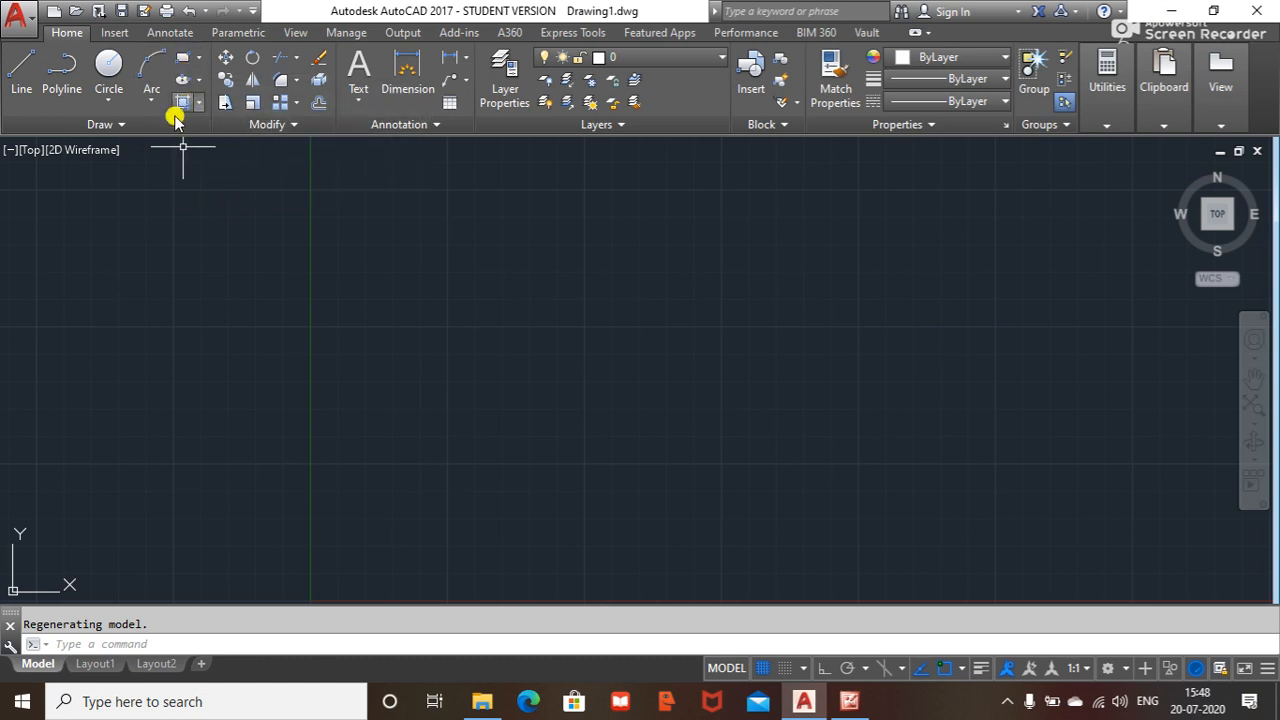
{"action": "left_click", "coordinate": [107, 125]}
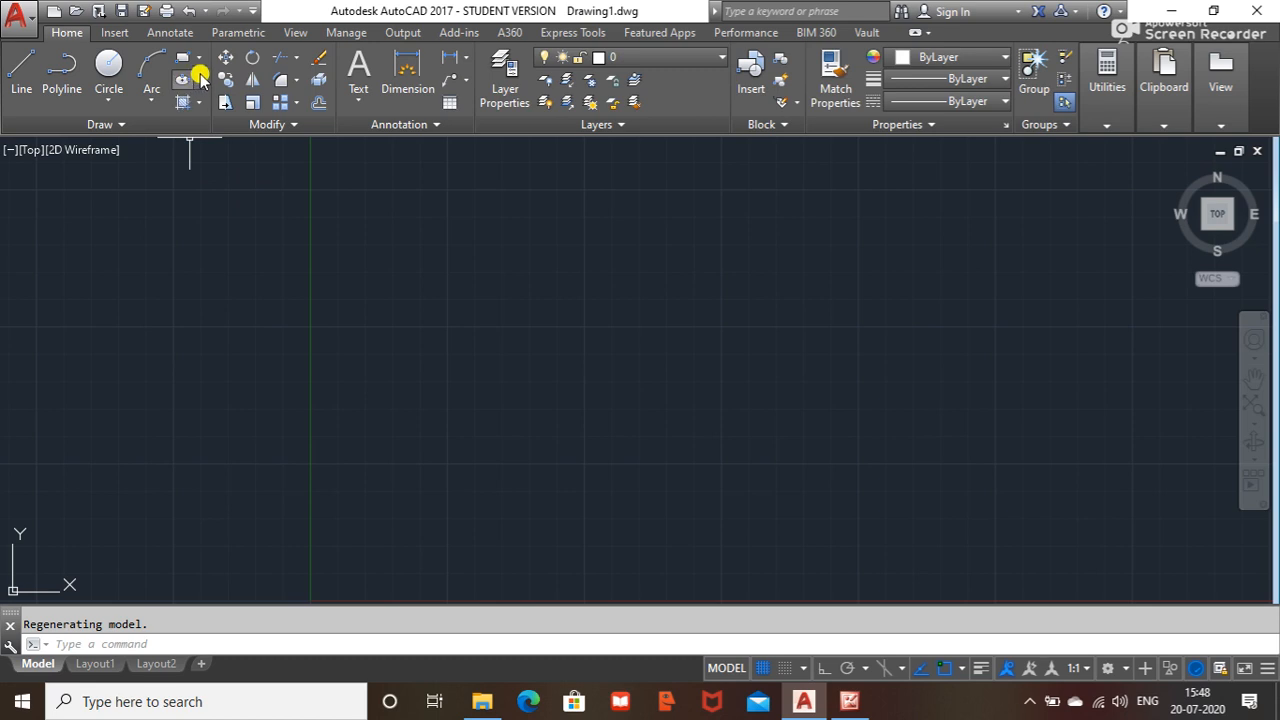
{"action": "left_click", "coordinate": [198, 60]}
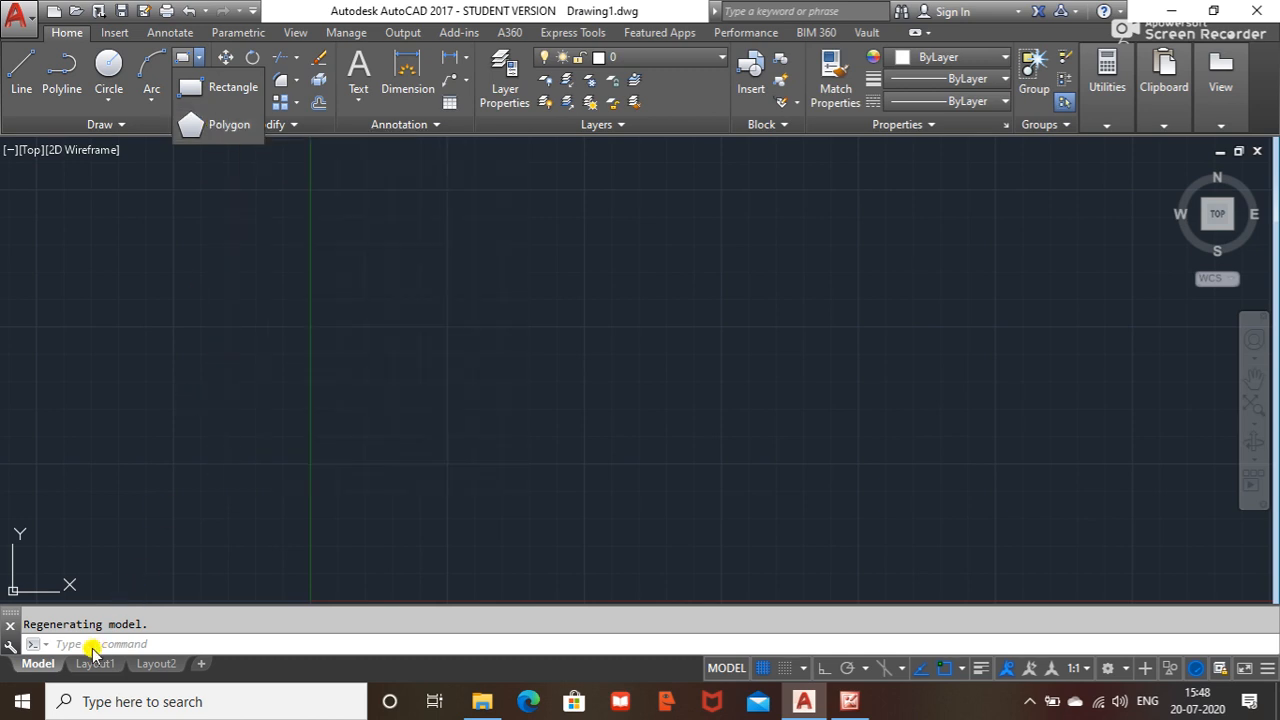
{"action": "left_click", "coordinate": [62, 645]}
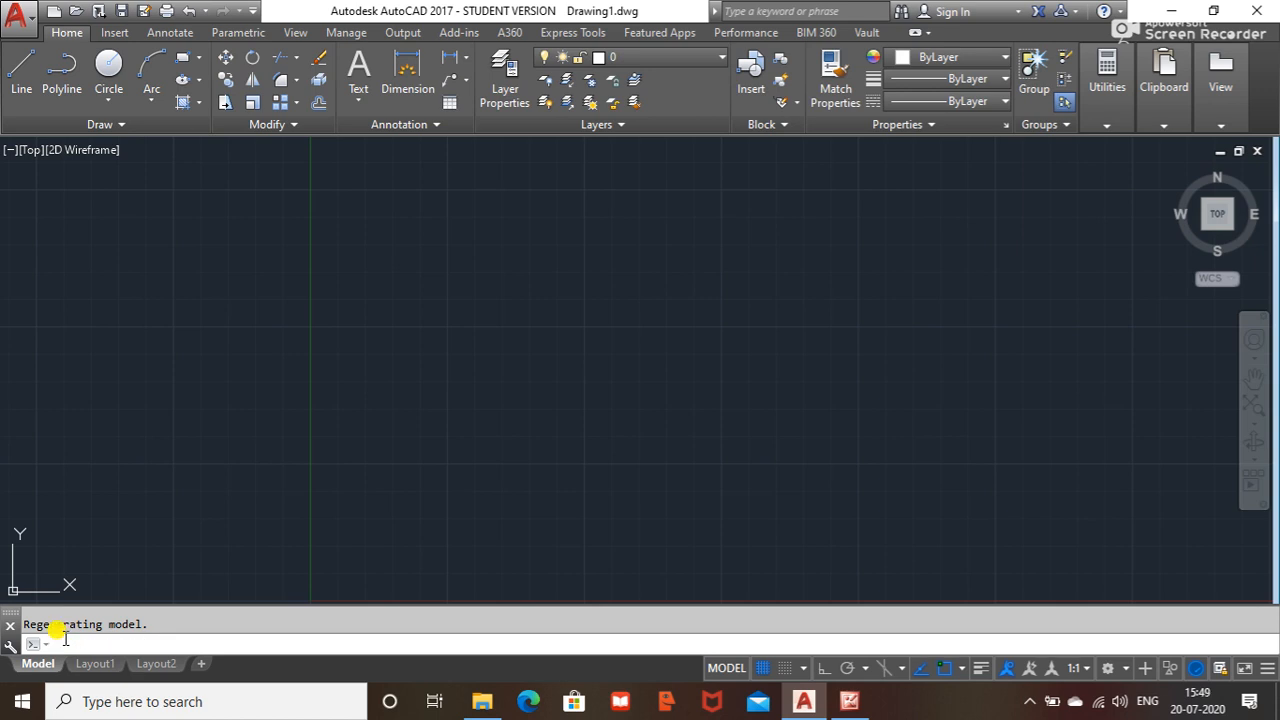
{"action": "type", "text": "pol"}
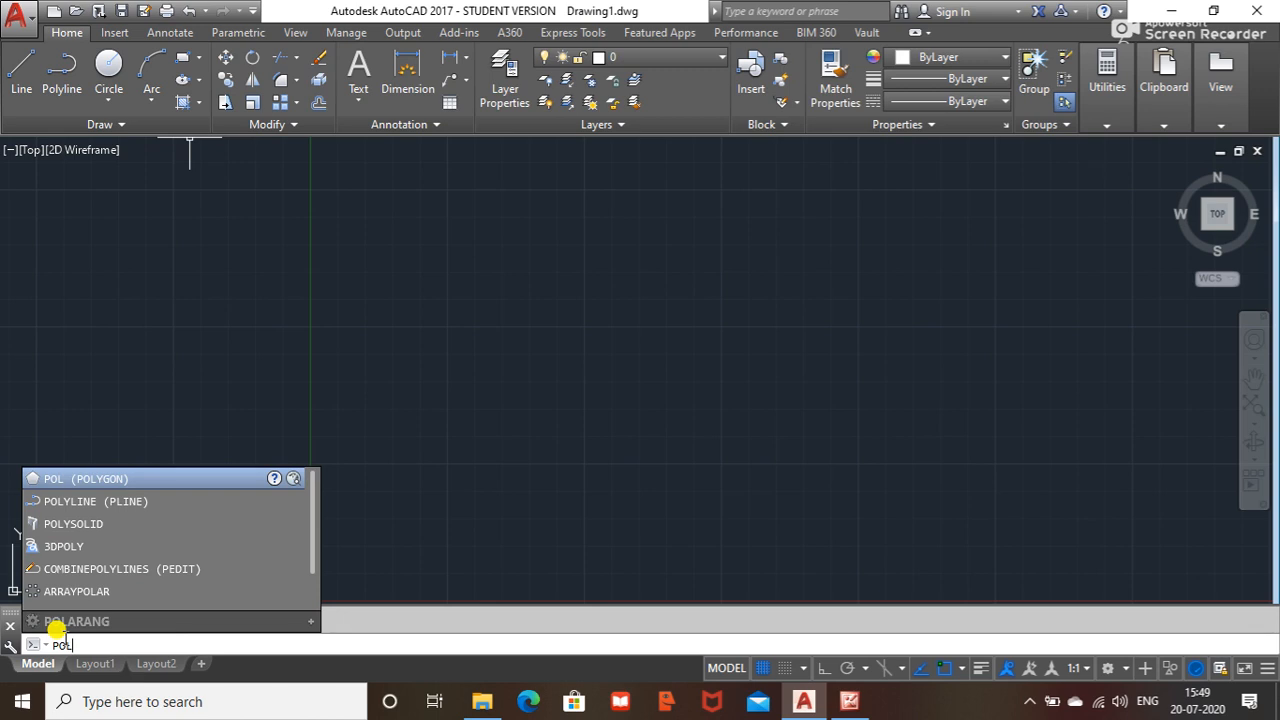
{"action": "key", "text": "Escape"}
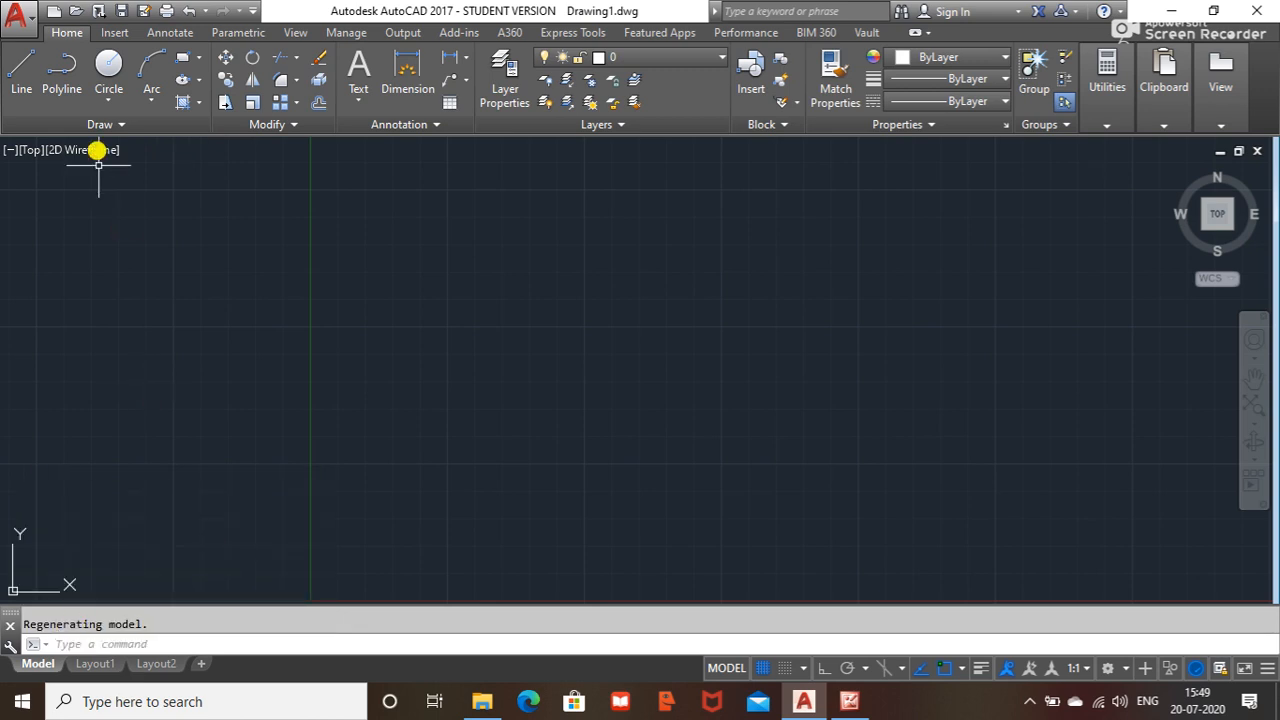
- Draw a circle of radius 25 by center and radius in the empty drawing area
{"action": "left_click", "coordinate": [107, 103]}
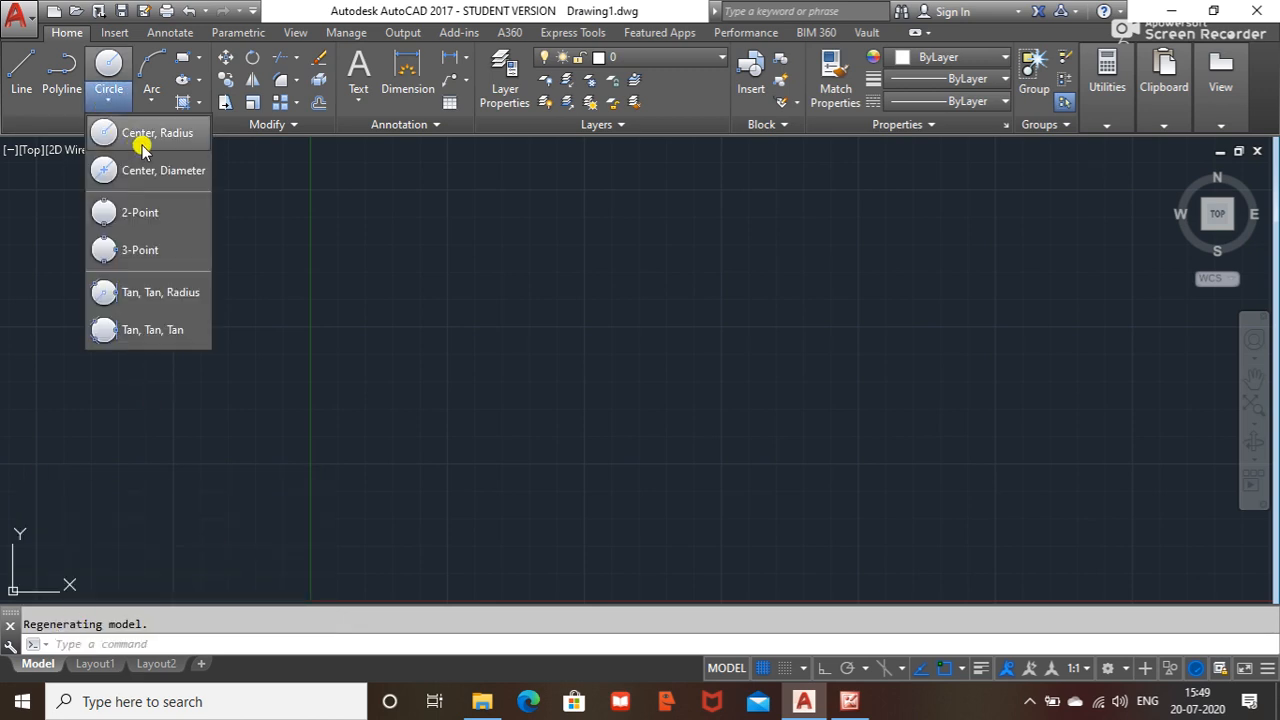
{"action": "left_click", "coordinate": [143, 146]}
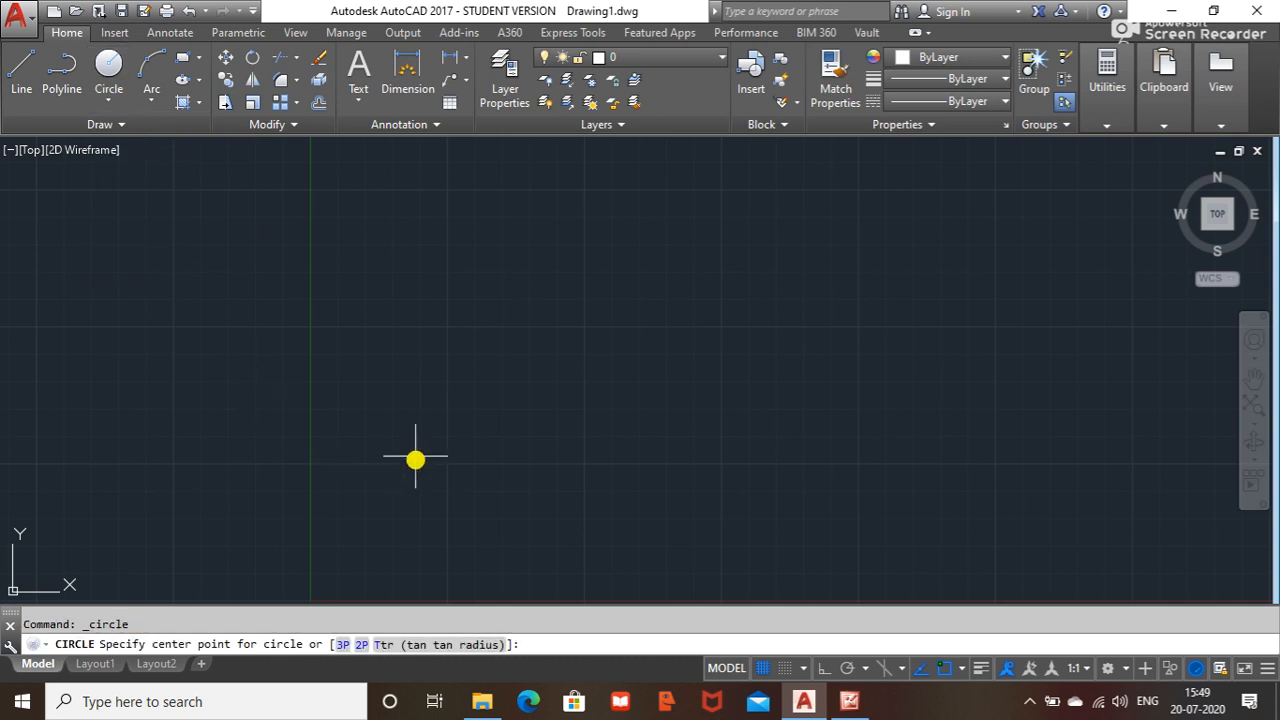
{"action": "left_click", "coordinate": [397, 396]}
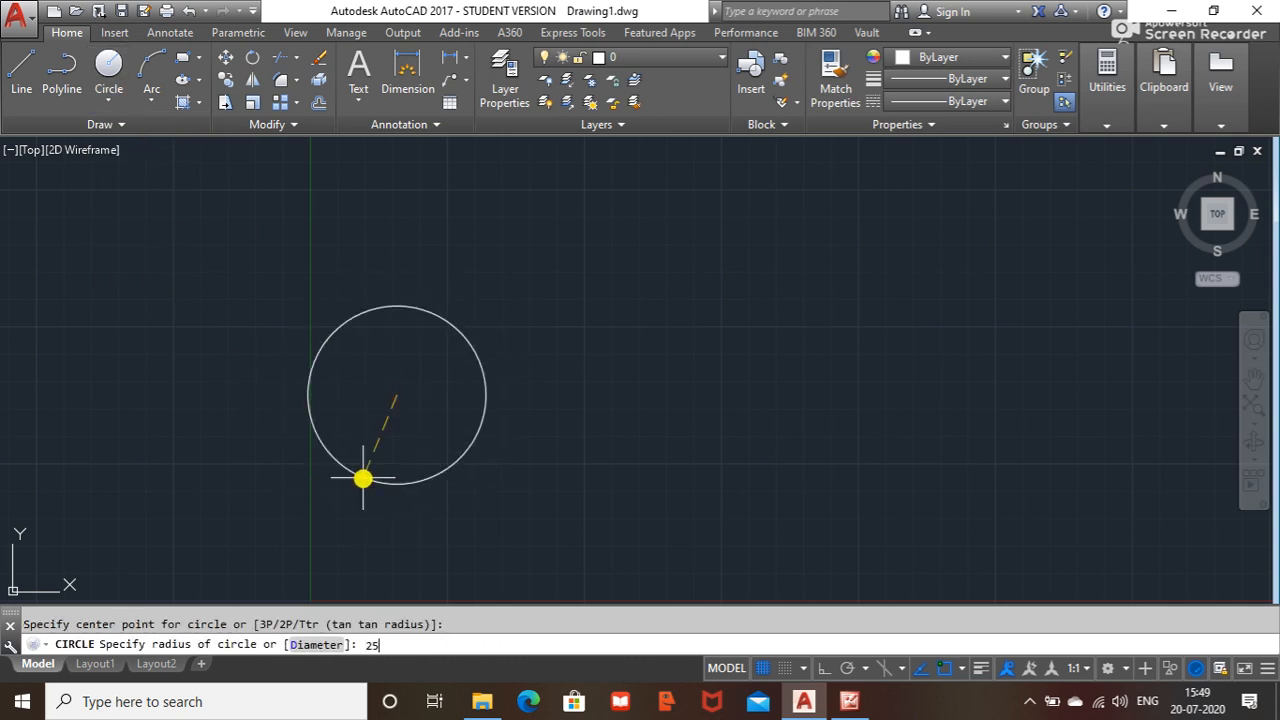
{"action": "key", "text": "Return"}
{"action": "scroll", "coordinate": [434, 416], "scroll_direction": "up", "scroll_amount": 2}
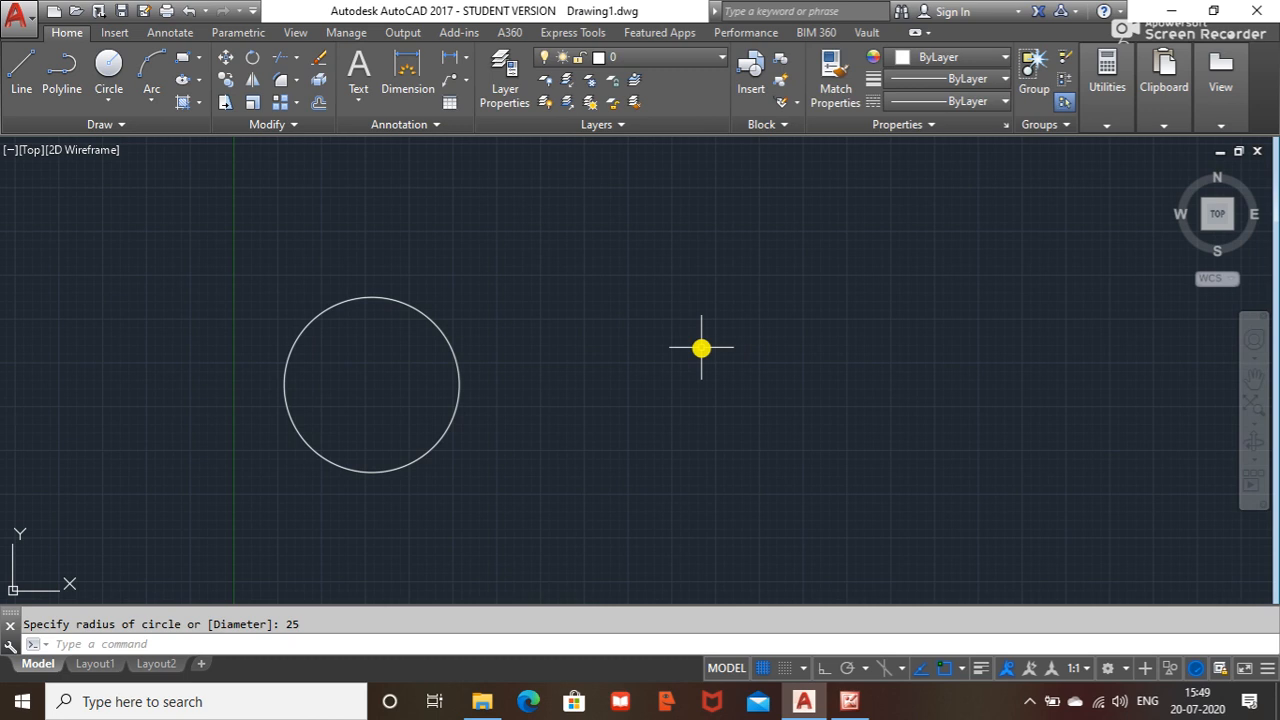
- Copy the circle from its center horizontally to the right at distances of 50 and 100, with Ortho on
{"action": "left_click", "coordinate": [226, 80]}
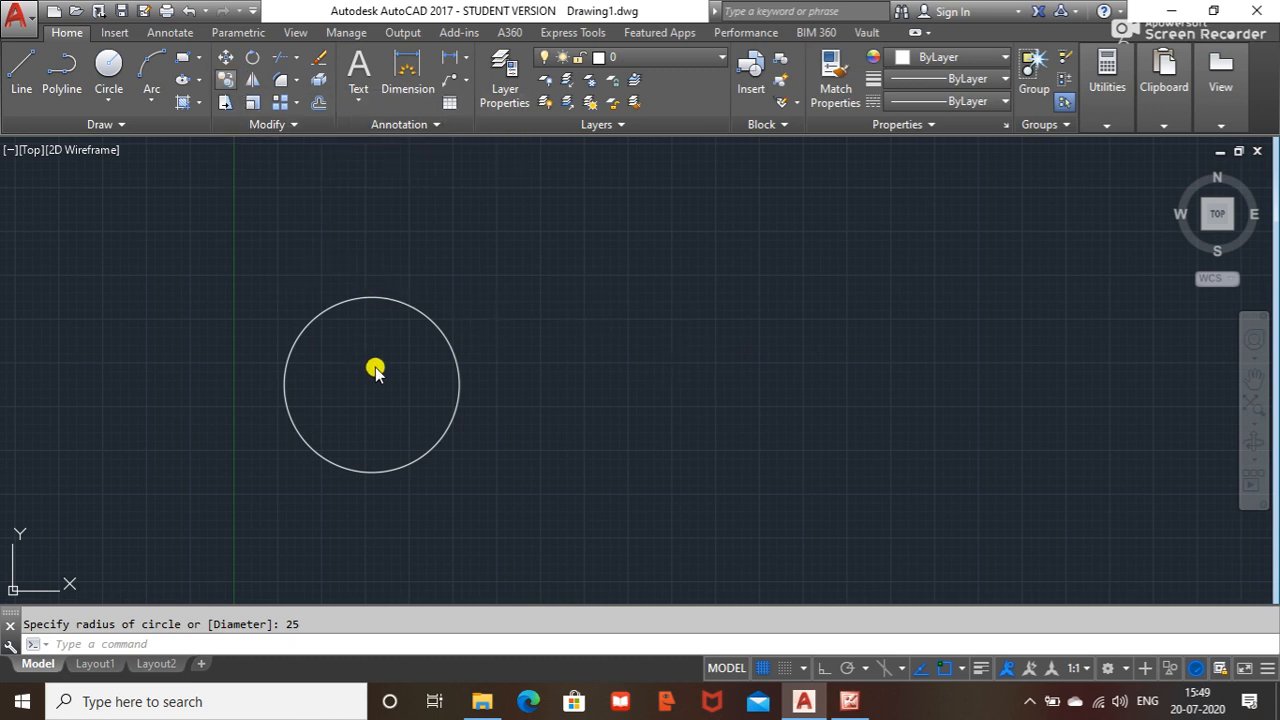
{"action": "left_click", "coordinate": [446, 344]}
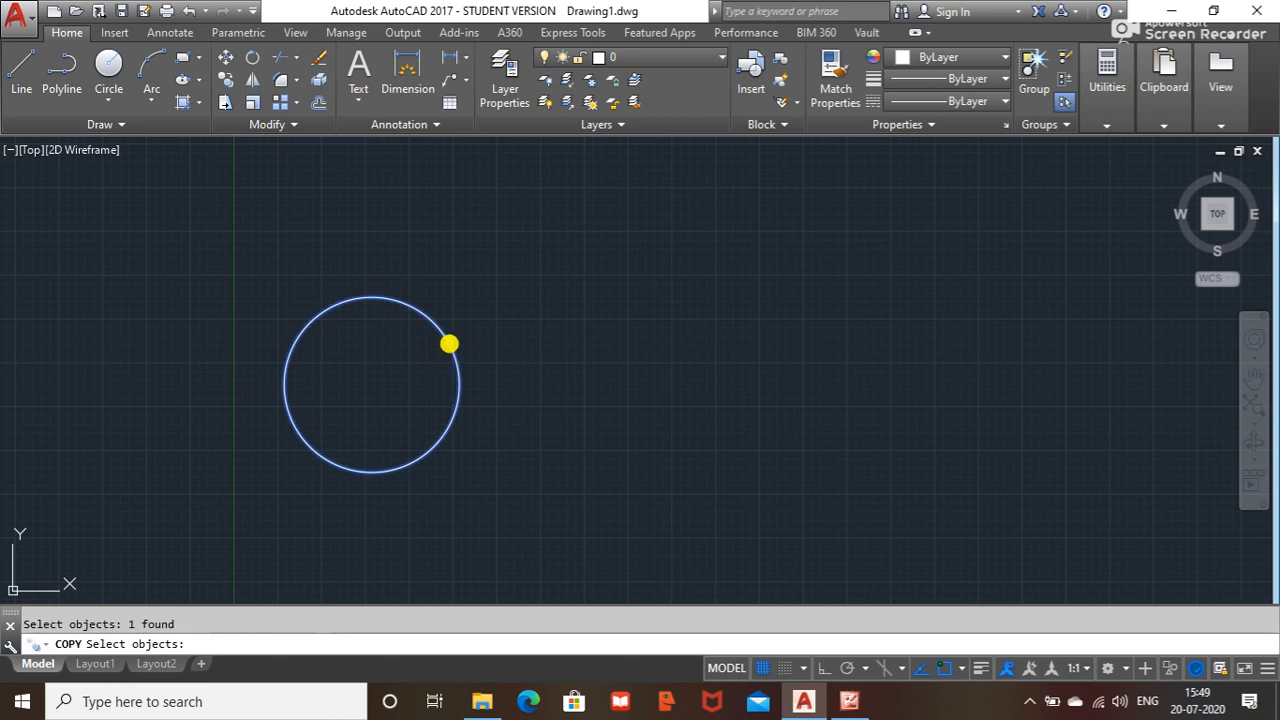
{"action": "key", "text": "Return"}
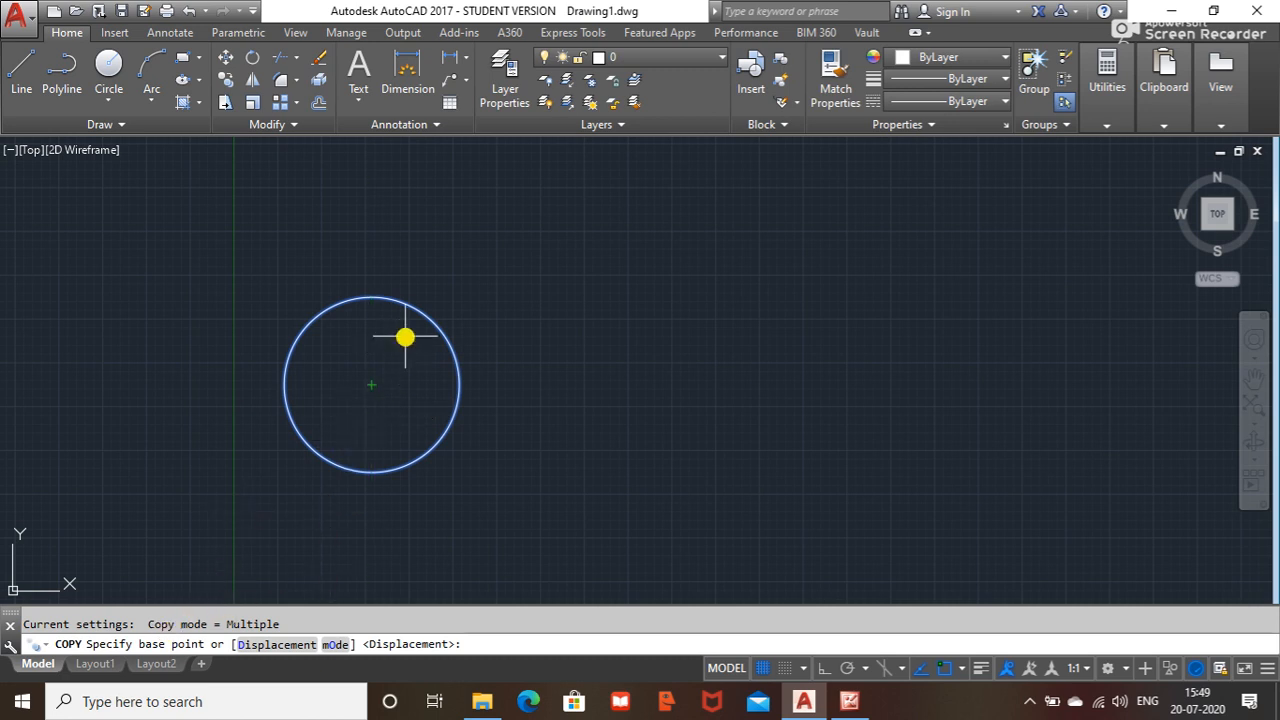
{"action": "left_click", "coordinate": [367, 386]}
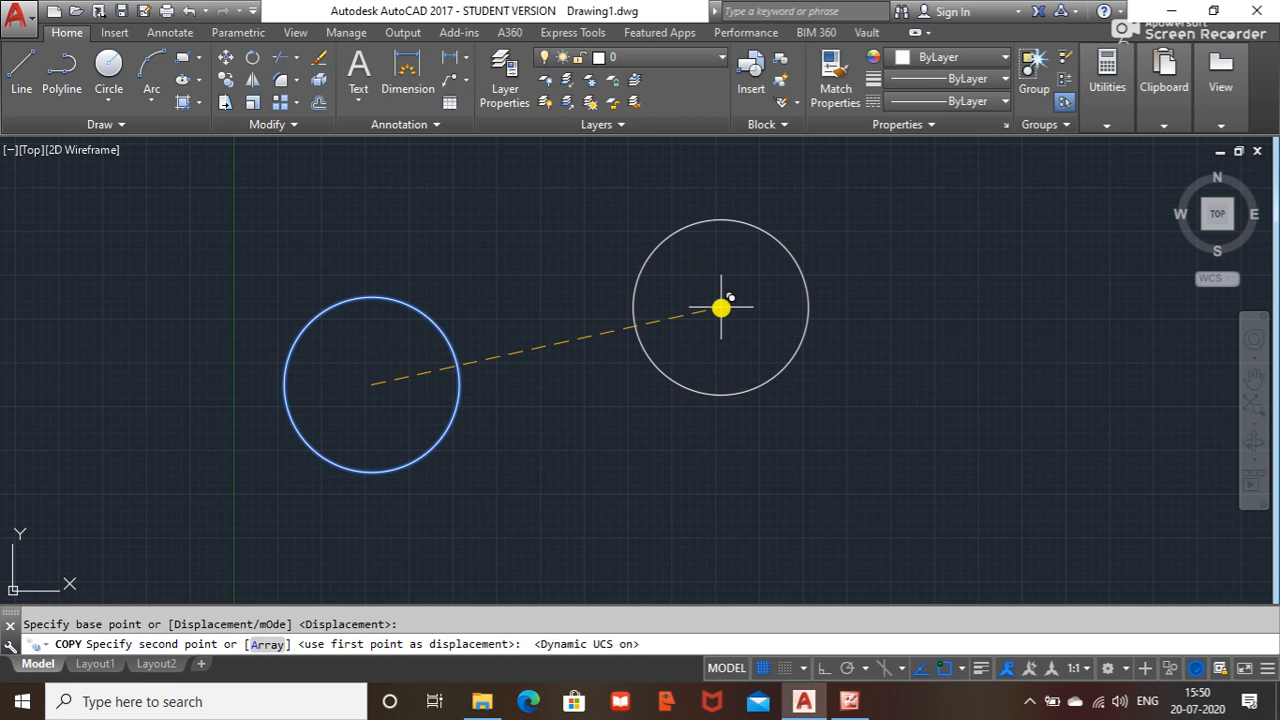
{"action": "key", "text": "F8"}
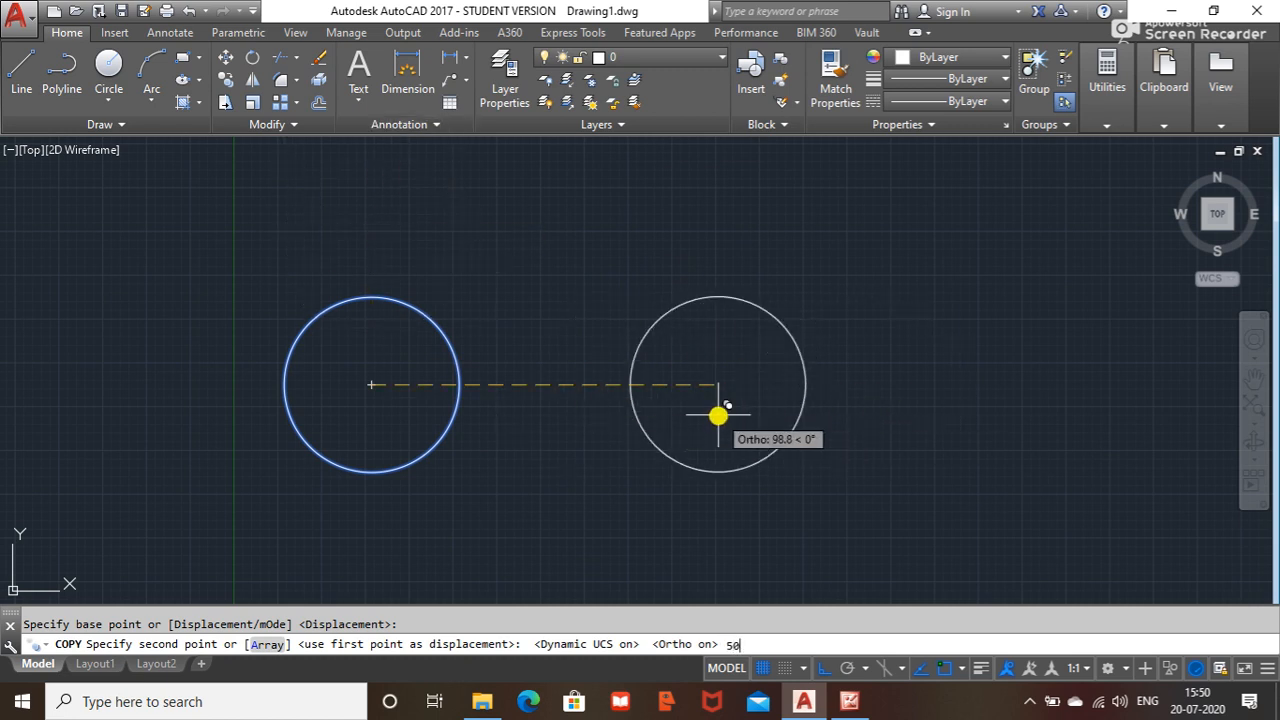
{"action": "key", "text": "Return"}
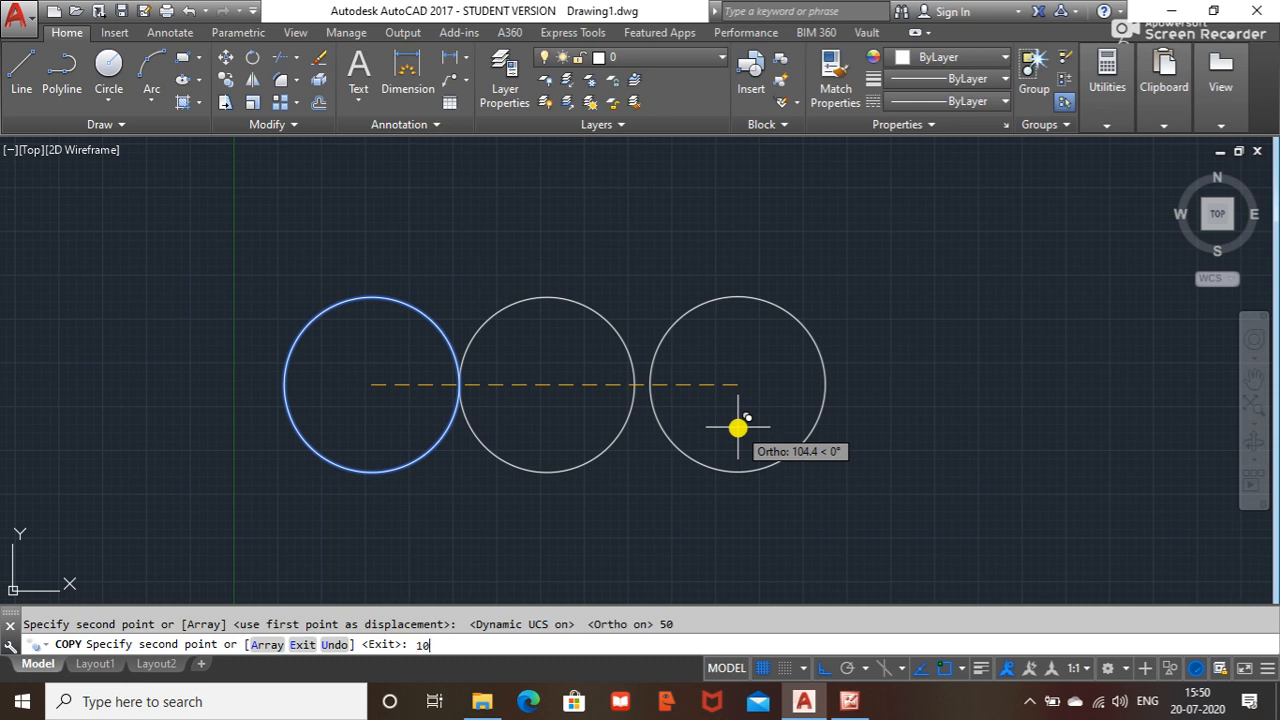
{"action": "key", "text": "Return"}
{"action": "key", "text": "Return"}
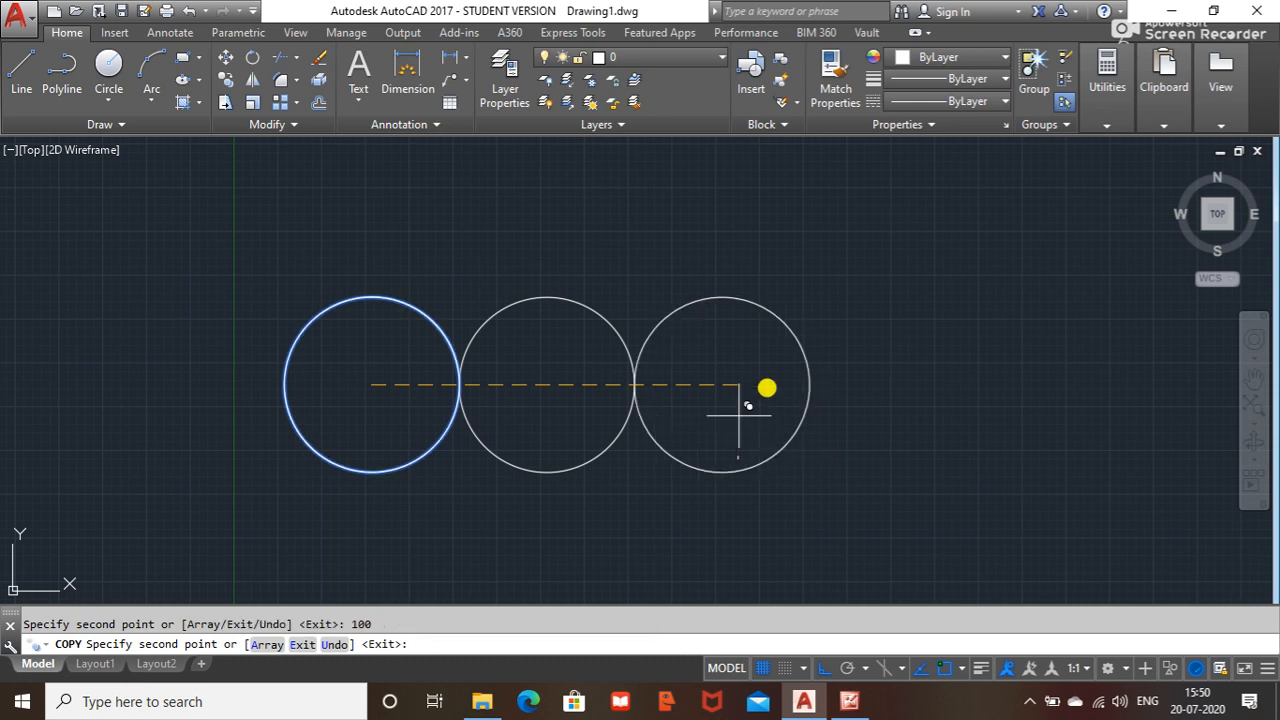
{"action": "key", "text": "Escape"}
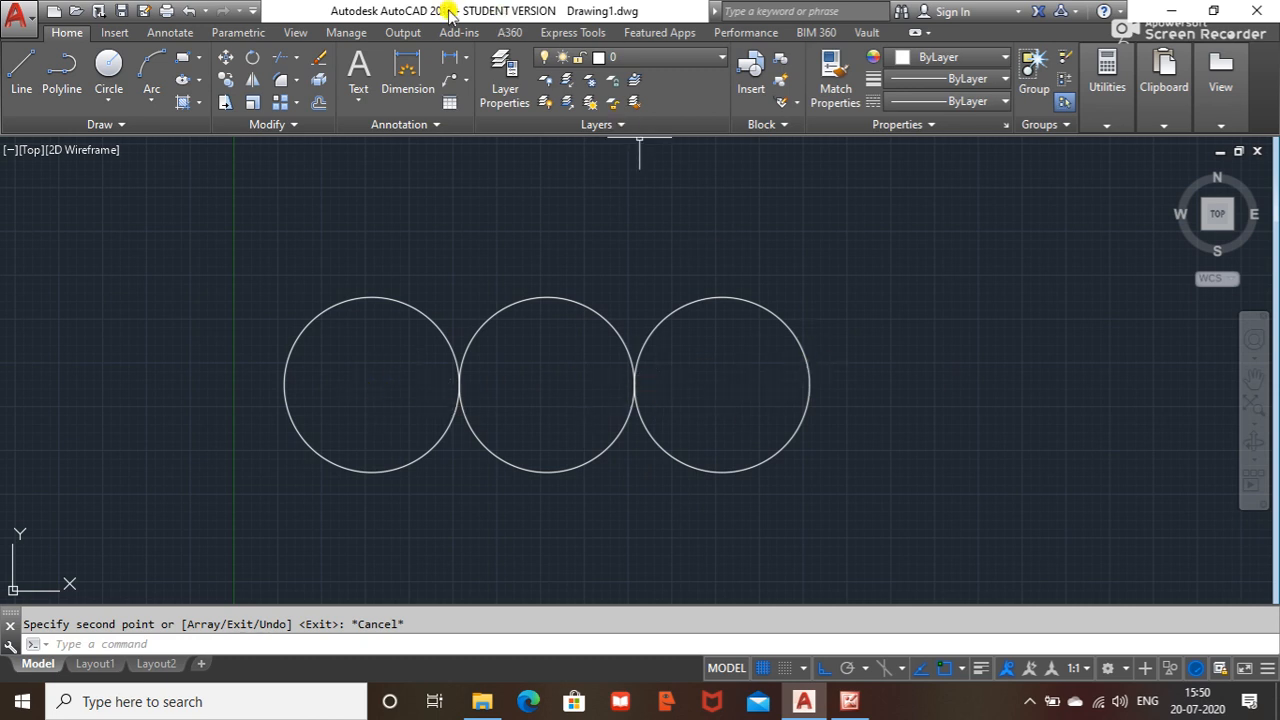
- Add a linear dimension between the centers of the first and second circles, placed above the circles
{"action": "left_click", "coordinate": [468, 58]}
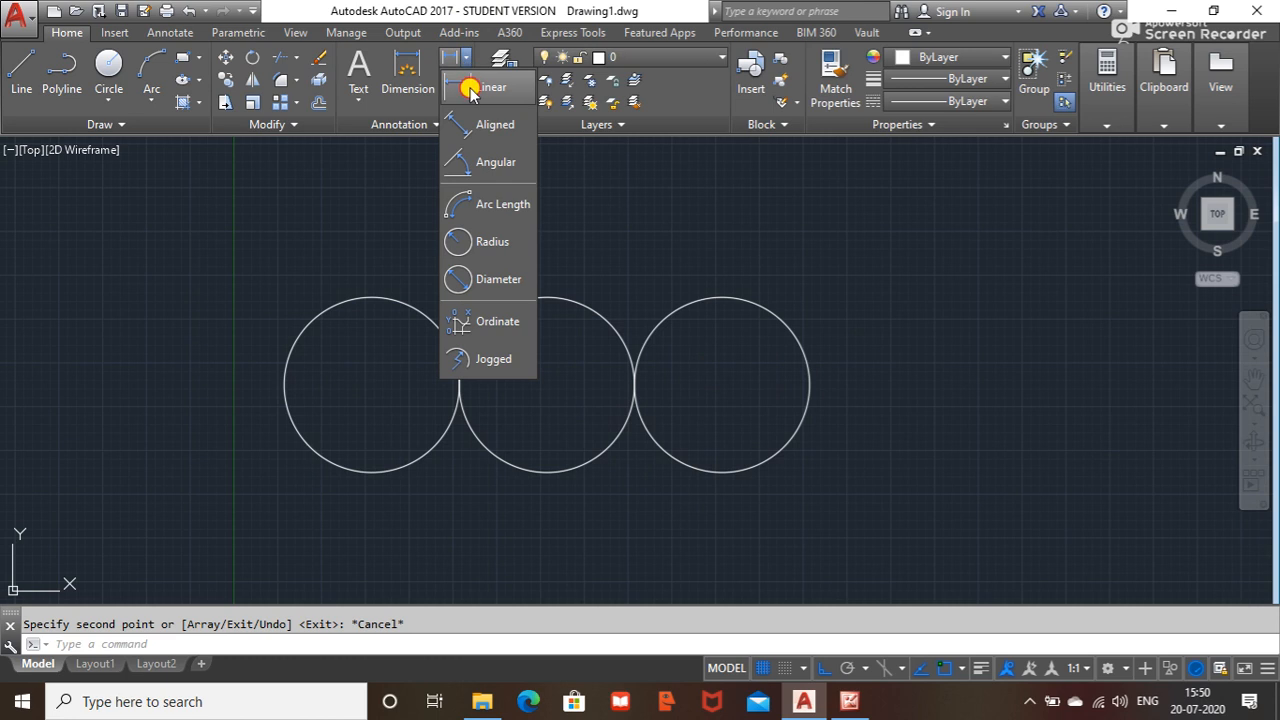
{"action": "left_click", "coordinate": [466, 87]}
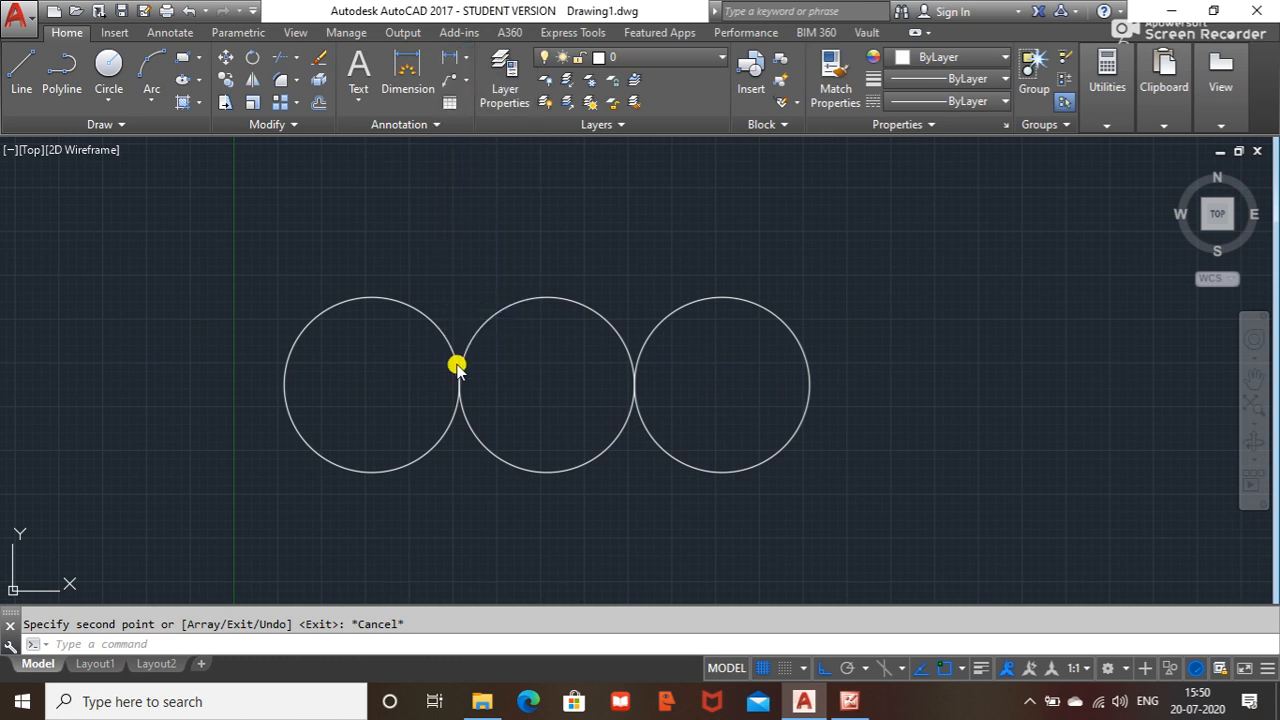
{"action": "left_click", "coordinate": [371, 385]}
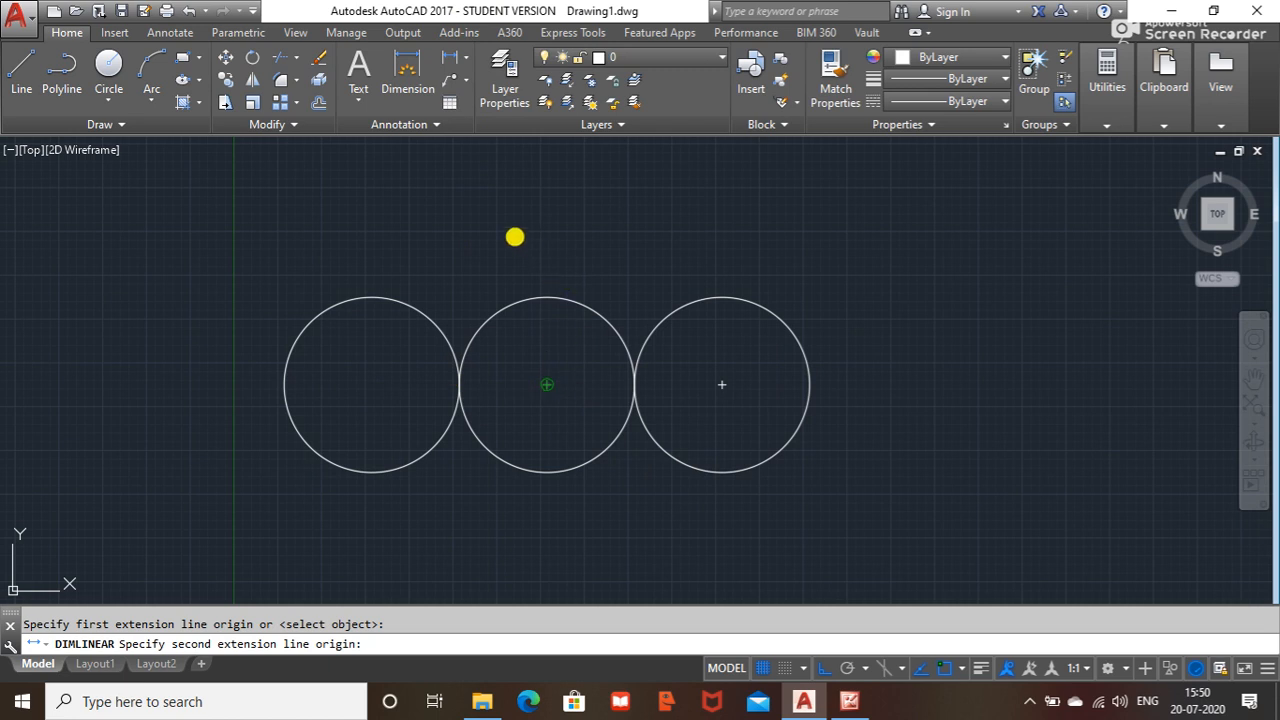
{"action": "left_click", "coordinate": [549, 384]}
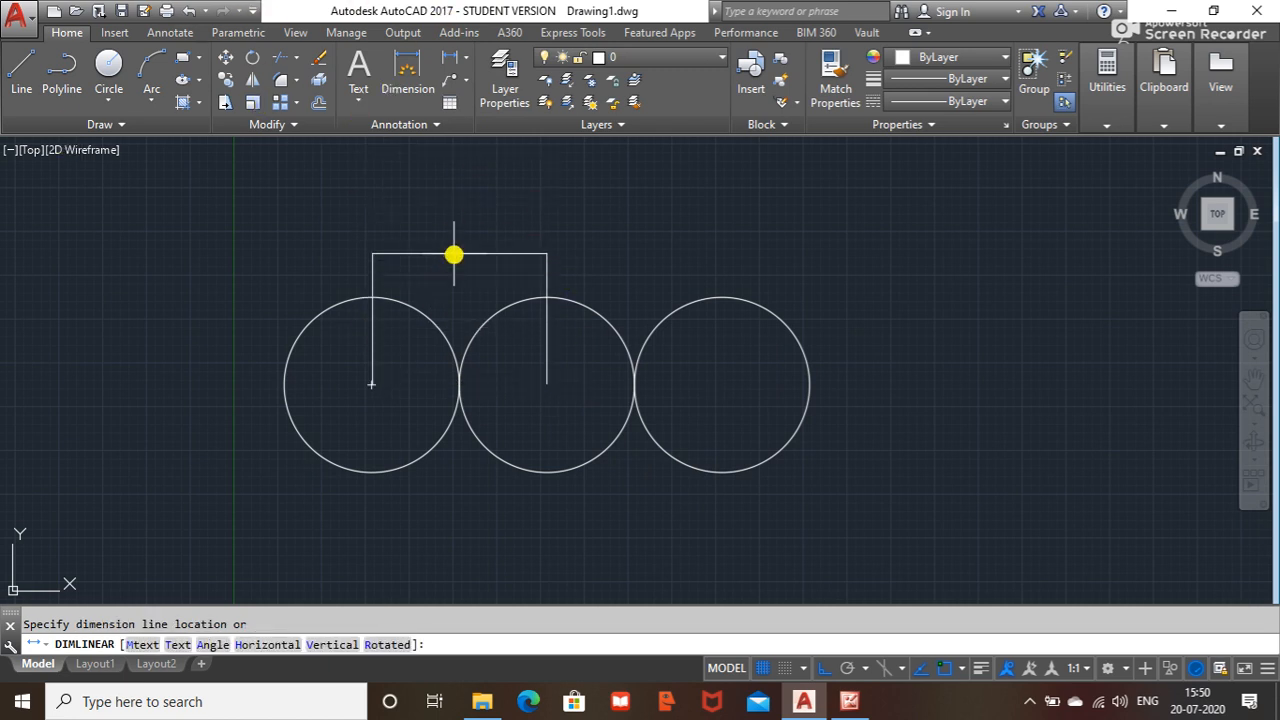
{"action": "left_click", "coordinate": [565, 231]}
- Add a linear dimension between the centers of the first and third circles, placed above the existing dimension
{"action": "left_click", "coordinate": [410, 72]}
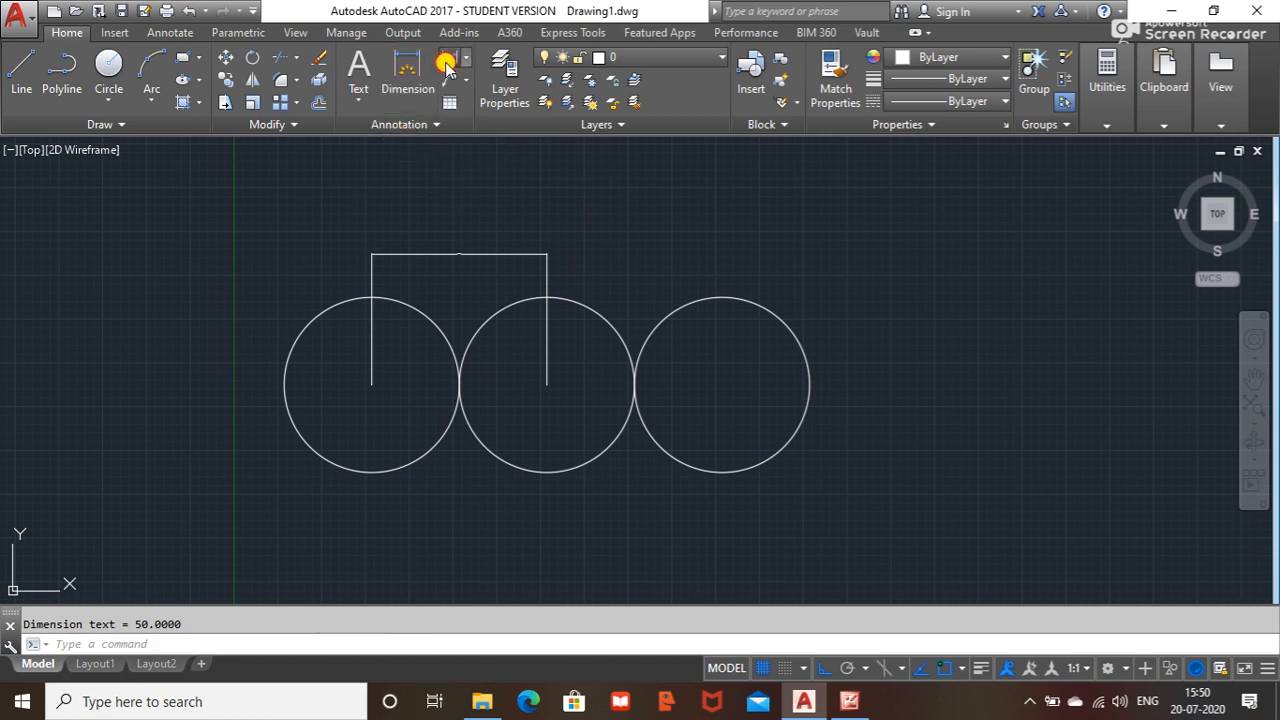
{"action": "left_click", "coordinate": [372, 385]}
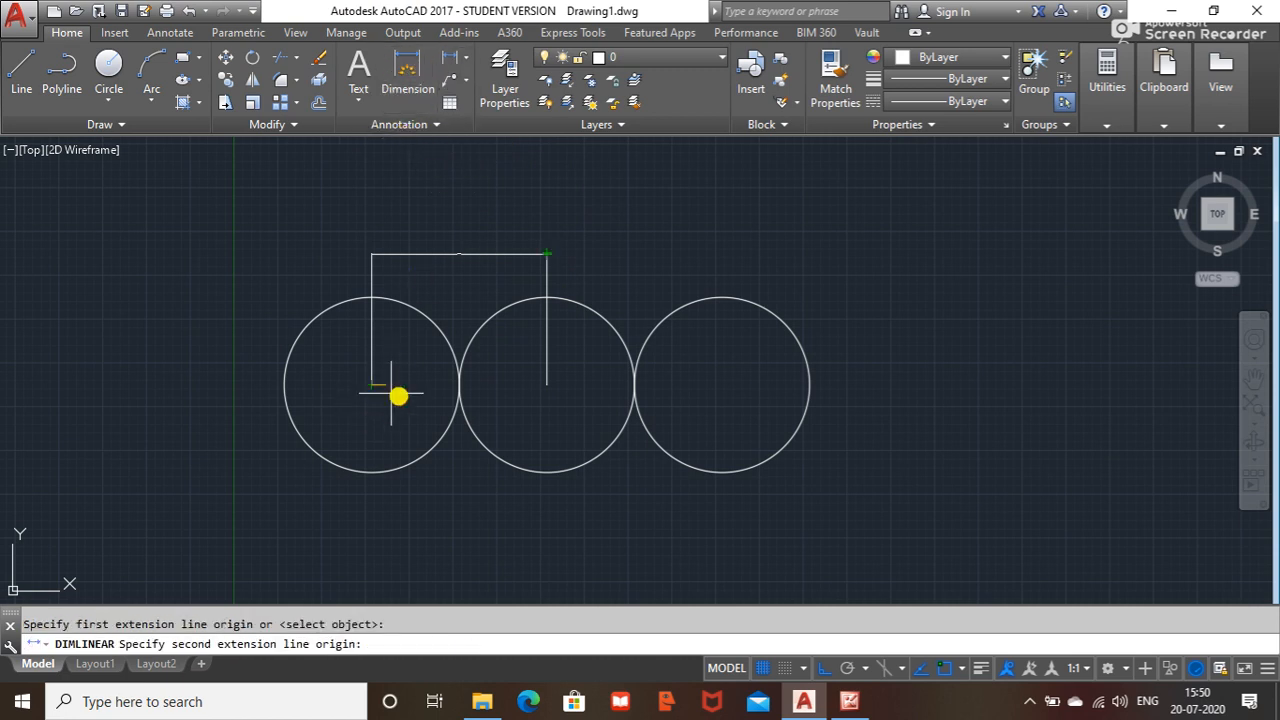
{"action": "left_click", "coordinate": [722, 384]}
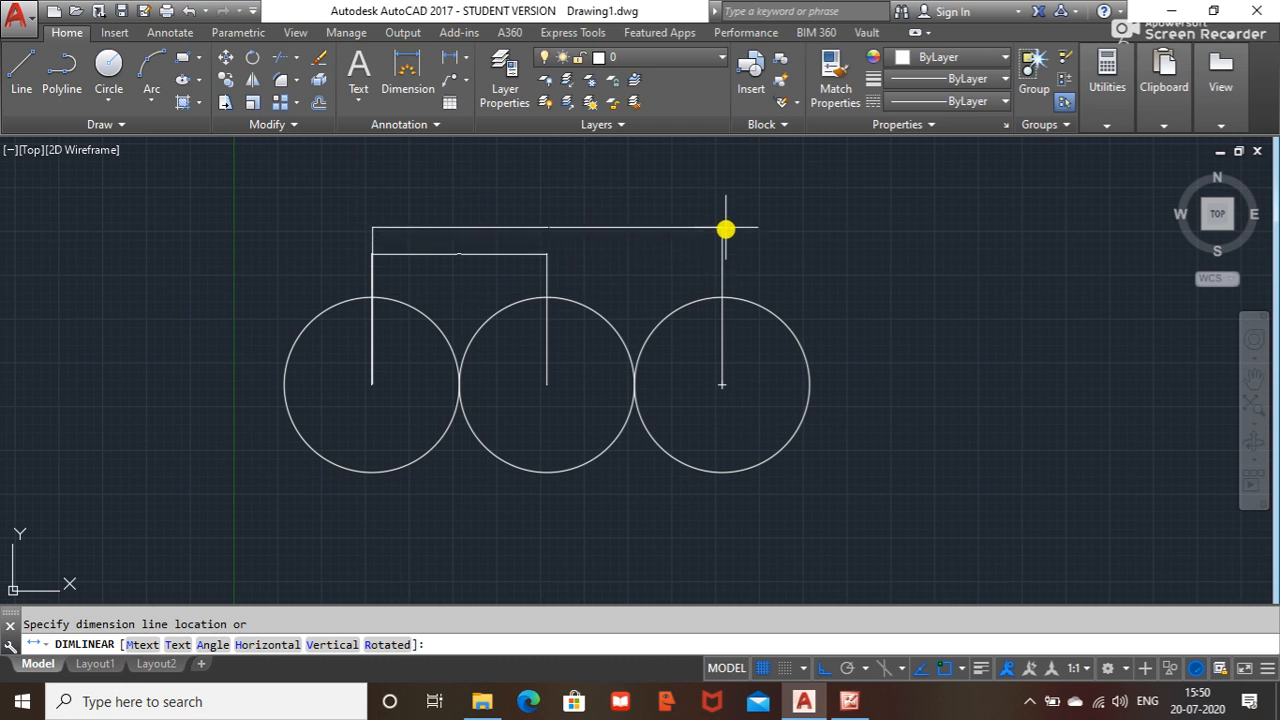
{"action": "left_click", "coordinate": [728, 226]}
{"action": "key", "text": "Escape"}
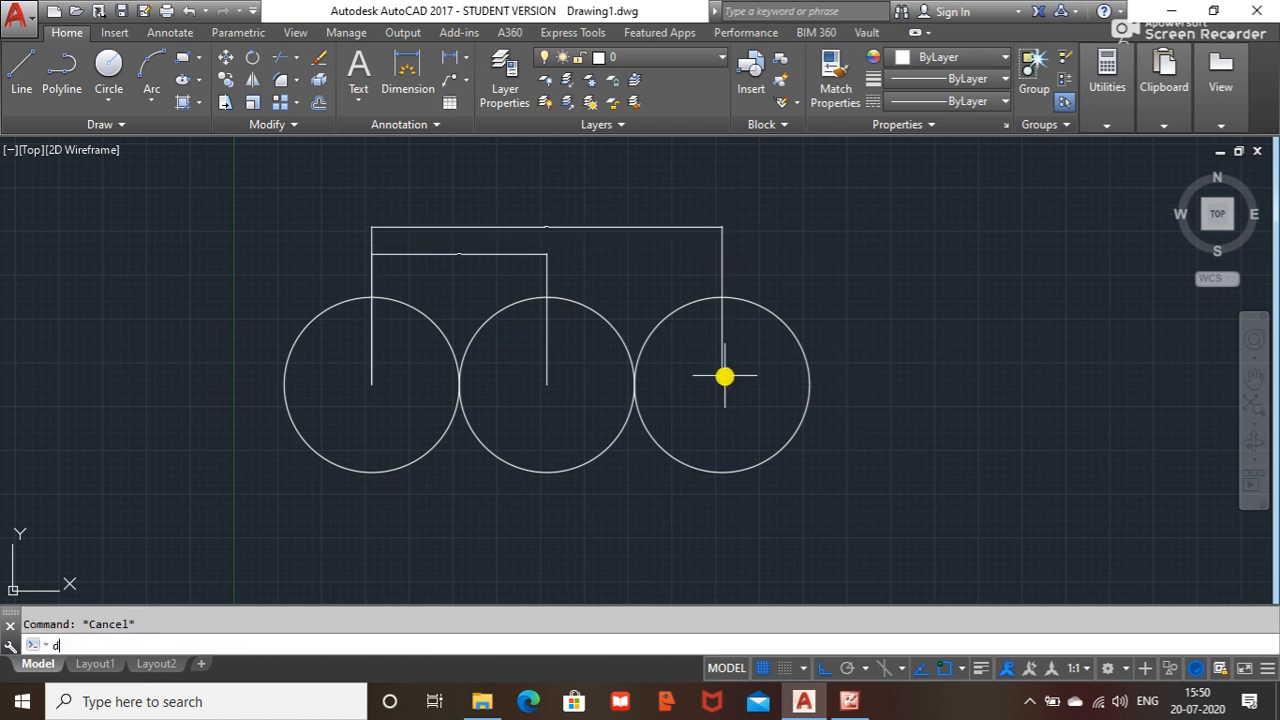
- Modify the Standard dimension style to use an overall scale of 10
{"action": "type", "text": "dimsd"}
{"action": "key", "text": "BackSpace"}
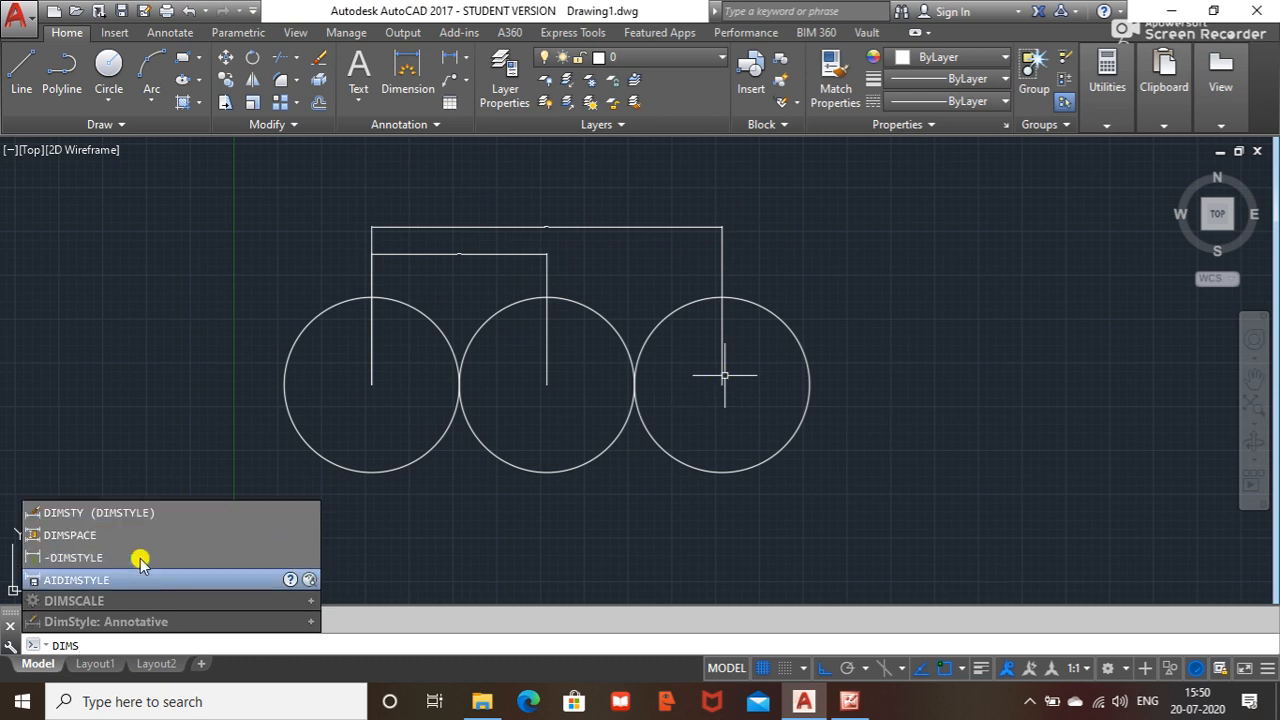
{"action": "key", "text": "Escape"}
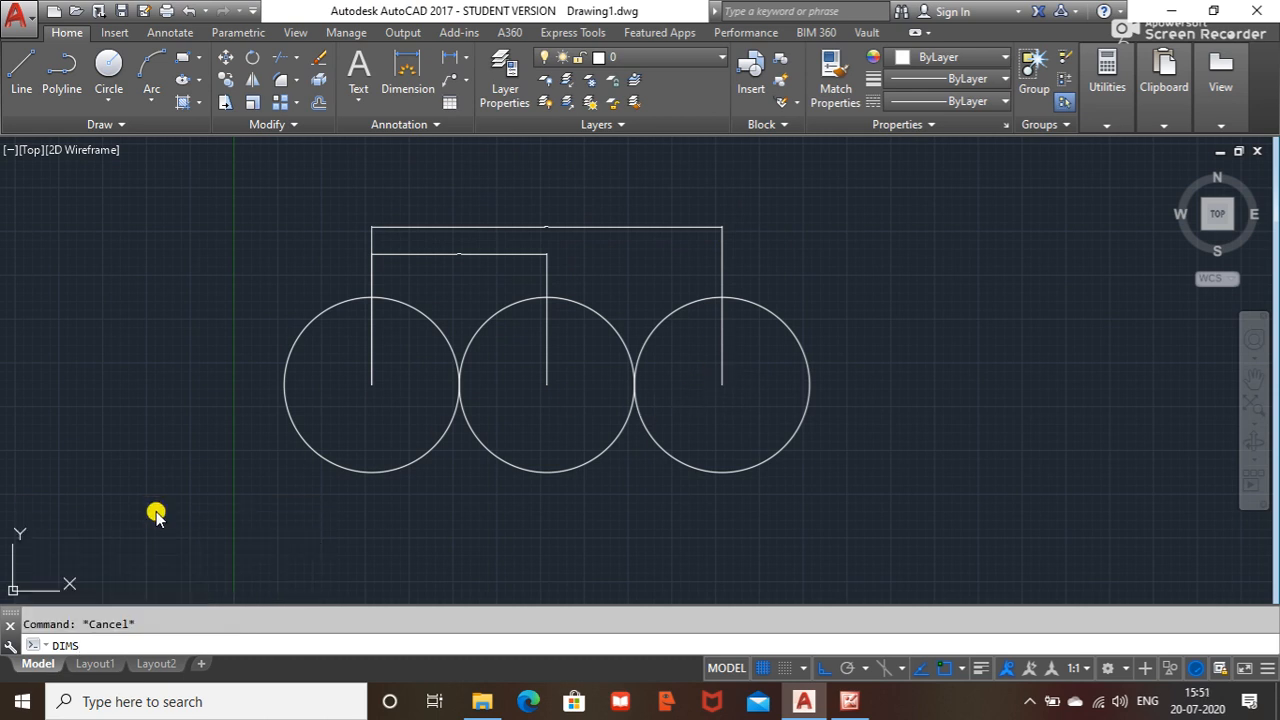
{"action": "key", "text": "Return"}
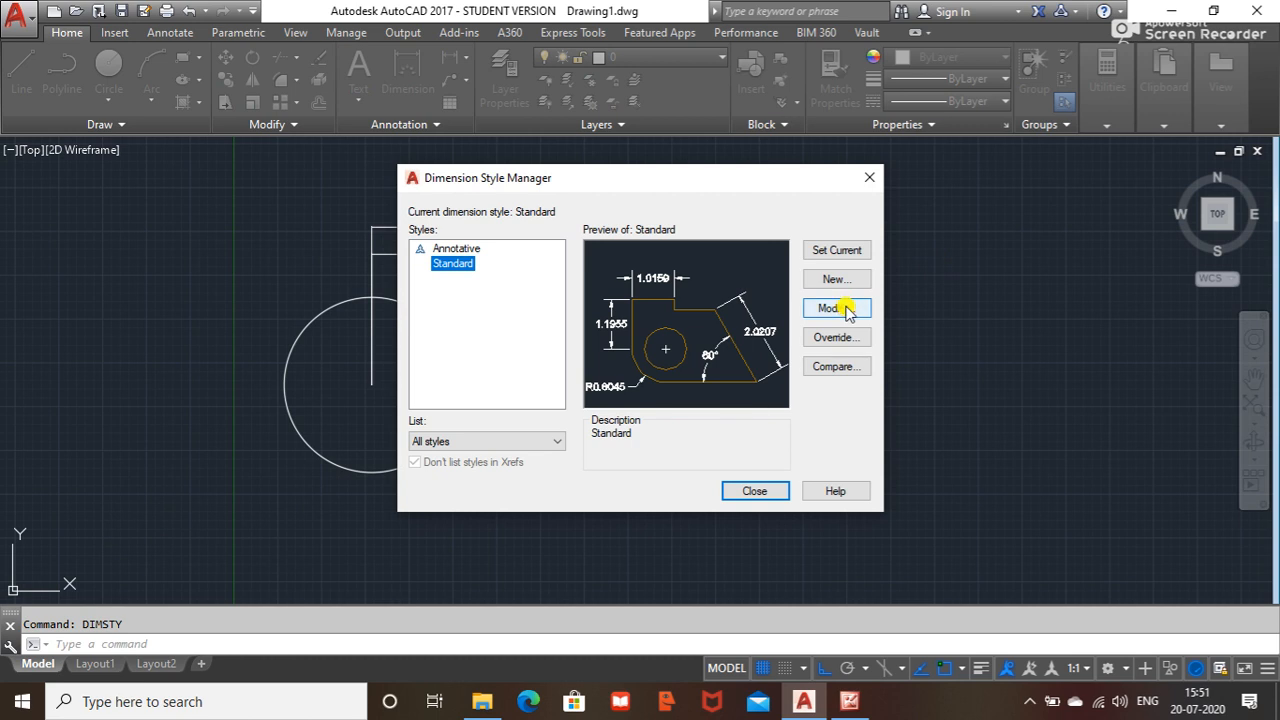
{"action": "left_click", "coordinate": [845, 310]}
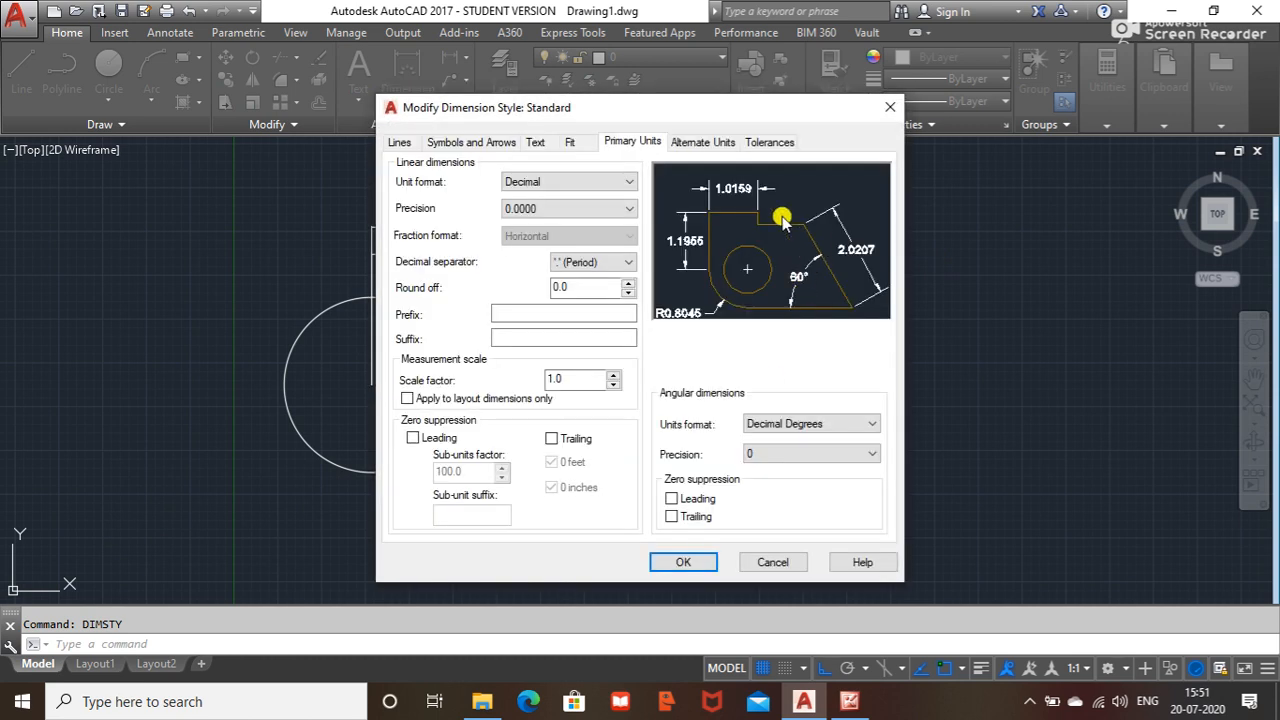
{"action": "left_click", "coordinate": [569, 143]}
{"action": "left_click_drag", "start_coordinate": [836, 396], "coordinate": [806, 398]}
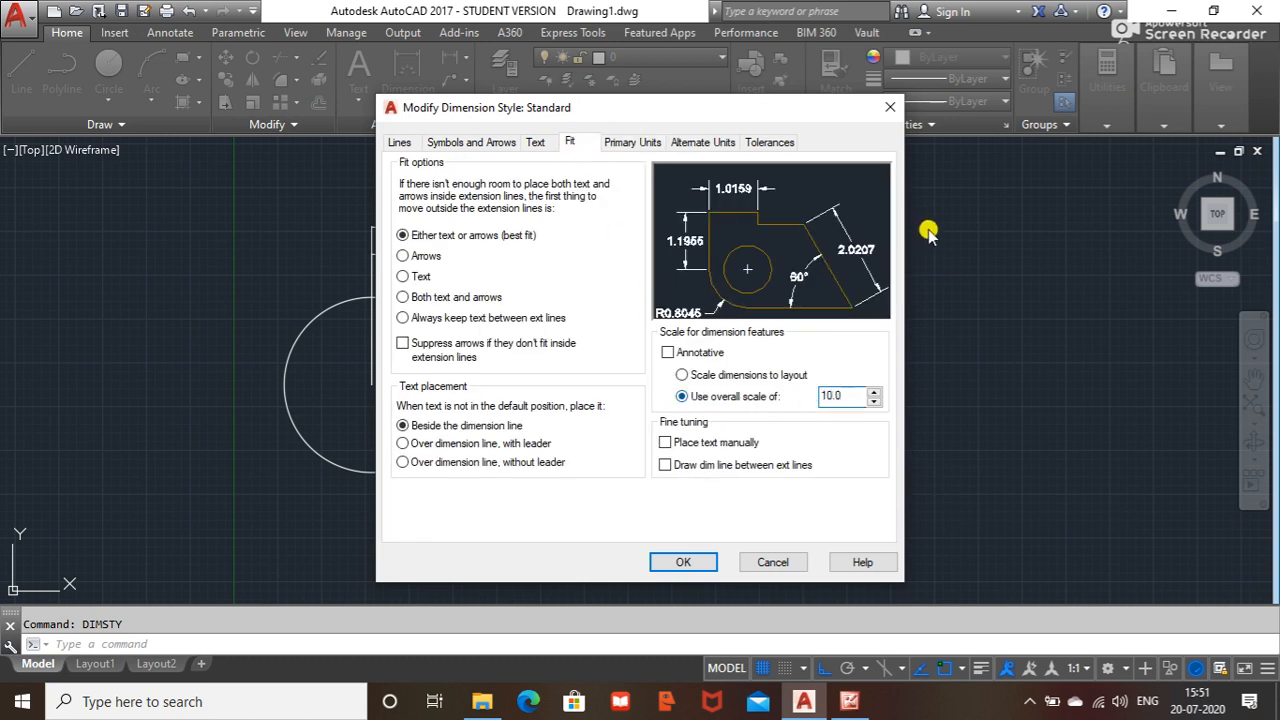
- Set the Standard style's linear dimension precision to 0.0, apply the style changes and close the Dimension Style Manager
{"action": "left_click", "coordinate": [640, 144]}
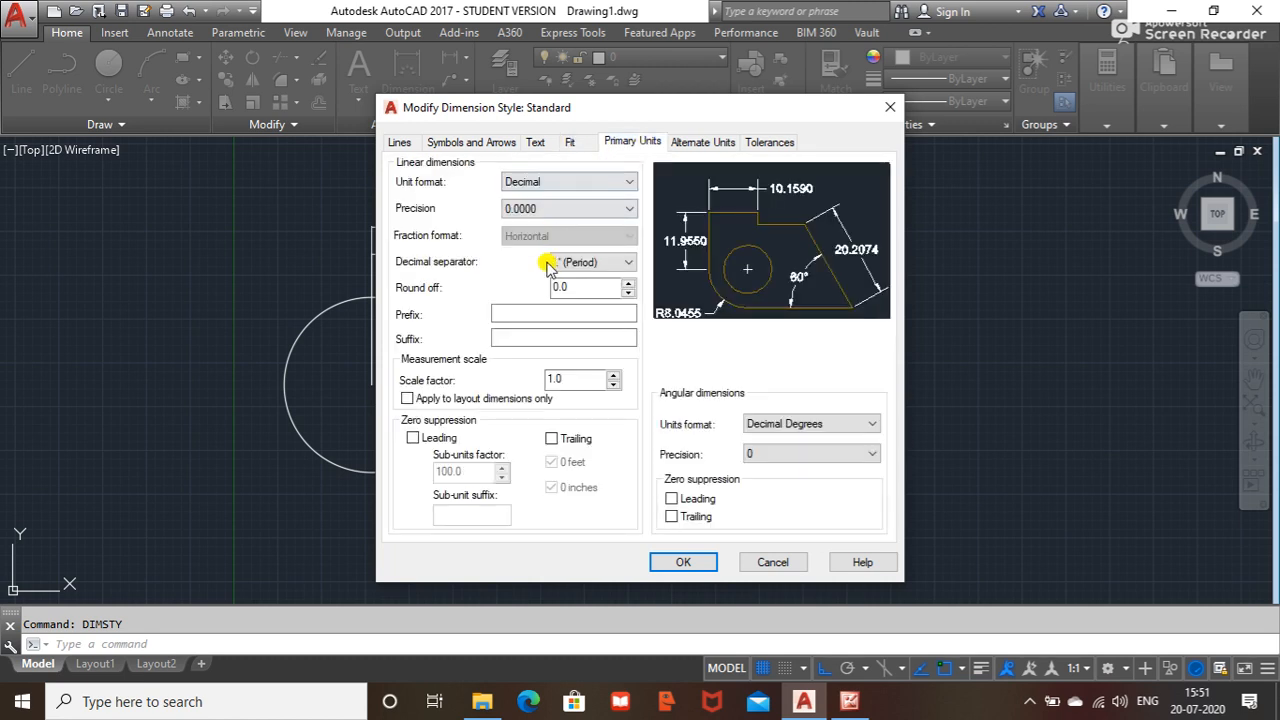
{"action": "left_click", "coordinate": [623, 208]}
{"action": "left_click", "coordinate": [570, 232]}
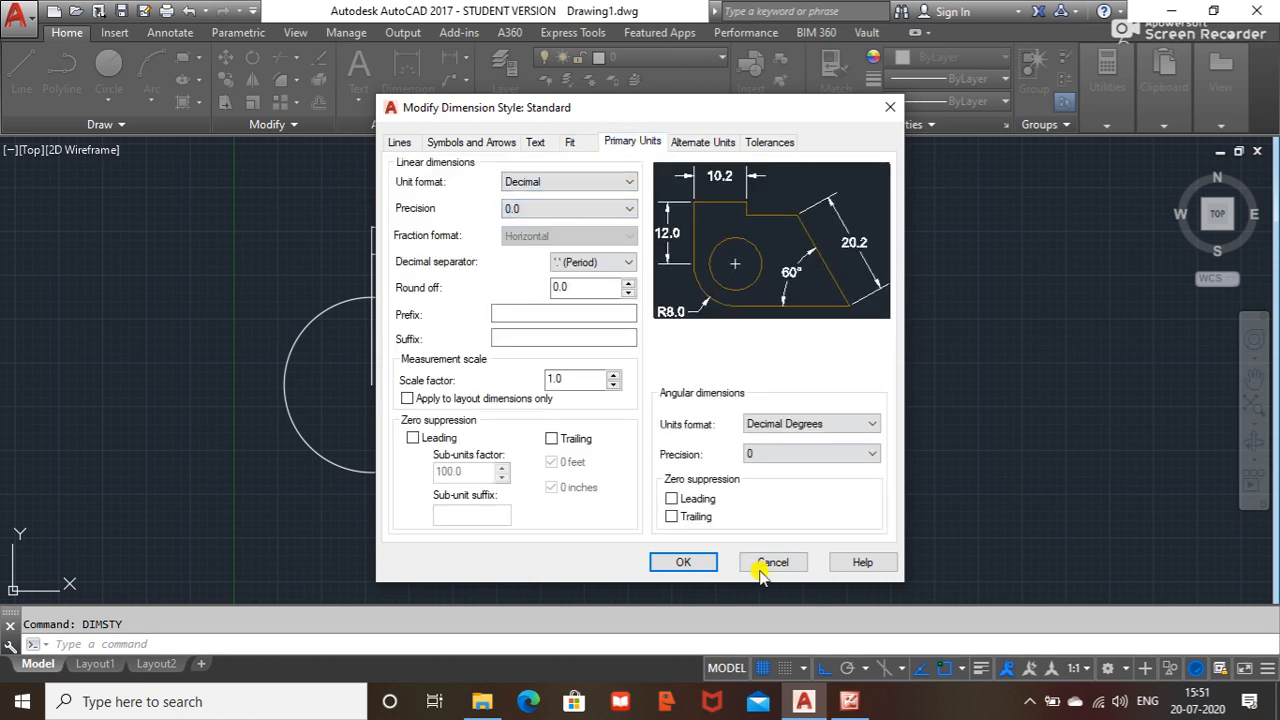
{"action": "left_click", "coordinate": [690, 562]}
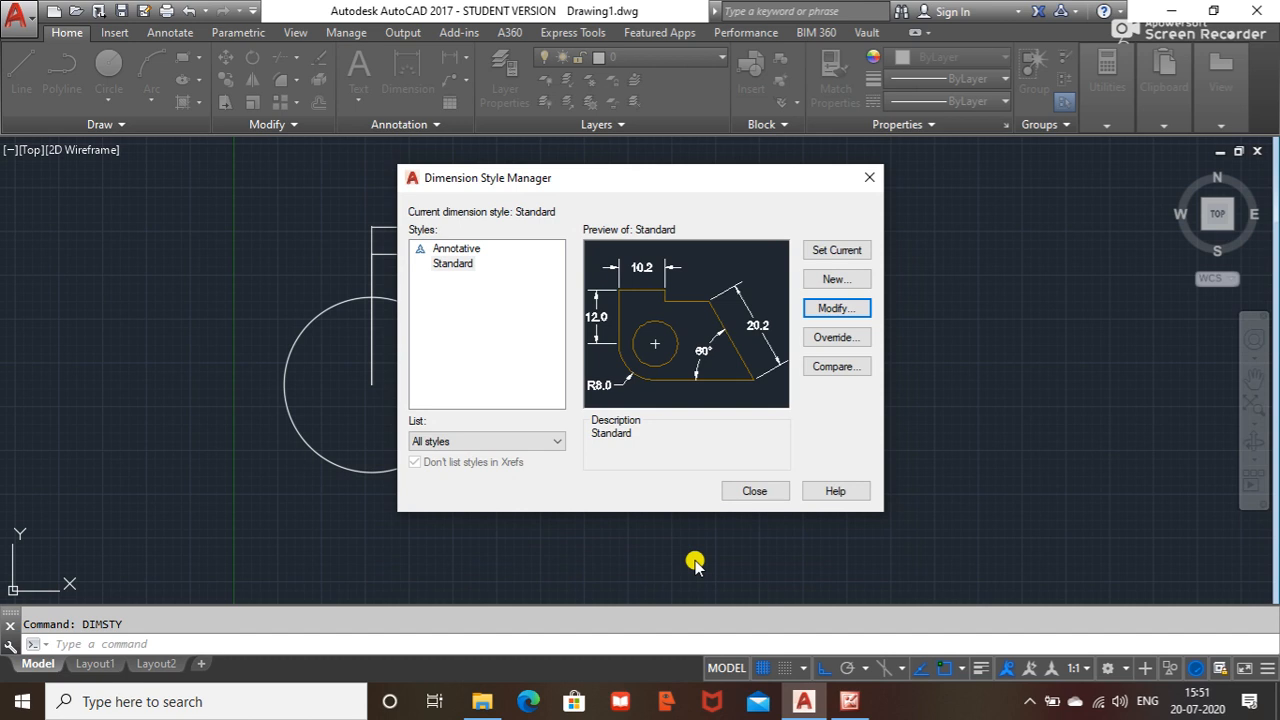
{"action": "left_click", "coordinate": [754, 491]}
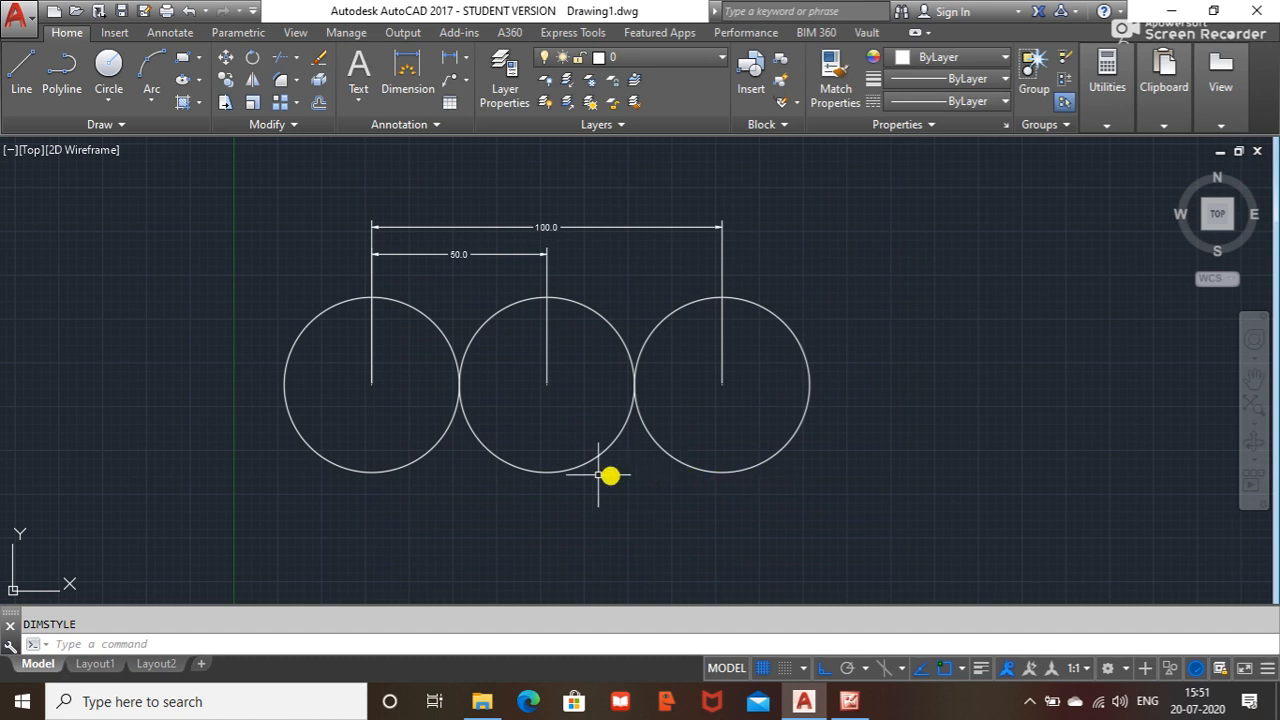
{"action": "middle_click_drag", "start_coordinate": [411, 300], "coordinate": [491, 294]}
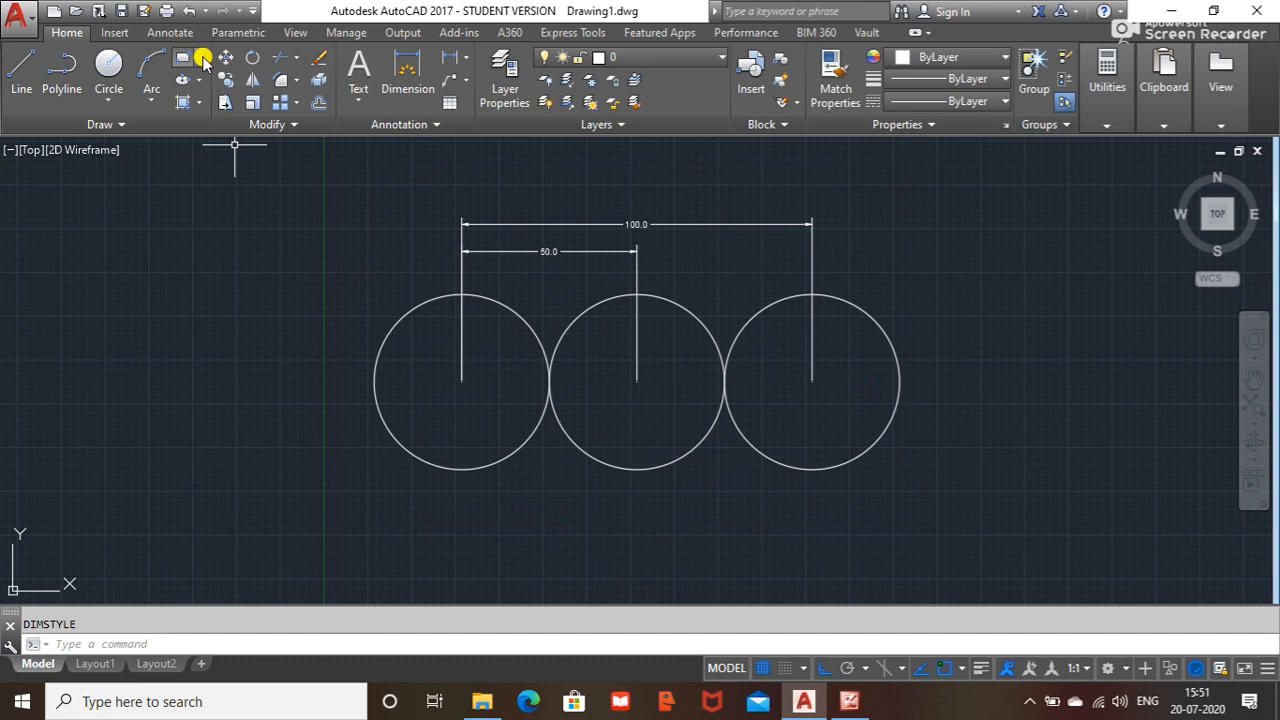
- Draw a 6-sided polygon inscribed in the first circle, centered on it, with the radius picked where the first and second circles touch
{"action": "left_click", "coordinate": [203, 60]}
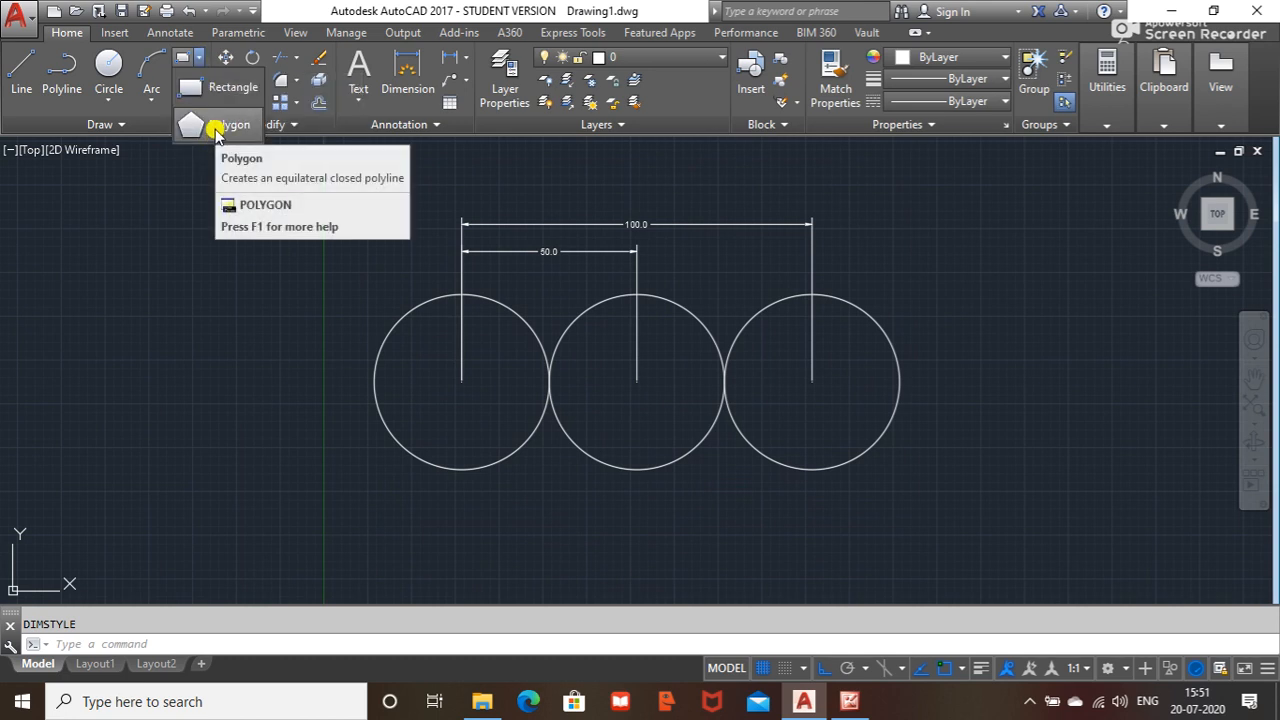
{"action": "left_click", "coordinate": [216, 127]}
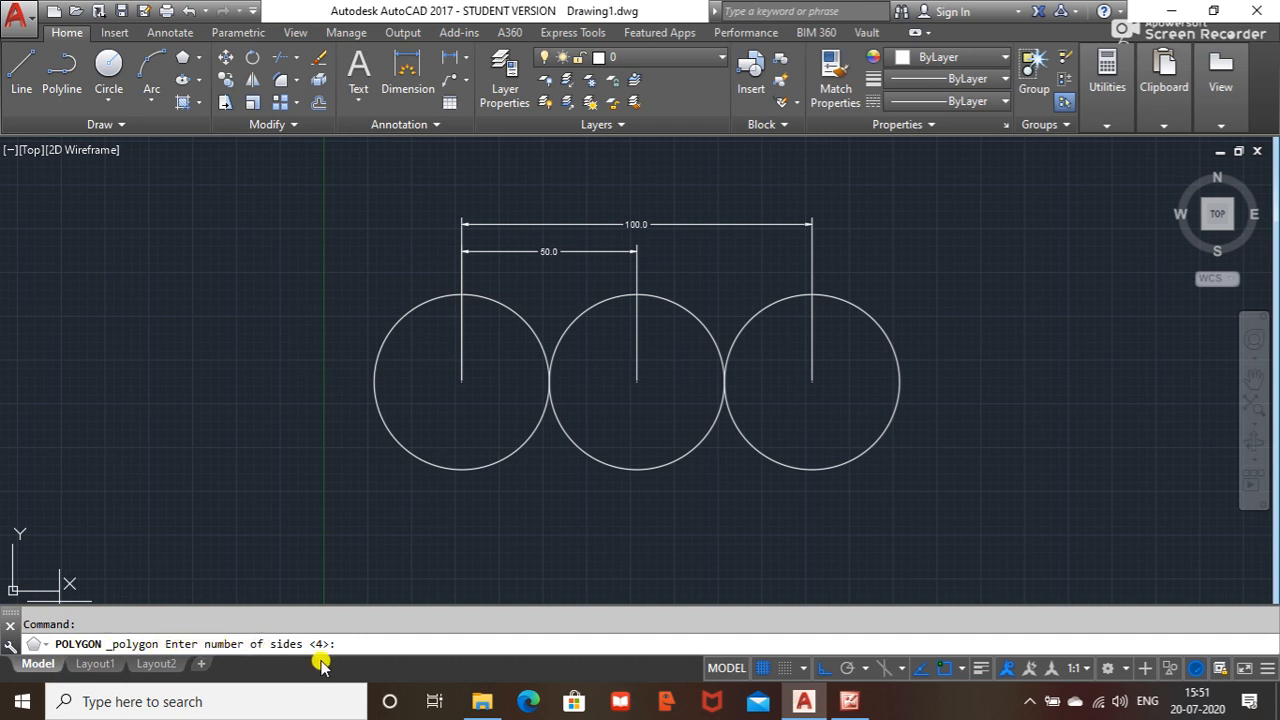
{"action": "type", "text": "6"}
{"action": "key", "text": "Return"}
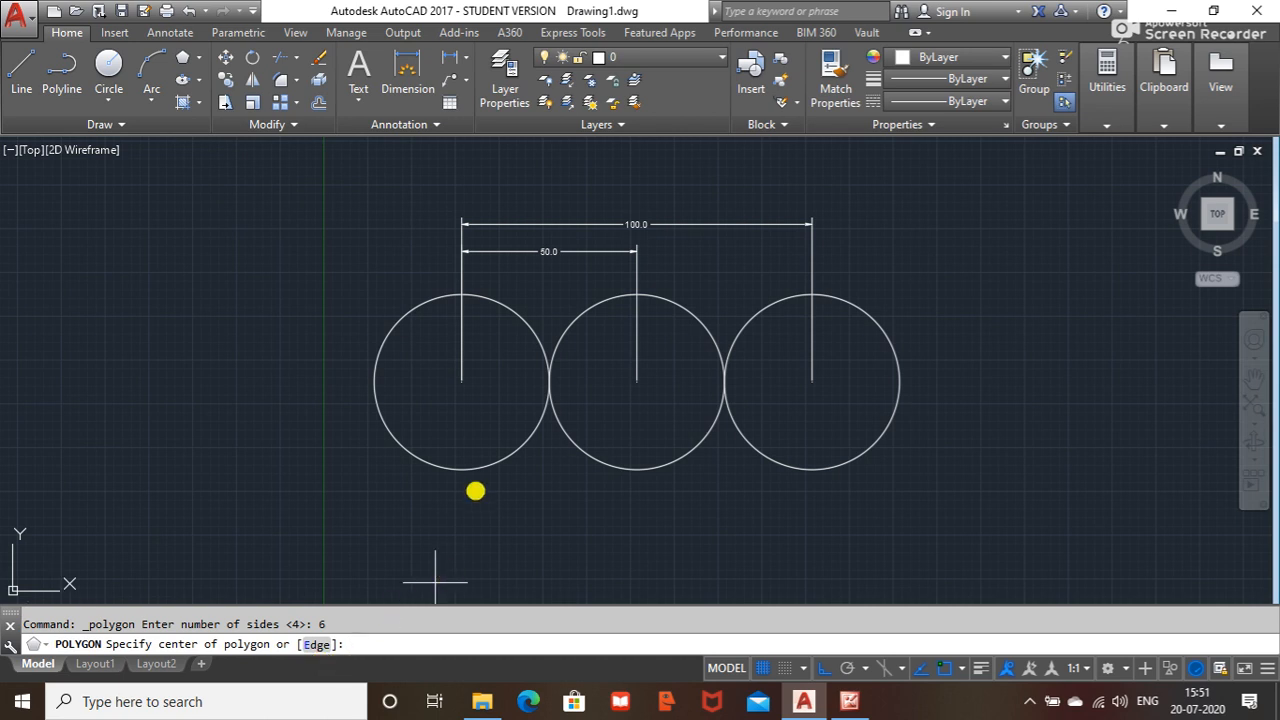
{"action": "left_click", "coordinate": [462, 385]}
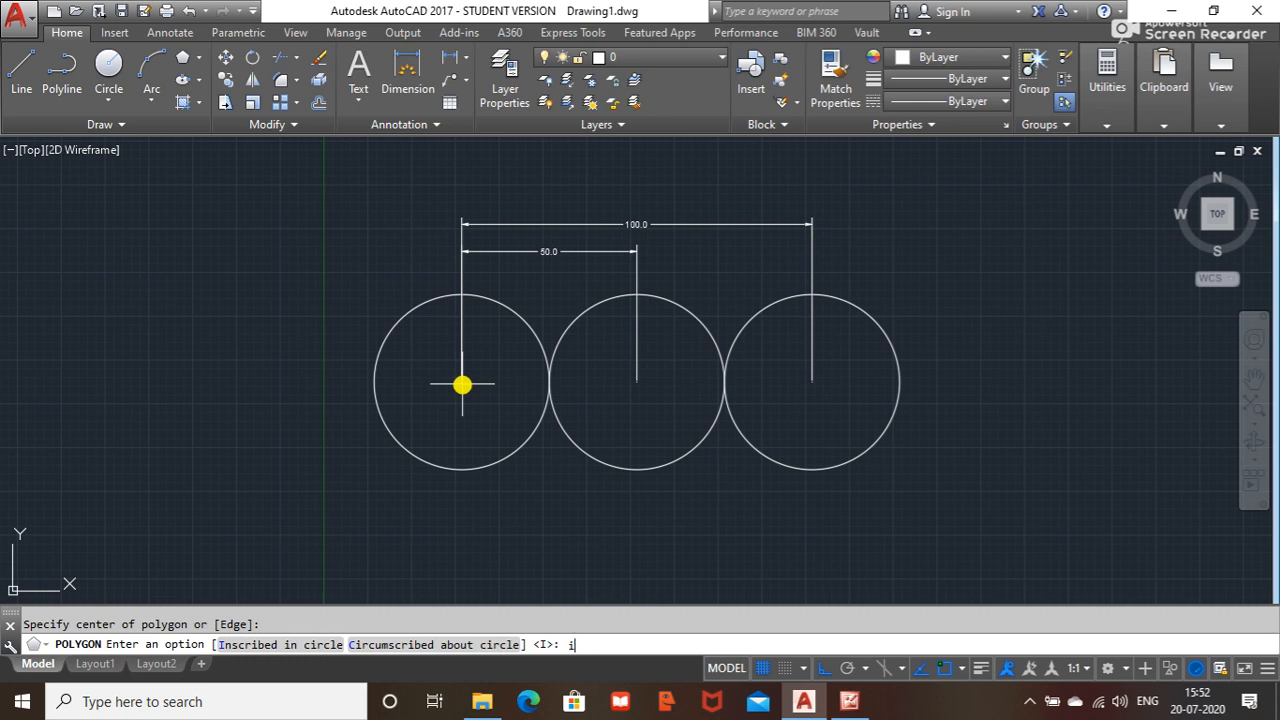
{"action": "key", "text": "Return"}
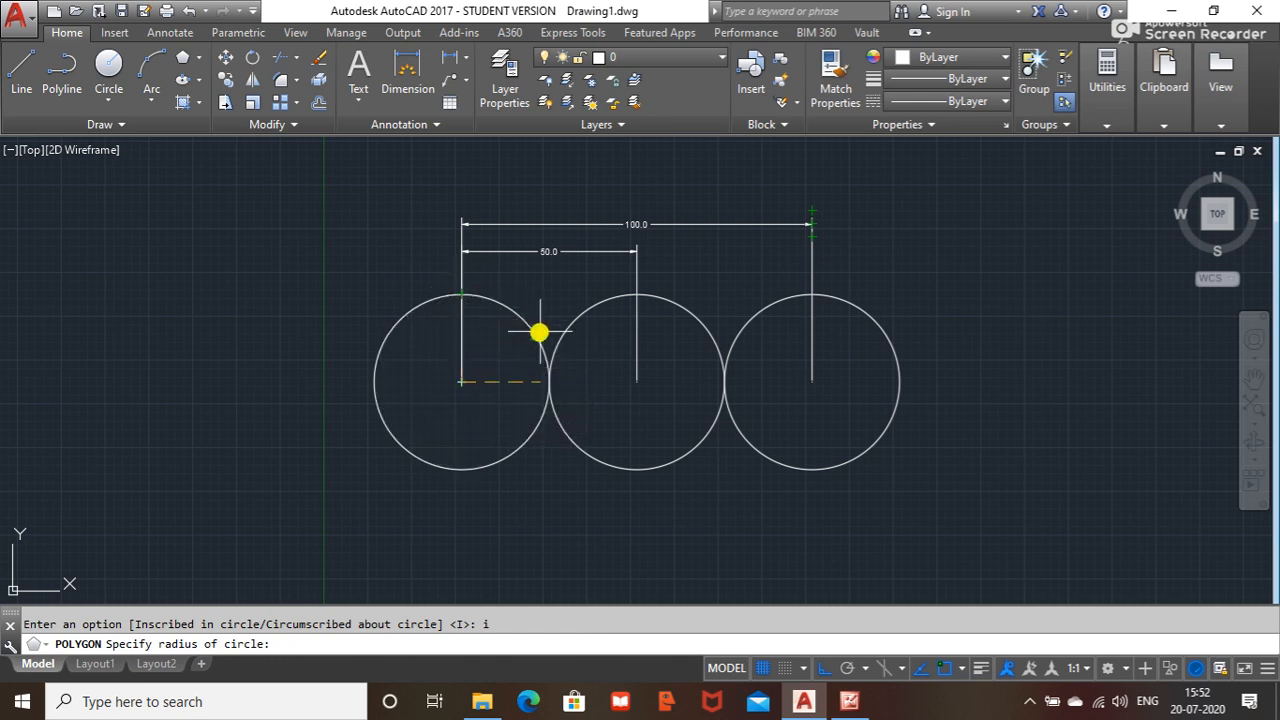
{"action": "left_click", "coordinate": [548, 379]}
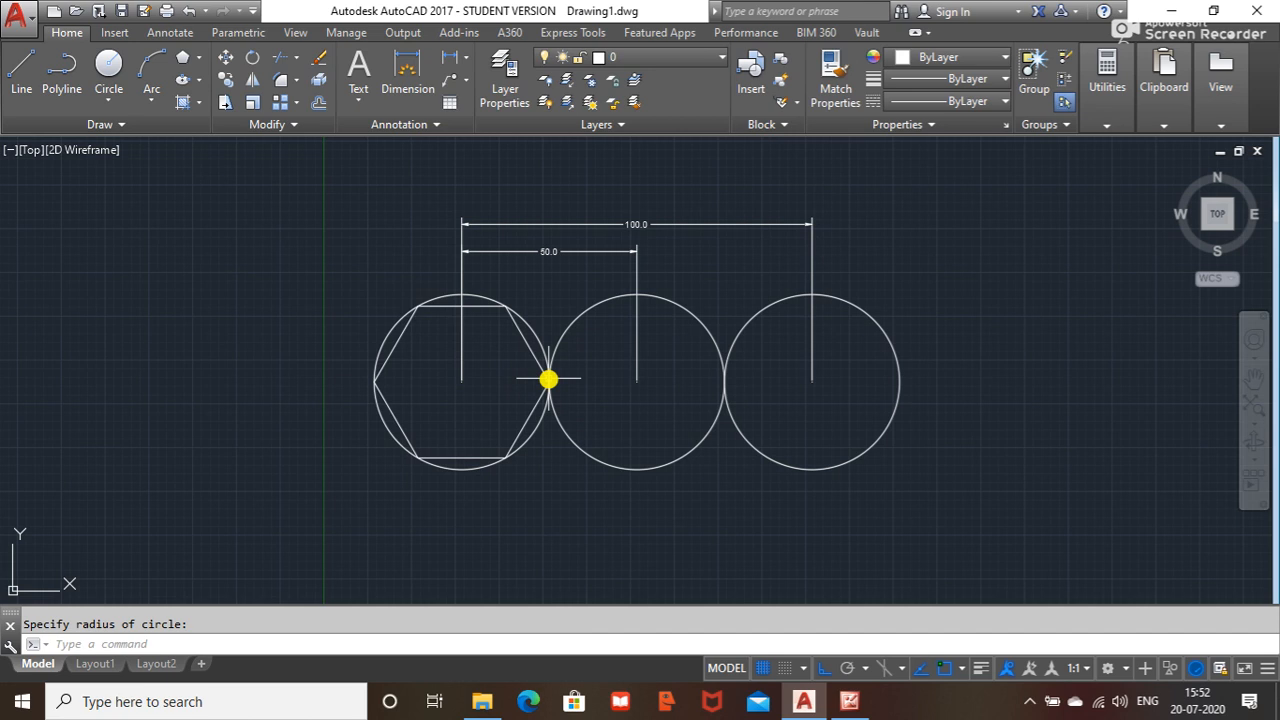
- Delete the hexagon inside the first circle
{"action": "scroll", "coordinate": [467, 401], "scroll_direction": "up", "scroll_amount": 2}
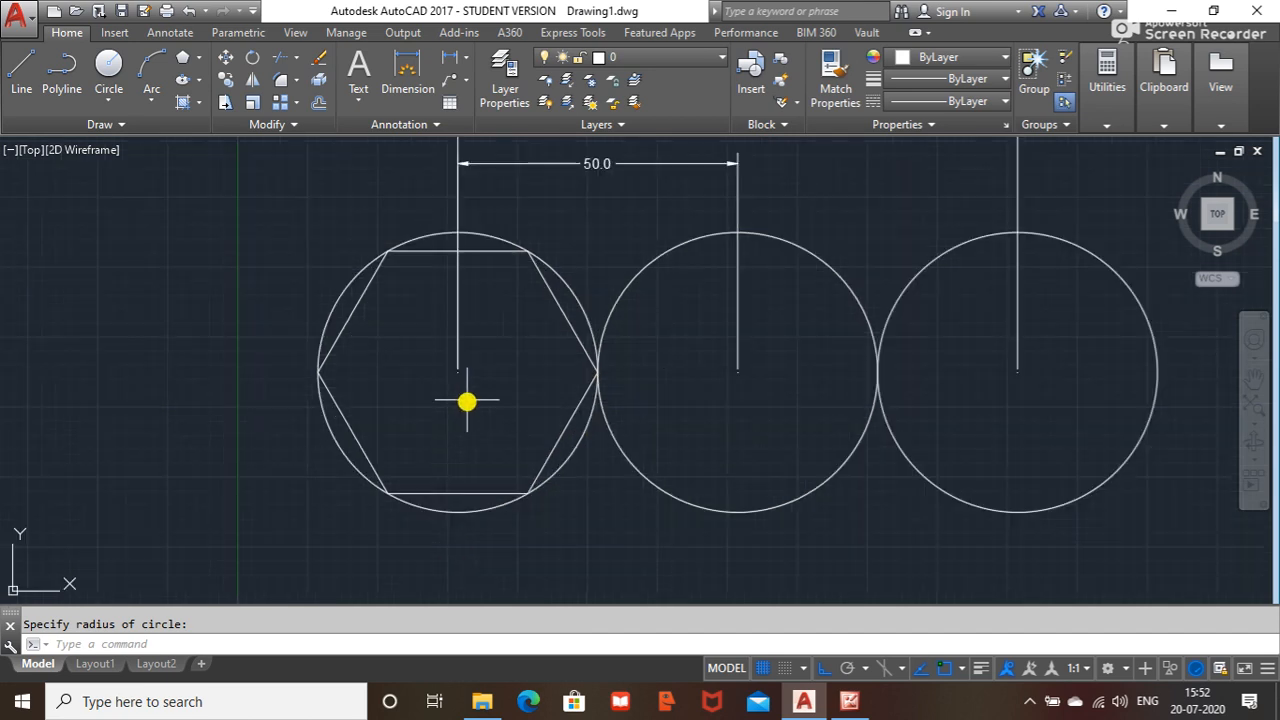
{"action": "left_click", "coordinate": [414, 251]}
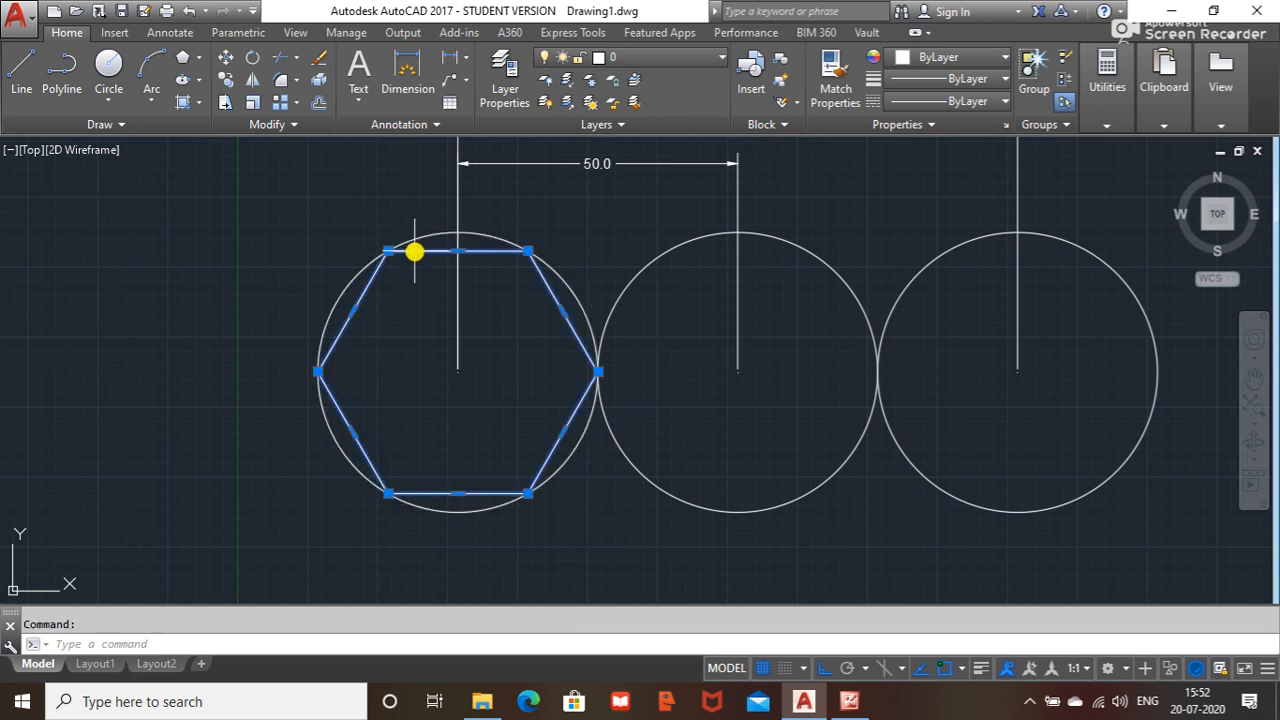
{"action": "key", "text": "Delete"}
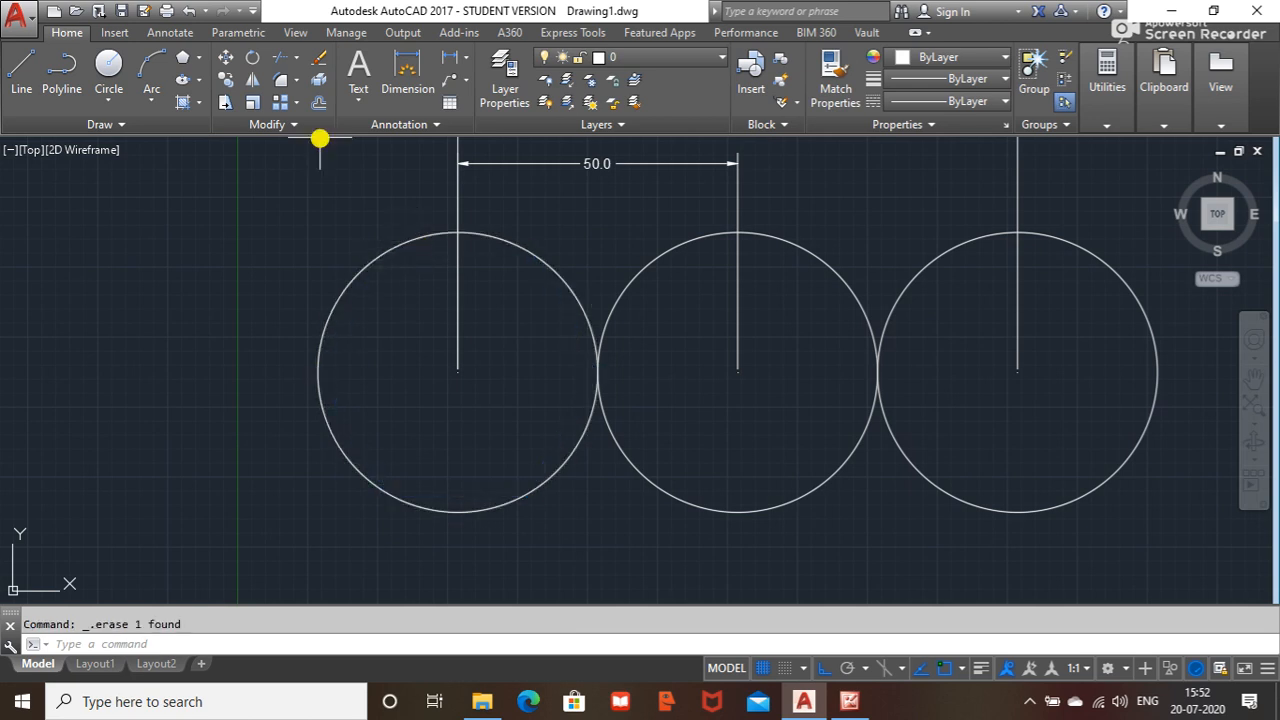
- Draw a 6-sided polygon at the first circle's center, inscribed in circle with a radius of 25
{"action": "left_click", "coordinate": [200, 59]}
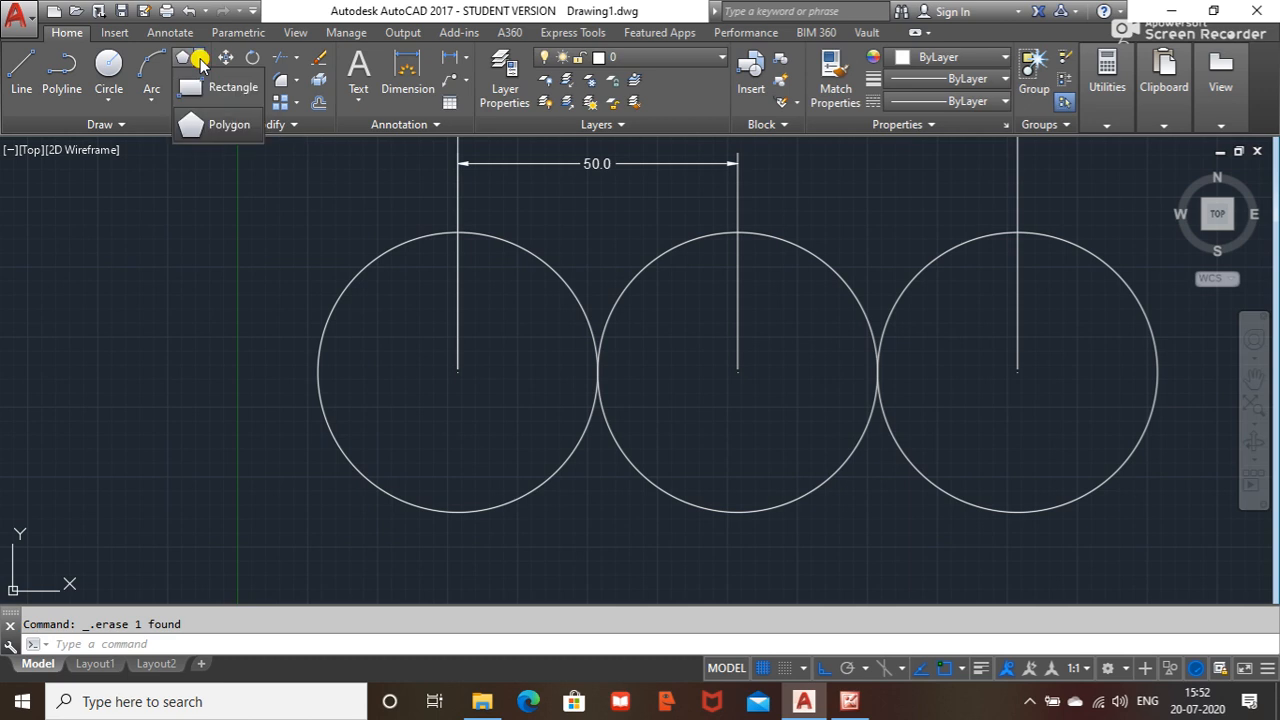
{"action": "left_click", "coordinate": [222, 127]}
{"action": "key", "text": "Return"}
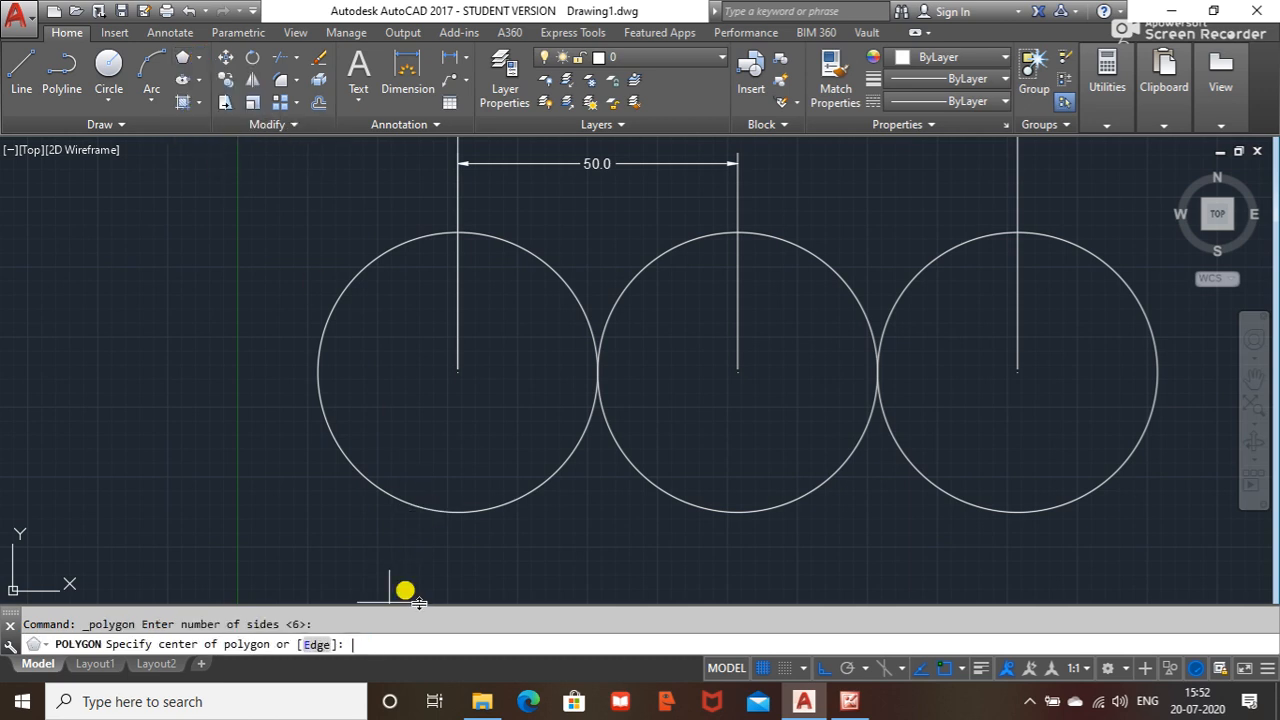
{"action": "left_click", "coordinate": [459, 371]}
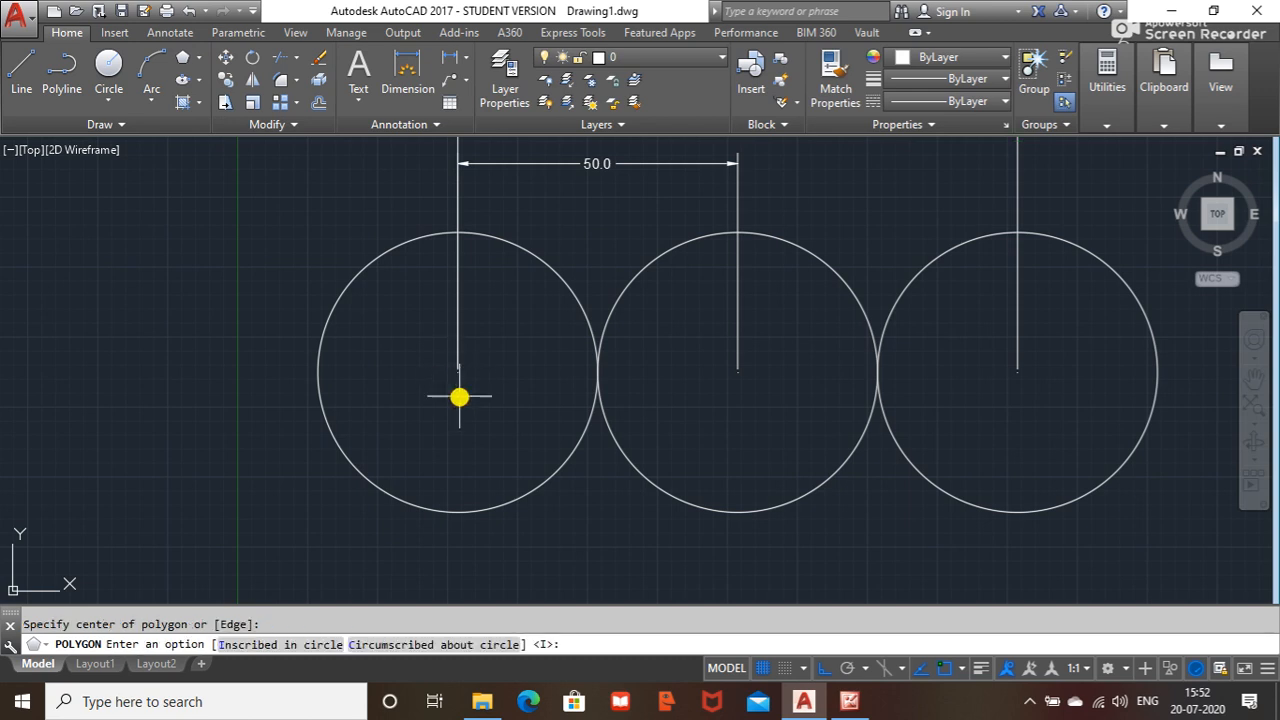
{"action": "key", "text": "Return"}
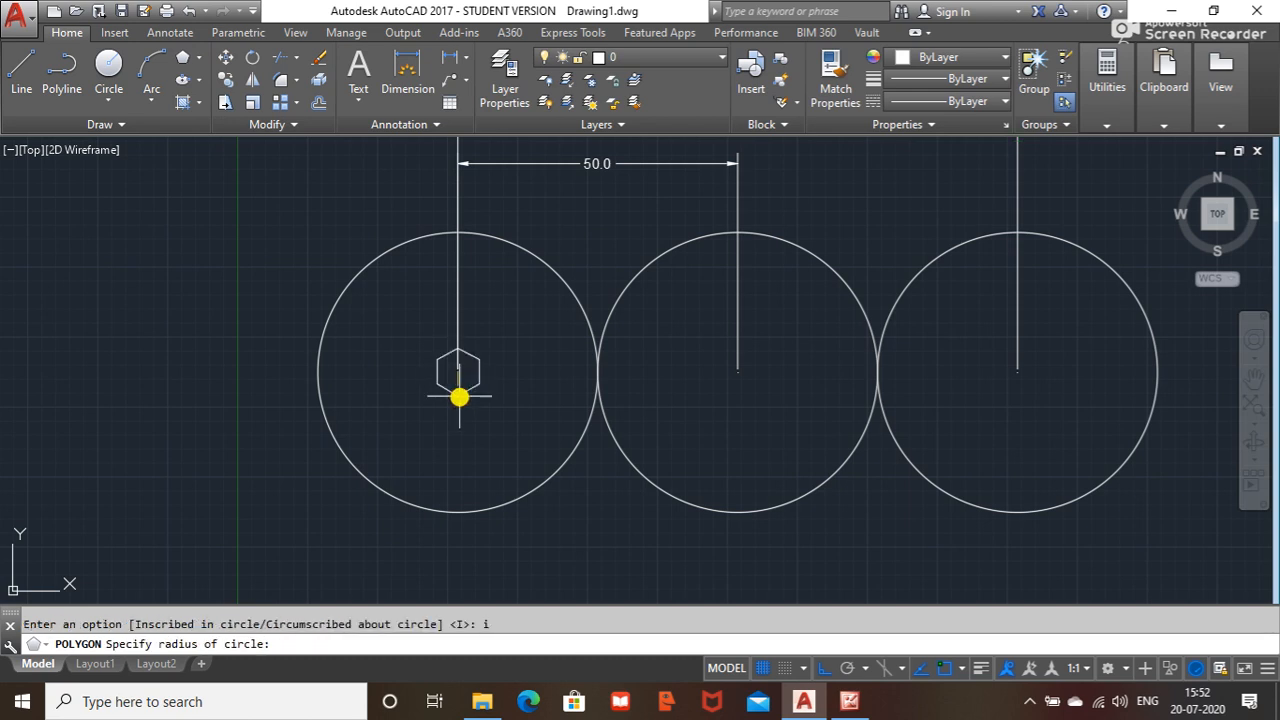
{"action": "type", "text": "25"}
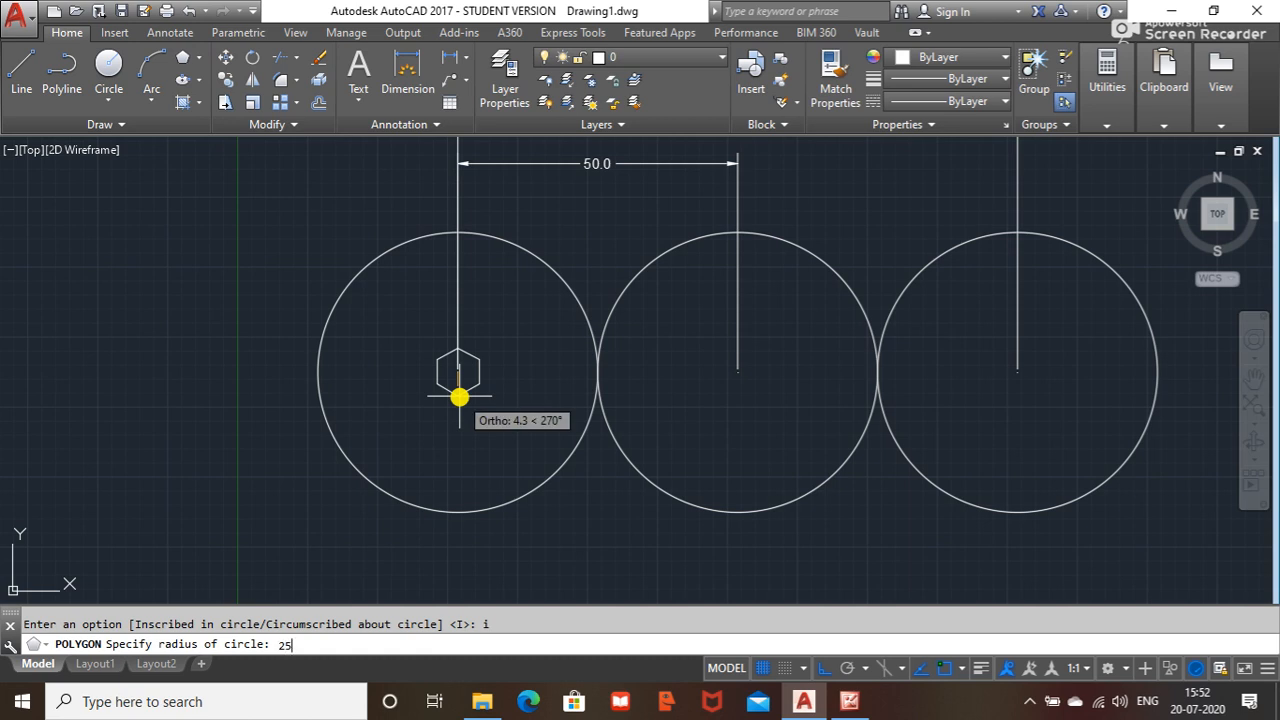
{"action": "key", "text": "Return"}
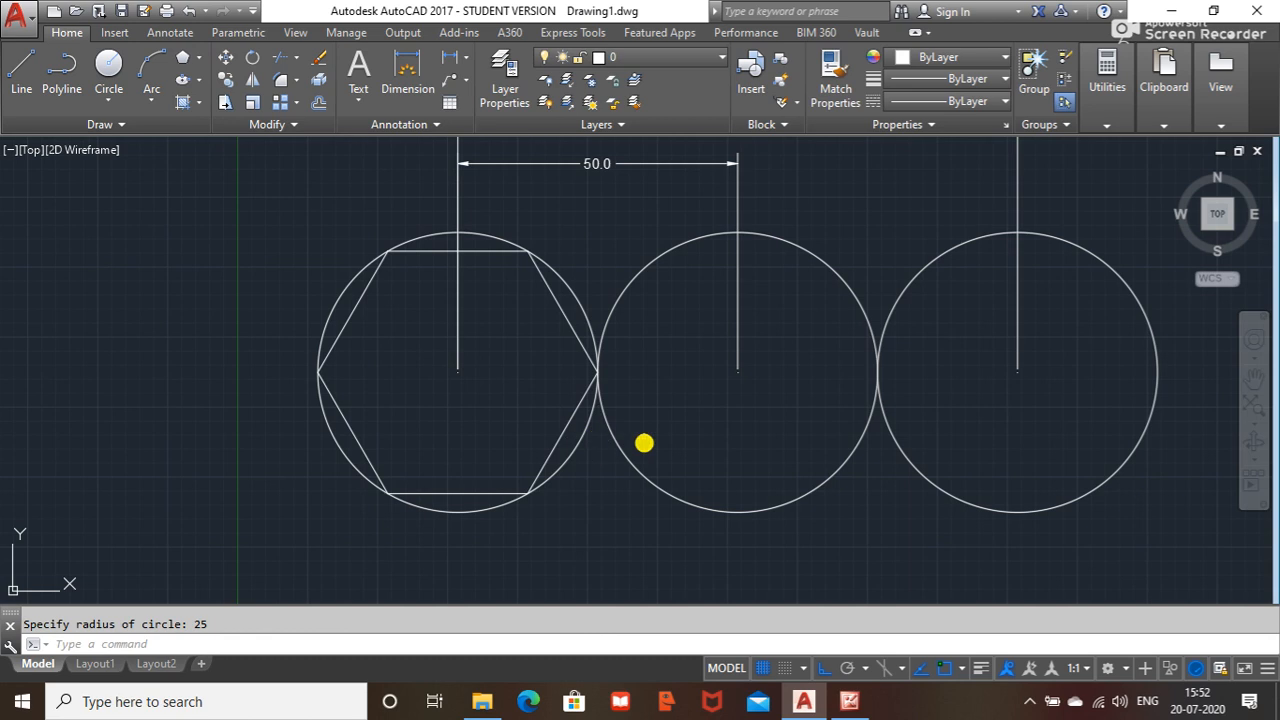
- Draw a 6-sided polygon at the second circle's center, circumscribed about circle with a radius of 25
{"action": "middle_click_drag", "start_coordinate": [644, 443], "coordinate": [525, 450]}
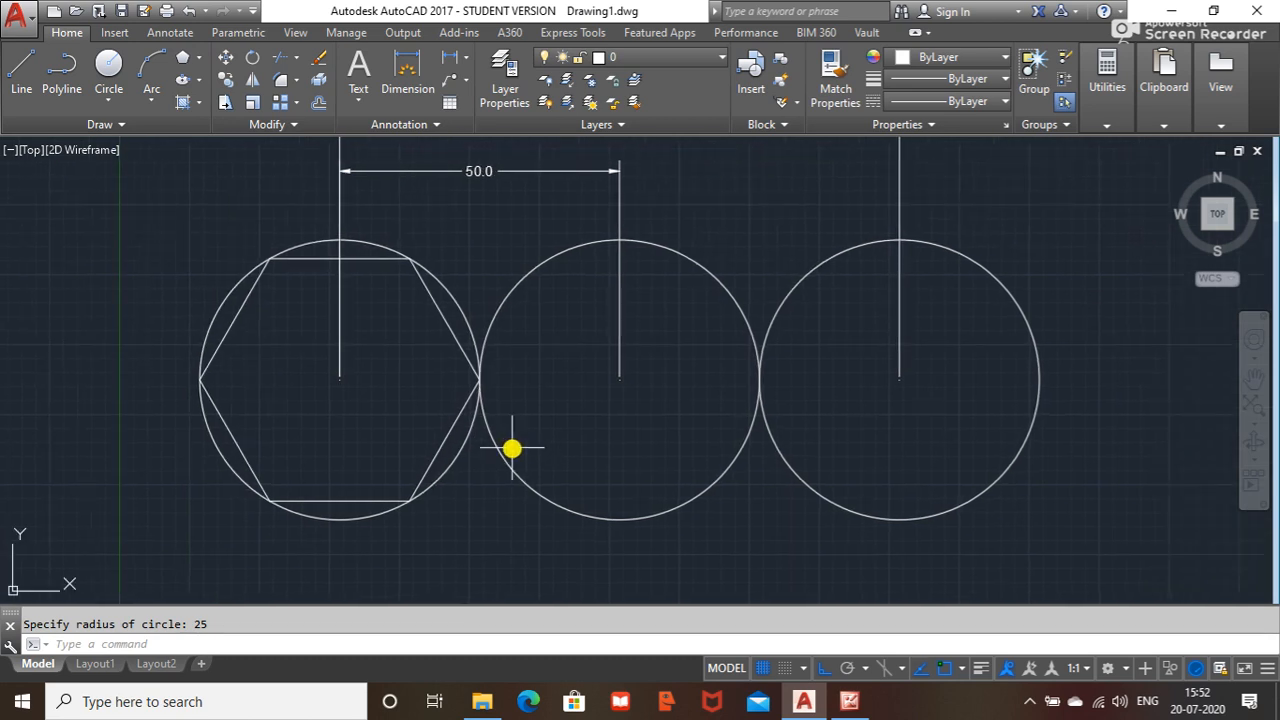
{"action": "left_click", "coordinate": [199, 60]}
{"action": "left_click", "coordinate": [195, 125]}
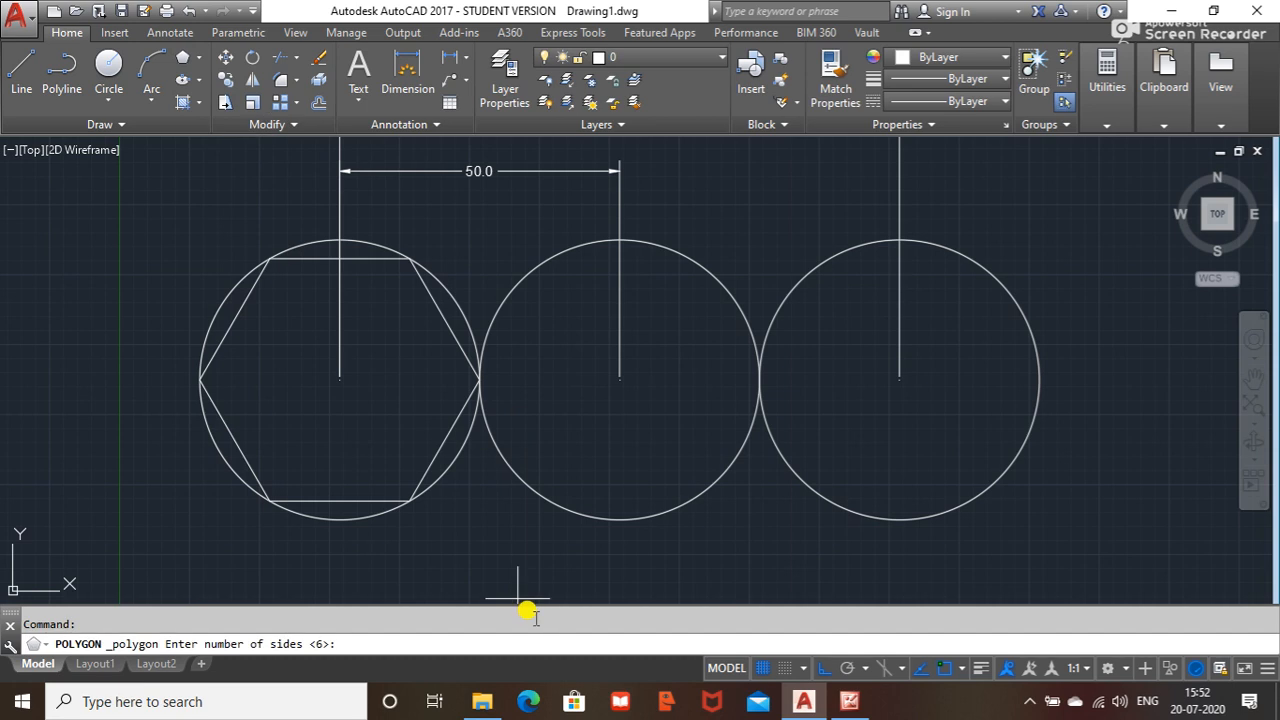
{"action": "key", "text": "Return"}
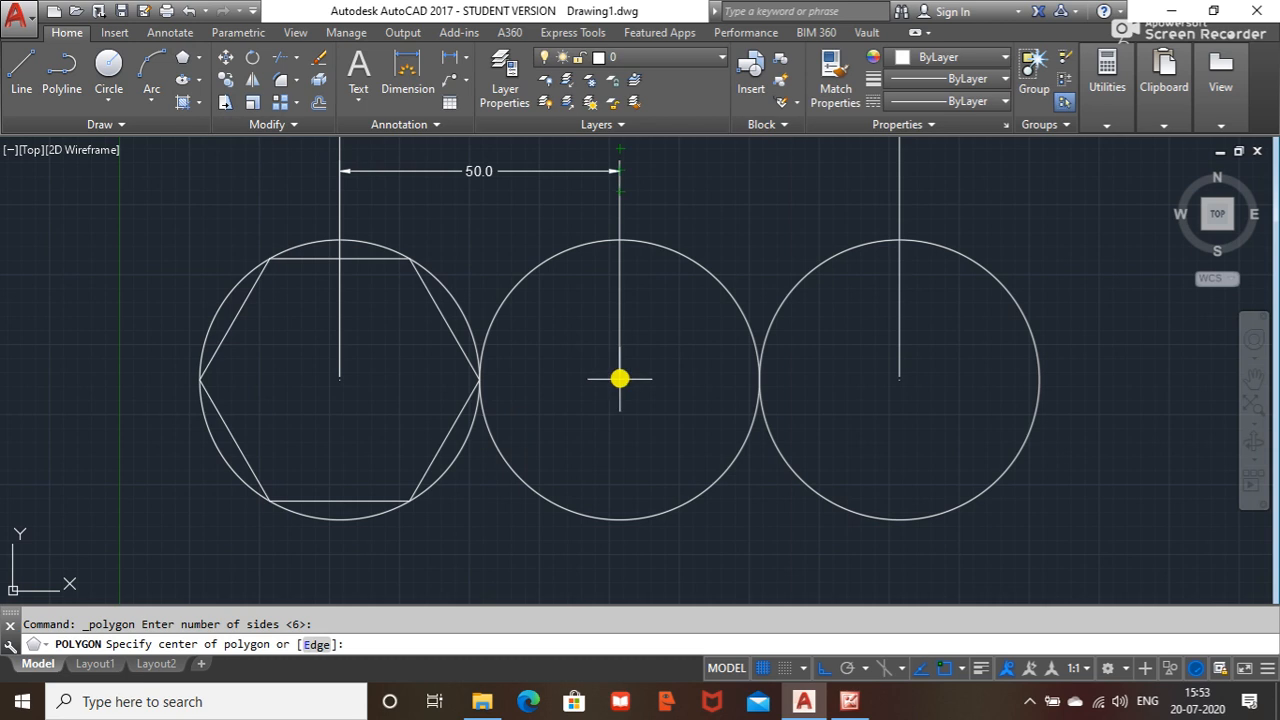
{"action": "left_click", "coordinate": [620, 378]}
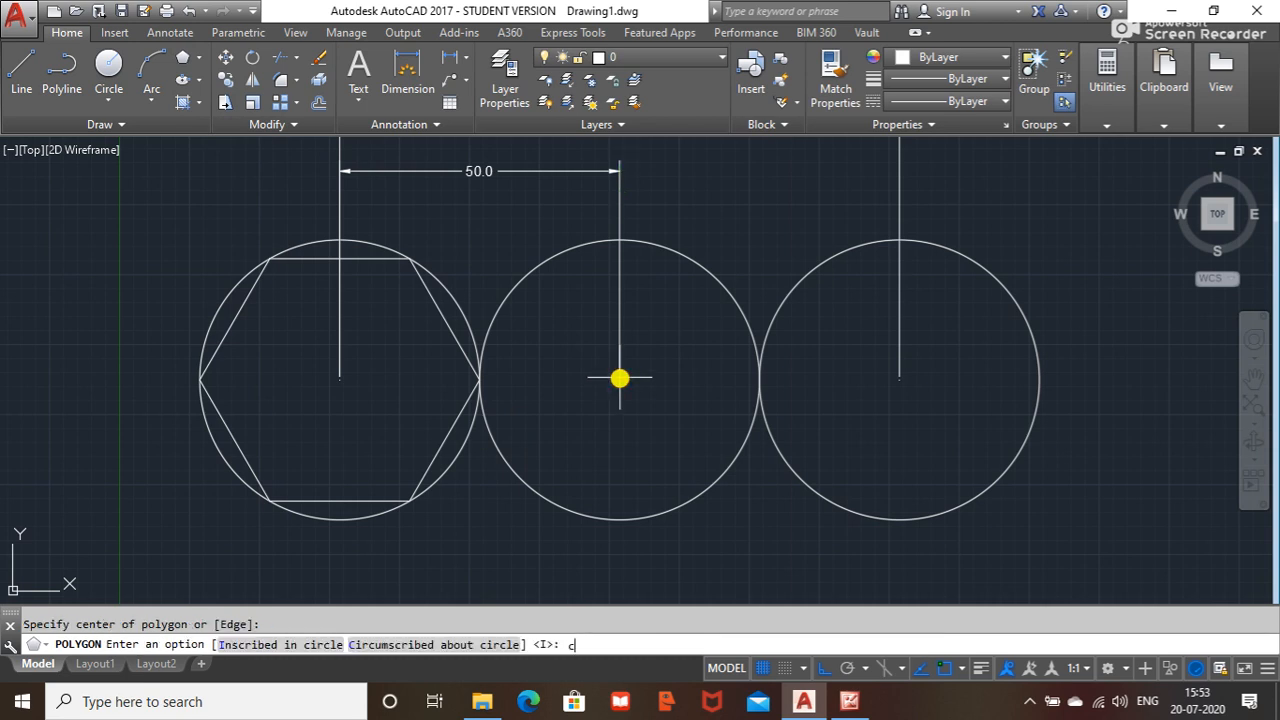
{"action": "key", "text": "Return"}
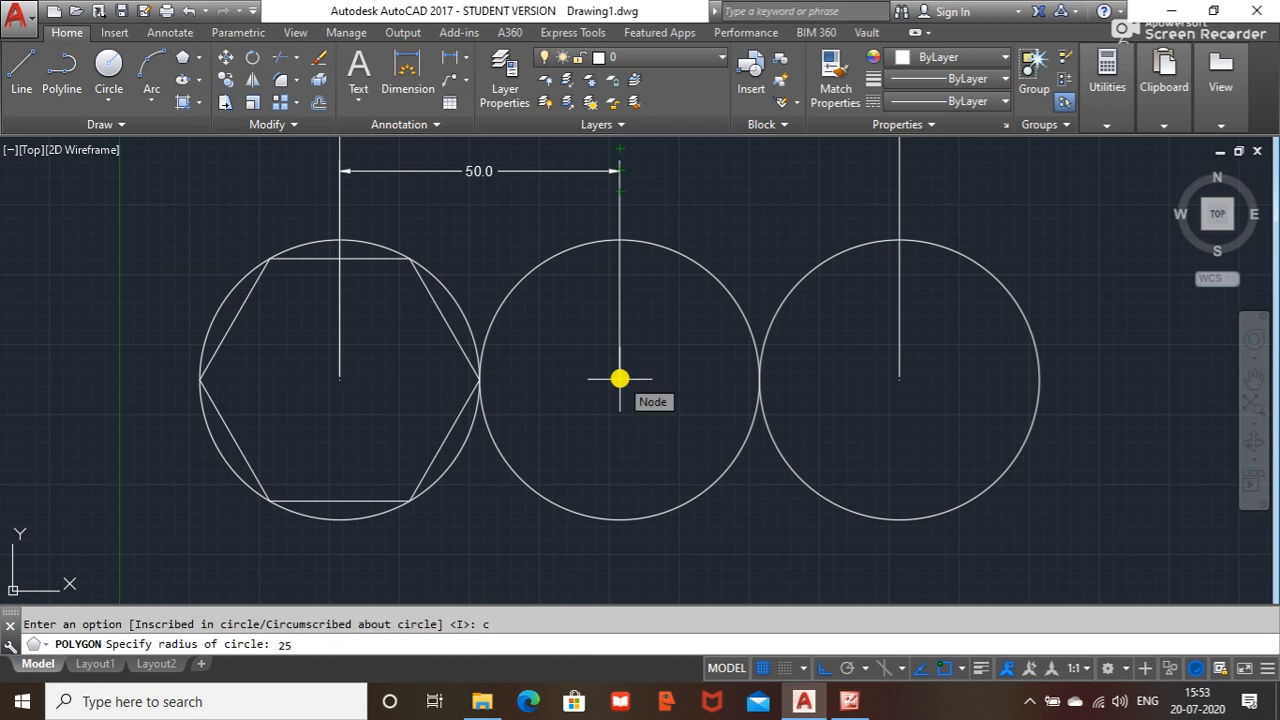
{"action": "key", "text": "Return"}
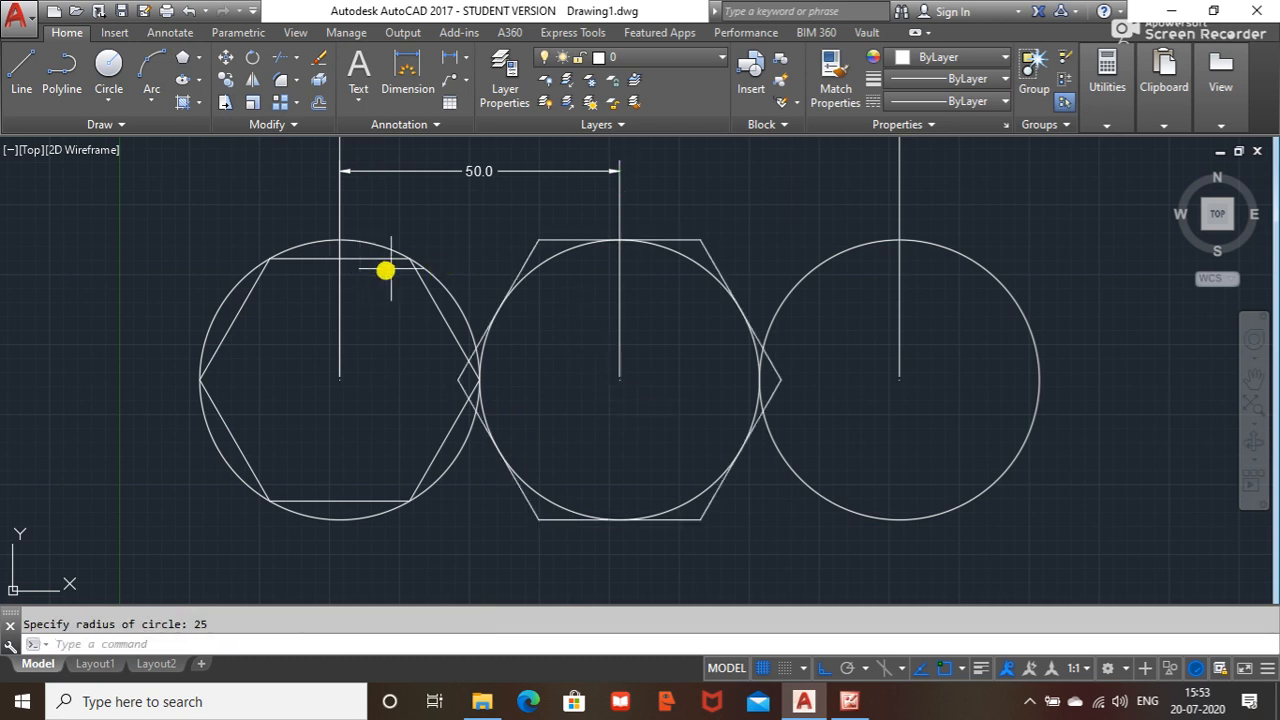
- Add a linear dimension to the bottom side of the circumscribed hexagon, placed below it
{"action": "left_click", "coordinate": [427, 290]}
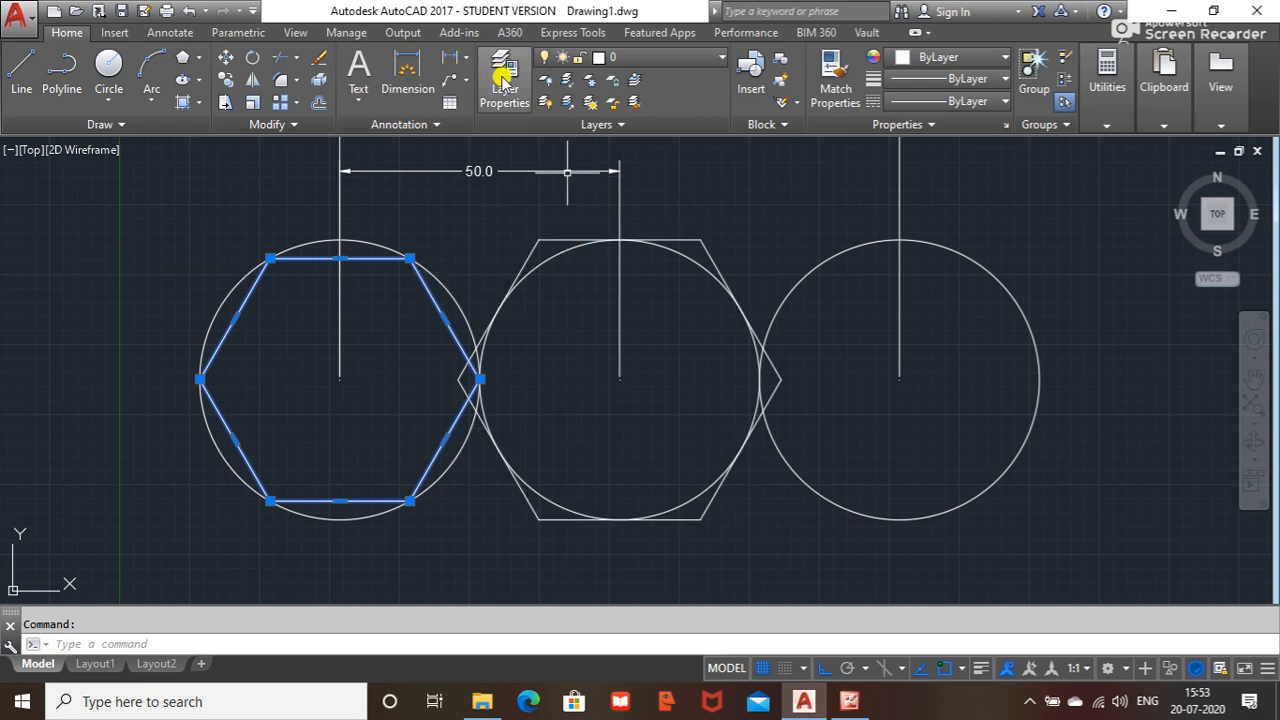
{"action": "left_click", "coordinate": [465, 57]}
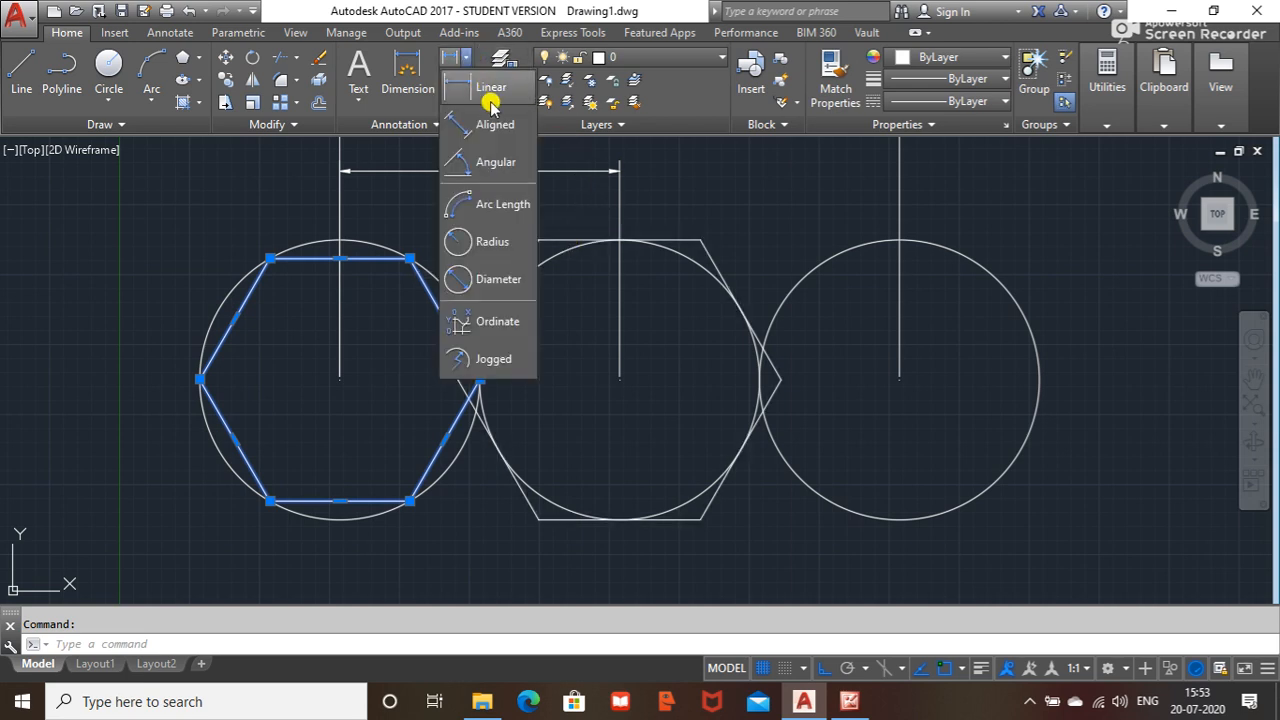
{"action": "left_click", "coordinate": [492, 92]}
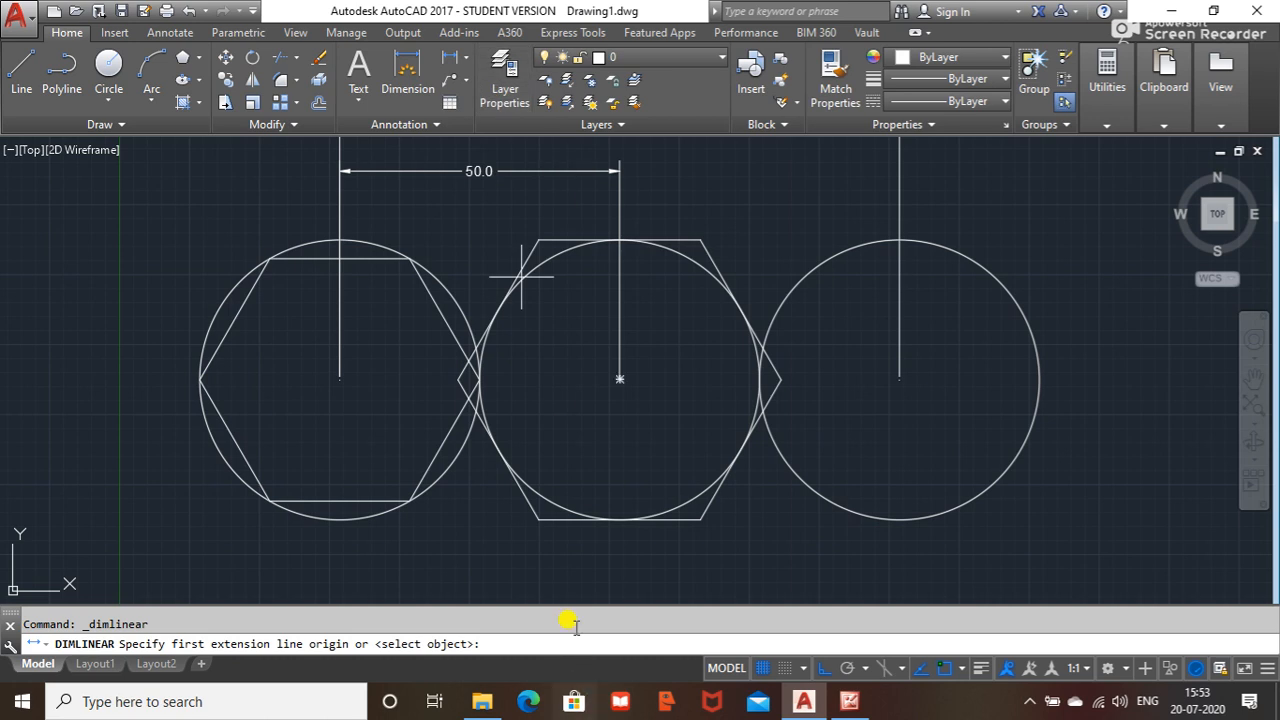
{"action": "left_click", "coordinate": [539, 520]}
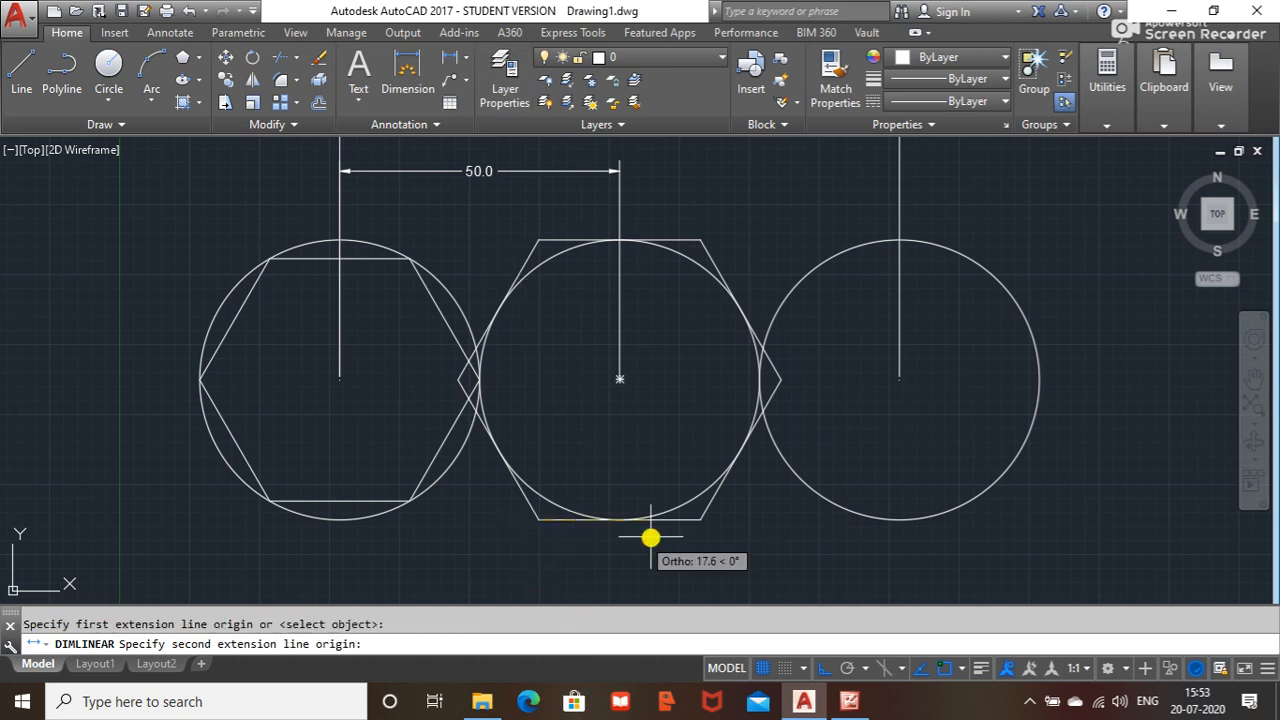
{"action": "left_click", "coordinate": [704, 522]}
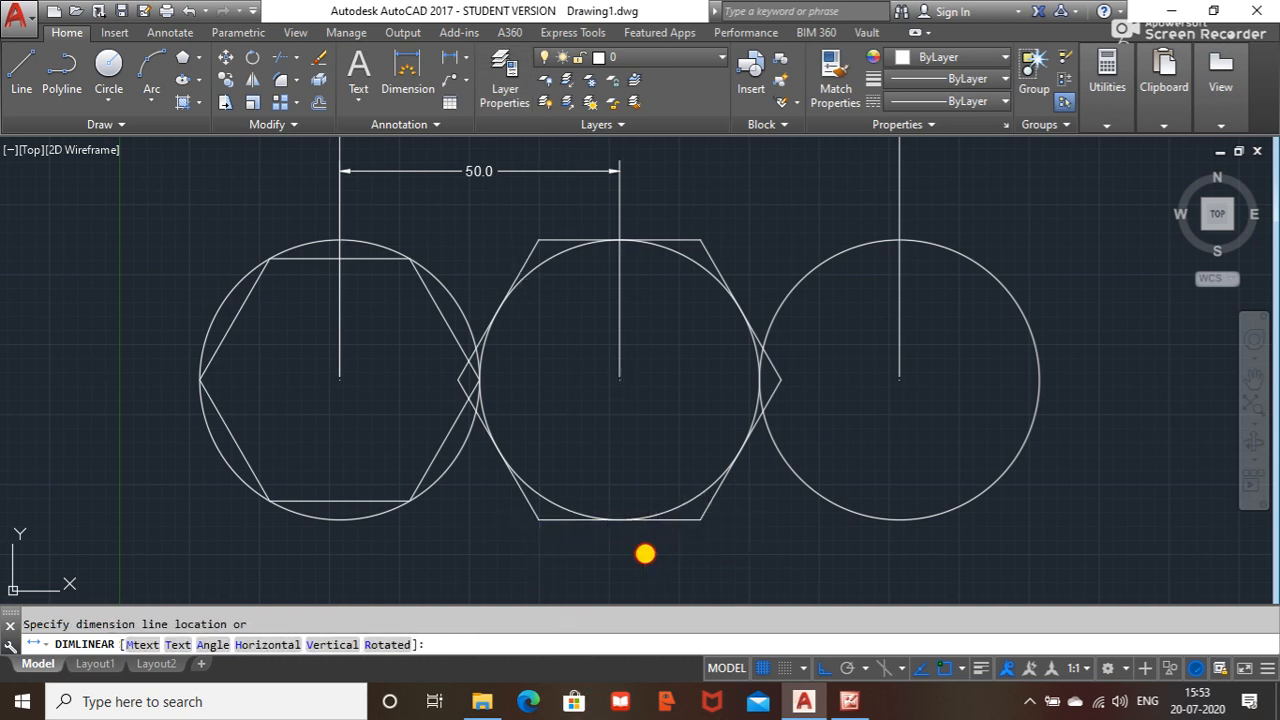
{"action": "left_click", "coordinate": [648, 552]}
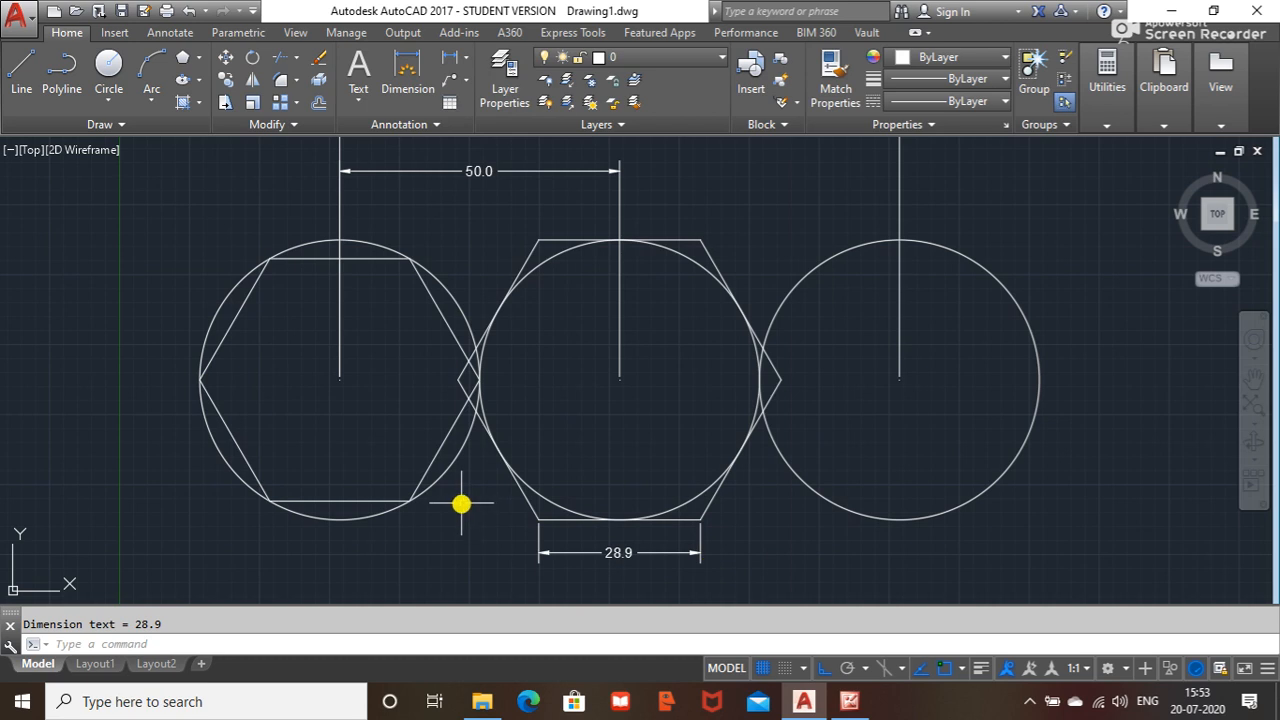
- Add a linear dimension to the bottom side of the inscribed hexagon, placed below the first circle
{"action": "left_click", "coordinate": [462, 58]}
{"action": "left_click", "coordinate": [477, 88]}
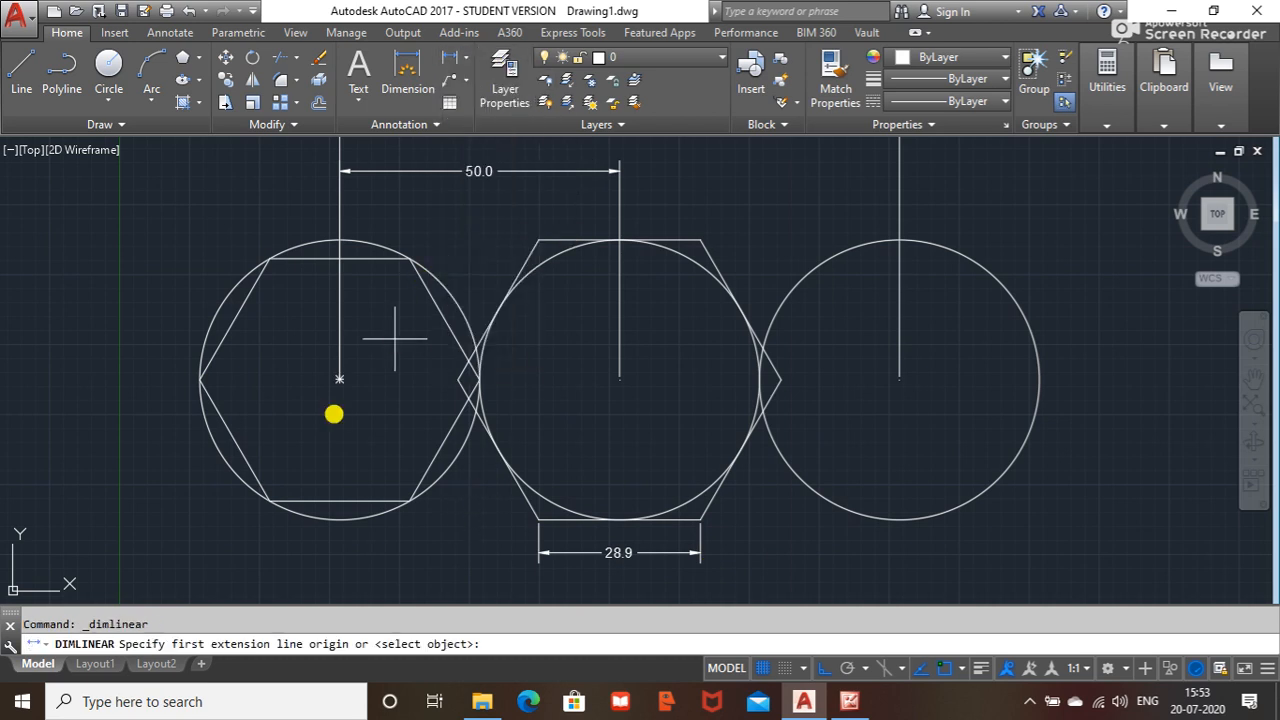
{"action": "left_click", "coordinate": [270, 501]}
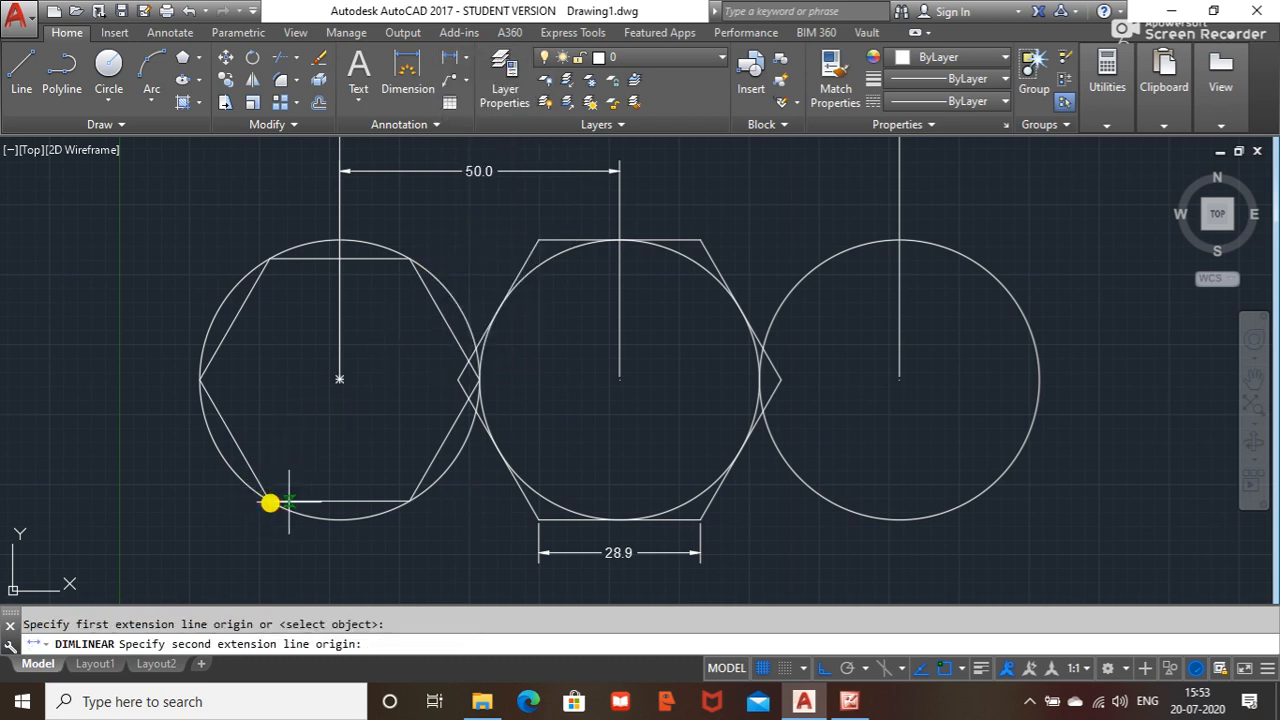
{"action": "left_click", "coordinate": [409, 501]}
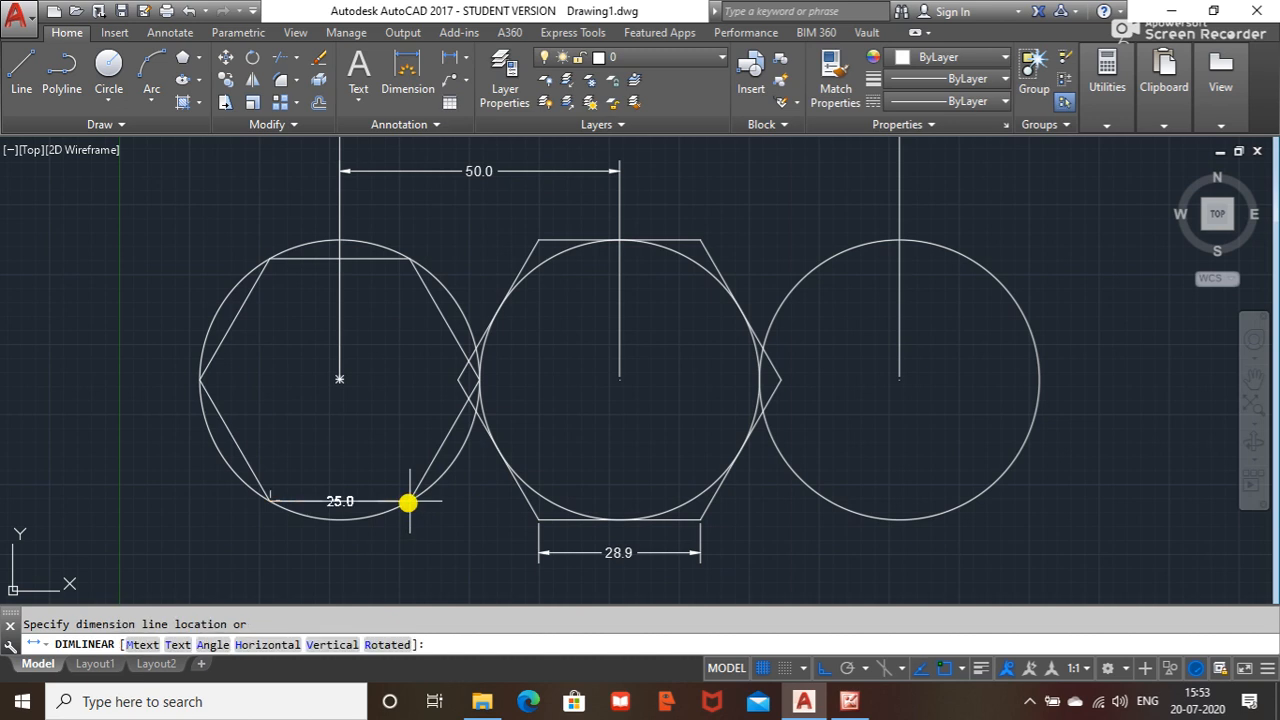
{"action": "left_click", "coordinate": [401, 561]}
- Add an aligned dimension to the lower-left side of the inscribed hexagon, placed outside the first circle
{"action": "middle_click_drag", "start_coordinate": [455, 534], "coordinate": [455, 519]}
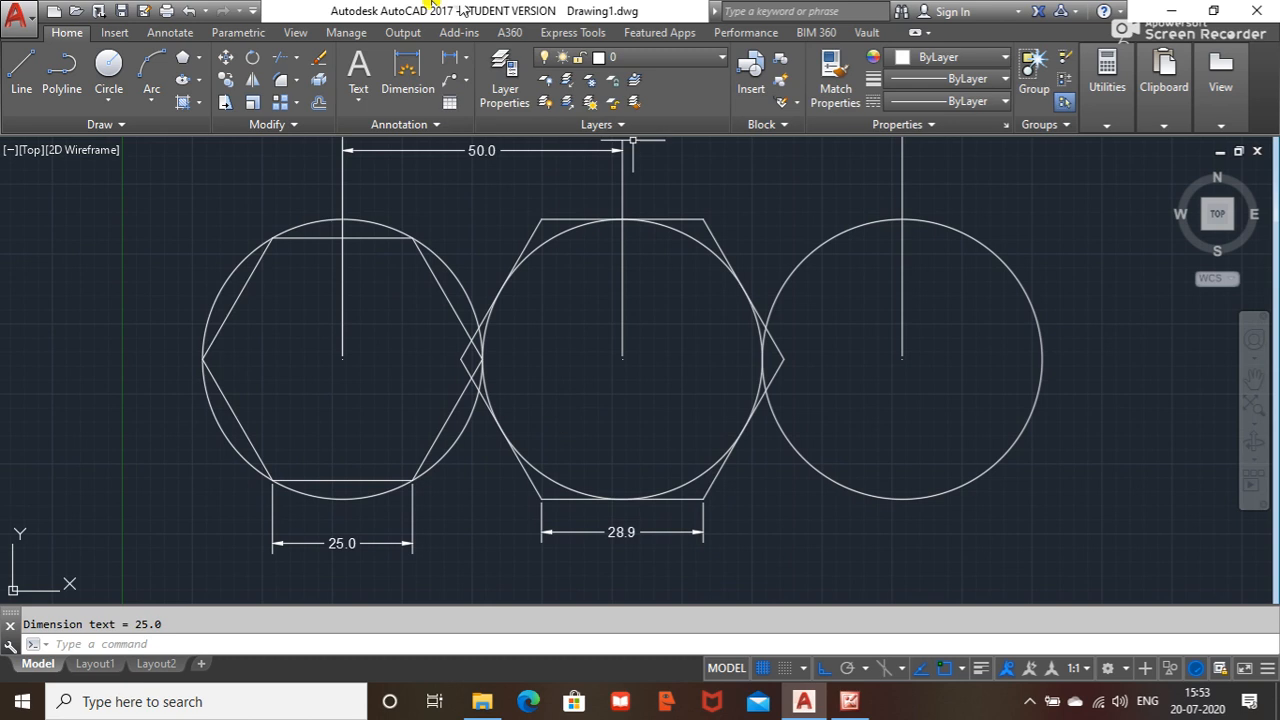
{"action": "left_click", "coordinate": [466, 58]}
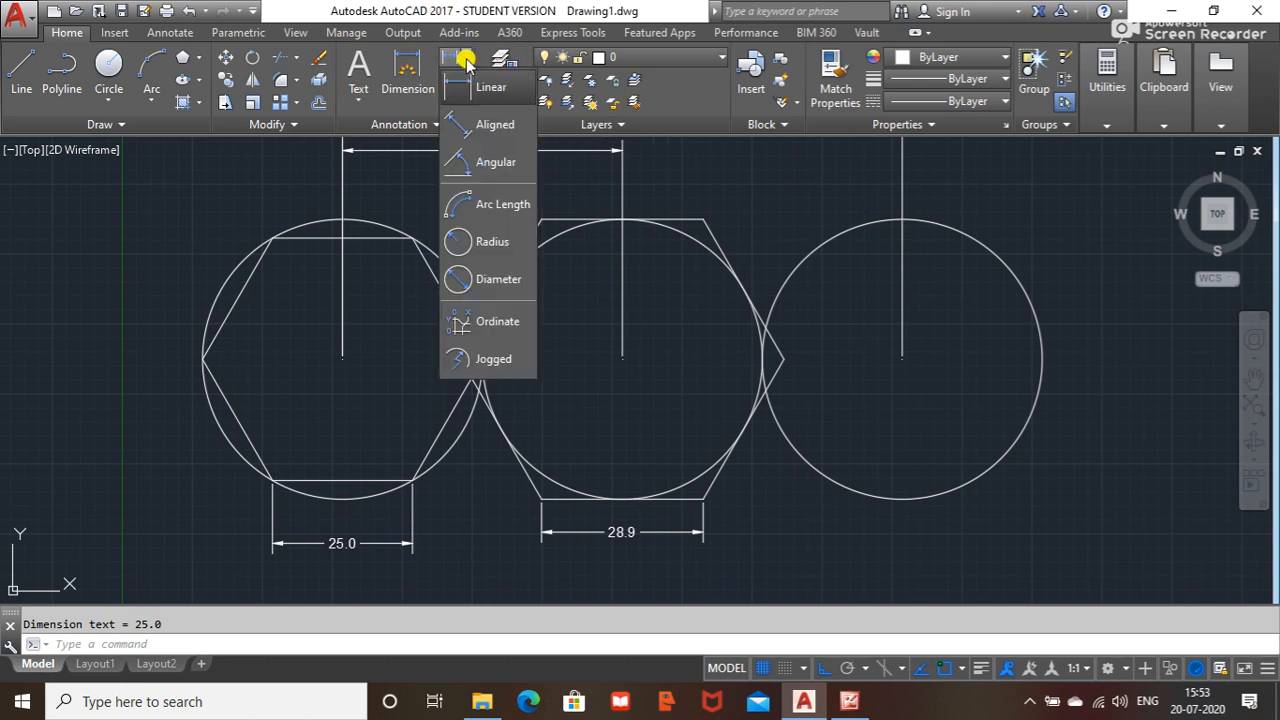
{"action": "left_click", "coordinate": [494, 134]}
{"action": "left_click", "coordinate": [201, 359]}
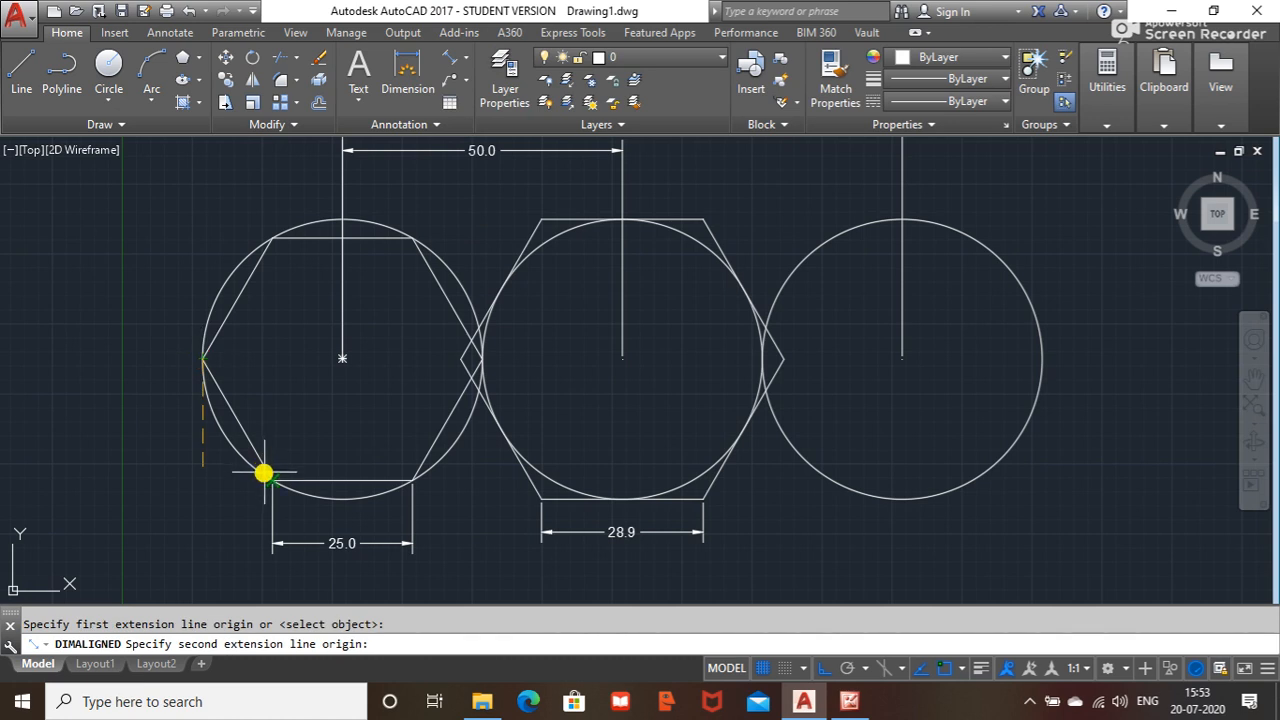
{"action": "left_click", "coordinate": [273, 481]}
{"action": "left_click", "coordinate": [205, 490]}
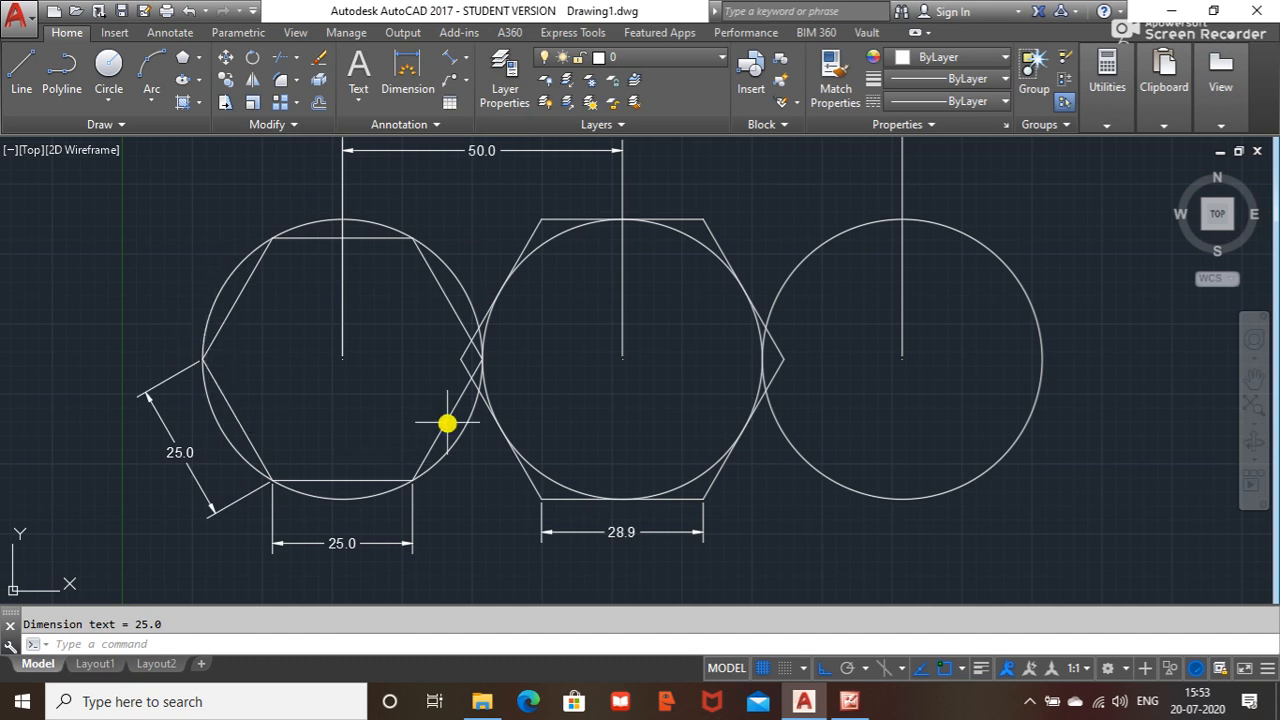
- Draw a horizontal line in the empty space to the right of the third circle
{"action": "scroll", "coordinate": [884, 331], "scroll_direction": "down", "scroll_amount": 2}
{"action": "middle_click_drag", "start_coordinate": [952, 330], "coordinate": [598, 341]}
{"action": "left_click", "coordinate": [22, 70]}
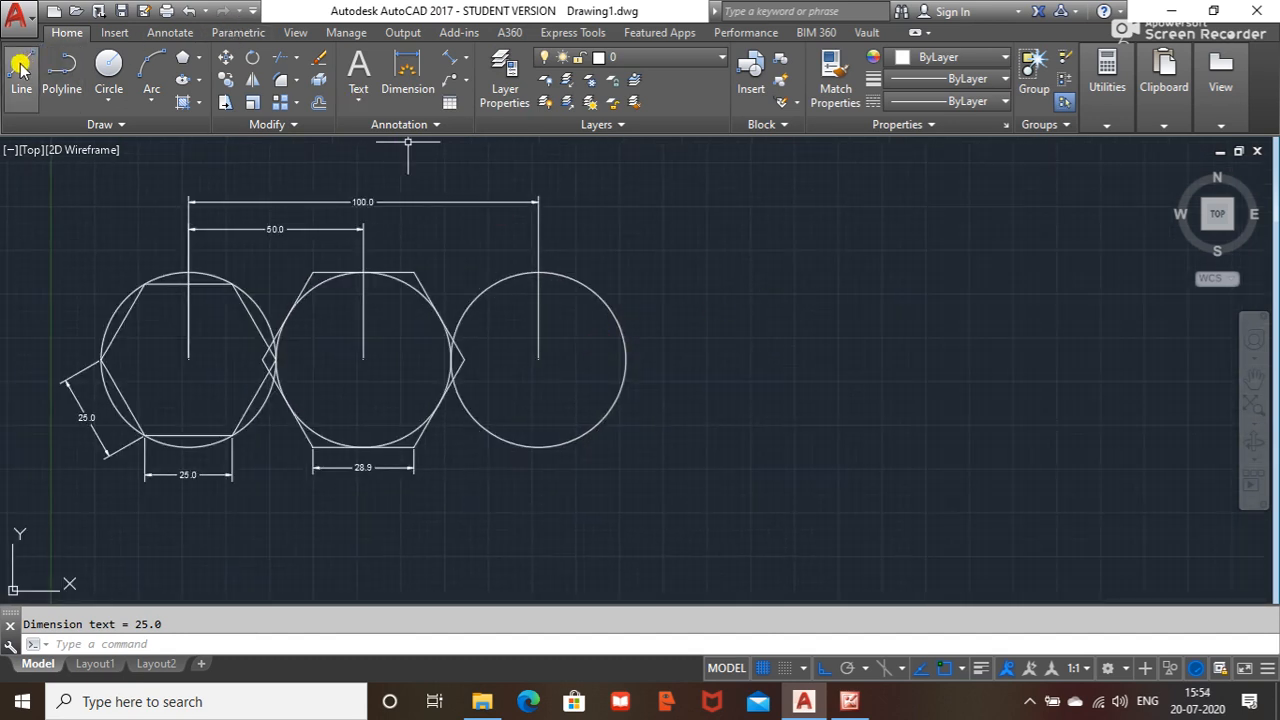
{"action": "left_click", "coordinate": [732, 353]}
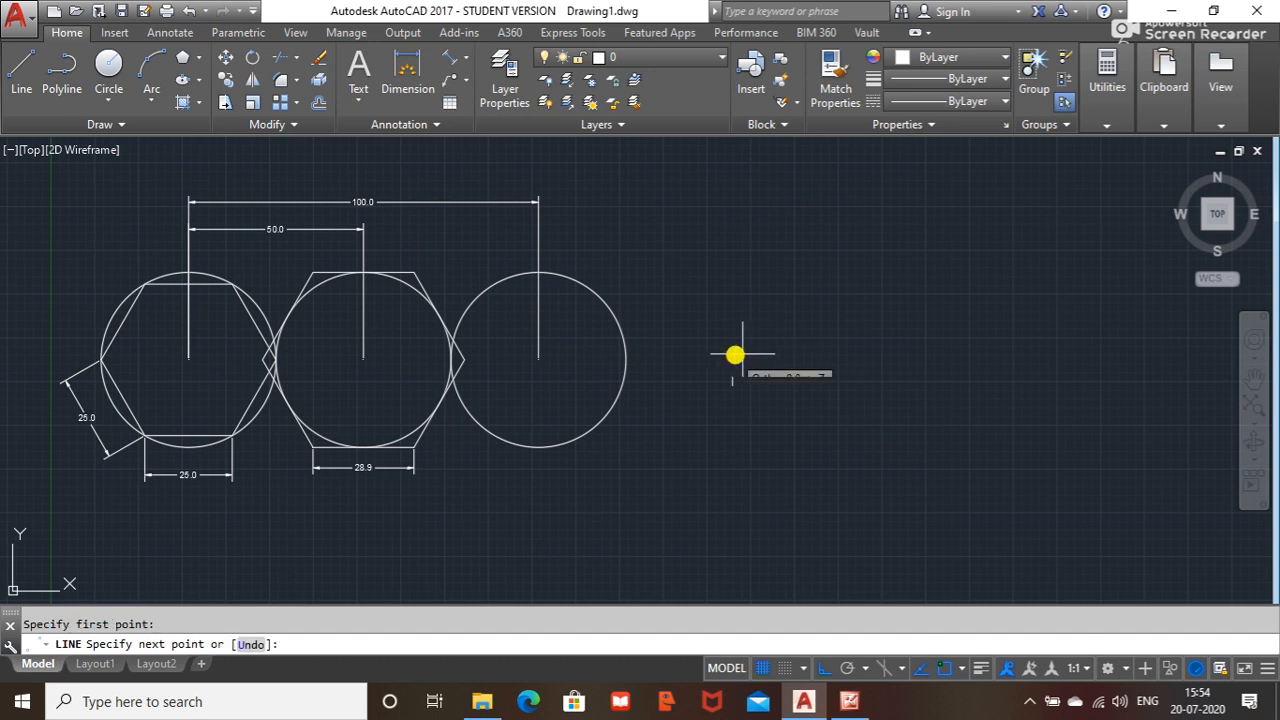
{"action": "left_click", "coordinate": [930, 353]}
{"action": "key", "text": "Escape"}
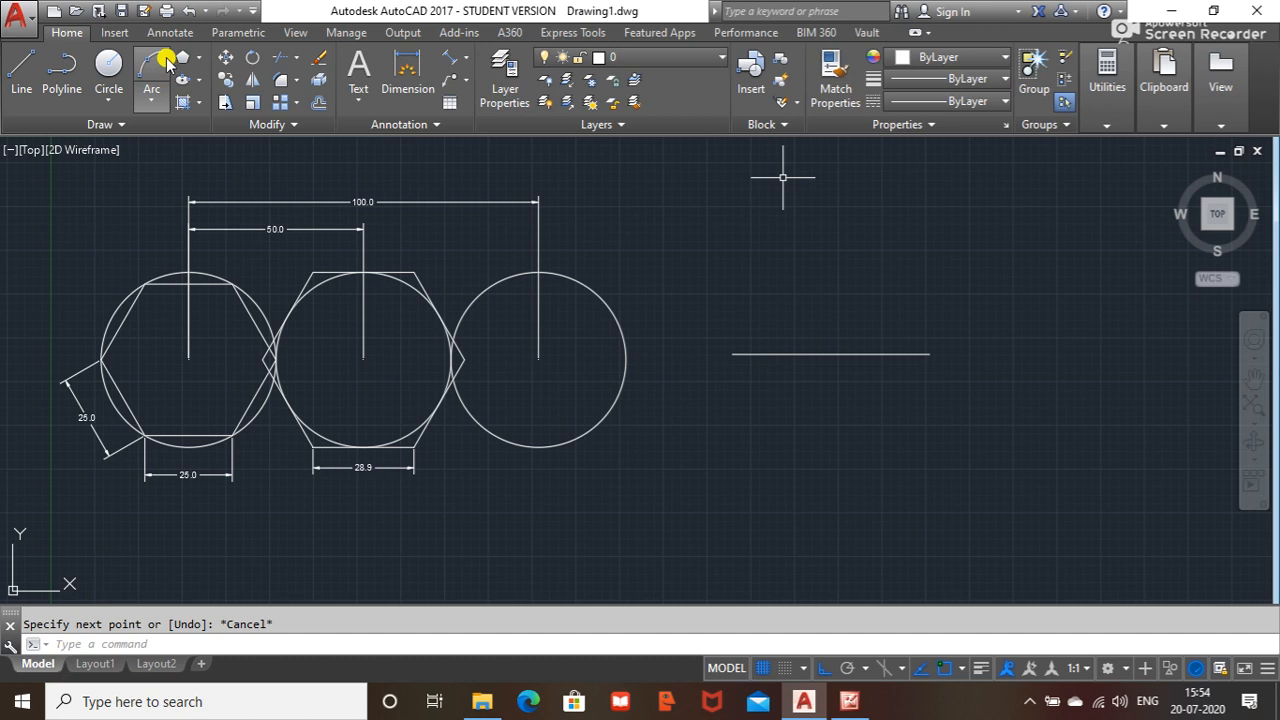
- Draw a 6-sided polygon with the Edge option, using the two endpoints of the horizontal line as its bottom side
{"action": "left_click", "coordinate": [199, 57]}
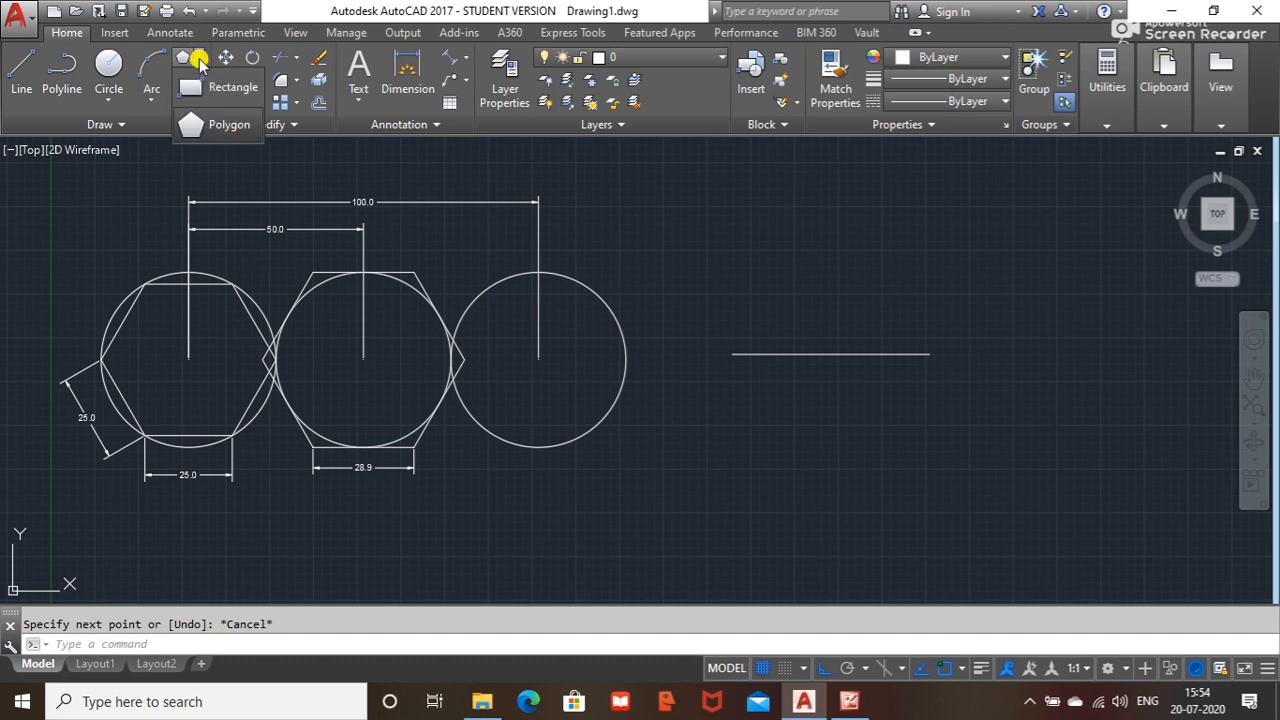
{"action": "left_click", "coordinate": [220, 123]}
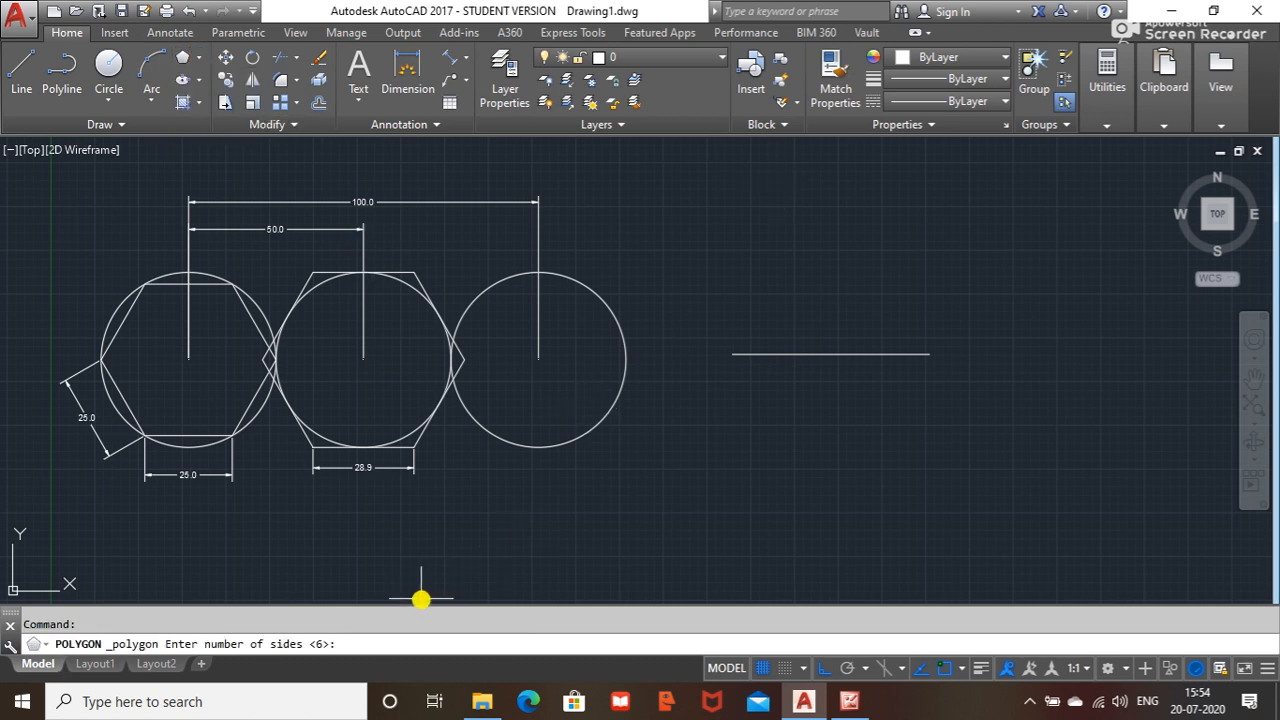
{"action": "key", "text": "Return"}
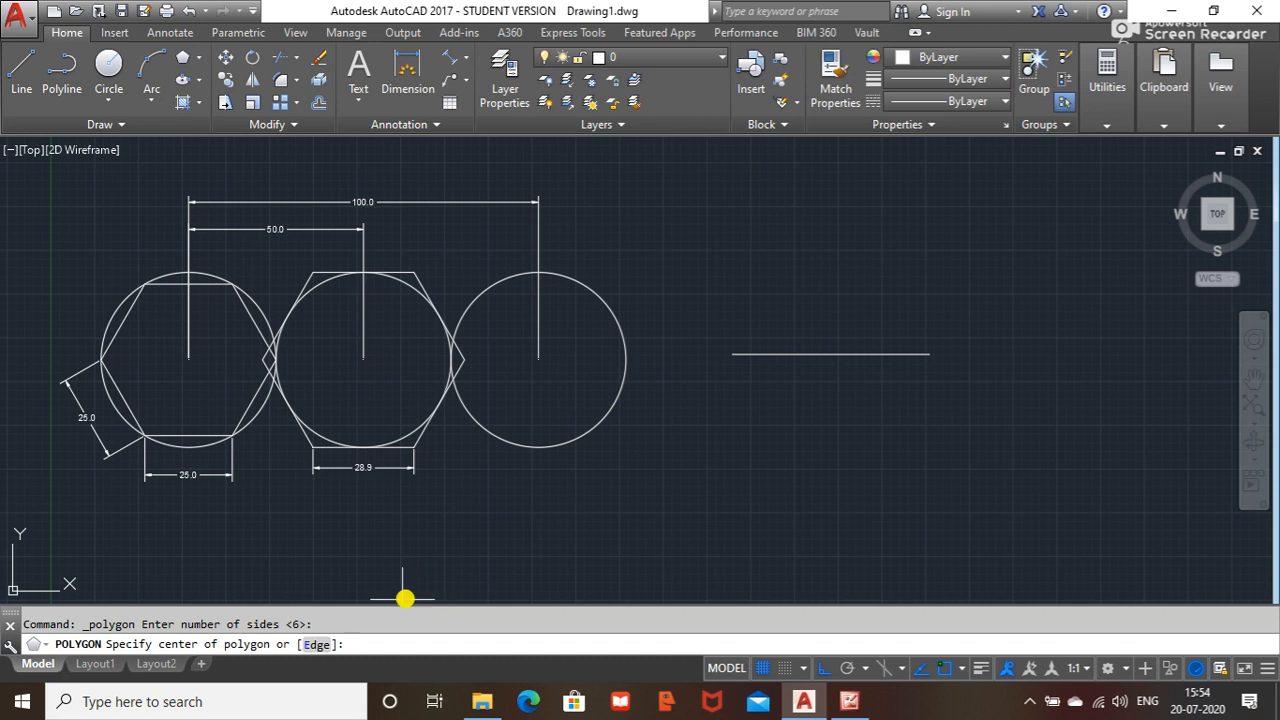
{"action": "left_click", "coordinate": [316, 645]}
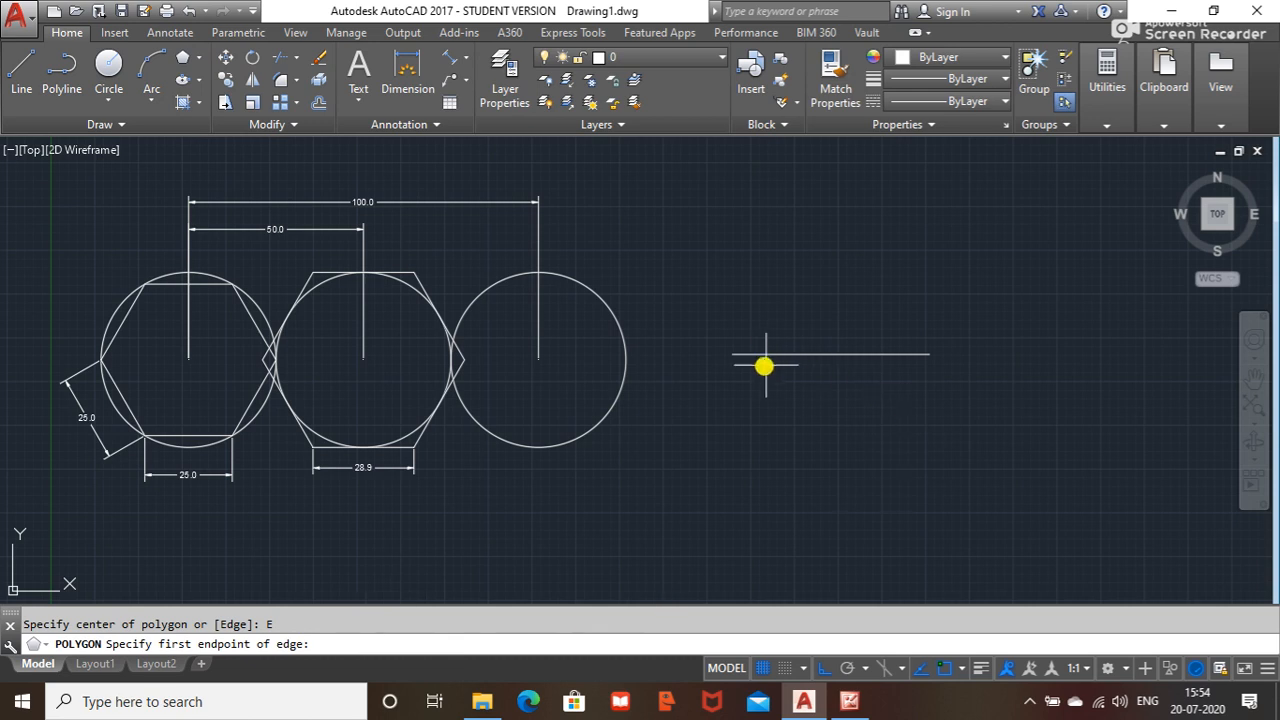
{"action": "left_click", "coordinate": [732, 353]}
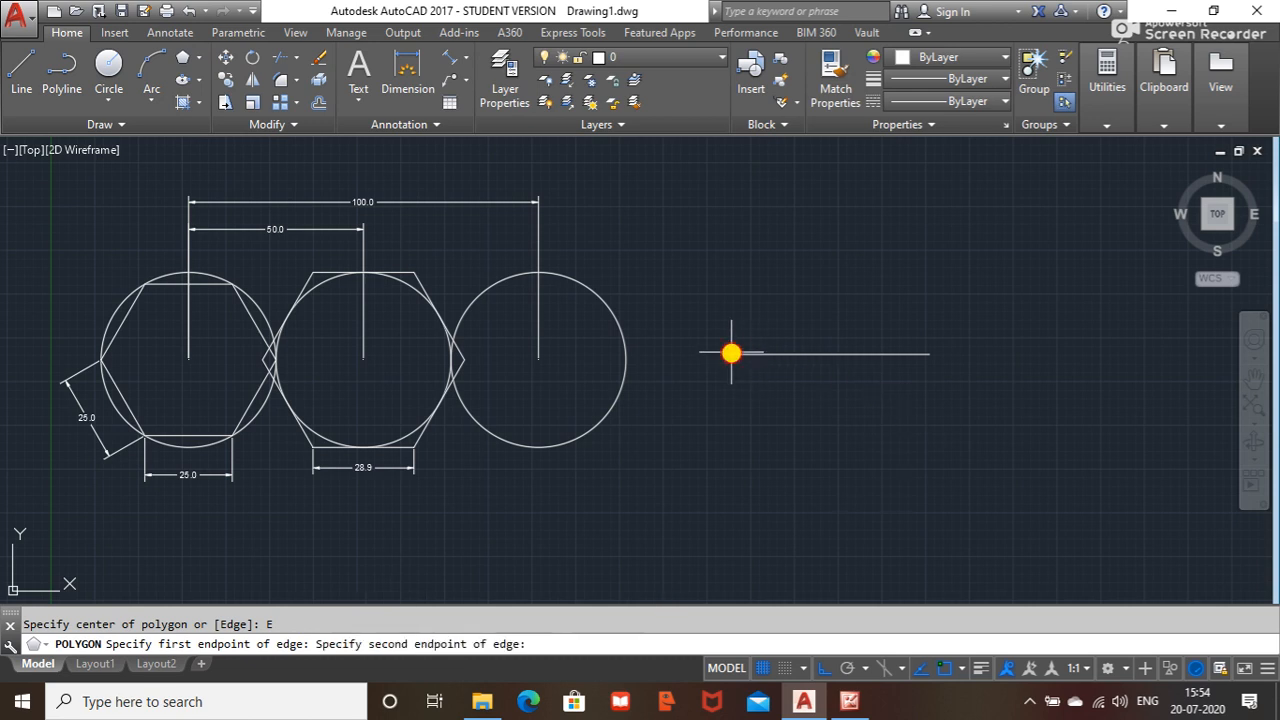
{"action": "left_click", "coordinate": [931, 356]}
{"action": "scroll", "coordinate": [930, 400], "scroll_direction": "down", "scroll_amount": 2}
{"action": "scroll", "coordinate": [928, 406], "scroll_direction": "down", "scroll_amount": 2}
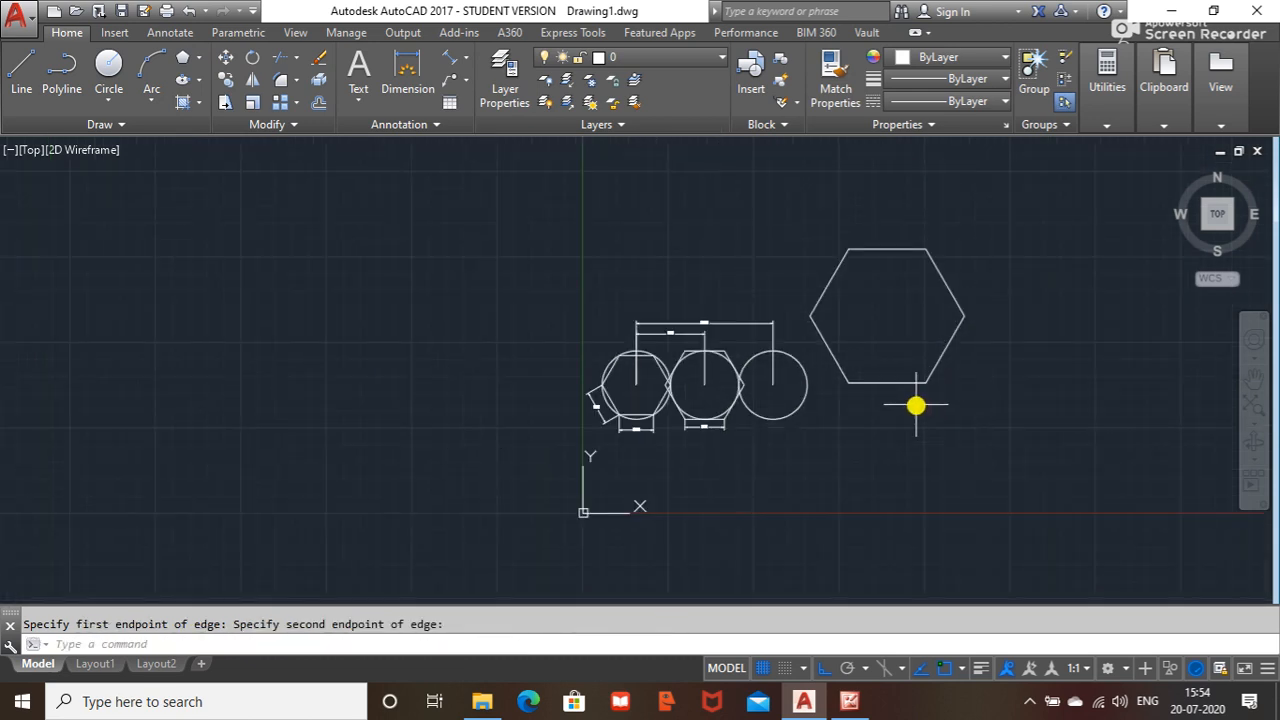
- Delete the third circle and the 100 dimension from the first circle's center to the third circle's center
{"action": "middle_click_drag", "start_coordinate": [914, 406], "coordinate": [826, 449]}
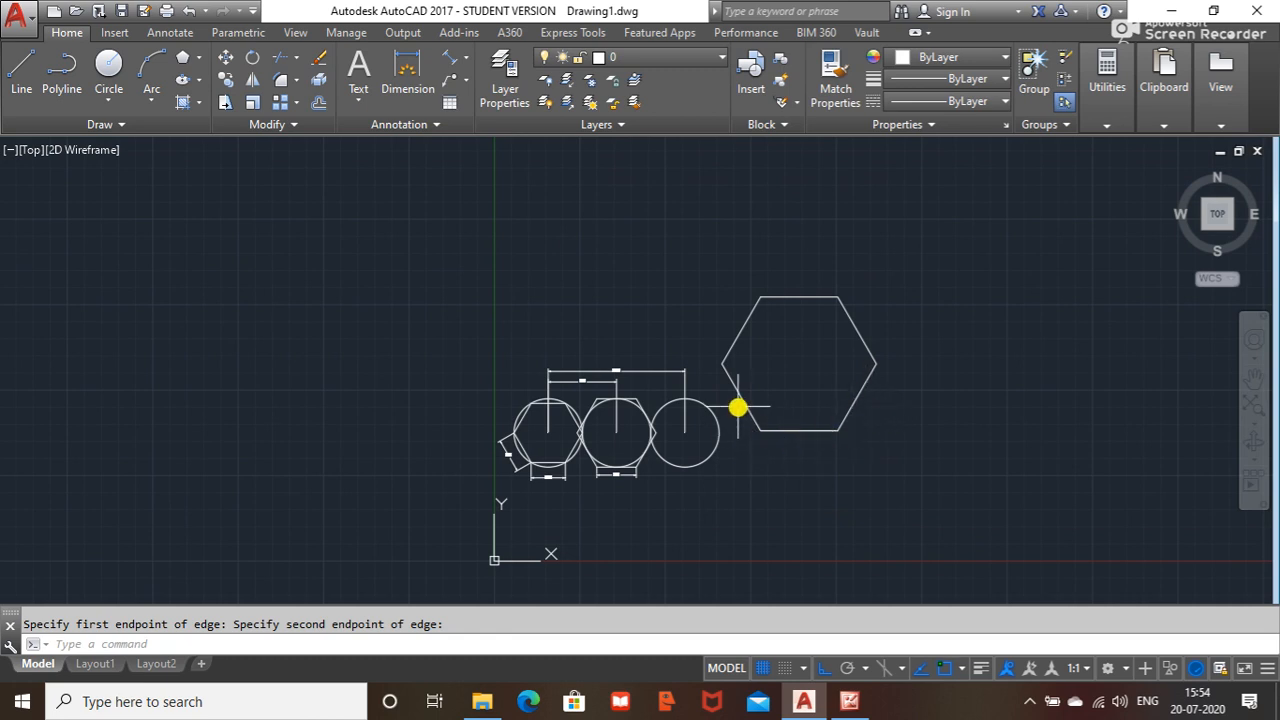
{"action": "middle_click_drag", "start_coordinate": [792, 421], "coordinate": [777, 377]}
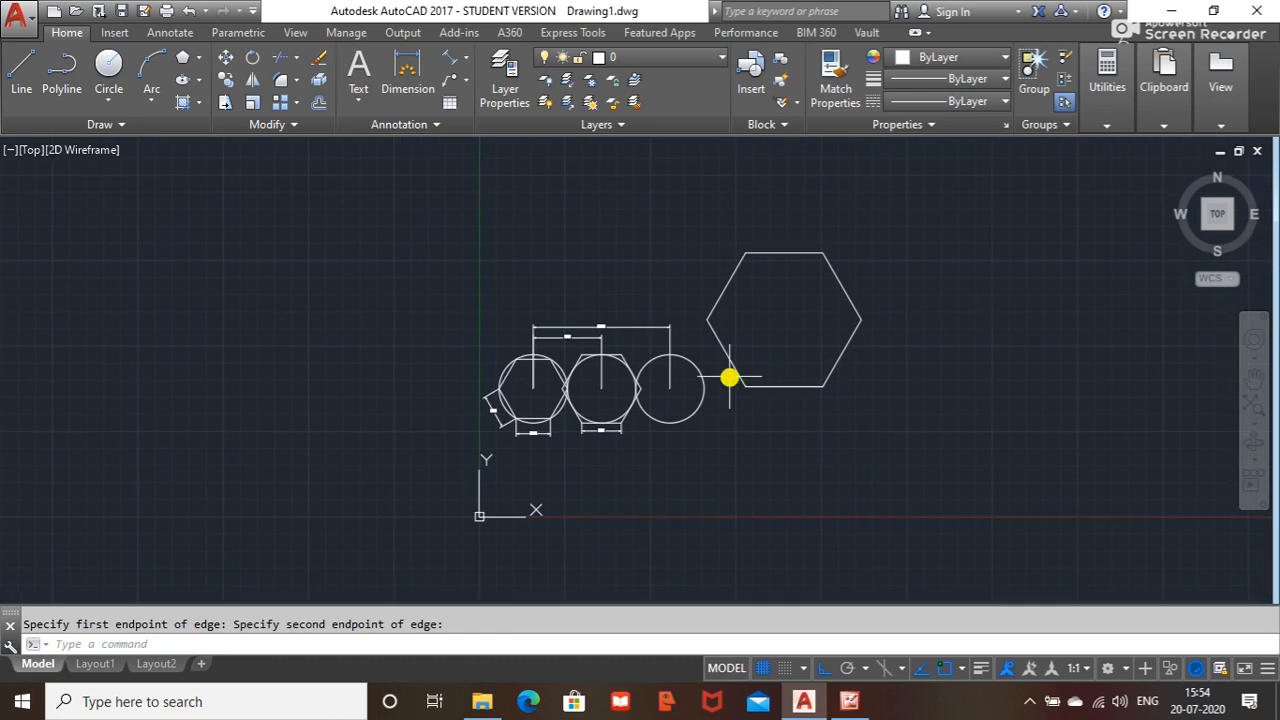
{"action": "left_click", "coordinate": [675, 422]}
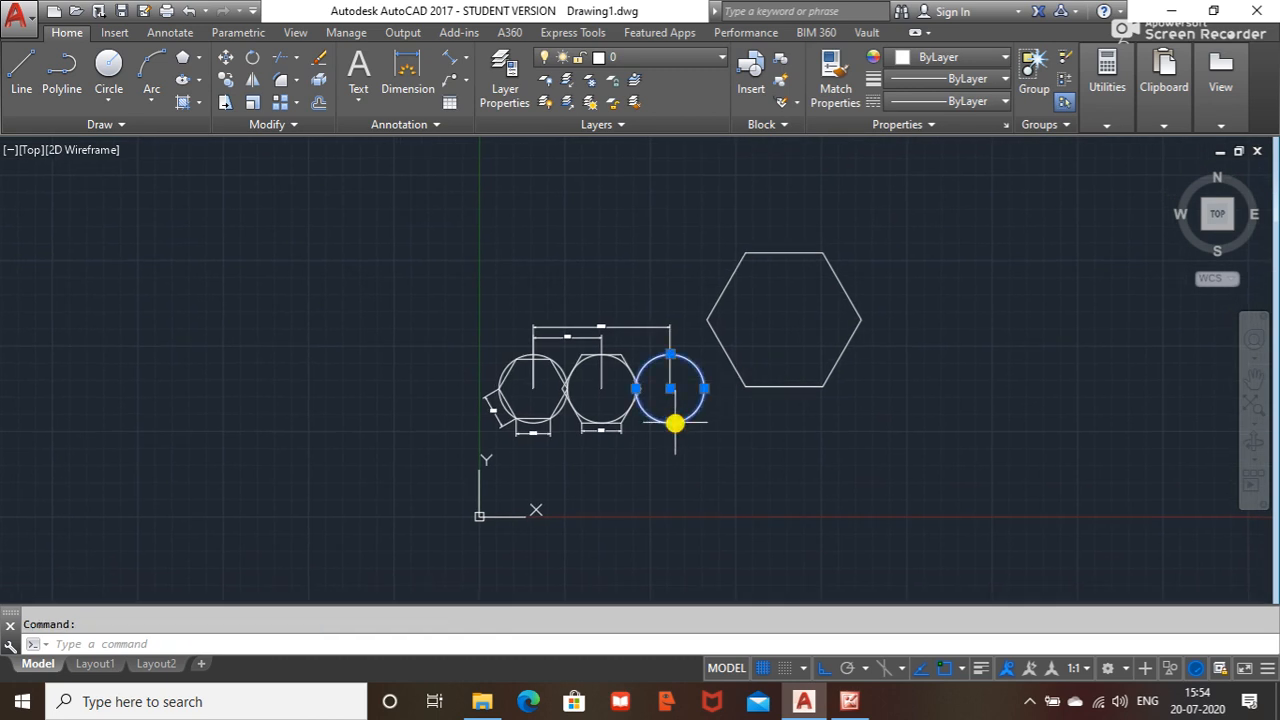
{"action": "key", "text": "Delete"}
{"action": "left_click", "coordinate": [672, 354]}
{"action": "key", "text": "Delete"}
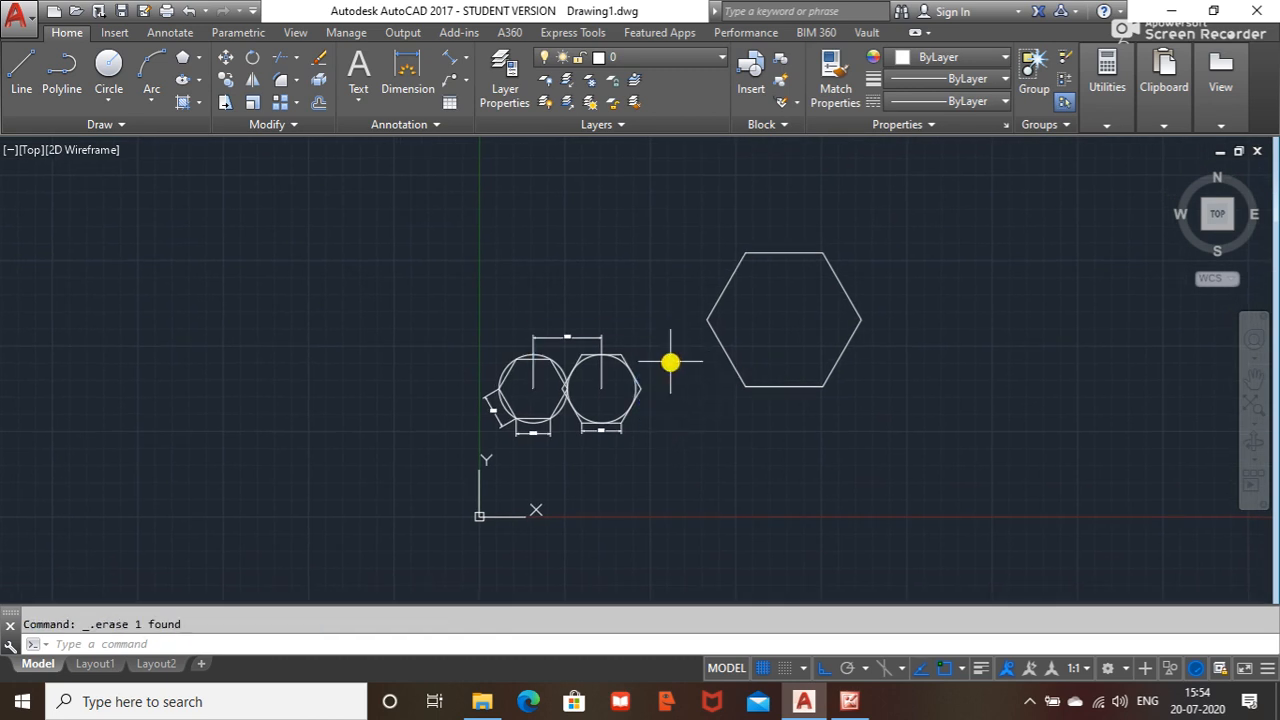
- Move the second circle and its circumscribed hexagon horizontally right until the center is about 99.5 from the first circle's center
{"action": "left_click", "coordinate": [663, 360]}
{"action": "left_click", "coordinate": [627, 408]}
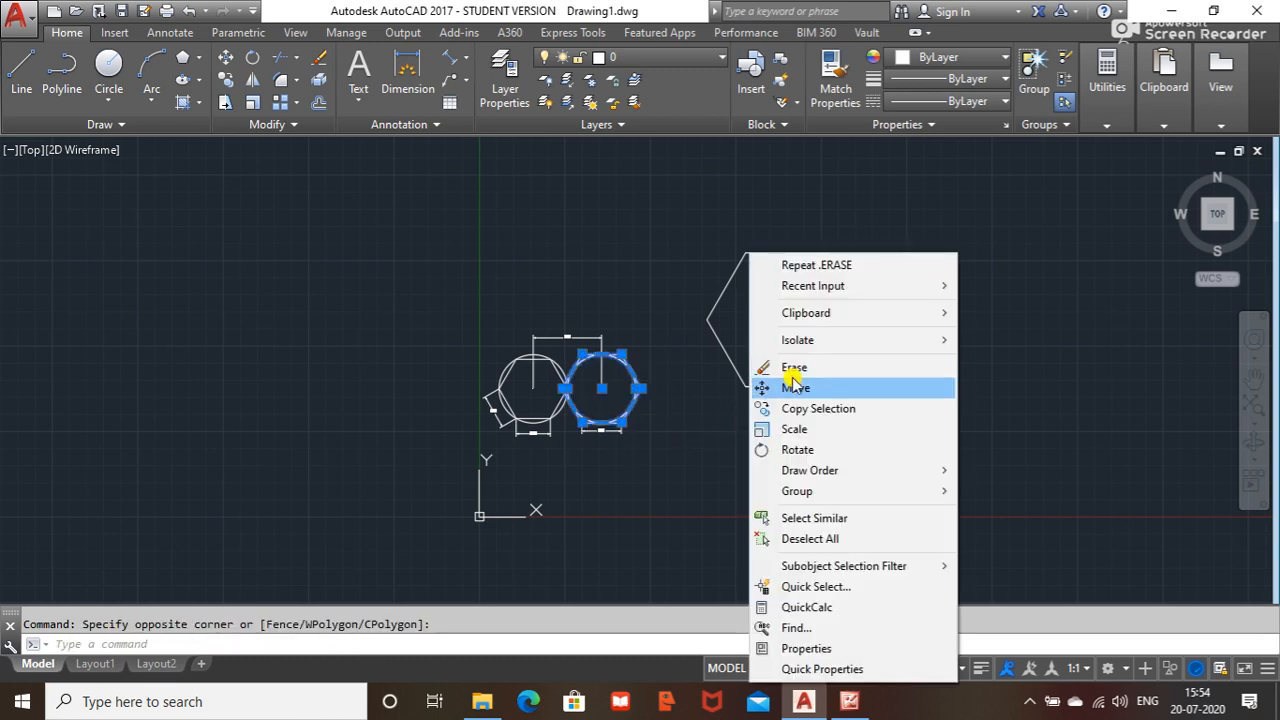
{"action": "left_click", "coordinate": [766, 388]}
{"action": "left_click", "coordinate": [602, 388]}
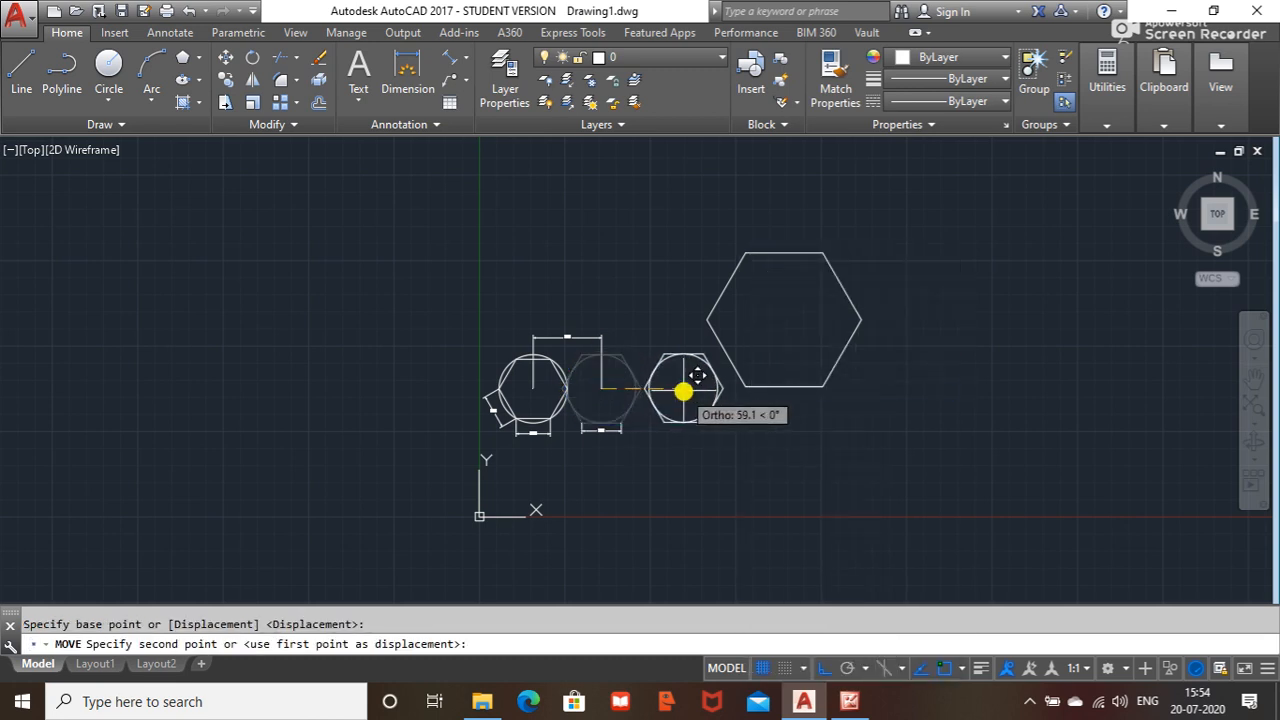
{"action": "left_click", "coordinate": [669, 388]}
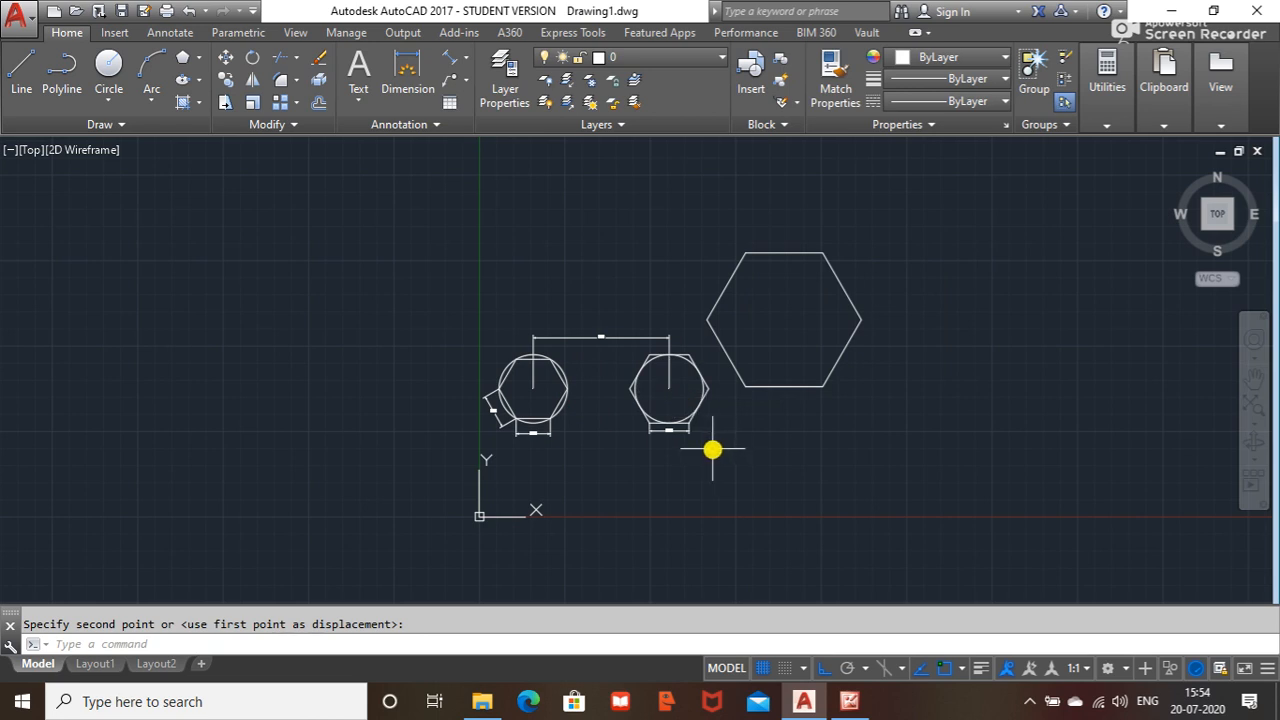
{"action": "key", "text": "Escape"}
- Delete the linear dimension between the centers of the two remaining circles
{"action": "scroll", "coordinate": [631, 334], "scroll_direction": "up", "scroll_amount": 4}
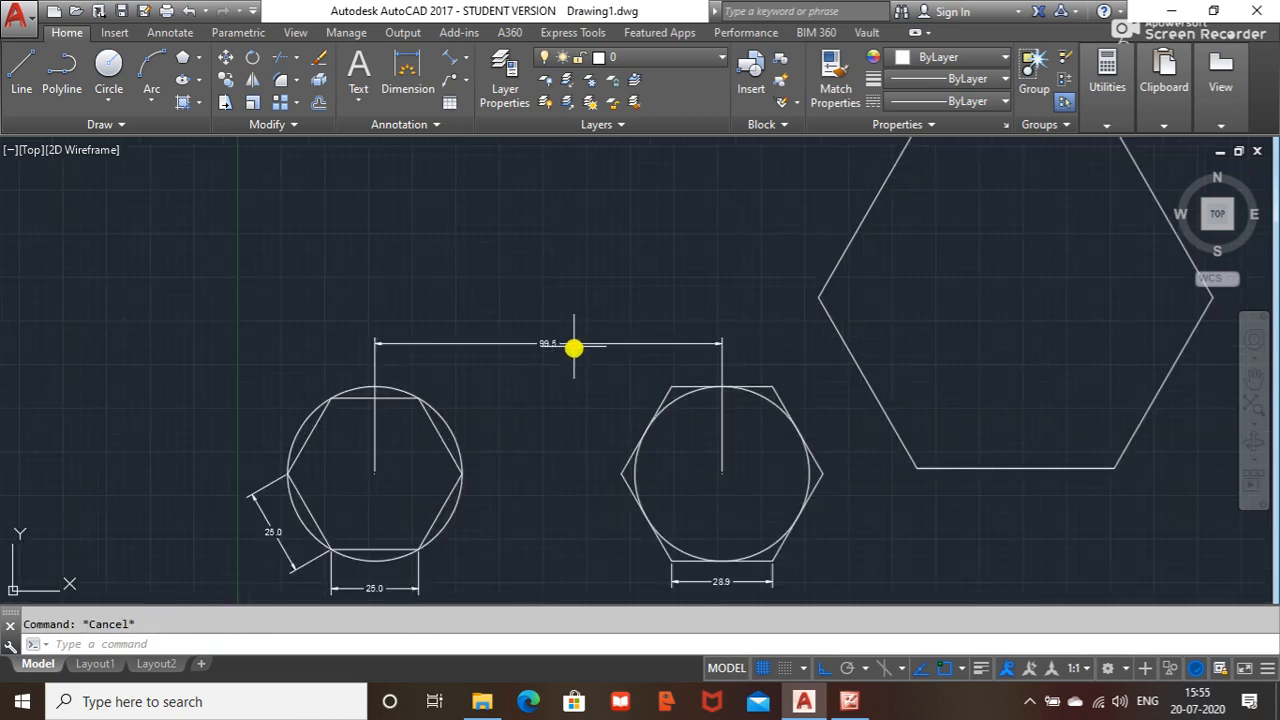
{"action": "left_click", "coordinate": [573, 346]}
{"action": "key", "text": "Delete"}
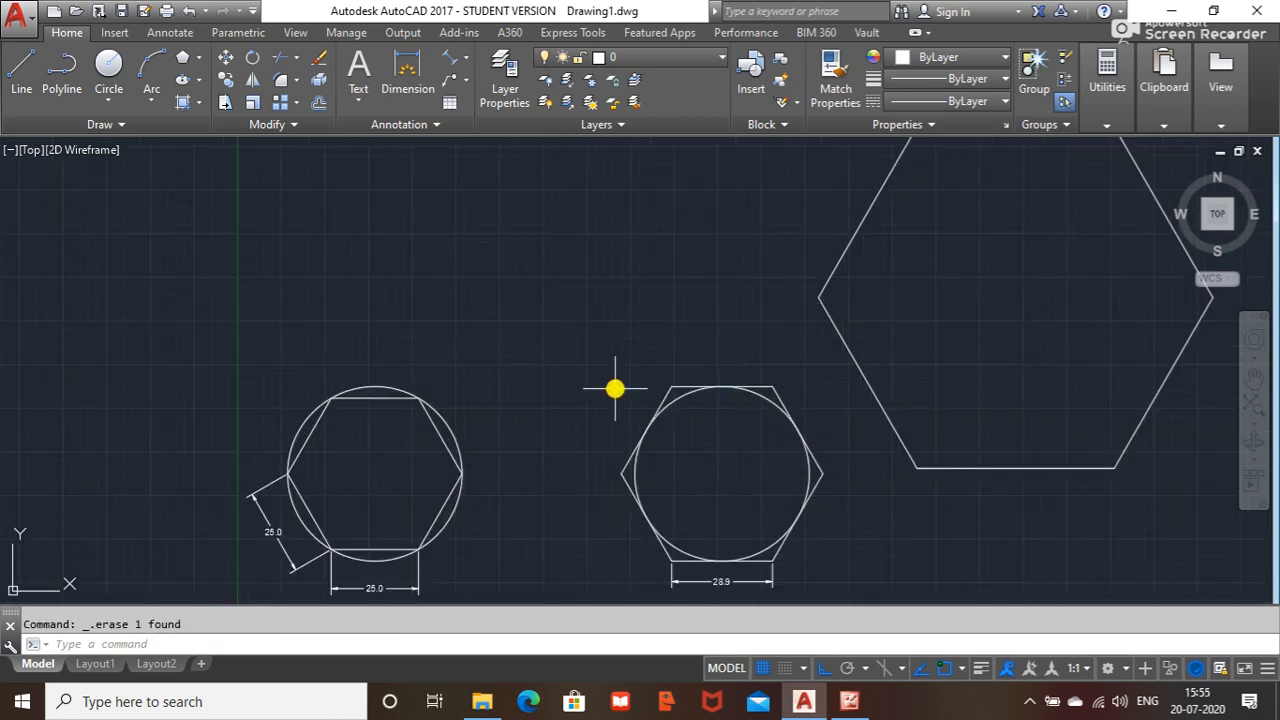
- Examine the large edge-based hexagon as a single object and the empty drawing area to its right
{"action": "scroll", "coordinate": [640, 400], "scroll_direction": "down", "scroll_amount": 2}
{"action": "mouse_move", "coordinate": [702, 420]}
{"action": "middle_mouse_down"}
{"action": "mouse_move", "coordinate": [638, 417]}
{"action": "mouse_move", "coordinate": [665, 412]}
{"action": "middle_mouse_up"}
{"action": "left_click", "coordinate": [652, 413]}
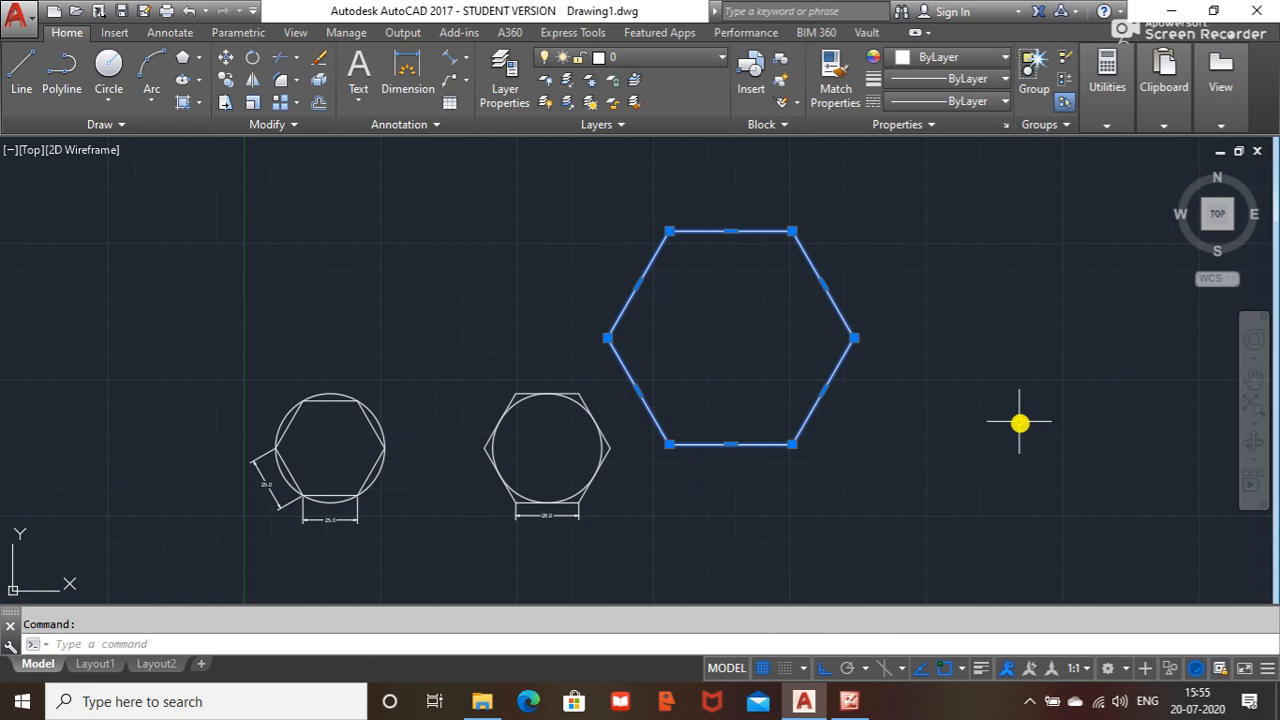
{"action": "key", "text": "Escape"}
{"action": "middle_click_drag", "start_coordinate": [936, 389], "coordinate": [591, 394]}
{"action": "scroll", "coordinate": [751, 369], "scroll_direction": "down", "scroll_amount": 2}
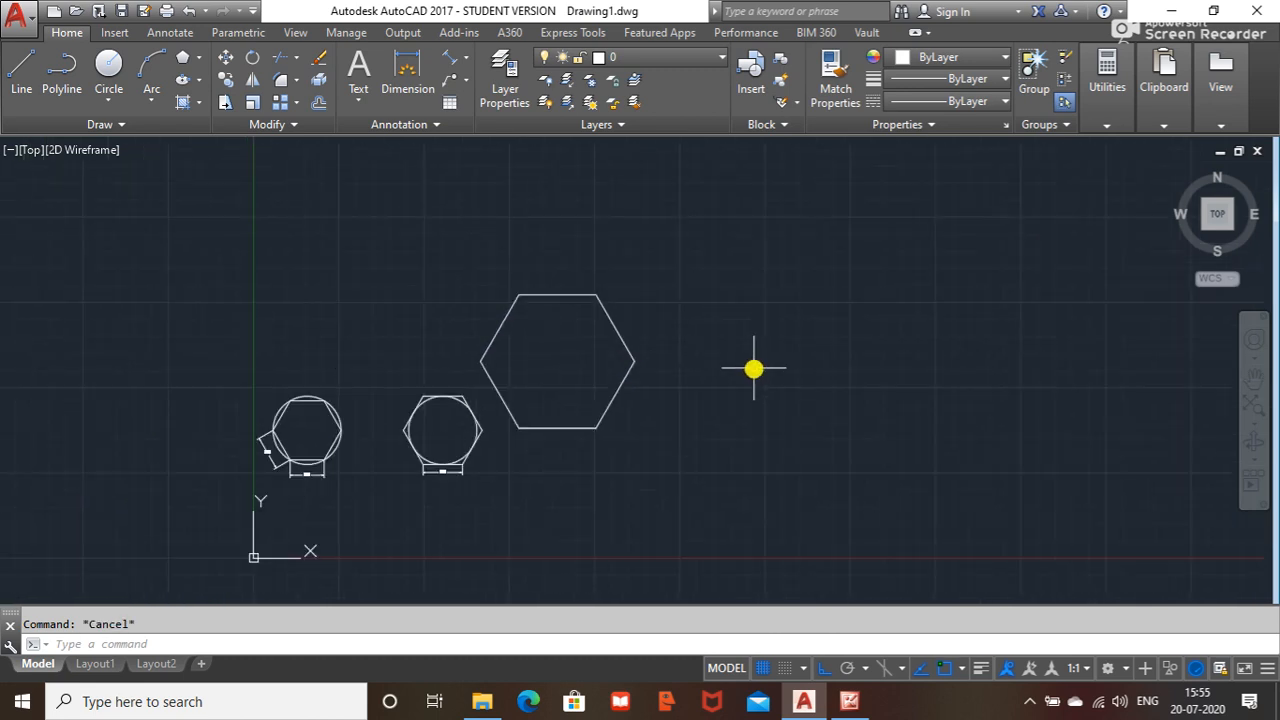
{"action": "middle_click_drag", "start_coordinate": [751, 369], "coordinate": [373, 385]}
{"action": "scroll", "coordinate": [575, 368], "scroll_direction": "up", "scroll_amount": 2}
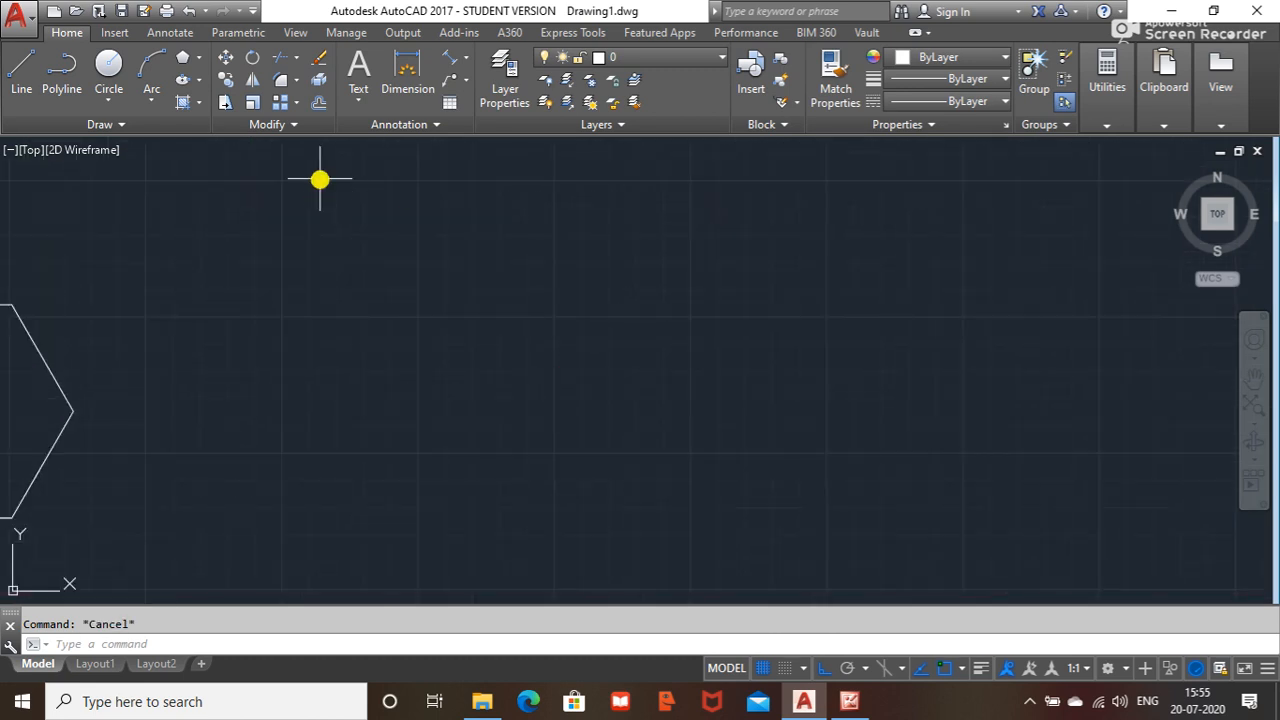
{"action": "left_click", "coordinate": [201, 58]}
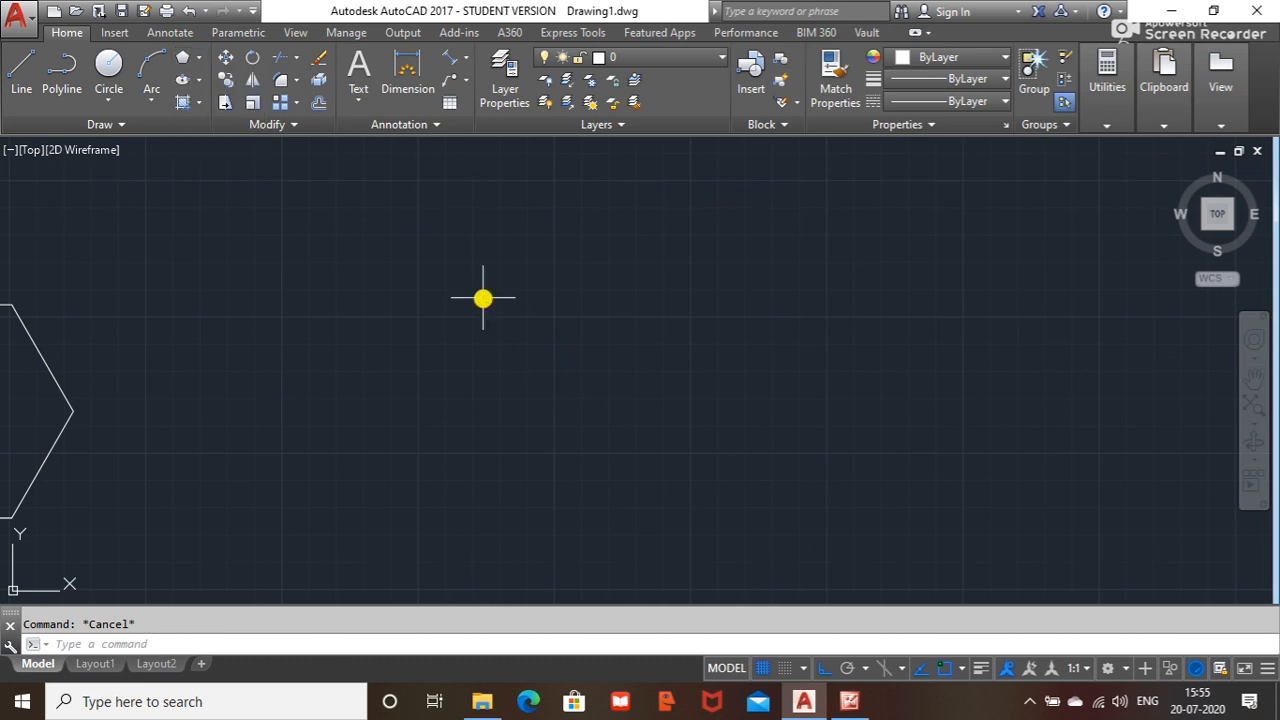
{"action": "left_click", "coordinate": [272, 183]}
{"action": "left_click", "coordinate": [201, 88]}
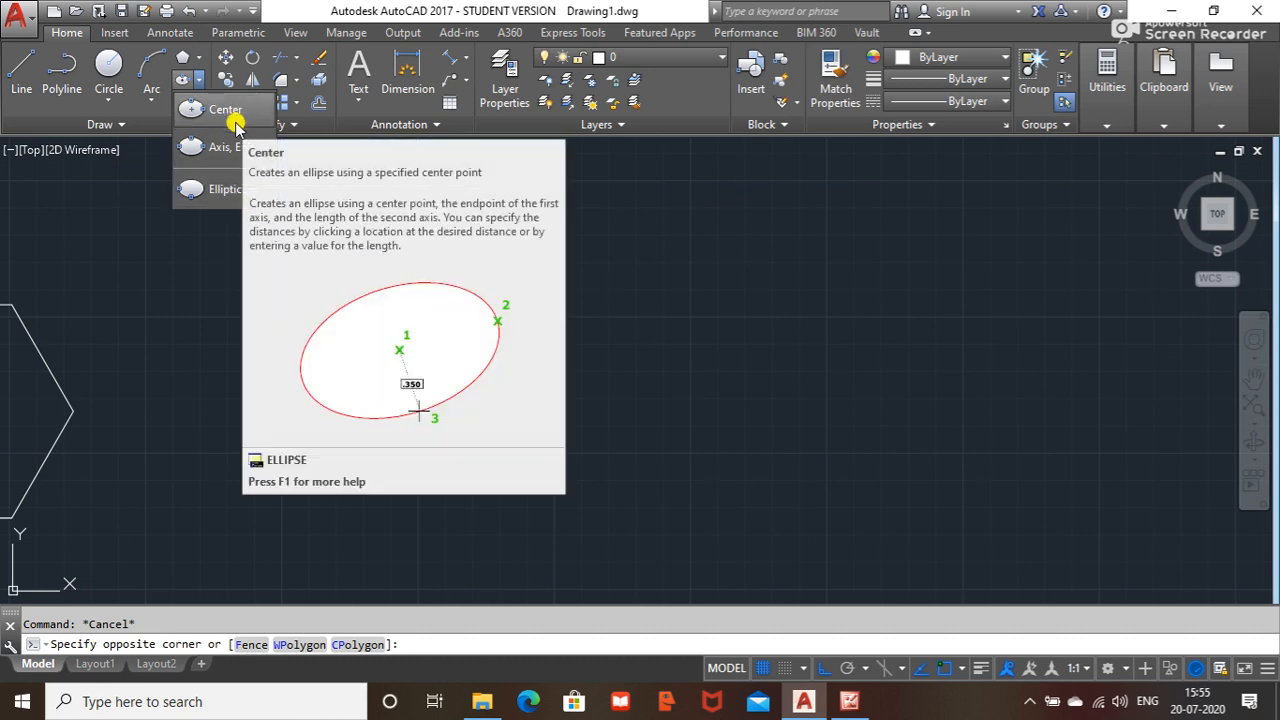
{"action": "key", "text": "Escape"}
{"action": "key", "text": "Escape"}
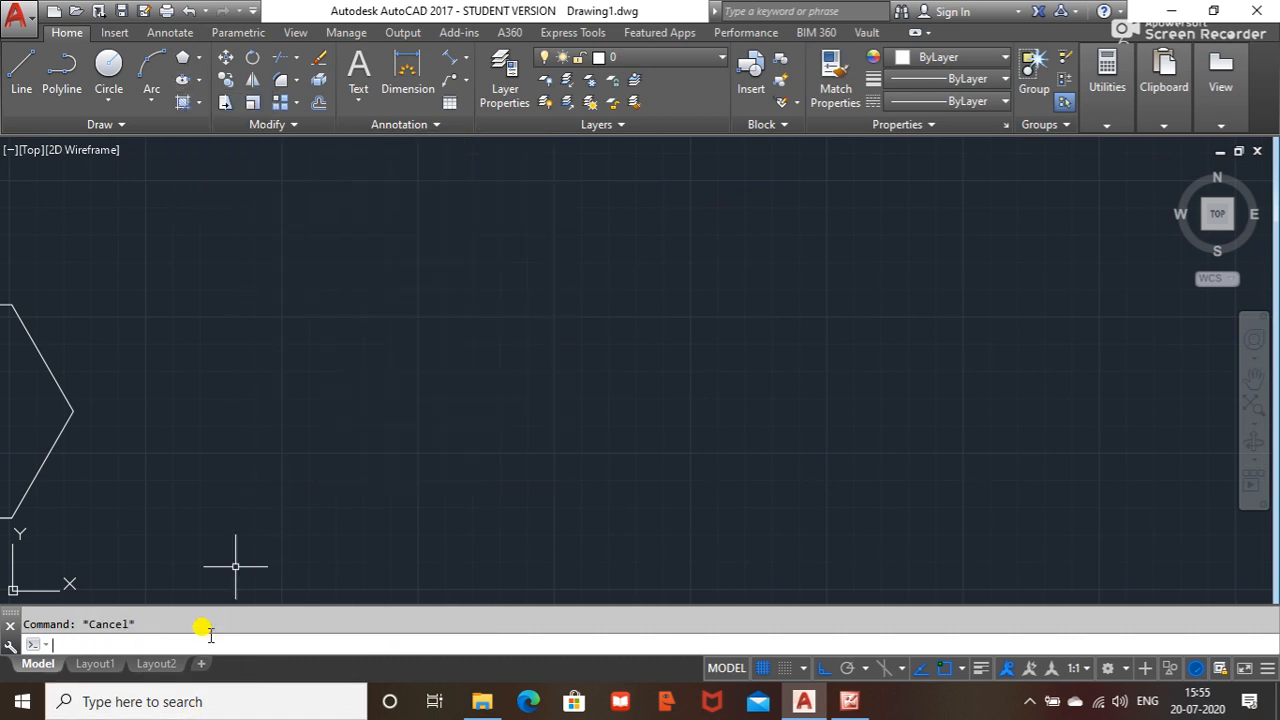
{"action": "type", "text": "e"}
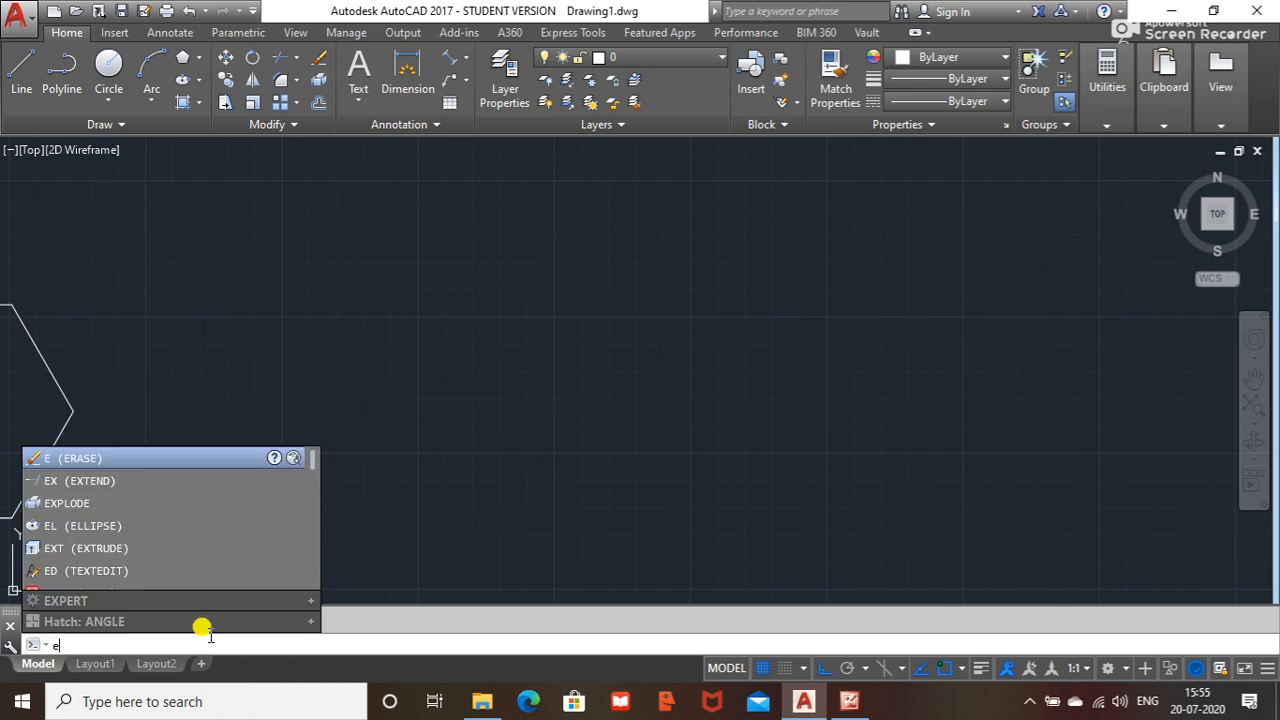
{"action": "type", "text": "l"}
{"action": "key", "text": "Return"}
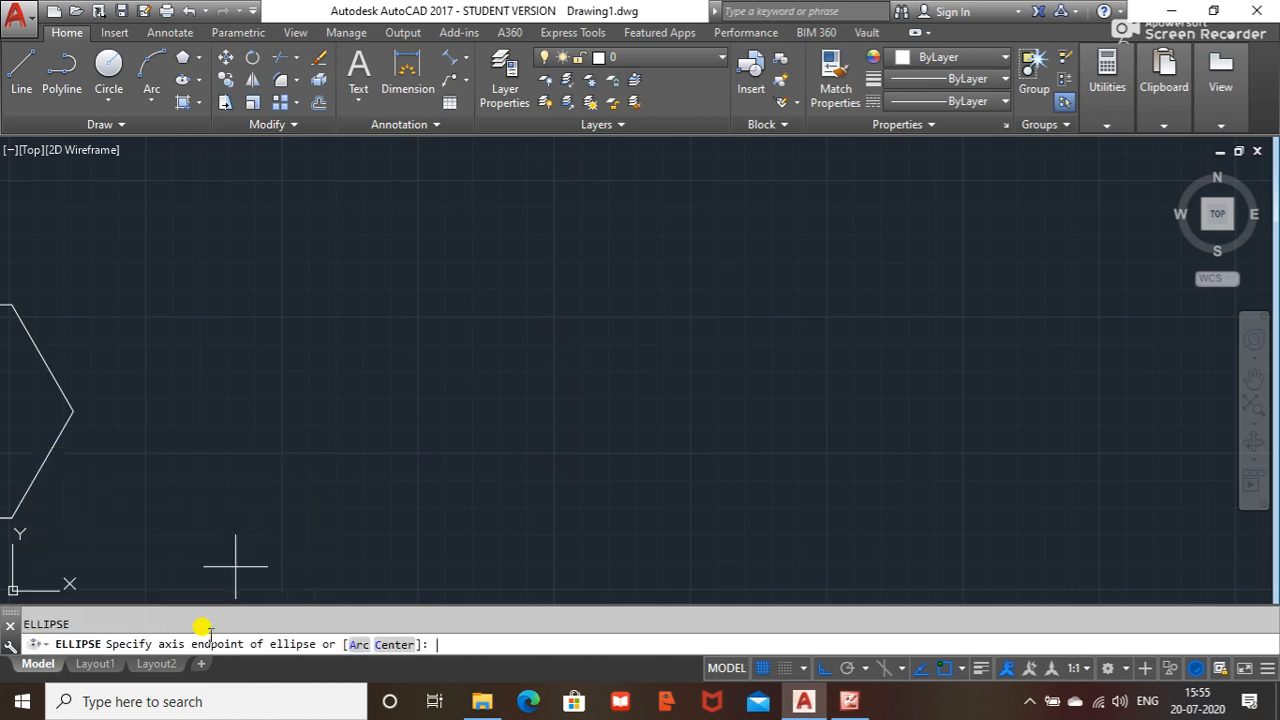
{"action": "key", "text": "Escape"}
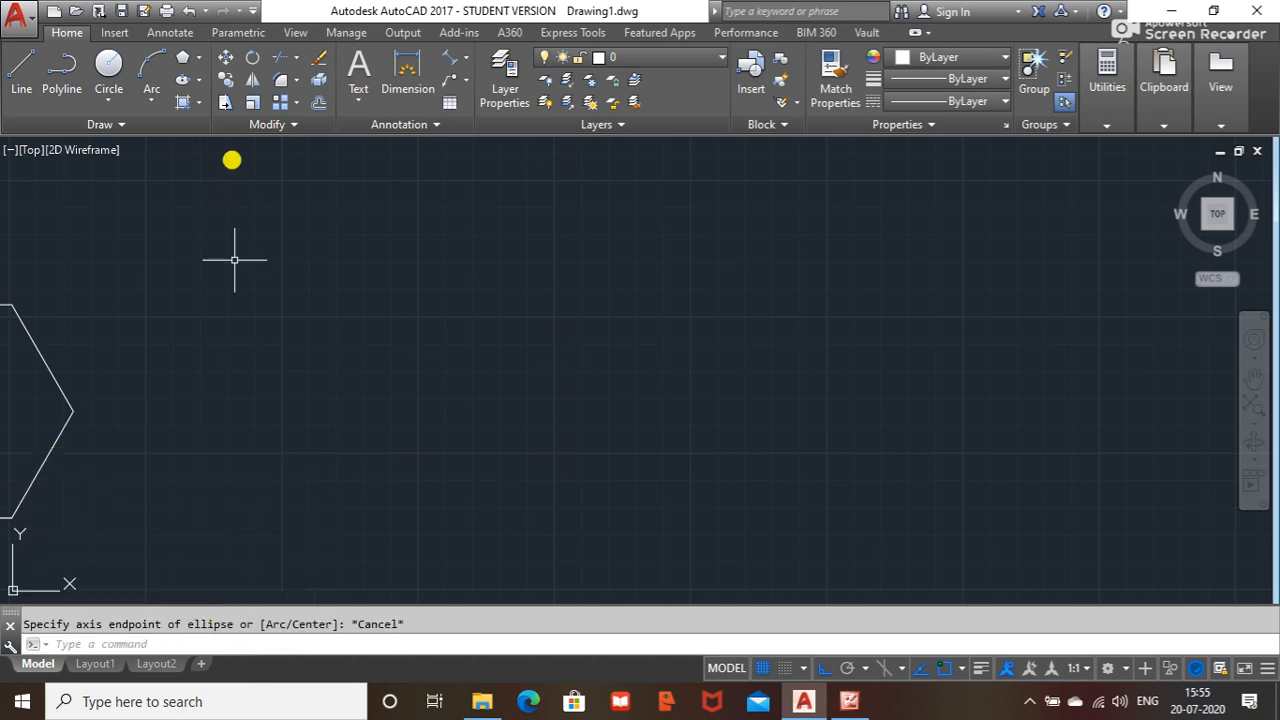
- Draw an ellipse by its center with a horizontal first axis, turning Ortho off for the second axis, and delete the ellipse
{"action": "left_click", "coordinate": [200, 82]}
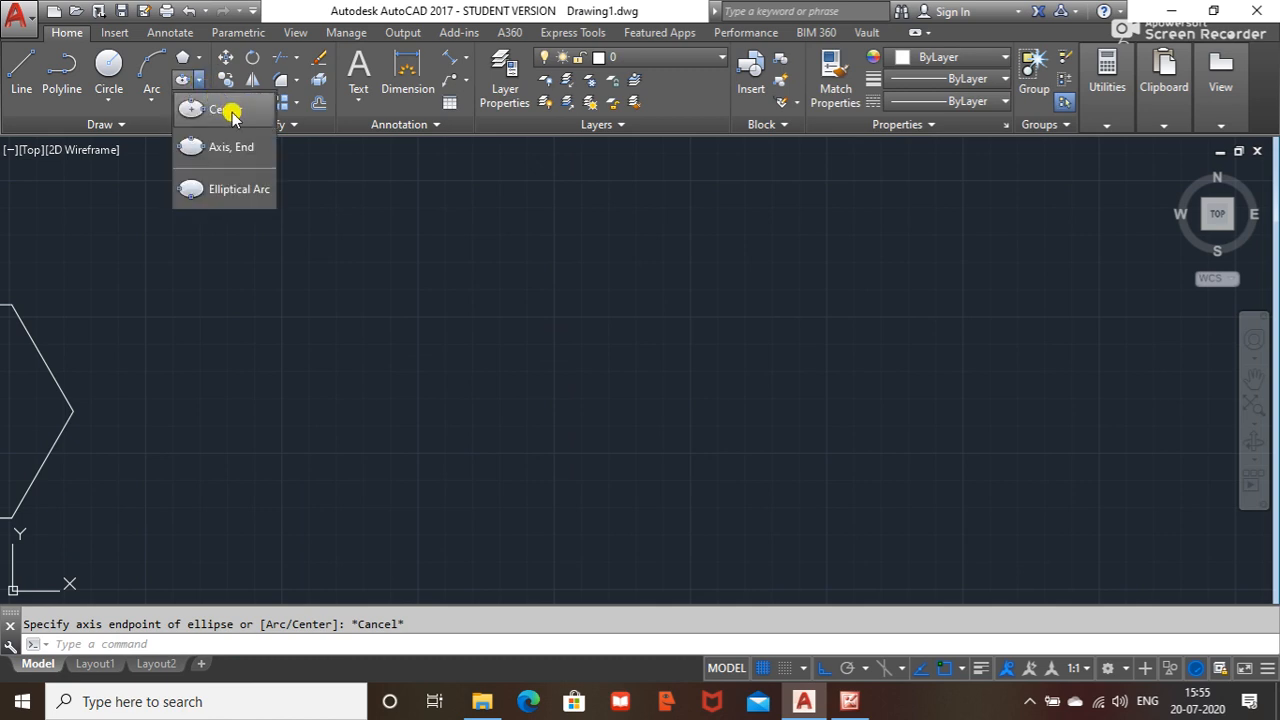
{"action": "left_click", "coordinate": [228, 110]}
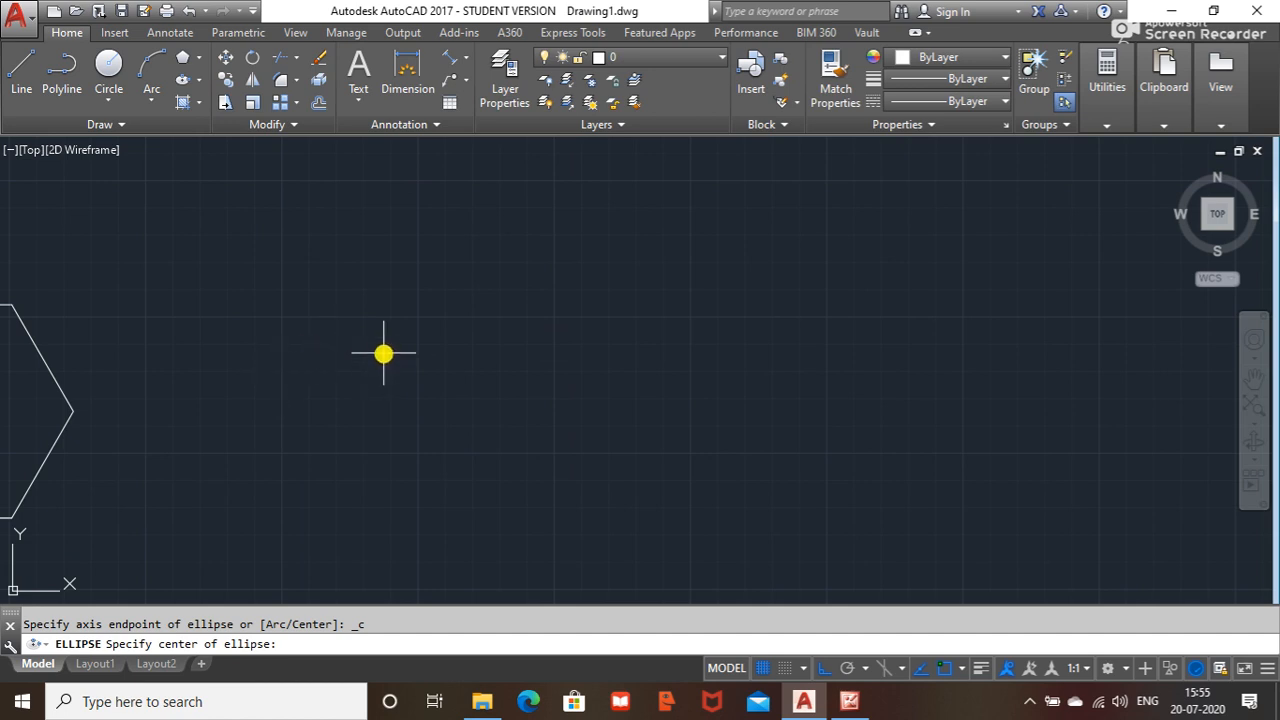
{"action": "left_click", "coordinate": [420, 358]}
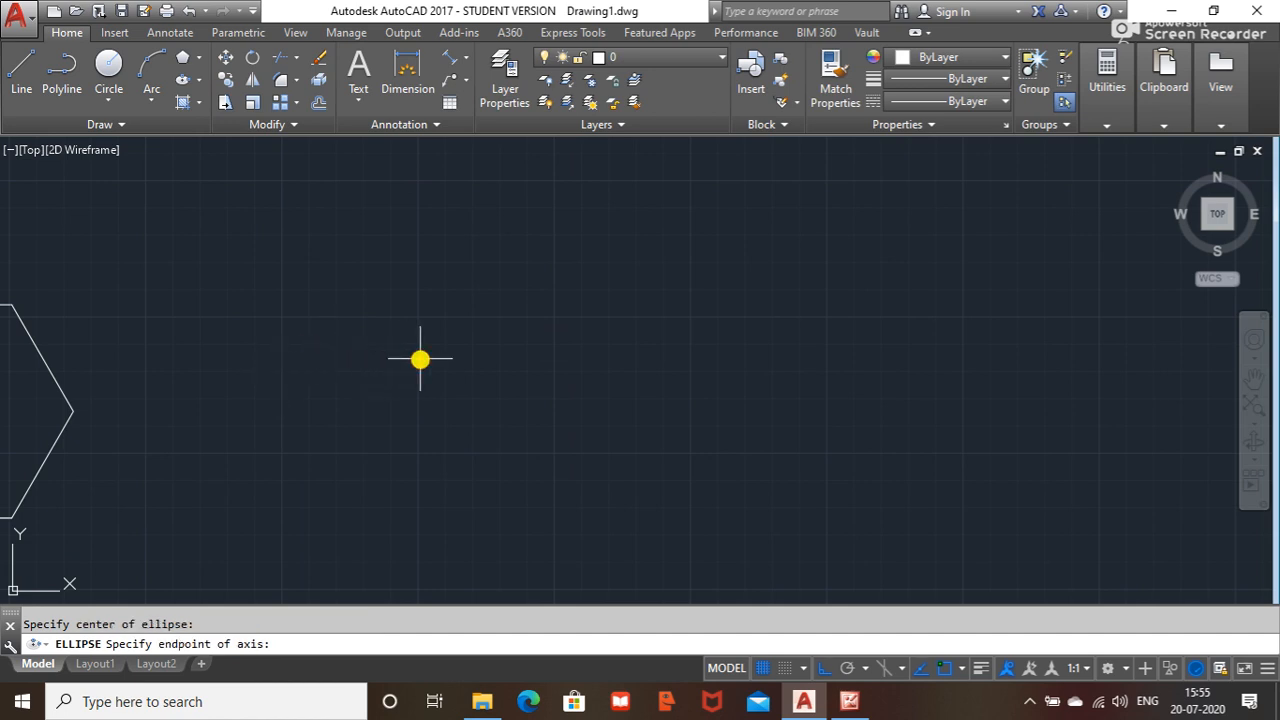
{"action": "left_click", "coordinate": [545, 358]}
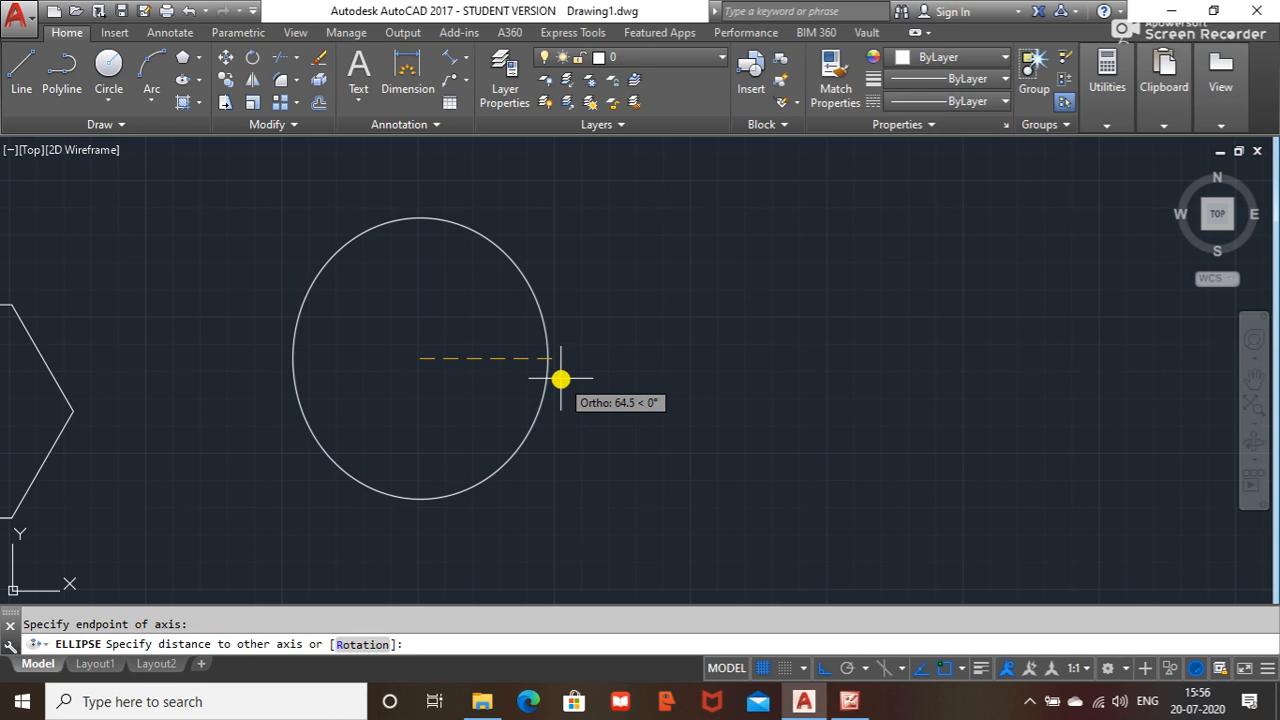
{"action": "key", "text": "F8"}
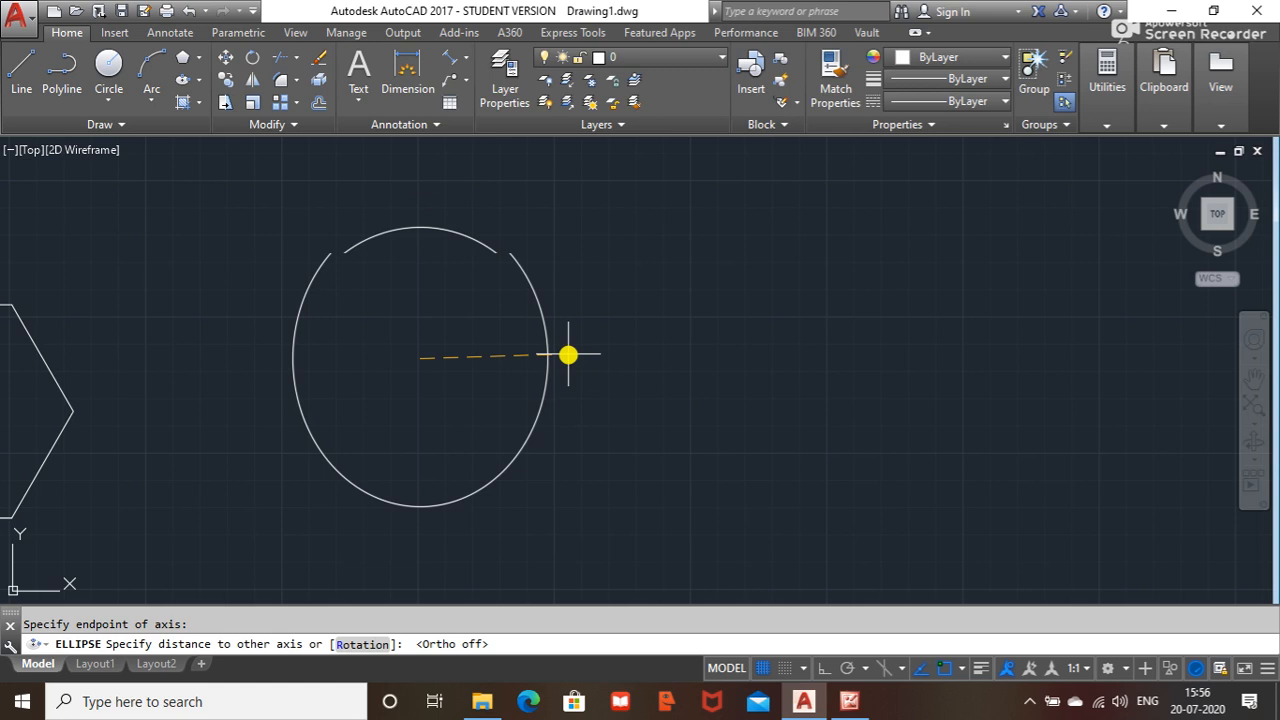
{"action": "left_click", "coordinate": [531, 288]}
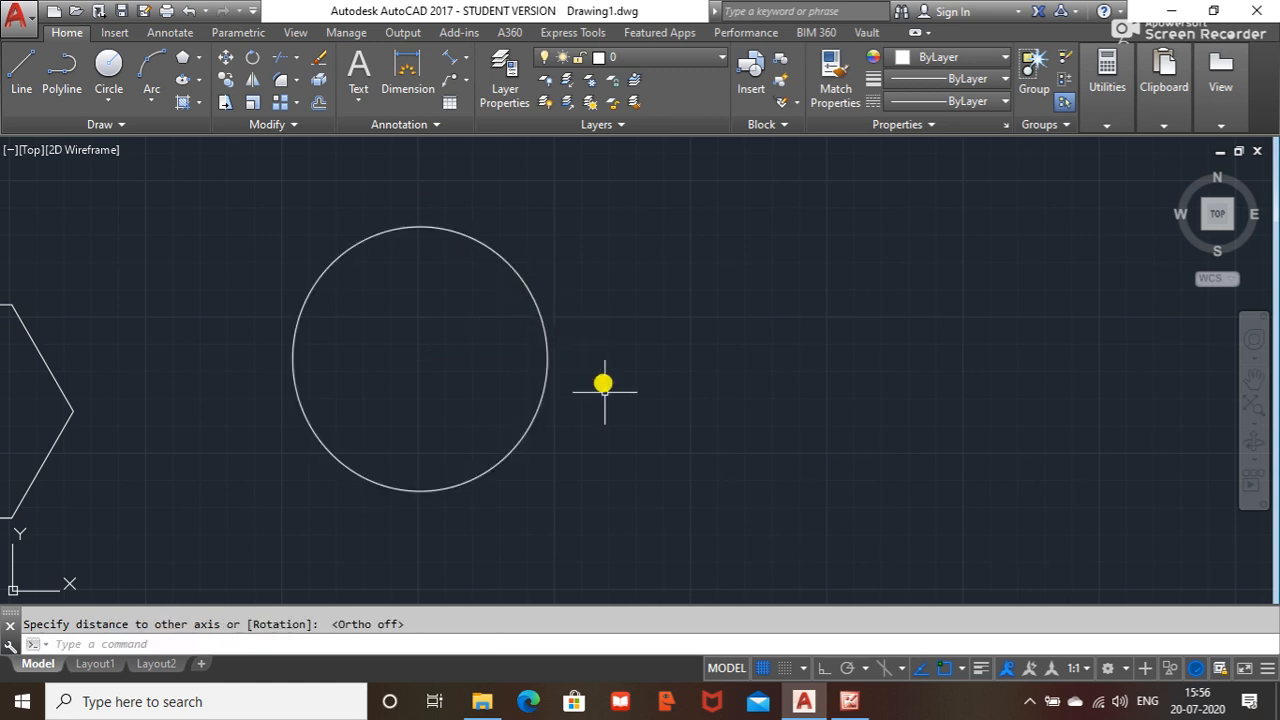
{"action": "left_click", "coordinate": [548, 368]}
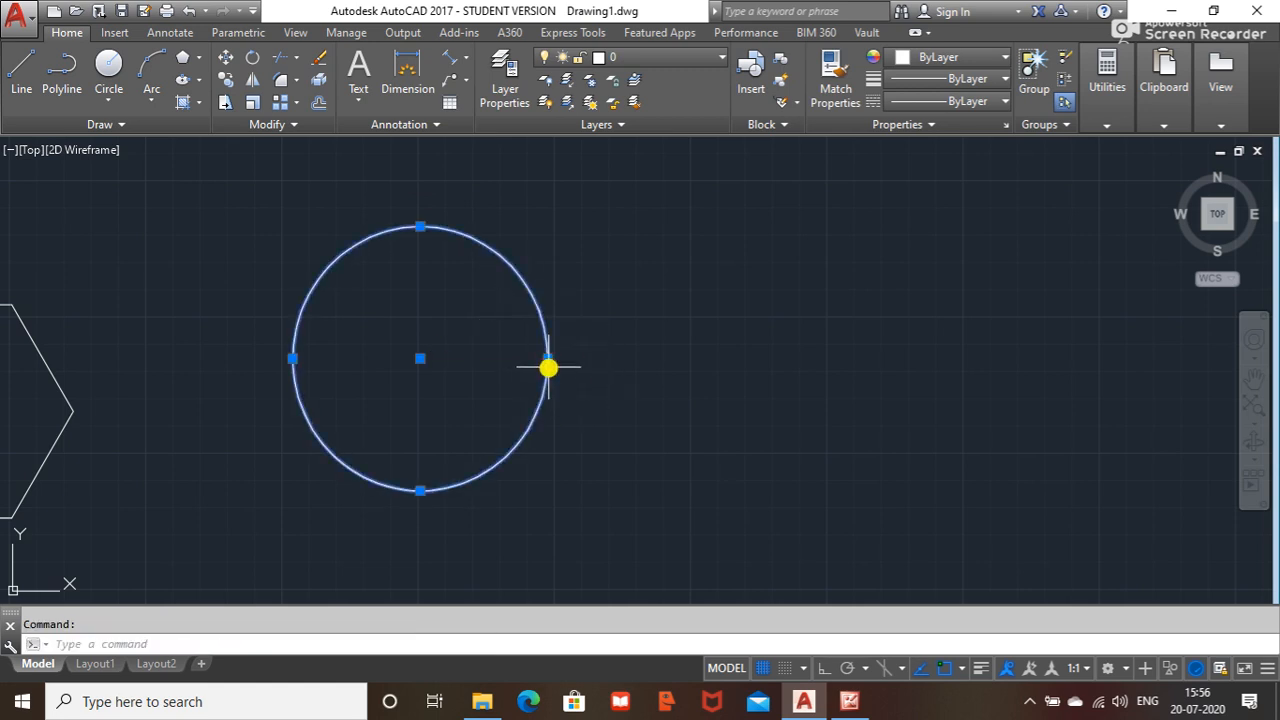
{"action": "key", "text": "Delete"}
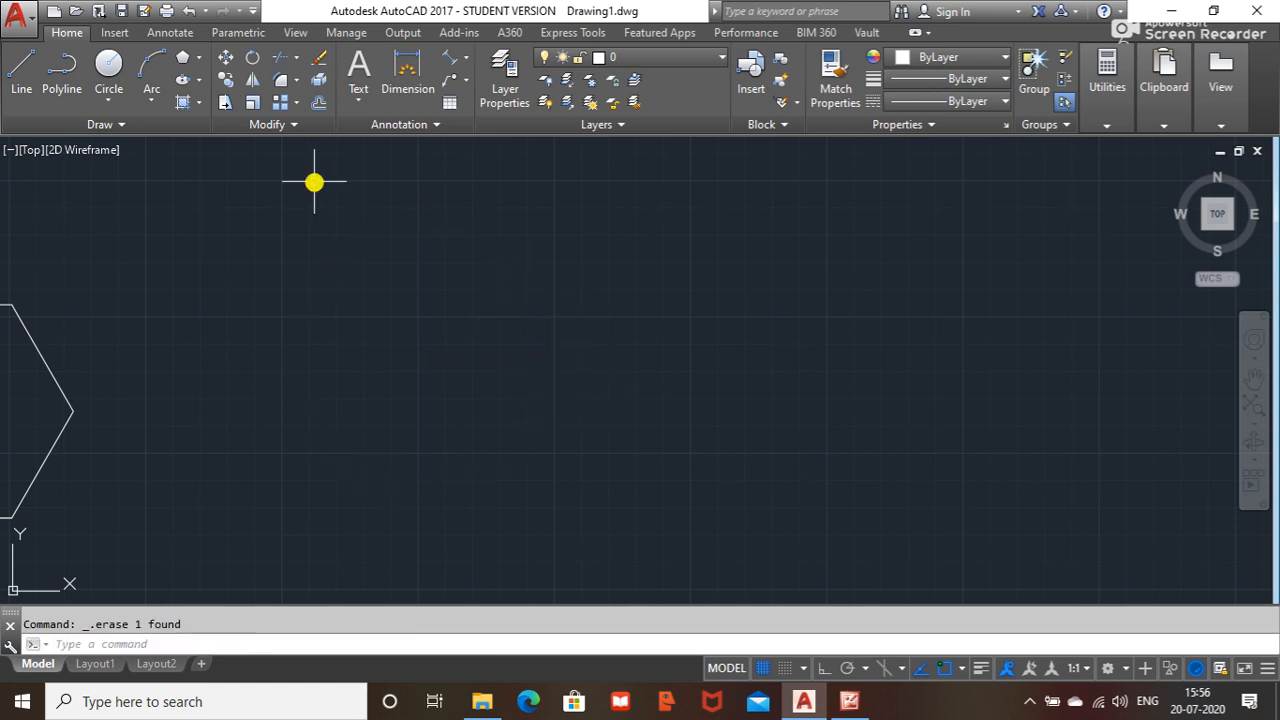
- Draw a horizontal line about 137.9 long in the empty area beside the large hexagon, with Ortho on
{"action": "left_click", "coordinate": [21, 70]}
{"action": "left_click", "coordinate": [306, 352]}
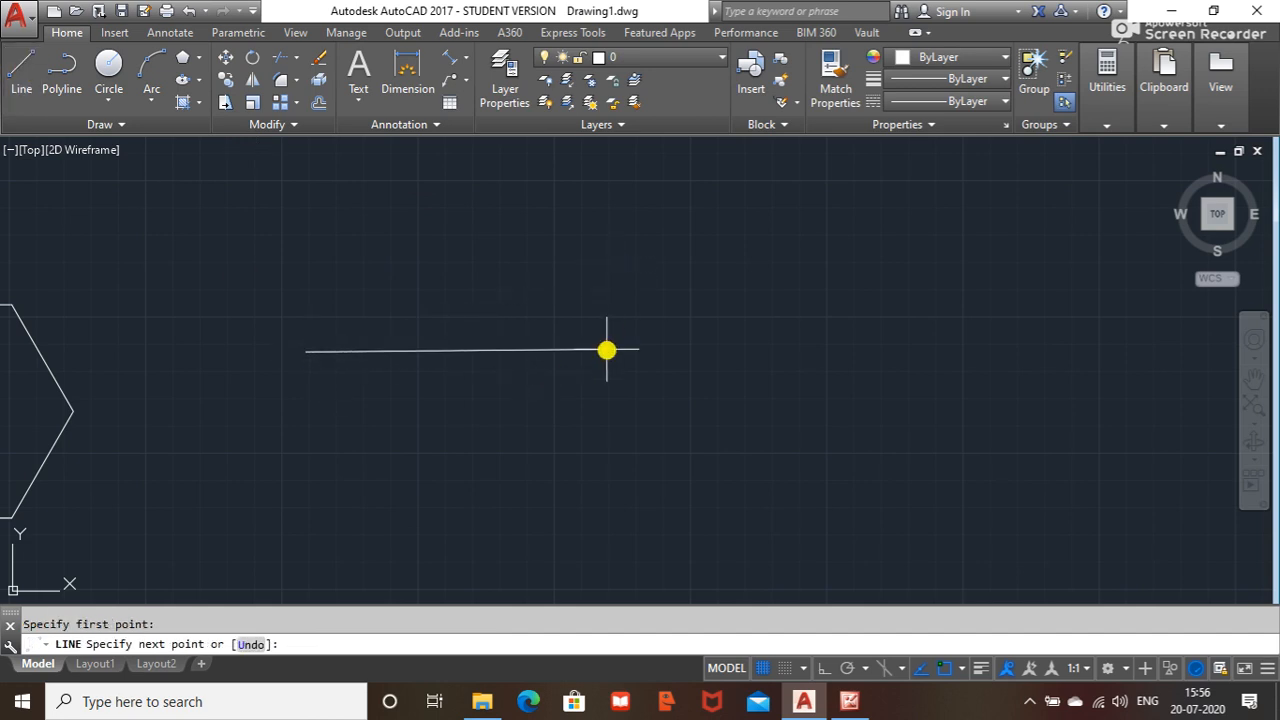
{"action": "key", "text": "F8"}
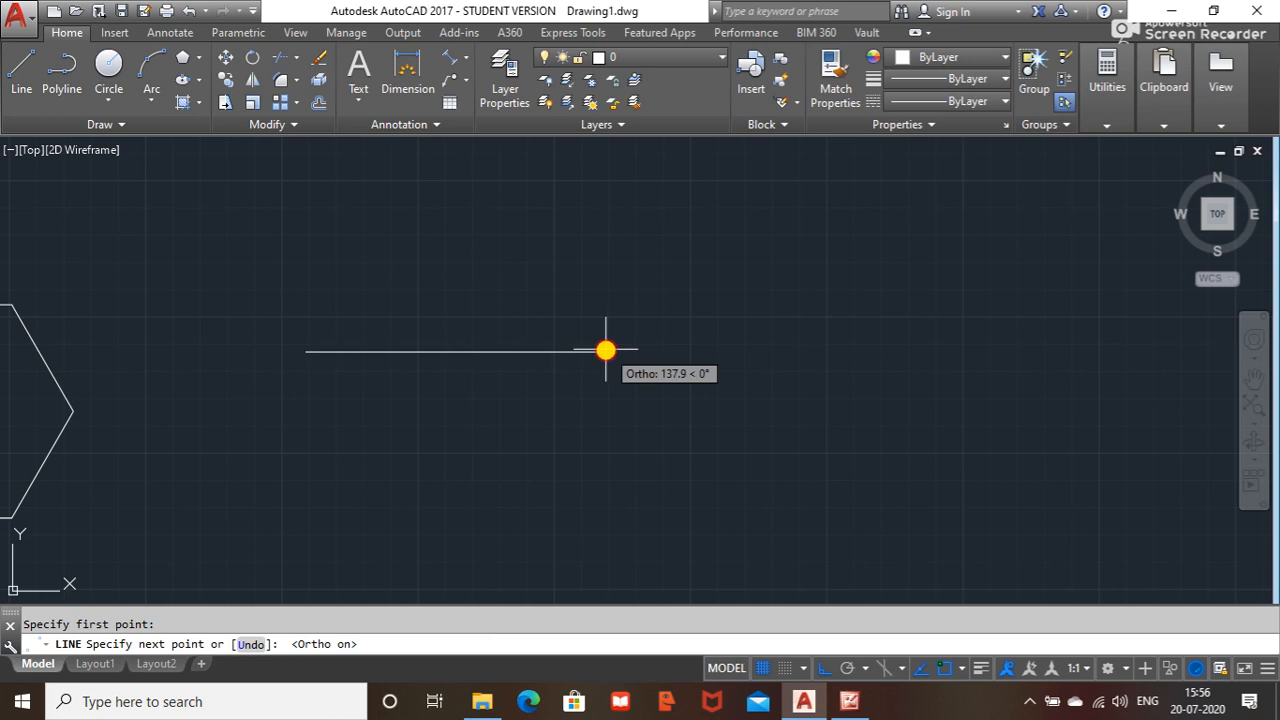
{"action": "left_click", "coordinate": [606, 350]}
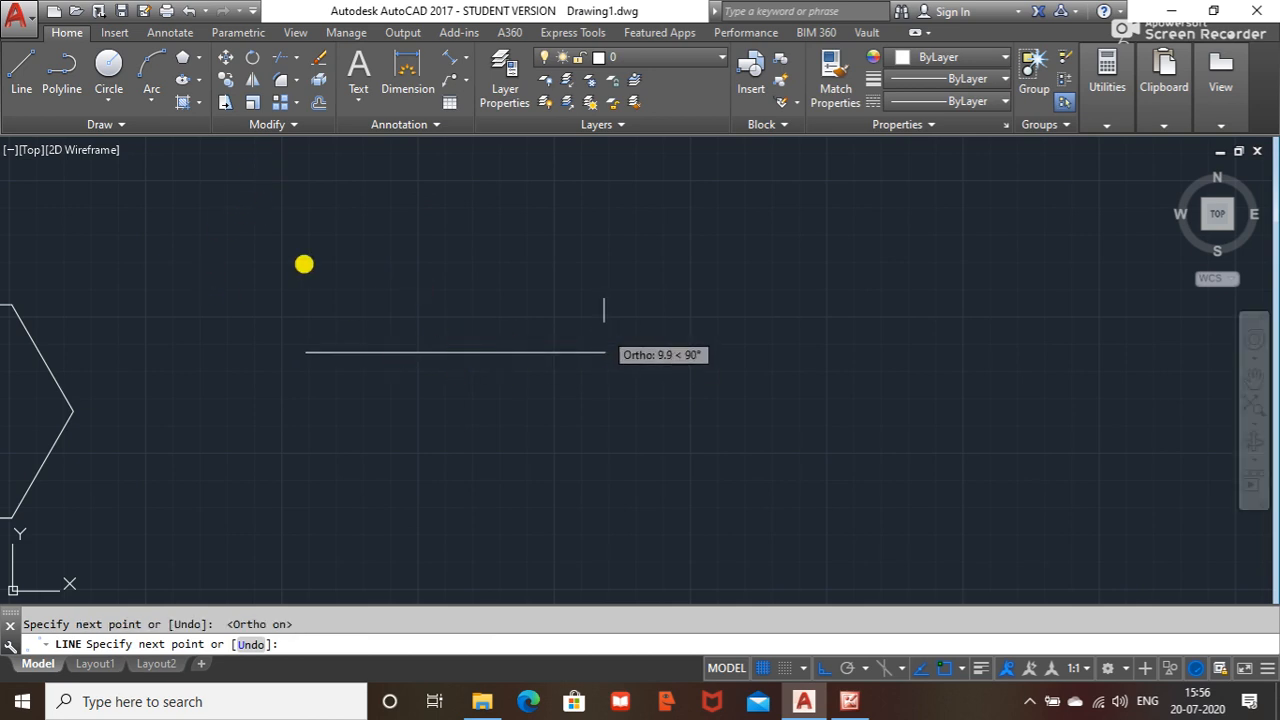
{"action": "key", "text": "Escape"}
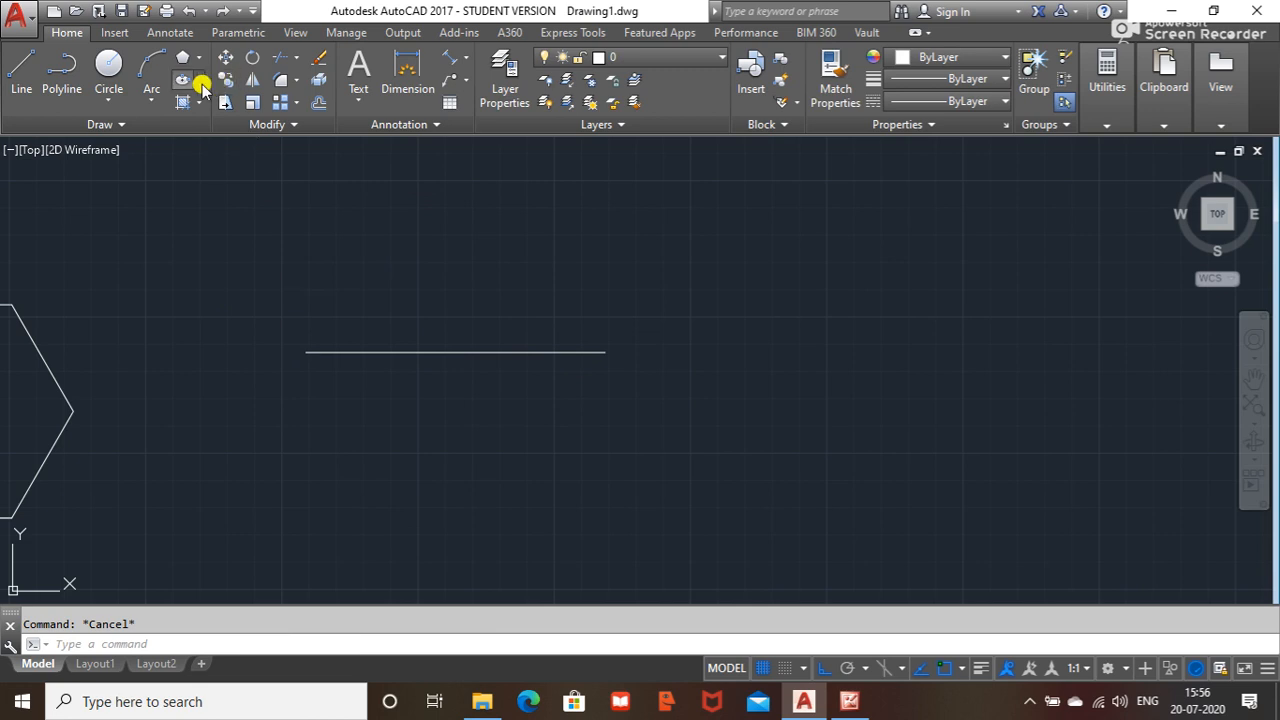
- Try to draw an ellipse from the line's midpoint to its right endpoint, using the Rotation option for the second axis
{"action": "left_click", "coordinate": [200, 82]}
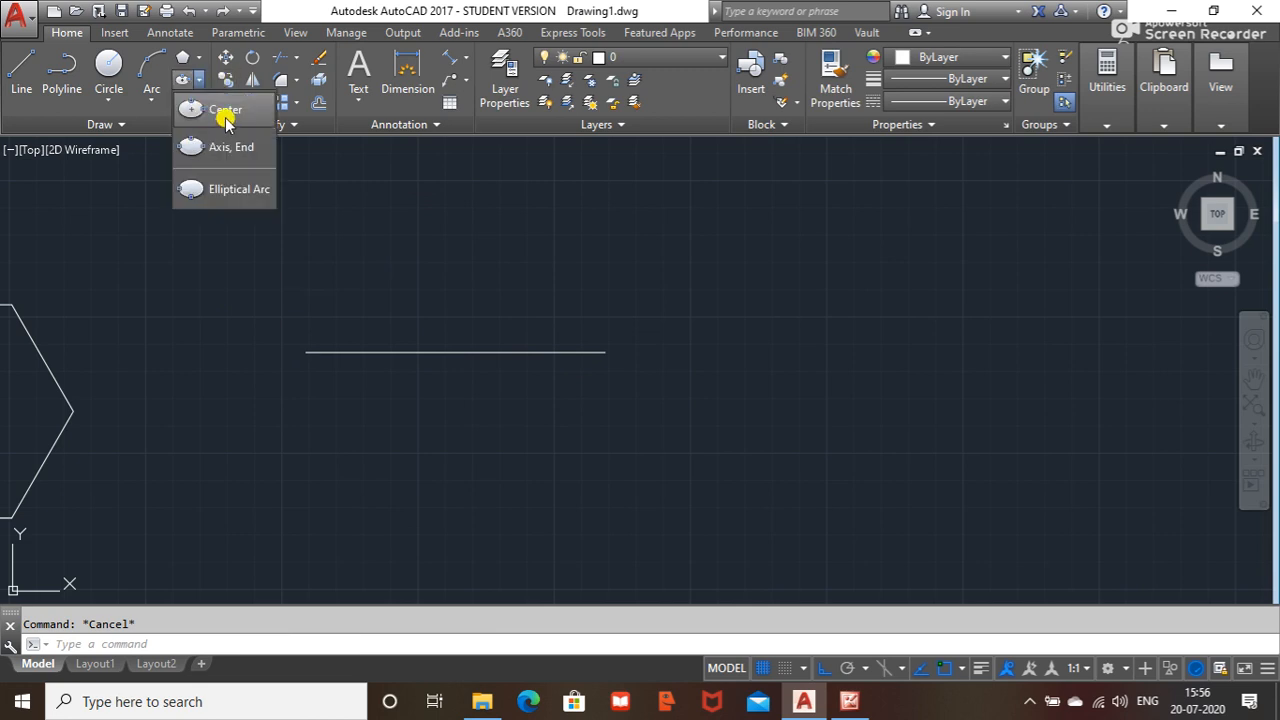
{"action": "left_click", "coordinate": [225, 113]}
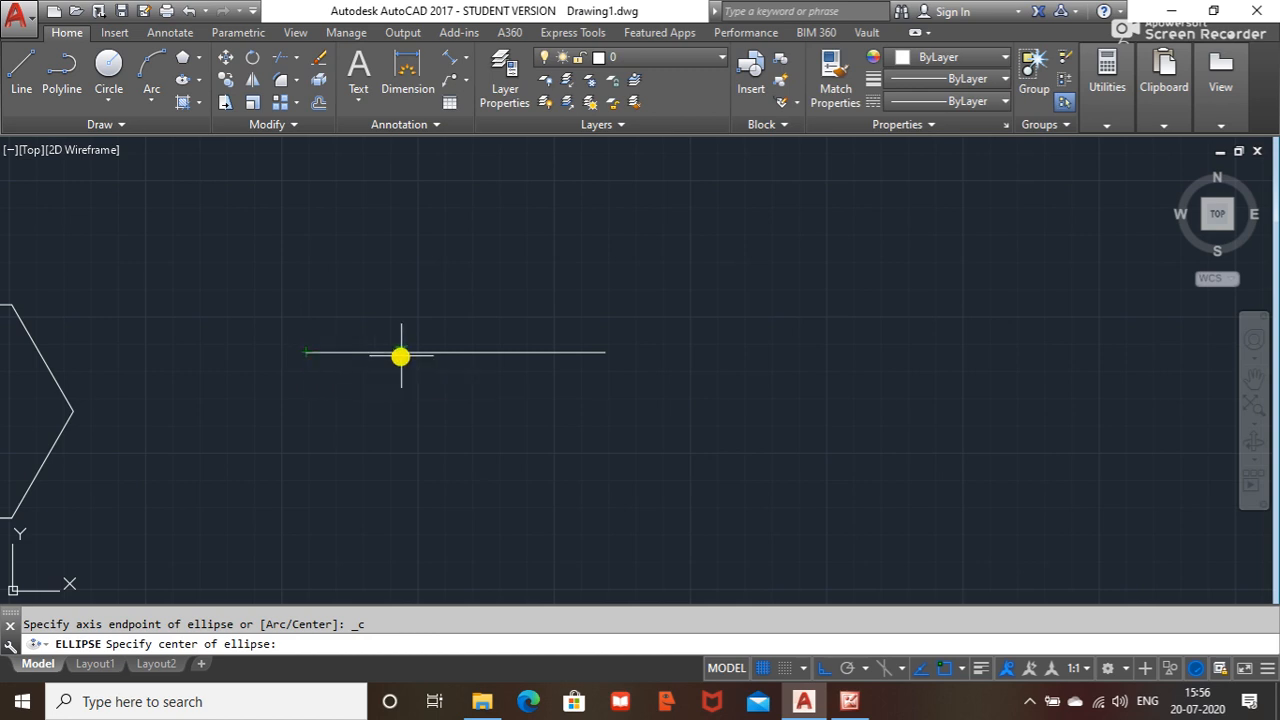
{"action": "left_click", "coordinate": [455, 353]}
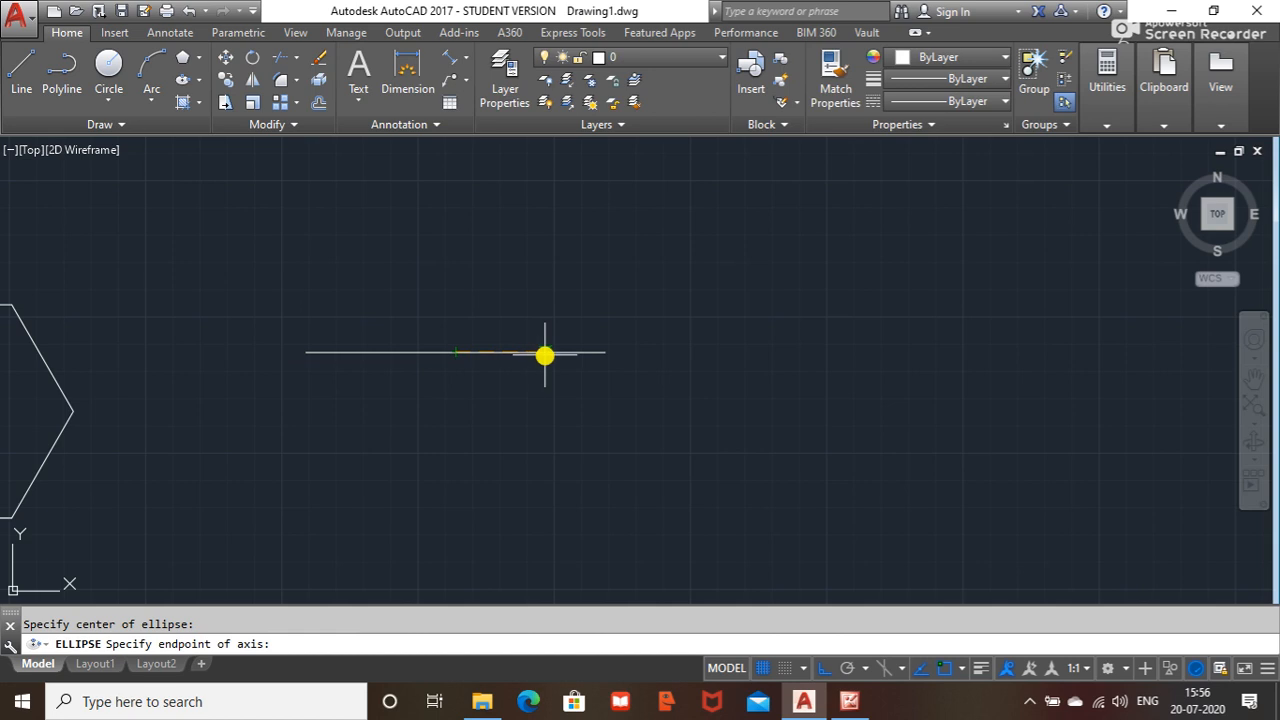
{"action": "left_click", "coordinate": [606, 352]}
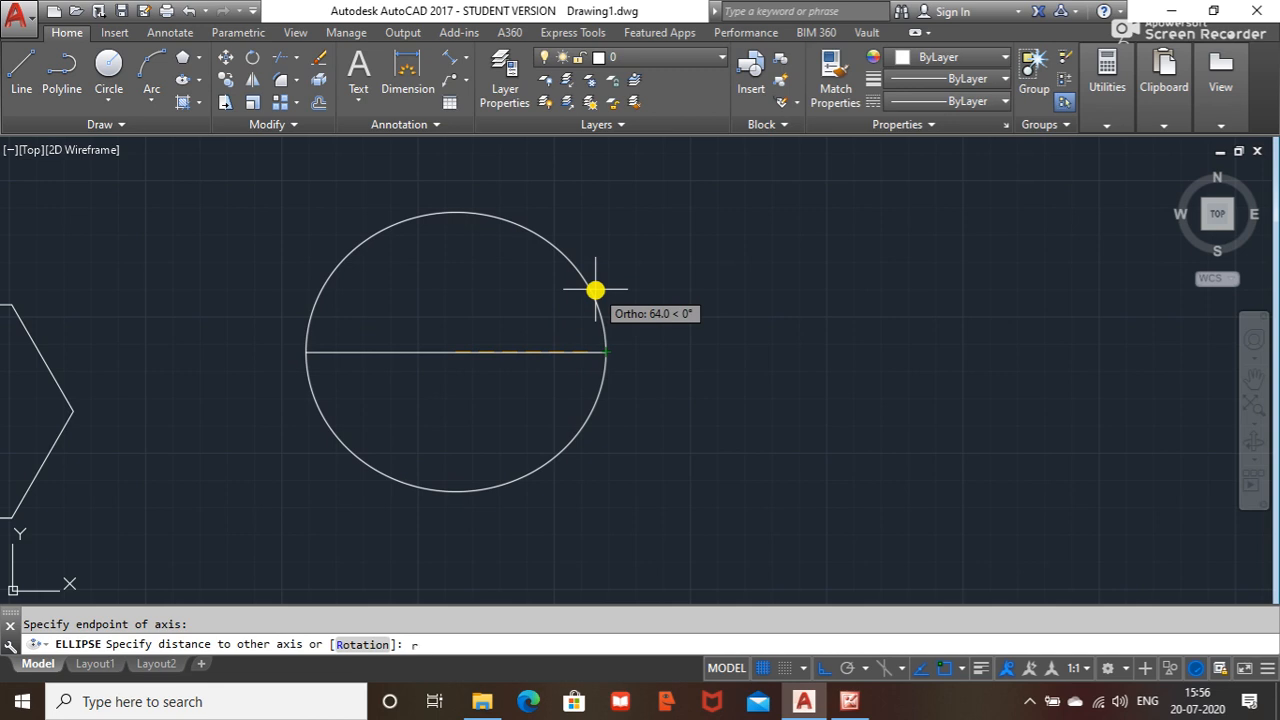
{"action": "key", "text": "Return"}
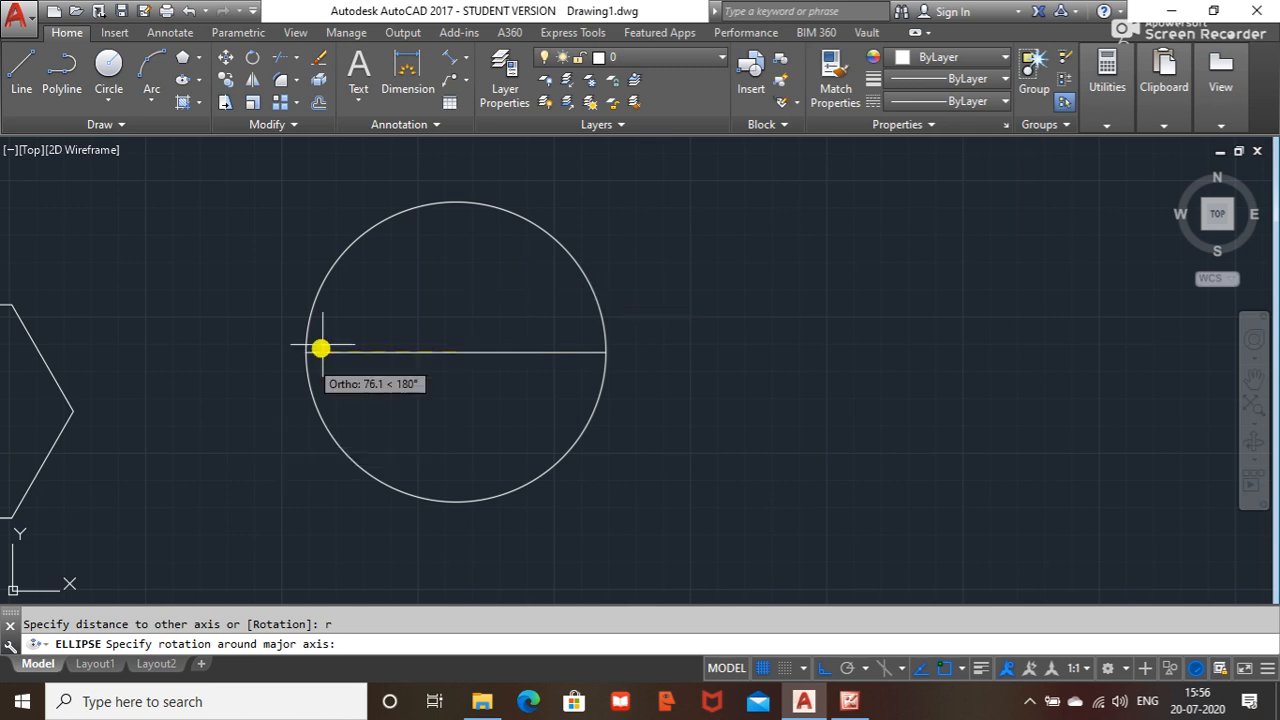
{"action": "left_click", "coordinate": [458, 254]}
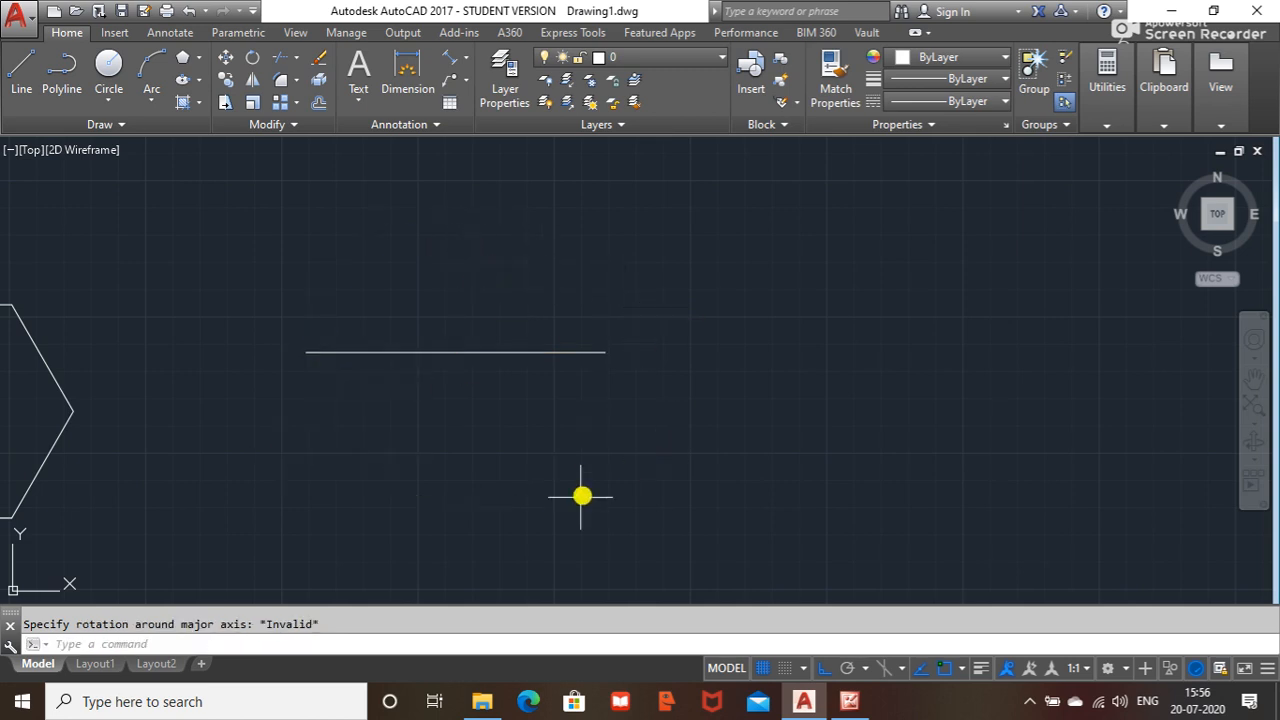
{"action": "scroll", "coordinate": [423, 374], "scroll_direction": "up", "scroll_amount": 1}
{"action": "scroll", "coordinate": [463, 374], "scroll_direction": "down", "scroll_amount": 1}
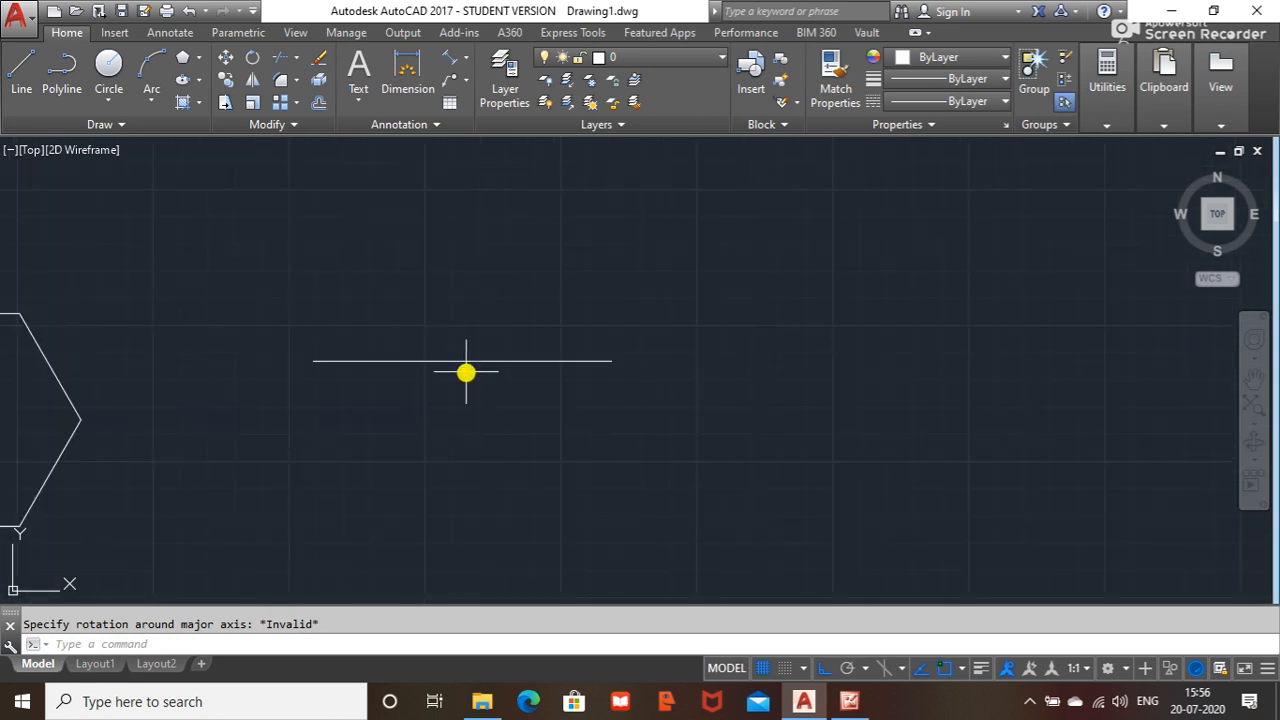
{"action": "middle_click_drag", "start_coordinate": [443, 400], "coordinate": [466, 431], "text": "shift"}
{"action": "scroll", "coordinate": [466, 420], "scroll_direction": "down", "scroll_amount": 3}
{"action": "middle_click_drag", "start_coordinate": [447, 376], "coordinate": [394, 280], "text": "shift"}
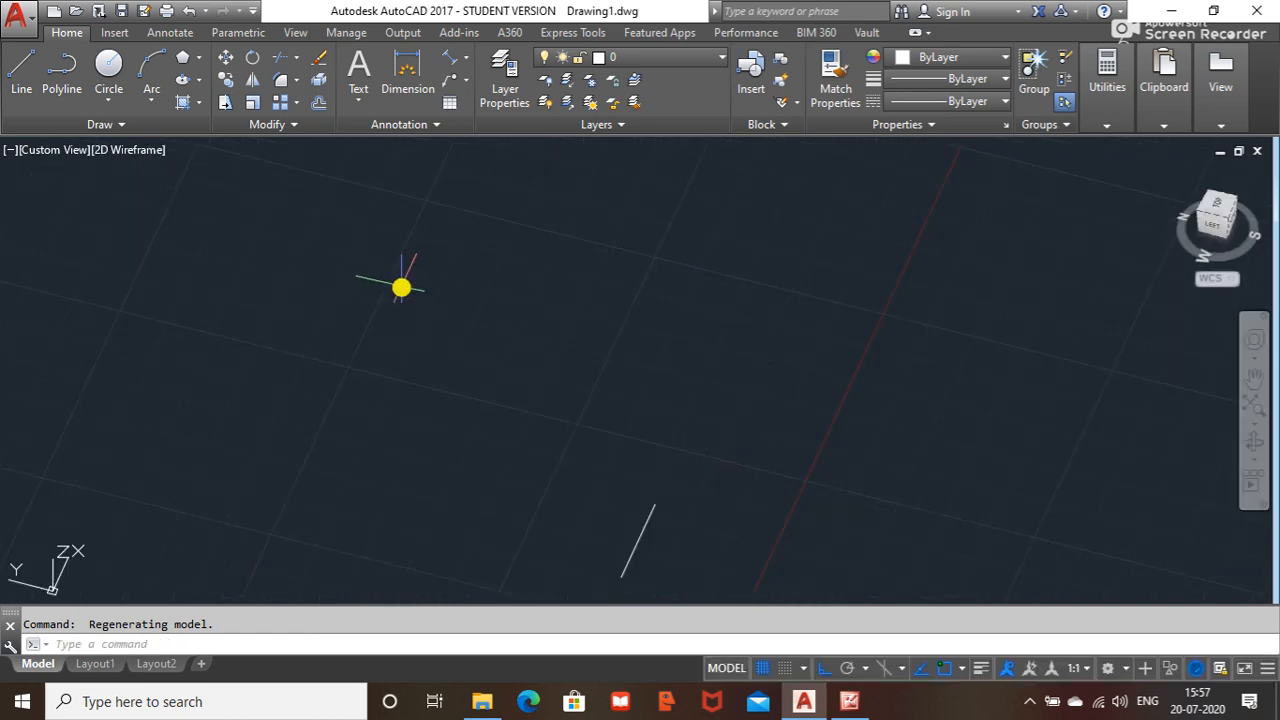
{"action": "left_click", "coordinate": [1214, 205]}
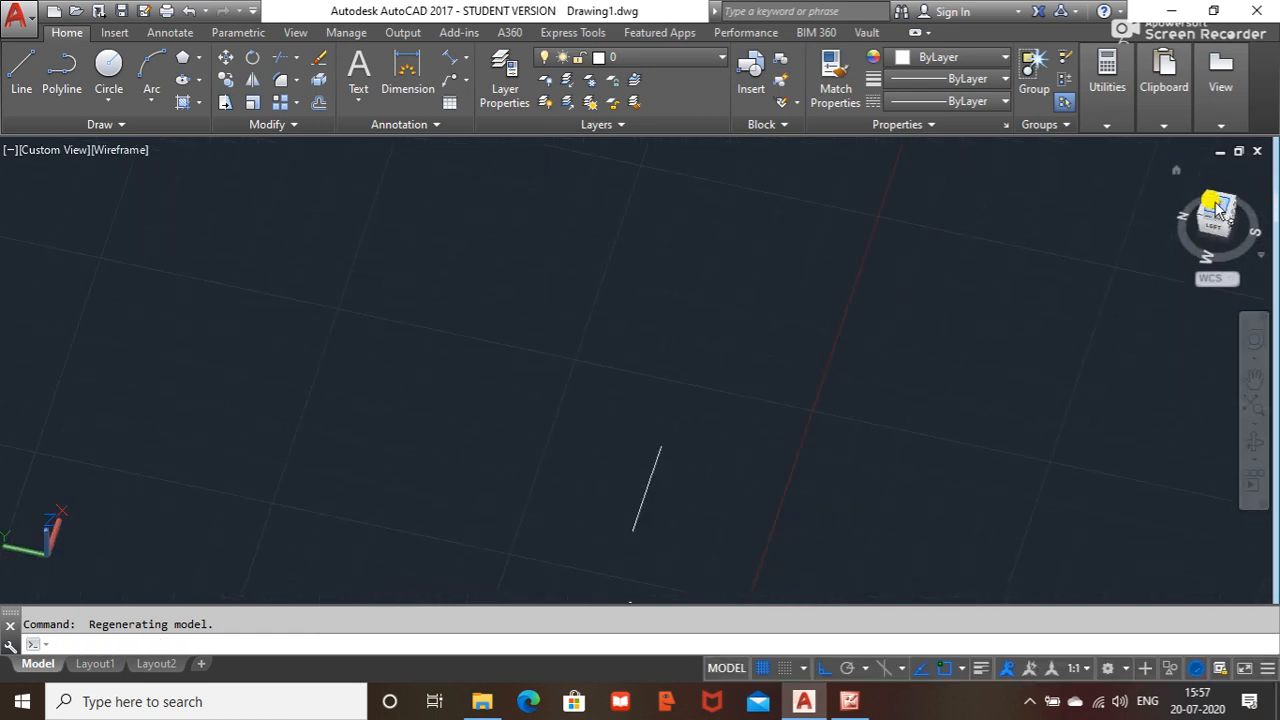
{"action": "left_click", "coordinate": [1266, 187]}
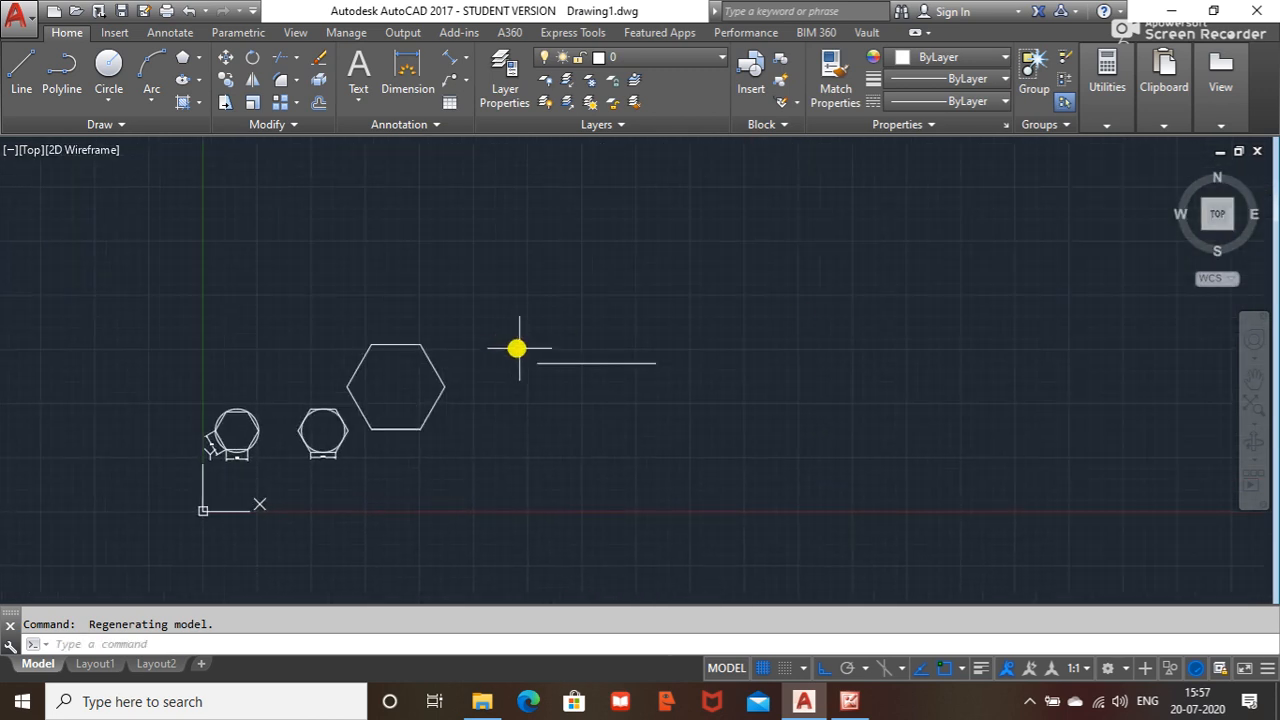
- Draw an ellipse centered on the line's midpoint, its first axis reaching the line's right end and its second-axis distance 30, turning Ortho off
{"action": "left_click", "coordinate": [586, 363]}
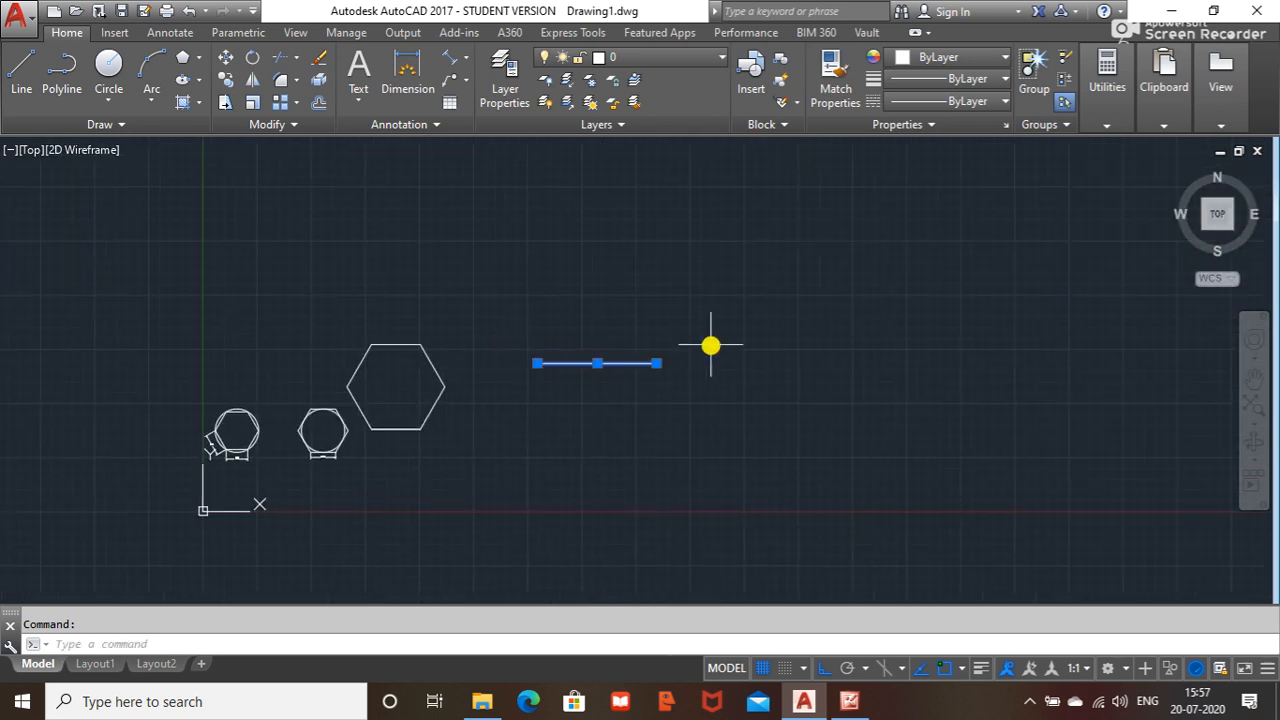
{"action": "left_click", "coordinate": [195, 85]}
{"action": "key", "text": "Escape"}
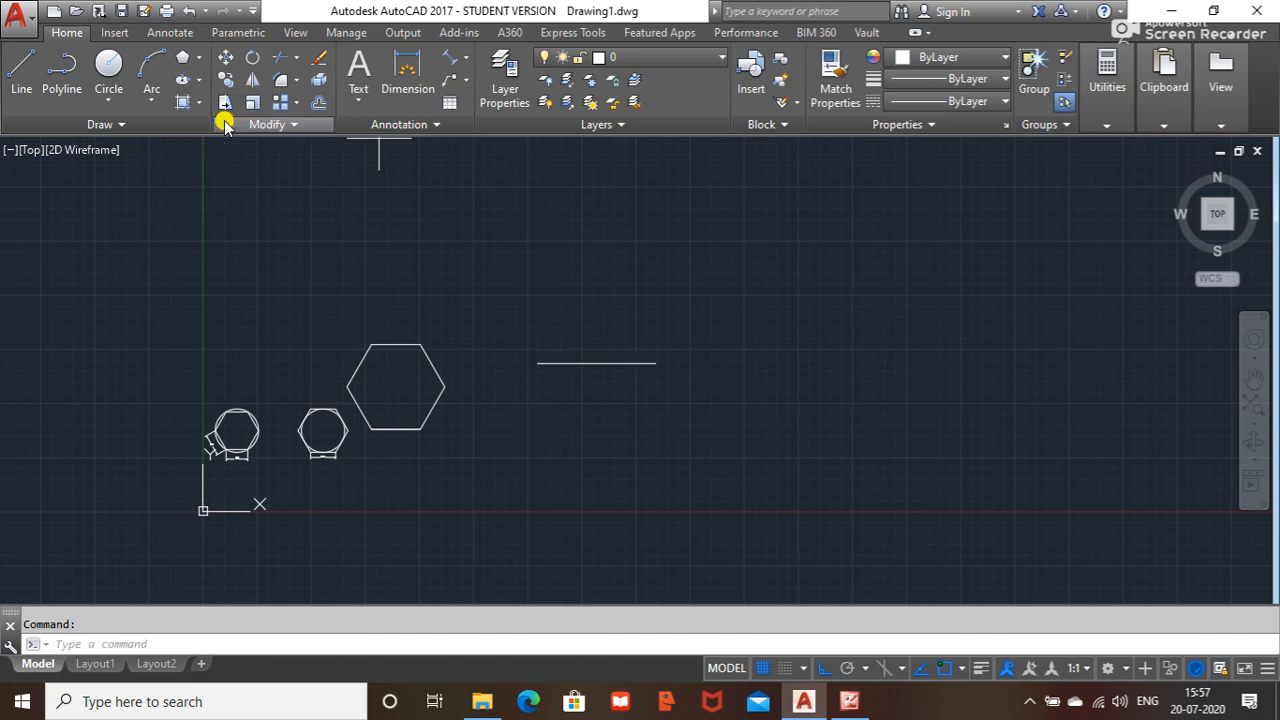
{"action": "left_click", "coordinate": [225, 121]}
{"action": "left_click", "coordinate": [591, 361]}
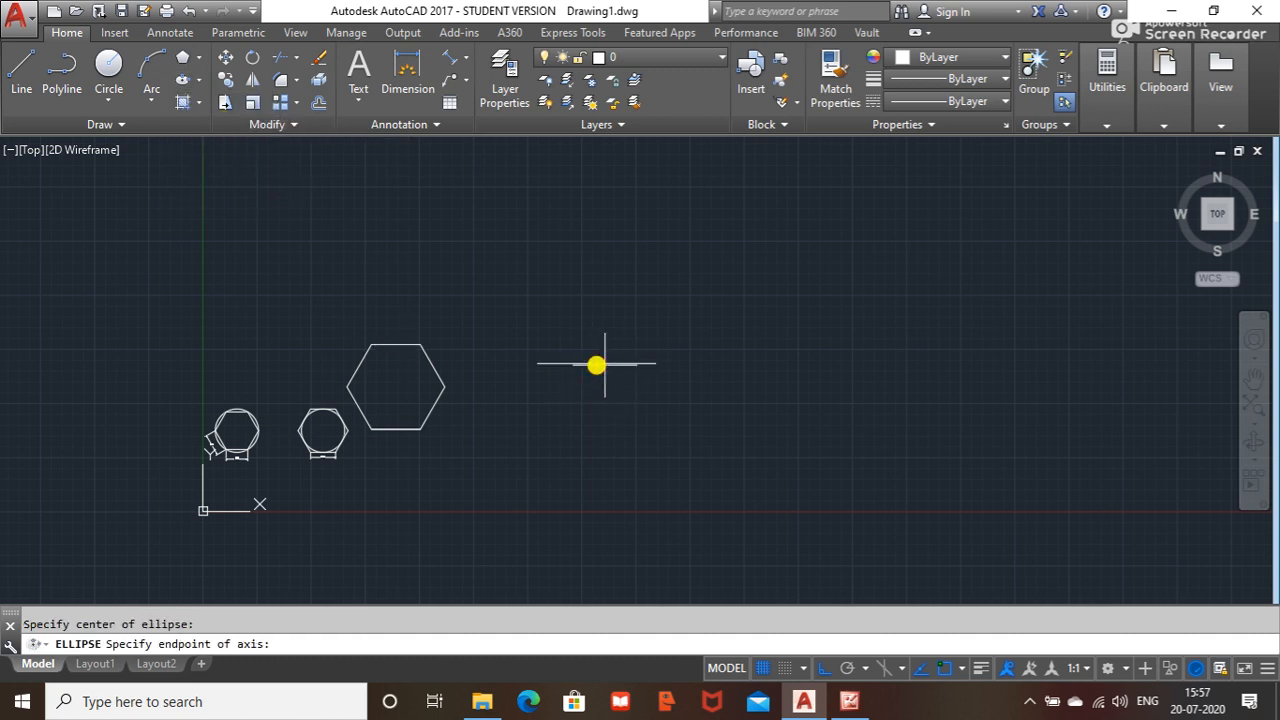
{"action": "left_click", "coordinate": [655, 363]}
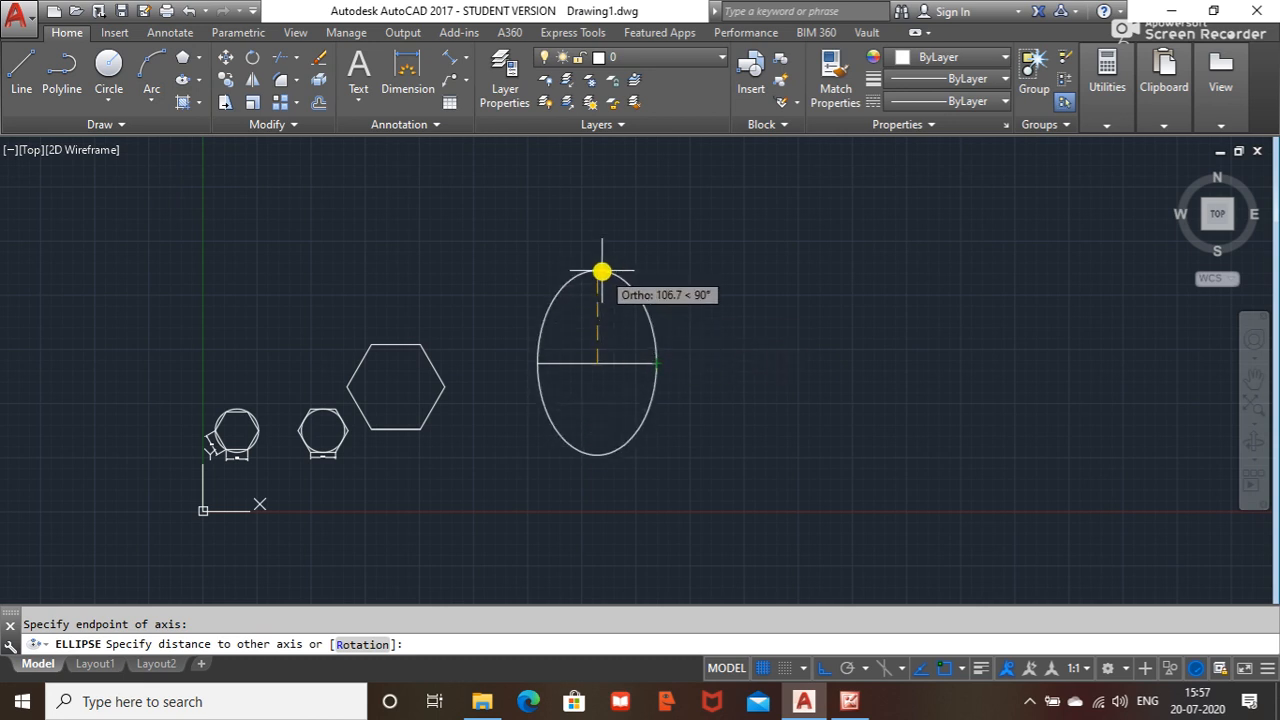
{"action": "key", "text": "F8"}
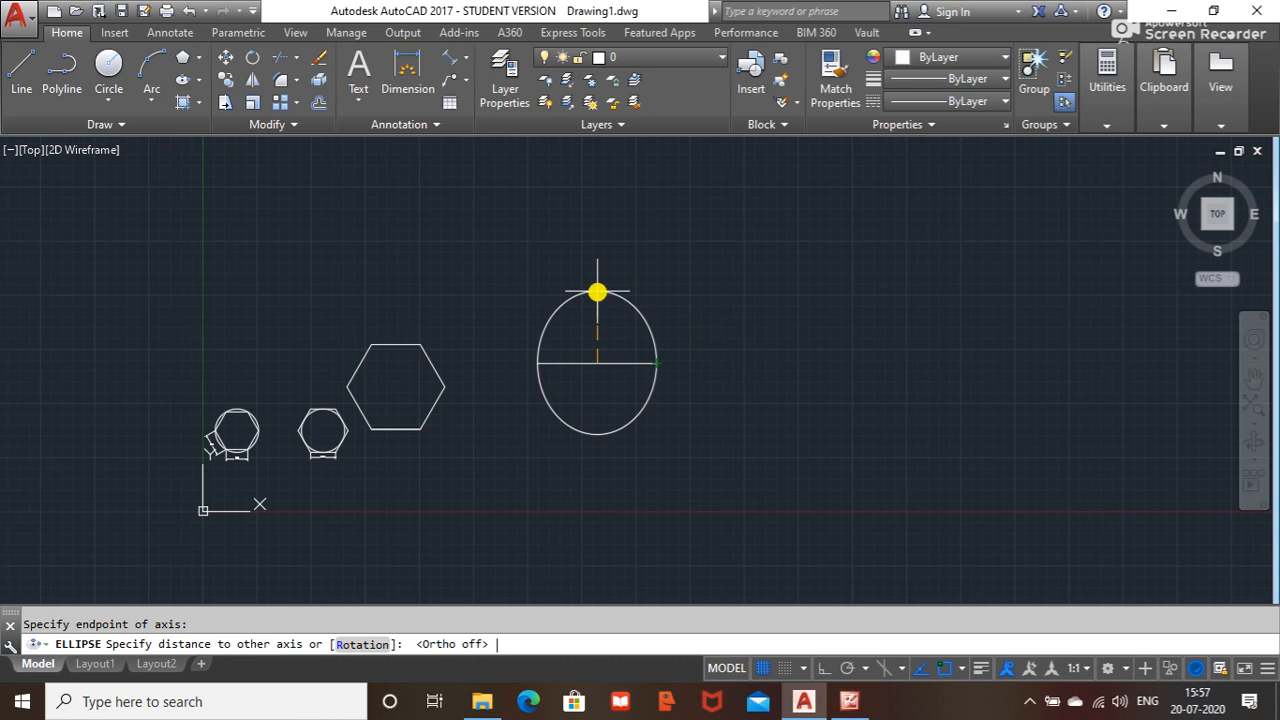
{"action": "key", "text": "Return"}
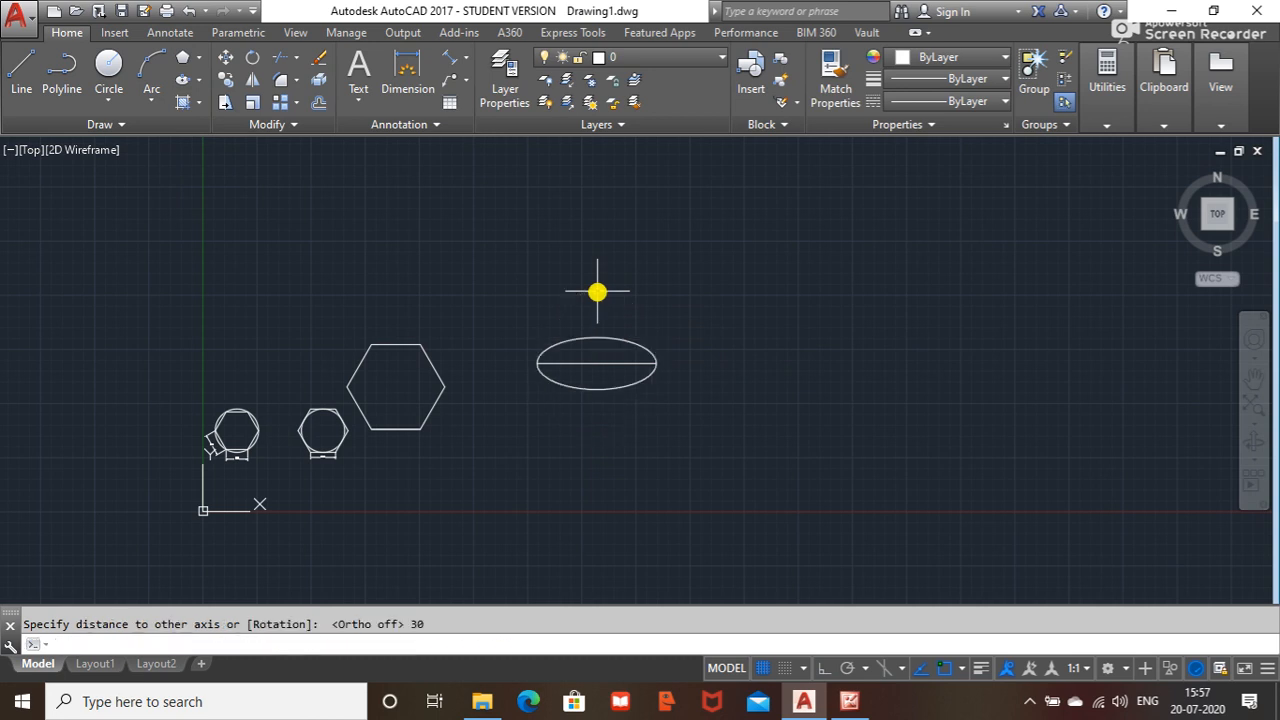
- Add a vertical linear dimension from the ellipse's top quadrant to its center, placed to the right of the ellipse
{"action": "scroll", "coordinate": [620, 391], "scroll_direction": "up", "scroll_amount": 3}
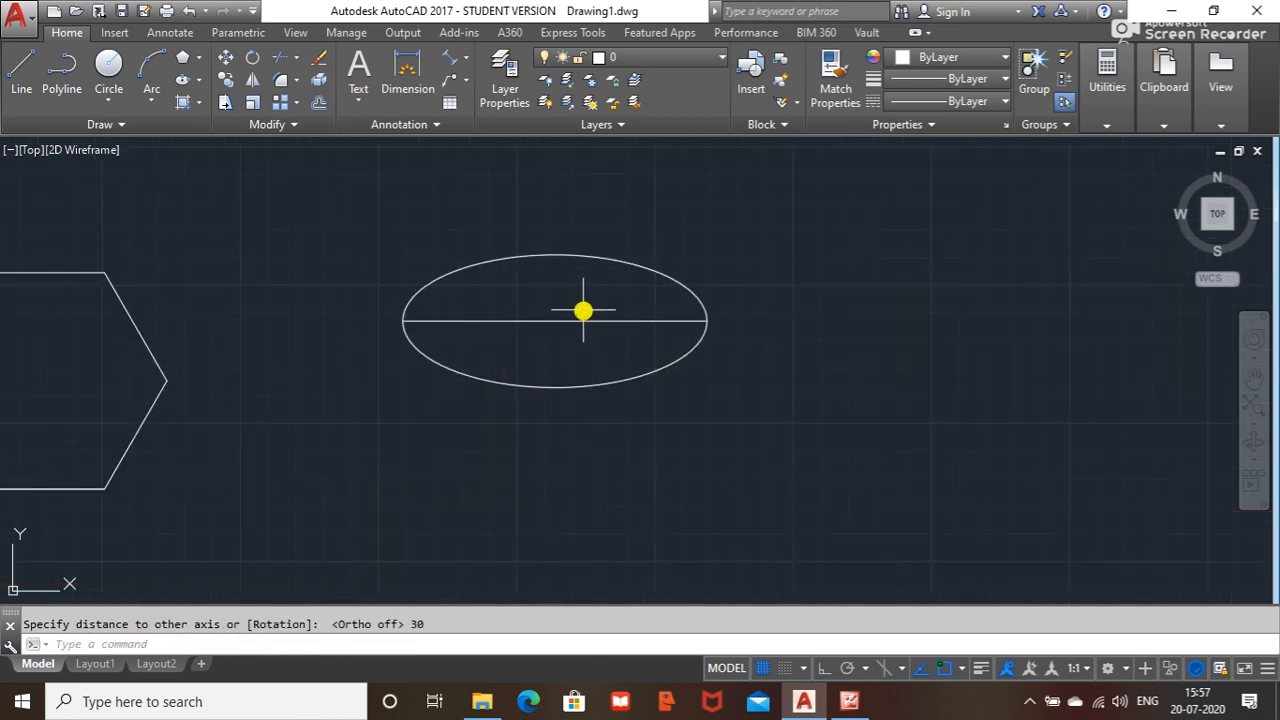
{"action": "scroll", "coordinate": [580, 303], "scroll_direction": "up", "scroll_amount": 2}
{"action": "left_click", "coordinate": [464, 57]}
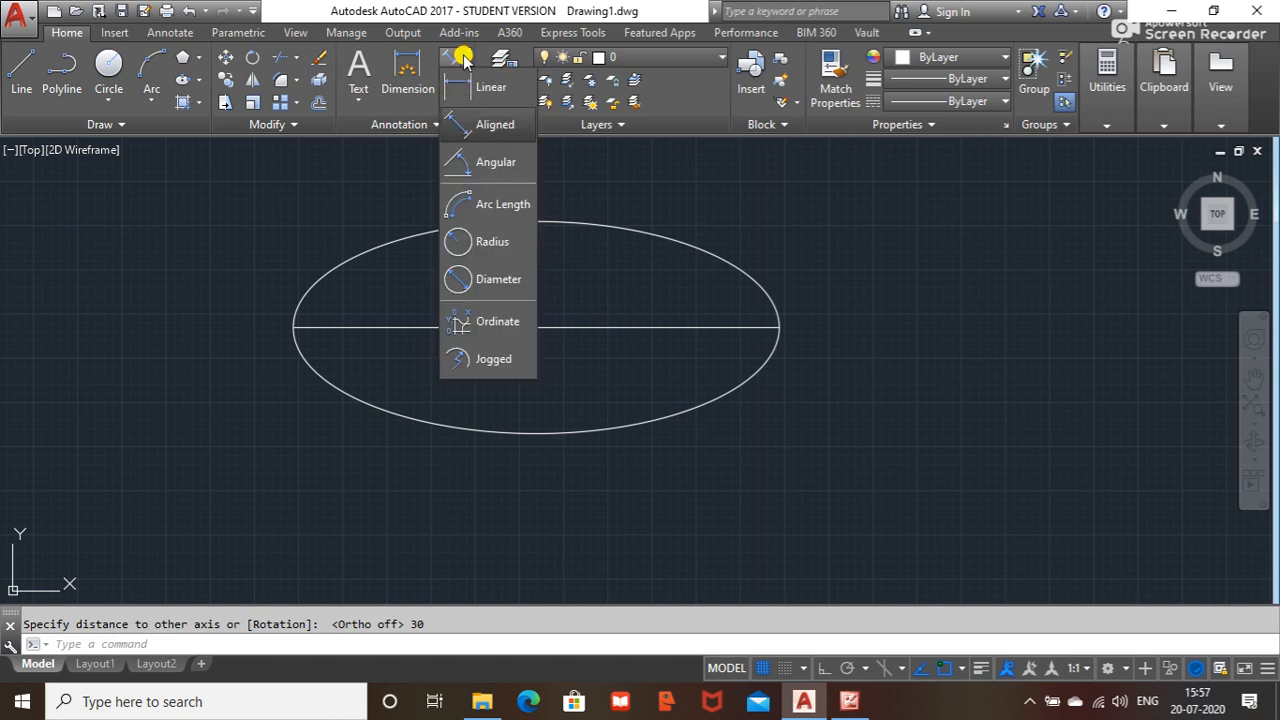
{"action": "left_click", "coordinate": [483, 88]}
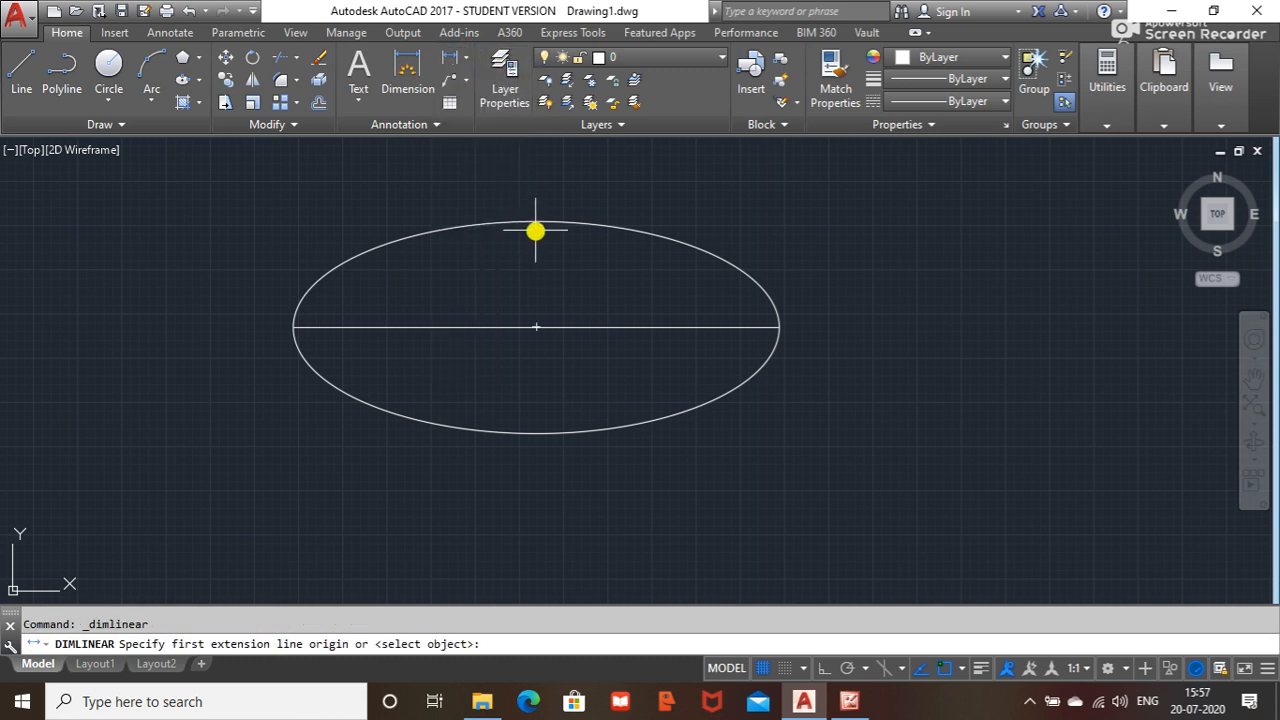
{"action": "left_click", "coordinate": [536, 222]}
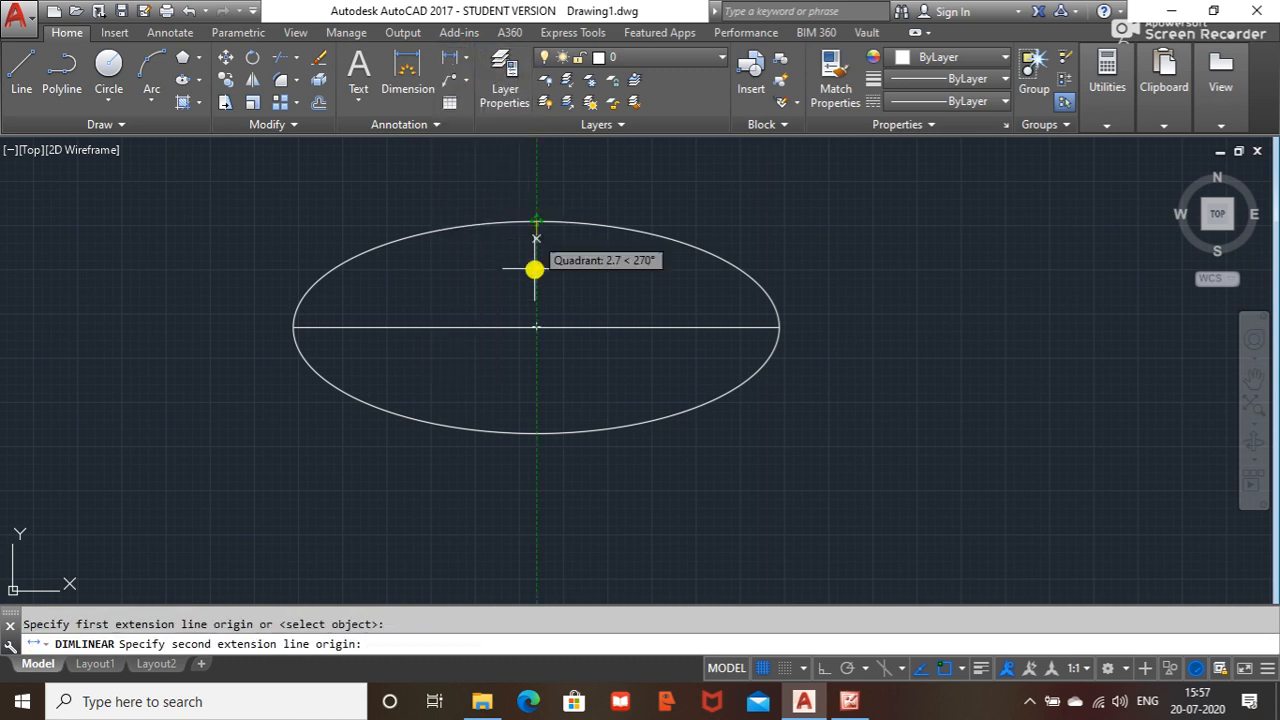
{"action": "left_click", "coordinate": [539, 327]}
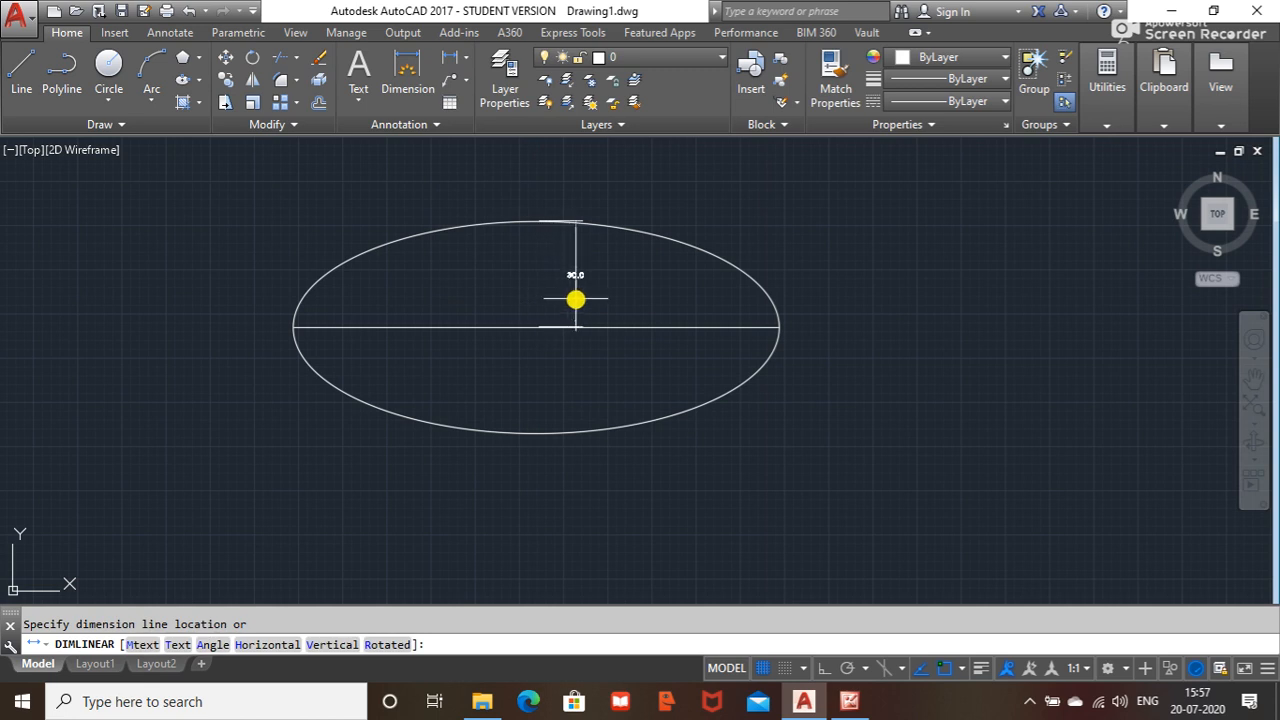
{"action": "left_click", "coordinate": [895, 297]}
{"action": "scroll", "coordinate": [903, 276], "scroll_direction": "up", "scroll_amount": 1}
{"action": "scroll", "coordinate": [903, 280], "scroll_direction": "down", "scroll_amount": 1}
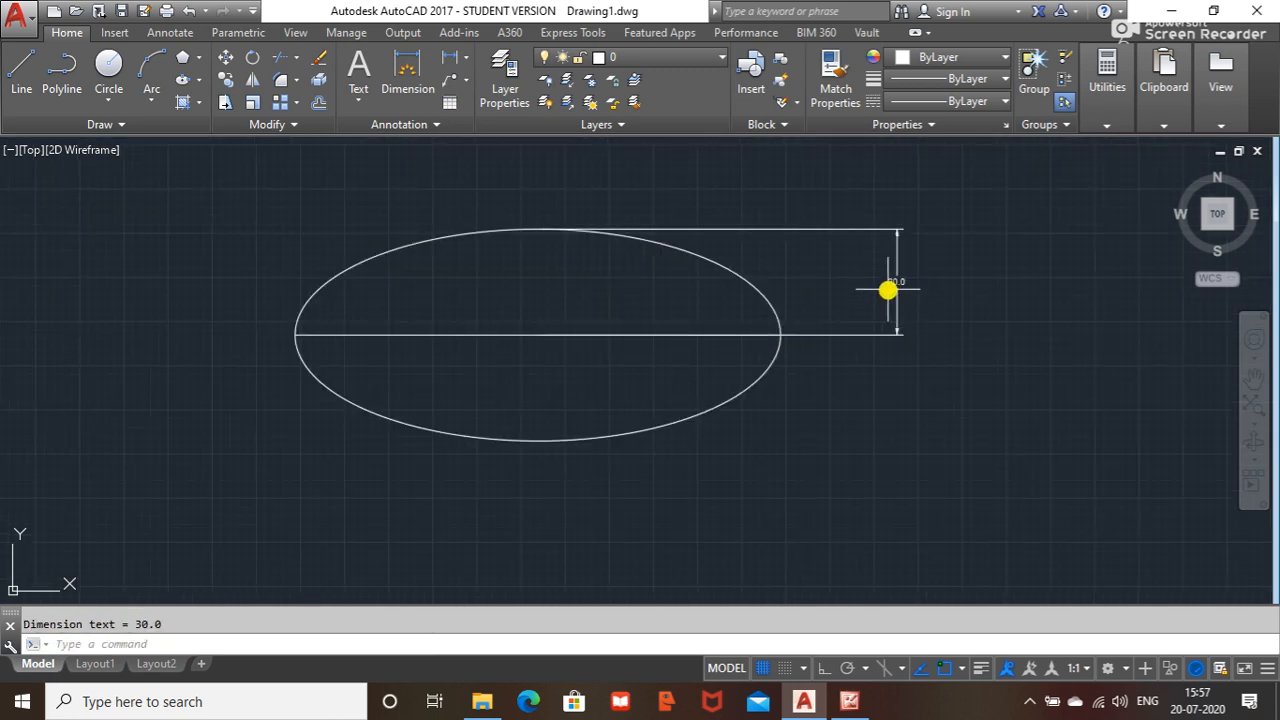
- Delete the horizontal line running along the ellipse's major axis
{"action": "scroll", "coordinate": [893, 294], "scroll_direction": "down", "scroll_amount": 3}
{"action": "scroll", "coordinate": [903, 301], "scroll_direction": "up", "scroll_amount": 2}
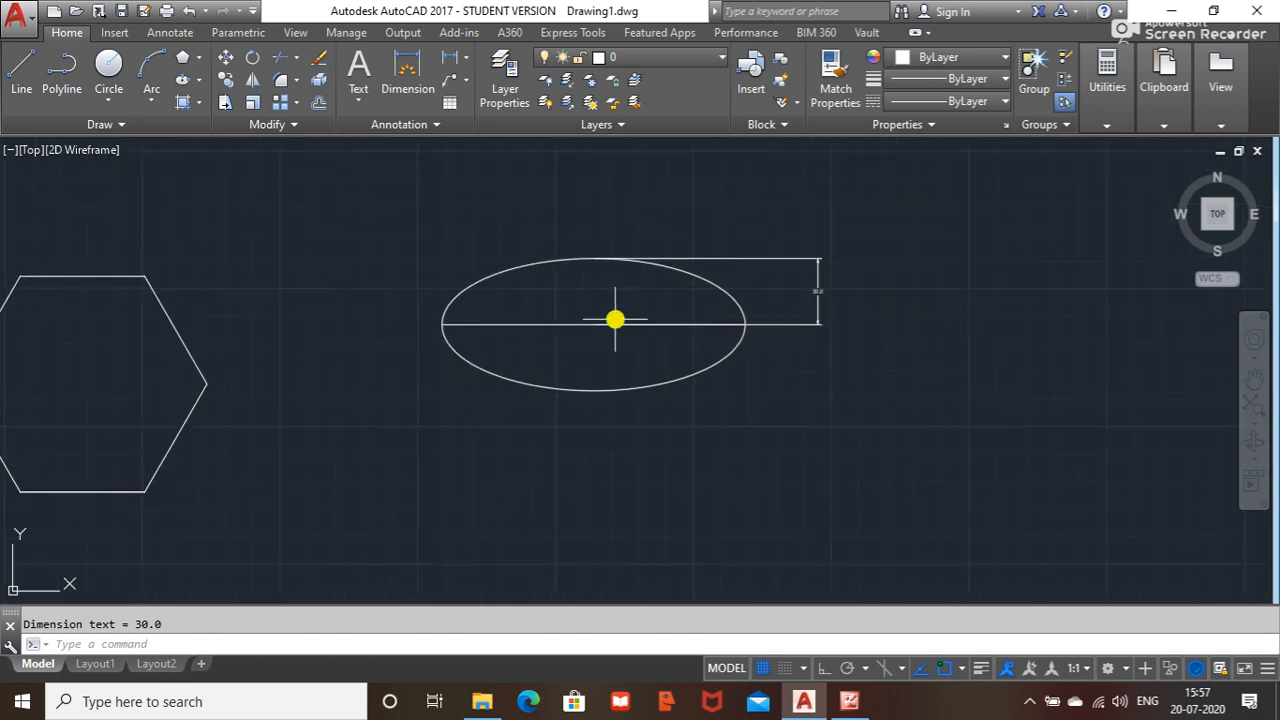
{"action": "left_click", "coordinate": [539, 325]}
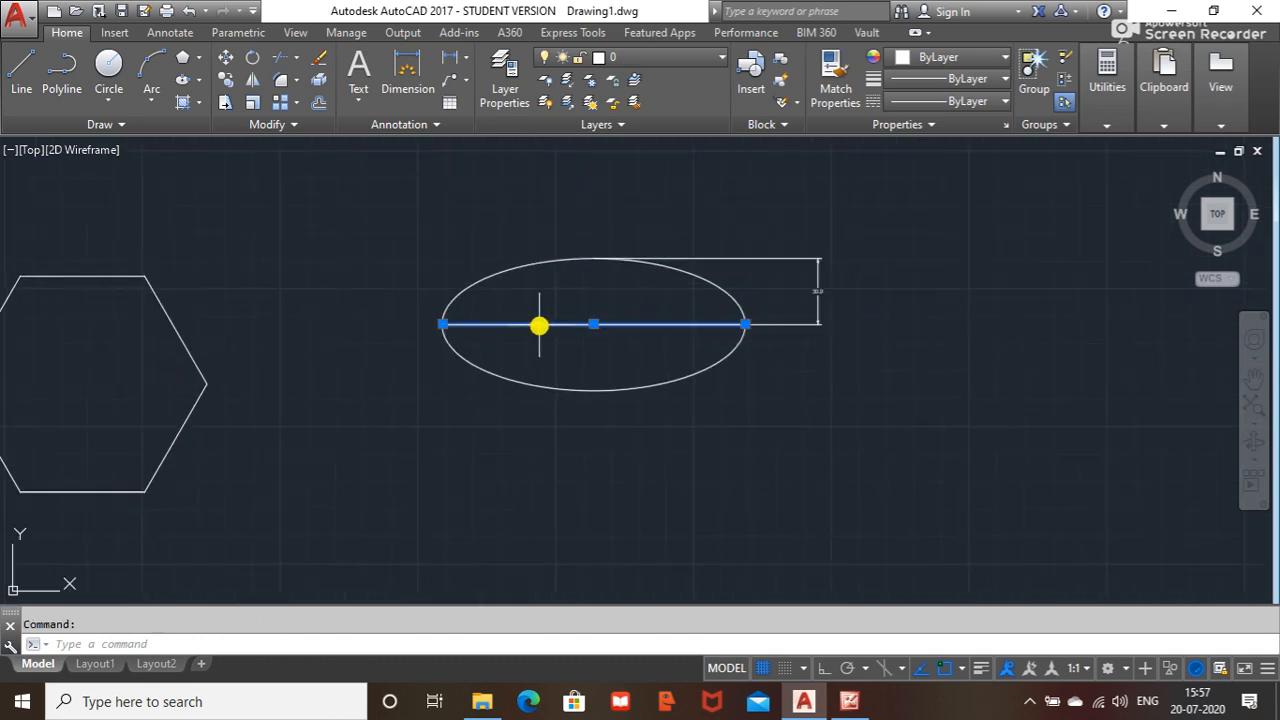
{"action": "key", "text": "Delete"}
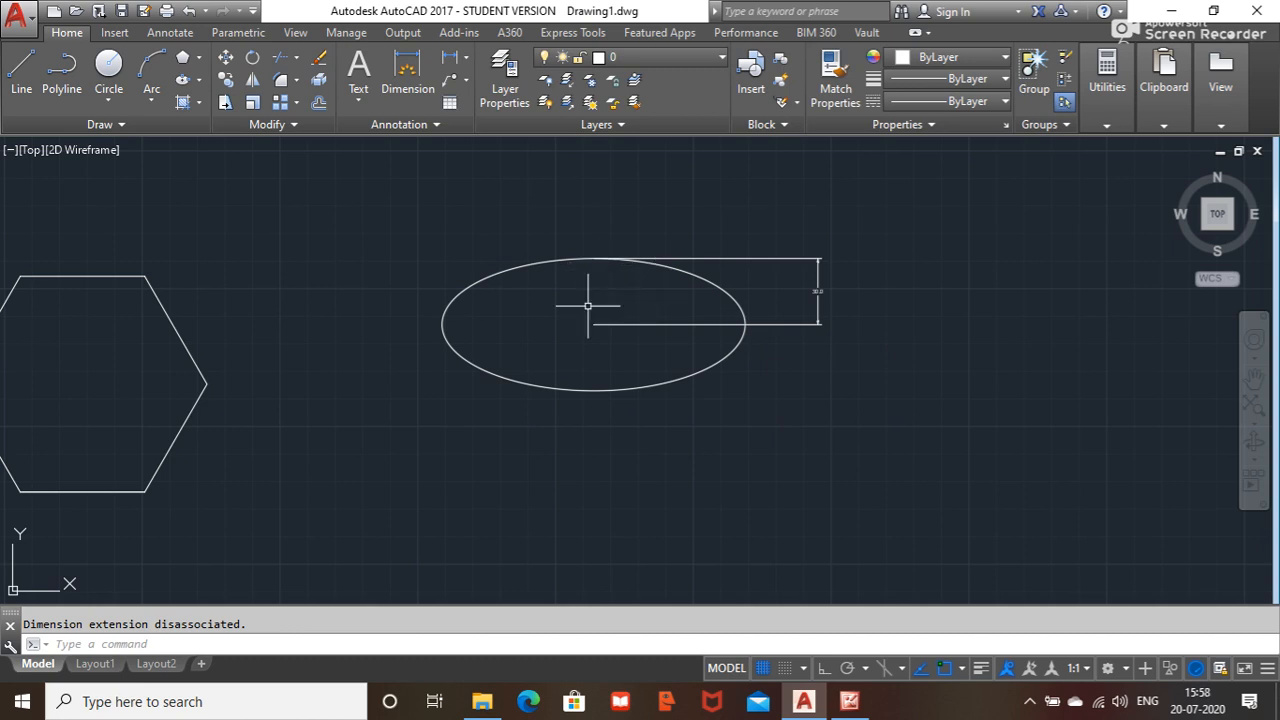
- Add a vertical linear dimension from the ellipse's center to its bottom quadrant, placed in line below the upper dimension
{"action": "scroll", "coordinate": [752, 333], "scroll_direction": "up", "scroll_amount": 2}
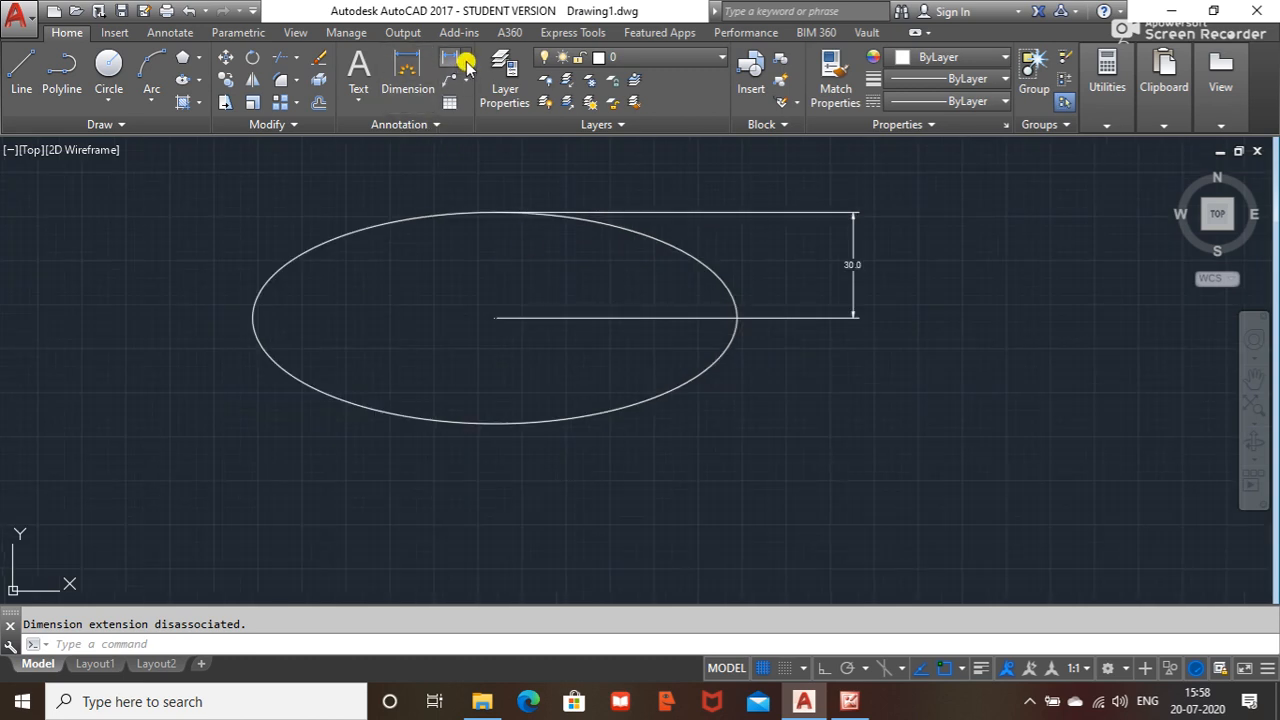
{"action": "left_click", "coordinate": [465, 57]}
{"action": "left_click", "coordinate": [475, 90]}
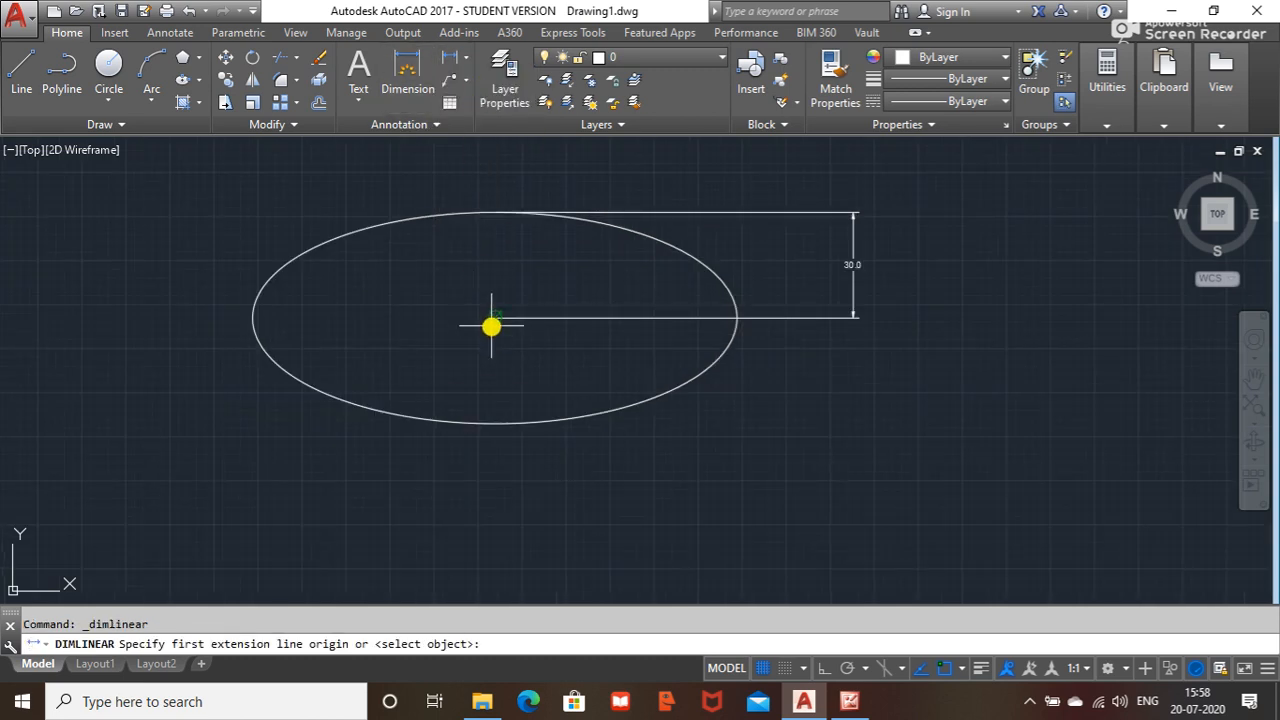
{"action": "left_click", "coordinate": [494, 319]}
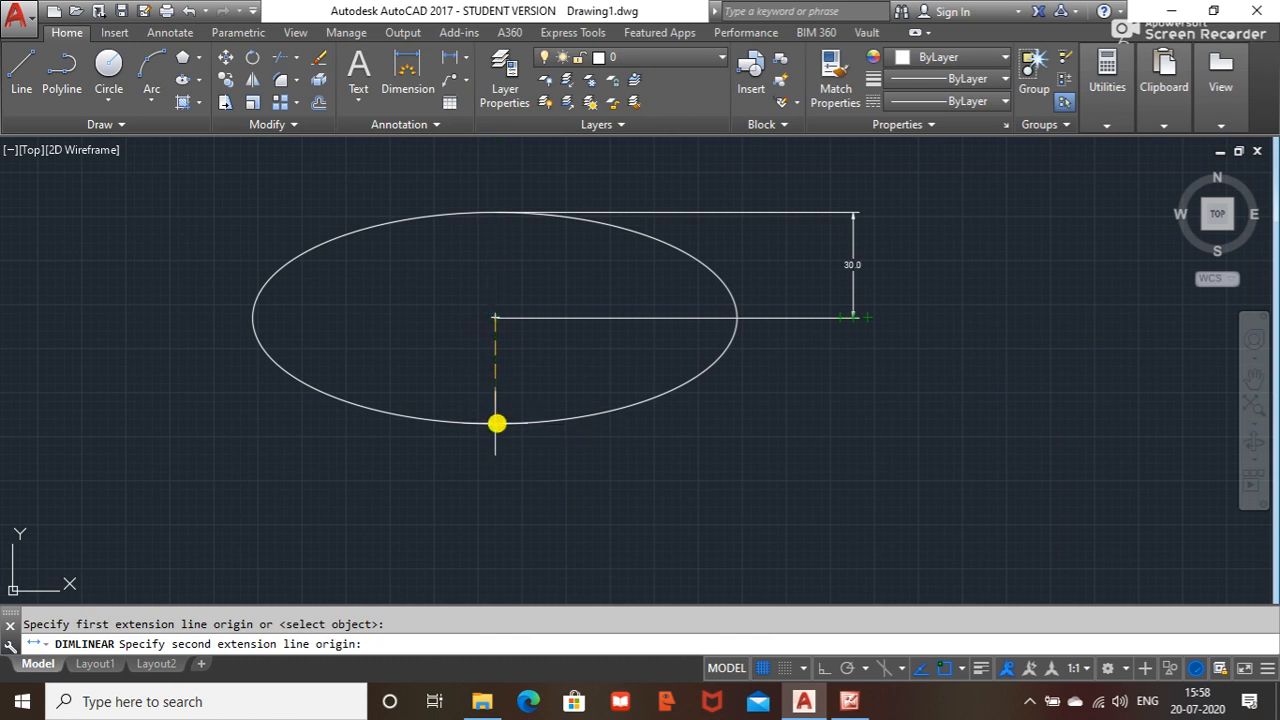
{"action": "left_click", "coordinate": [497, 423]}
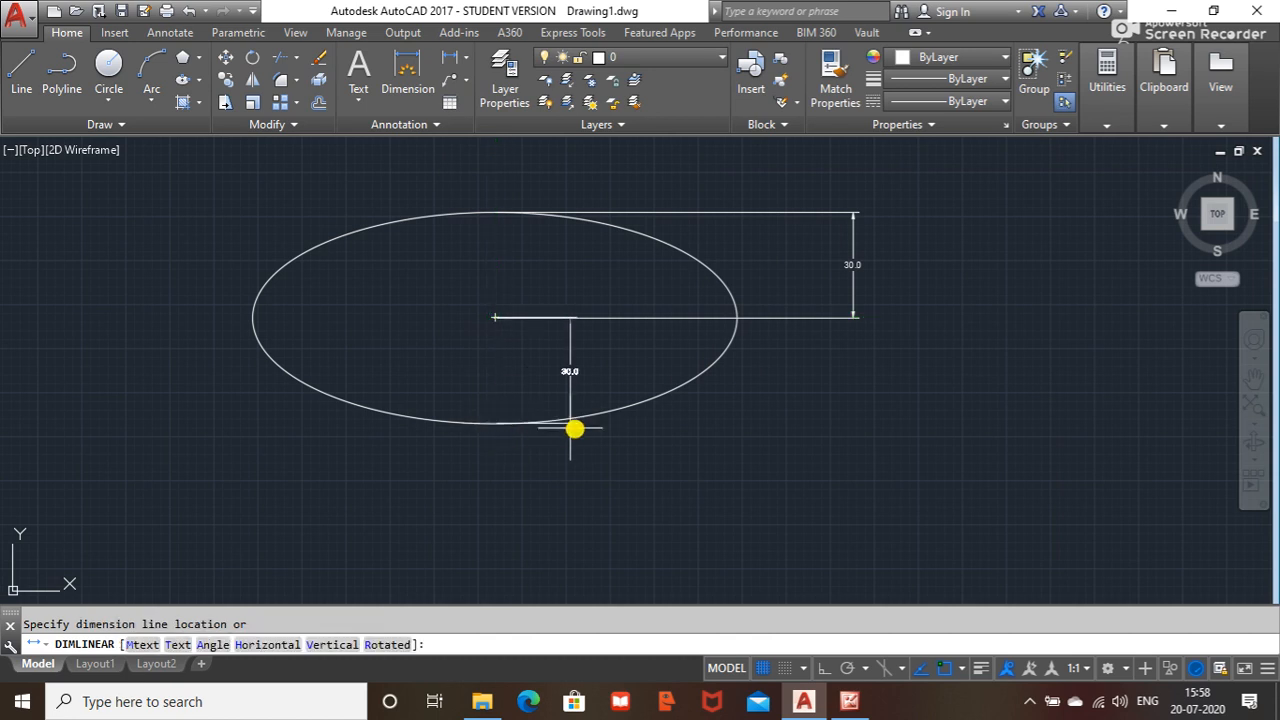
{"action": "left_click", "coordinate": [853, 431]}
{"action": "scroll", "coordinate": [850, 371], "scroll_direction": "up", "scroll_amount": 4}
{"action": "scroll", "coordinate": [903, 397], "scroll_direction": "down", "scroll_amount": 4}
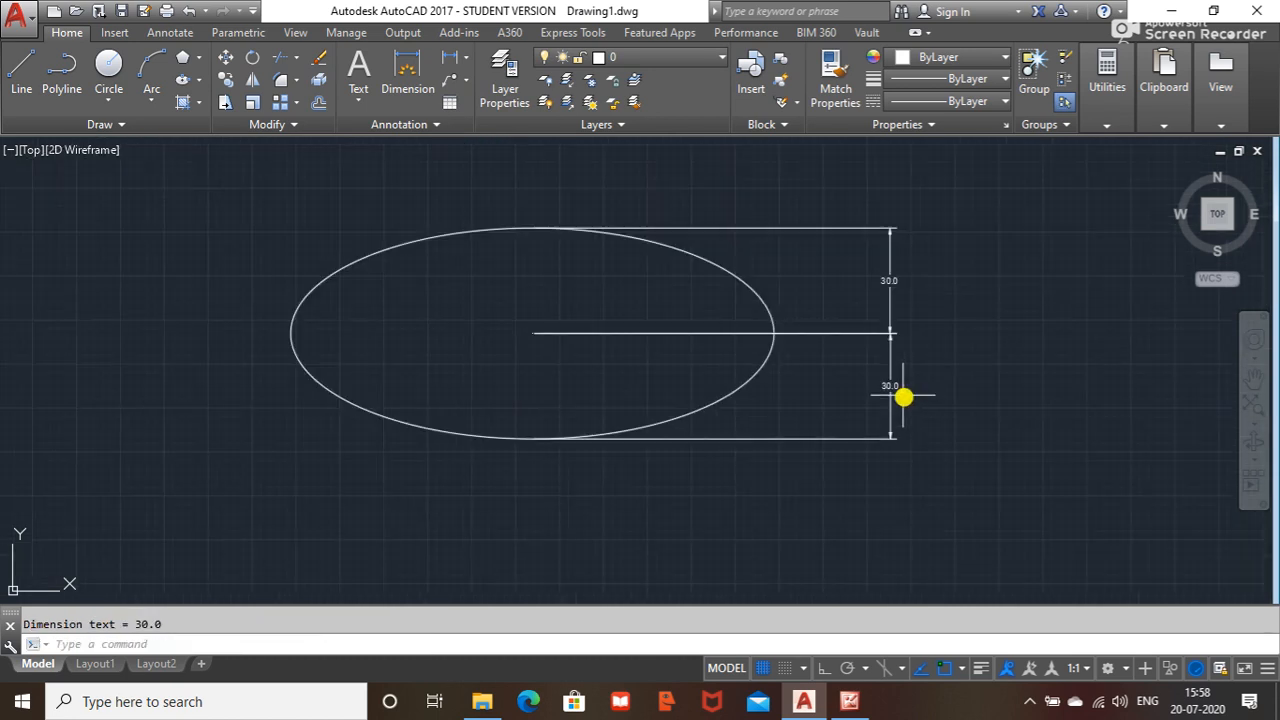
{"action": "middle_click_drag", "start_coordinate": [880, 388], "coordinate": [765, 395]}
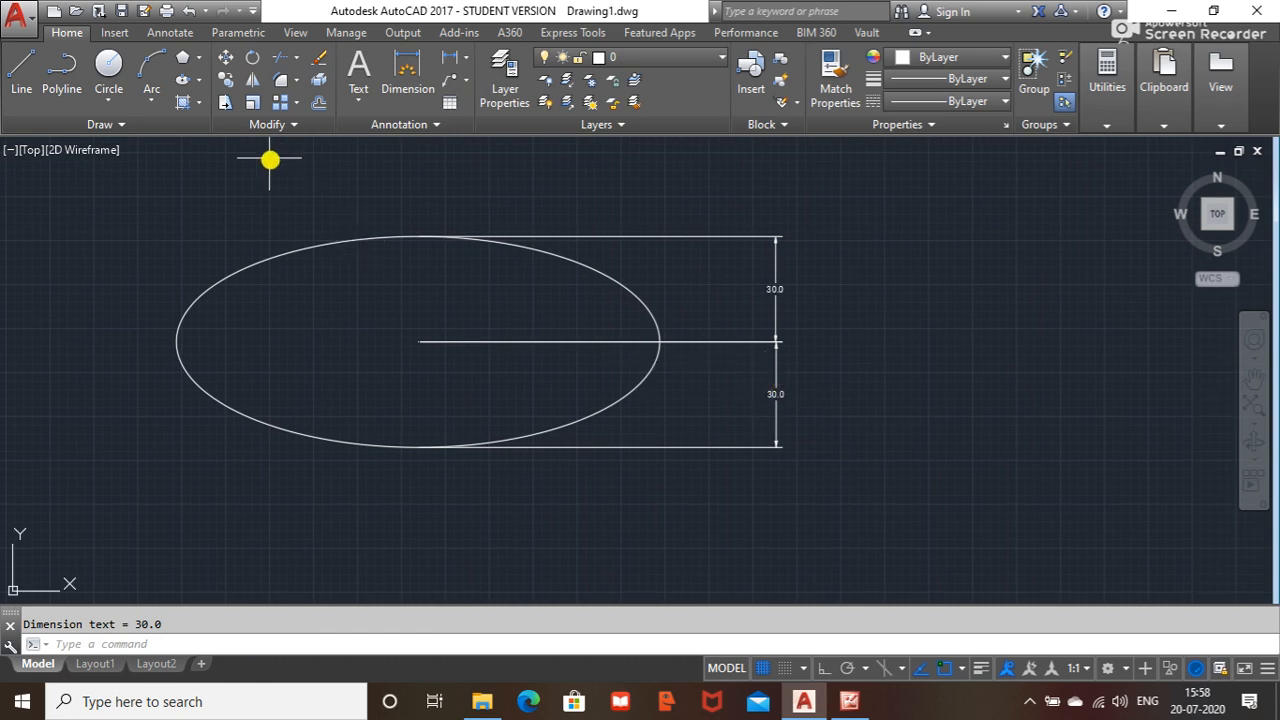
{"action": "left_click", "coordinate": [201, 81]}
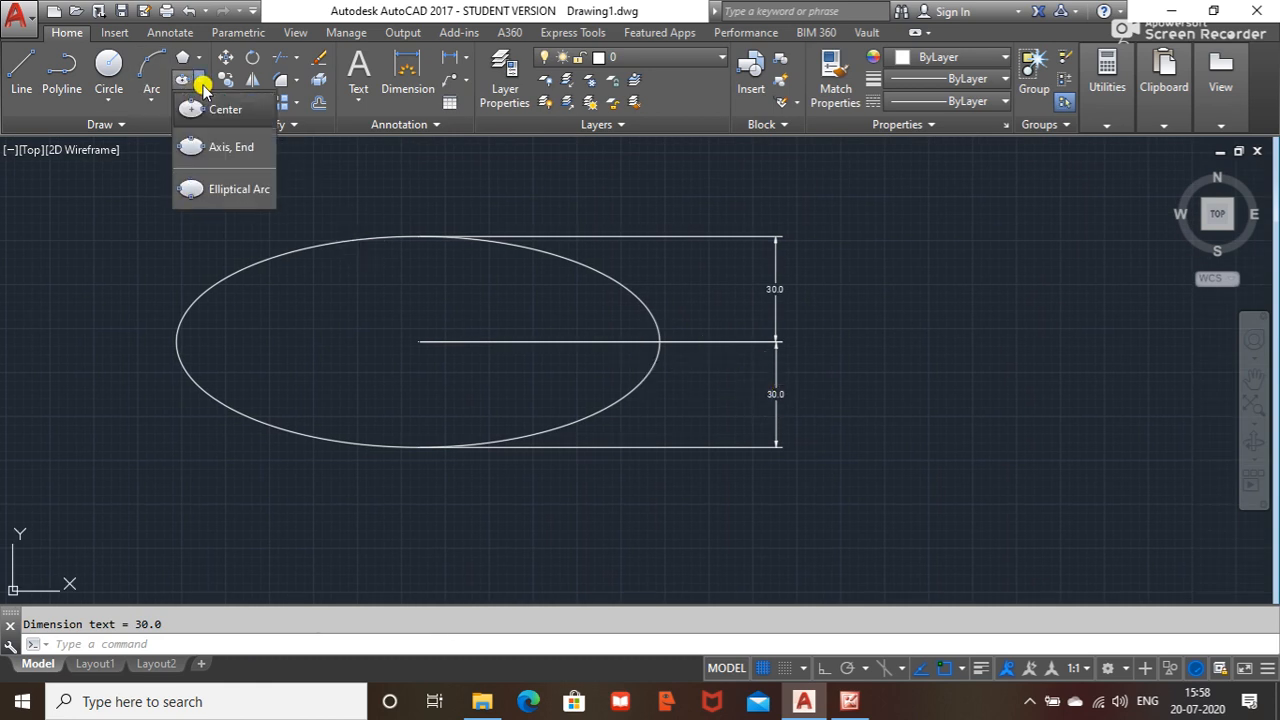
{"action": "left_click", "coordinate": [232, 148]}
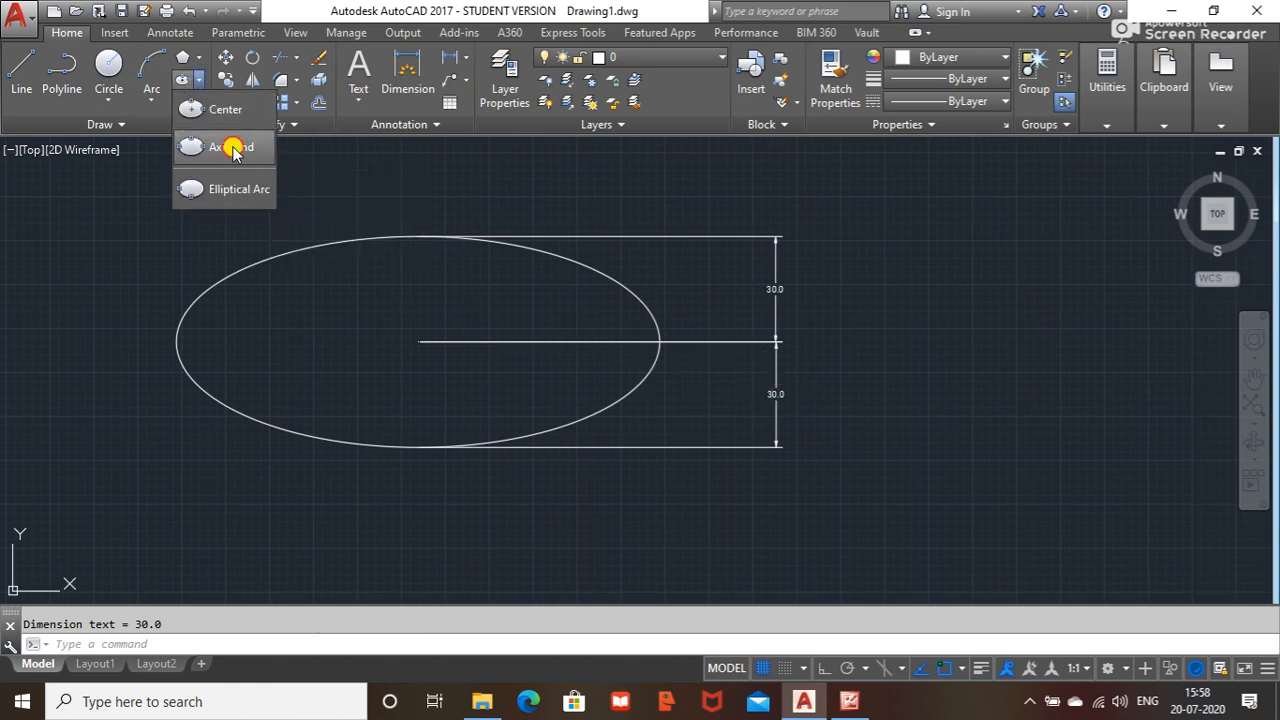
{"action": "scroll", "coordinate": [376, 315], "scroll_direction": "down", "scroll_amount": 2}
{"action": "key", "text": "Escape"}
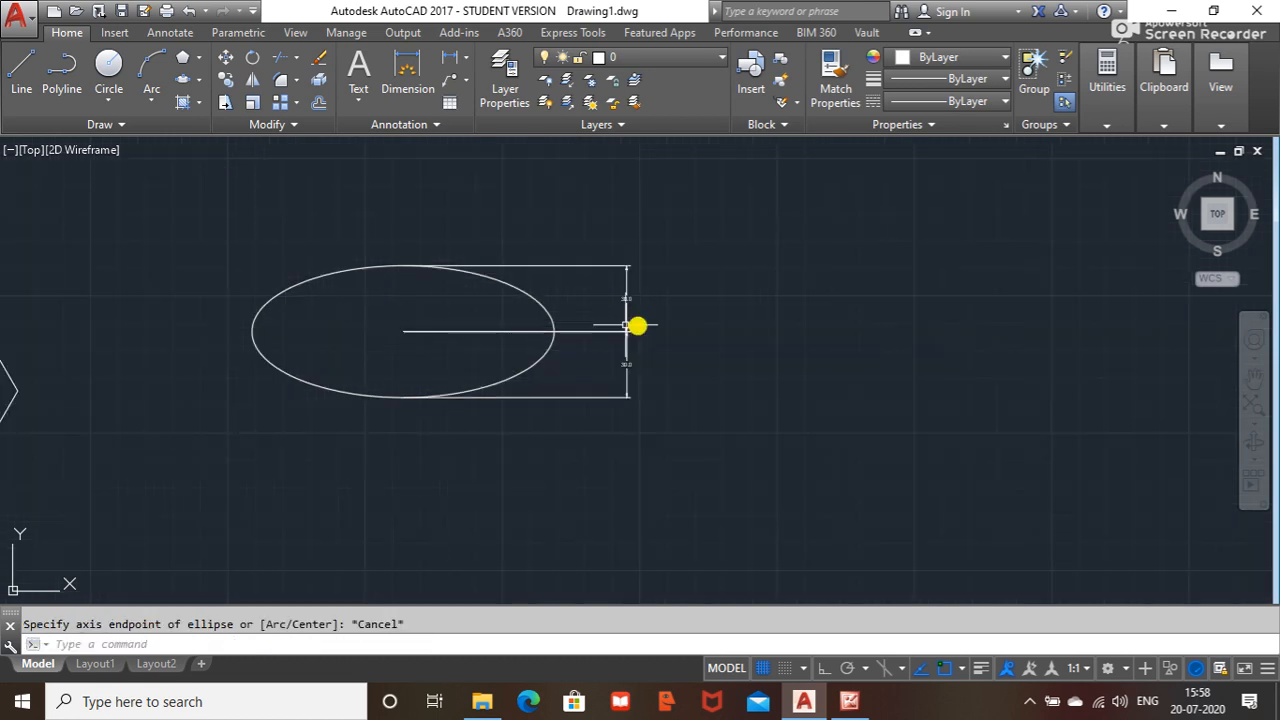
- Turn Ortho on and draw a horizontal line about 130 units long in the empty area below the ellipse
{"action": "scroll", "coordinate": [670, 325], "scroll_direction": "down", "scroll_amount": 2}
{"action": "left_click", "coordinate": [22, 68]}
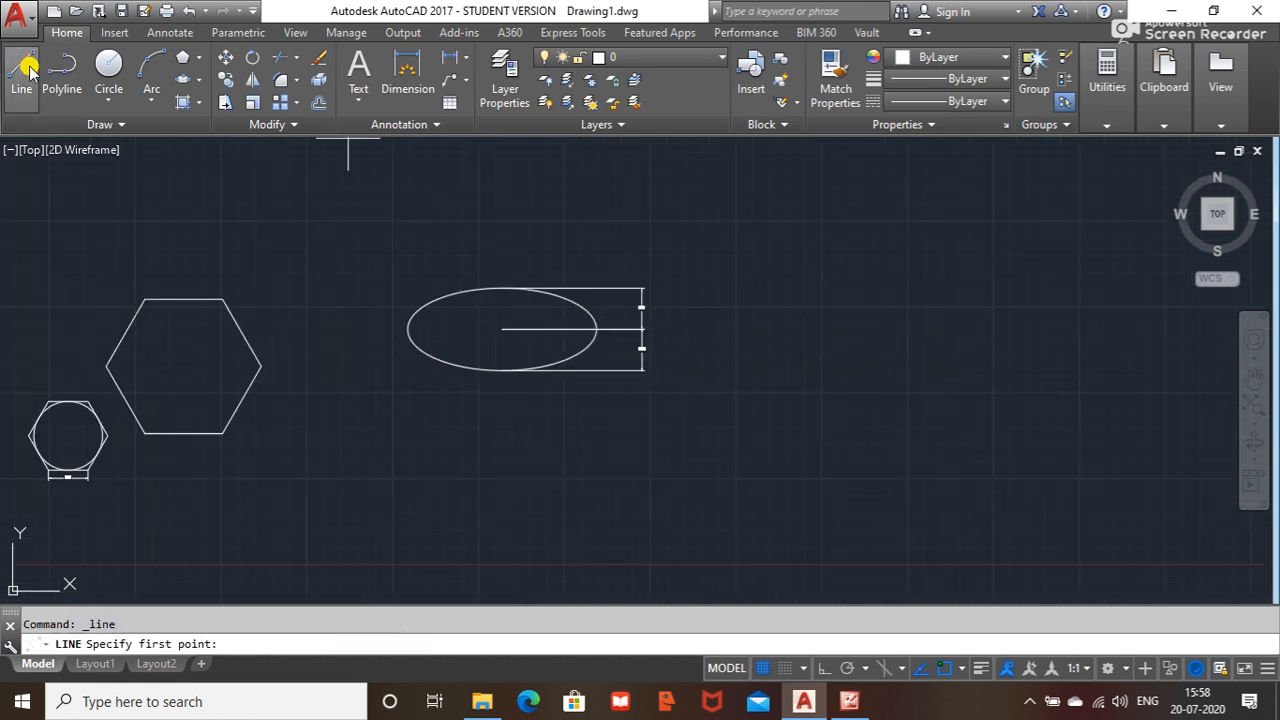
{"action": "left_click", "coordinate": [411, 457]}
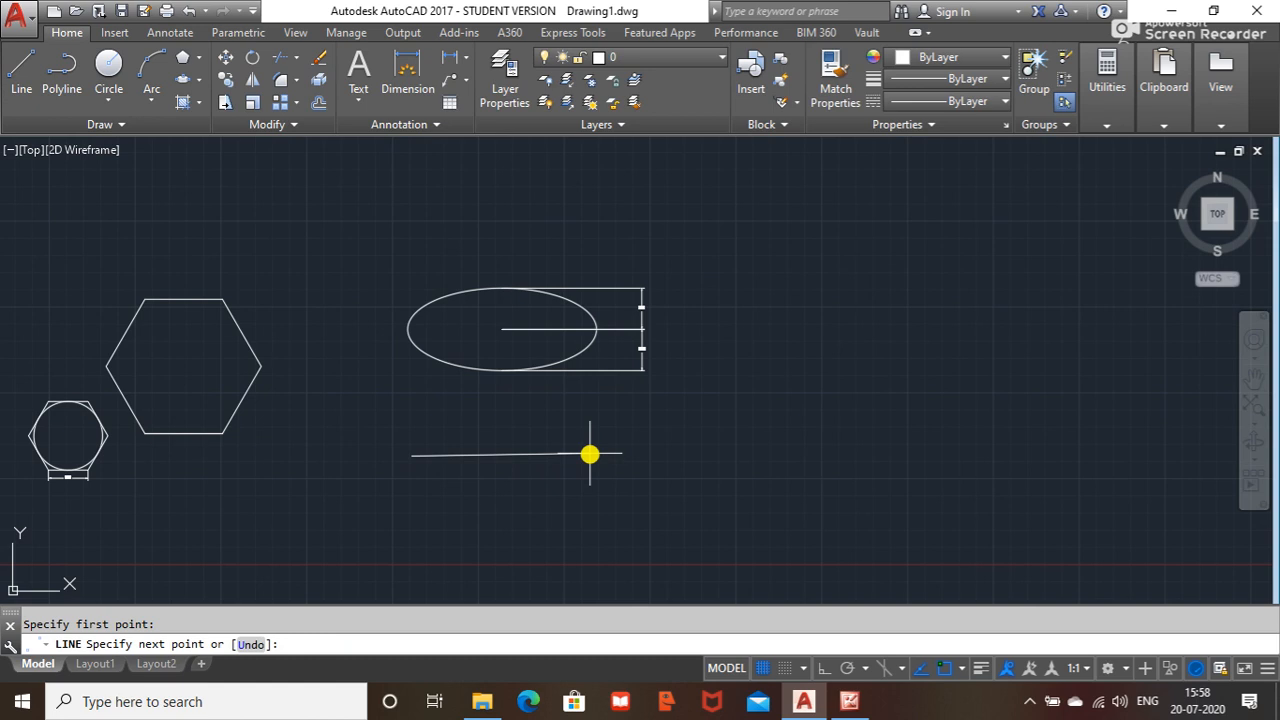
{"action": "key", "text": "F8"}
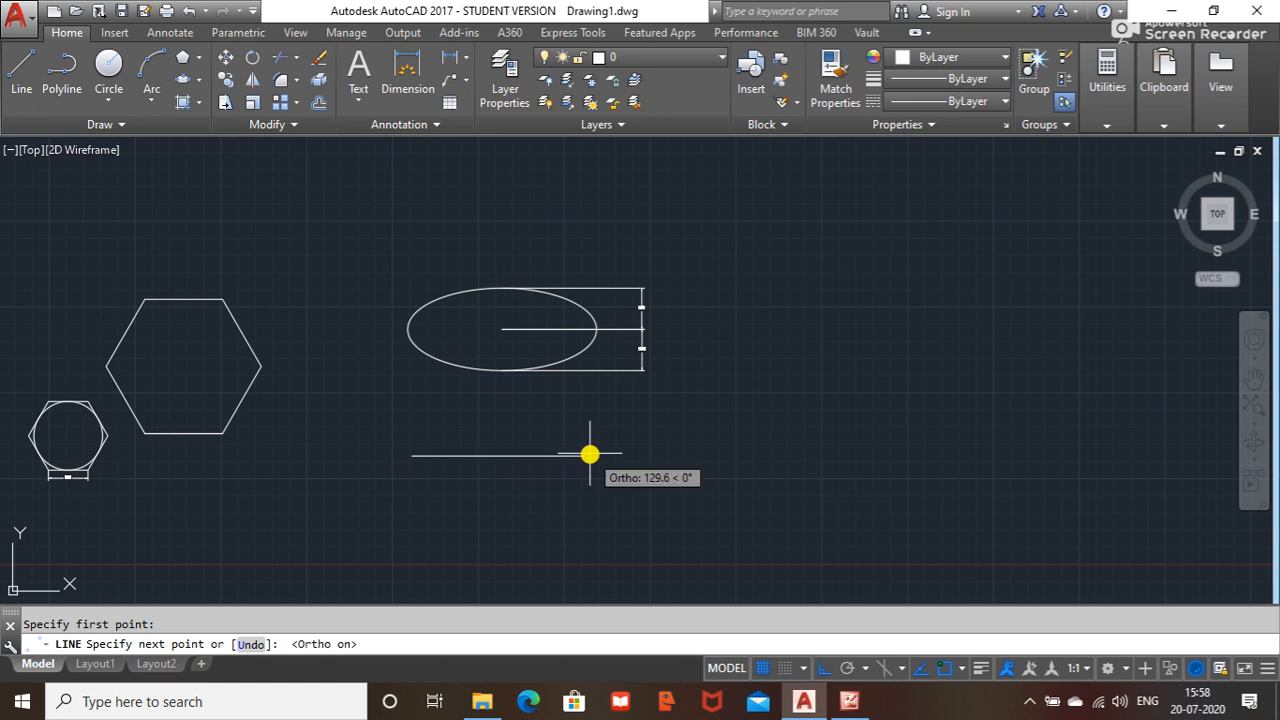
{"action": "left_click", "coordinate": [590, 455]}
{"action": "key", "text": "Escape"}
{"action": "scroll", "coordinate": [537, 471], "scroll_direction": "up", "scroll_amount": 2}
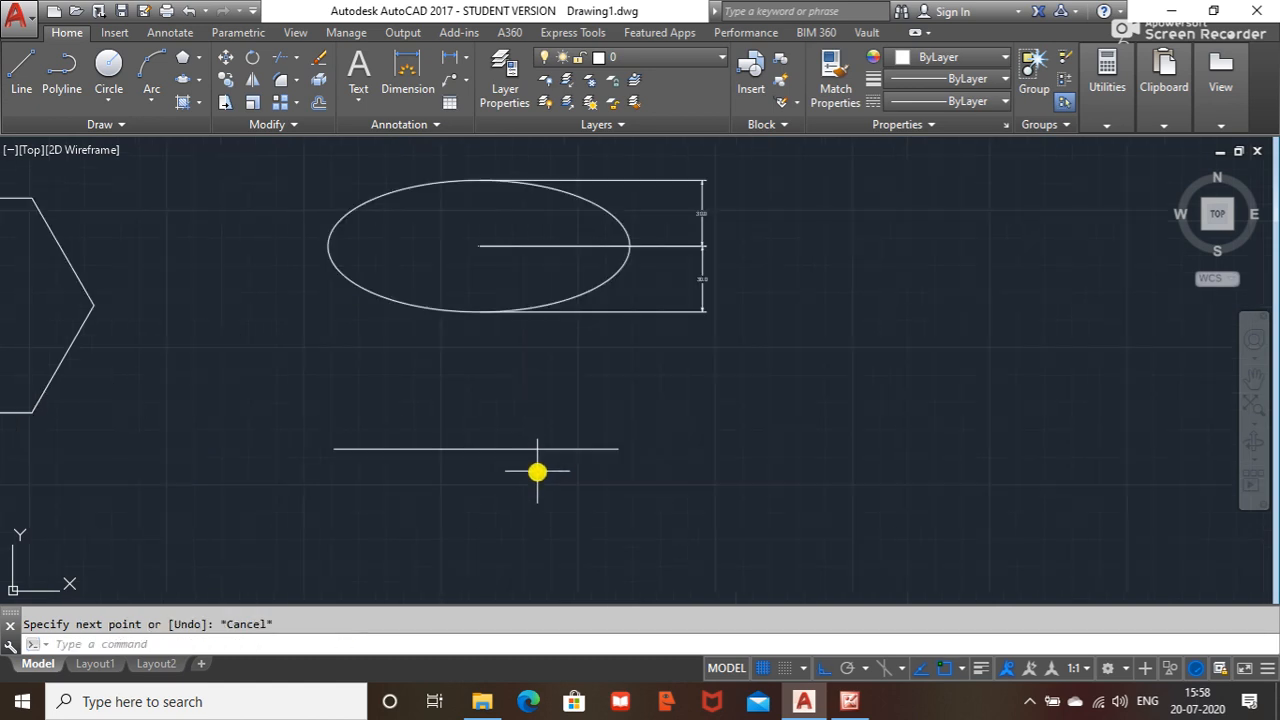
{"action": "scroll", "coordinate": [523, 468], "scroll_direction": "up", "scroll_amount": 3}
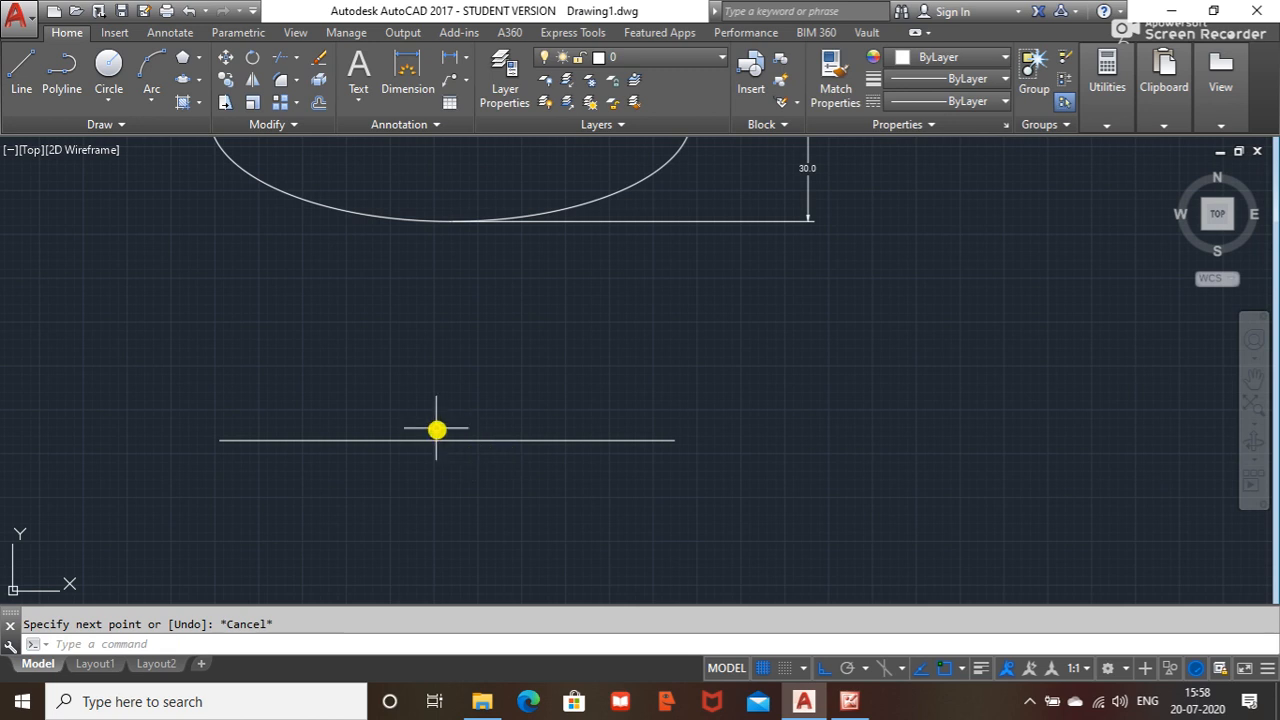
- Delete the freehand horizontal line and draw a 25-unit horizontal line in the same area
{"action": "left_click", "coordinate": [279, 440]}
{"action": "key", "text": "Delete"}
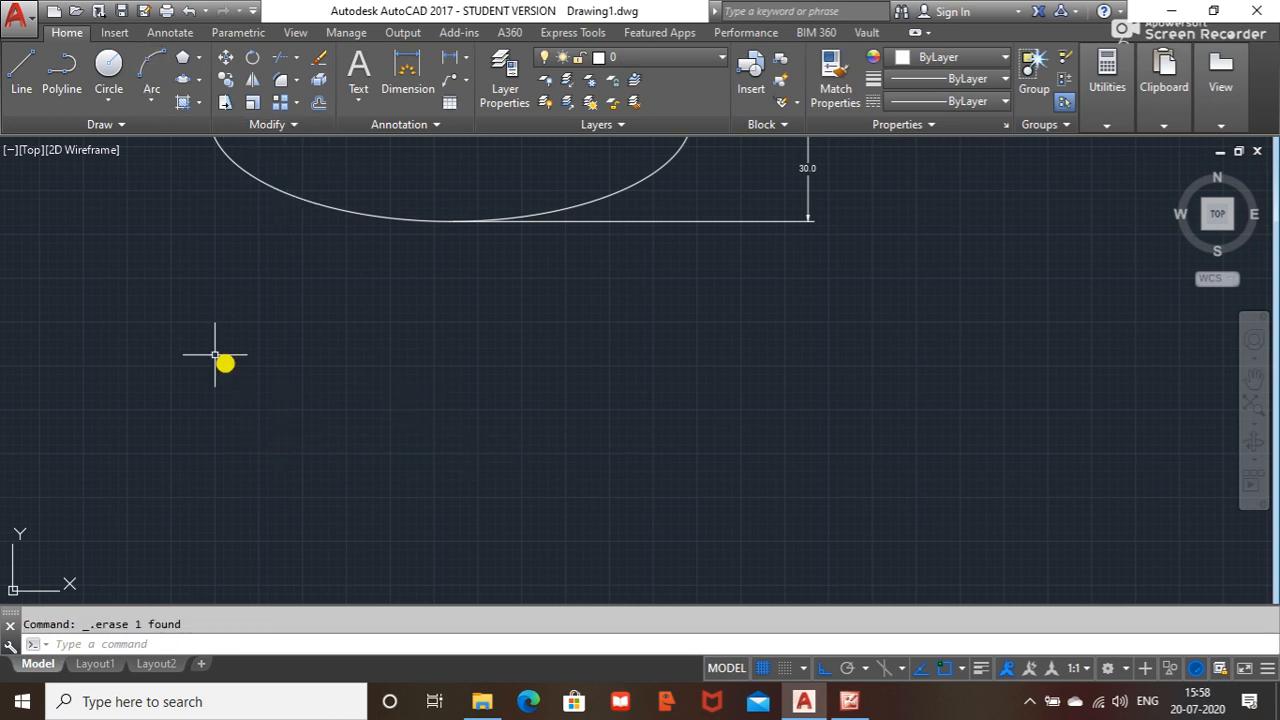
{"action": "left_click", "coordinate": [21, 70]}
{"action": "left_click", "coordinate": [357, 429]}
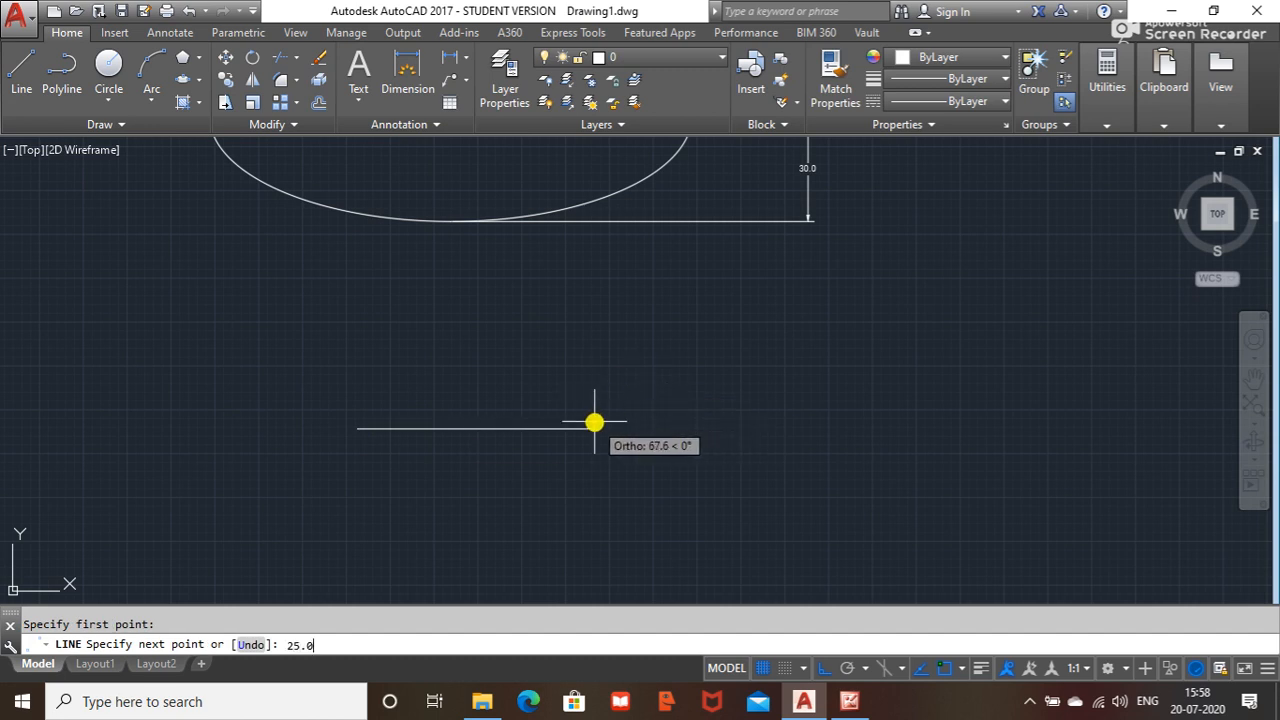
{"action": "key", "text": "Return"}
{"action": "key", "text": "Escape"}
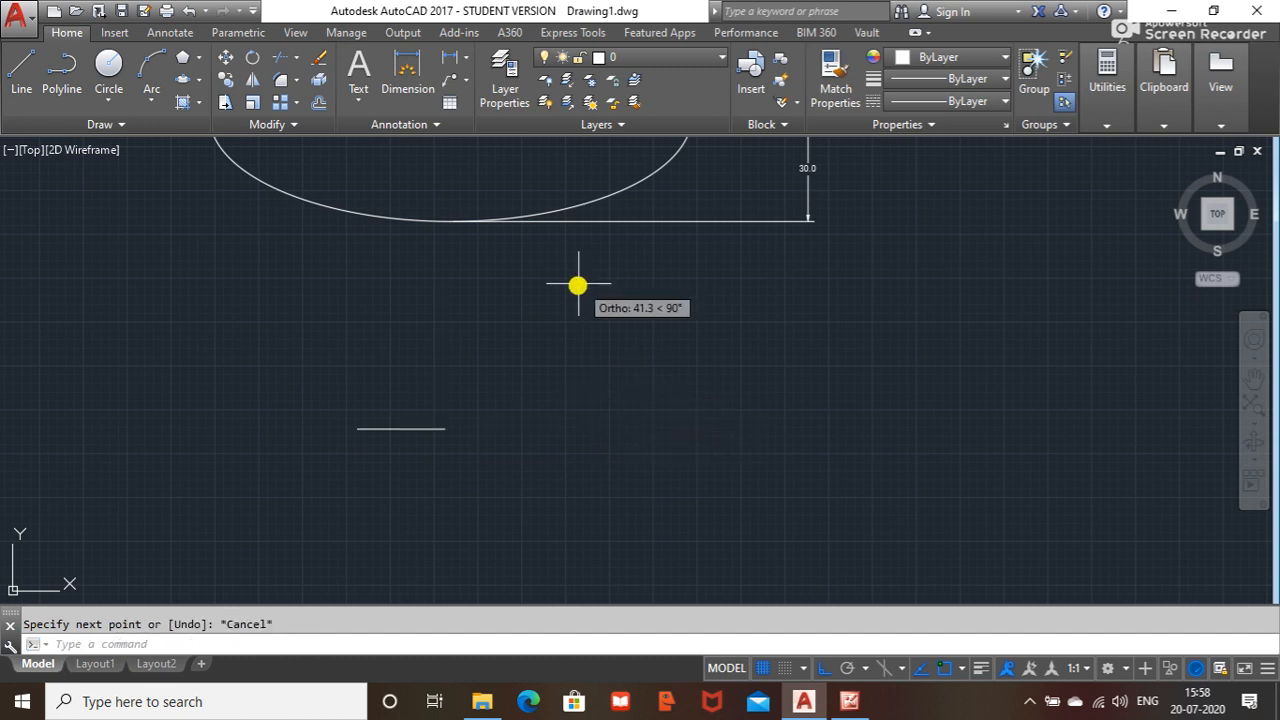
- Draw an elliptical arc with the 25-unit line as its first axis, other-axis distance 30, start angle 30 and end angle 0, turning Ortho off
{"action": "left_click", "coordinate": [199, 80]}
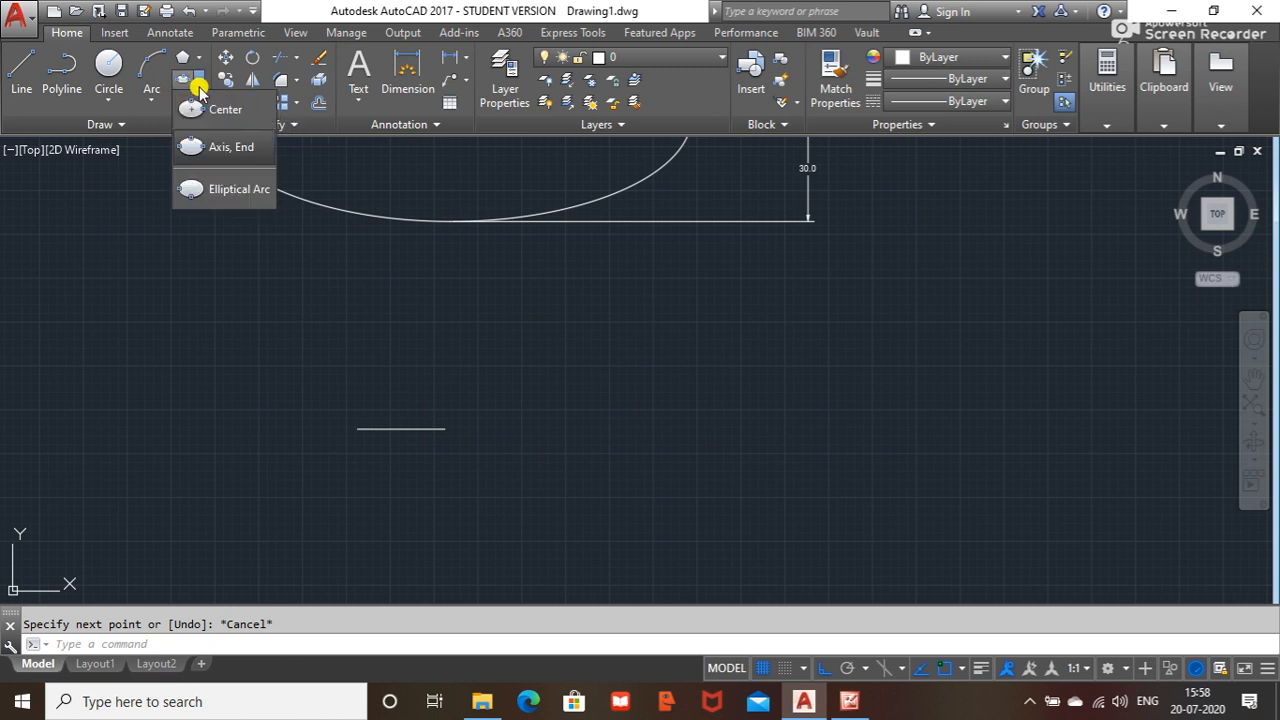
{"action": "left_click", "coordinate": [221, 149]}
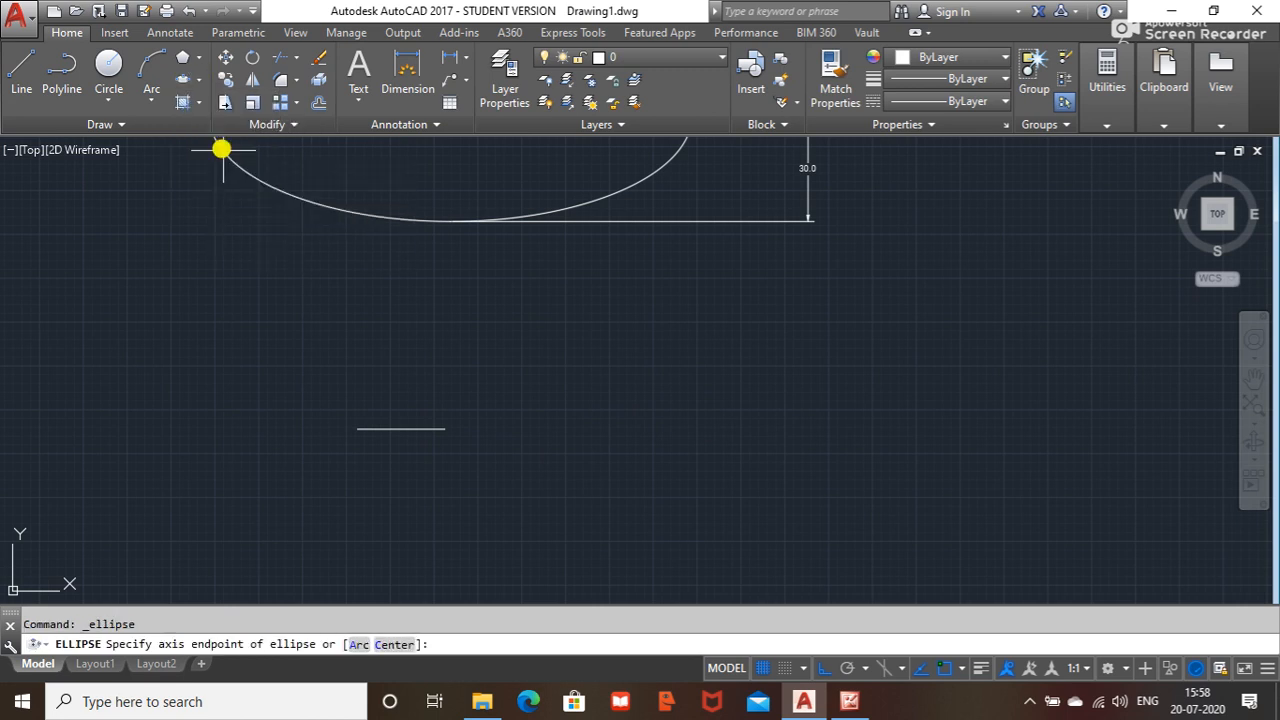
{"action": "left_click", "coordinate": [355, 644]}
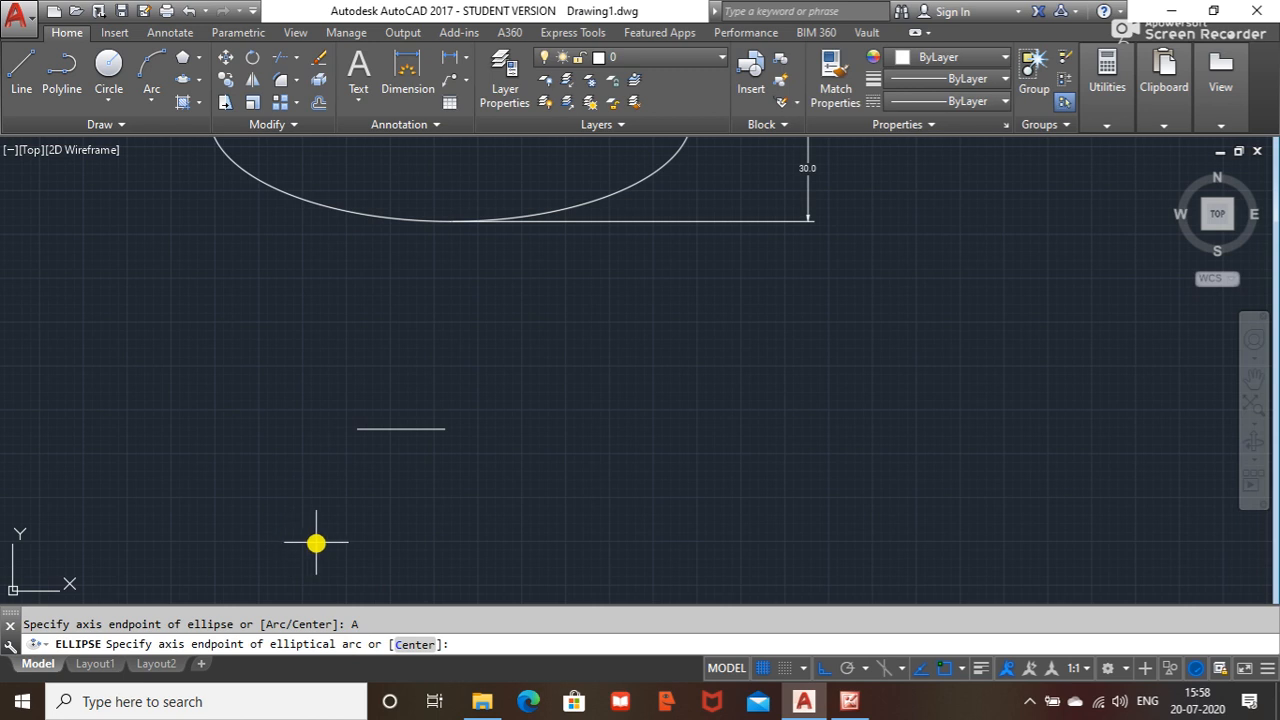
{"action": "left_click", "coordinate": [356, 429]}
{"action": "scroll", "coordinate": [334, 451], "scroll_direction": "up", "scroll_amount": 2}
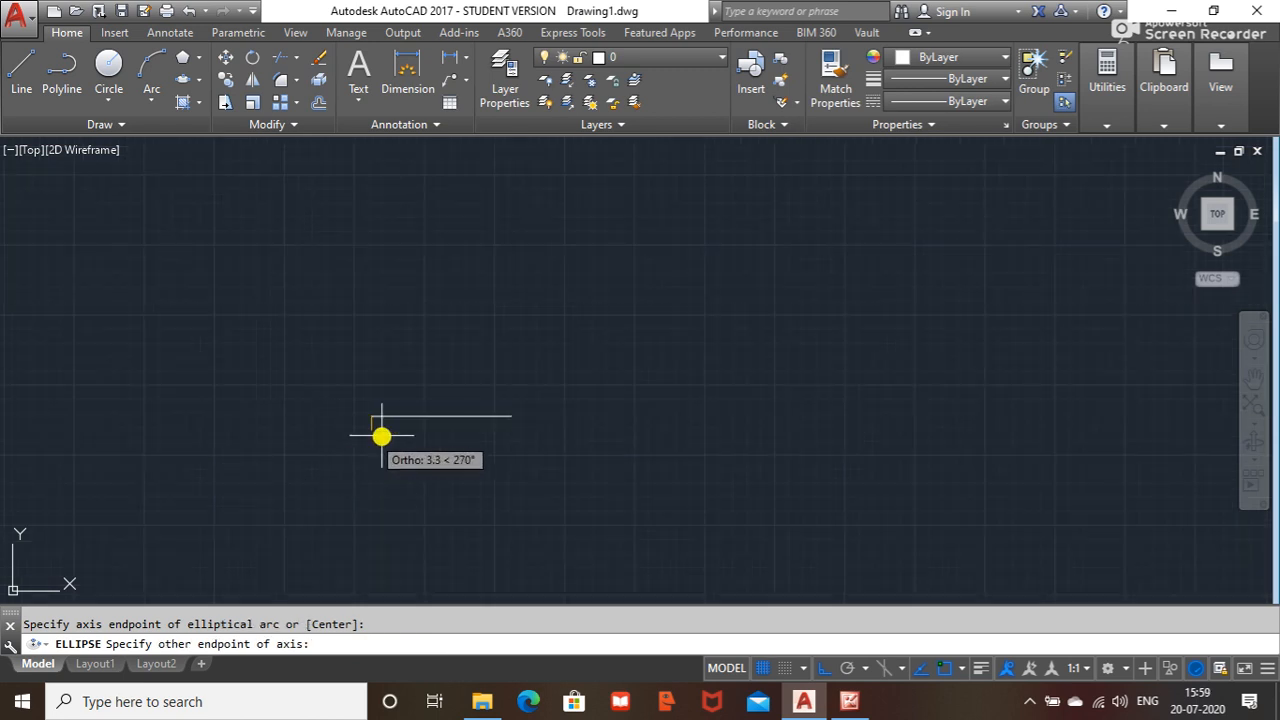
{"action": "scroll", "coordinate": [390, 437], "scroll_direction": "up", "scroll_amount": 1}
{"action": "left_click", "coordinate": [584, 406]}
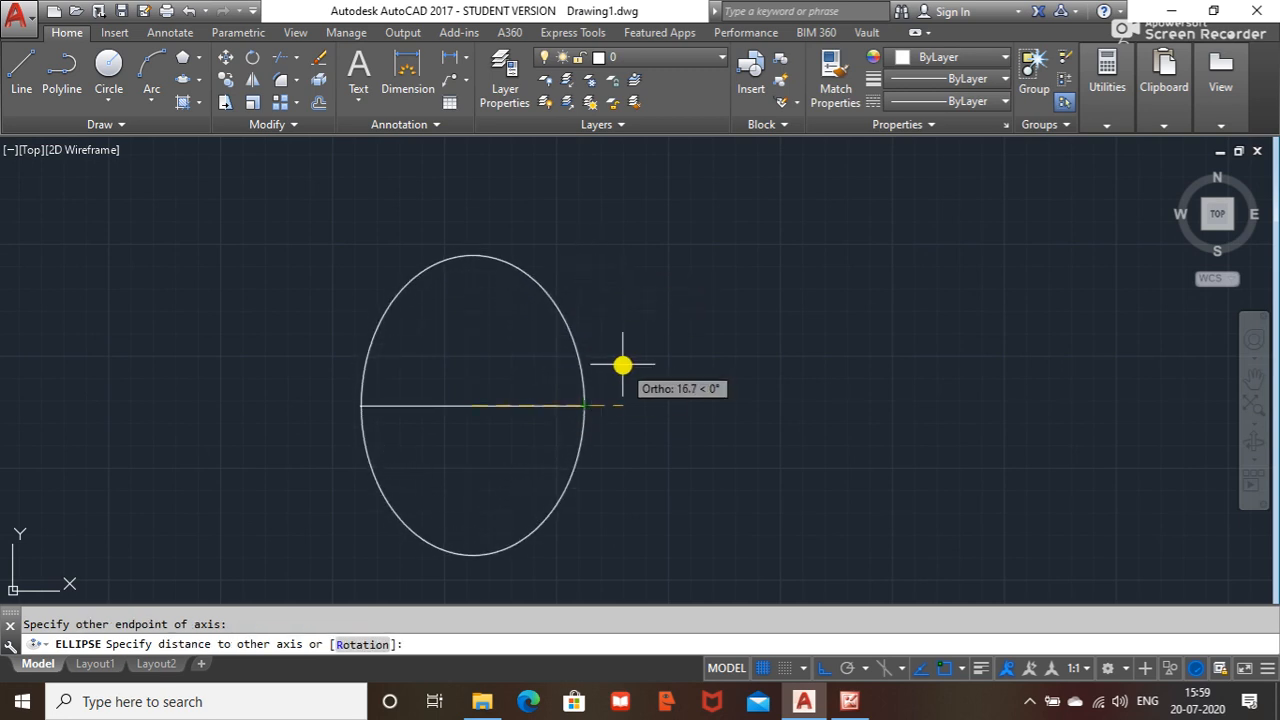
{"action": "key", "text": "F8"}
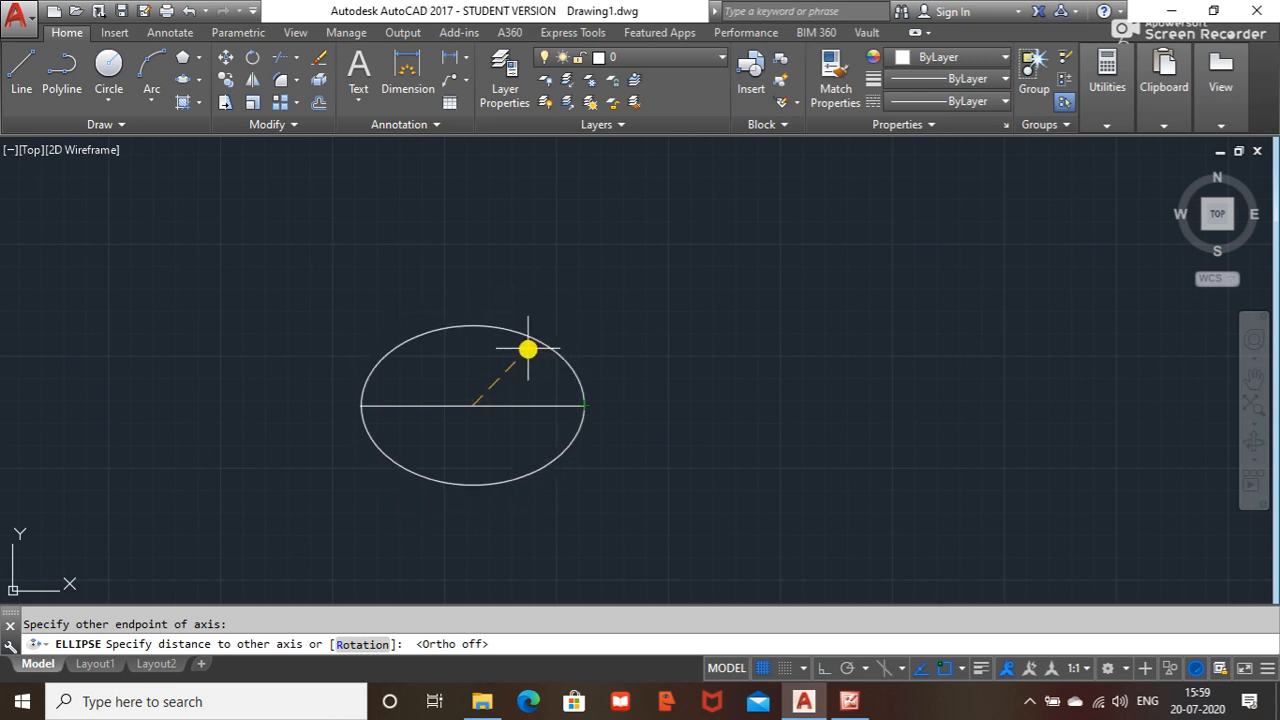
{"action": "key", "text": "Return"}
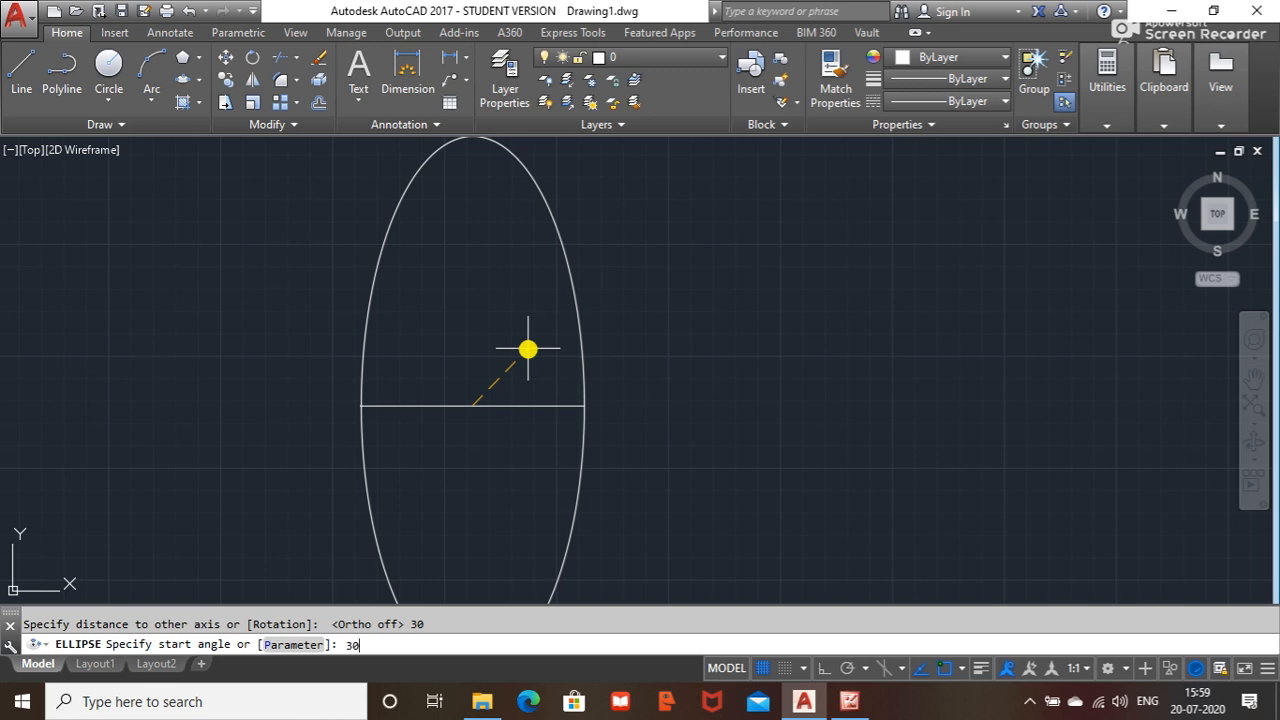
{"action": "key", "text": "Return"}
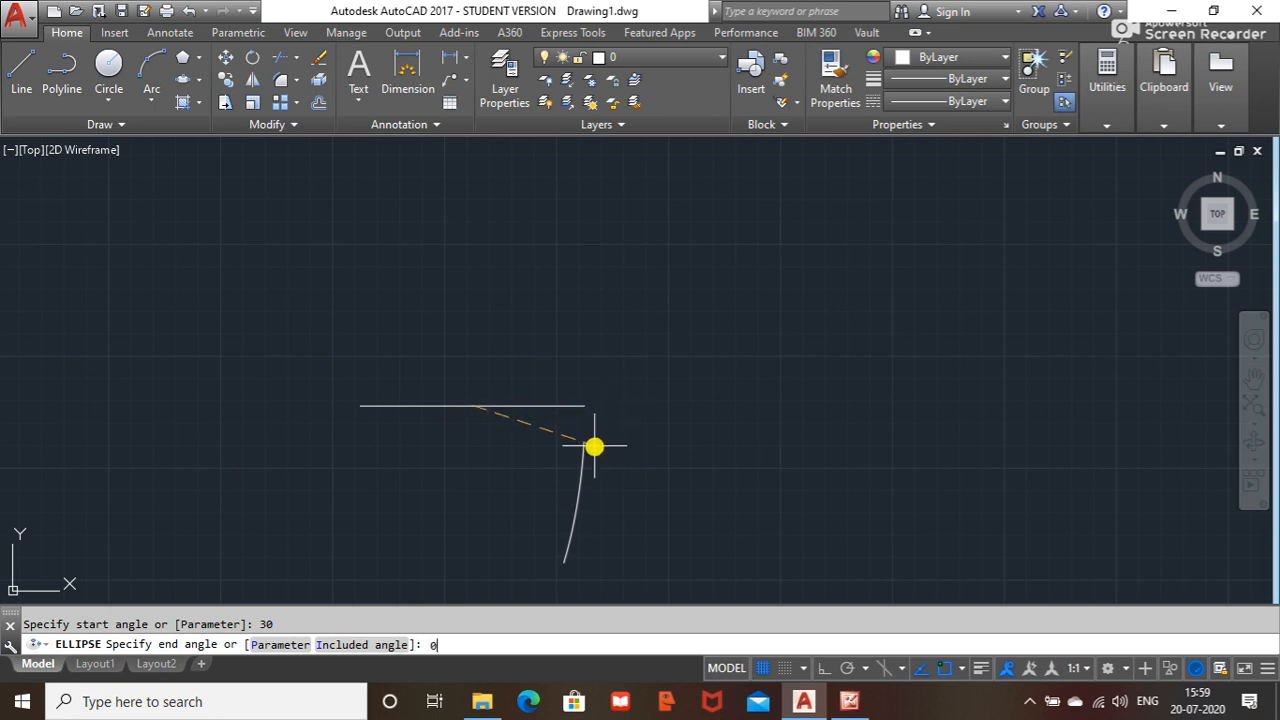
{"action": "key", "text": "Return"}
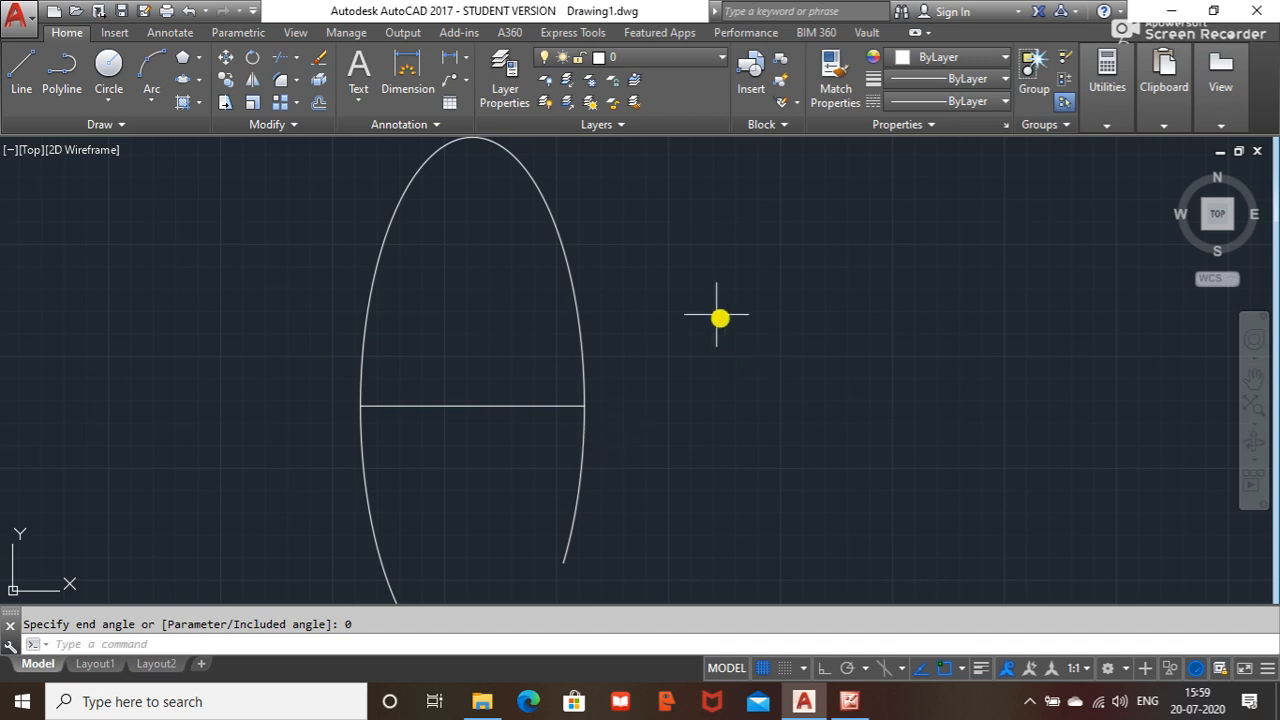
- Inspect the elliptical arc's open section and undo the arc, leaving only the 25-unit line
{"action": "scroll", "coordinate": [667, 265], "scroll_direction": "down", "scroll_amount": 2}
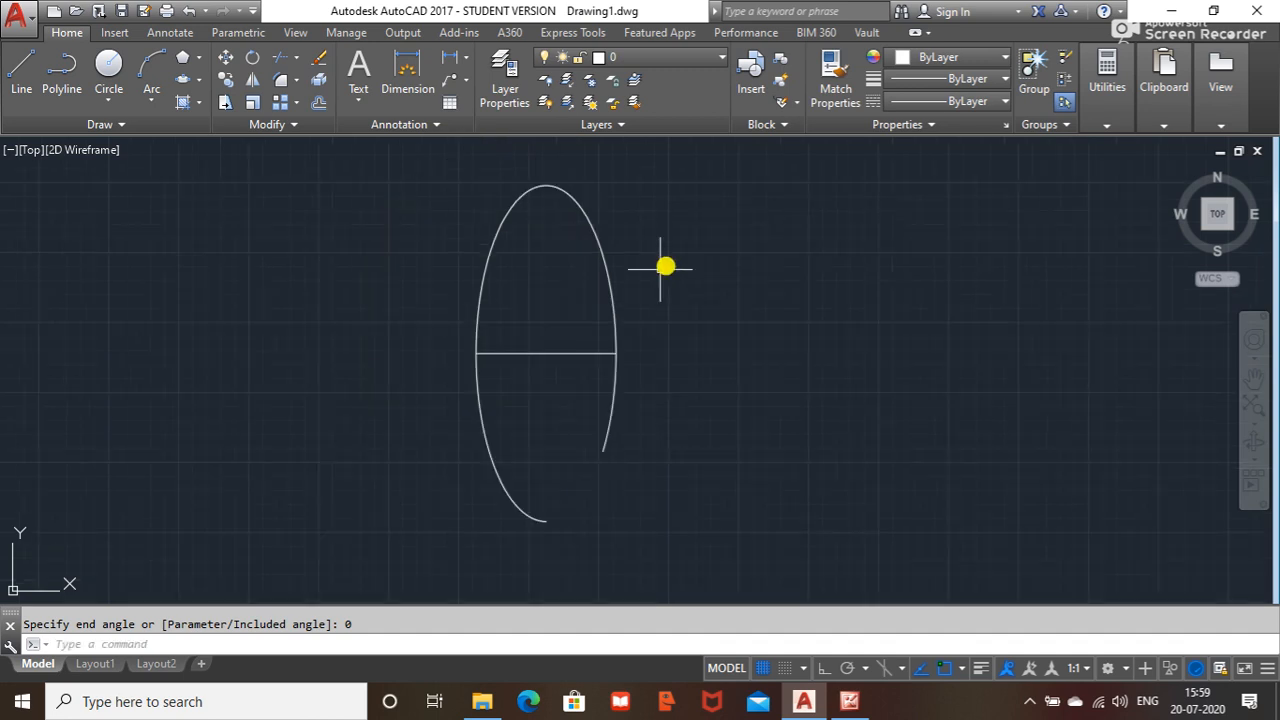
{"action": "left_click", "coordinate": [538, 520]}
{"action": "left_click", "coordinate": [496, 525]}
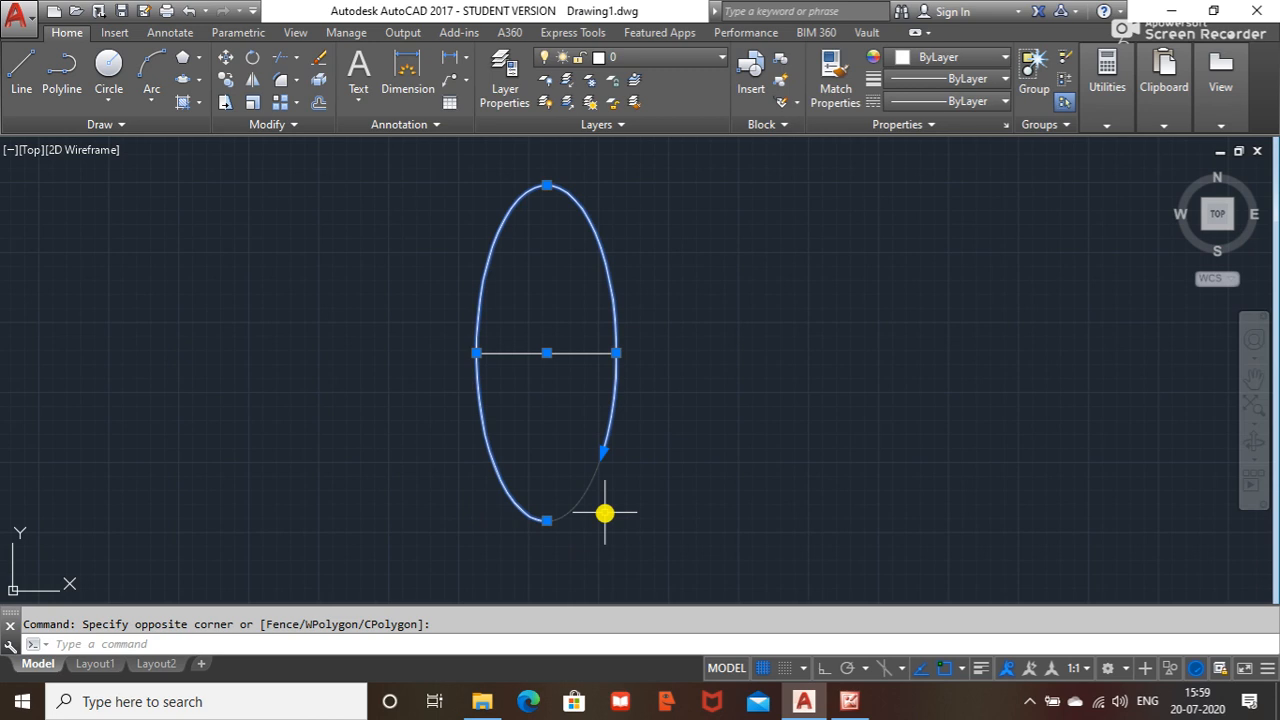
{"action": "scroll", "coordinate": [604, 513], "scroll_direction": "up", "scroll_amount": 2}
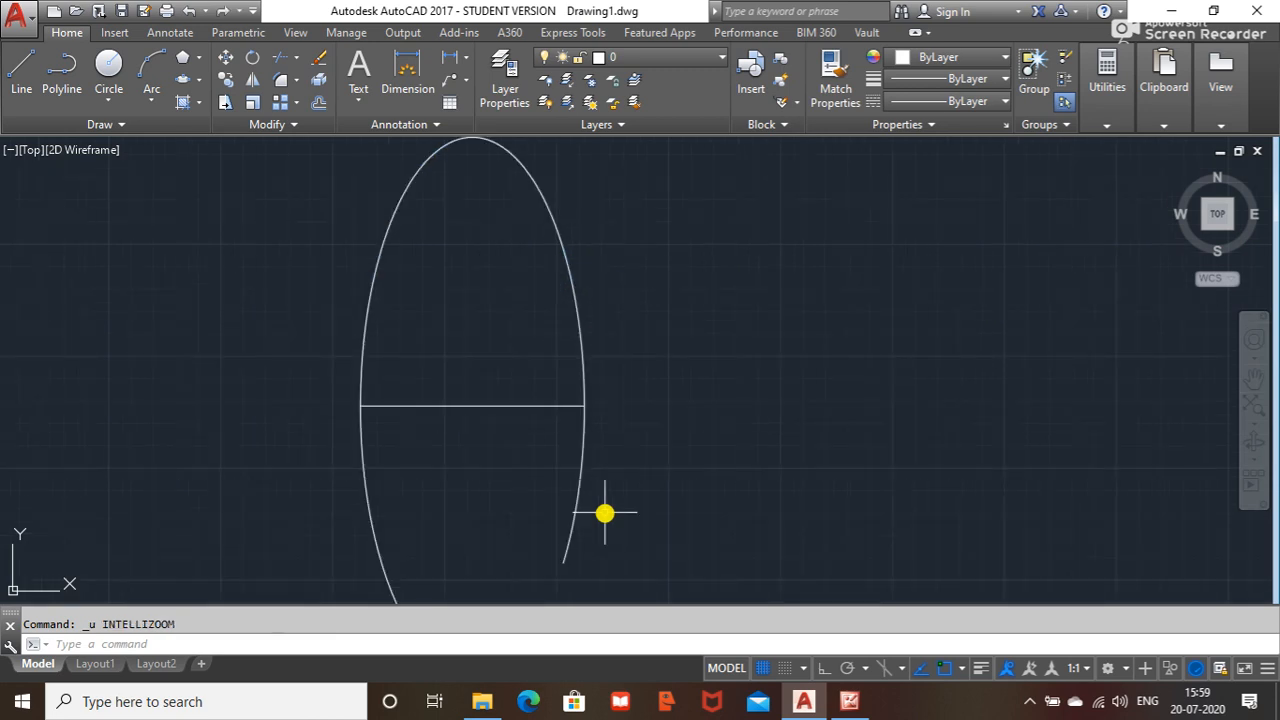
{"action": "key", "text": "ctrl+z"}
{"action": "key", "text": "ctrl+z"}
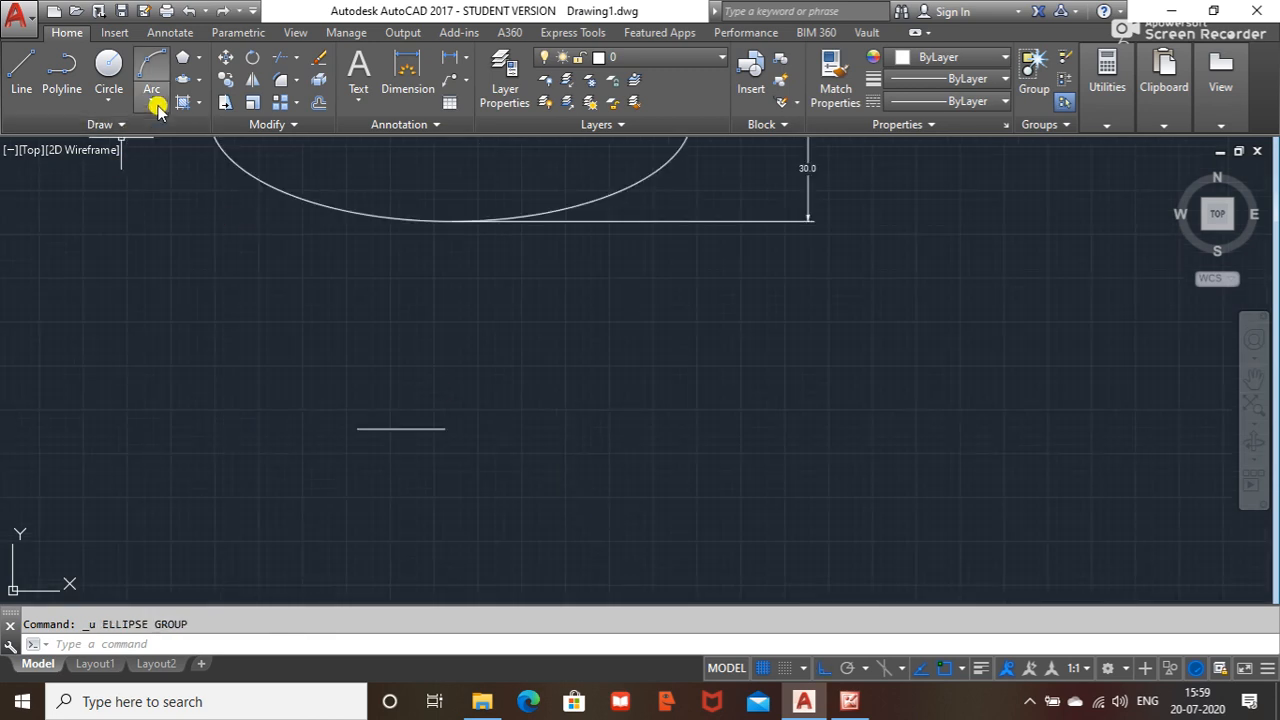
- Start an elliptical arc with the 25-unit line's endpoints as its first axis and a distance of 30 to the other axis
{"action": "left_click", "coordinate": [198, 79]}
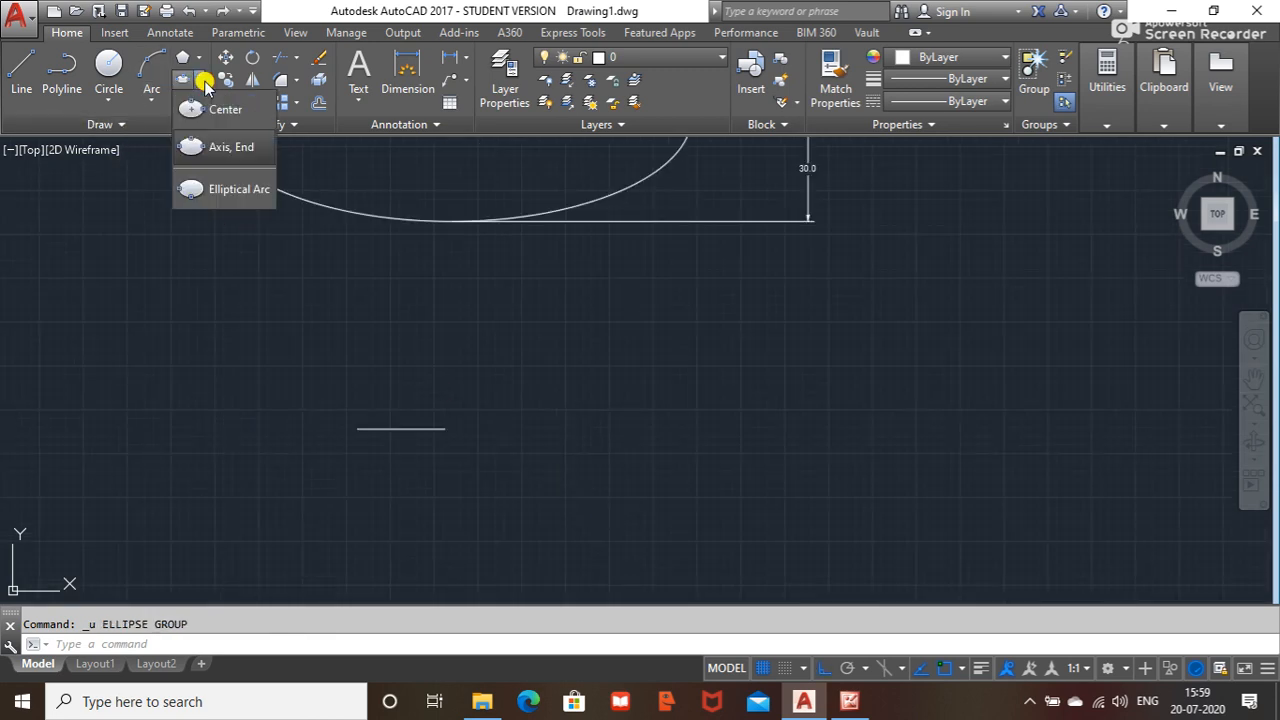
{"action": "left_click", "coordinate": [238, 148]}
{"action": "scroll", "coordinate": [300, 480], "scroll_direction": "up", "scroll_amount": 1}
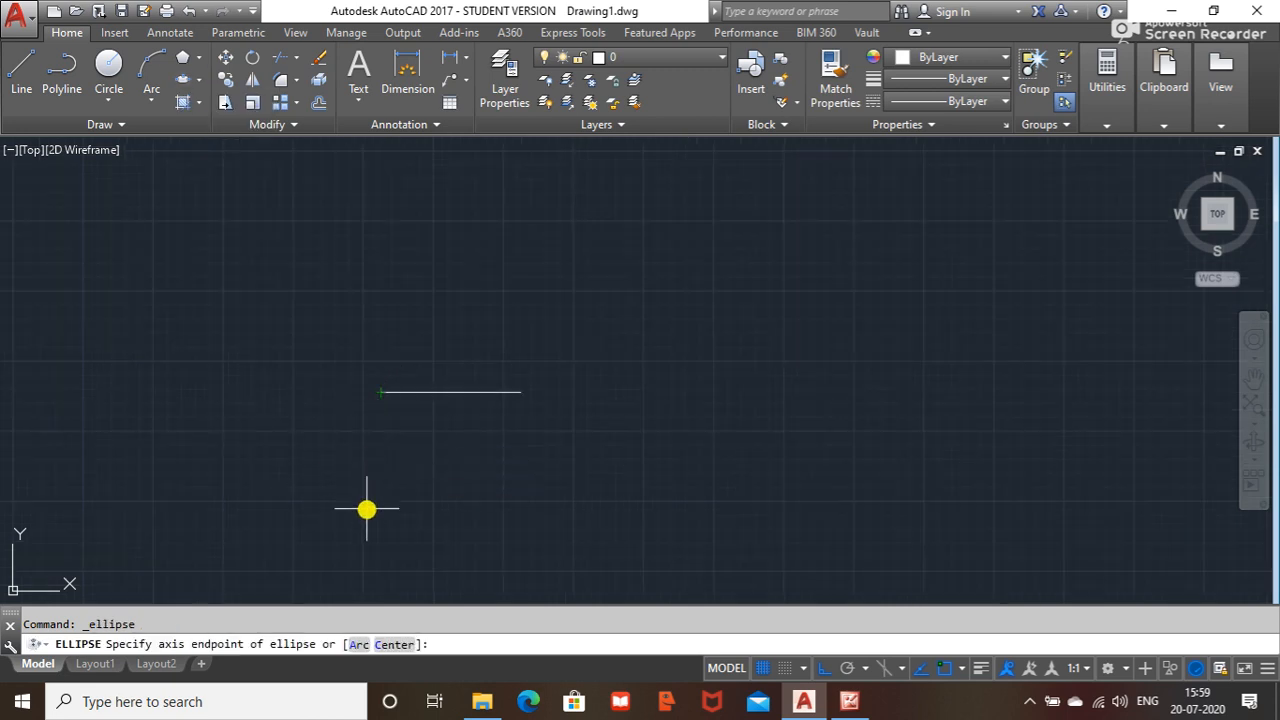
{"action": "key", "text": "Return"}
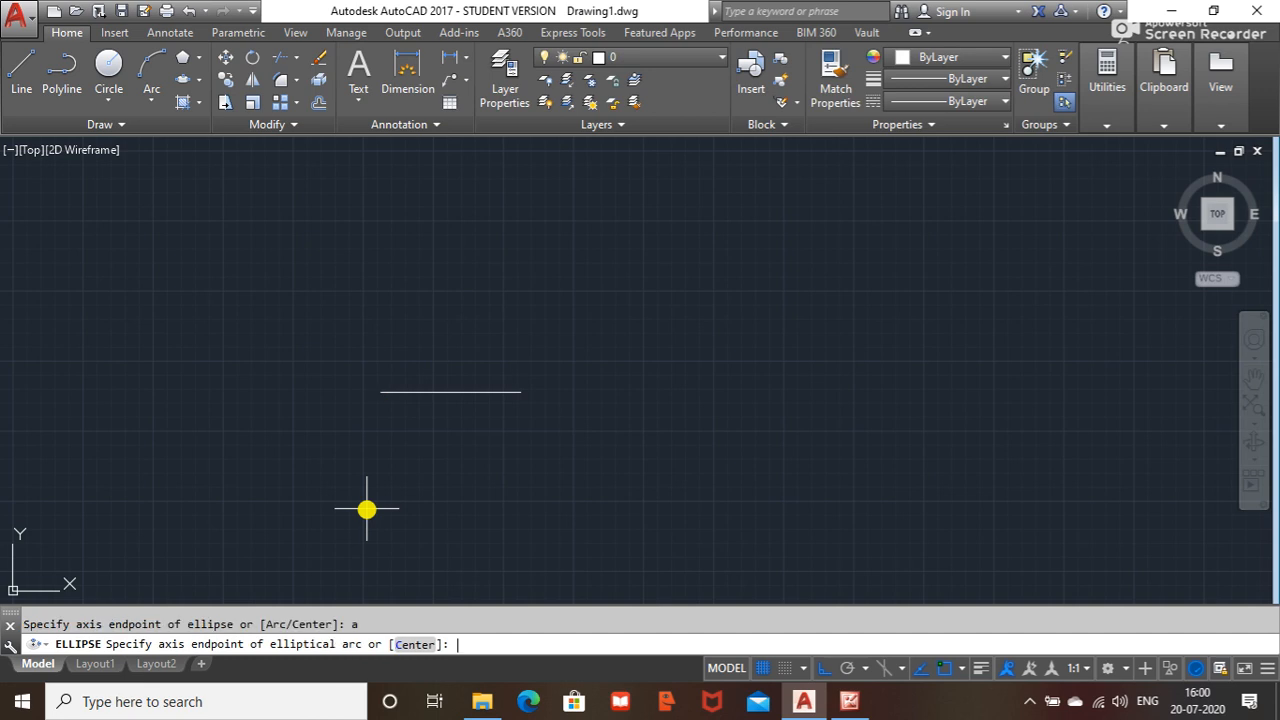
{"action": "left_click", "coordinate": [384, 393]}
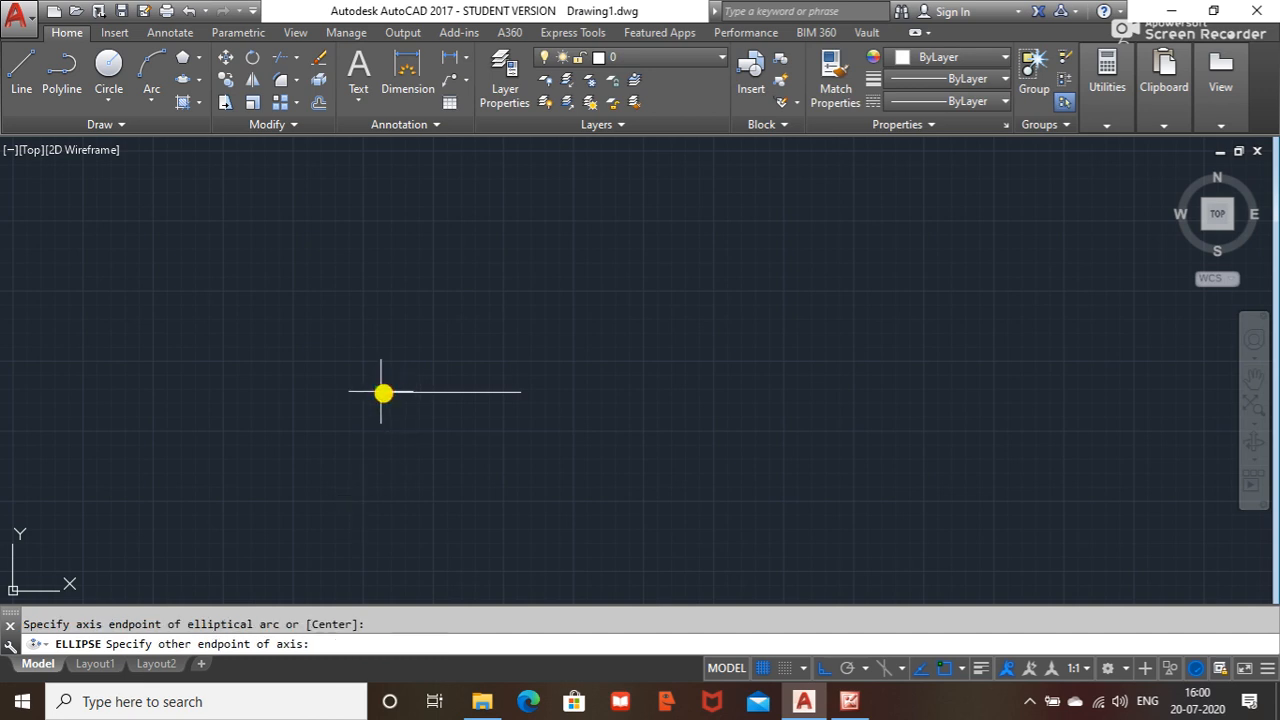
{"action": "left_click", "coordinate": [520, 392]}
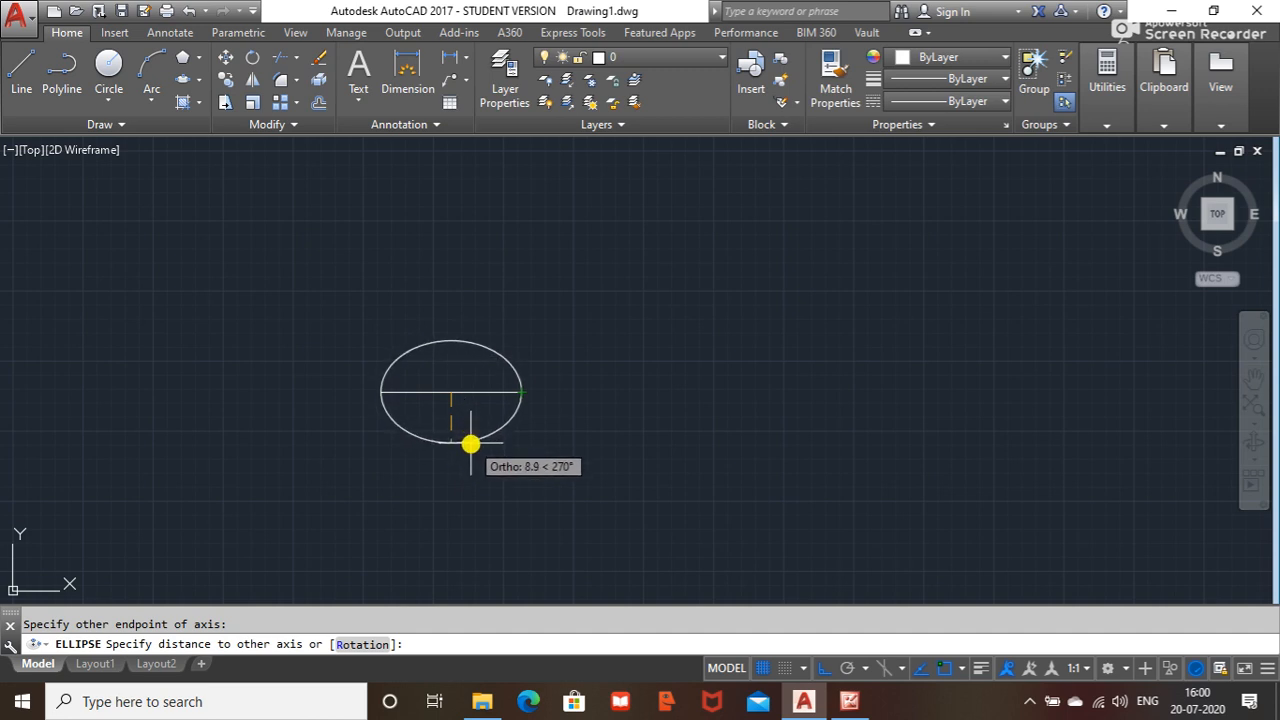
{"action": "type", "text": "3"}
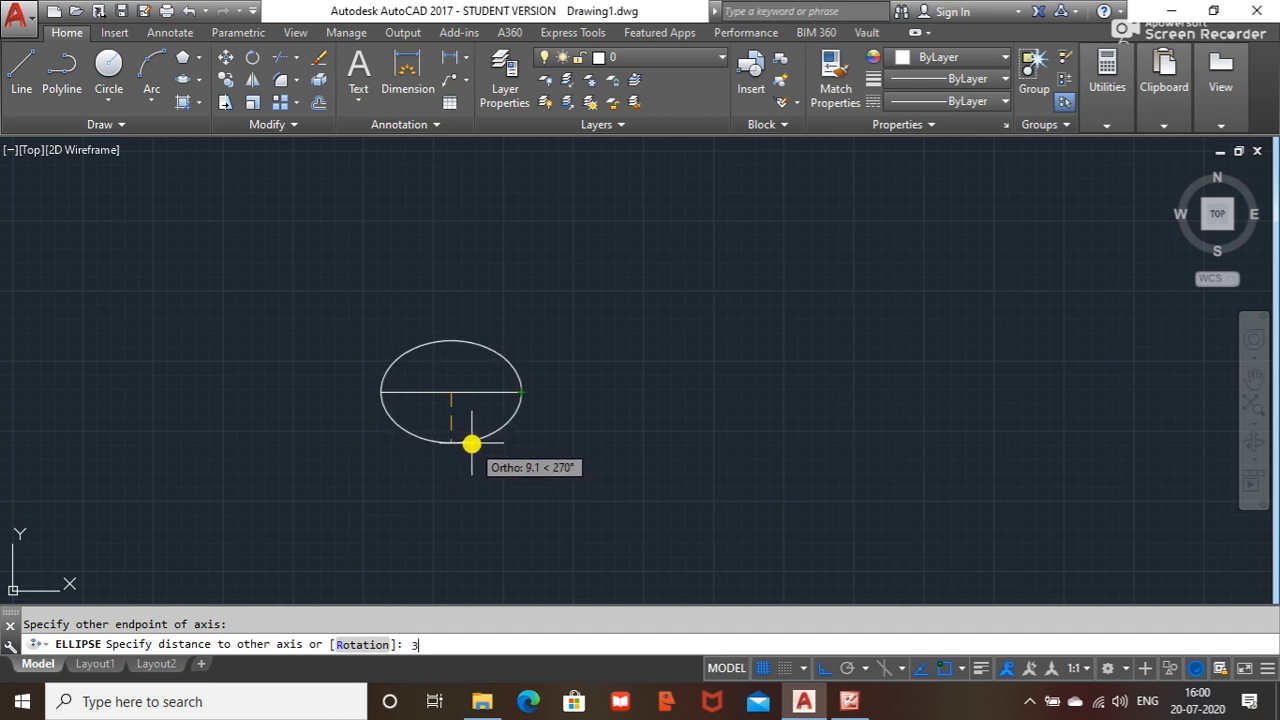
{"action": "type", "text": "0"}
{"action": "key", "text": "Return"}
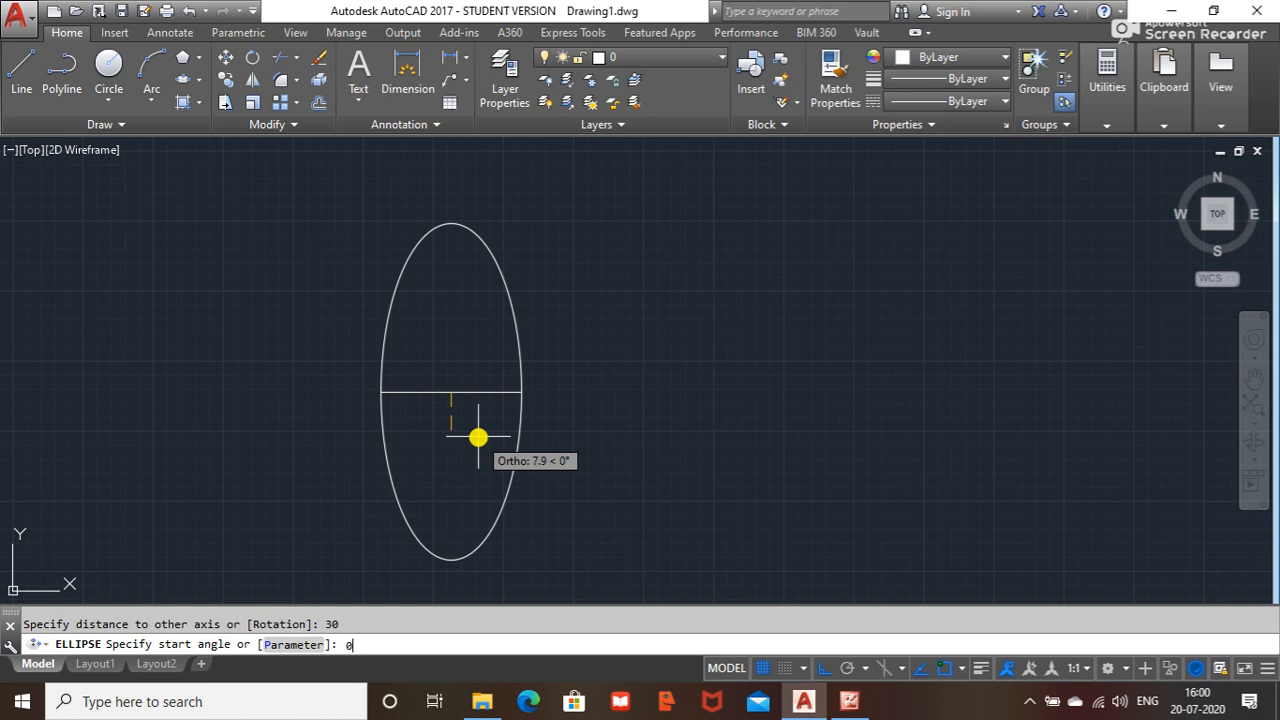
- Finish the elliptical arc with a start angle of 0 and an end angle of 30
{"action": "type", "text": "0"}
{"action": "key", "text": "Return"}
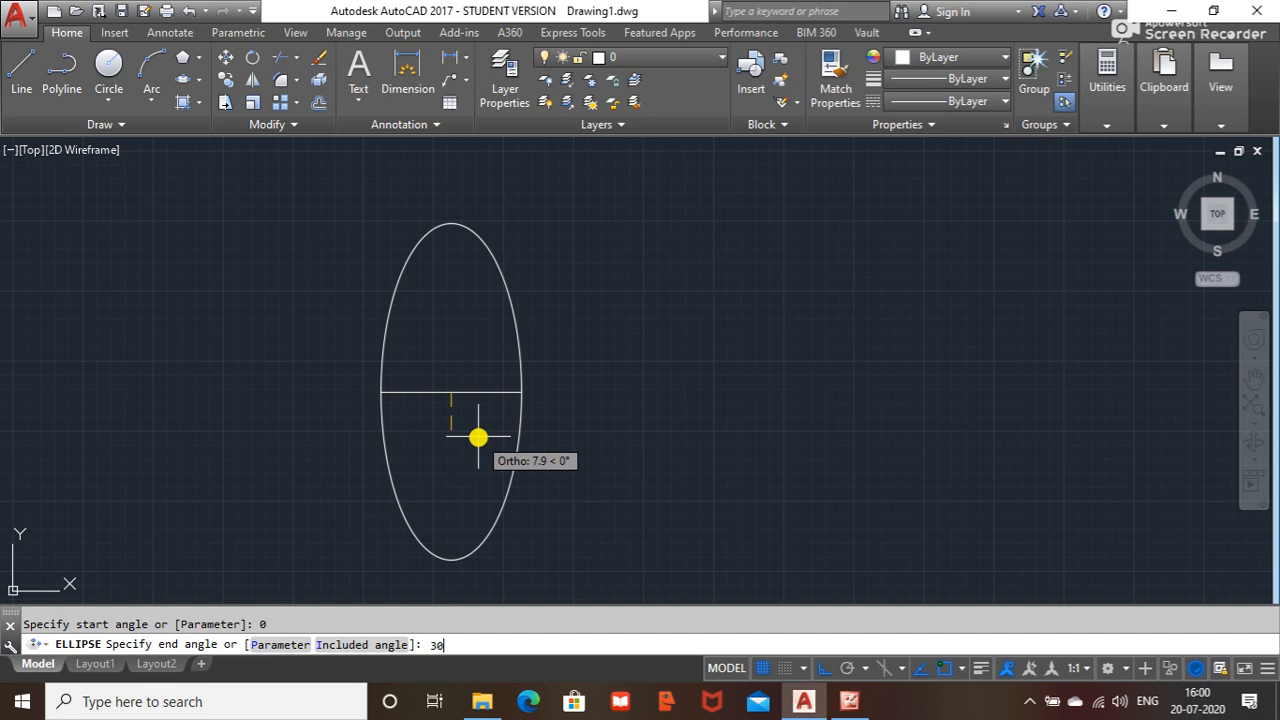
{"action": "type", "text": "30"}
{"action": "key", "text": "Return"}
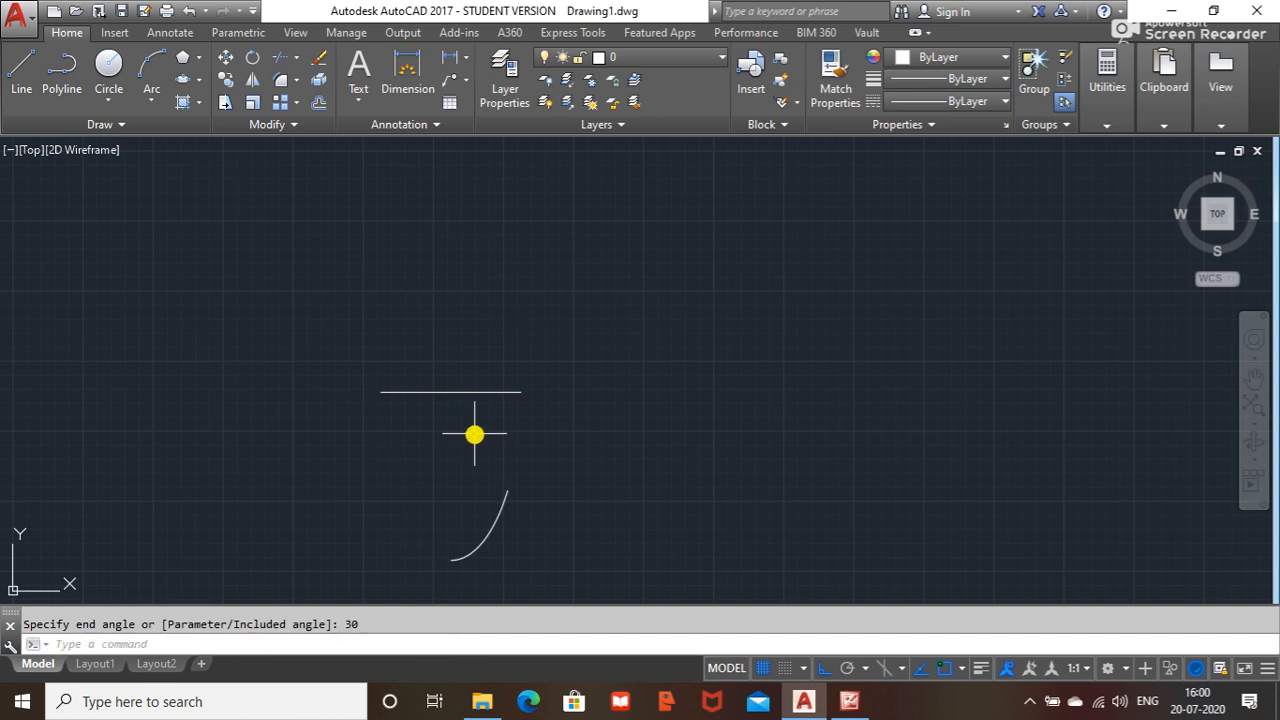
{"action": "key", "text": "Escape"}
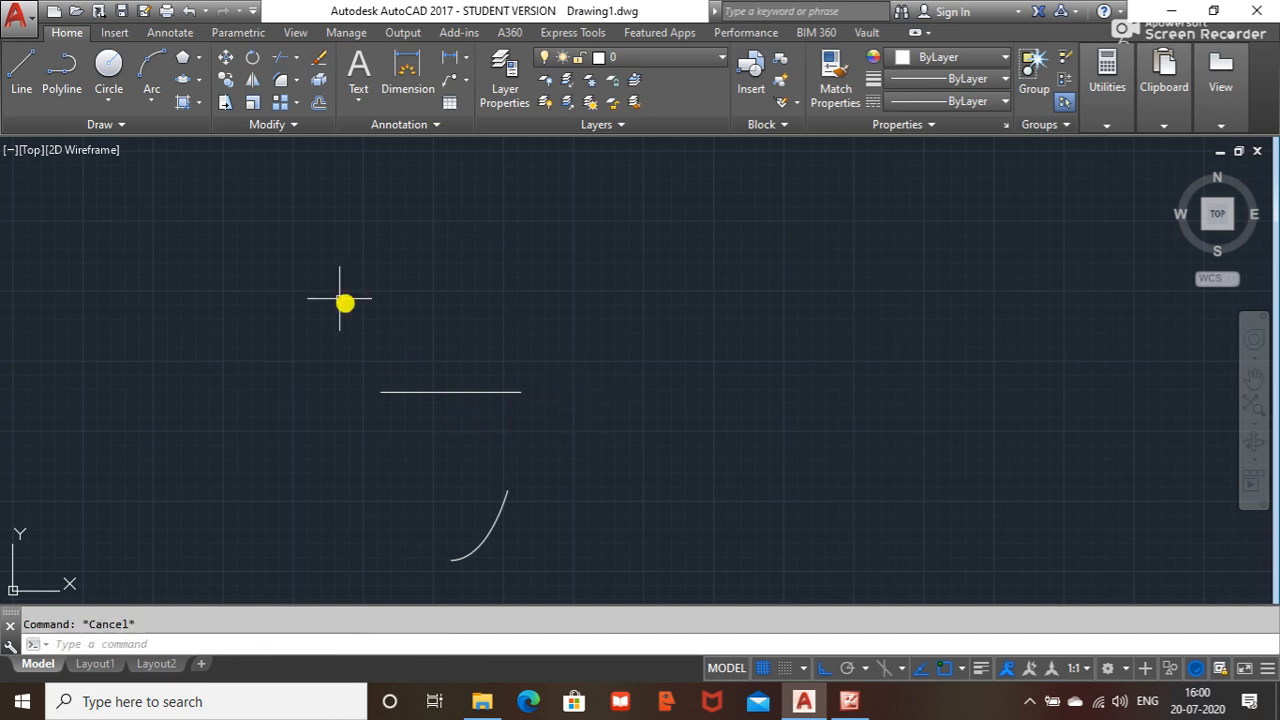
- Draw two lines connecting the elliptical arc's lower and upper ends to the midpoint of the 25-unit horizontal line
{"action": "left_click", "coordinate": [20, 72]}
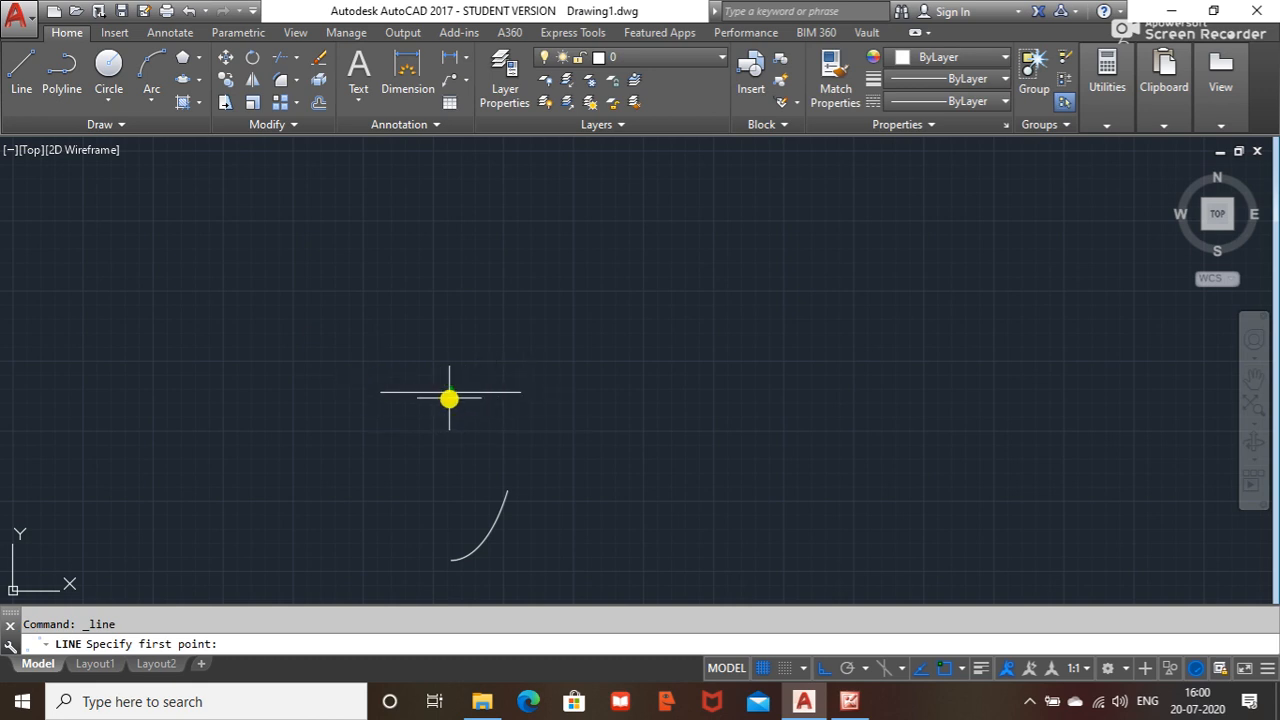
{"action": "left_click", "coordinate": [454, 562]}
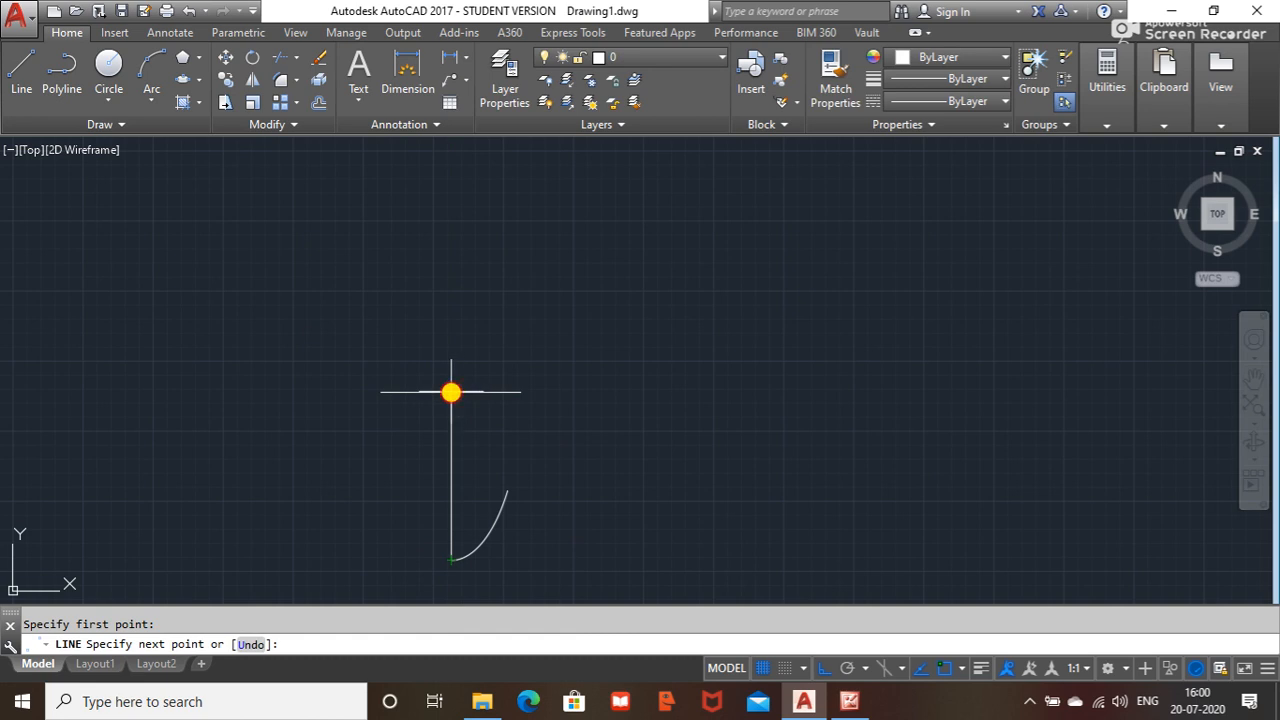
{"action": "left_click", "coordinate": [451, 392]}
{"action": "key", "text": "Escape"}
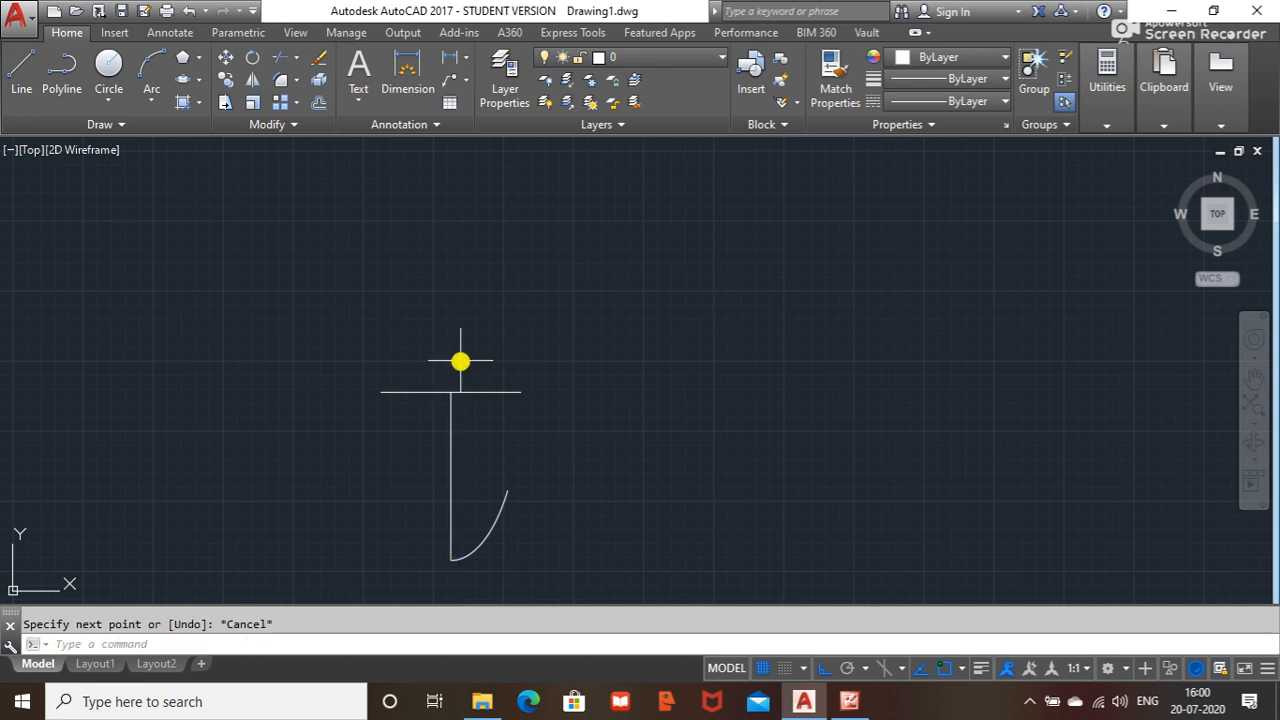
{"action": "left_click", "coordinate": [31, 70]}
{"action": "left_click", "coordinate": [451, 390]}
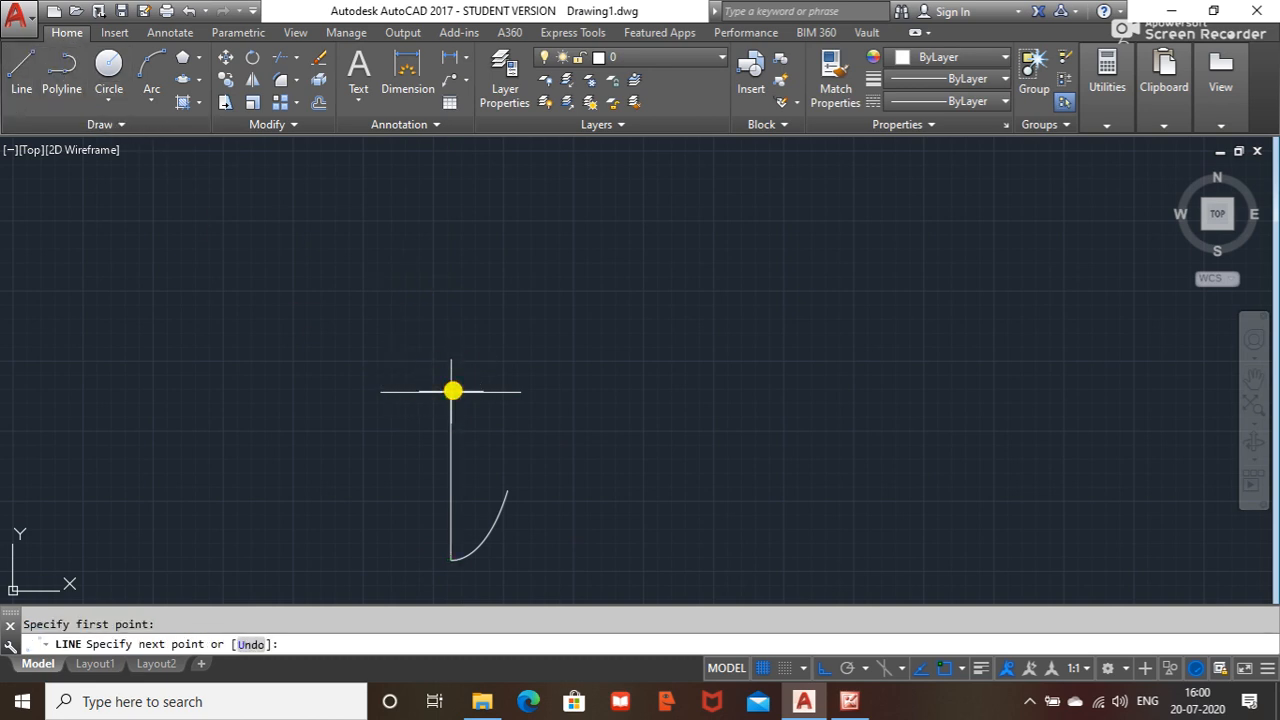
{"action": "left_click", "coordinate": [509, 489]}
{"action": "key", "text": "Escape"}
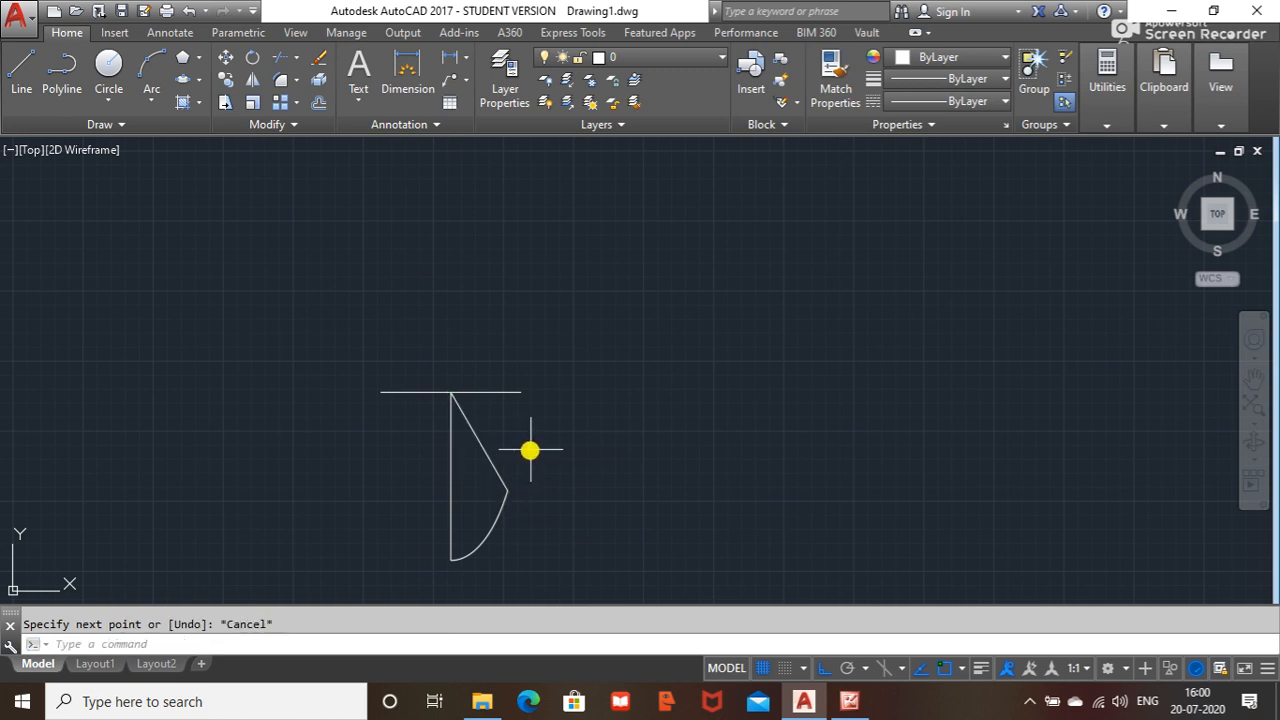
- Add an angular dimension between the vertical line and the slanted line, placing it below the elliptical arc
{"action": "left_click", "coordinate": [463, 58]}
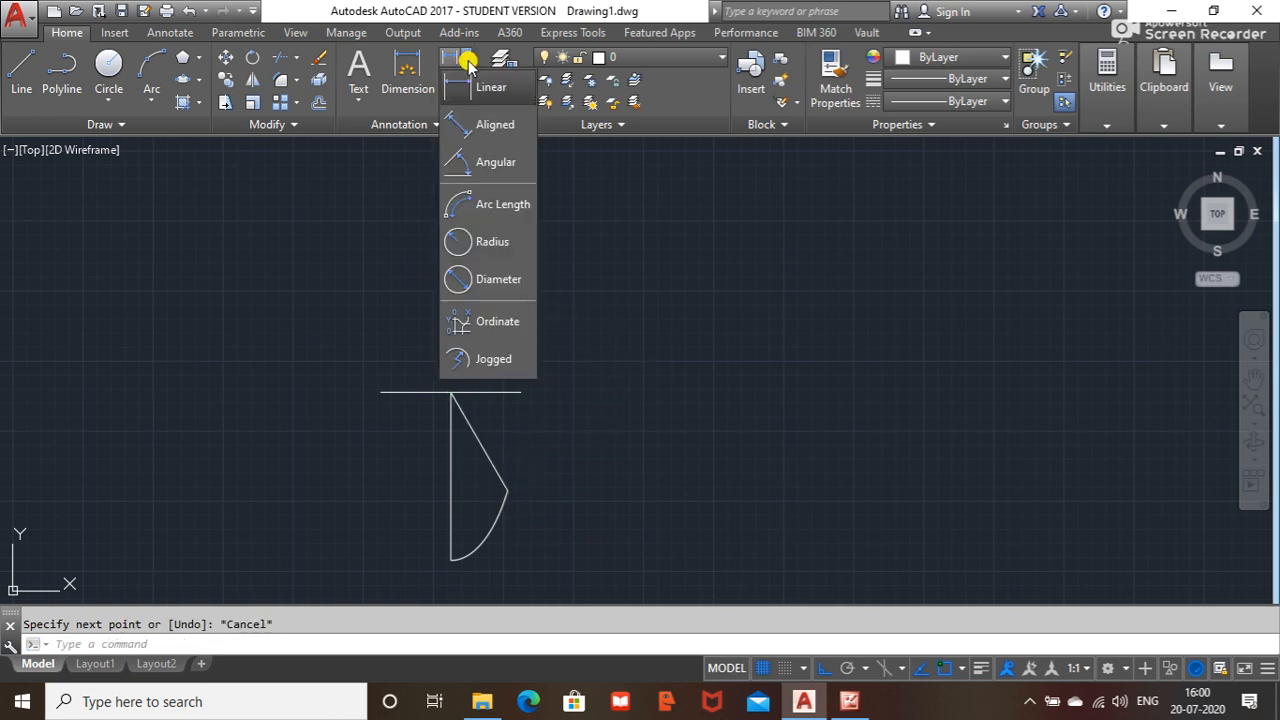
{"action": "left_click", "coordinate": [481, 164]}
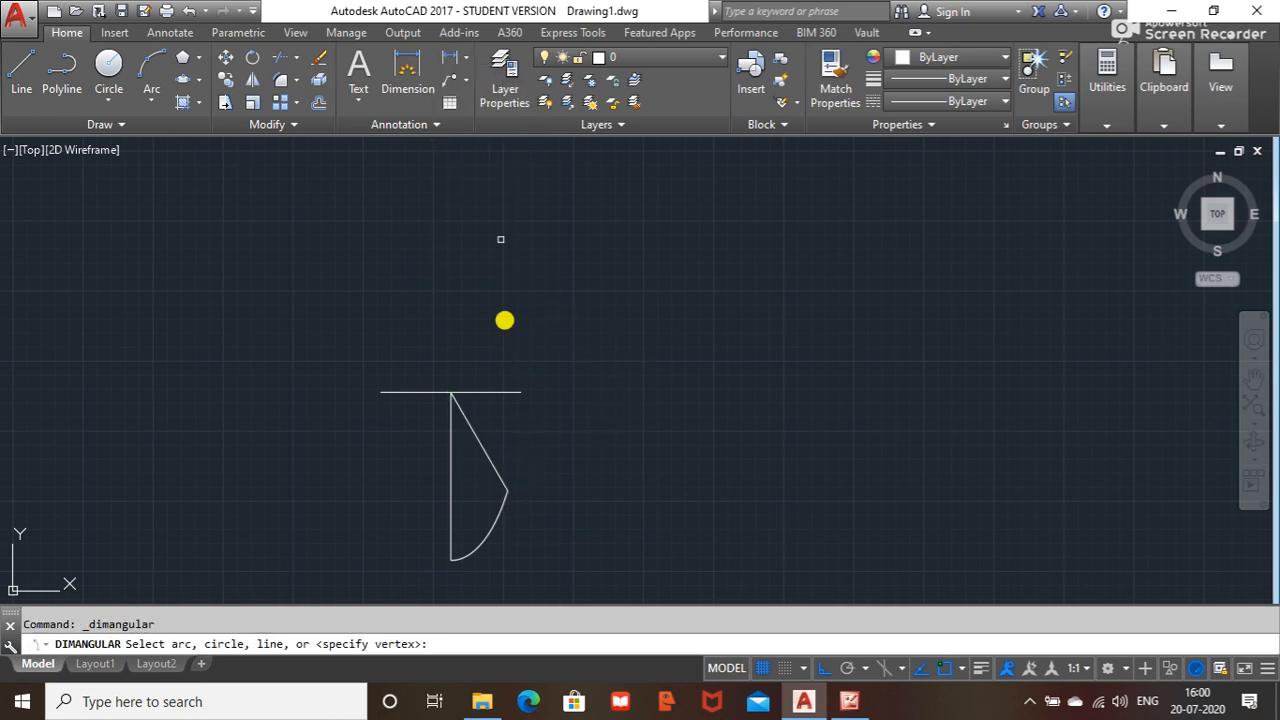
{"action": "left_click", "coordinate": [451, 517]}
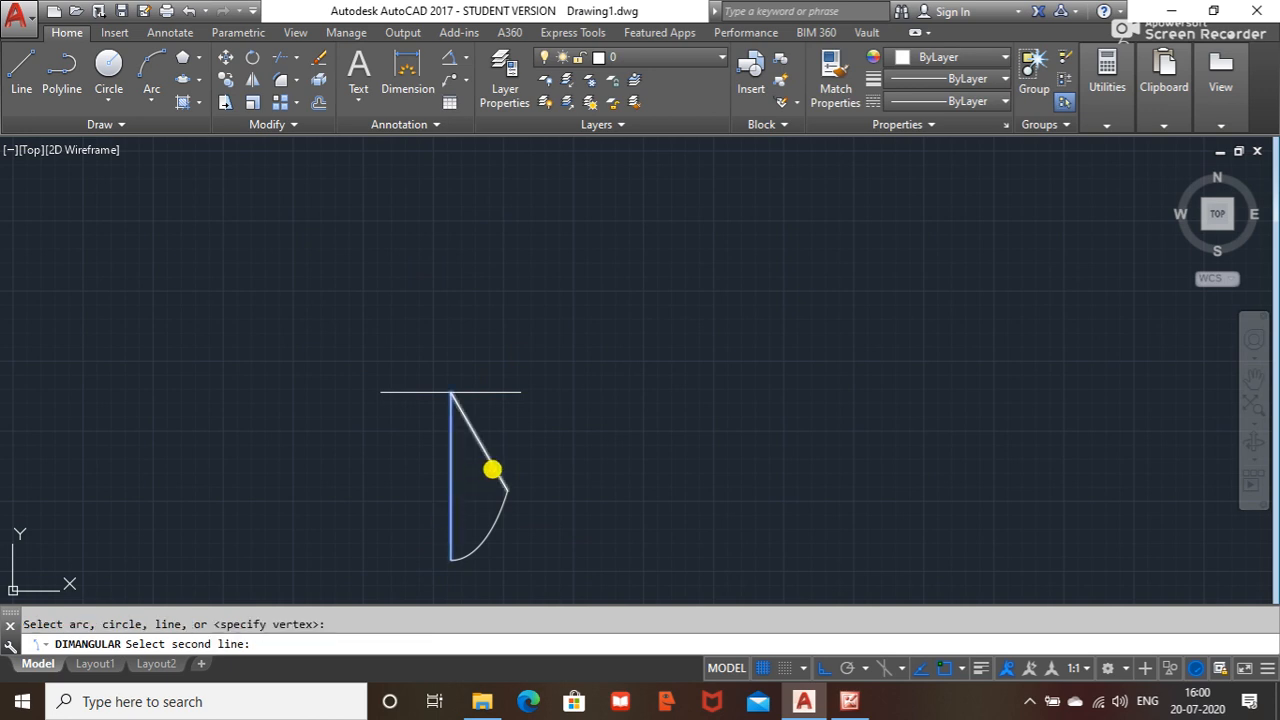
{"action": "left_click", "coordinate": [493, 472]}
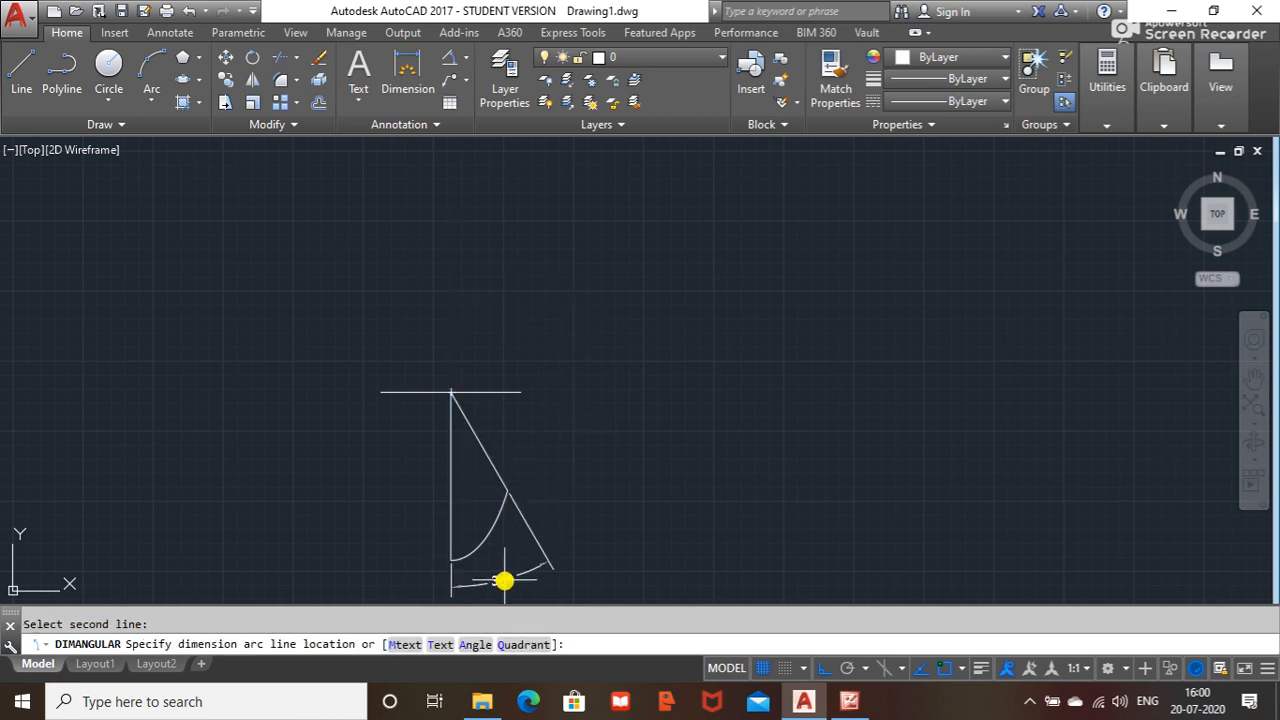
{"action": "middle_click_drag", "start_coordinate": [503, 583], "coordinate": [490, 517]}
{"action": "left_click", "coordinate": [546, 524]}
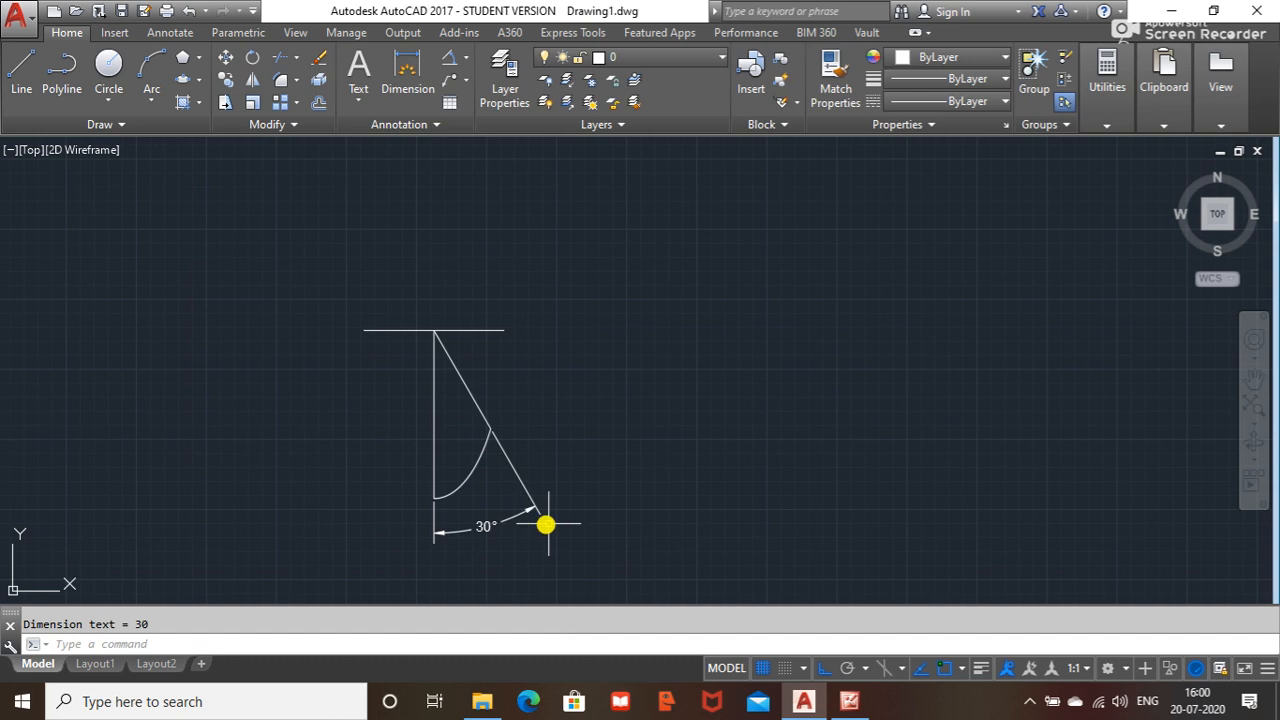
{"action": "key", "text": "Escape"}
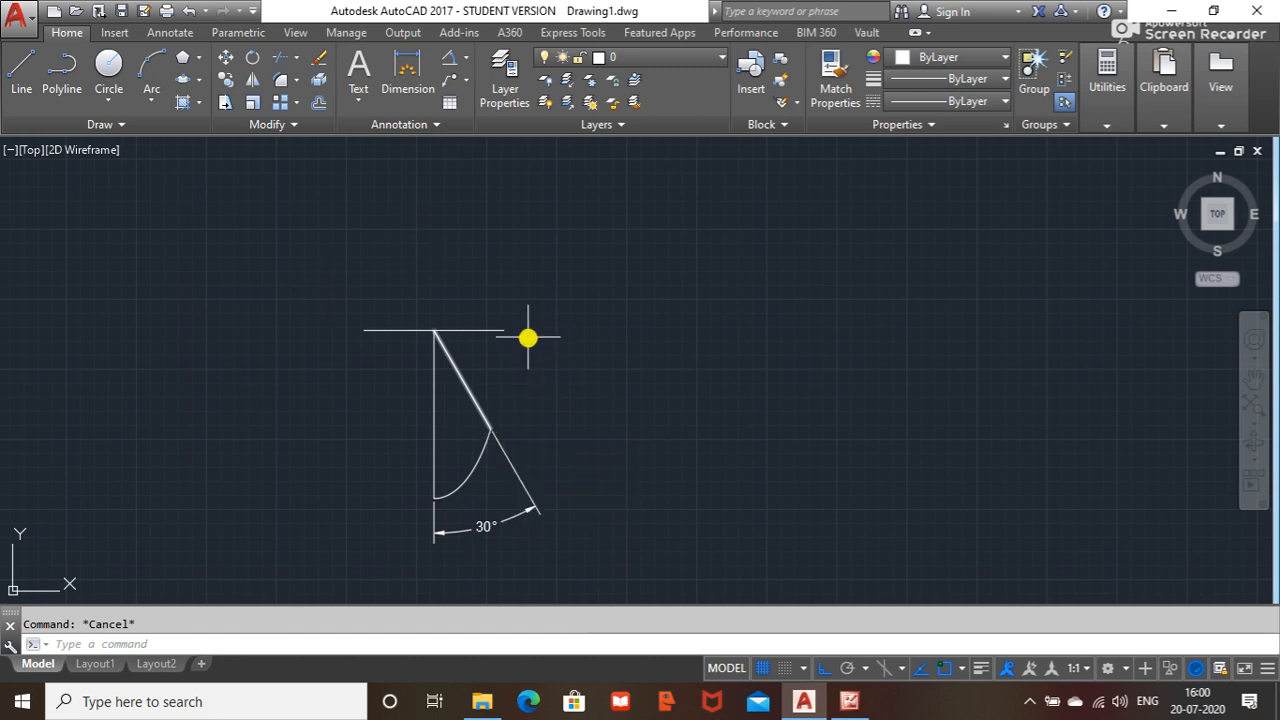
- Draw an ellipse centered on the horizontal line's midpoint with its axis ending at the line's right endpoint, and erase it
{"action": "scroll", "coordinate": [485, 432], "scroll_direction": "down", "scroll_amount": 2}
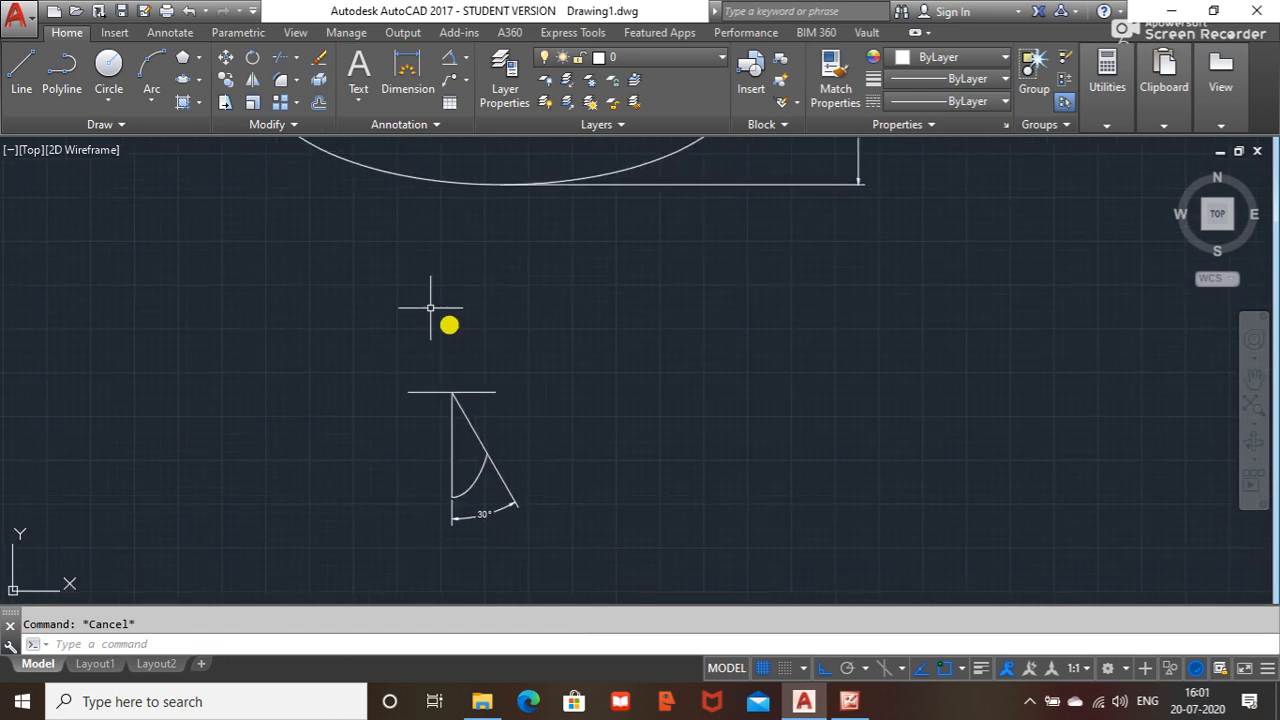
{"action": "left_click", "coordinate": [199, 79]}
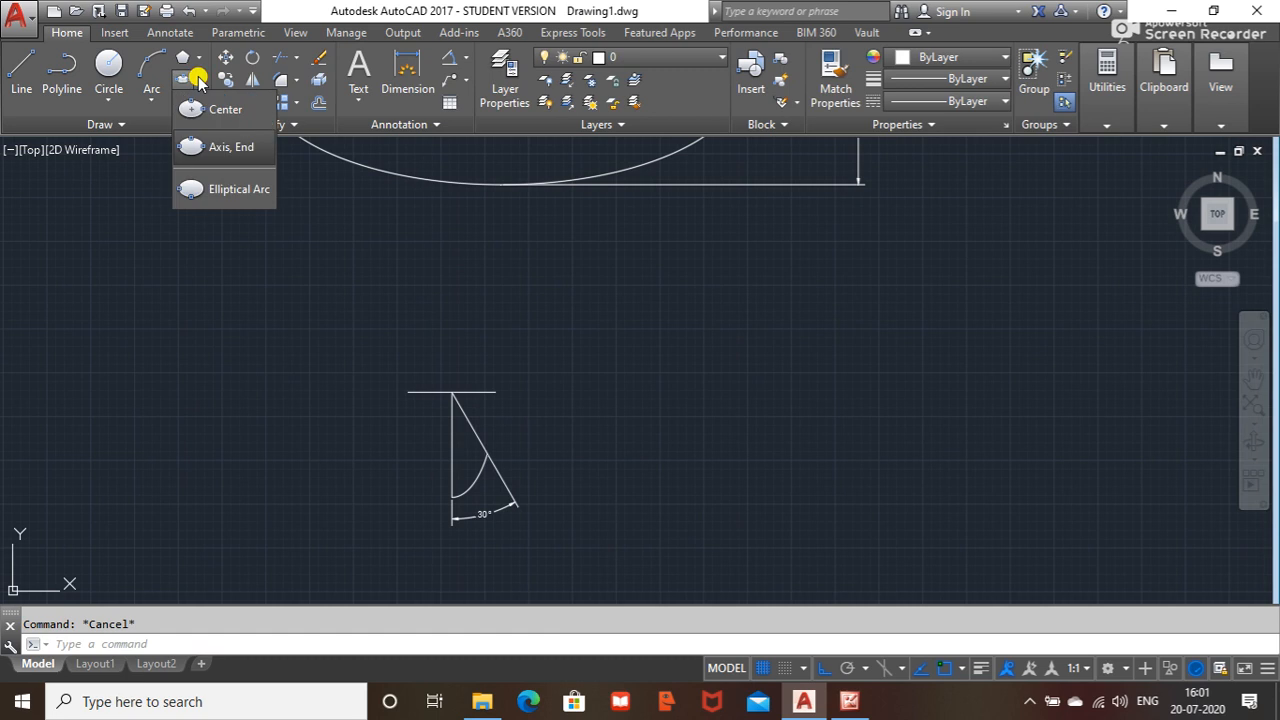
{"action": "left_click", "coordinate": [231, 148]}
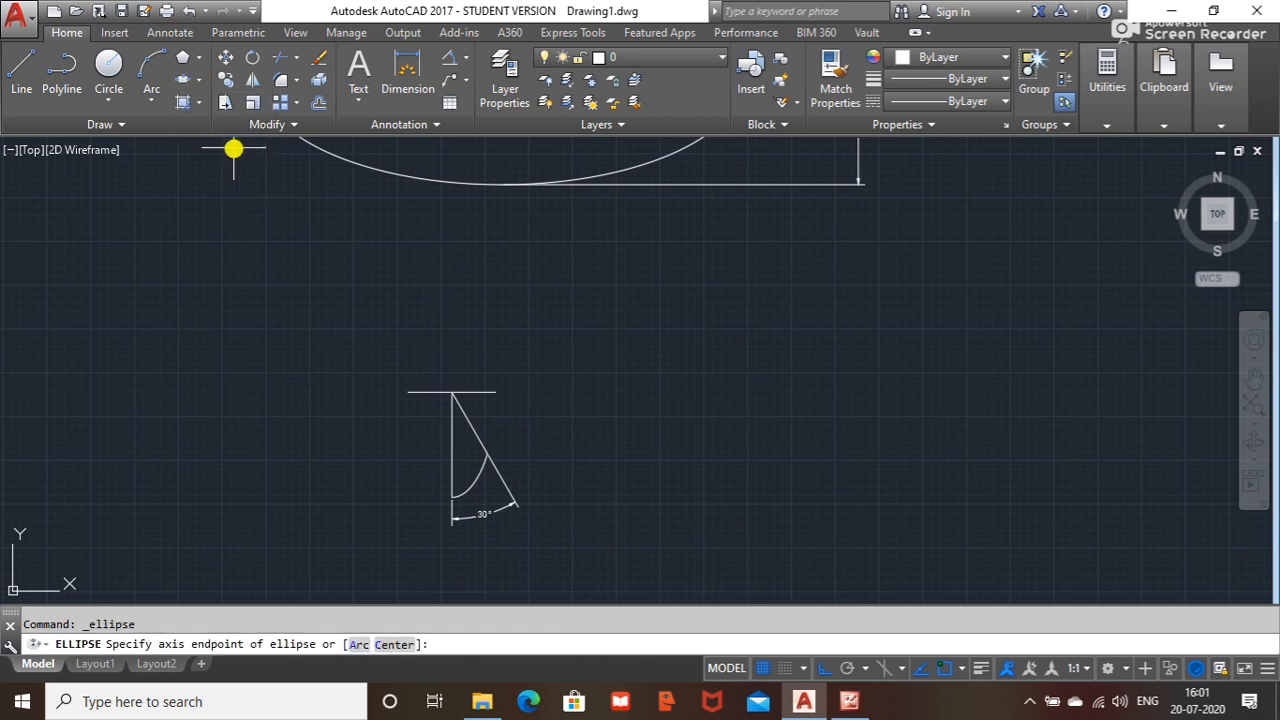
{"action": "left_click", "coordinate": [395, 644]}
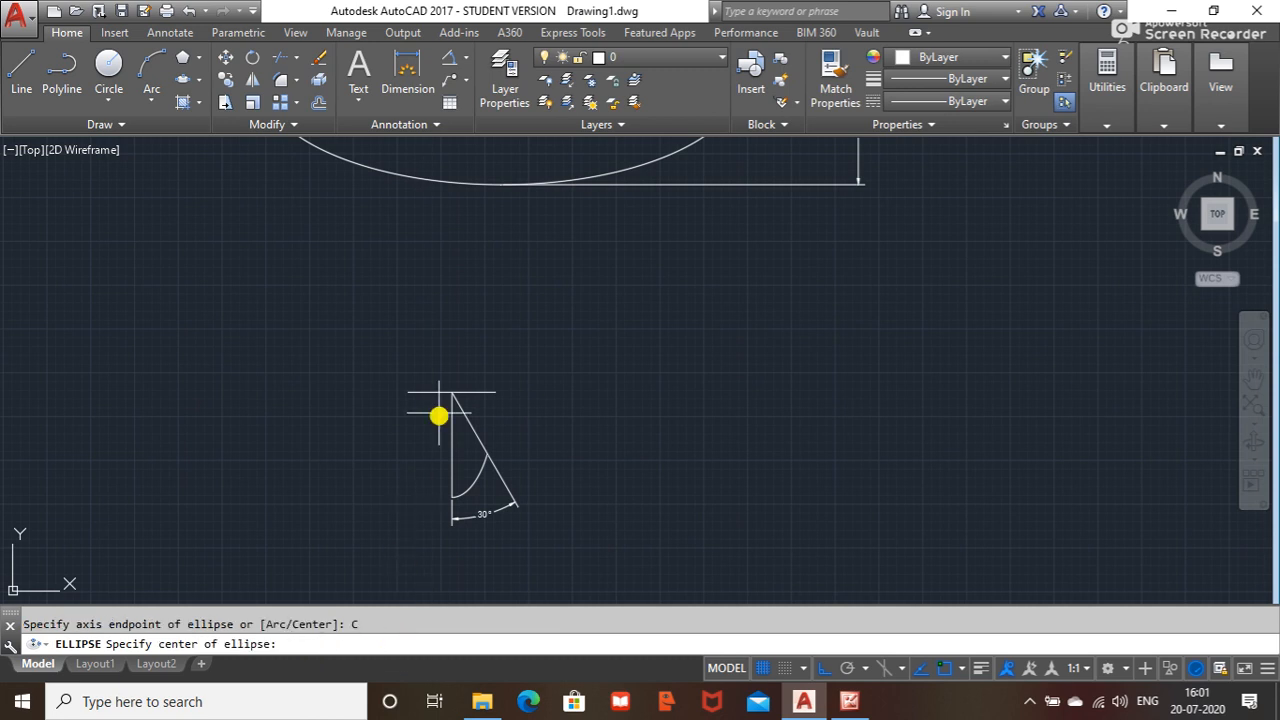
{"action": "scroll", "coordinate": [449, 396], "scroll_direction": "up", "scroll_amount": 3}
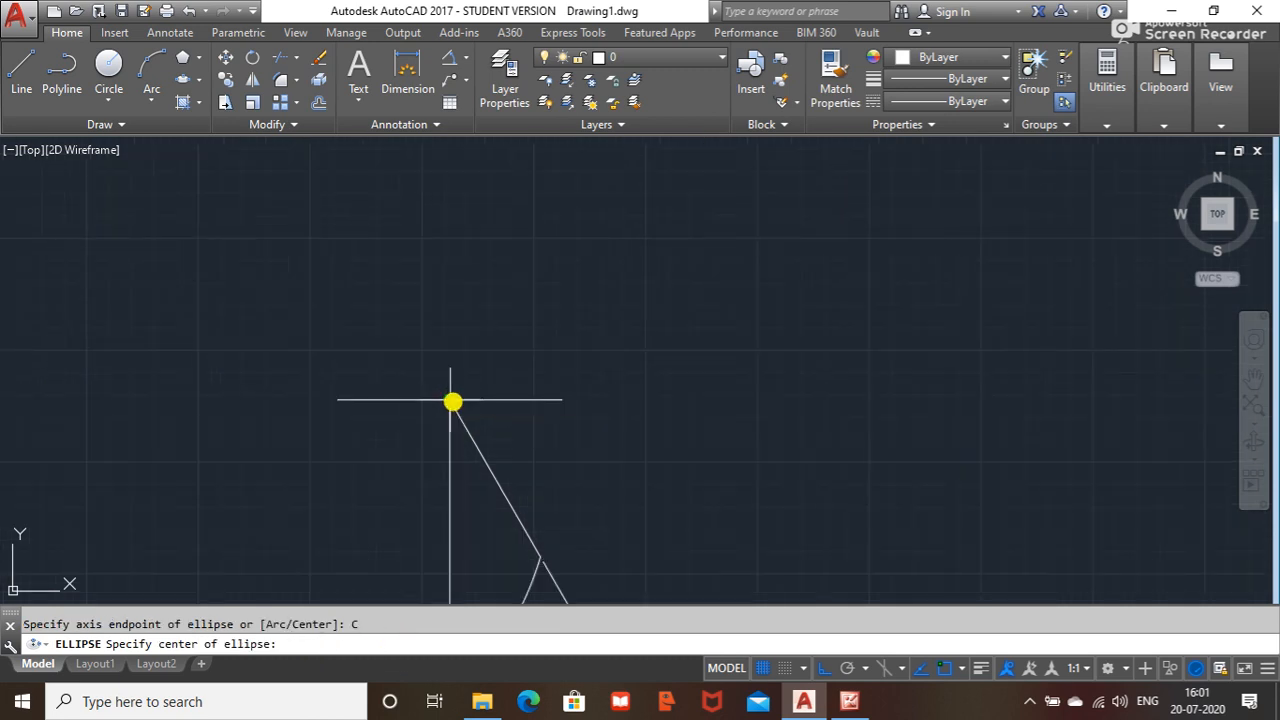
{"action": "left_click", "coordinate": [451, 400]}
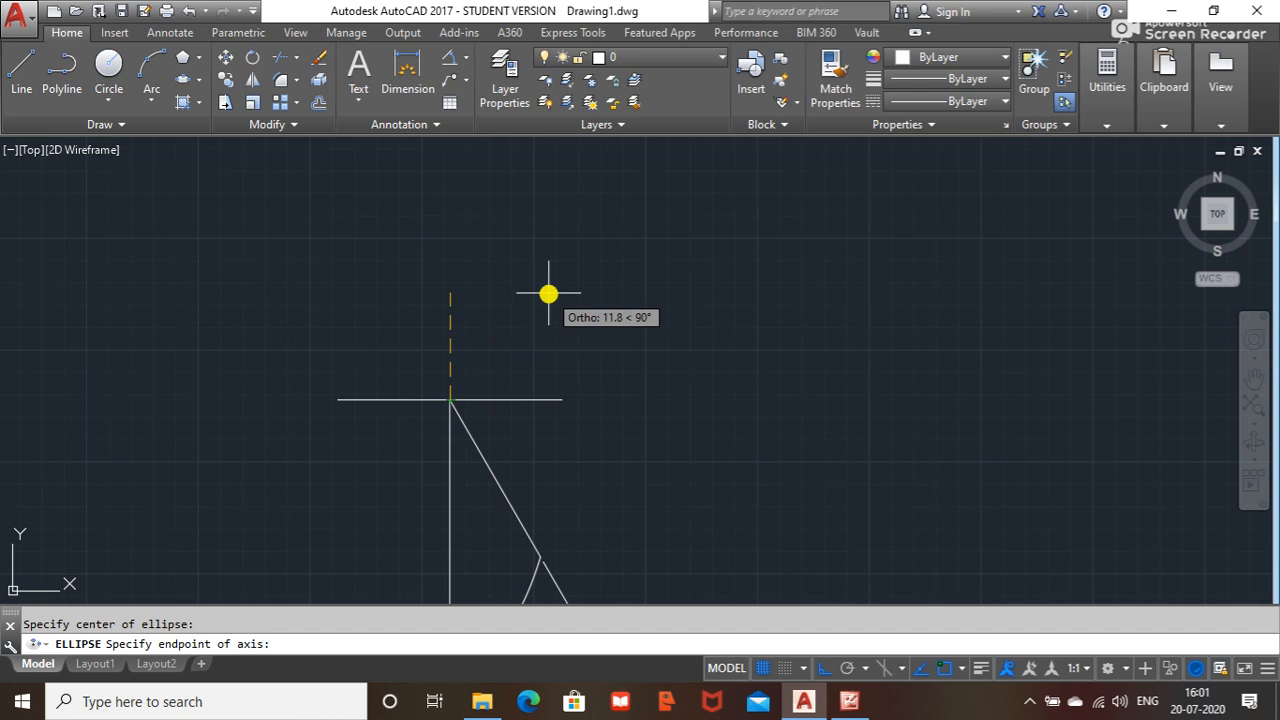
{"action": "left_click", "coordinate": [561, 401]}
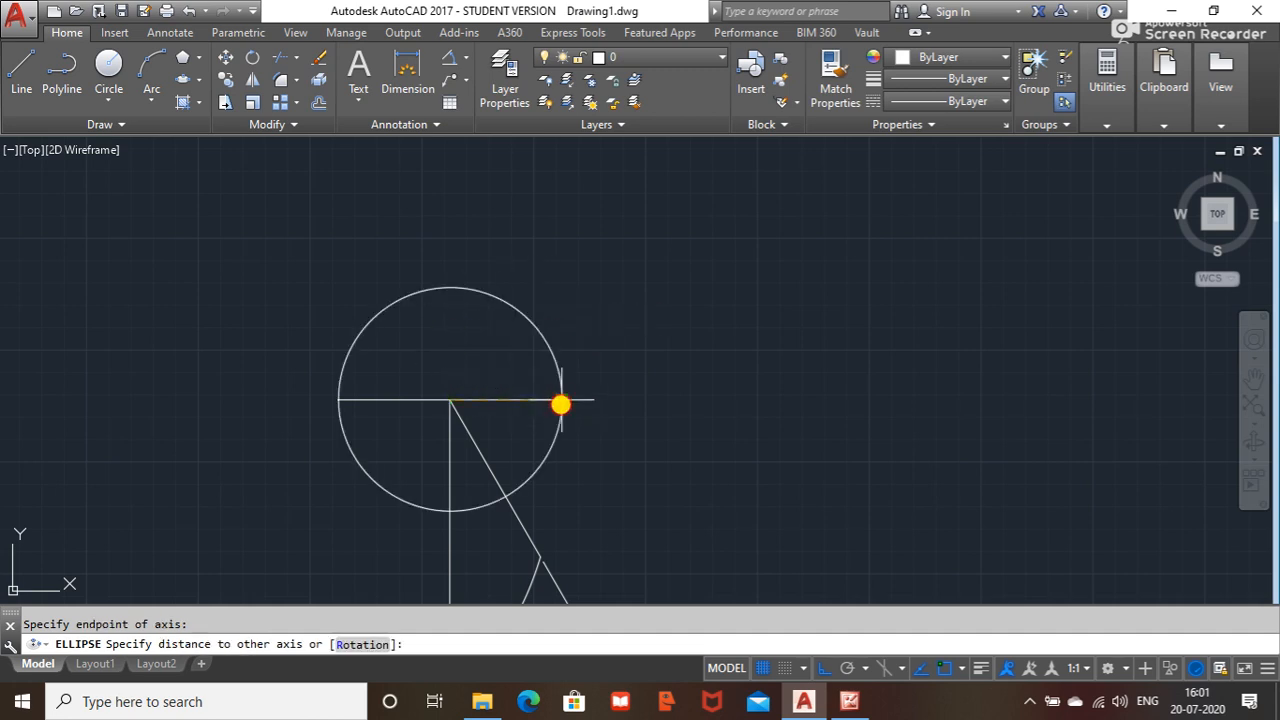
{"action": "left_click", "coordinate": [523, 349]}
{"action": "key", "text": "Escape"}
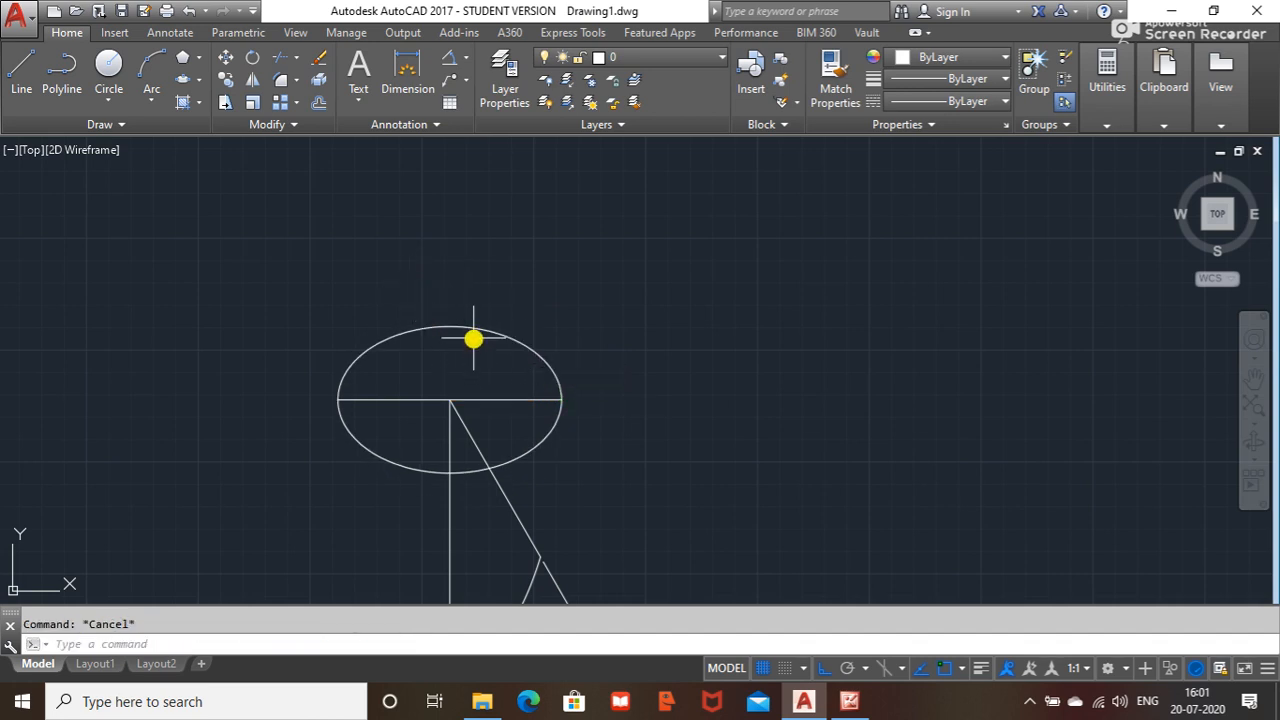
{"action": "left_click", "coordinate": [471, 330]}
{"action": "key", "text": "Delete"}
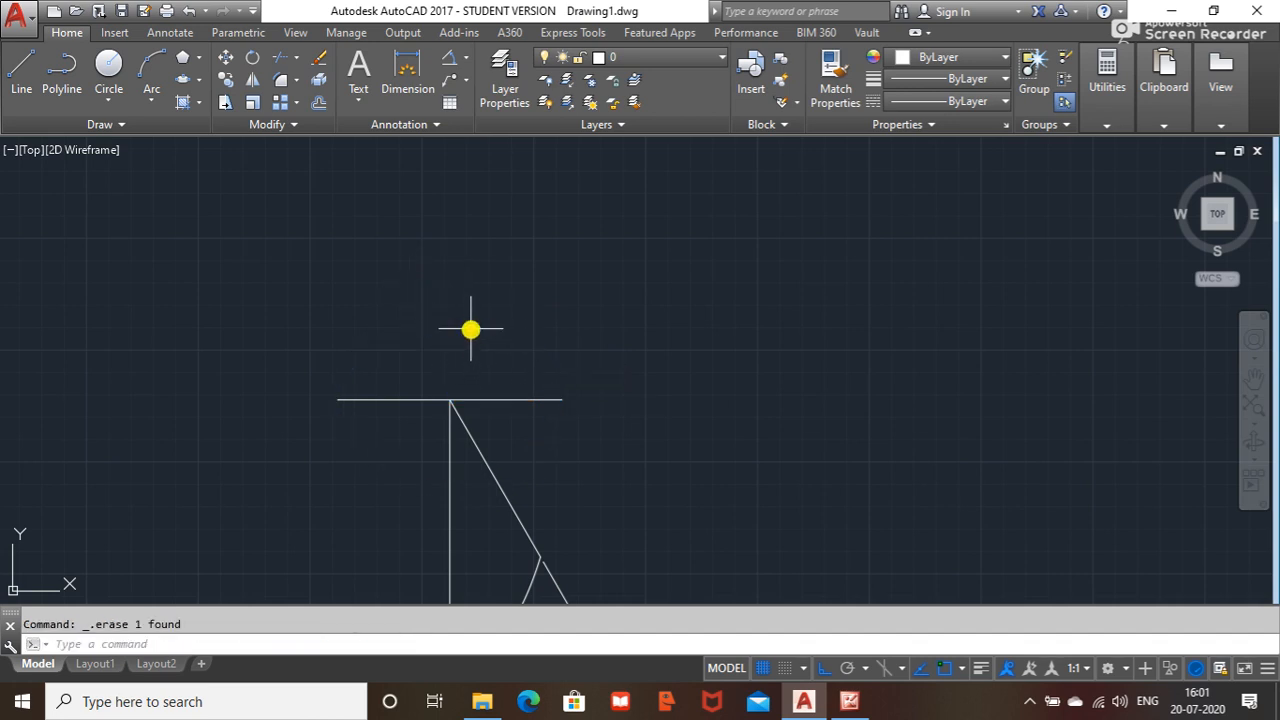
- Draw an elliptical arc with its axis from the horizontal line's left endpoint to its midpoint, other-axis distance 15, start angle 30 and end angle 90
{"action": "left_click", "coordinate": [201, 80]}
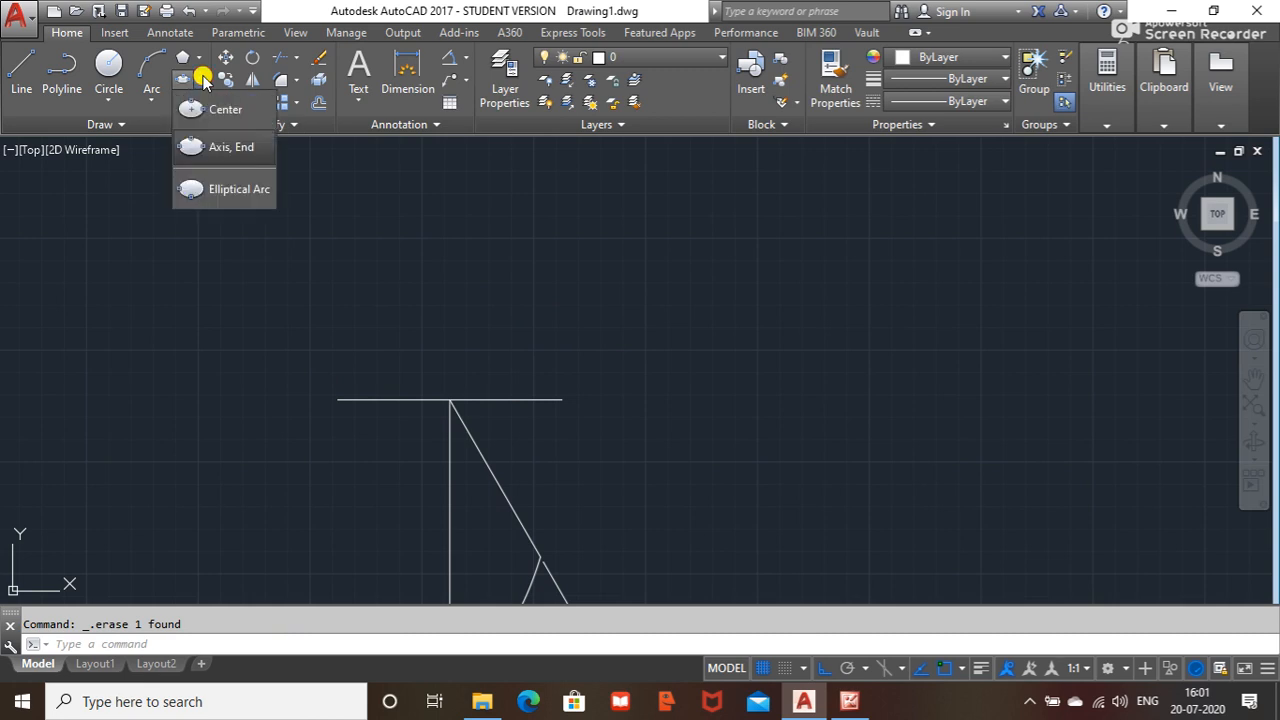
{"action": "left_click", "coordinate": [240, 197]}
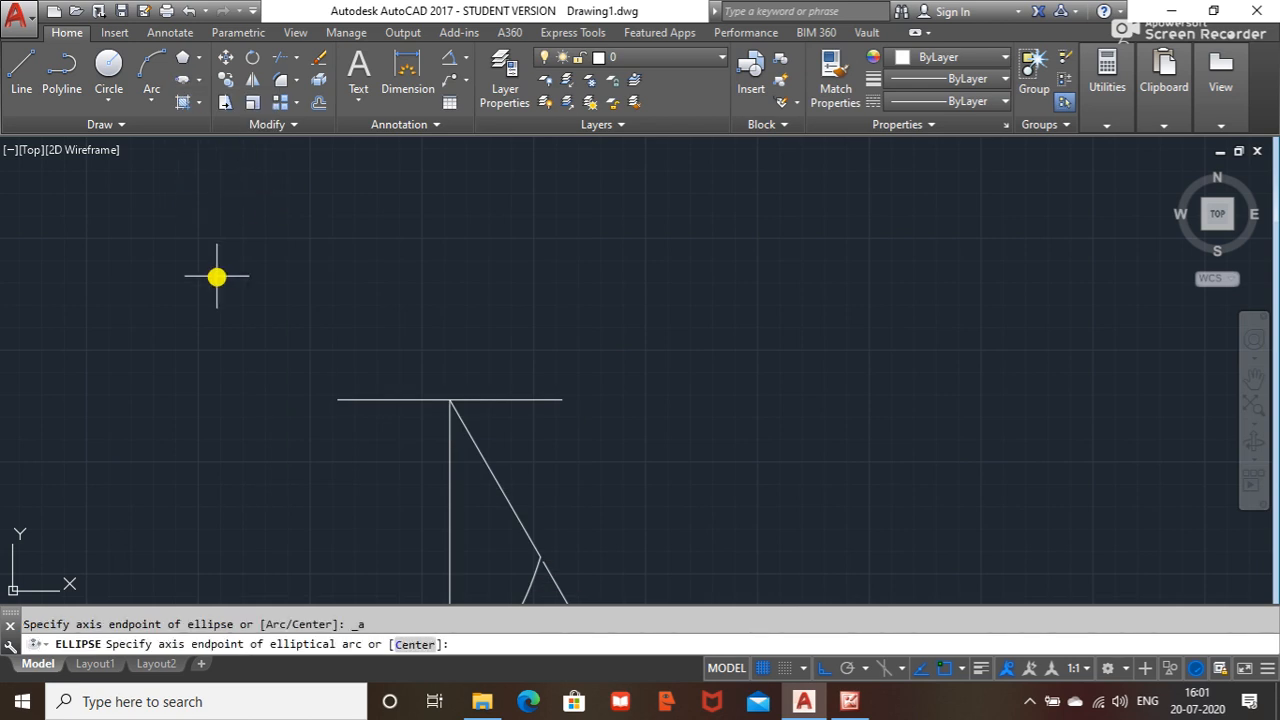
{"action": "scroll", "coordinate": [271, 322], "scroll_direction": "down", "scroll_amount": 1}
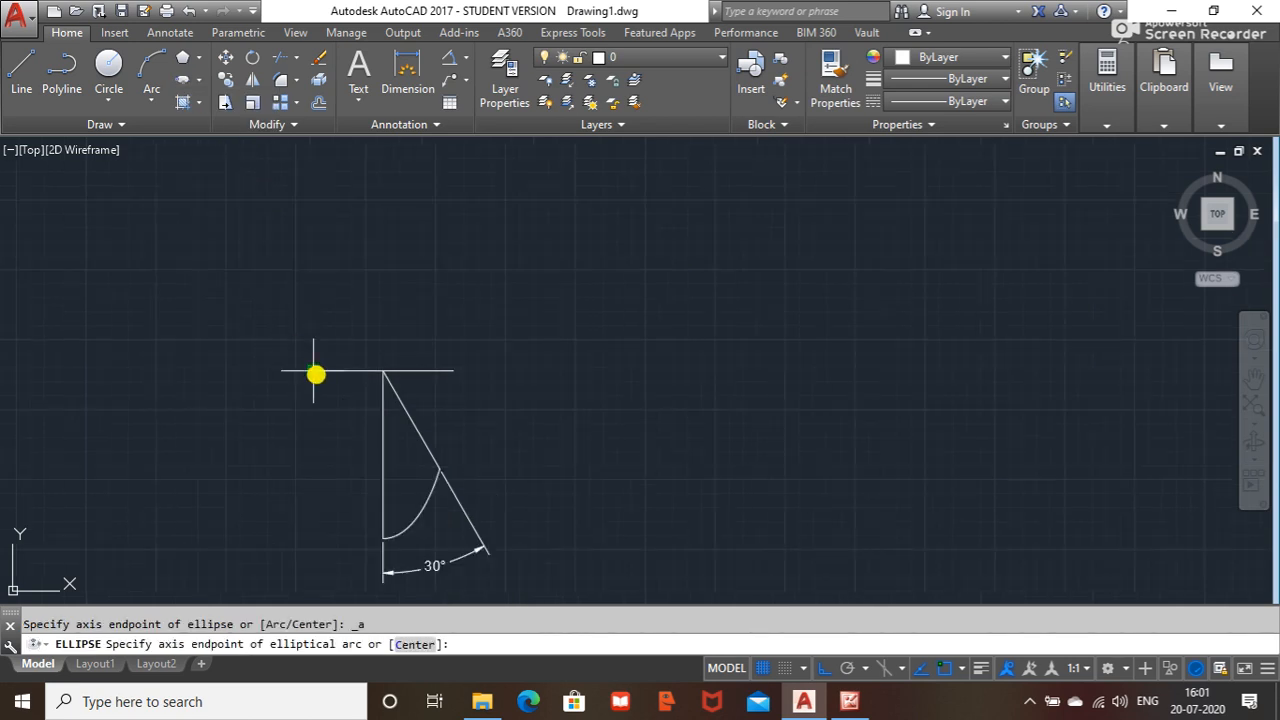
{"action": "left_click", "coordinate": [313, 372]}
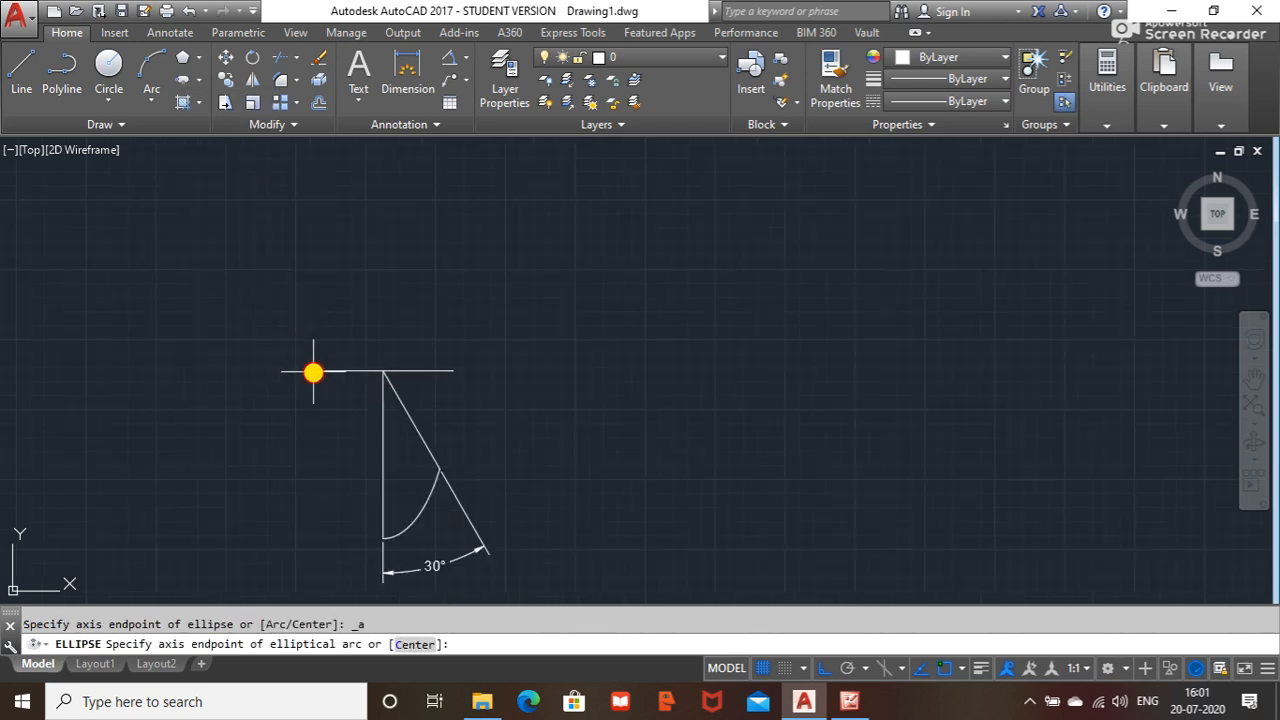
{"action": "left_click", "coordinate": [382, 372]}
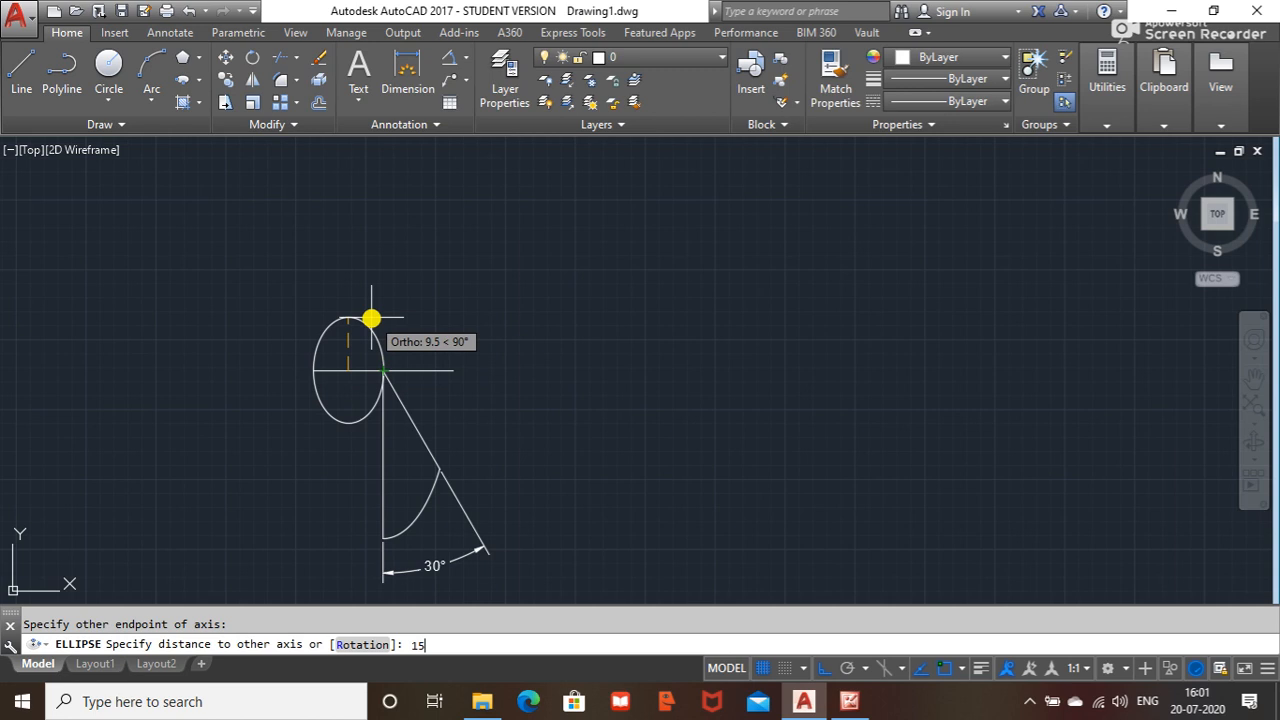
{"action": "type", "text": "15"}
{"action": "key", "text": "Return"}
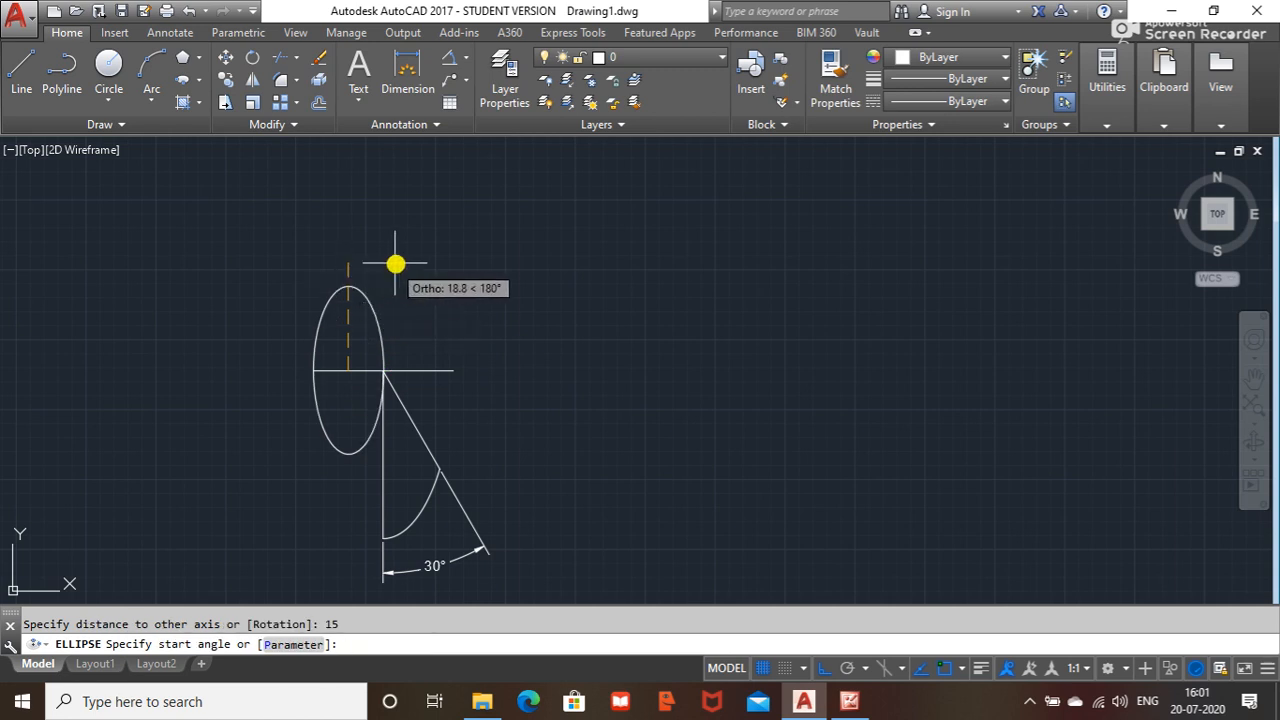
{"action": "type", "text": "30"}
{"action": "key", "text": "Return"}
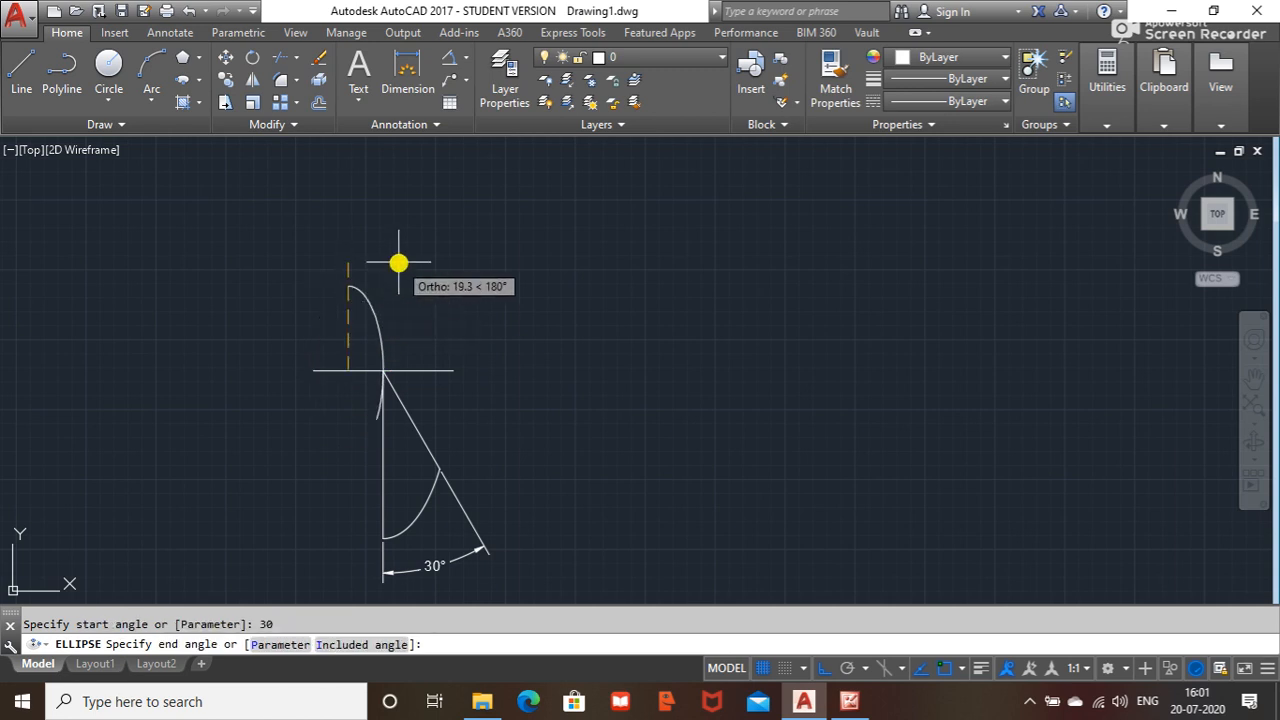
{"action": "type", "text": "90"}
{"action": "key", "text": "Return"}
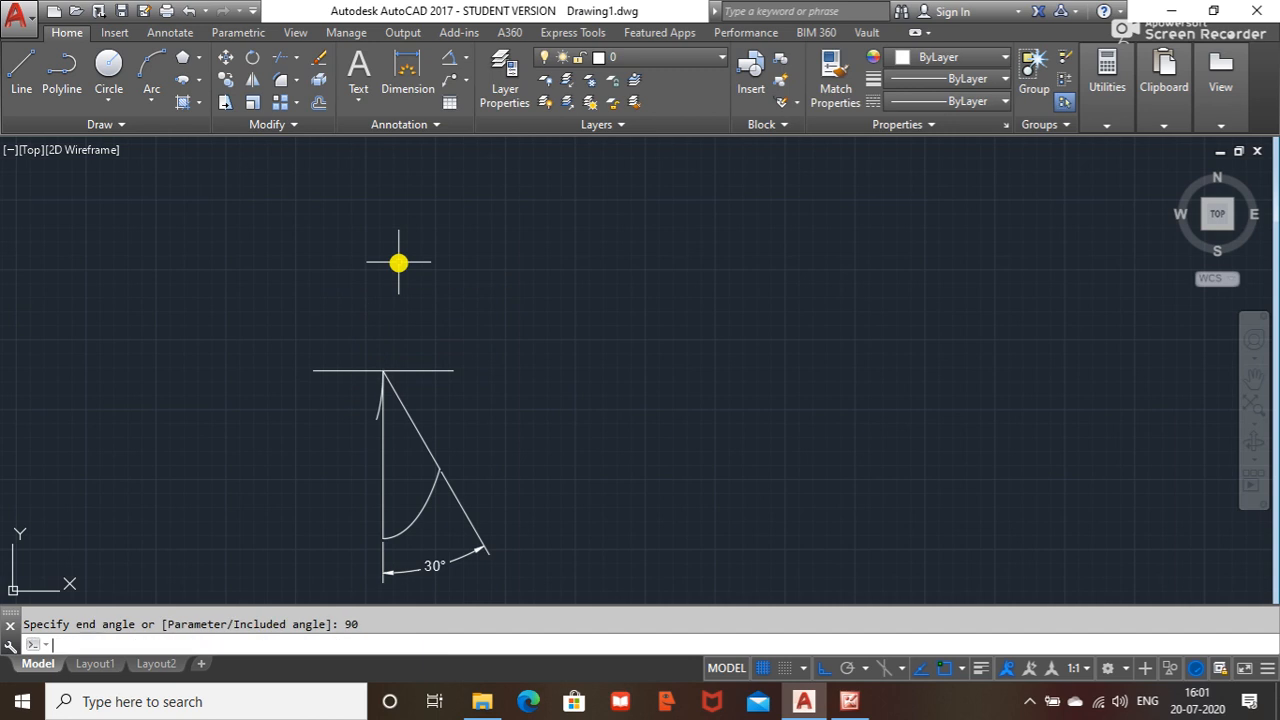
{"action": "scroll", "coordinate": [403, 459], "scroll_direction": "up", "scroll_amount": 2}
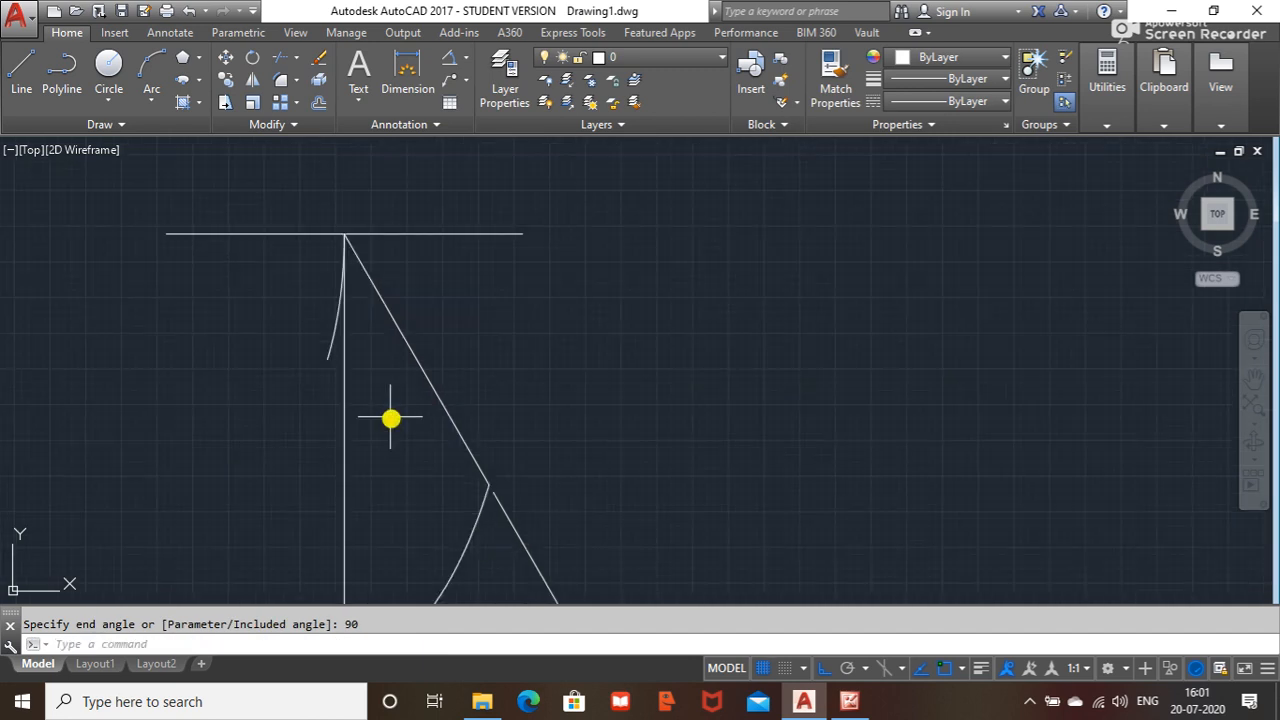
{"action": "left_click", "coordinate": [343, 361]}
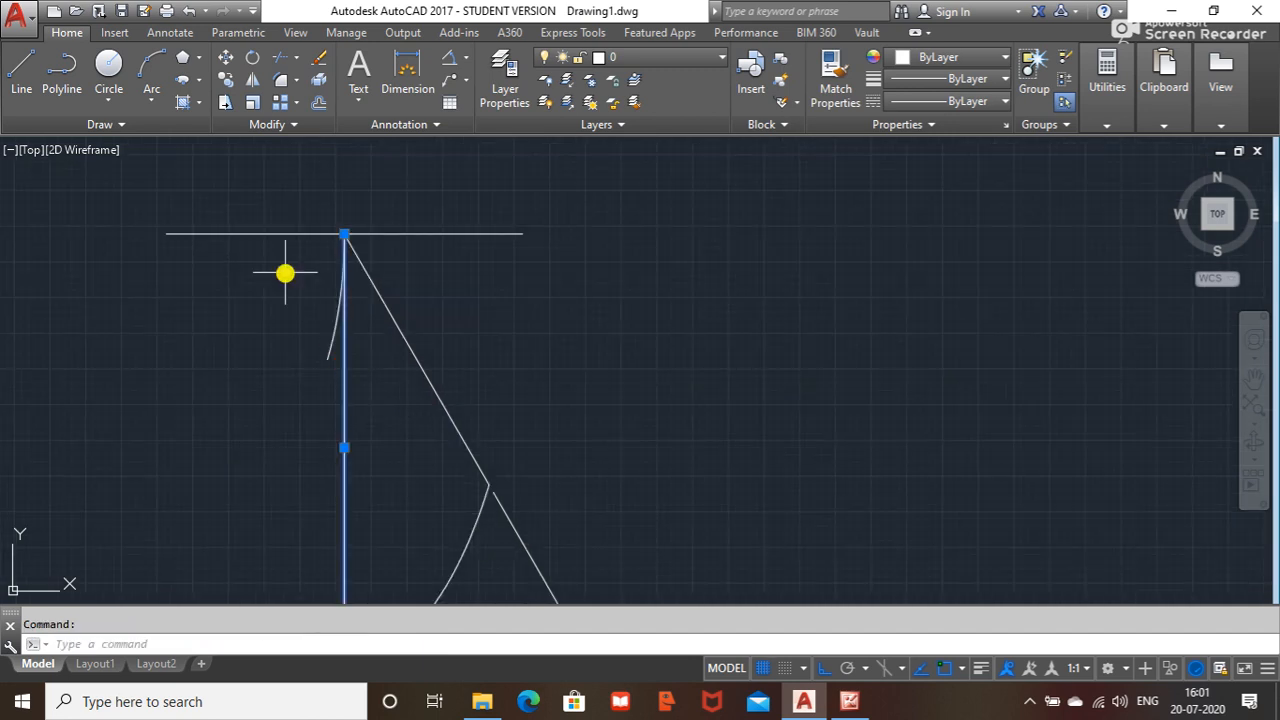
{"action": "left_click", "coordinate": [21, 75]}
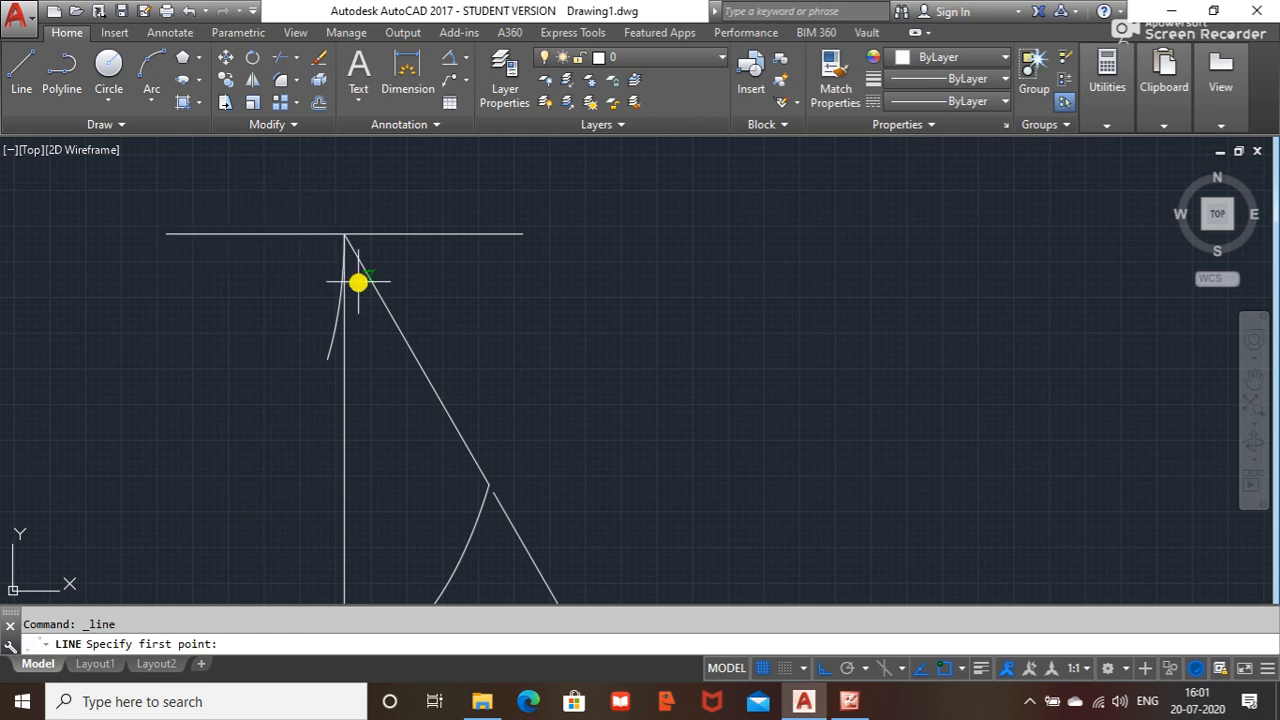
{"action": "key", "text": "Escape"}
{"action": "left_click", "coordinate": [481, 235]}
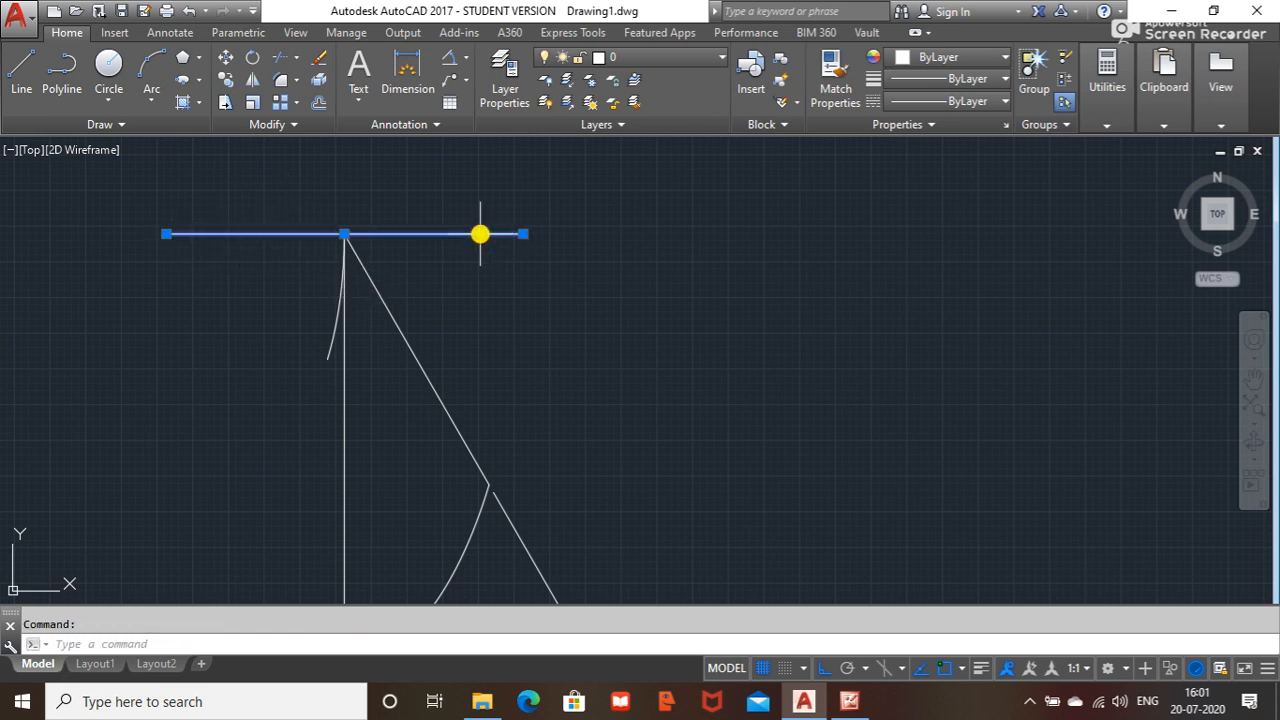
{"action": "key", "text": "Escape"}
- Erase the vertical line, the slanted line, the larger elliptical arc and the 30° angular dimension
{"action": "scroll", "coordinate": [500, 372], "scroll_direction": "down", "scroll_amount": 2}
{"action": "left_click", "coordinate": [523, 391]}
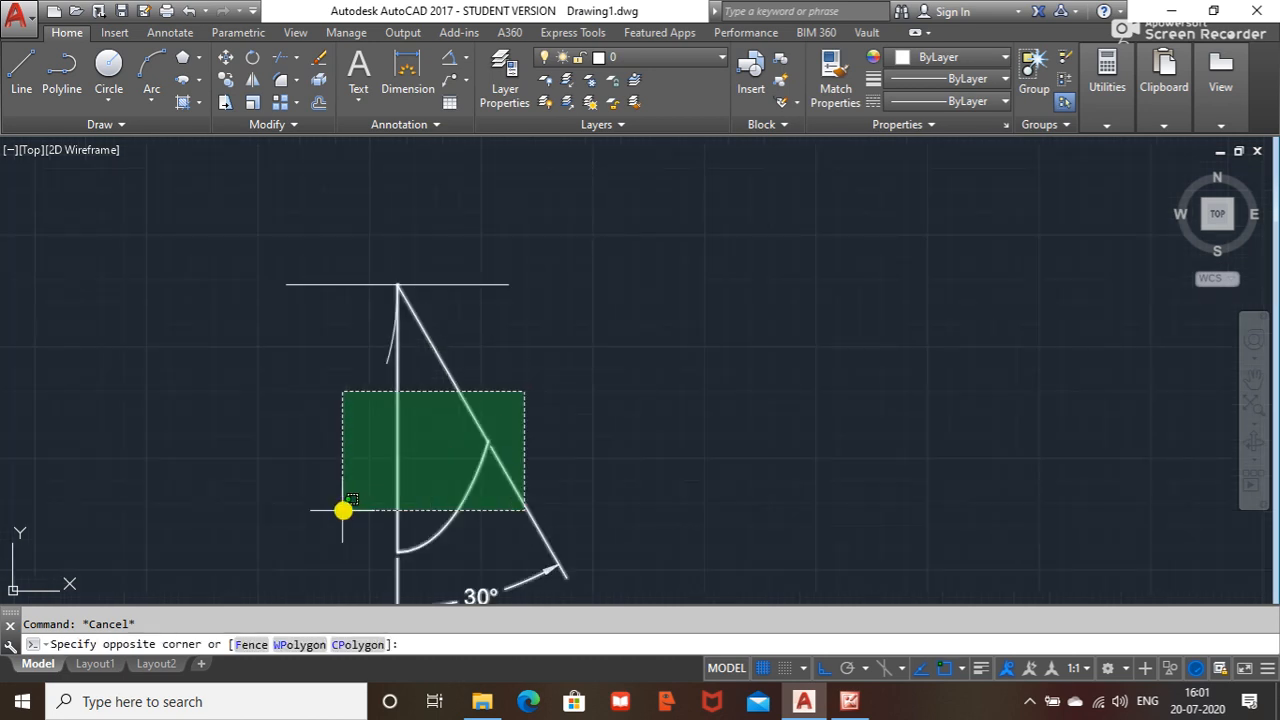
{"action": "left_click", "coordinate": [336, 514]}
{"action": "key", "text": "Delete"}
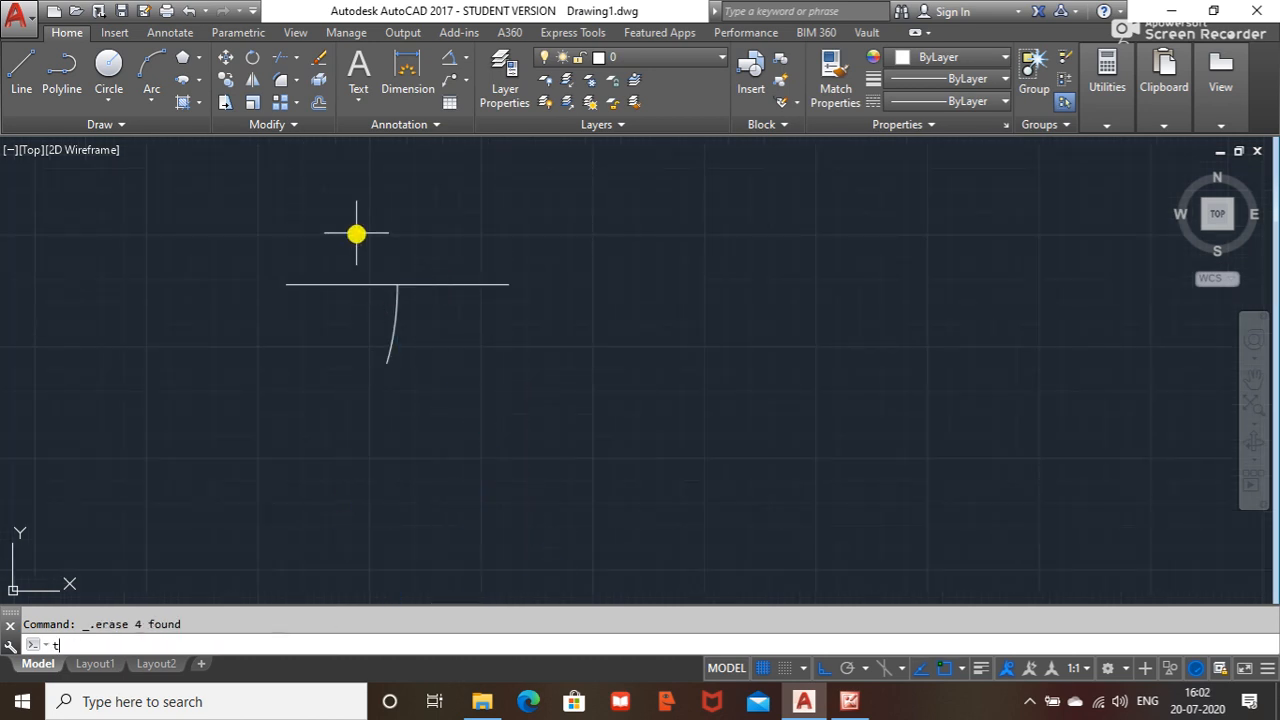
- Trim away the part of the horizontal line that extends past the elliptical arc's upper endpoint
{"action": "key", "text": "Return"}
{"action": "key", "text": "Return"}
{"action": "left_click", "coordinate": [583, 270]}
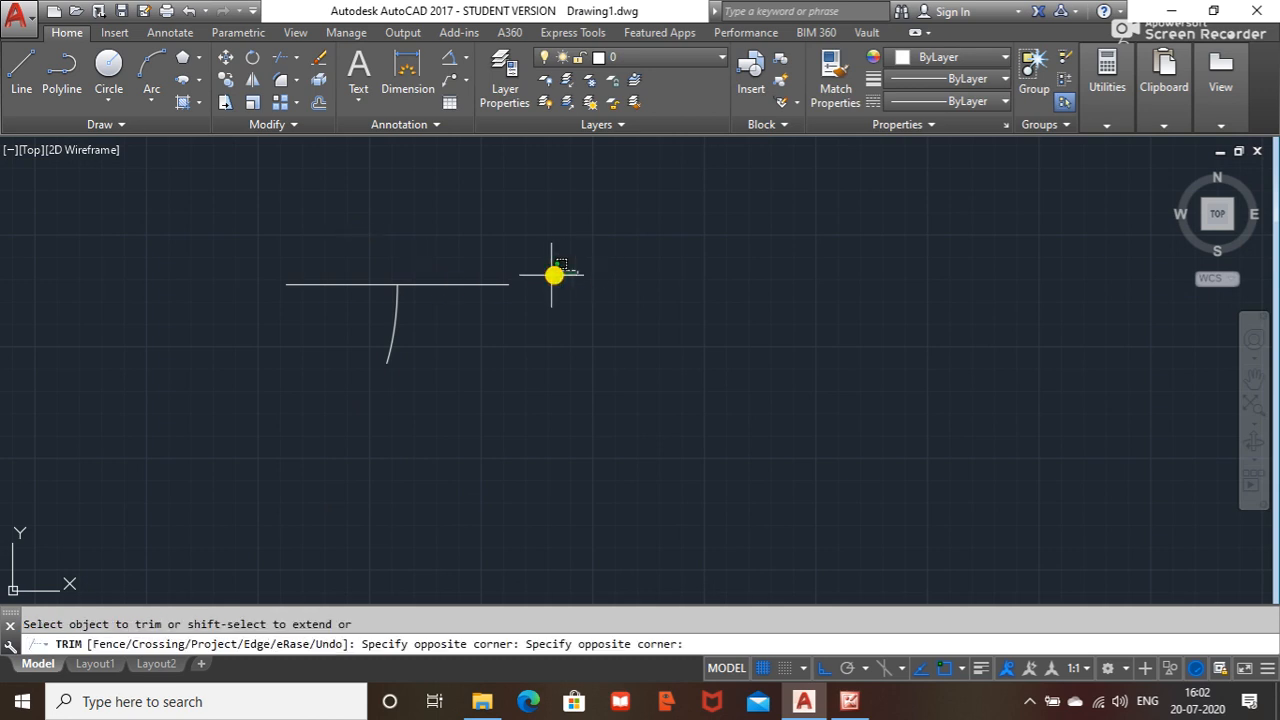
{"action": "left_click", "coordinate": [399, 323]}
{"action": "key", "text": "Escape"}
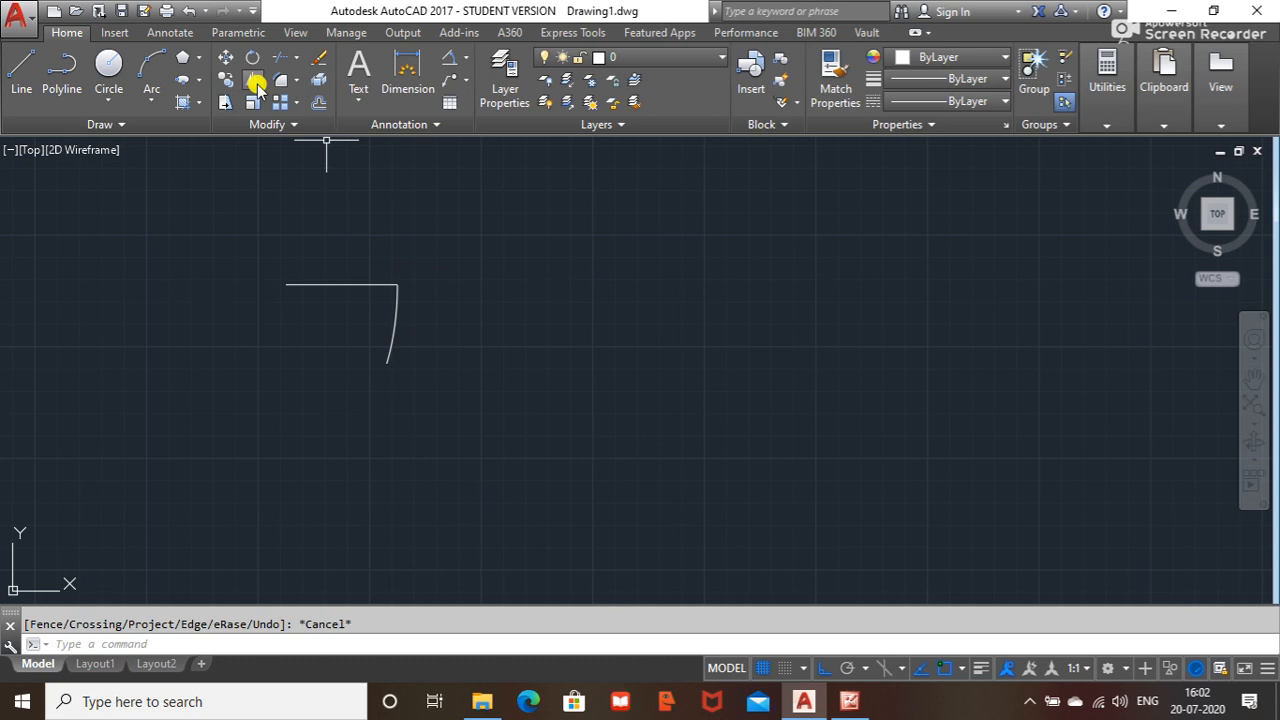
- Draw a vertical line down from the horizontal line's midpoint and a slanted line from that midpoint to the arc's lower endpoint
{"action": "left_click", "coordinate": [18, 76]}
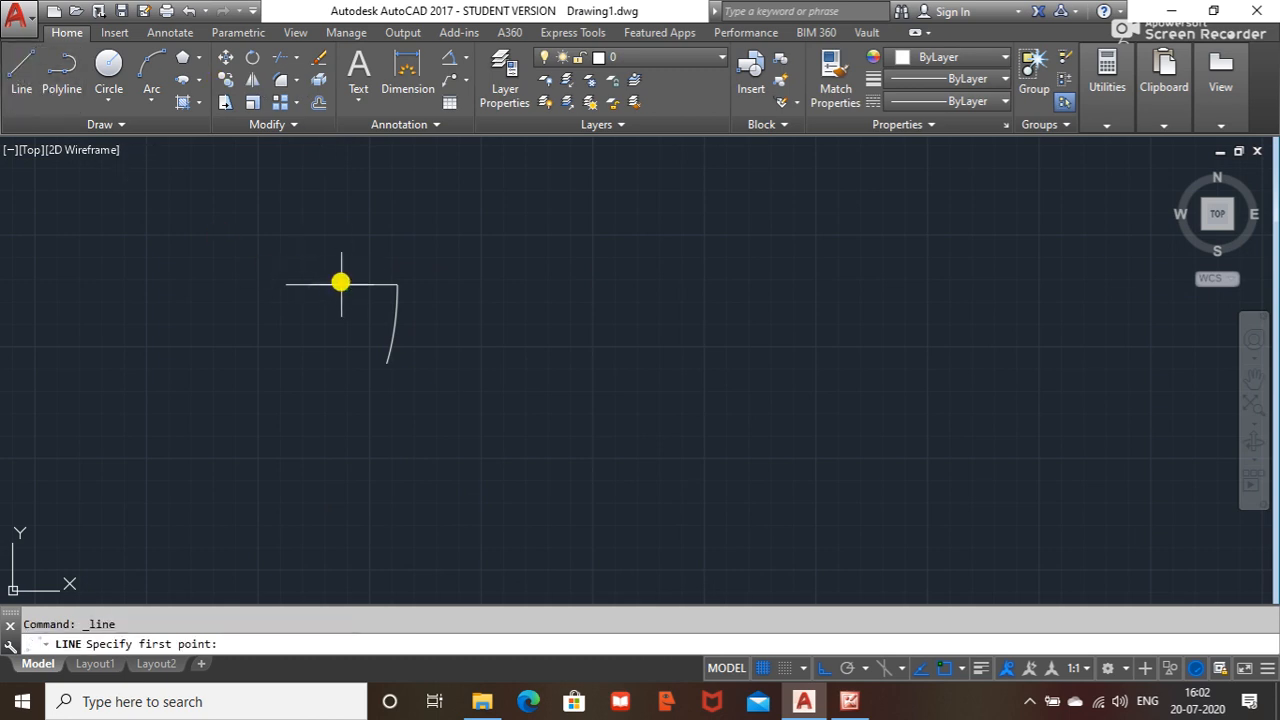
{"action": "left_click", "coordinate": [342, 286]}
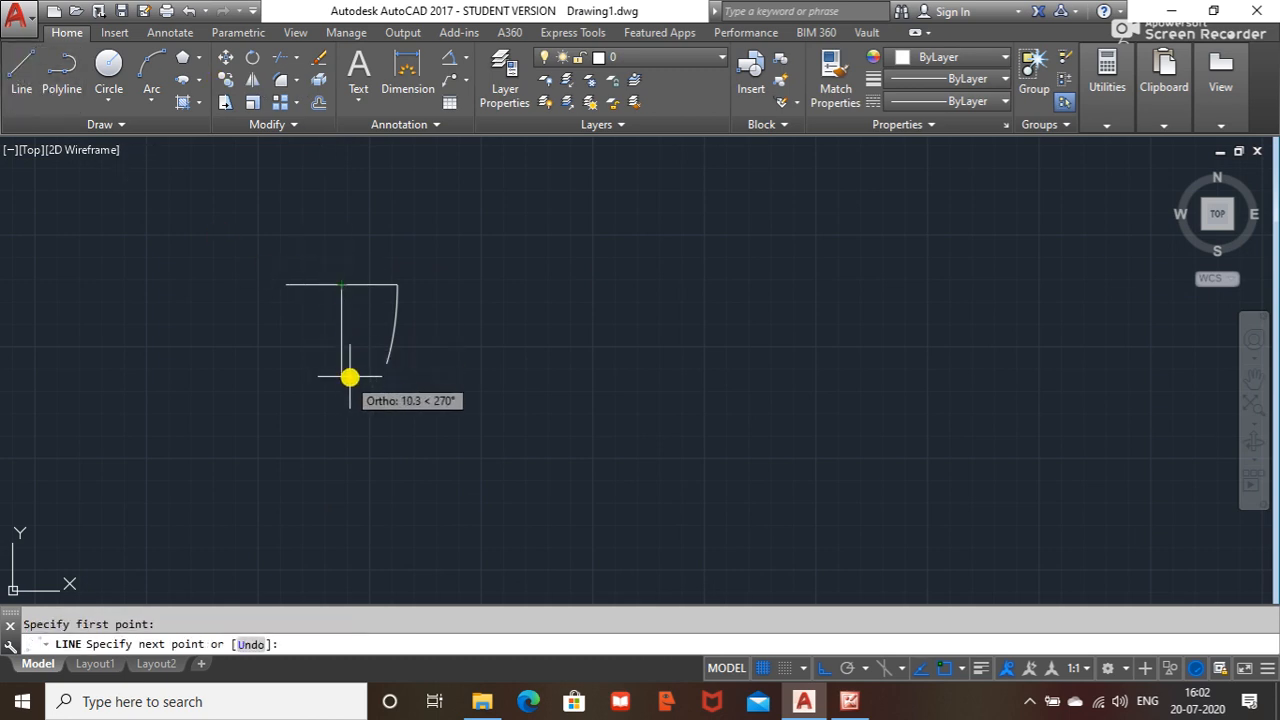
{"action": "left_click", "coordinate": [341, 388]}
{"action": "key", "text": "Escape"}
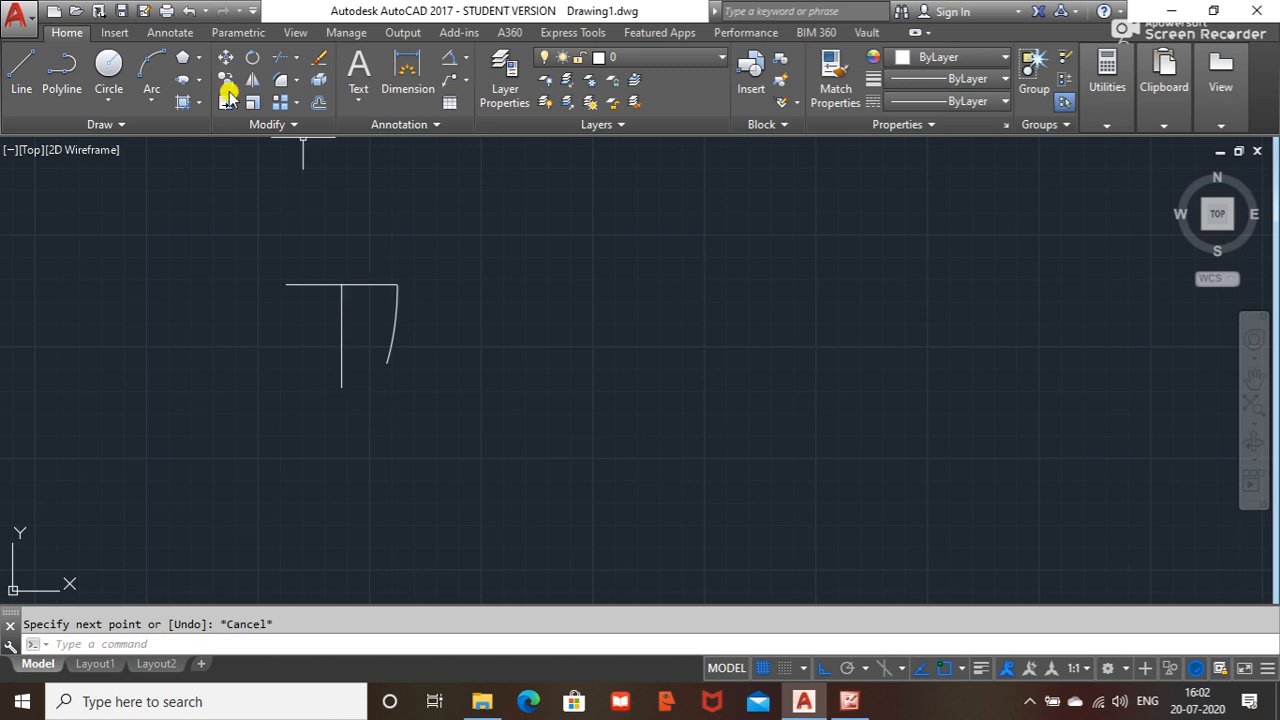
{"action": "left_click", "coordinate": [22, 68]}
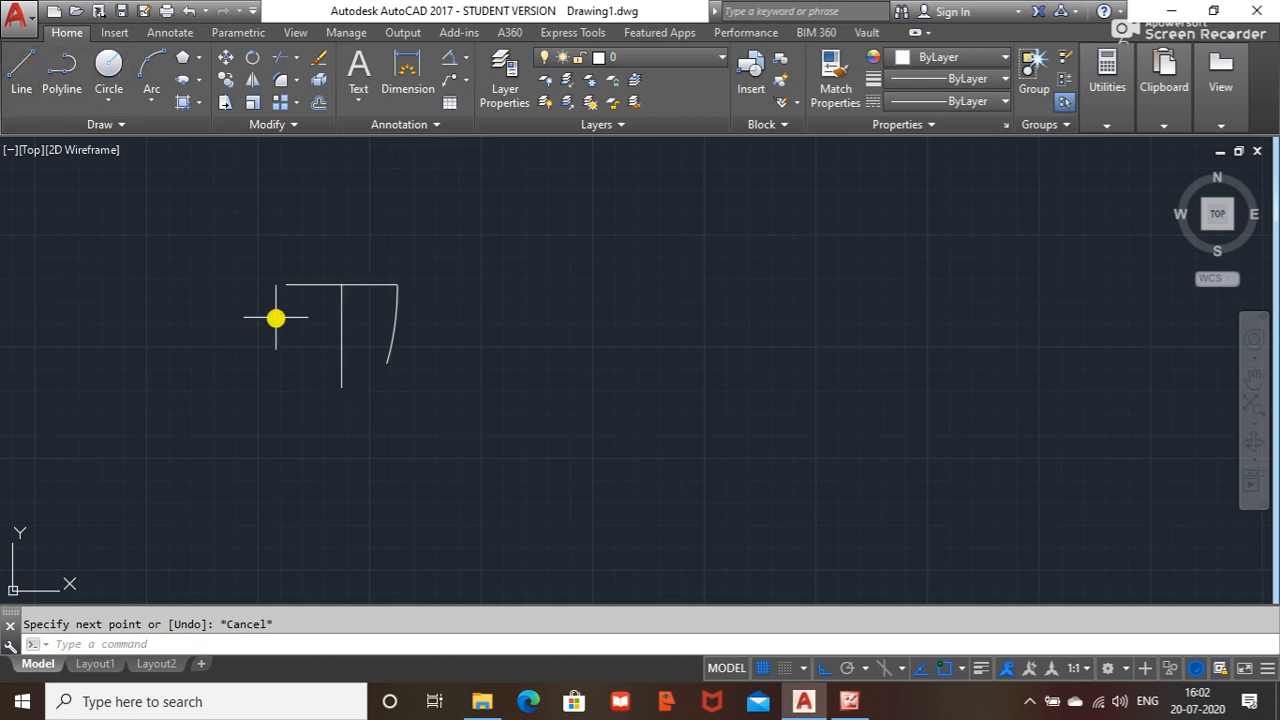
{"action": "left_click", "coordinate": [340, 284]}
{"action": "left_click", "coordinate": [387, 362]}
{"action": "key", "text": "Escape"}
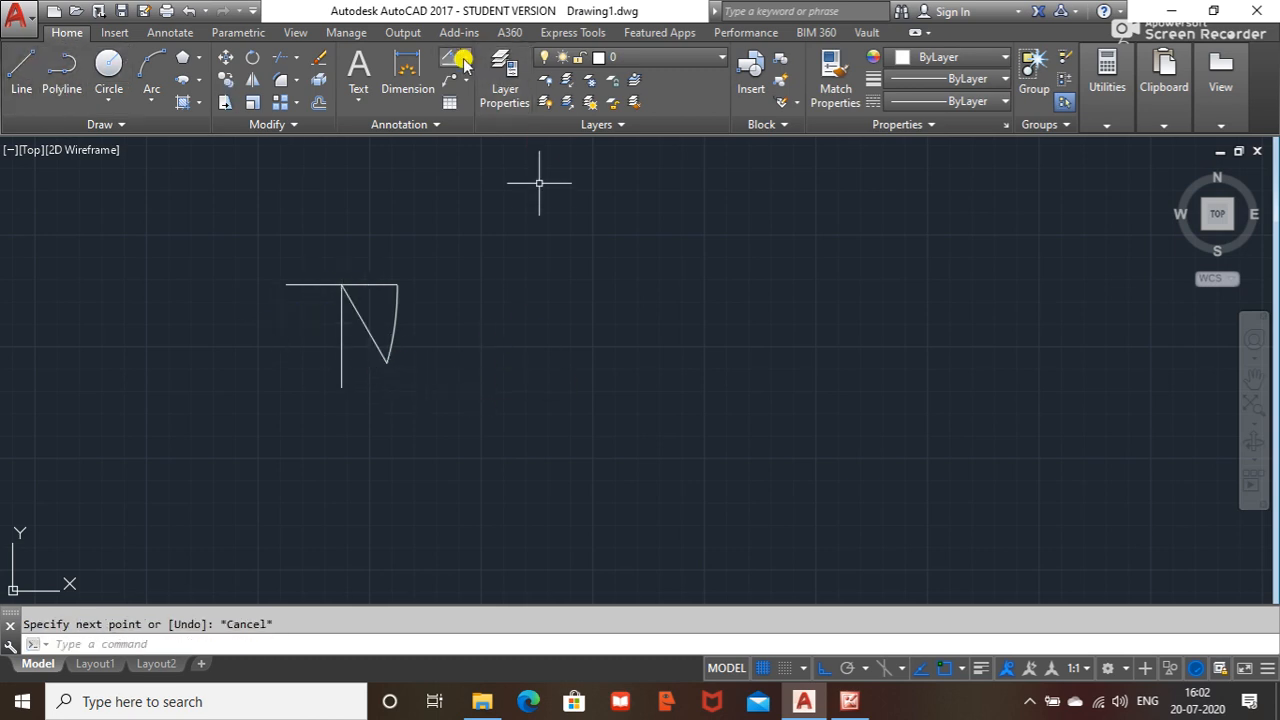
- Add an angular dimension between the vertical line and the slanted line, placing it below the small elliptical arc
{"action": "left_click", "coordinate": [452, 62]}
{"action": "left_click", "coordinate": [340, 342]}
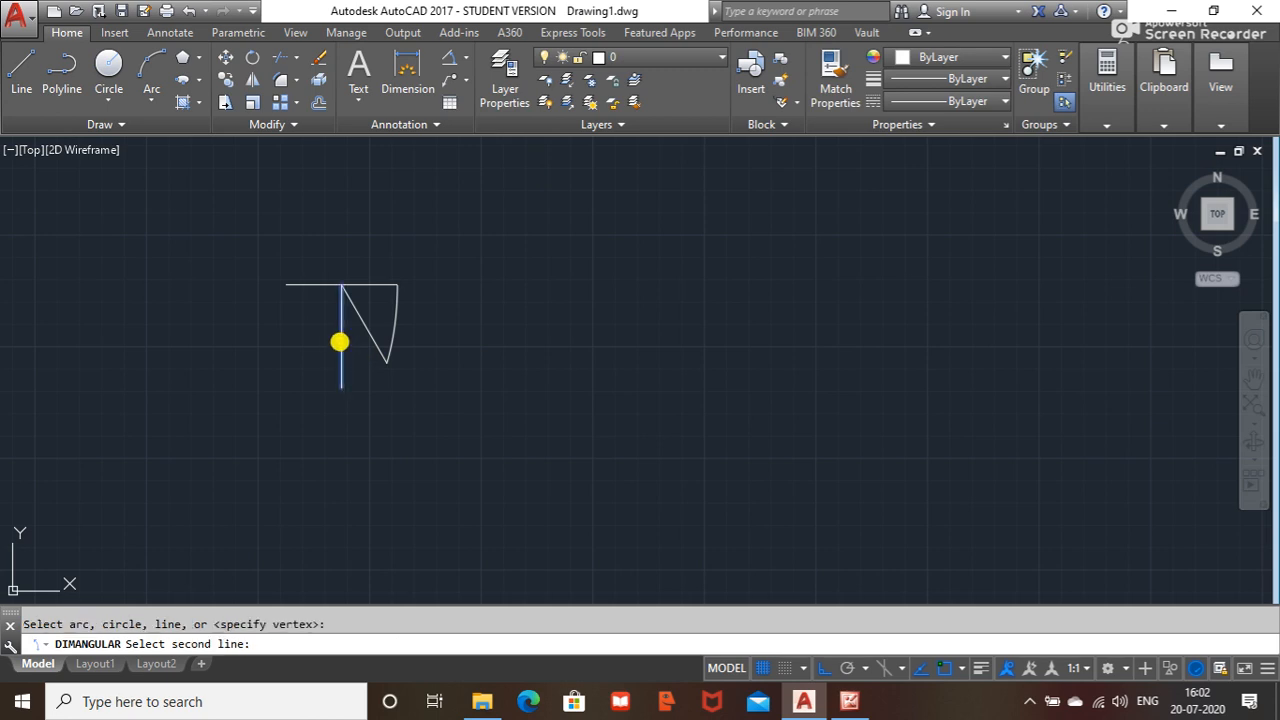
{"action": "left_click", "coordinate": [368, 335]}
{"action": "left_click", "coordinate": [392, 416]}
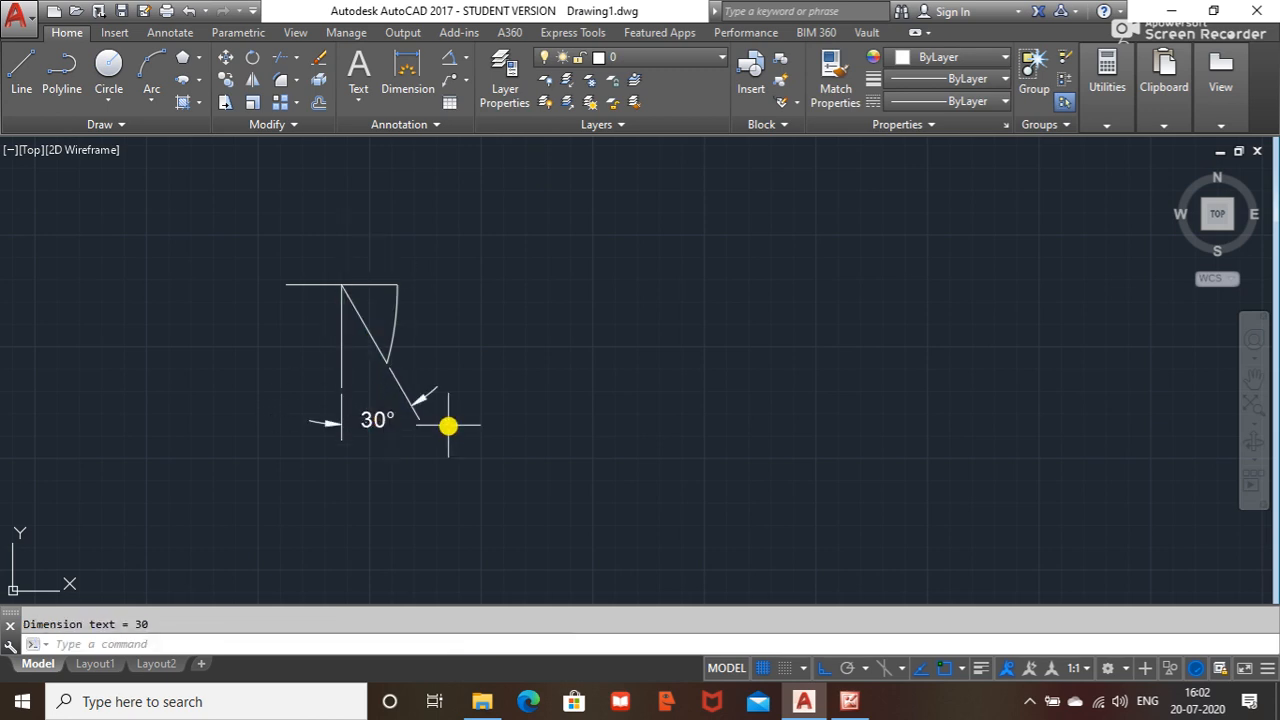
{"action": "key", "text": "Escape"}
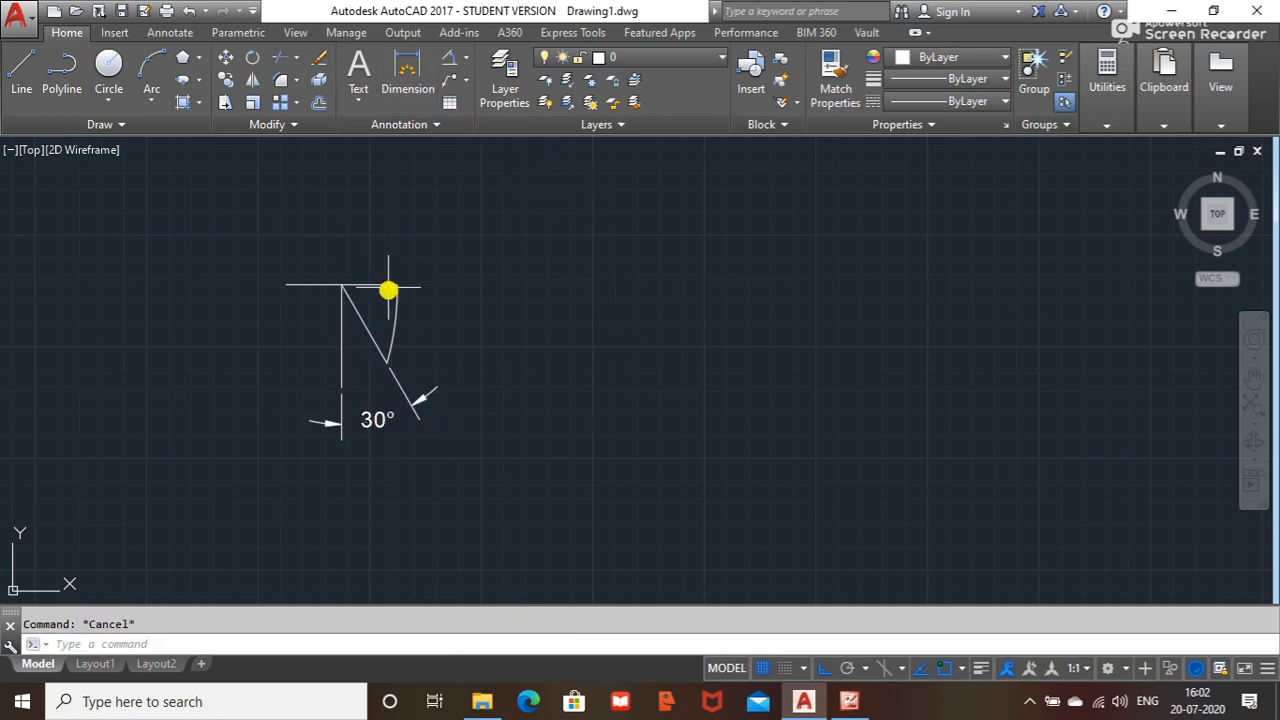
- Add an angular dimension between the vertical line and the horizontal line, placing it outside the existing angular dimension
{"action": "left_click", "coordinate": [450, 60]}
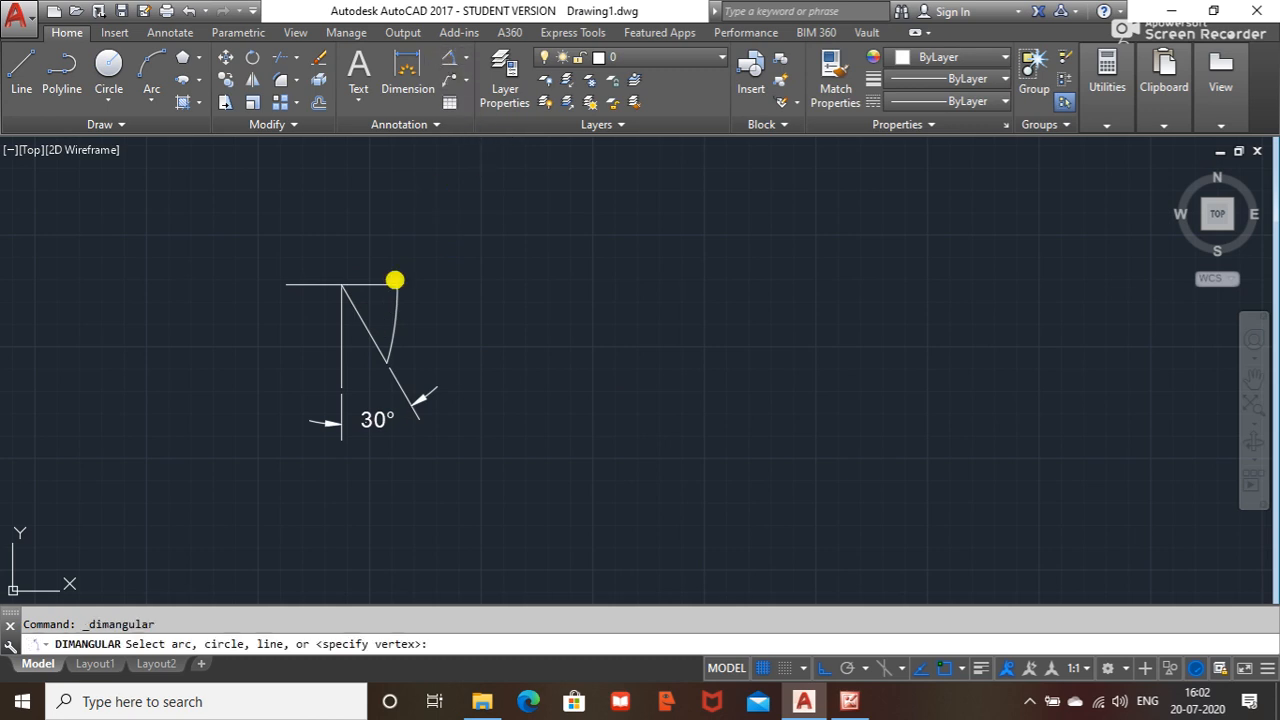
{"action": "left_click", "coordinate": [340, 364]}
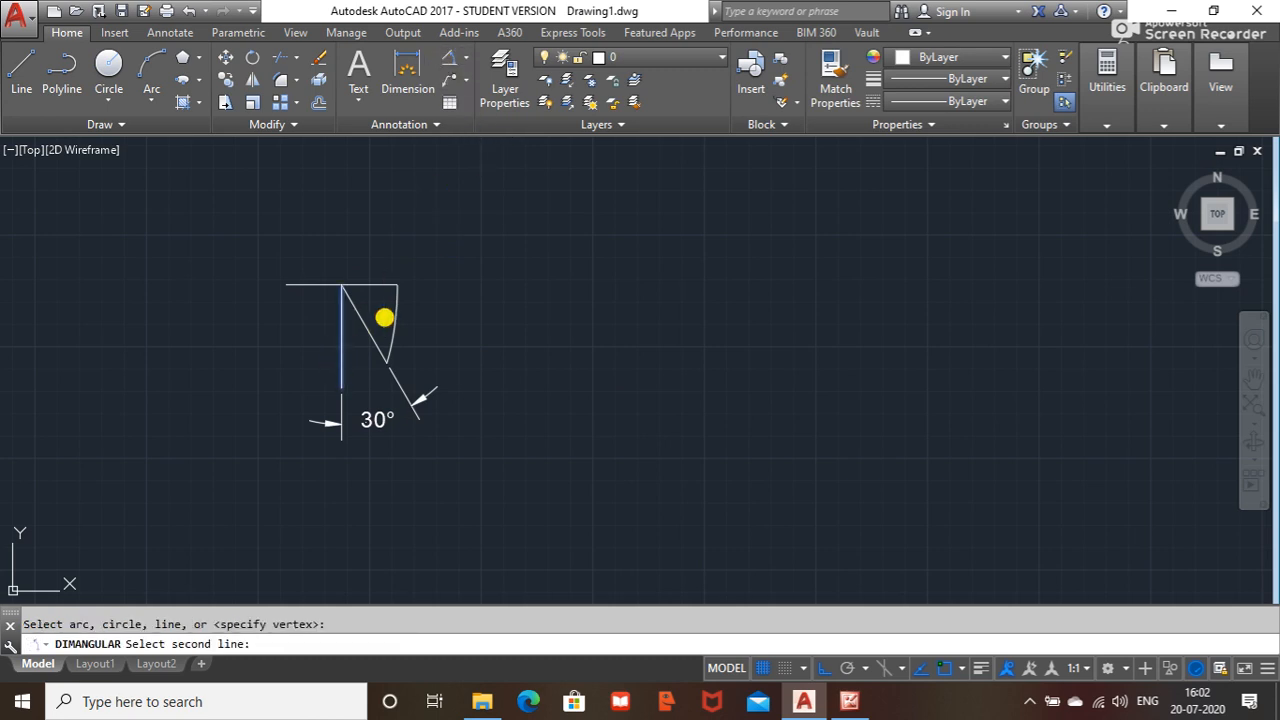
{"action": "left_click", "coordinate": [385, 286]}
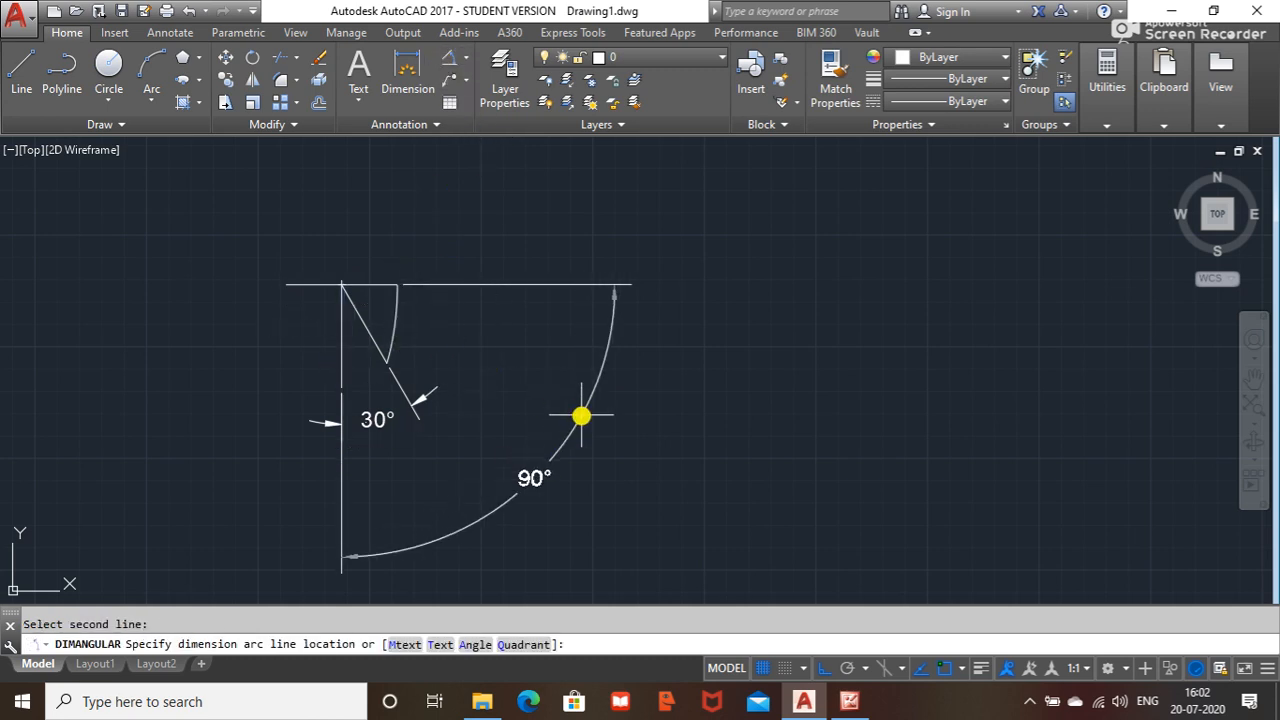
{"action": "left_click", "coordinate": [534, 415]}
{"action": "key", "text": "Escape"}
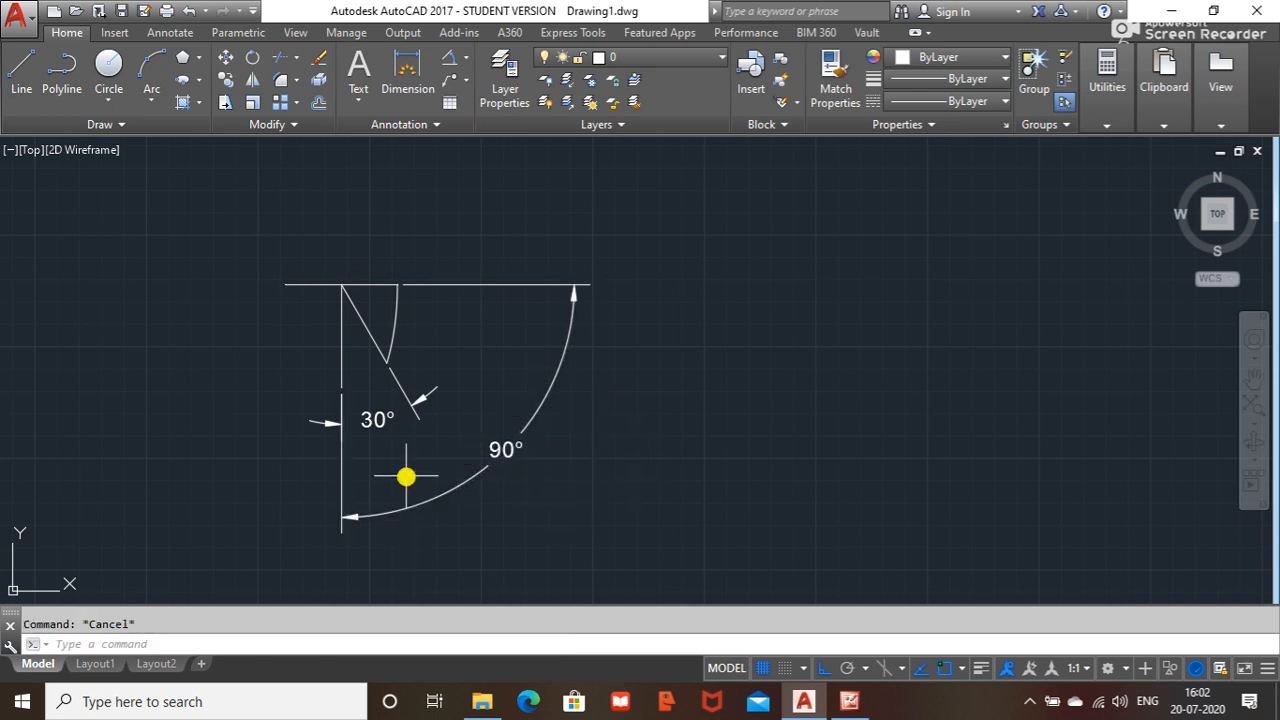
- Erase the elliptical arc together with its three lines and both angular dimensions
{"action": "scroll", "coordinate": [405, 476], "scroll_direction": "down", "scroll_amount": 4}
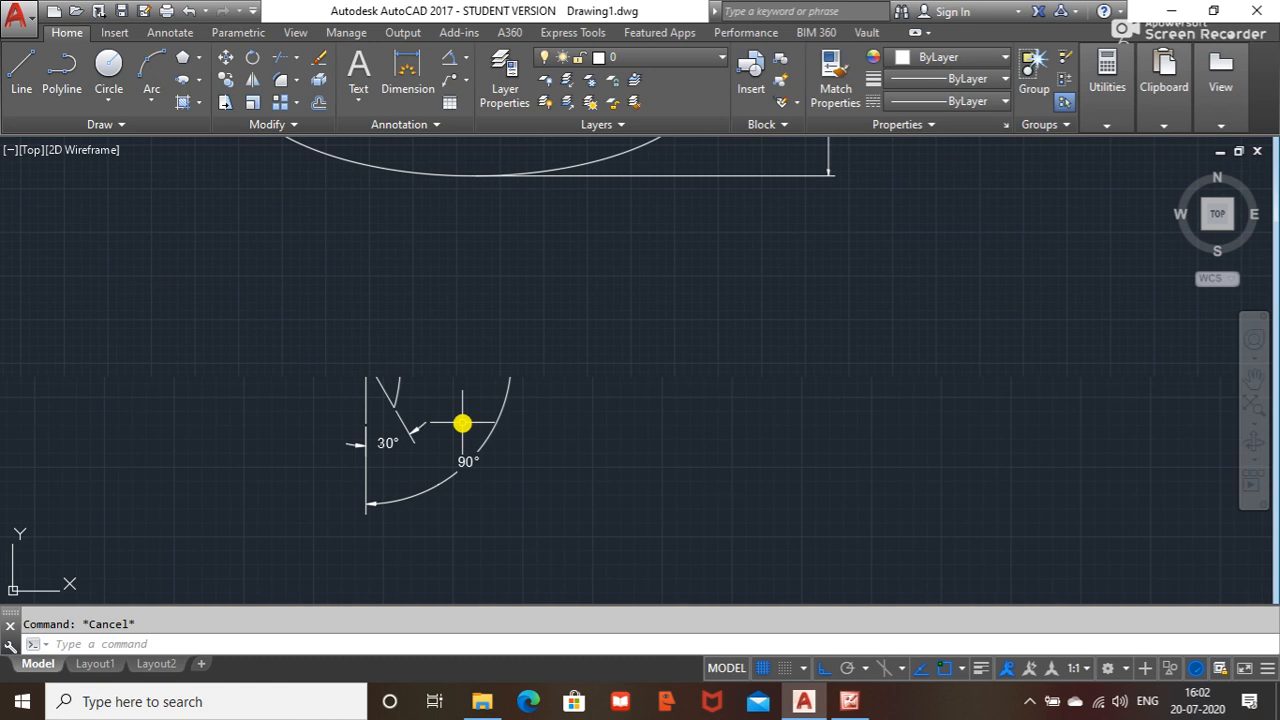
{"action": "left_click", "coordinate": [520, 363]}
{"action": "left_click", "coordinate": [368, 489]}
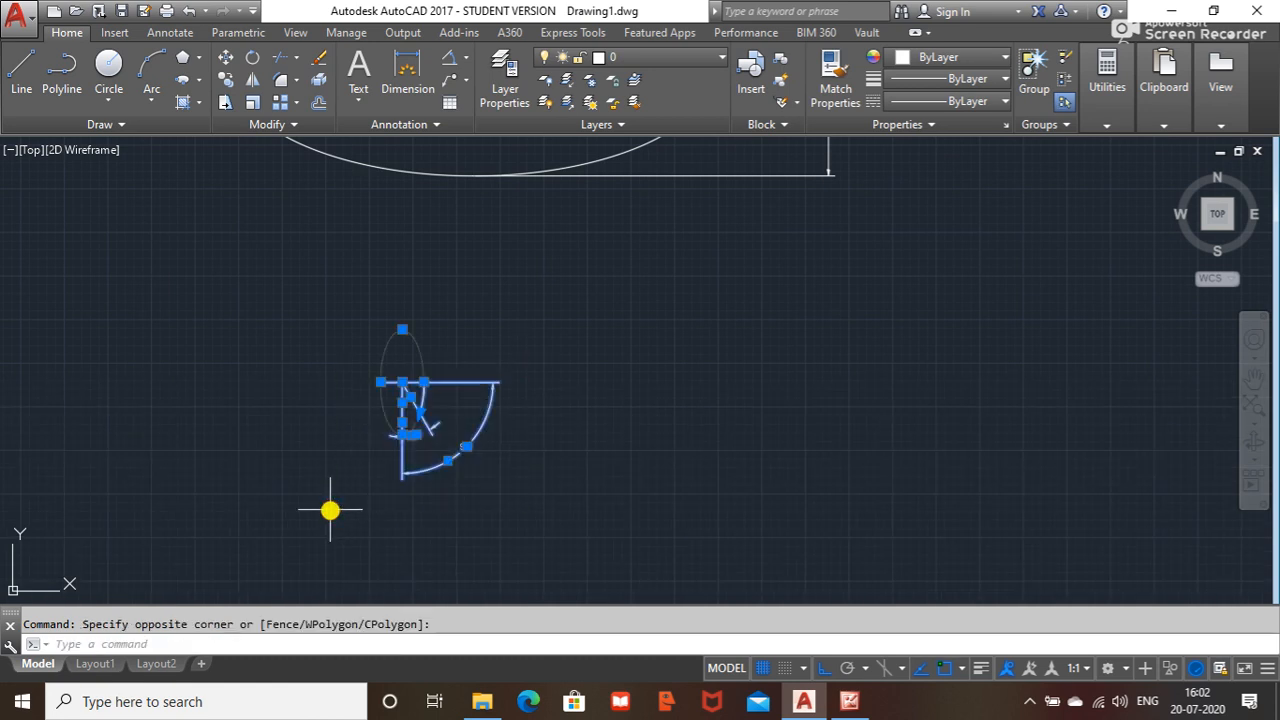
{"action": "key", "text": "Delete"}
- Erase the two vertical dimensions and the center line beside the large ellipse
{"action": "scroll", "coordinate": [310, 512], "scroll_direction": "down", "scroll_amount": 2}
{"action": "scroll", "coordinate": [346, 437], "scroll_direction": "down", "scroll_amount": 2}
{"action": "middle_click_drag", "start_coordinate": [346, 437], "coordinate": [540, 409]}
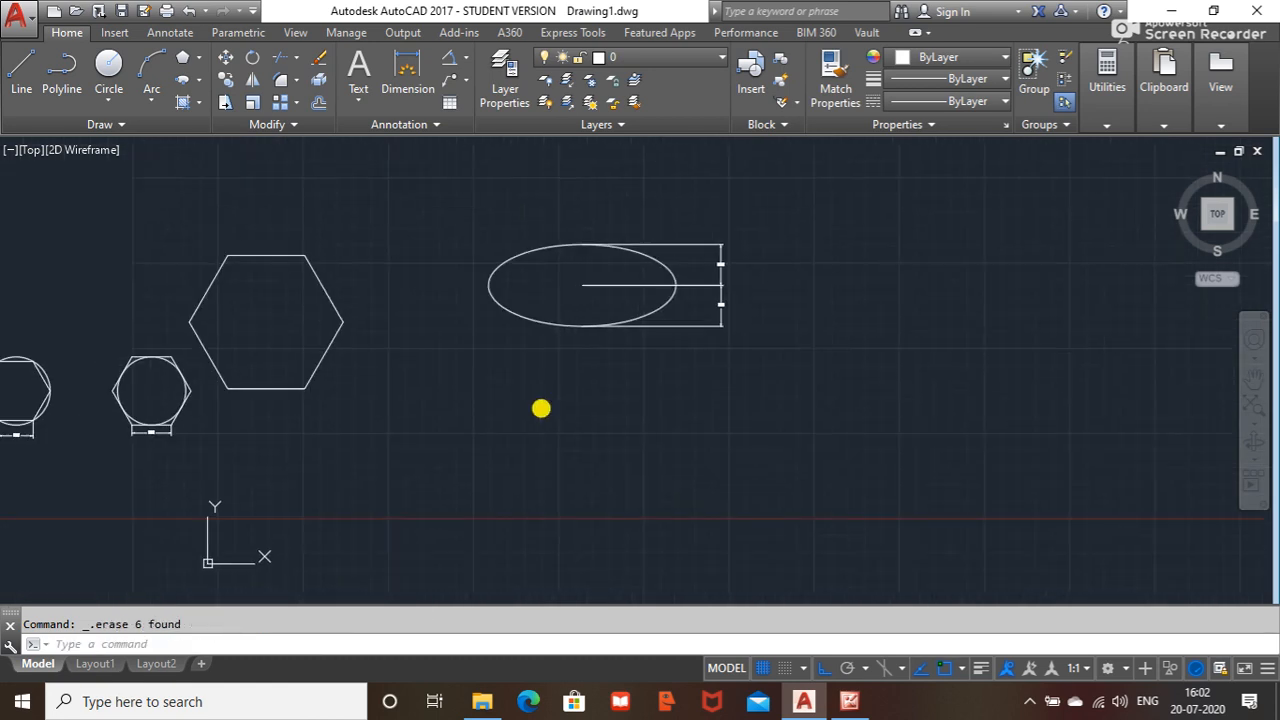
{"action": "left_click", "coordinate": [760, 229]}
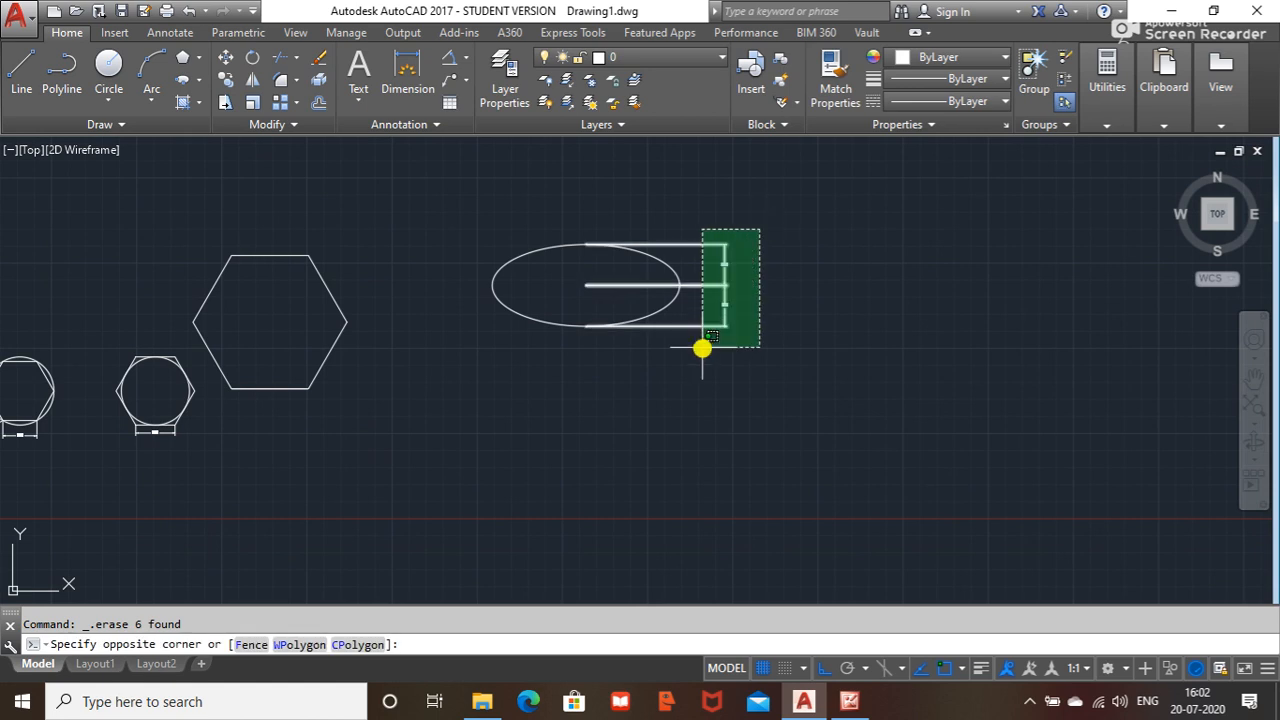
{"action": "left_click", "coordinate": [700, 352]}
{"action": "key", "text": "Delete"}
- Erase the large ellipse, all the polygons and circles with their dimensions, and the stray dimension left near the origin
{"action": "left_click", "coordinate": [745, 198]}
{"action": "left_click", "coordinate": [23, 525]}
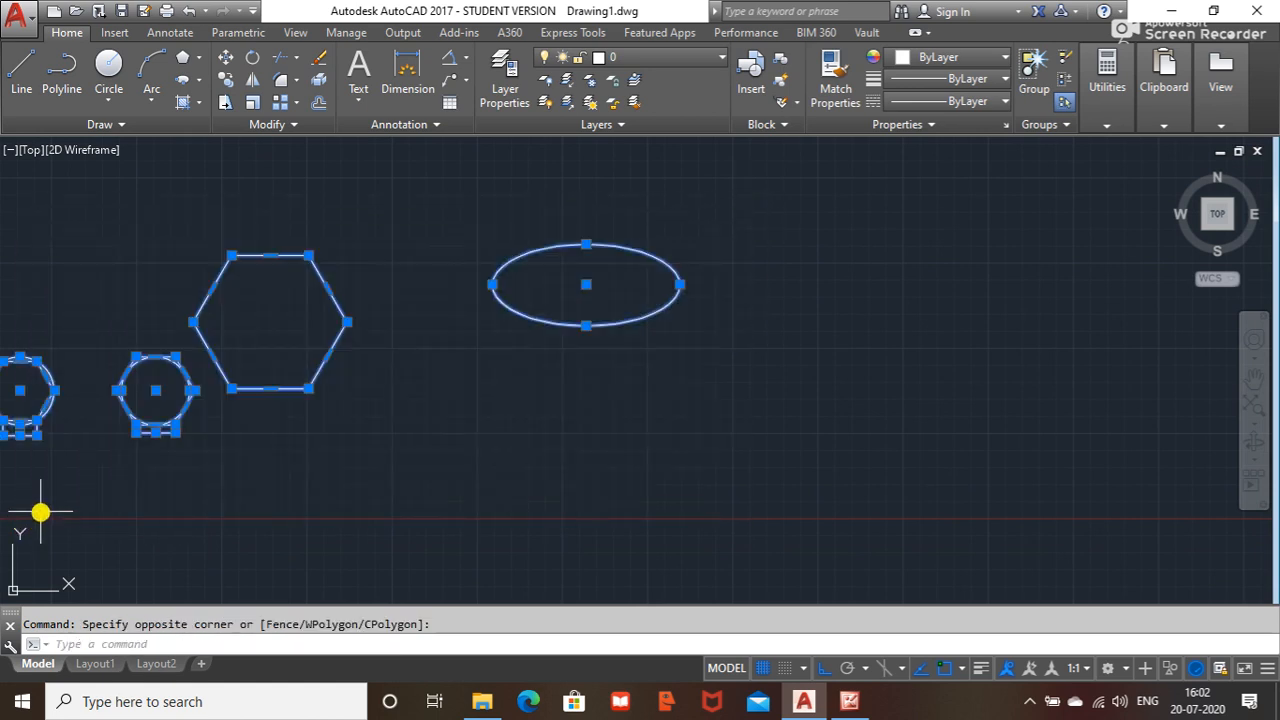
{"action": "key", "text": "Delete"}
{"action": "left_click", "coordinate": [214, 400]}
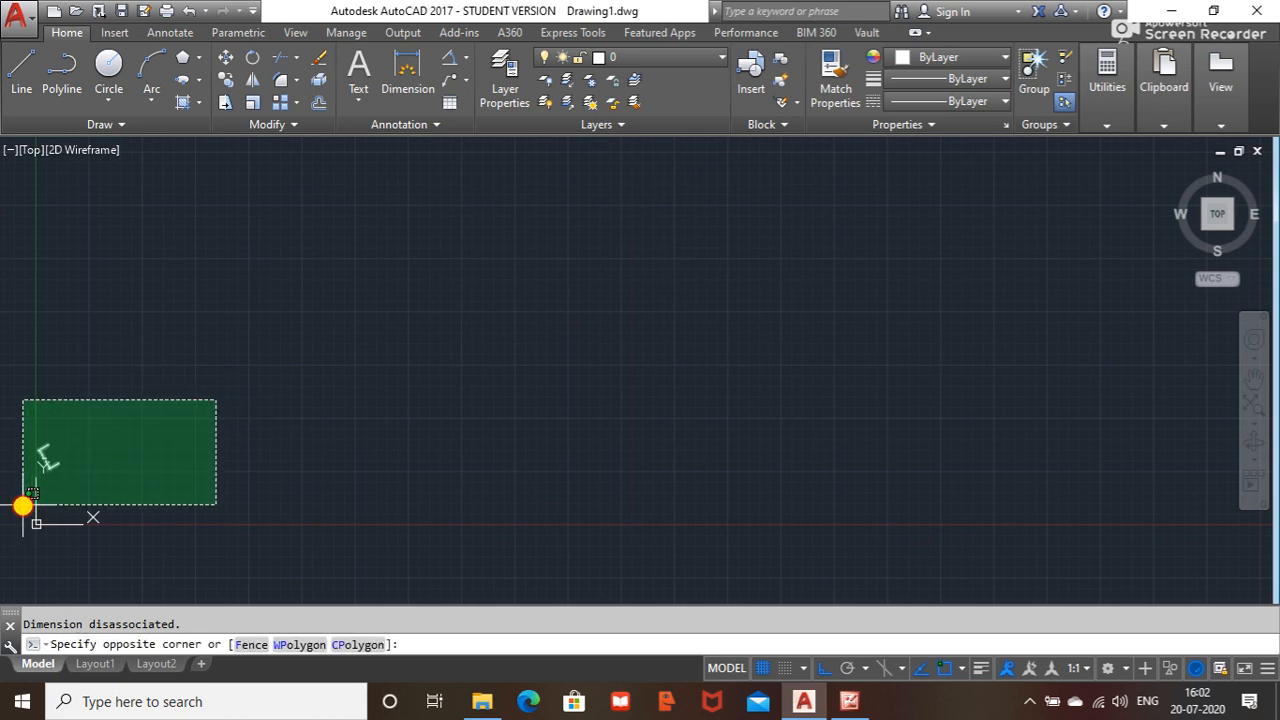
{"action": "left_click", "coordinate": [22, 506]}
{"action": "key", "text": "Delete"}
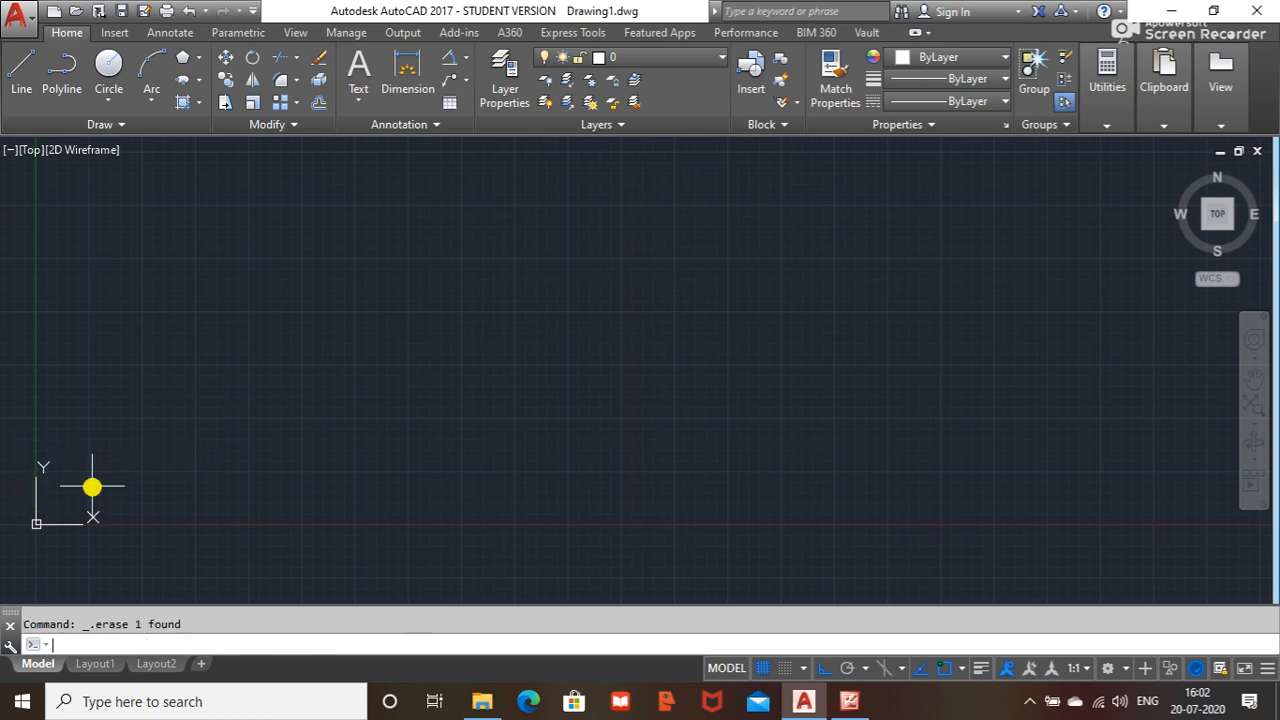
- Draw a freehand rectangle from its upper-left to its lower-right corner in the empty drawing, just above the X axis
{"action": "type", "text": "z"}
{"action": "key", "text": "Return"}
{"action": "type", "text": "a"}
{"action": "key", "text": "Return"}
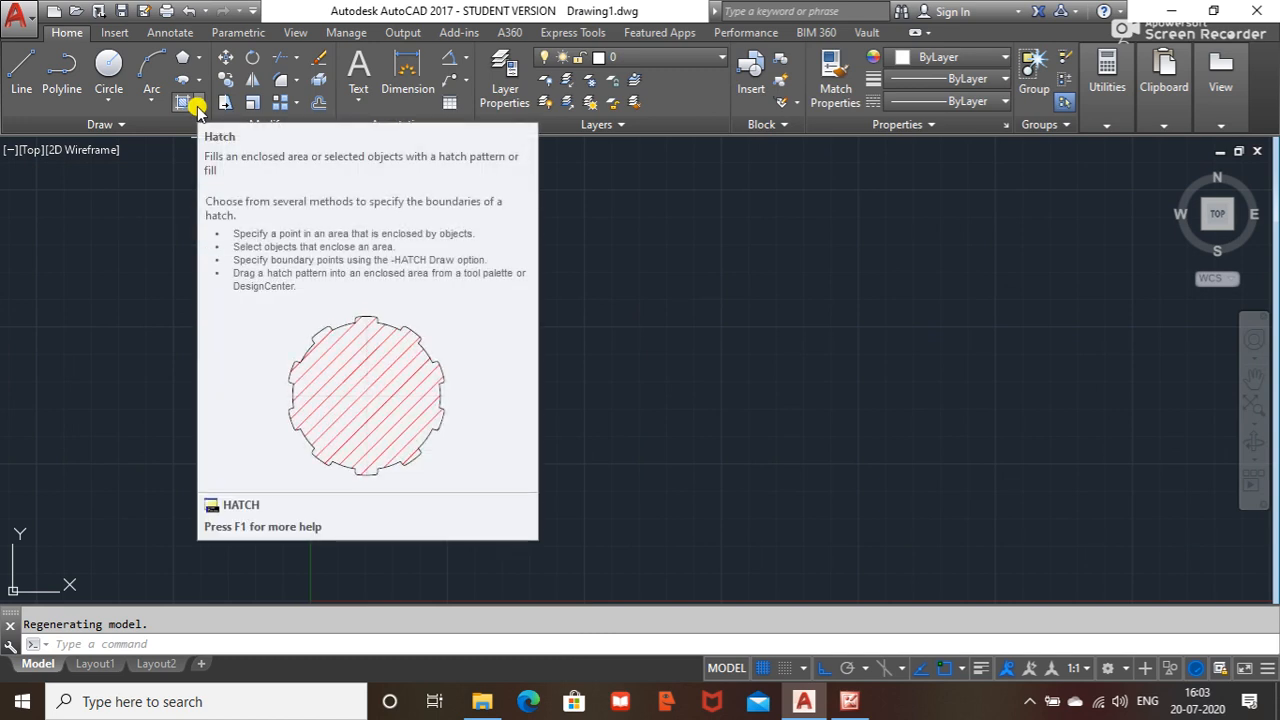
{"action": "left_click", "coordinate": [197, 59]}
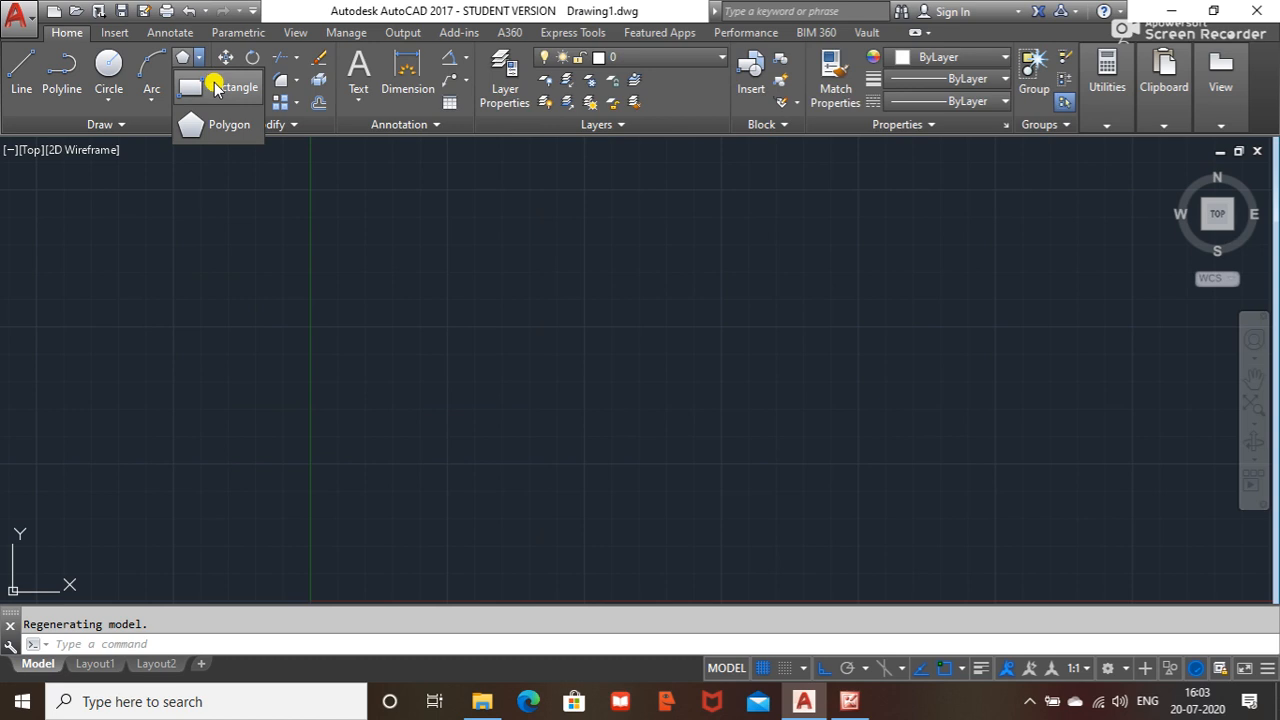
{"action": "left_click", "coordinate": [215, 88]}
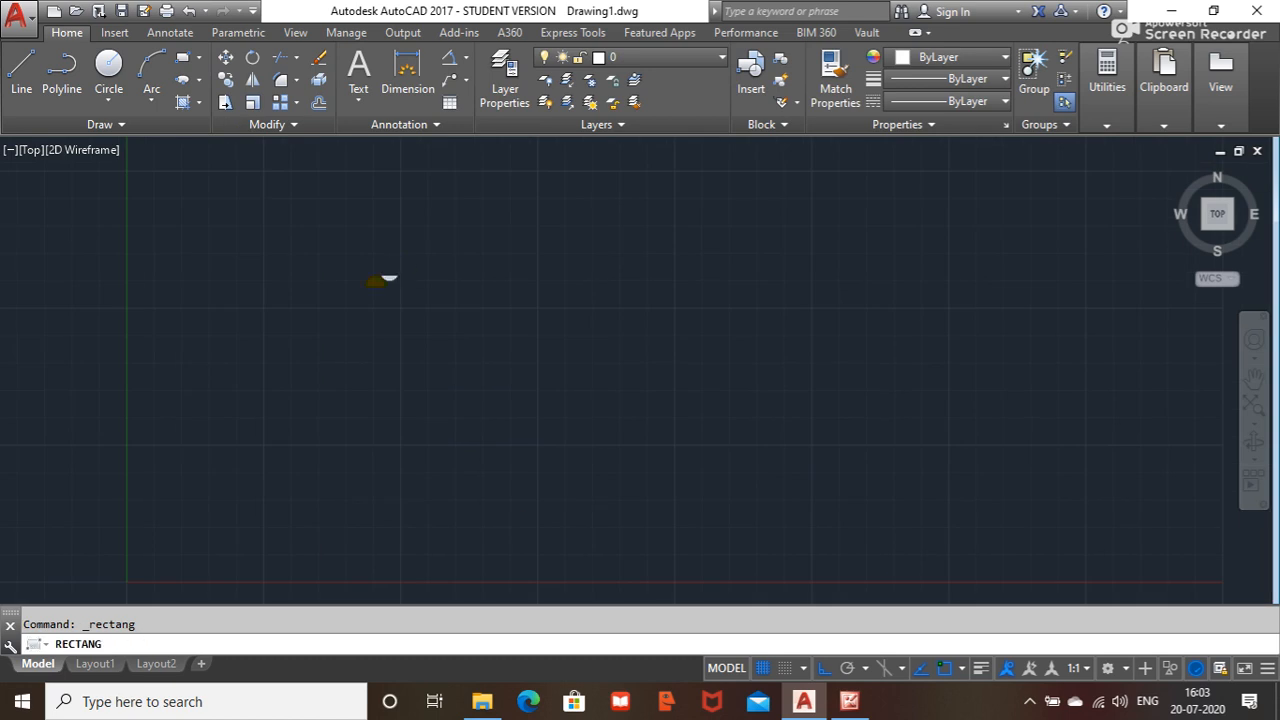
{"action": "left_click", "coordinate": [211, 257]}
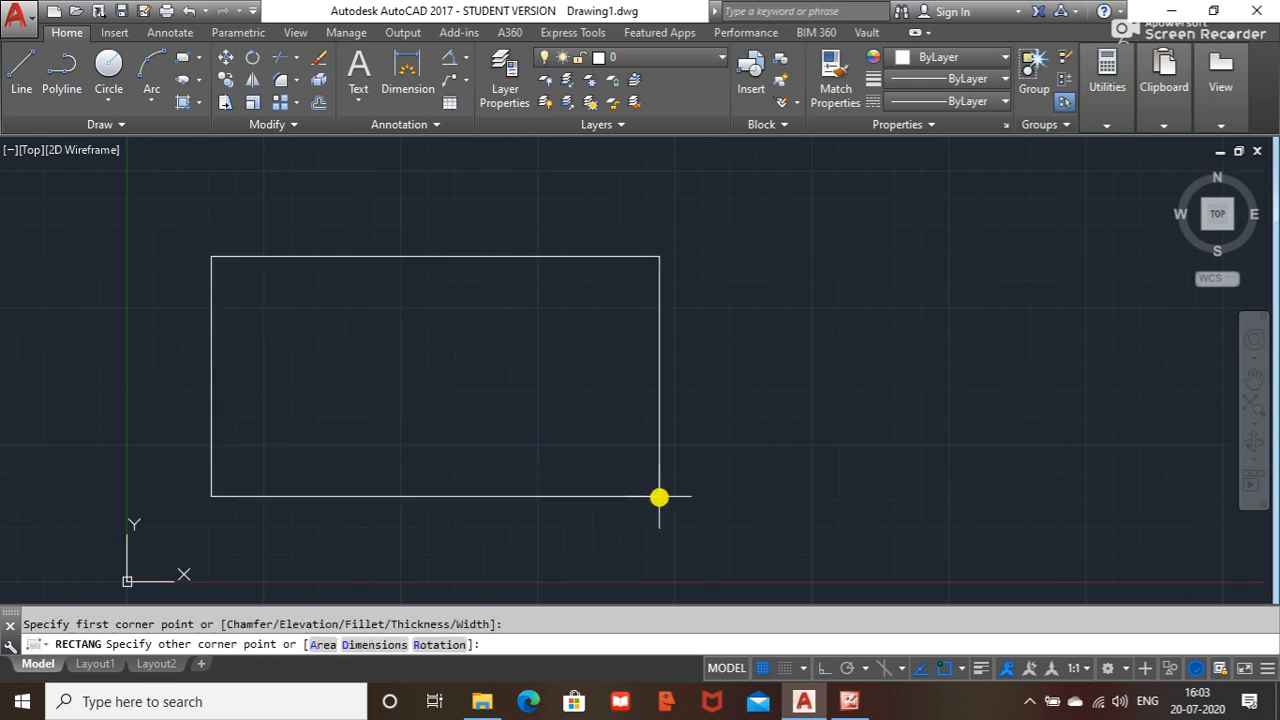
{"action": "left_click", "coordinate": [561, 534]}
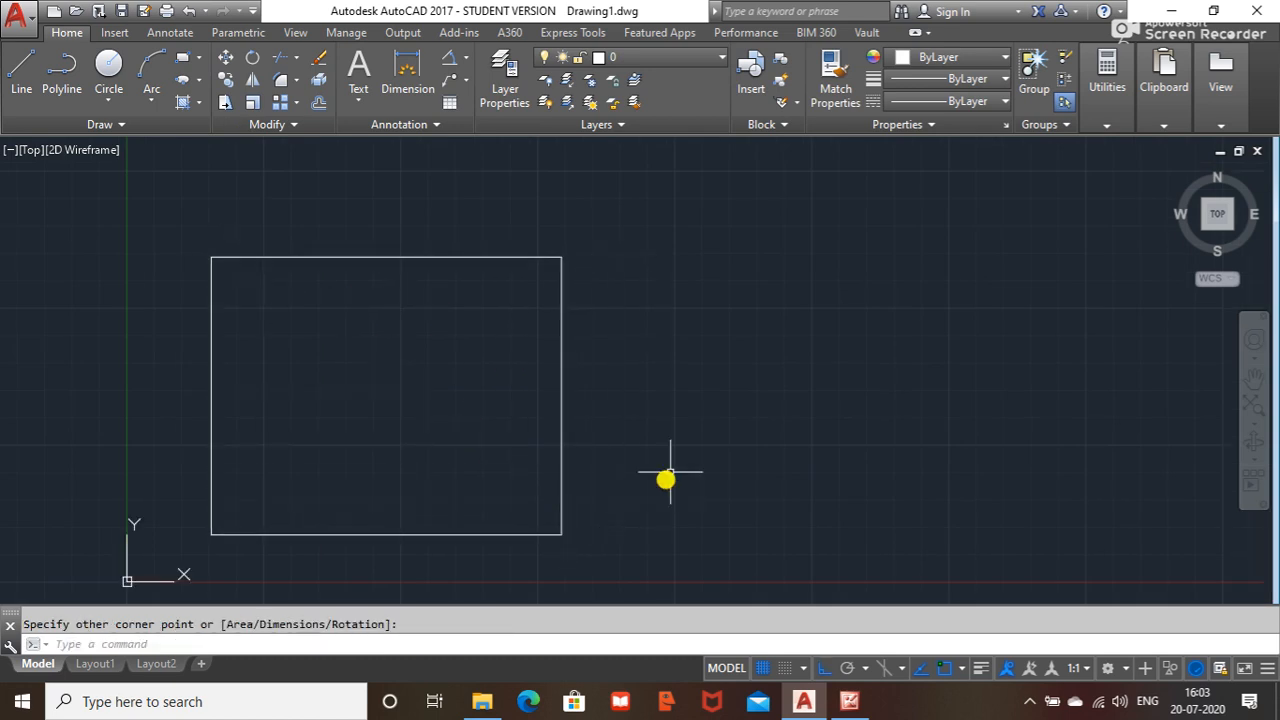
- Draw a circle centered on the rectangle's geometric center, large enough to leave a small gap to the rectangle's horizontal edges
{"action": "left_click", "coordinate": [108, 64]}
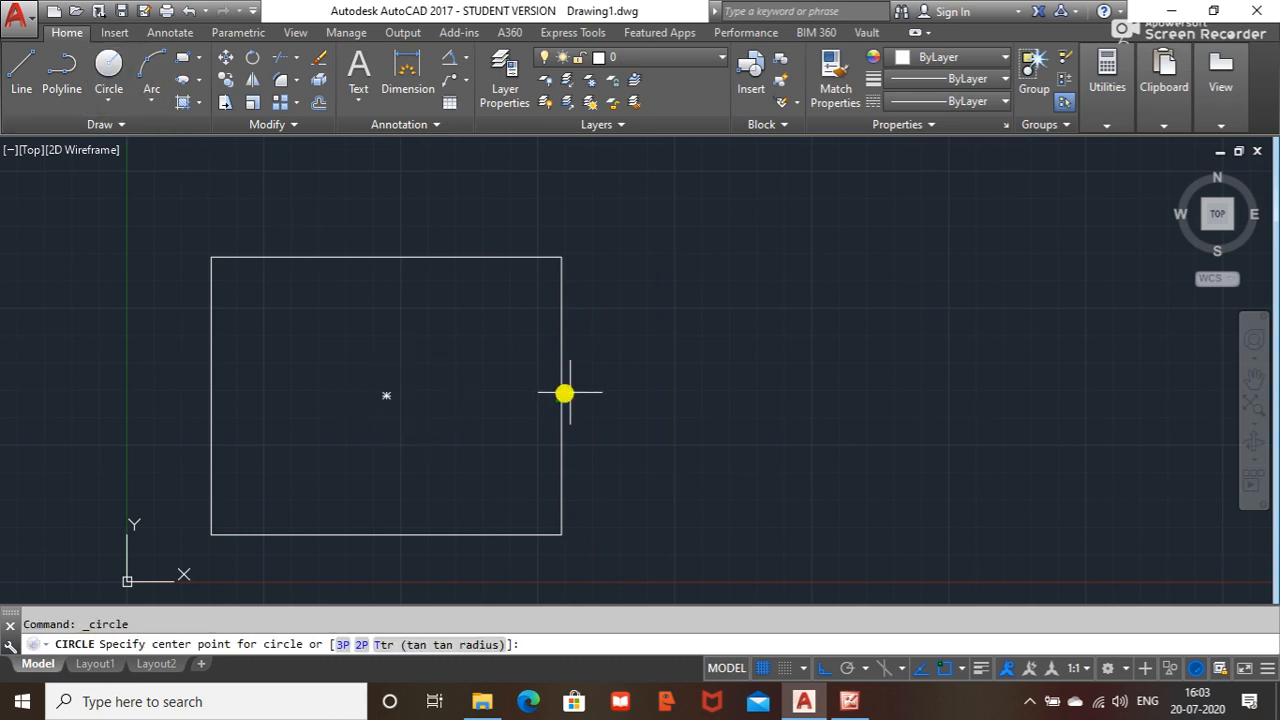
{"action": "left_click", "coordinate": [387, 396]}
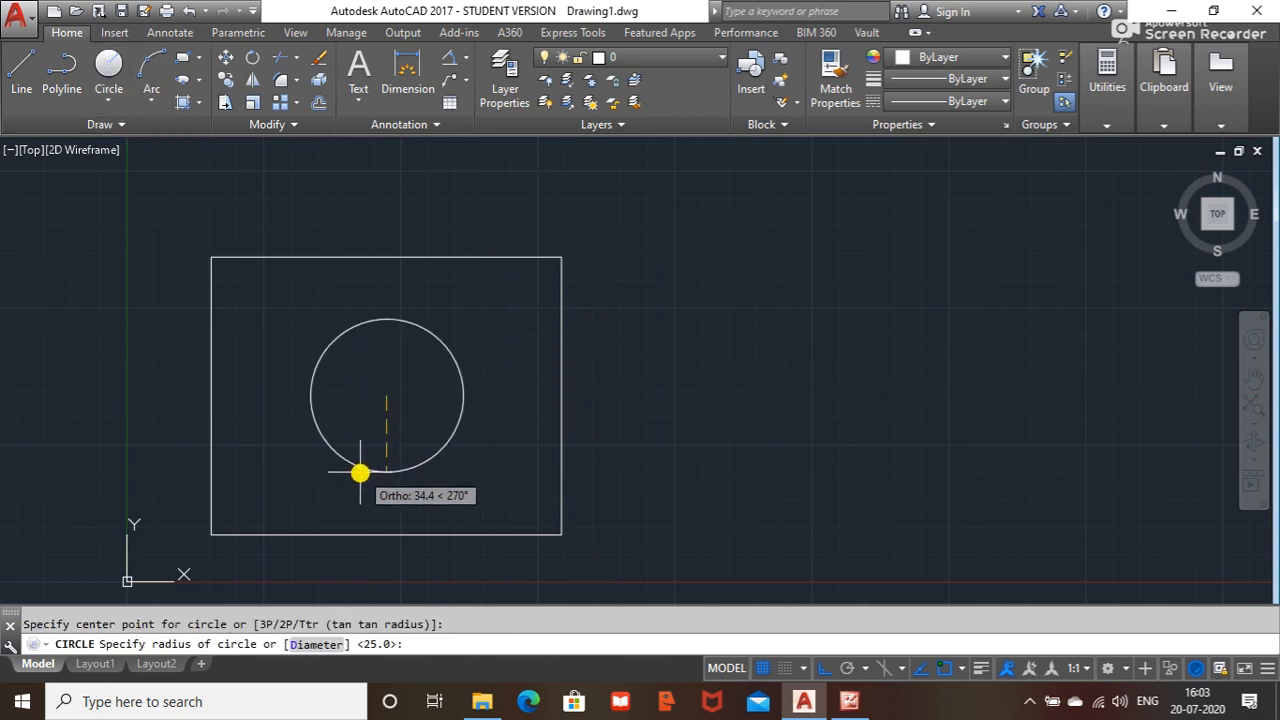
{"action": "left_click", "coordinate": [366, 493]}
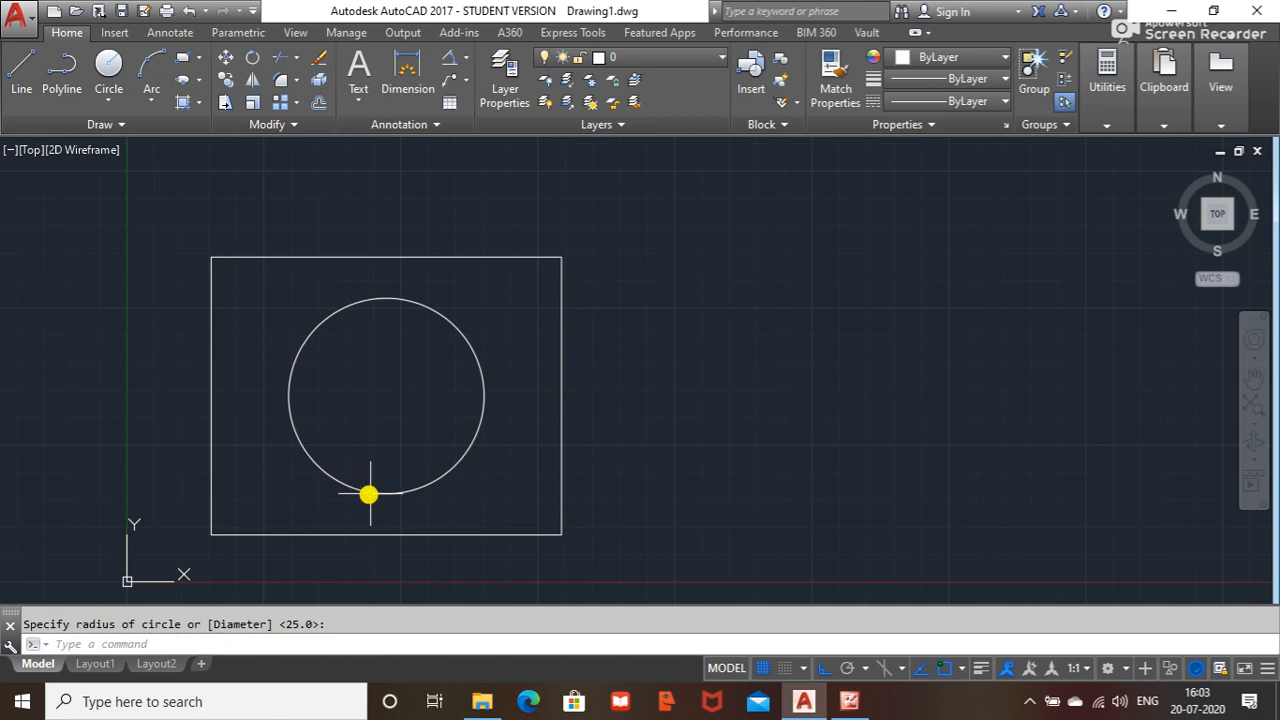
{"action": "left_click", "coordinate": [107, 62]}
{"action": "key", "text": "Escape"}
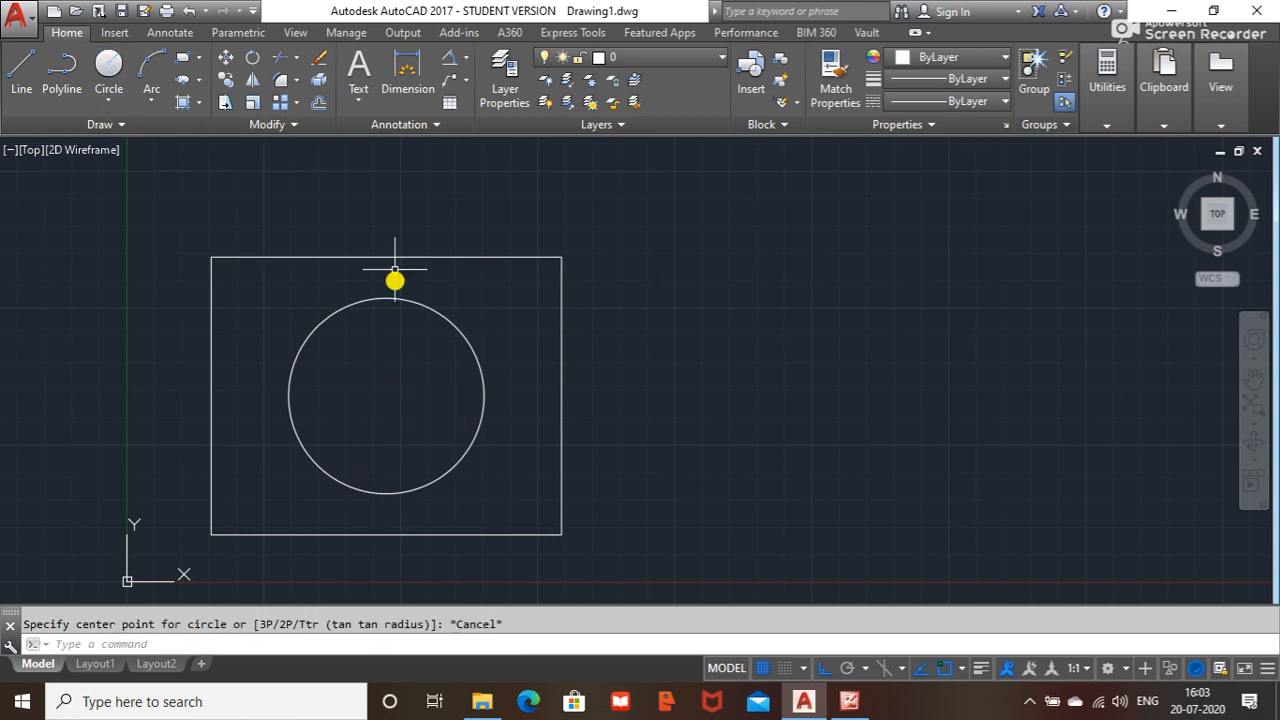
- Draw a center-based ellipse on the circle's center, taller than wide and fitting inside the circle
{"action": "left_click", "coordinate": [201, 82]}
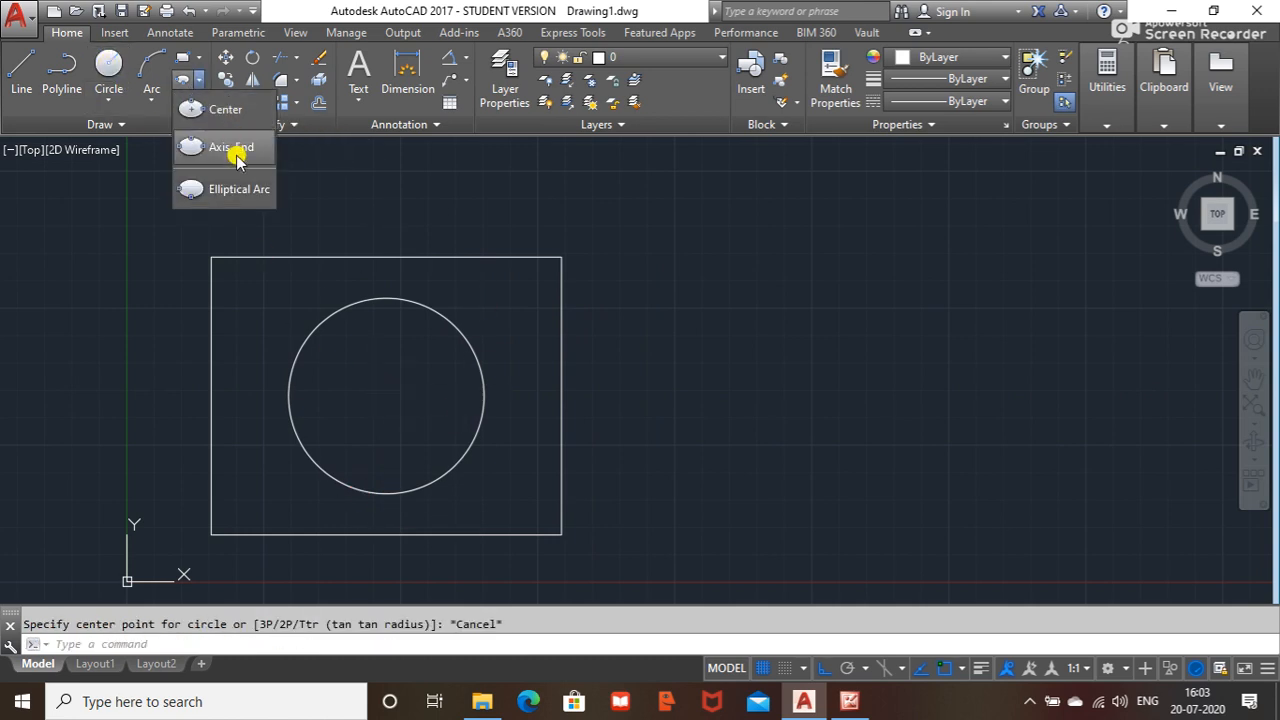
{"action": "left_click", "coordinate": [226, 106]}
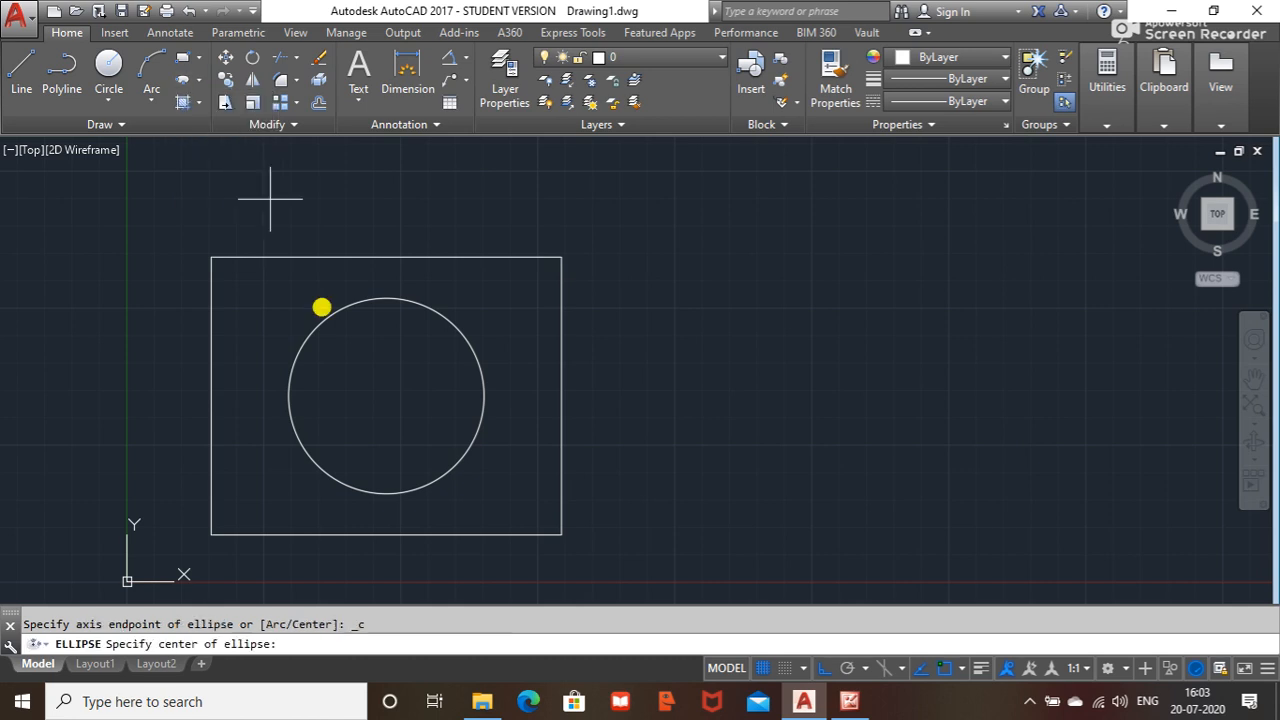
{"action": "left_click", "coordinate": [386, 396]}
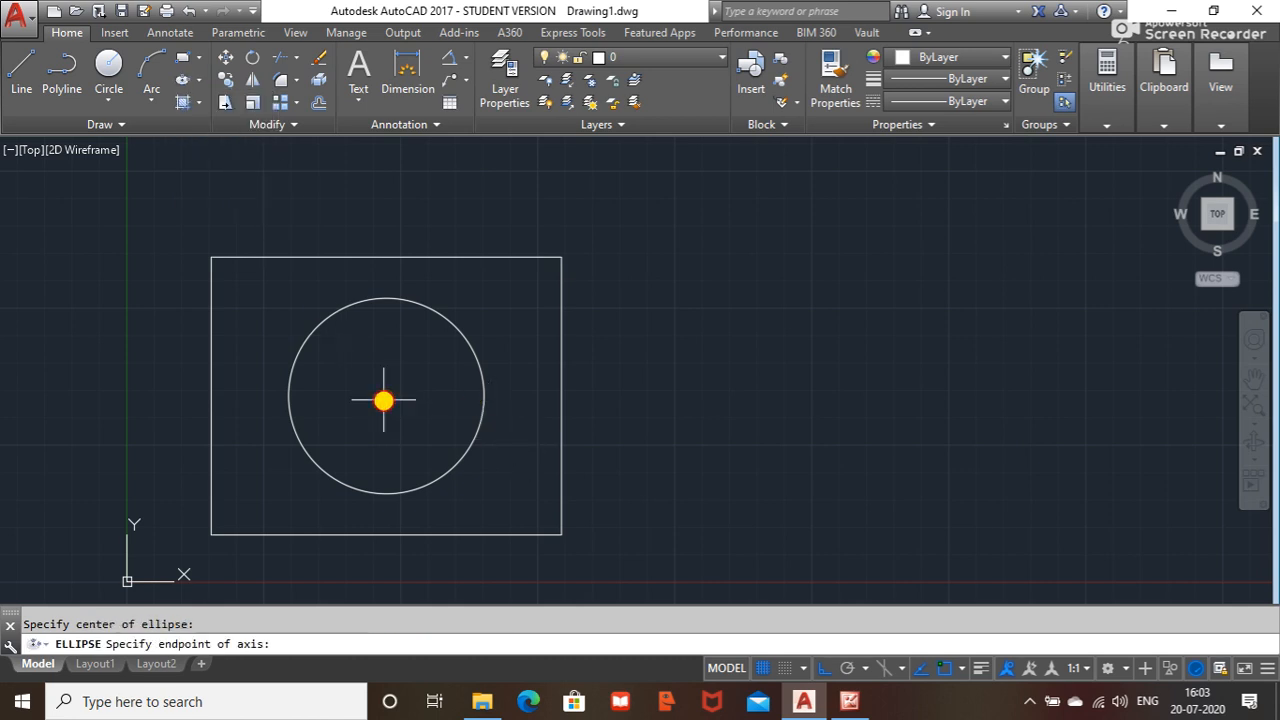
{"action": "left_click", "coordinate": [383, 469]}
{"action": "left_click", "coordinate": [424, 392]}
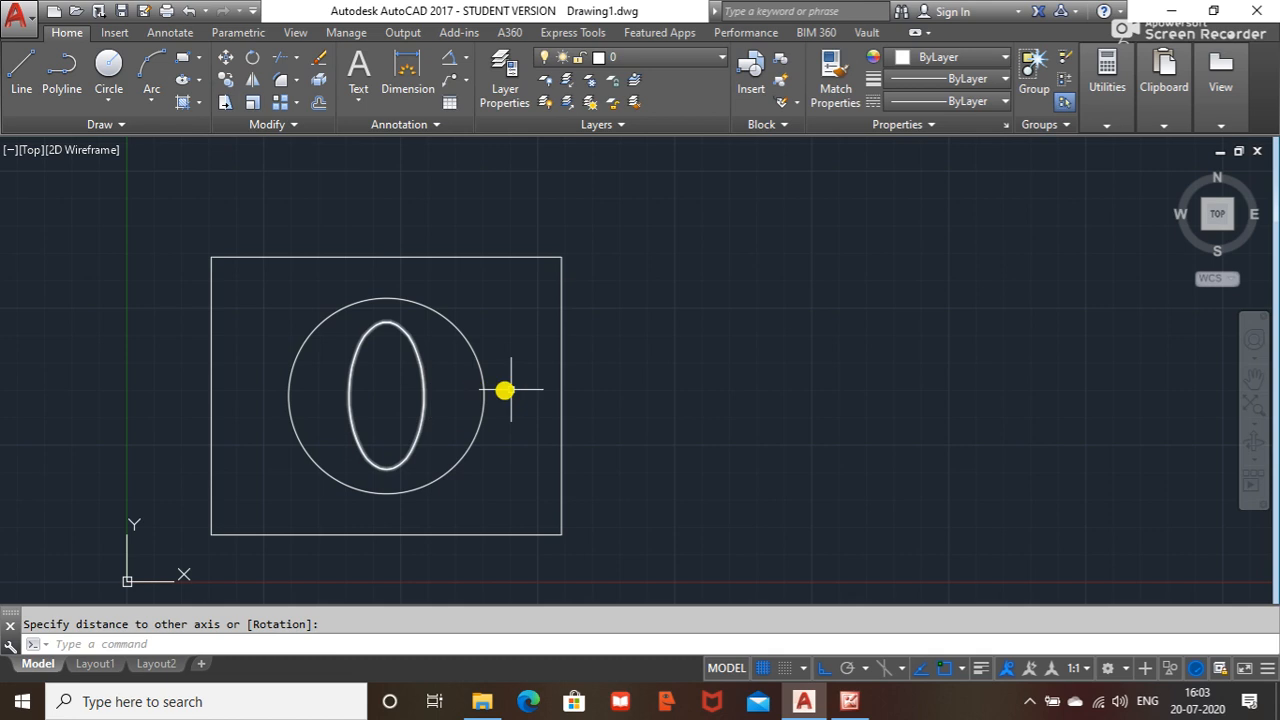
{"action": "key", "text": "Escape"}
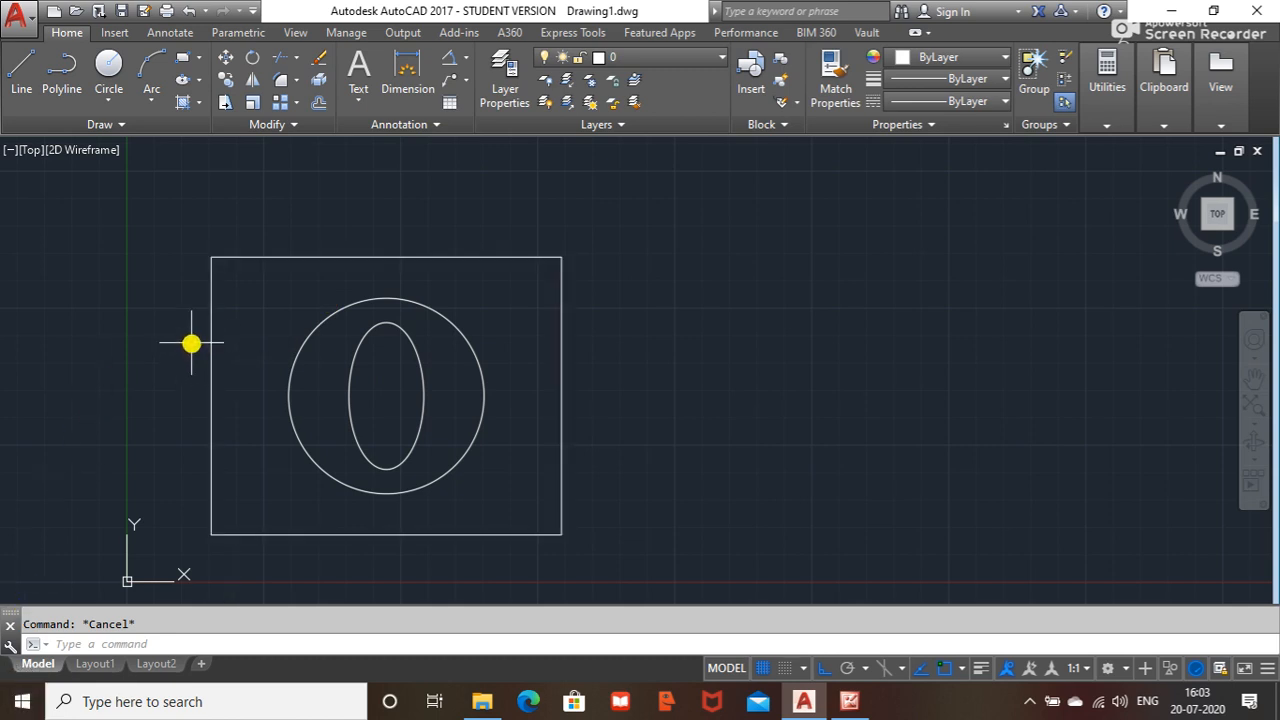
- Start a hatch and choose the area between the rectangle and the circle as its boundary
{"action": "left_click", "coordinate": [199, 104]}
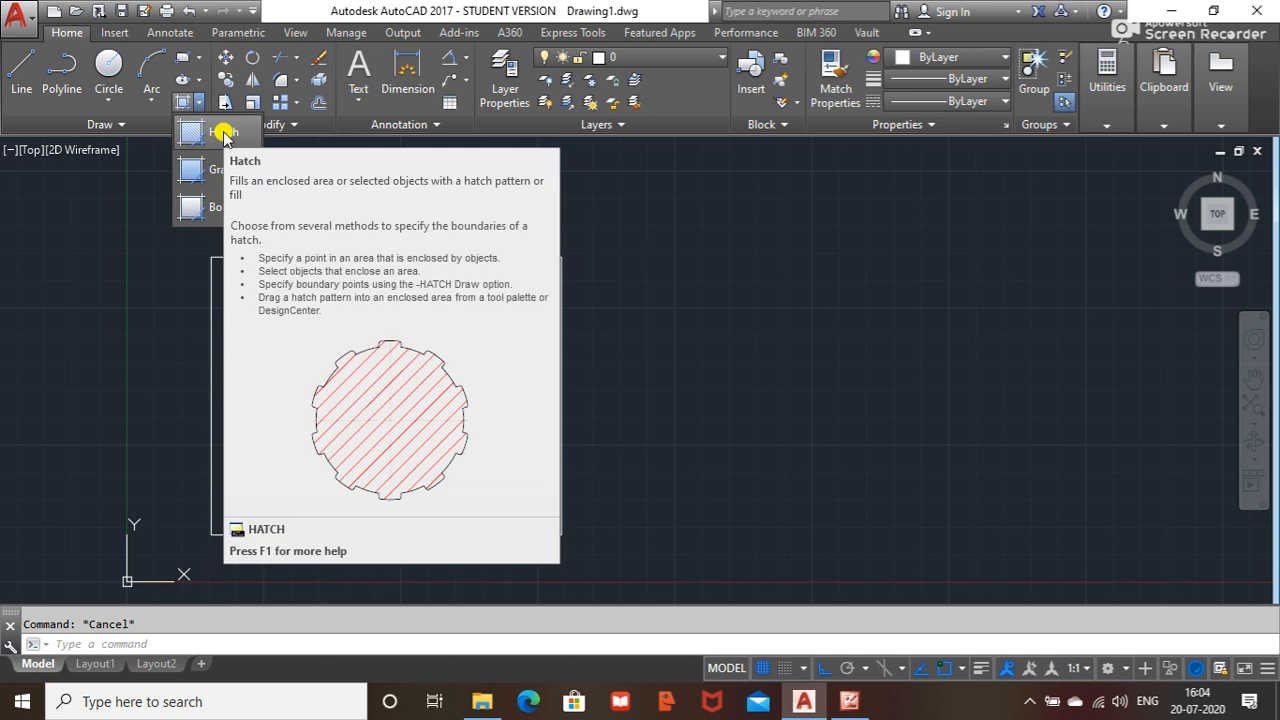
{"action": "left_click", "coordinate": [62, 645]}
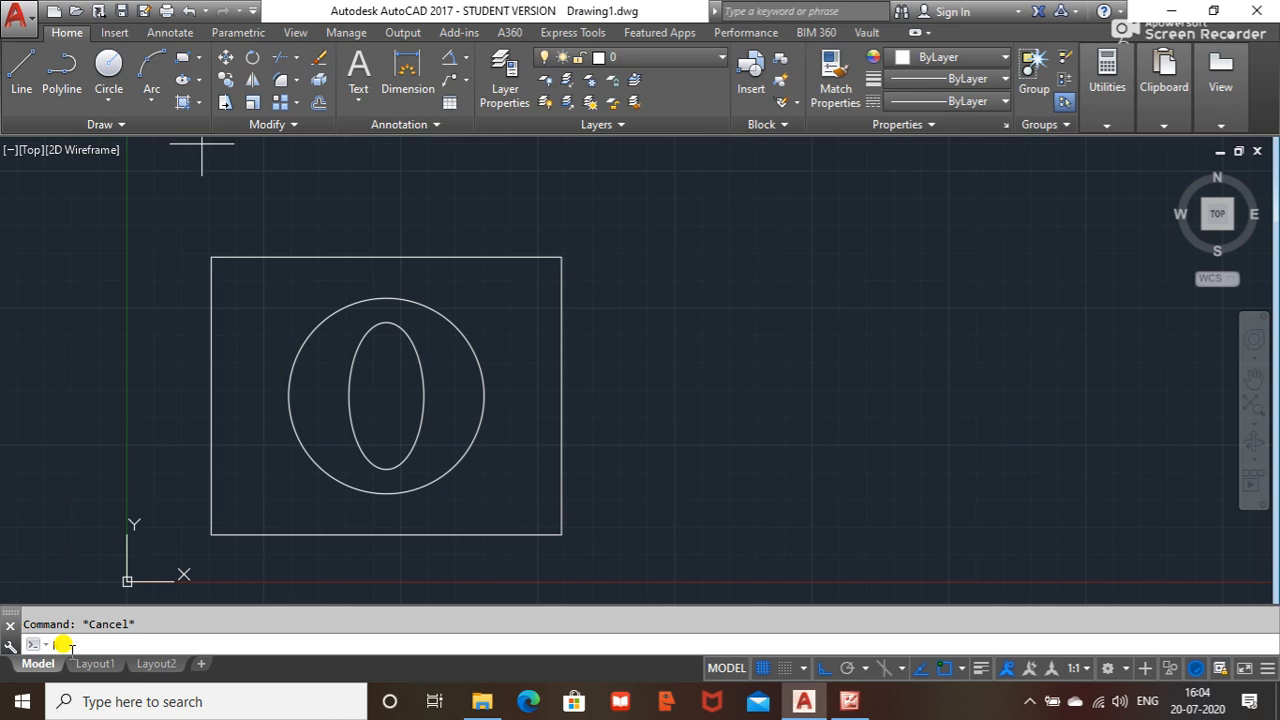
{"action": "type", "text": "h"}
{"action": "key", "text": "Return"}
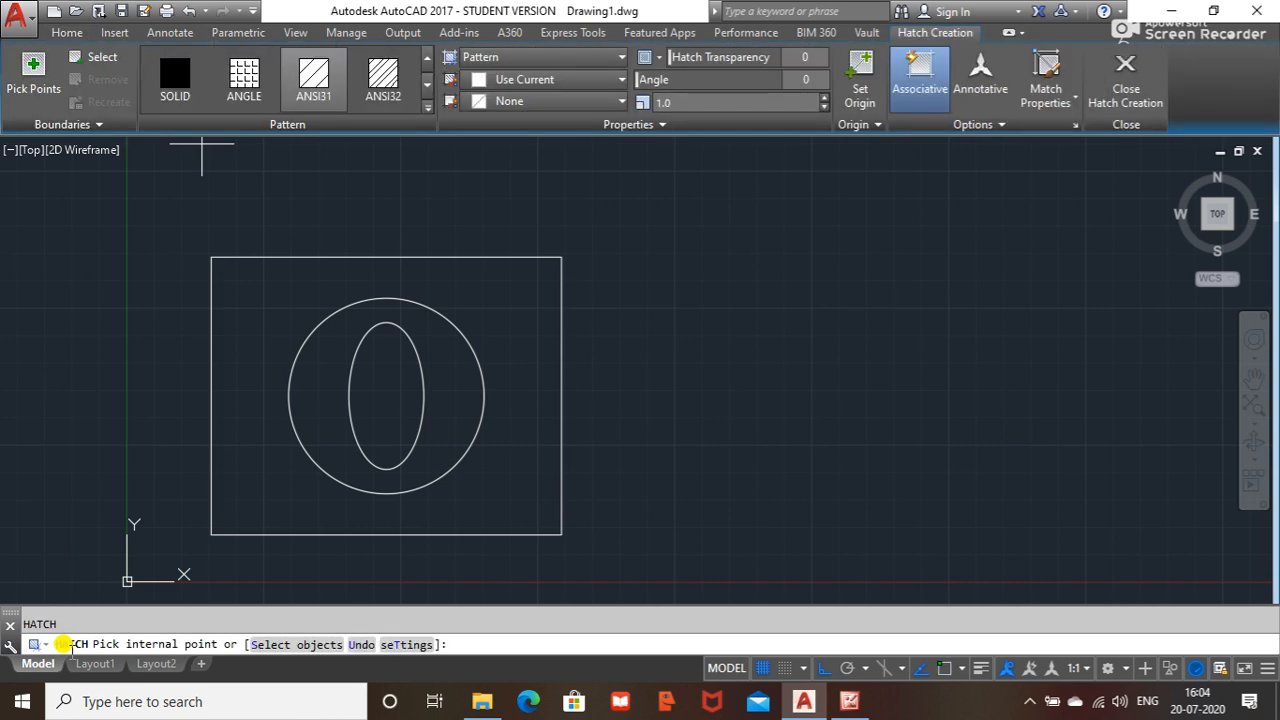
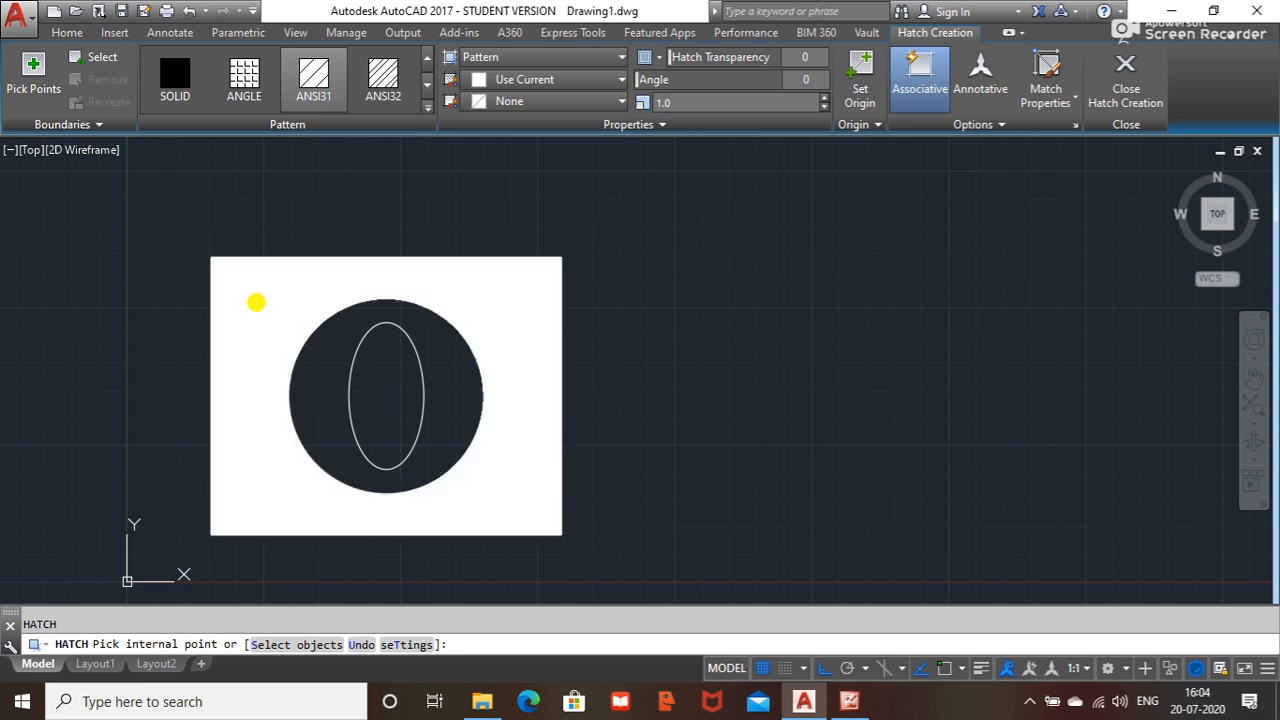
{"action": "left_click", "coordinate": [36, 65]}
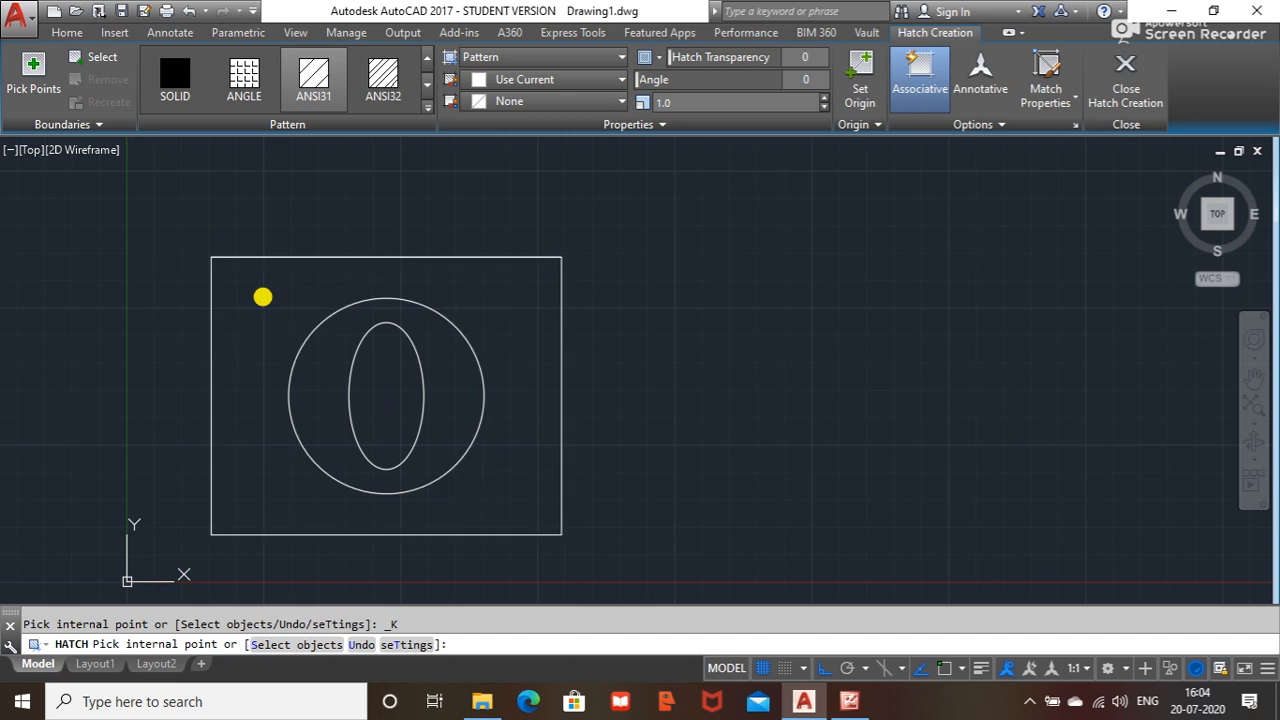
{"action": "left_click", "coordinate": [262, 297]}
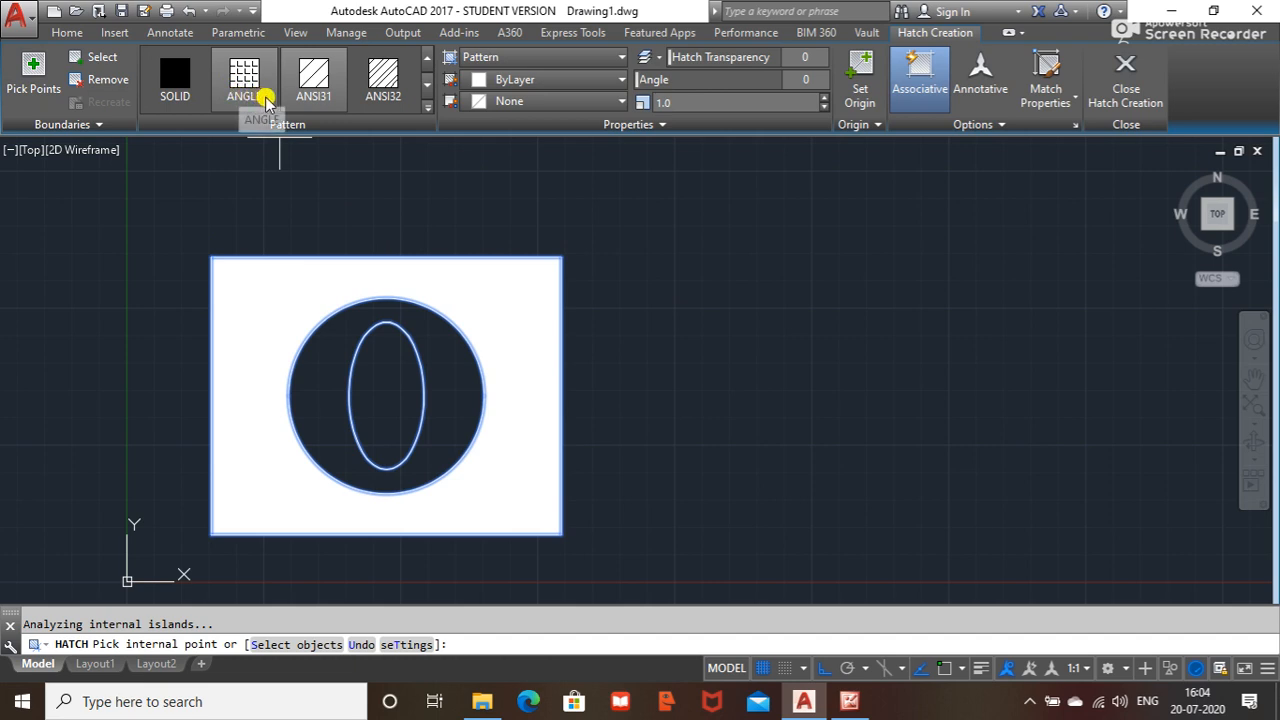
- Set the pattern of the hatch between the rectangle and the circle to AR-B816
{"action": "left_click", "coordinate": [242, 88]}
{"action": "left_click", "coordinate": [172, 84]}
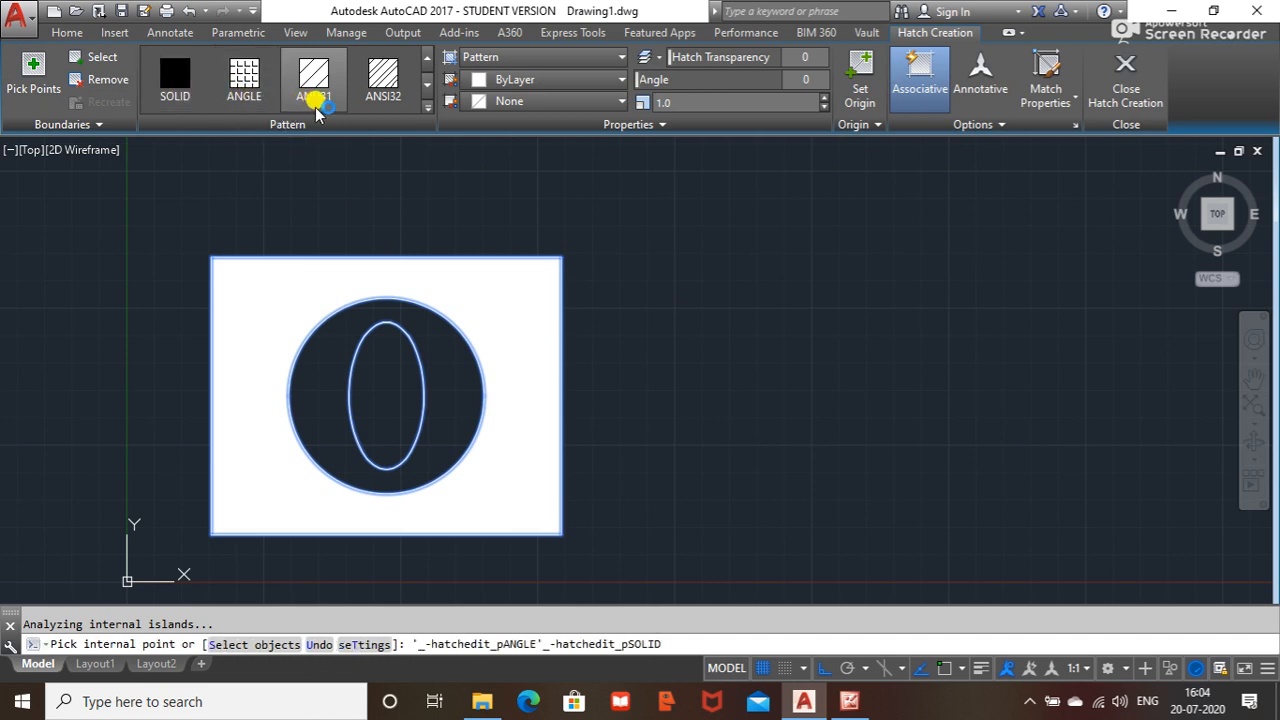
{"action": "left_click", "coordinate": [427, 86]}
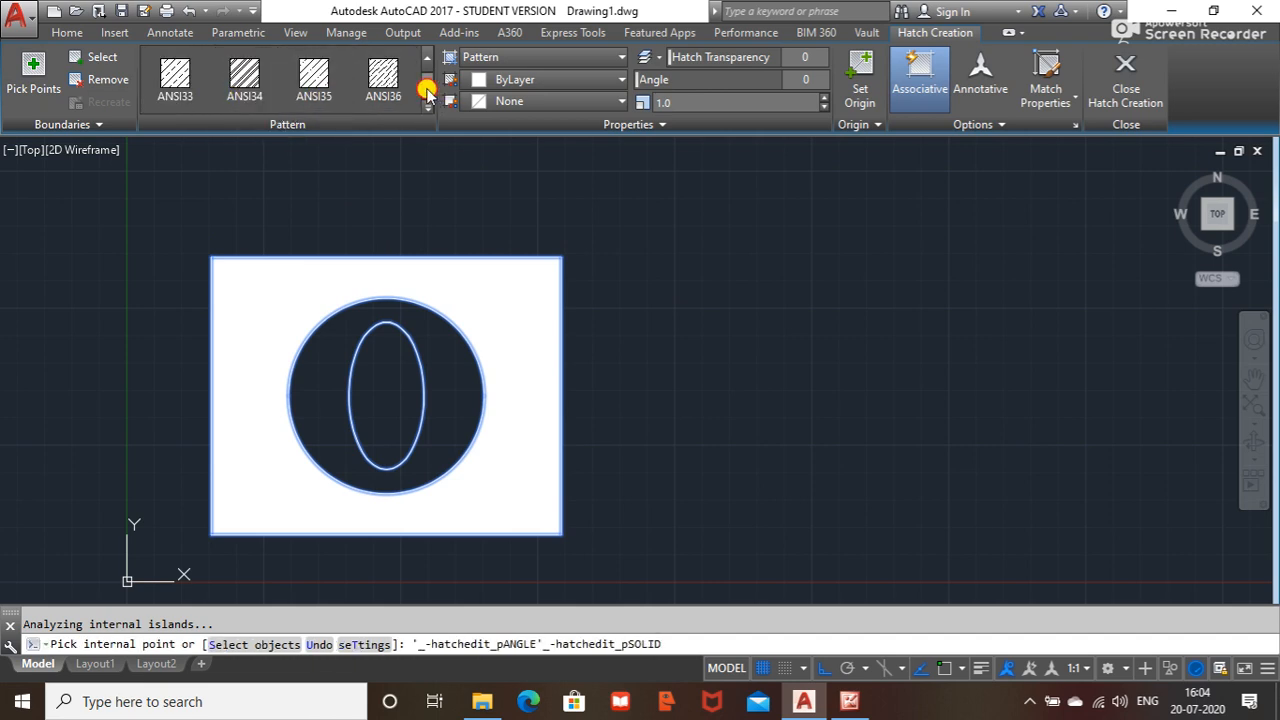
{"action": "left_click", "coordinate": [427, 86]}
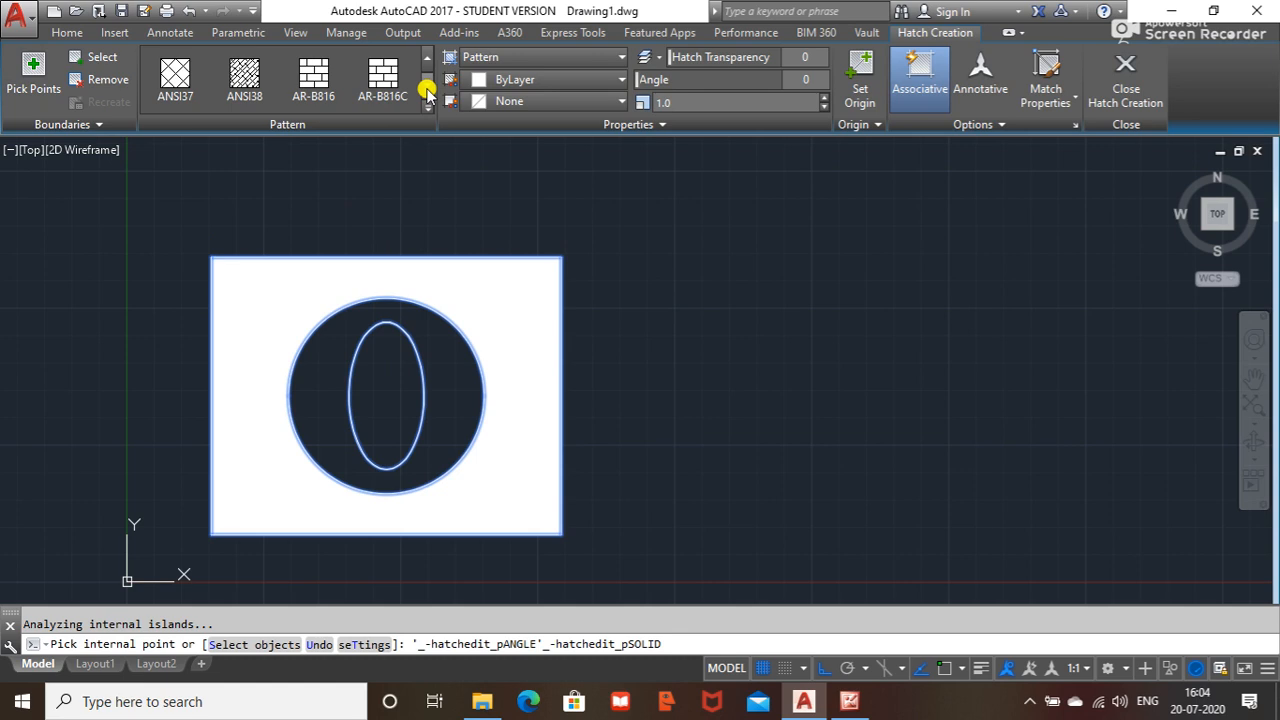
{"action": "left_click", "coordinate": [310, 82]}
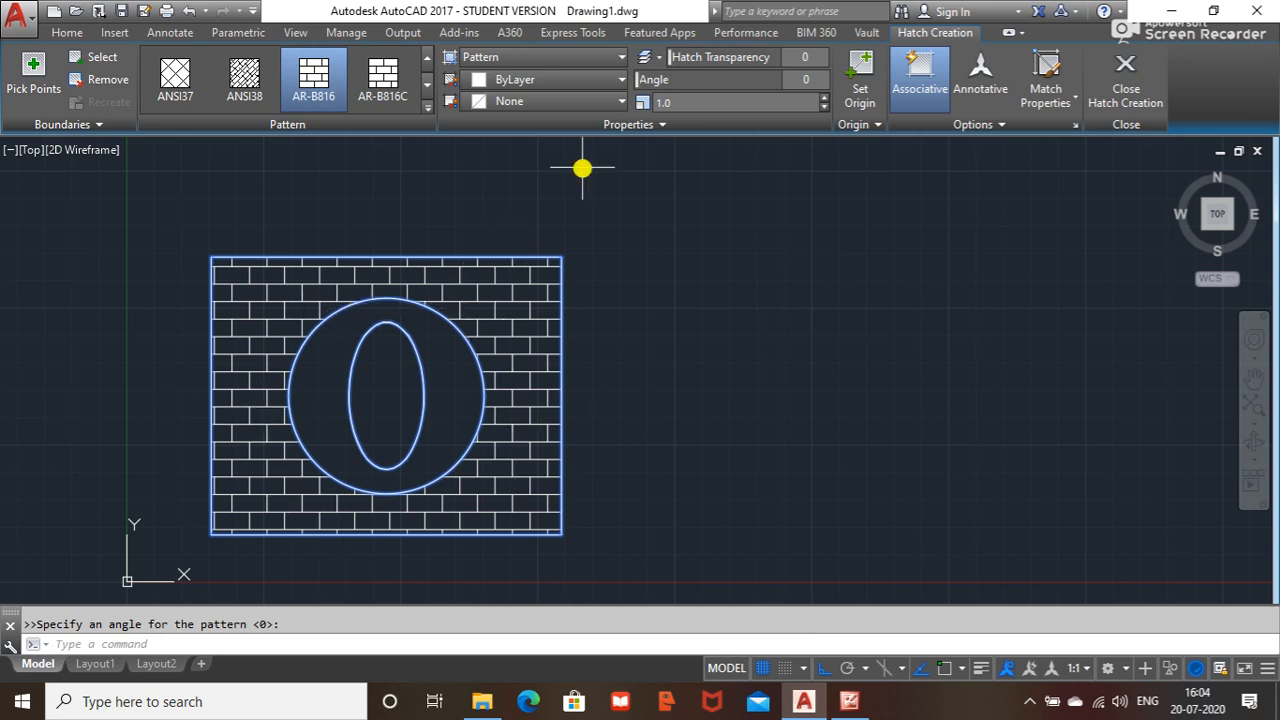
- Set the brick hatch's color to red 205,32,39 and its background to light orange 254,204,102, and finish the hatch
{"action": "left_click", "coordinate": [620, 82]}
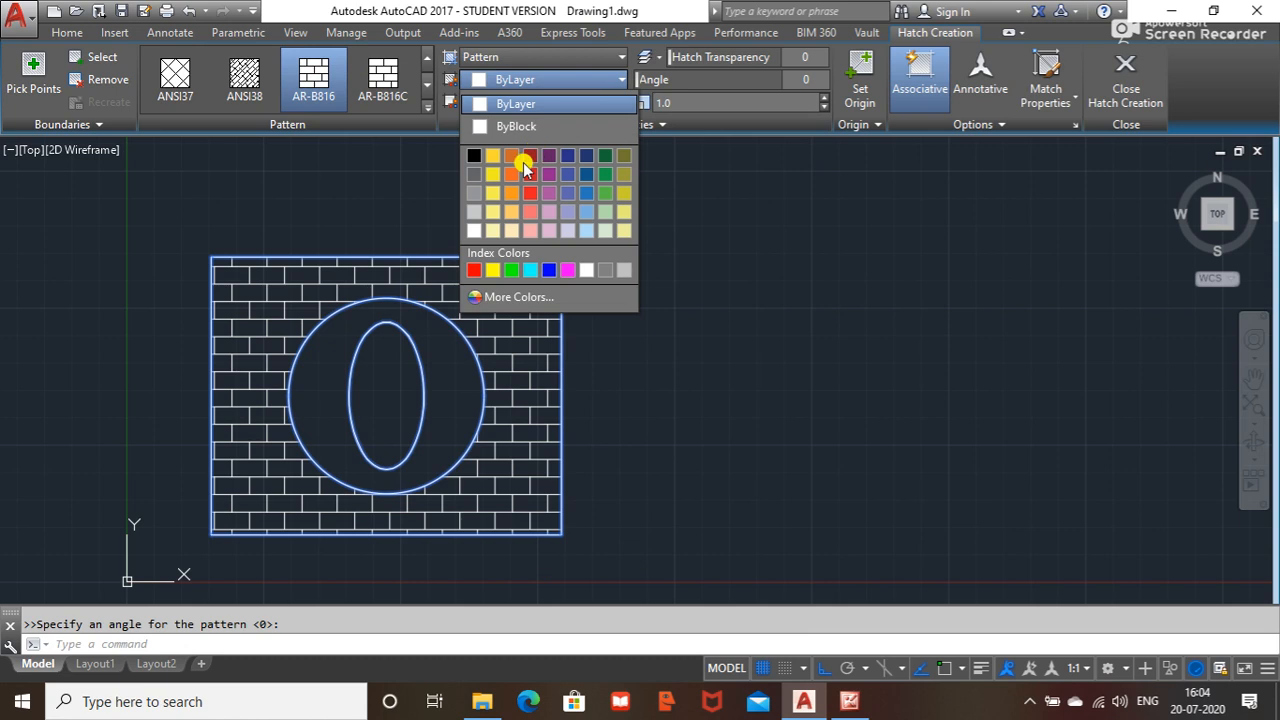
{"action": "left_click", "coordinate": [529, 175]}
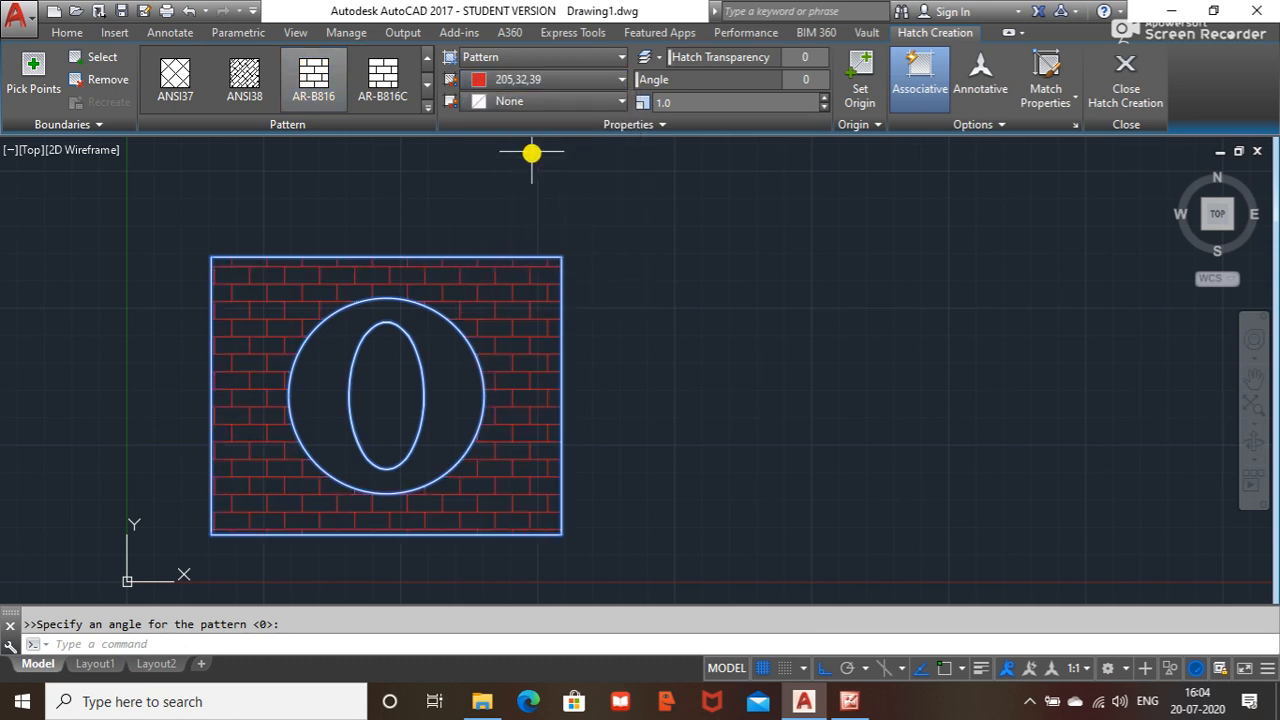
{"action": "left_click", "coordinate": [583, 103]}
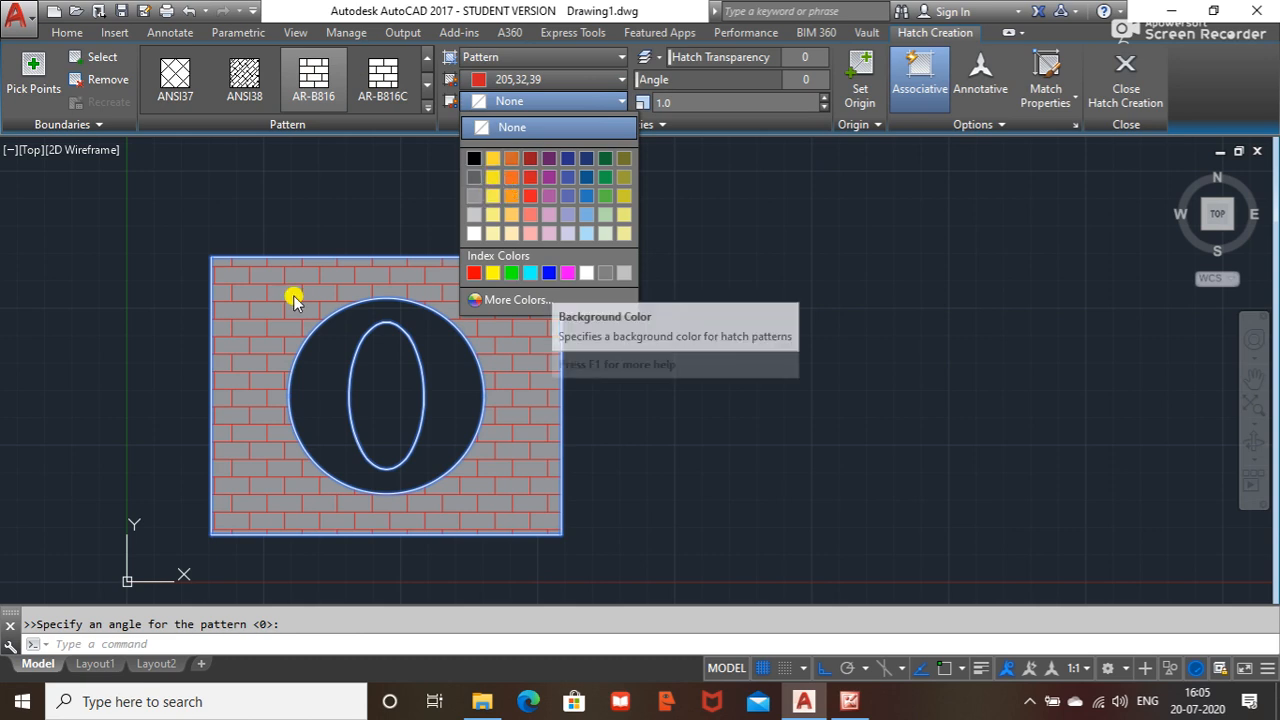
{"action": "left_click", "coordinate": [511, 213]}
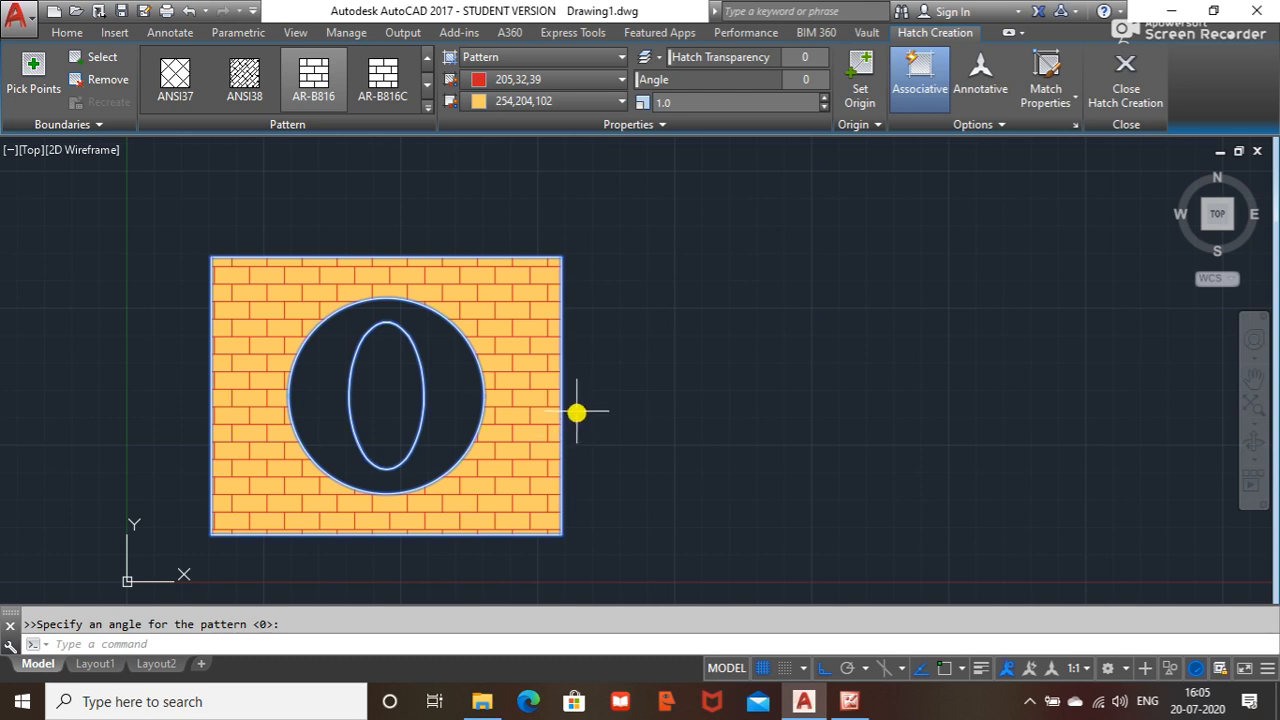
{"action": "key", "text": "Escape"}
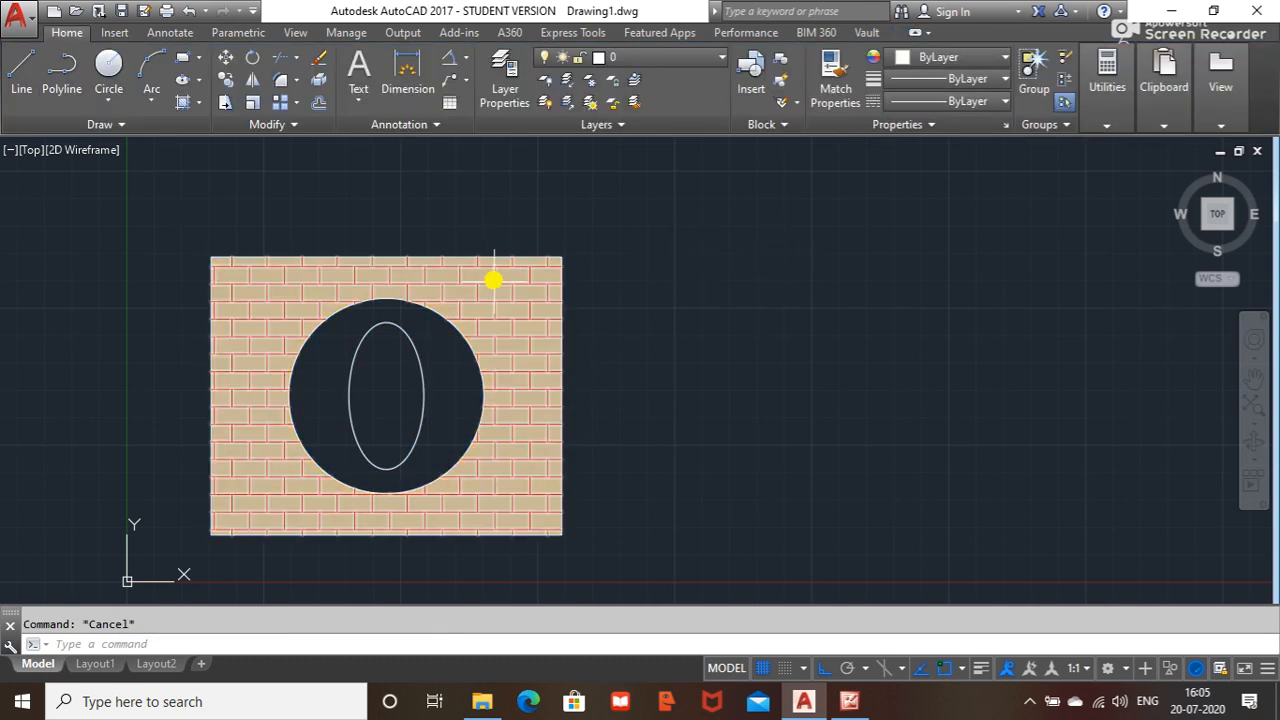
- Set the existing brick hatch's angle to 30, try a scale of 2, and settle on a scale of 0.5
{"action": "left_click", "coordinate": [522, 289]}
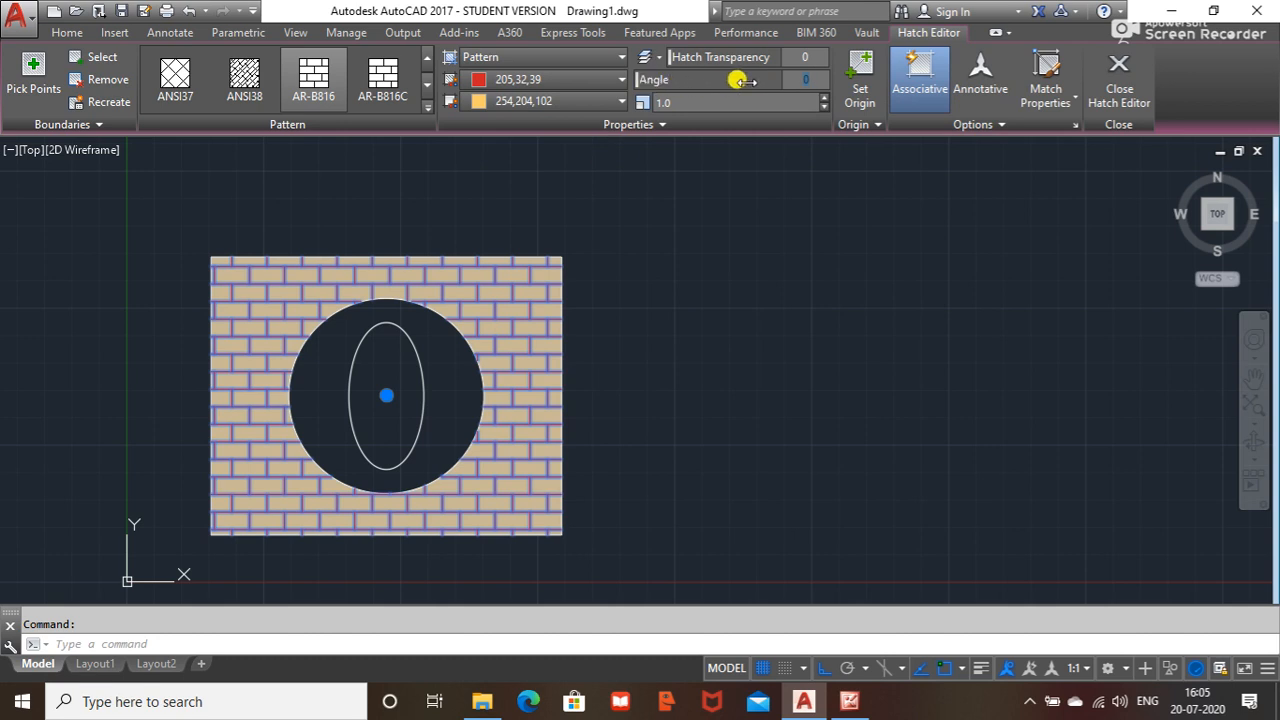
{"action": "left_click", "coordinate": [805, 77]}
{"action": "type", "text": "30"}
{"action": "key", "text": "Return"}
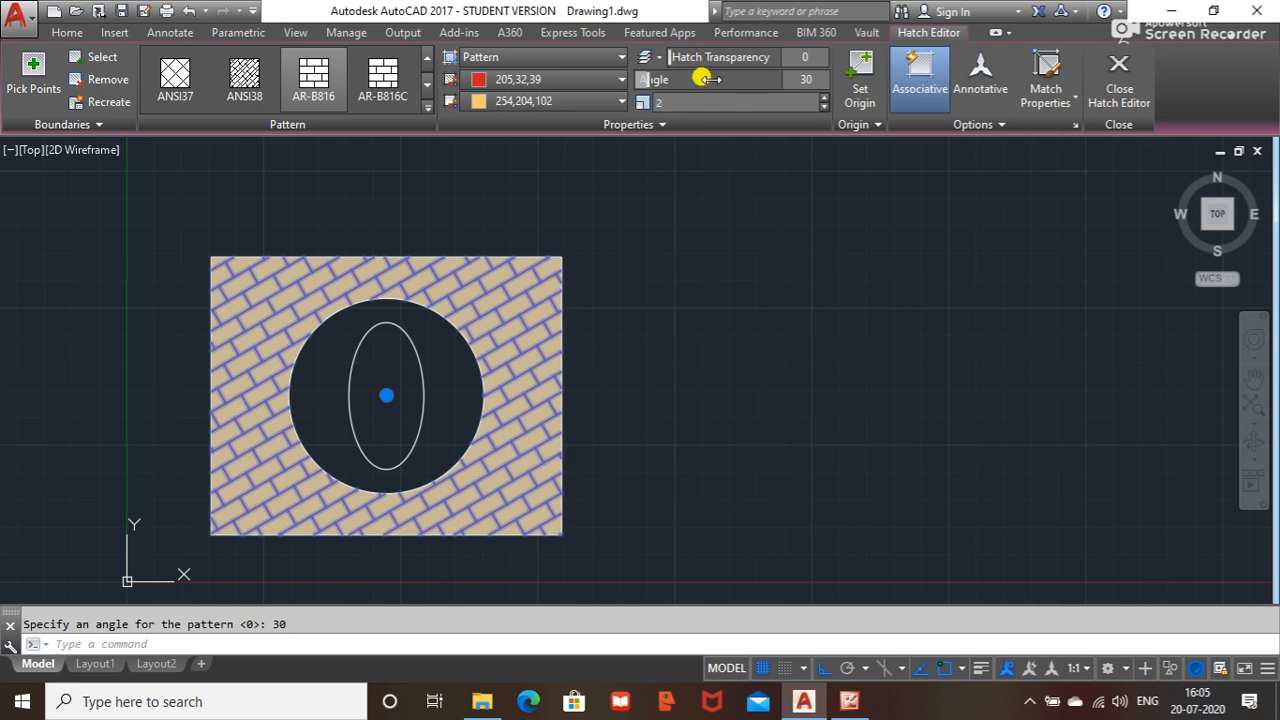
{"action": "key", "text": "Return"}
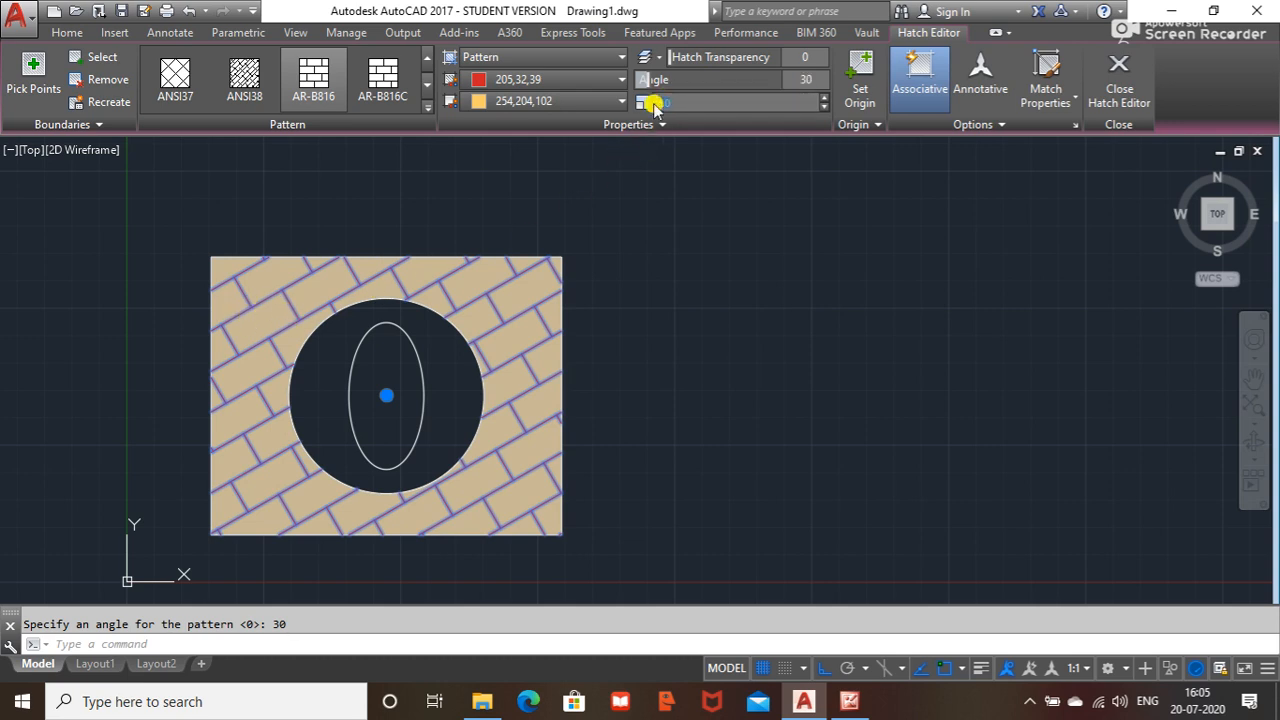
{"action": "key", "text": "Return"}
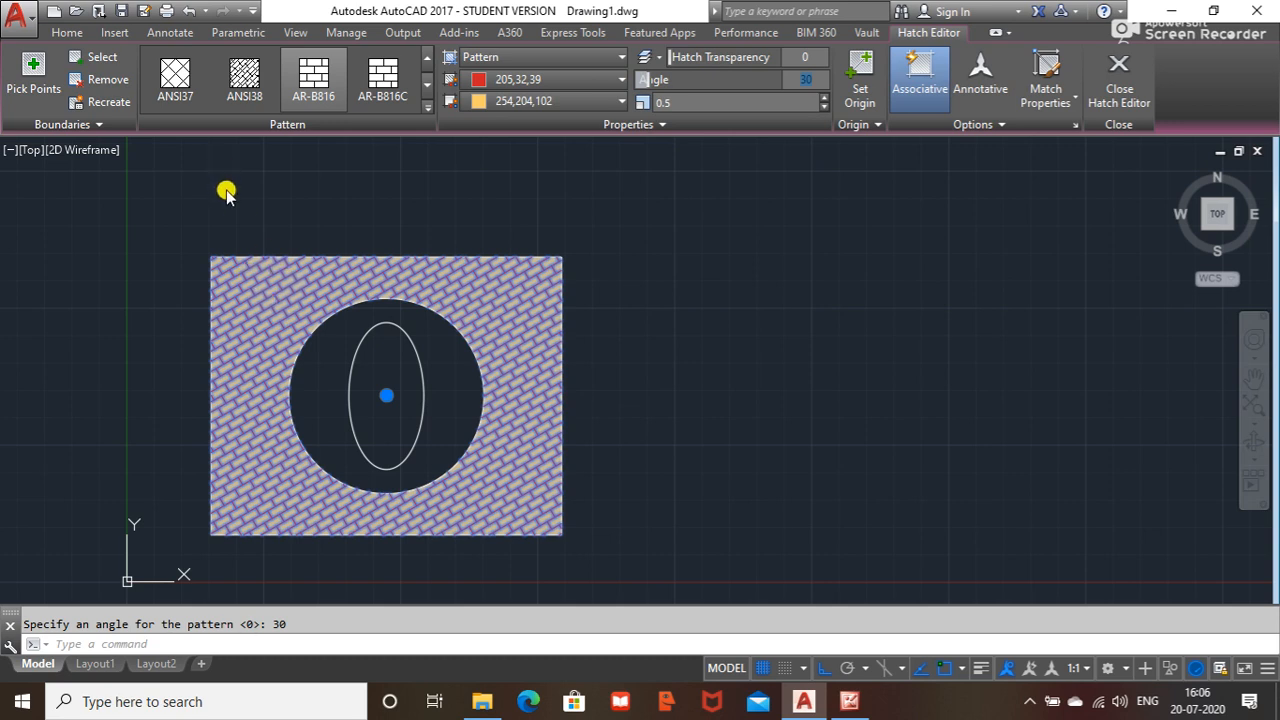
{"action": "key", "text": "Escape"}
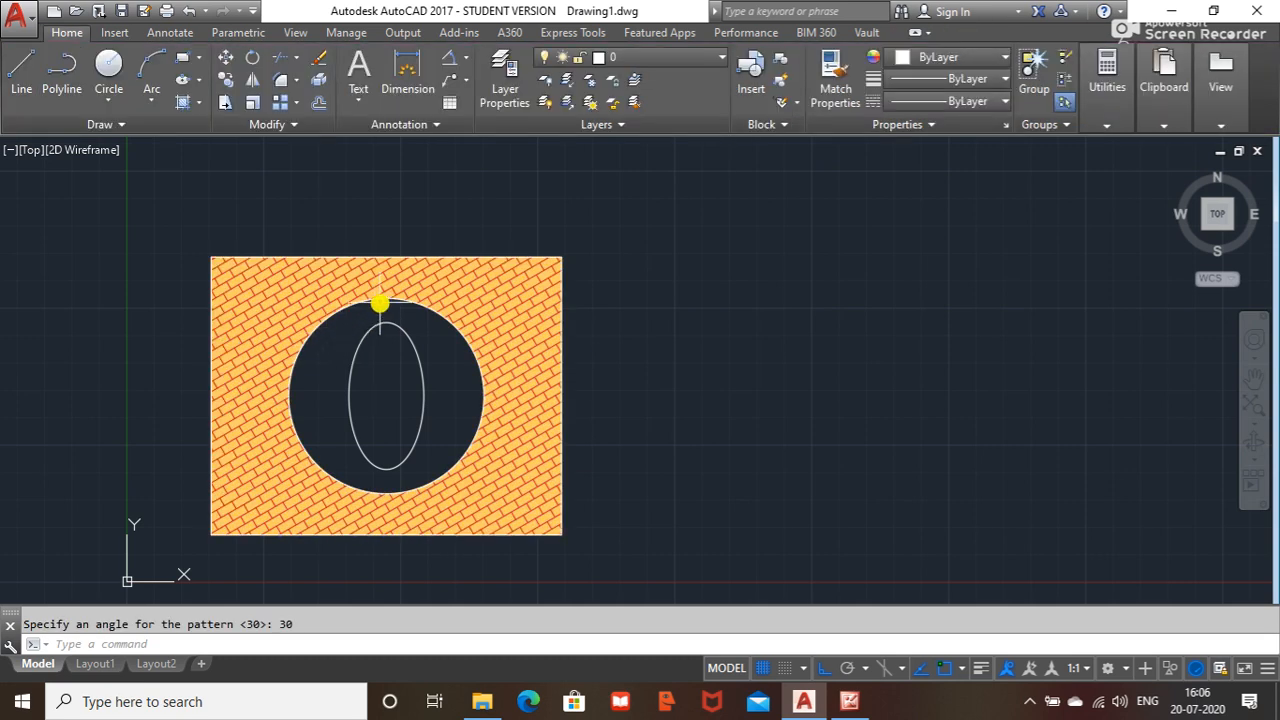
- Hatch the area between the circle and the ellipse with the AR-PARQ1 pattern
{"action": "type", "text": "h"}
{"action": "key", "text": "Return"}
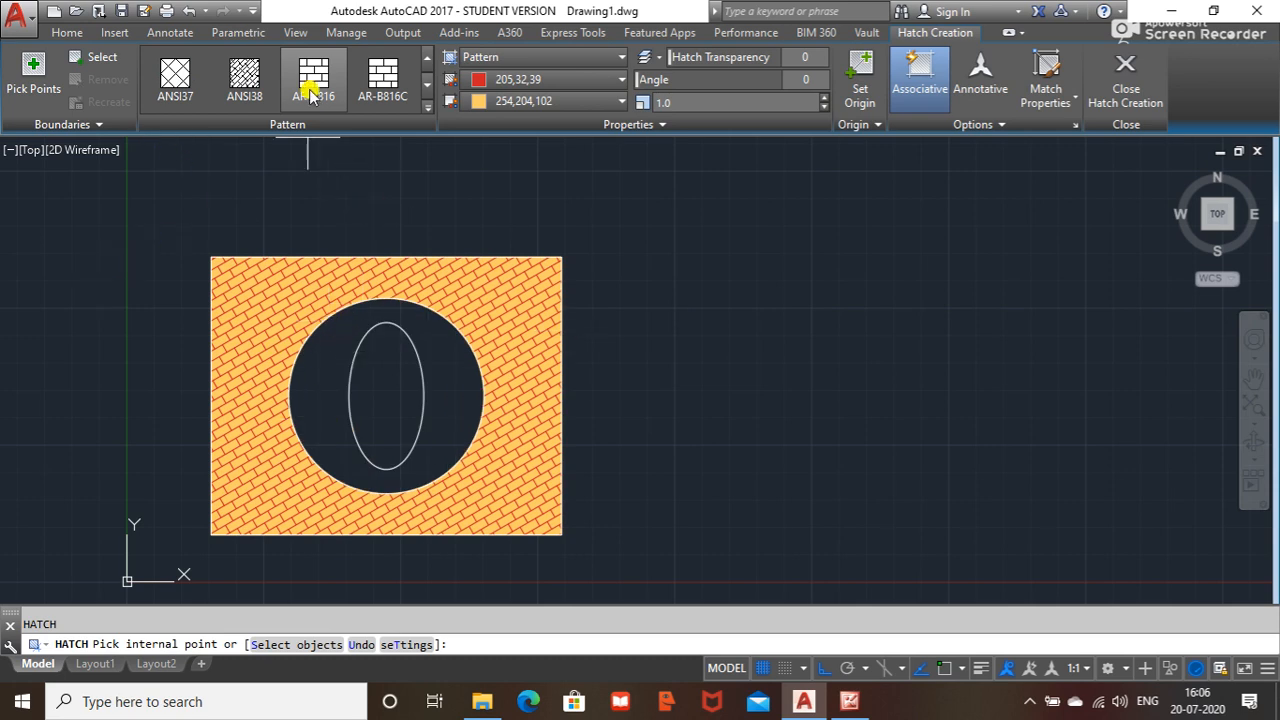
{"action": "left_click", "coordinate": [428, 59]}
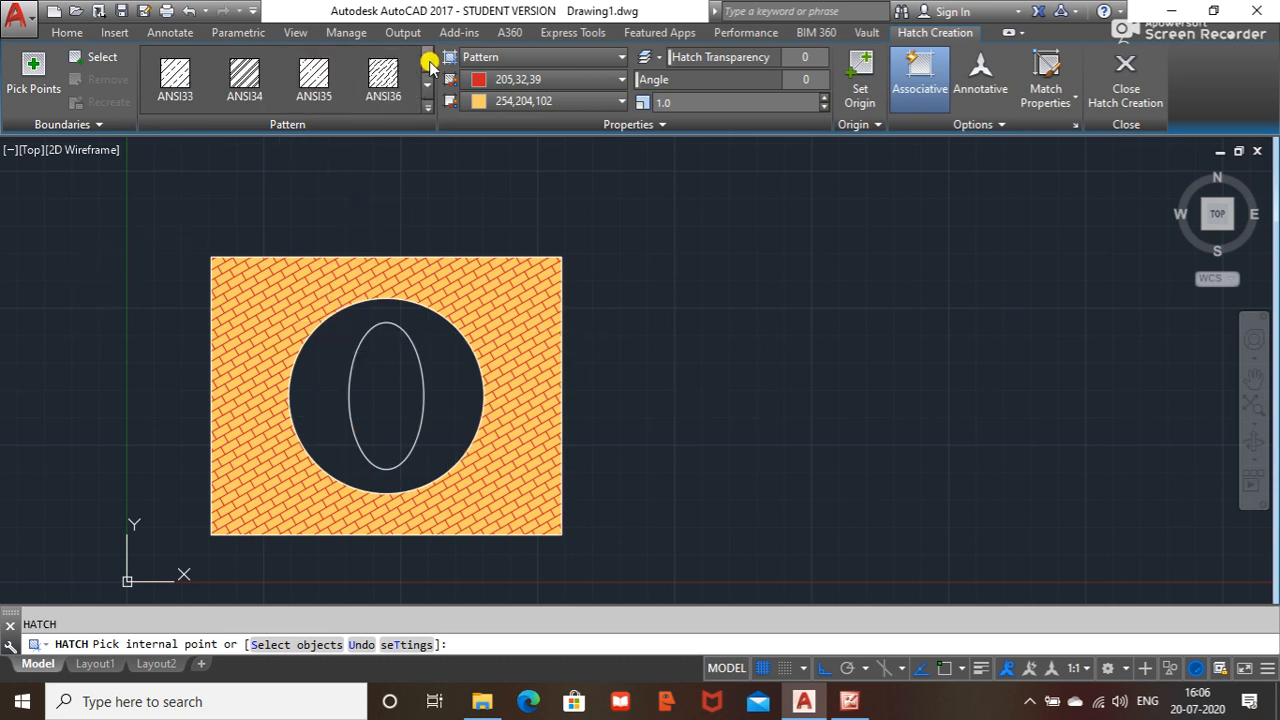
{"action": "left_click", "coordinate": [427, 86]}
{"action": "left_click", "coordinate": [427, 86]}
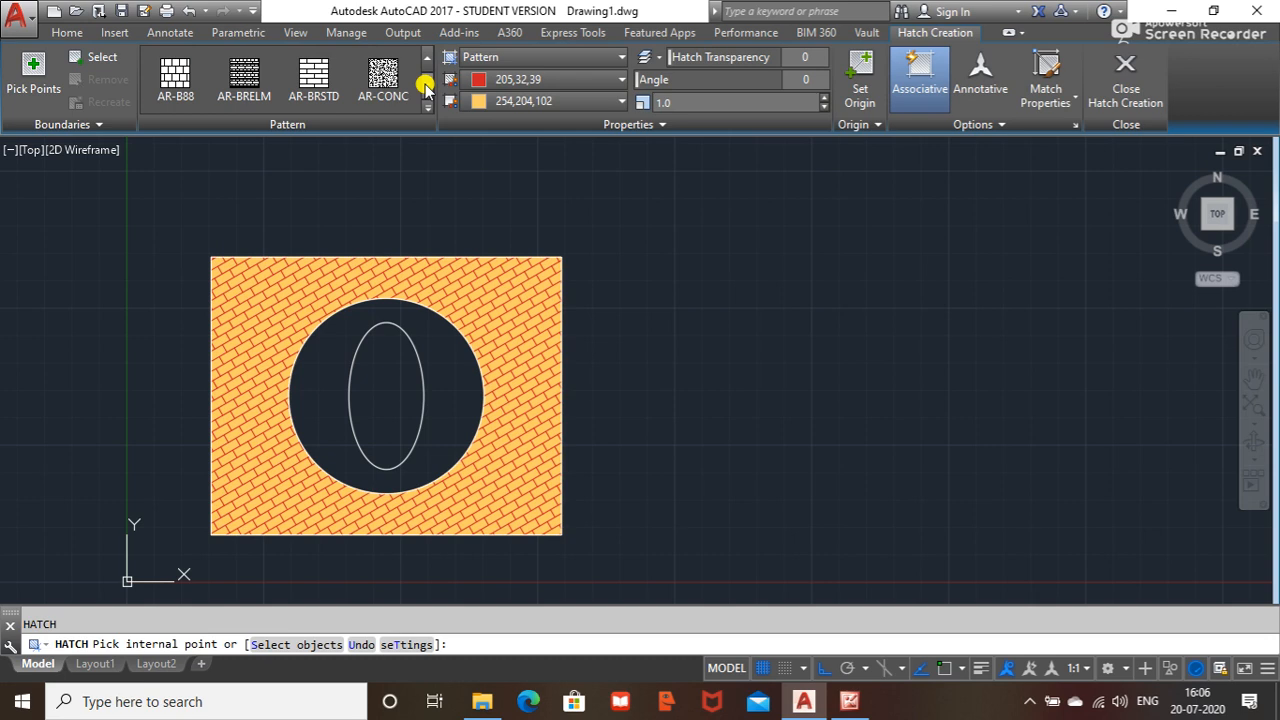
{"action": "left_click", "coordinate": [427, 86]}
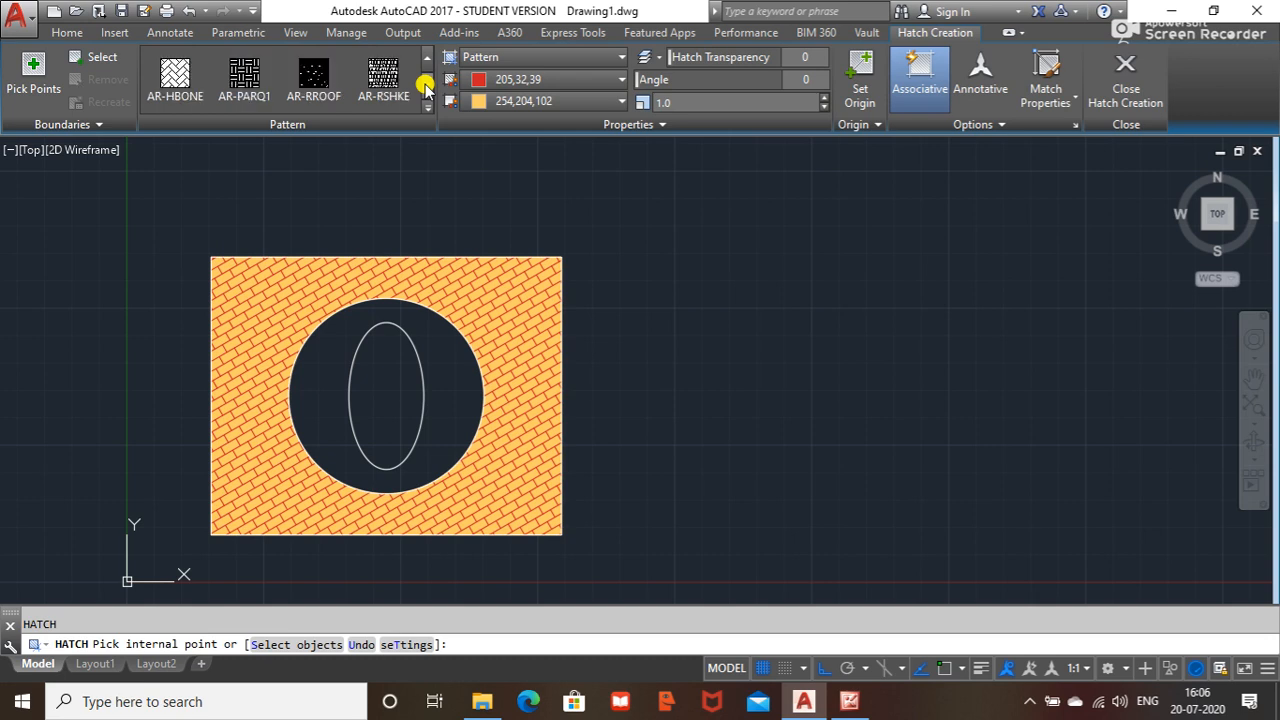
{"action": "left_click", "coordinate": [262, 76]}
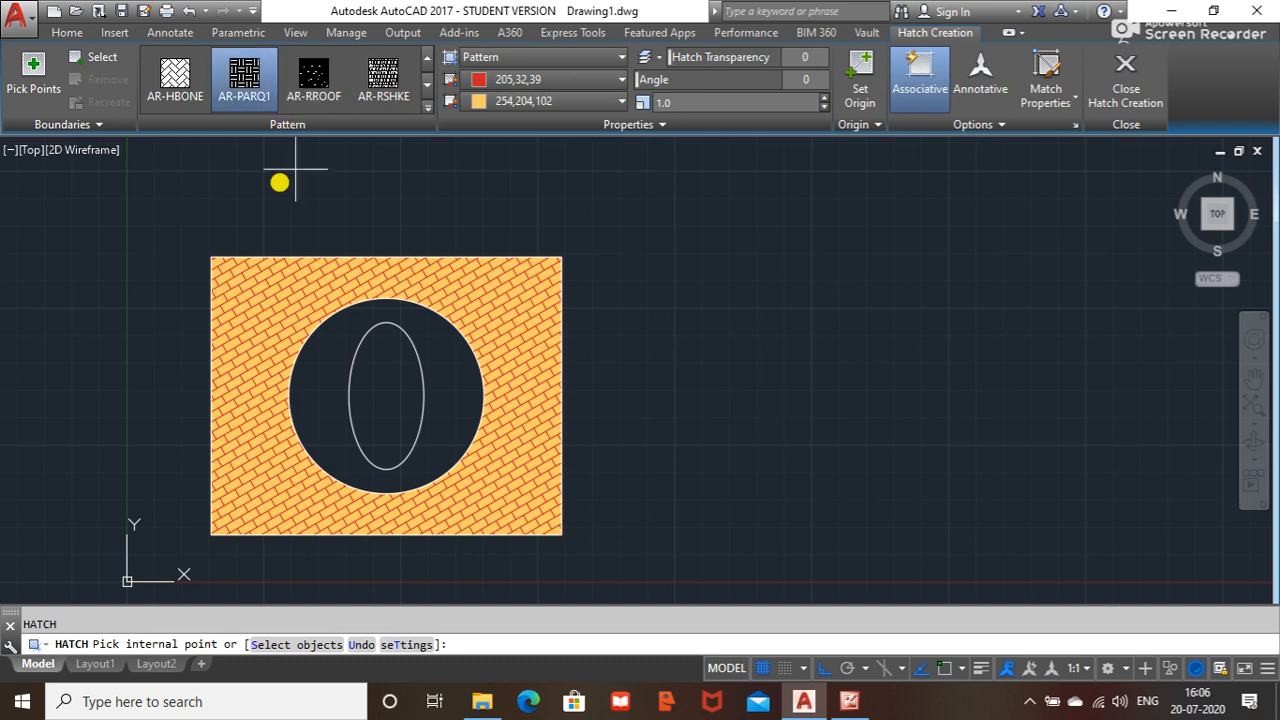
{"action": "left_click", "coordinate": [414, 378]}
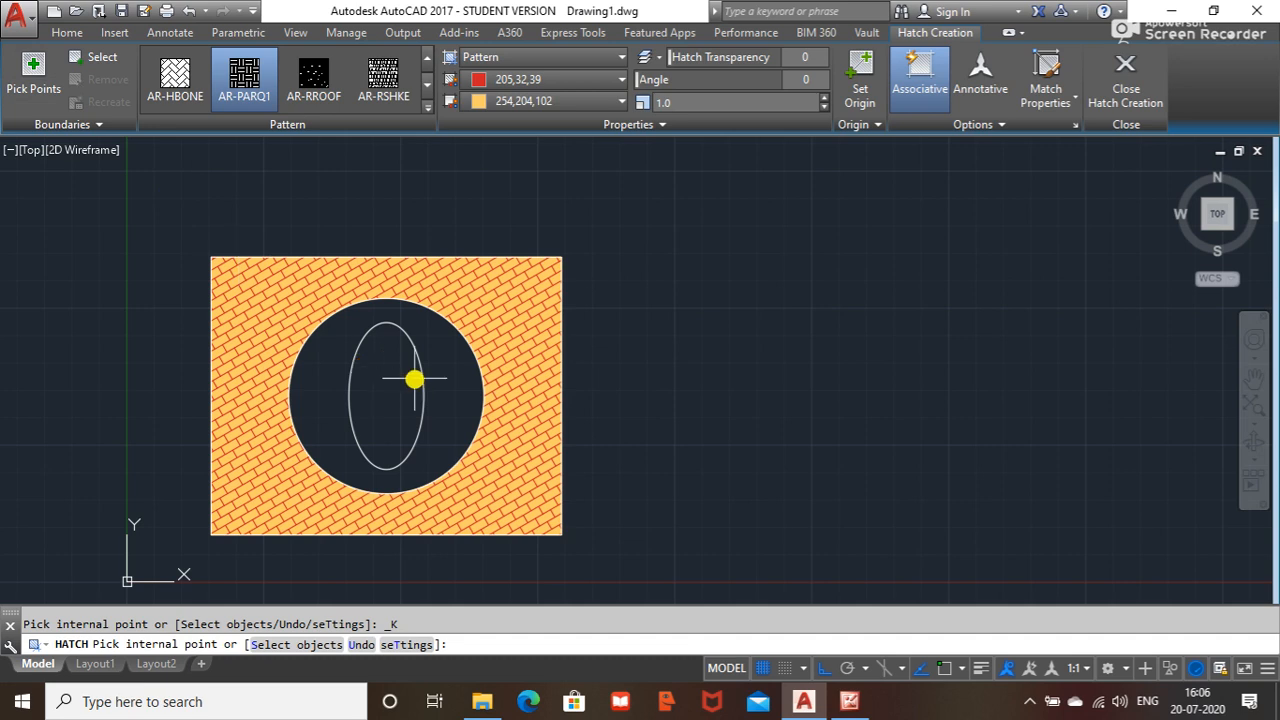
{"action": "left_click", "coordinate": [349, 334]}
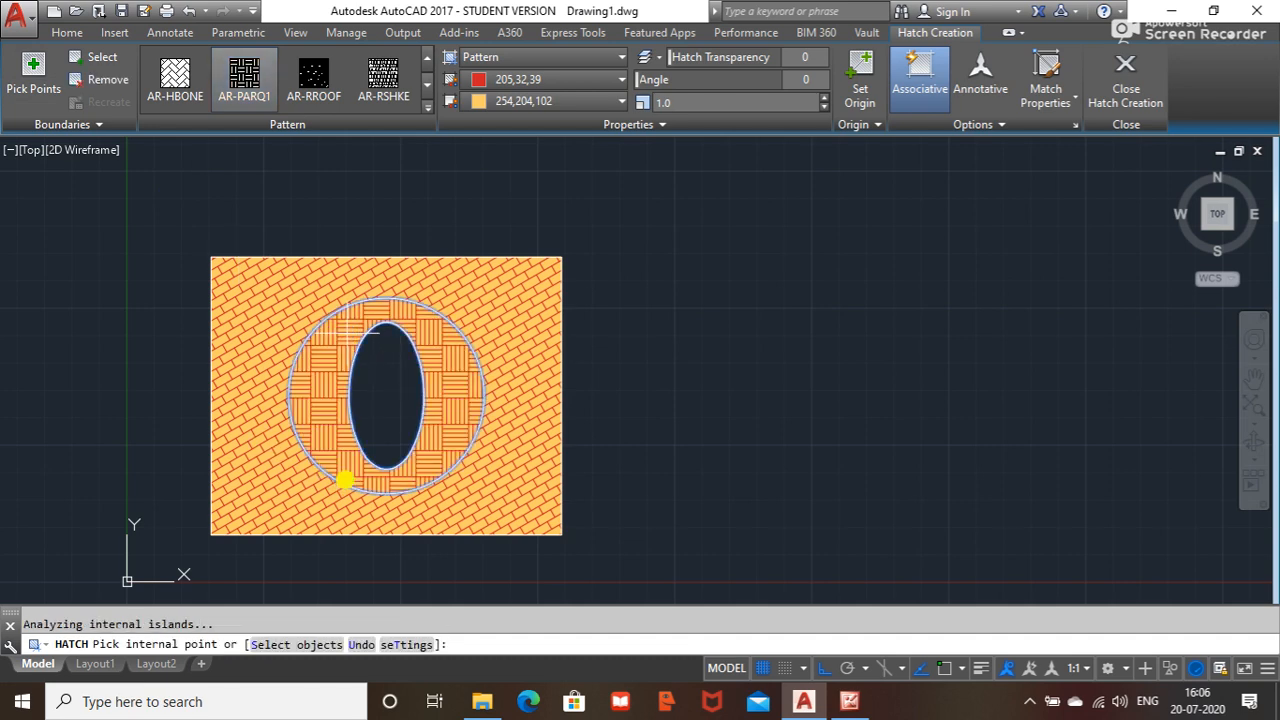
- Set the parquet hatch's color to light pink 221,179,212 and finish the hatch
{"action": "left_click", "coordinate": [624, 79]}
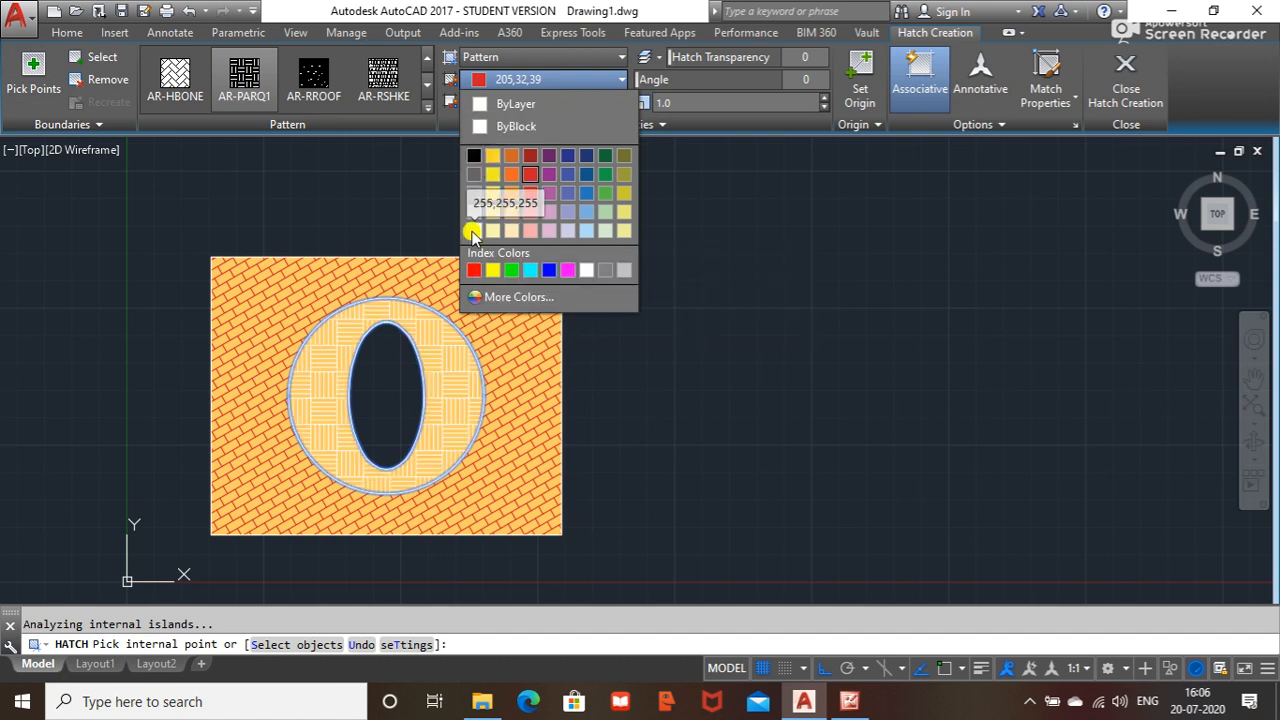
{"action": "left_click", "coordinate": [549, 231]}
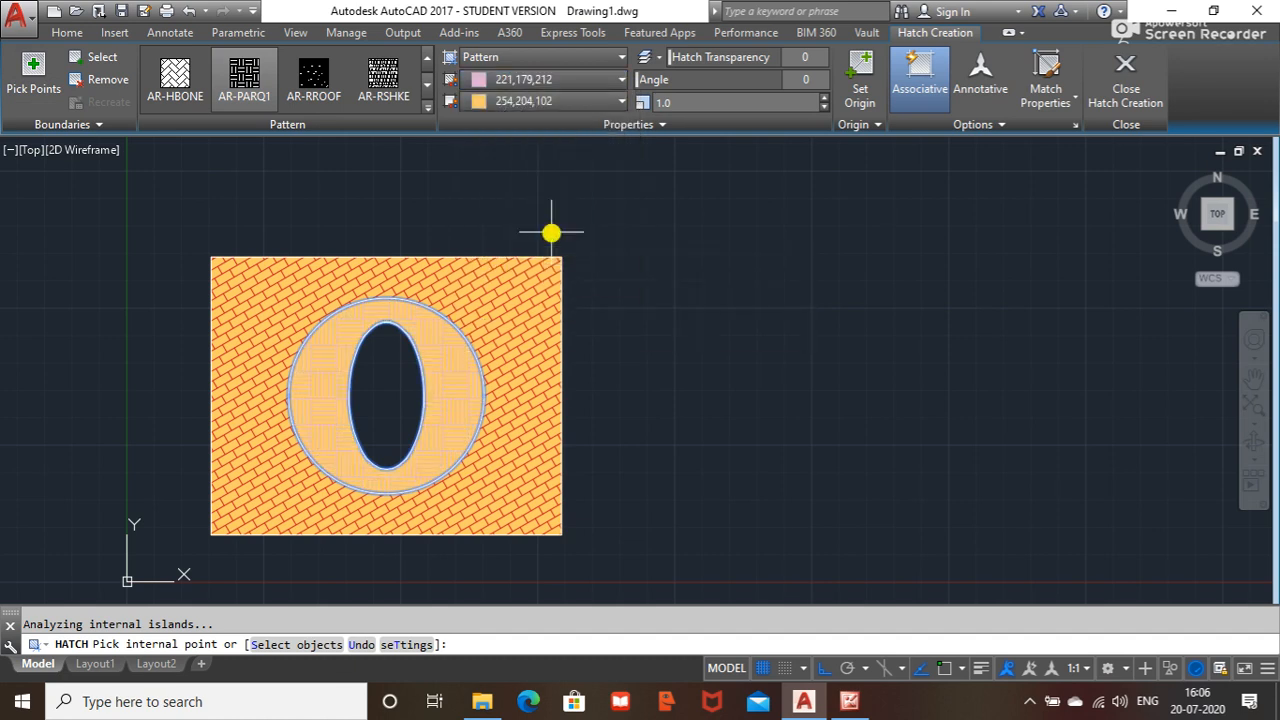
{"action": "key", "text": "Escape"}
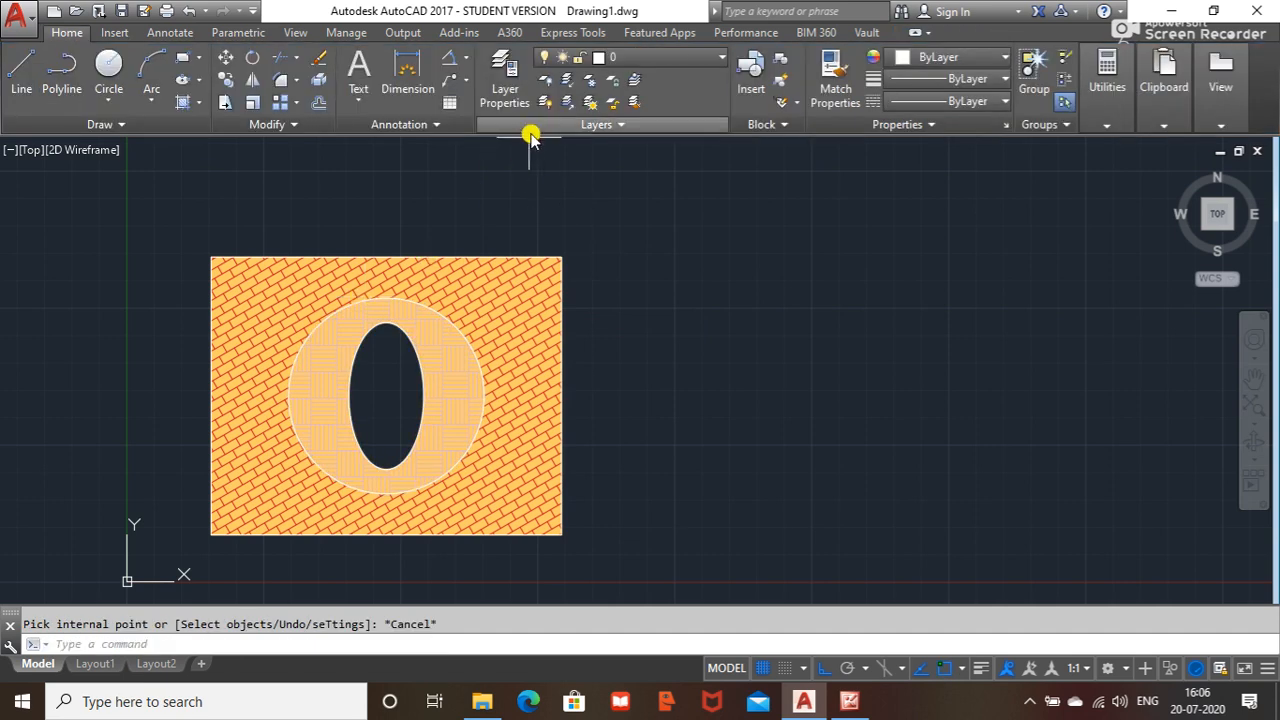
- Change the background color of the parquet hatch between the circle and the ellipse to White
{"action": "left_click", "coordinate": [443, 337]}
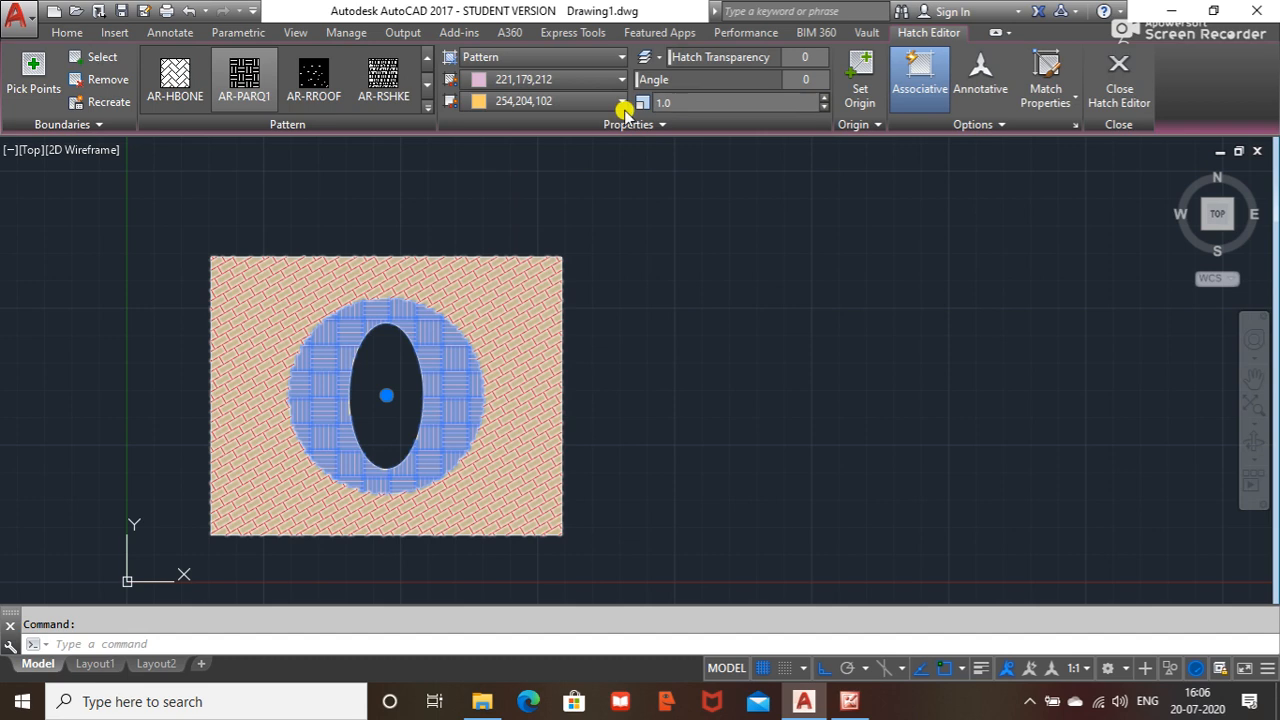
{"action": "left_click", "coordinate": [576, 104]}
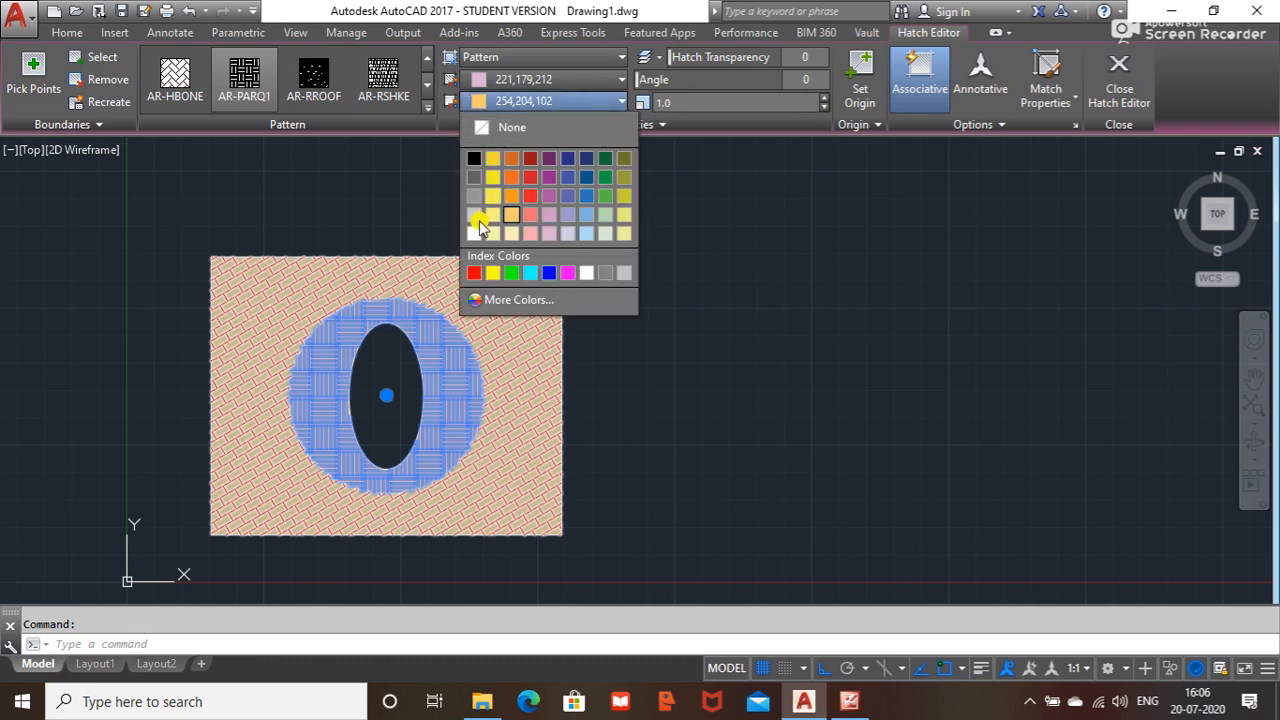
{"action": "left_click", "coordinate": [586, 272]}
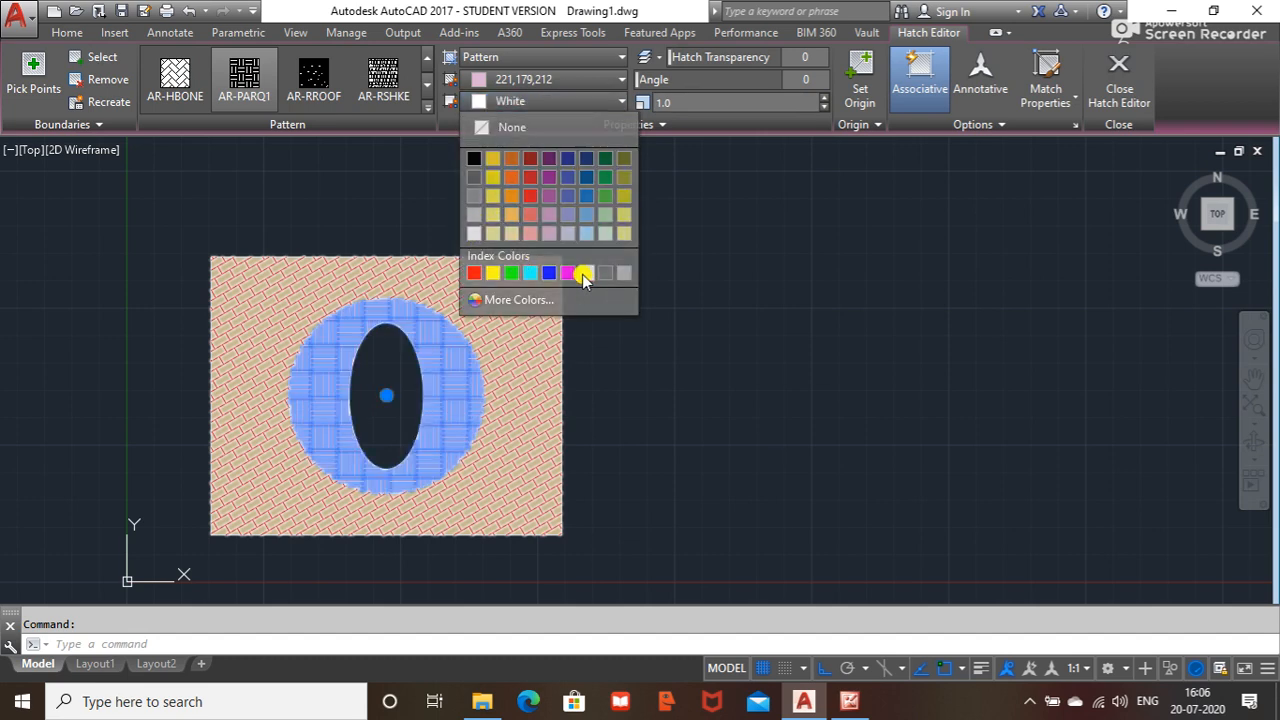
{"action": "key", "text": "Escape"}
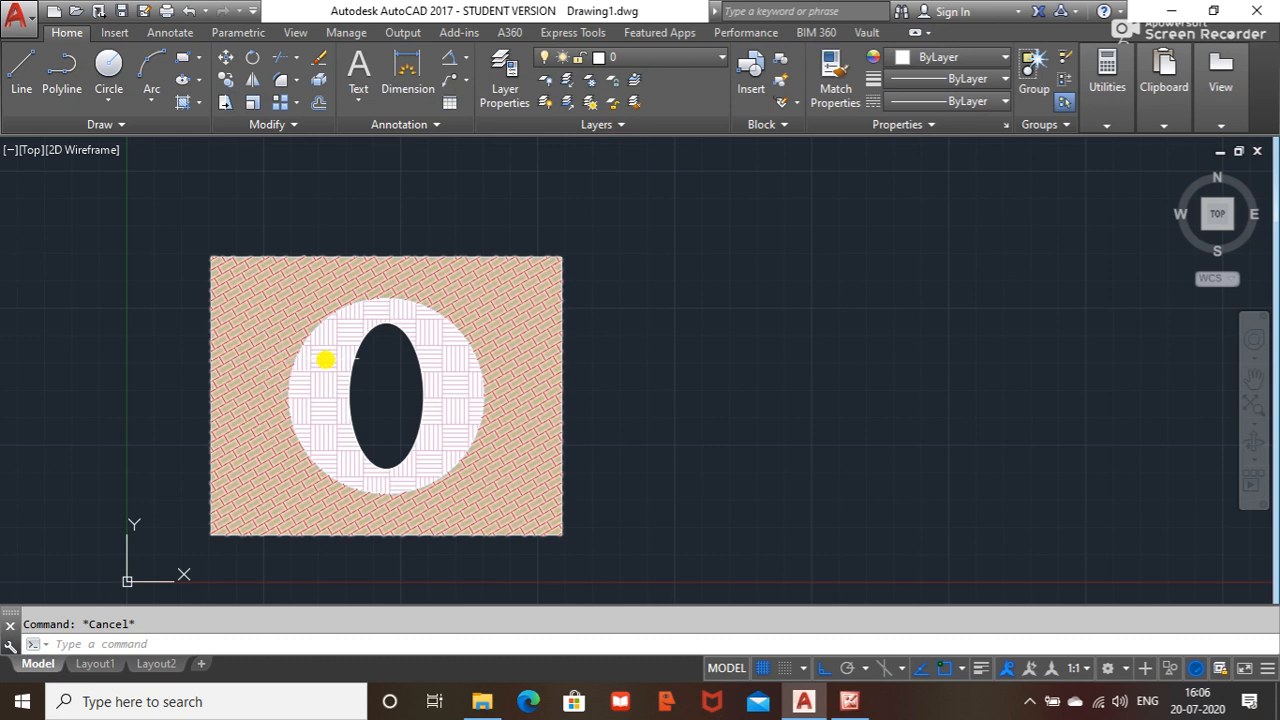
{"action": "scroll", "coordinate": [332, 357], "scroll_direction": "up", "scroll_amount": 3}
{"action": "scroll", "coordinate": [499, 295], "scroll_direction": "down", "scroll_amount": 2}
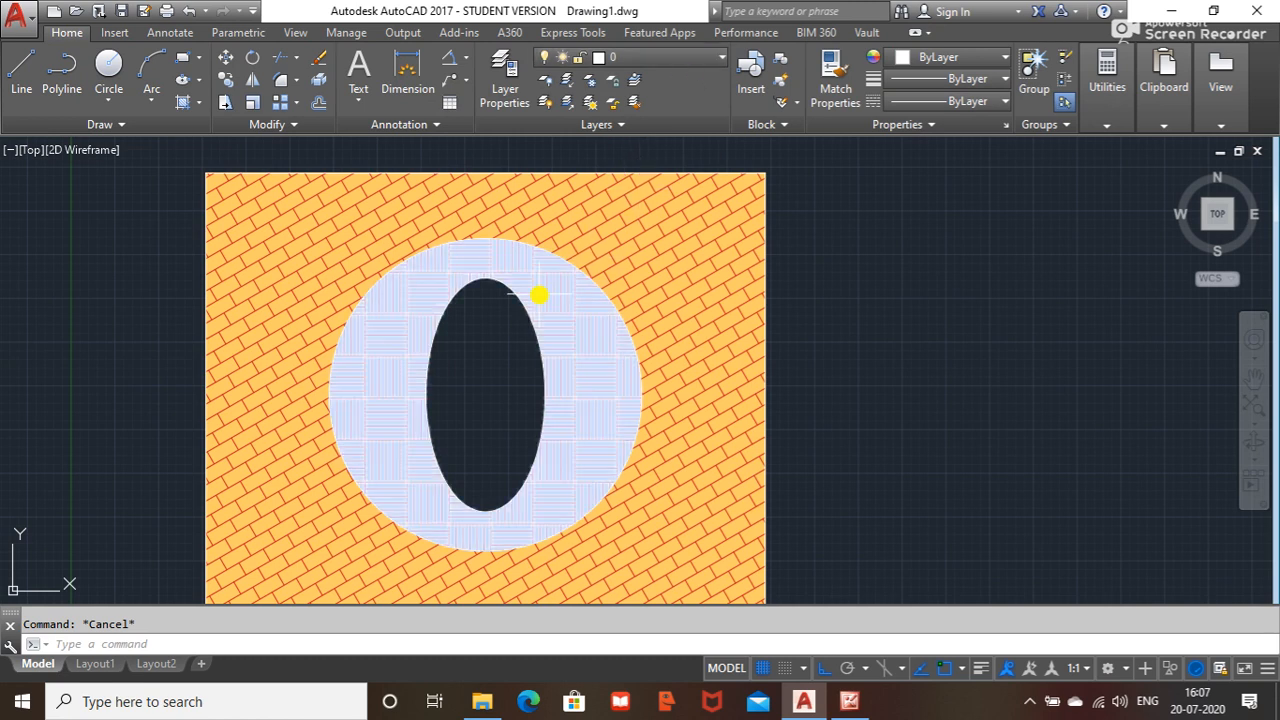
- Change the parquet hatch's background color to black 0,0,0 and set its scale to 2.0
{"action": "left_click", "coordinate": [538, 295]}
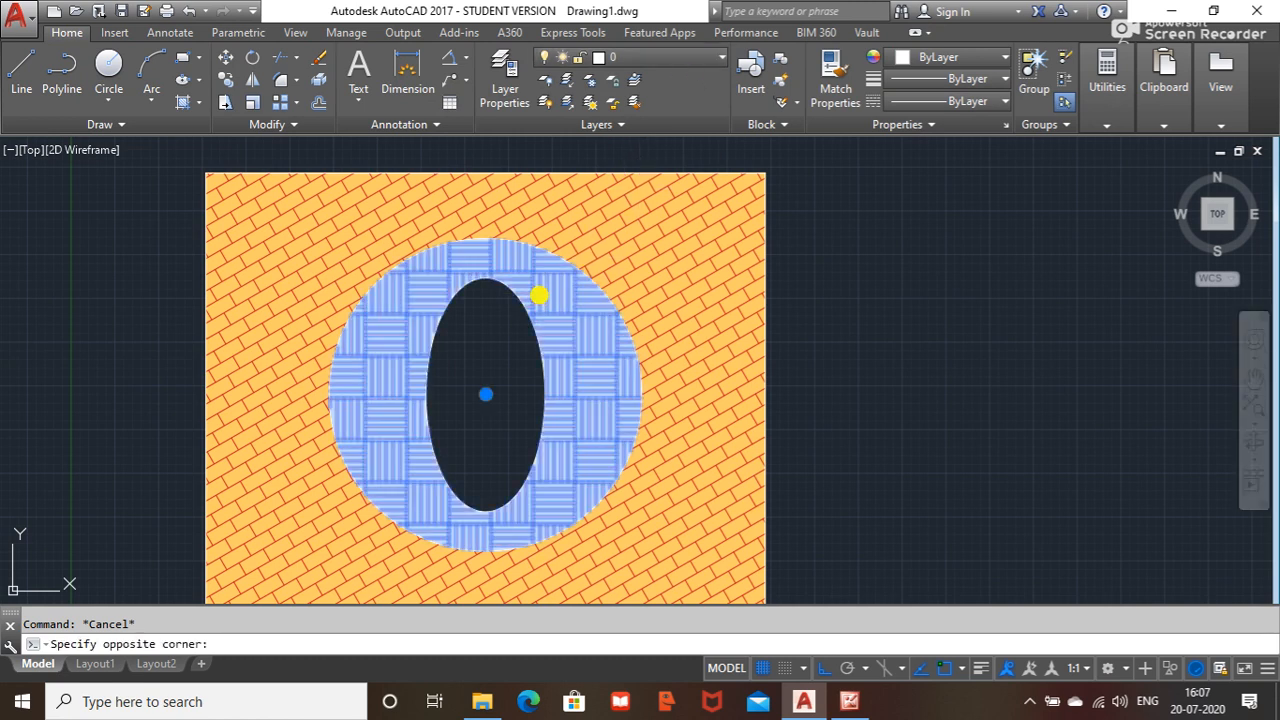
{"action": "left_click", "coordinate": [538, 295]}
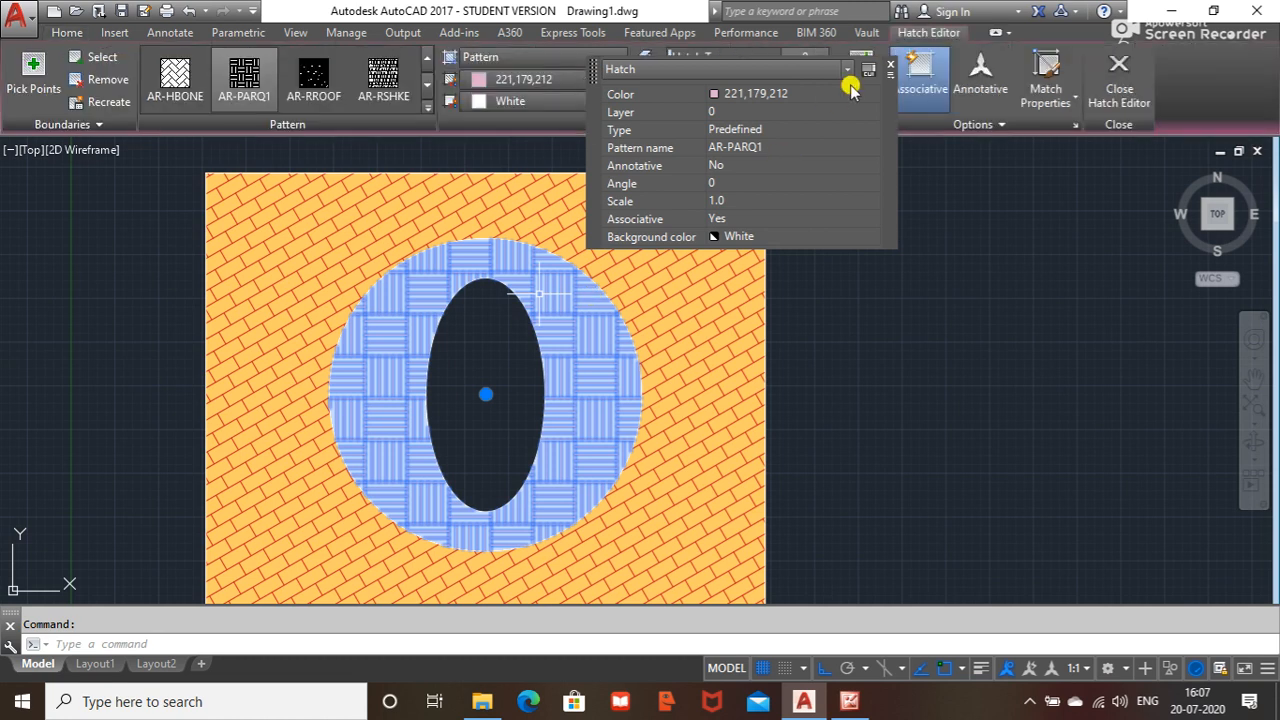
{"action": "left_click", "coordinate": [890, 64]}
{"action": "left_click", "coordinate": [616, 104]}
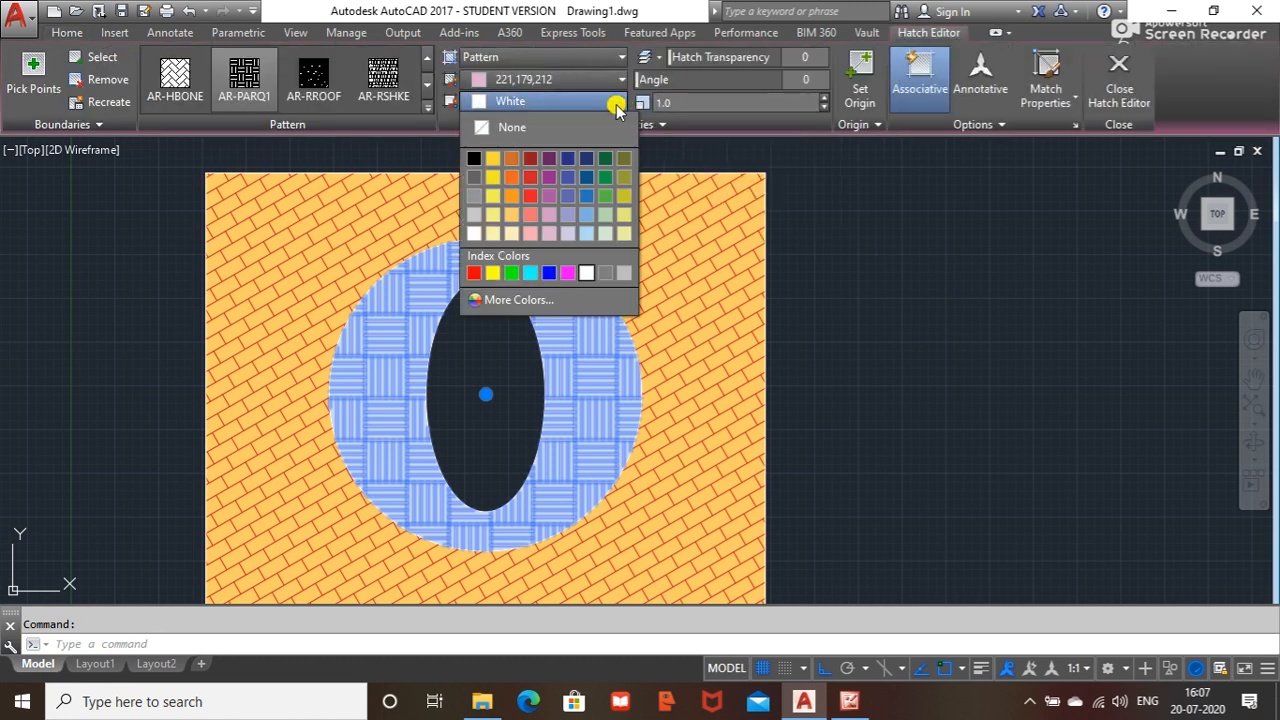
{"action": "left_click", "coordinate": [474, 158]}
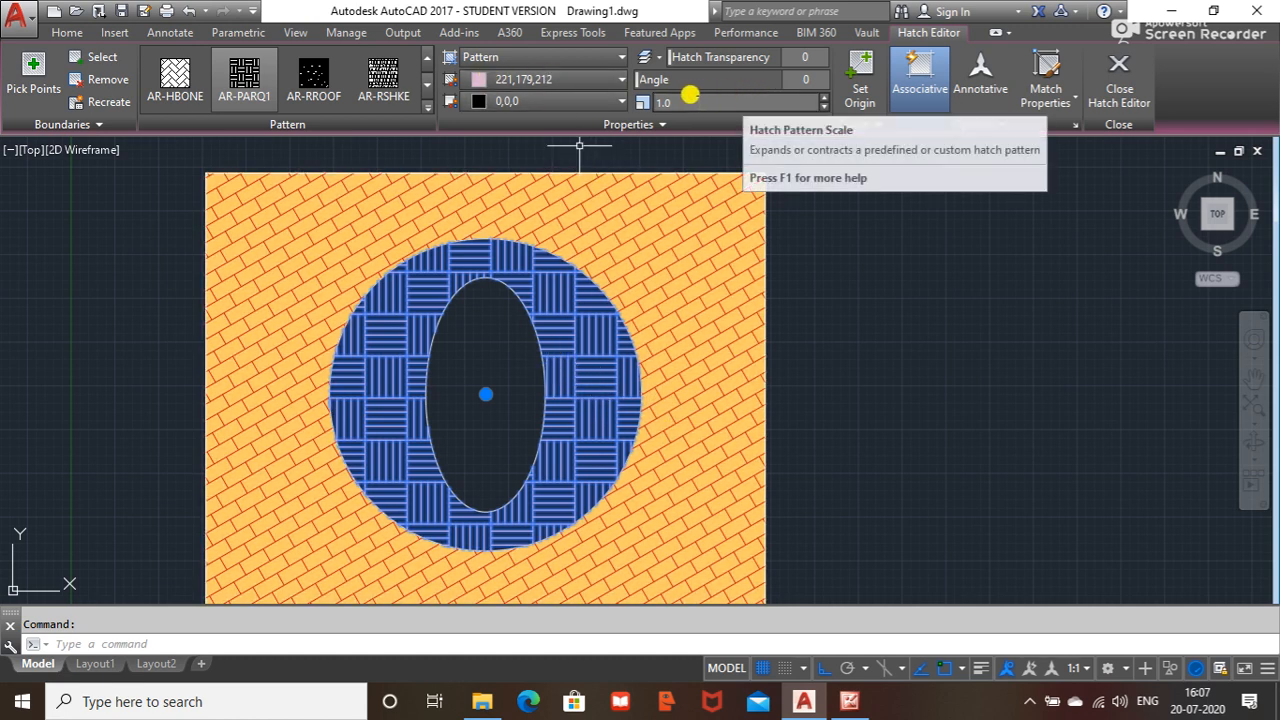
{"action": "left_click_drag", "start_coordinate": [688, 96], "coordinate": [676, 96]}
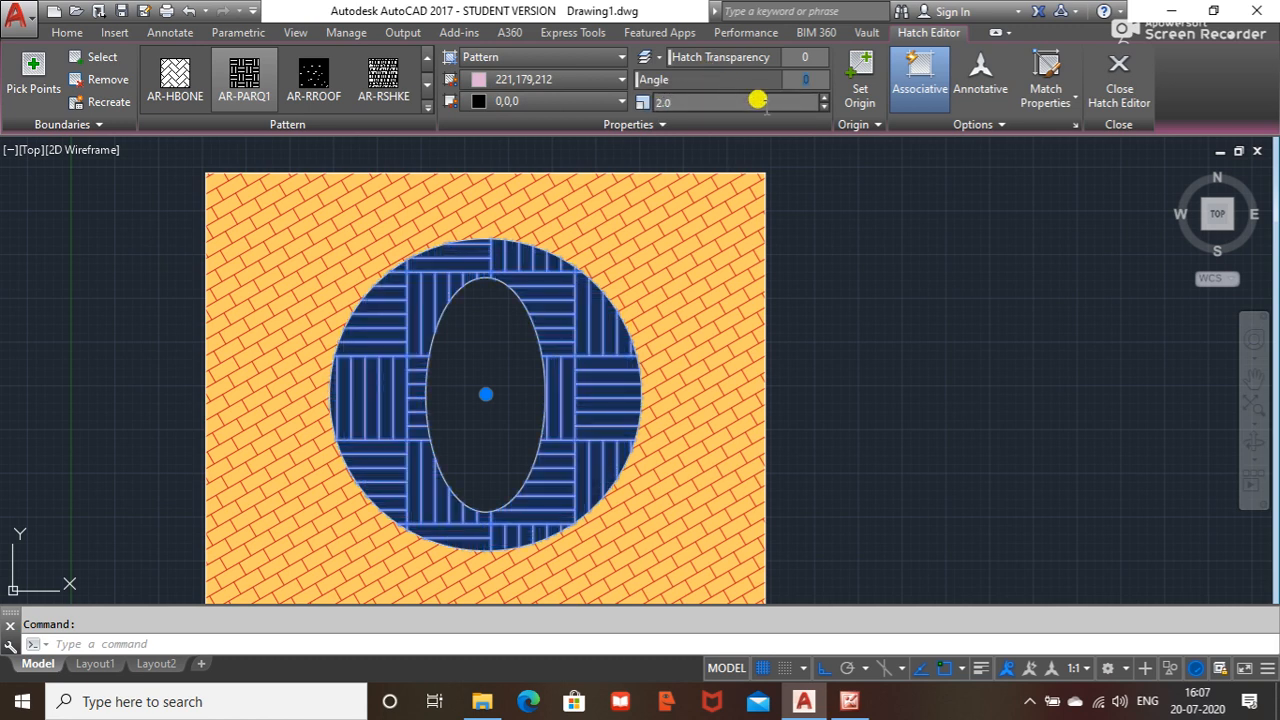
{"action": "left_click", "coordinate": [1123, 78]}
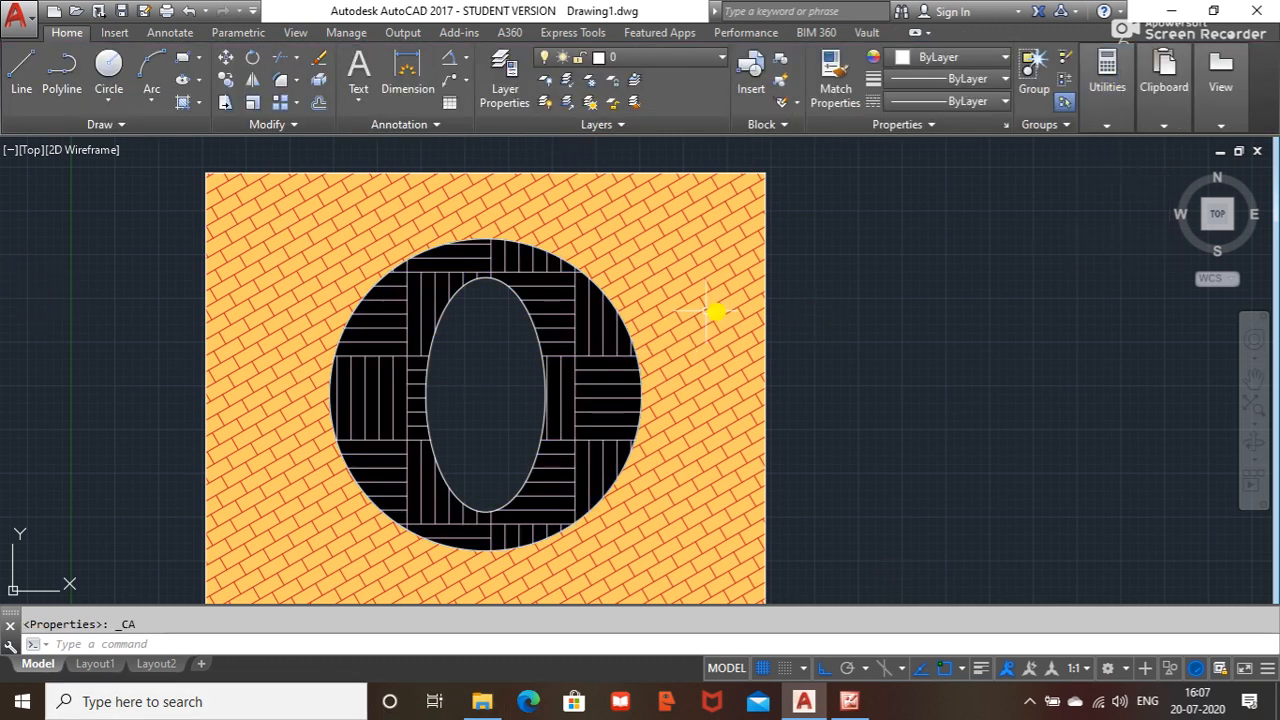
{"action": "key", "text": "Escape"}
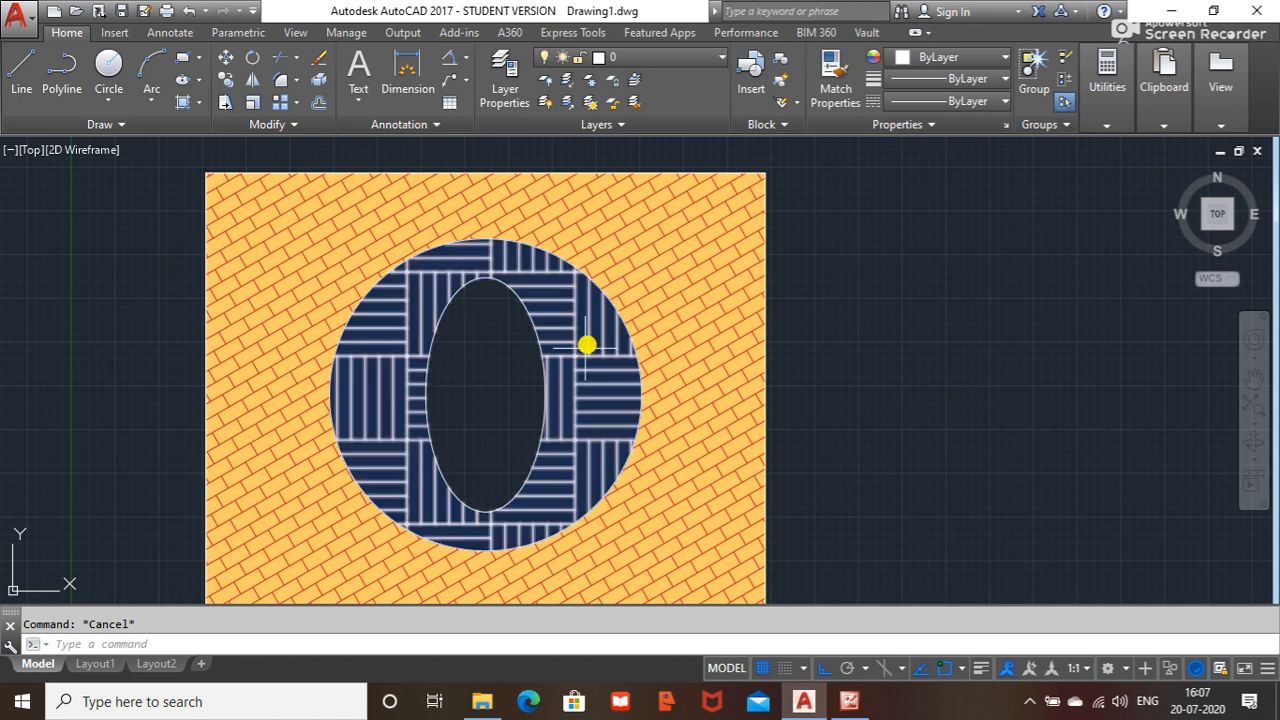
- Fill the inner ellipse using the Gradient command with the GOST wood pattern instead of a gradient
{"action": "left_click", "coordinate": [203, 106]}
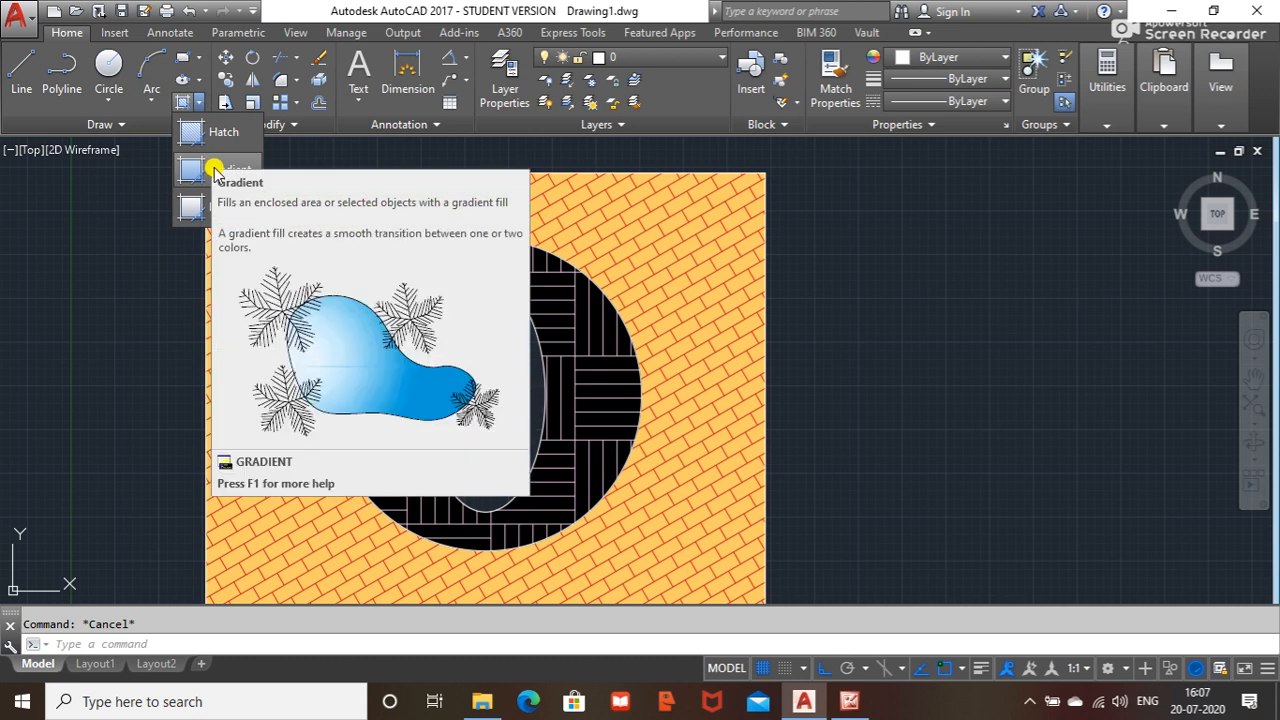
{"action": "left_click", "coordinate": [215, 170]}
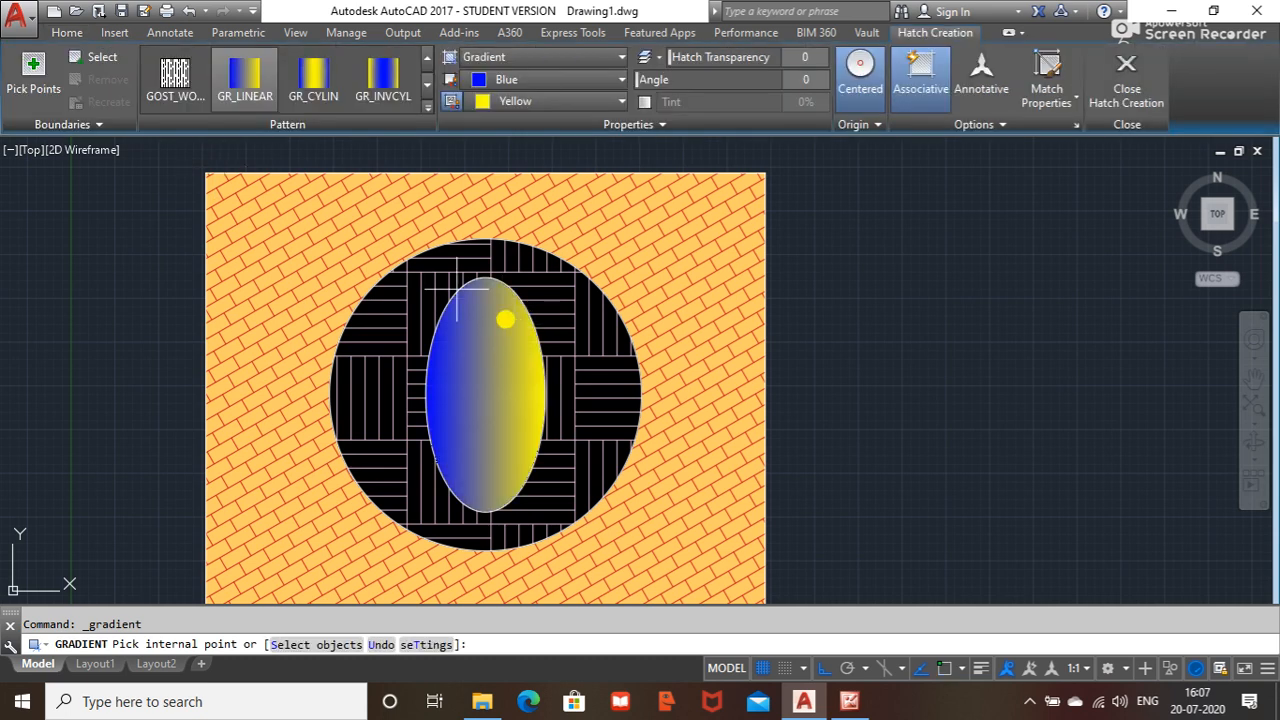
{"action": "left_click", "coordinate": [175, 70]}
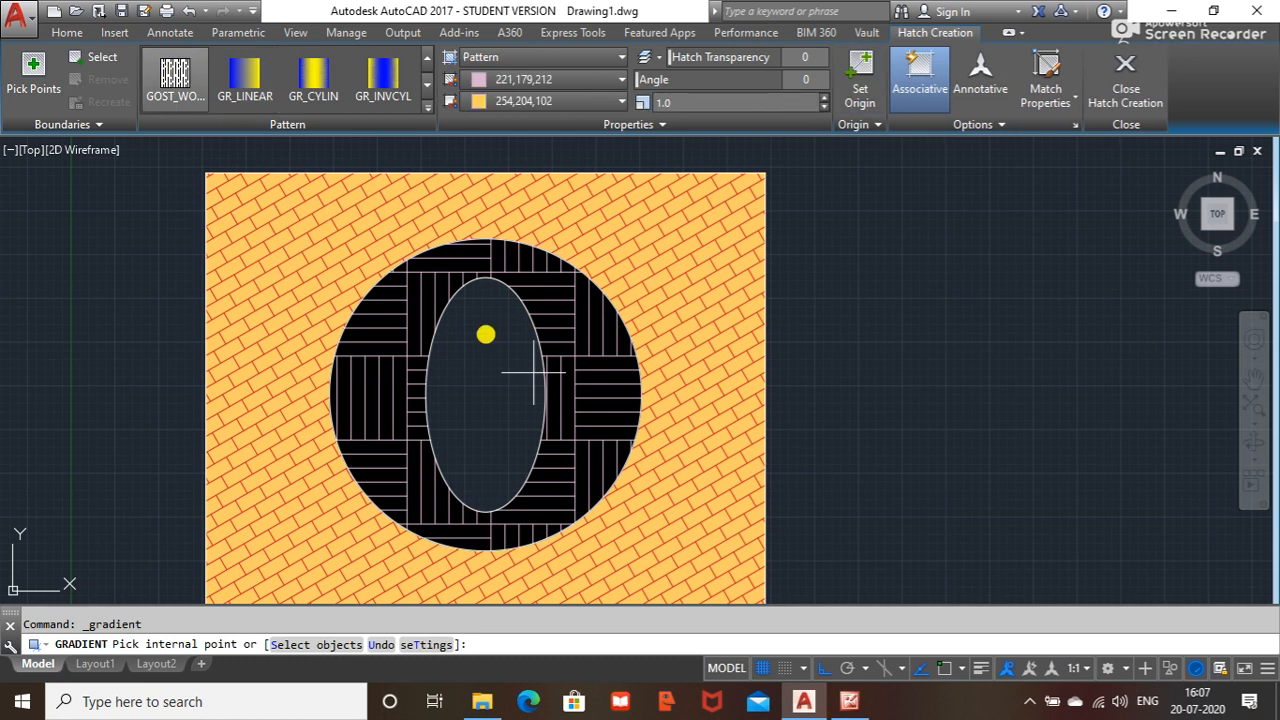
{"action": "left_click", "coordinate": [461, 329]}
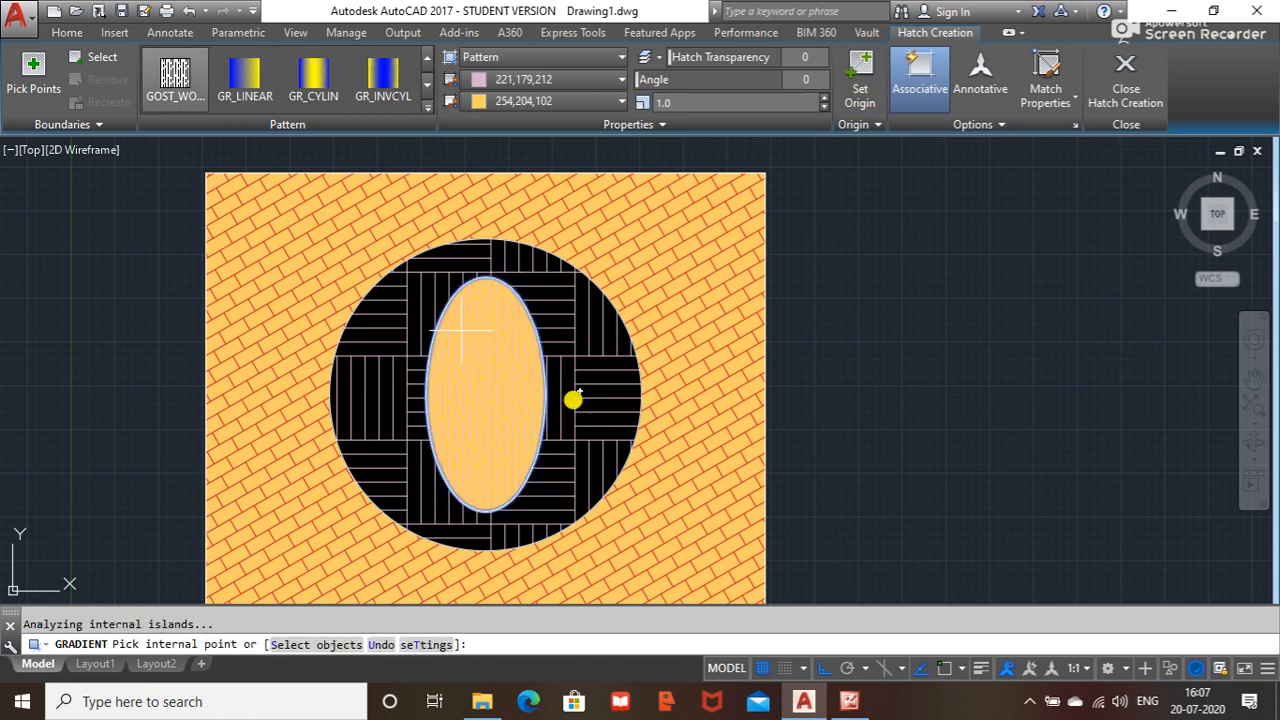
- Change the inner ellipse's hatch pattern to ANSI32 and finish the hatch
{"action": "scroll", "coordinate": [572, 399], "scroll_direction": "up", "scroll_amount": 2}
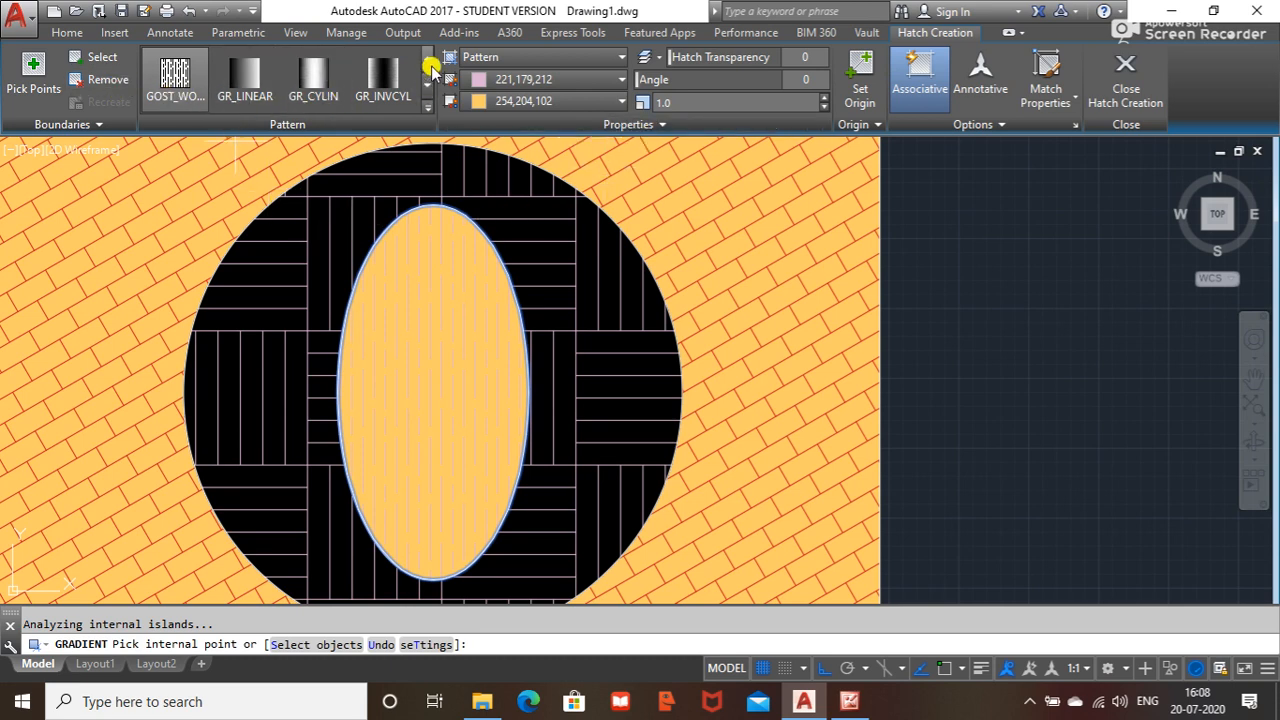
{"action": "scroll", "coordinate": [432, 68], "scroll_direction": "down", "scroll_amount": 4}
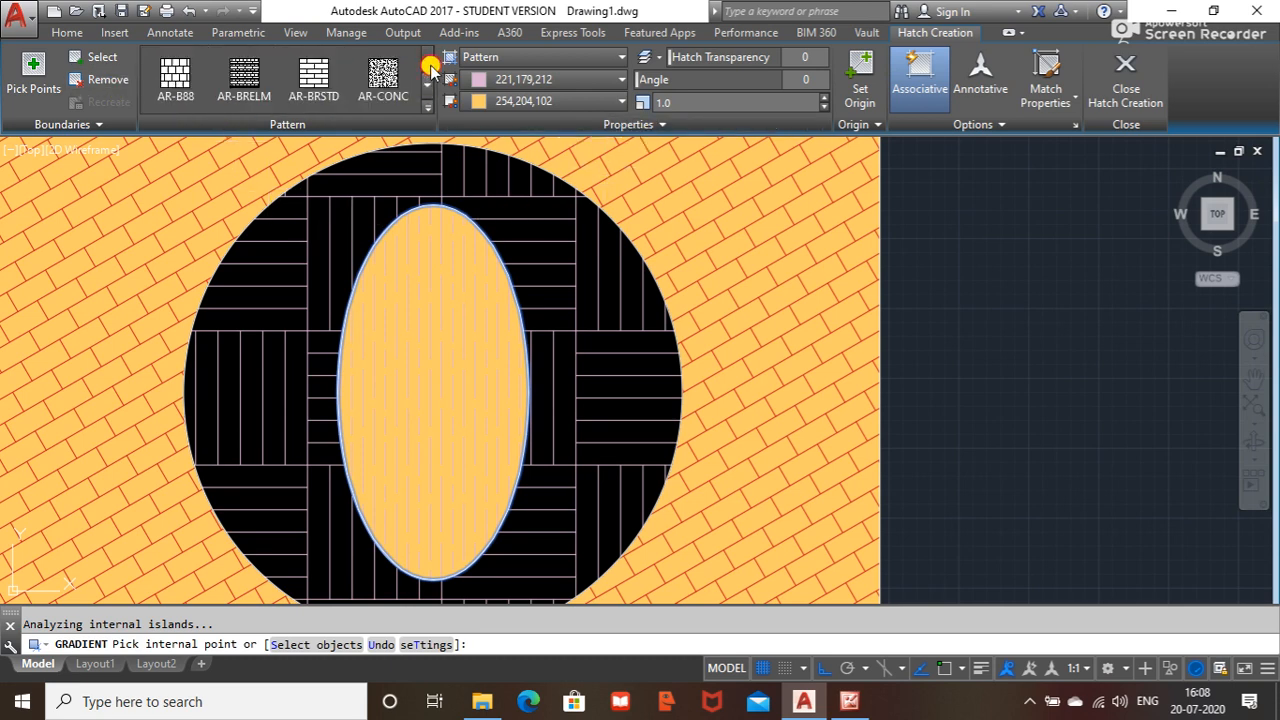
{"action": "scroll", "coordinate": [430, 68], "scroll_direction": "up", "scroll_amount": 3}
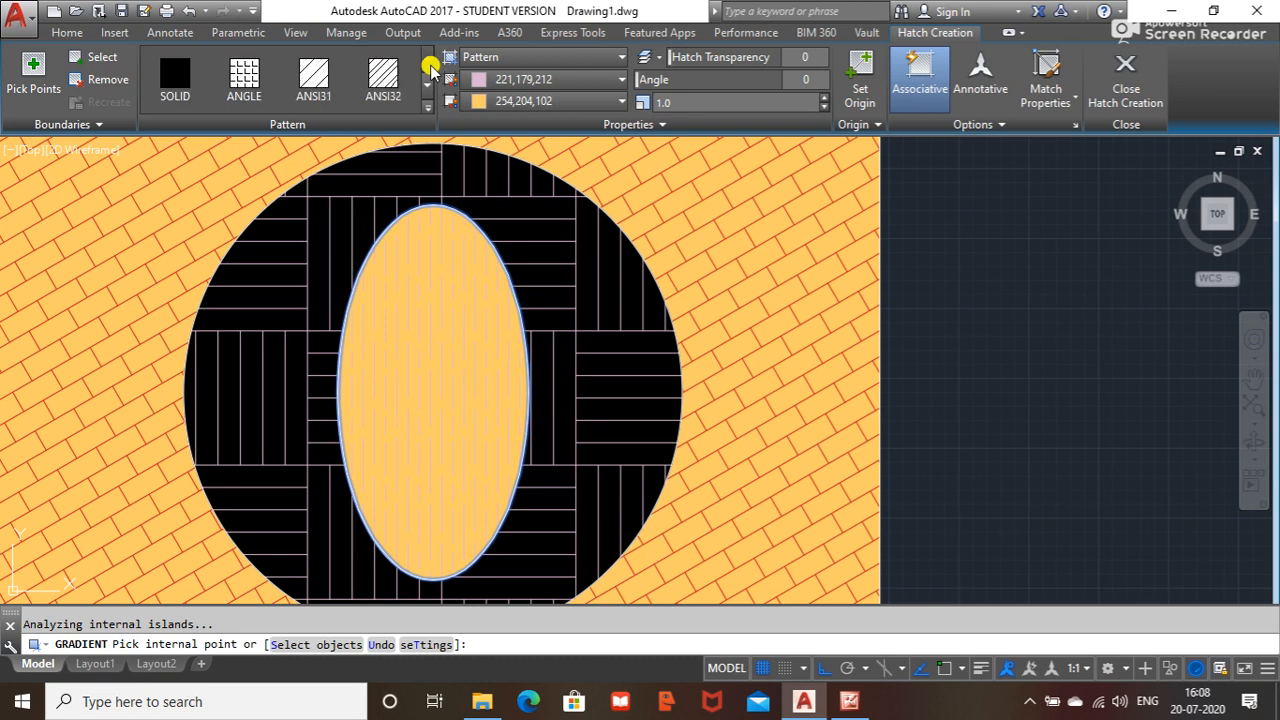
{"action": "left_click", "coordinate": [383, 80]}
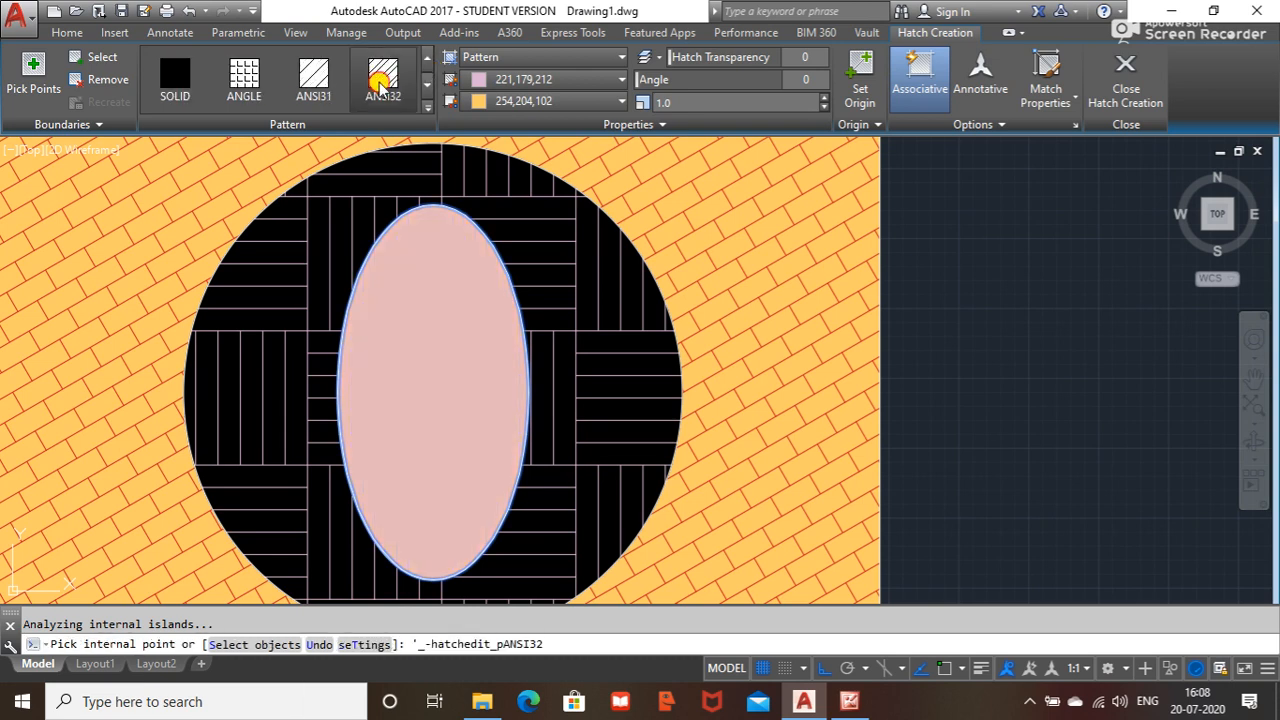
{"action": "scroll", "coordinate": [644, 455], "scroll_direction": "up", "scroll_amount": 5}
{"action": "scroll", "coordinate": [443, 371], "scroll_direction": "down", "scroll_amount": 5}
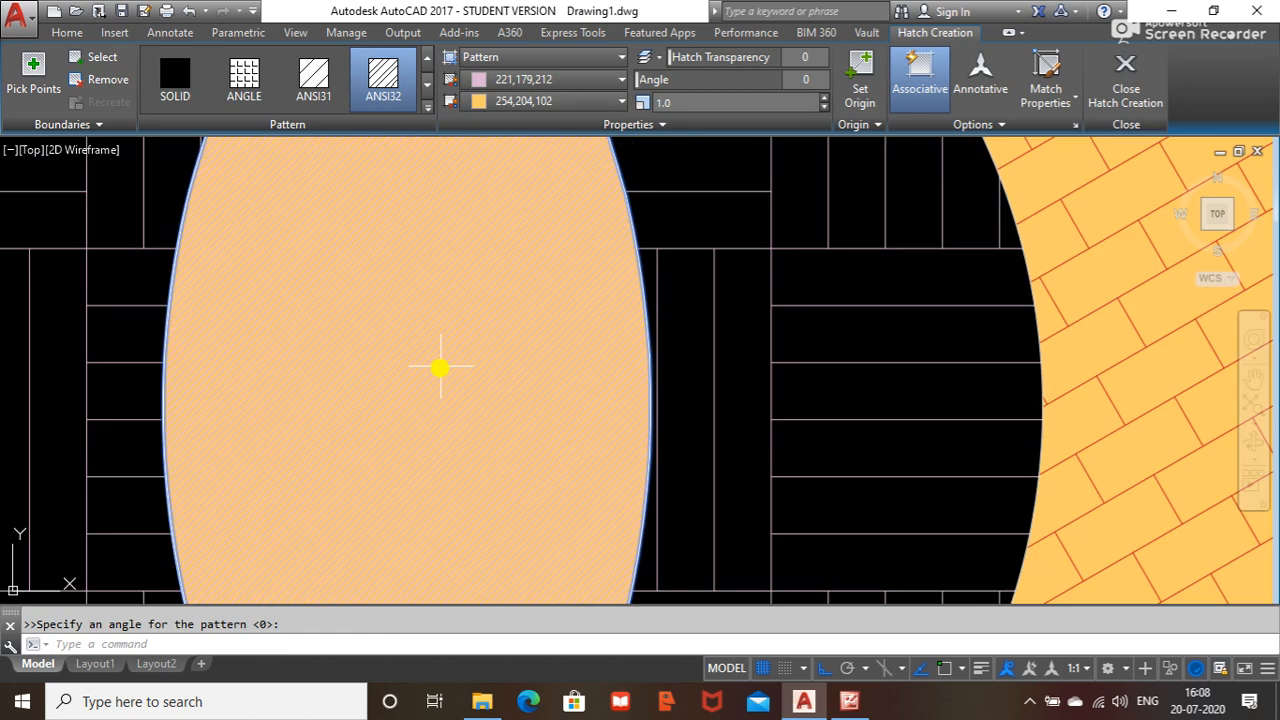
{"action": "left_click", "coordinate": [1126, 72]}
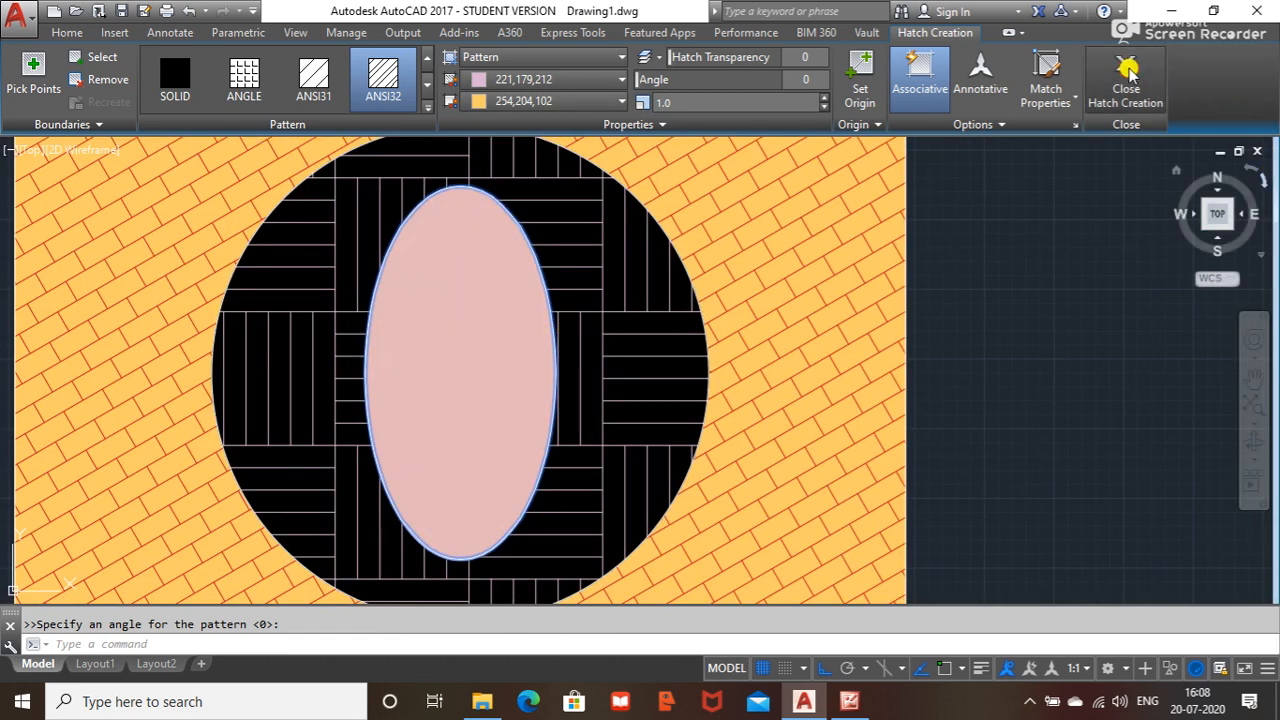
{"action": "scroll", "coordinate": [609, 371], "scroll_direction": "down", "scroll_amount": 6}
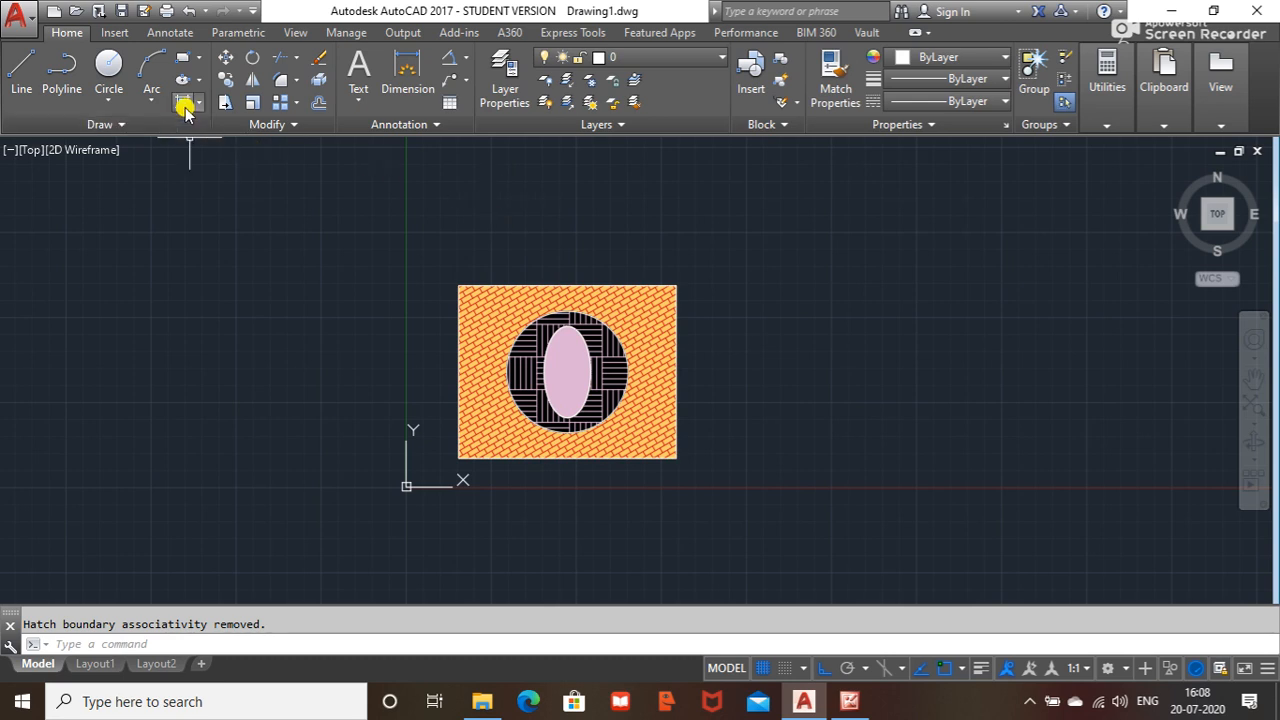
{"action": "left_click", "coordinate": [196, 104]}
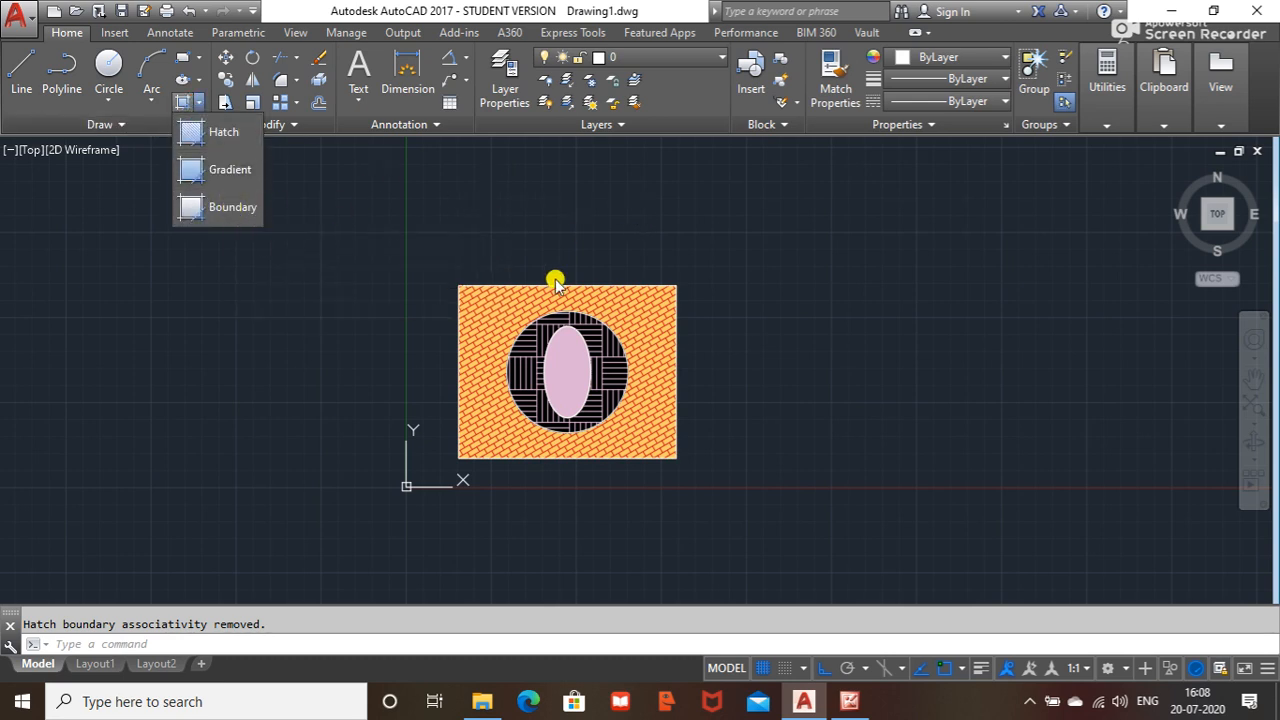
{"action": "left_click", "coordinate": [541, 376]}
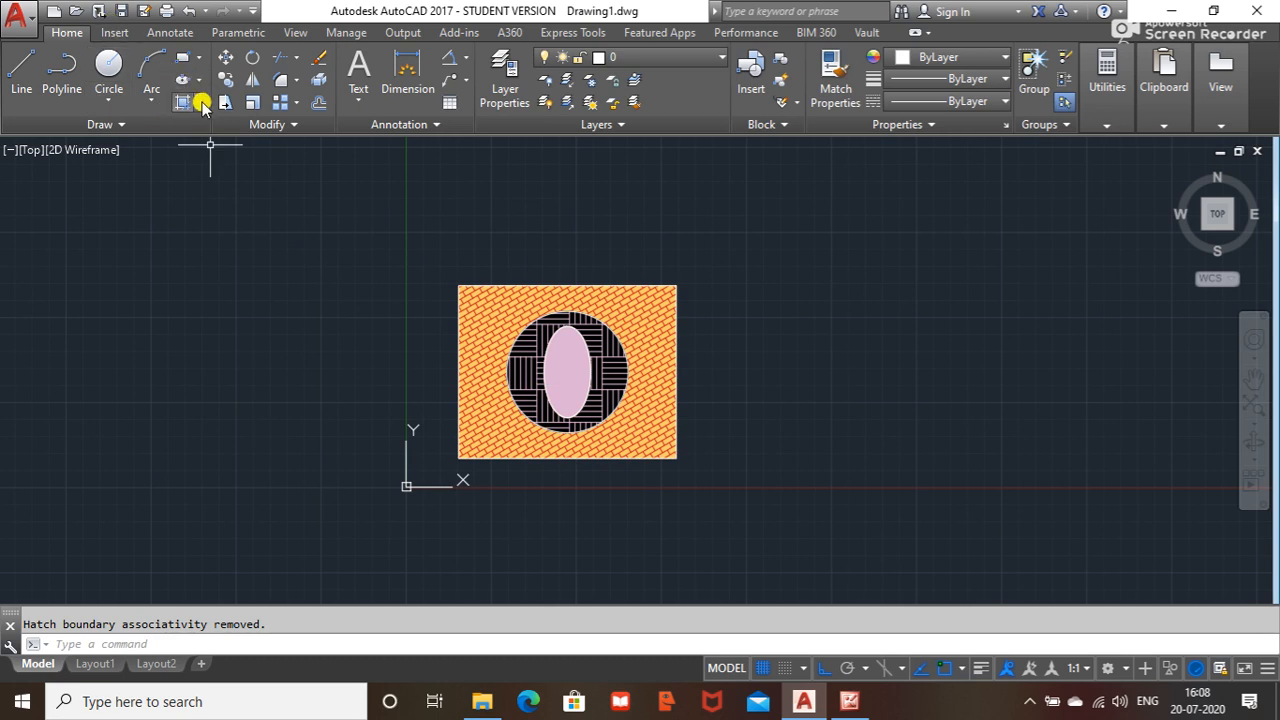
{"action": "key", "text": "Escape"}
- Erase the entire hatched figure, including the rectangle, circle, ellipse and all their hatches
{"action": "left_click", "coordinate": [793, 252]}
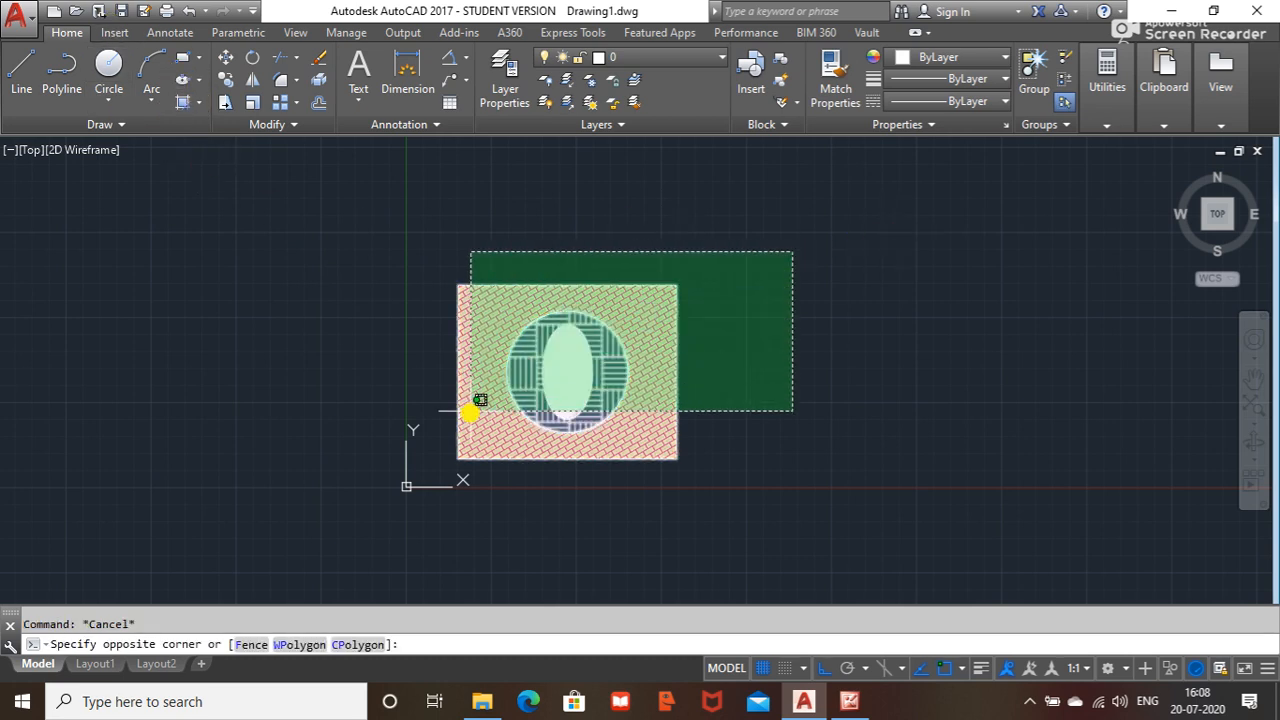
{"action": "left_click", "coordinate": [470, 411]}
{"action": "key", "text": "Delete"}
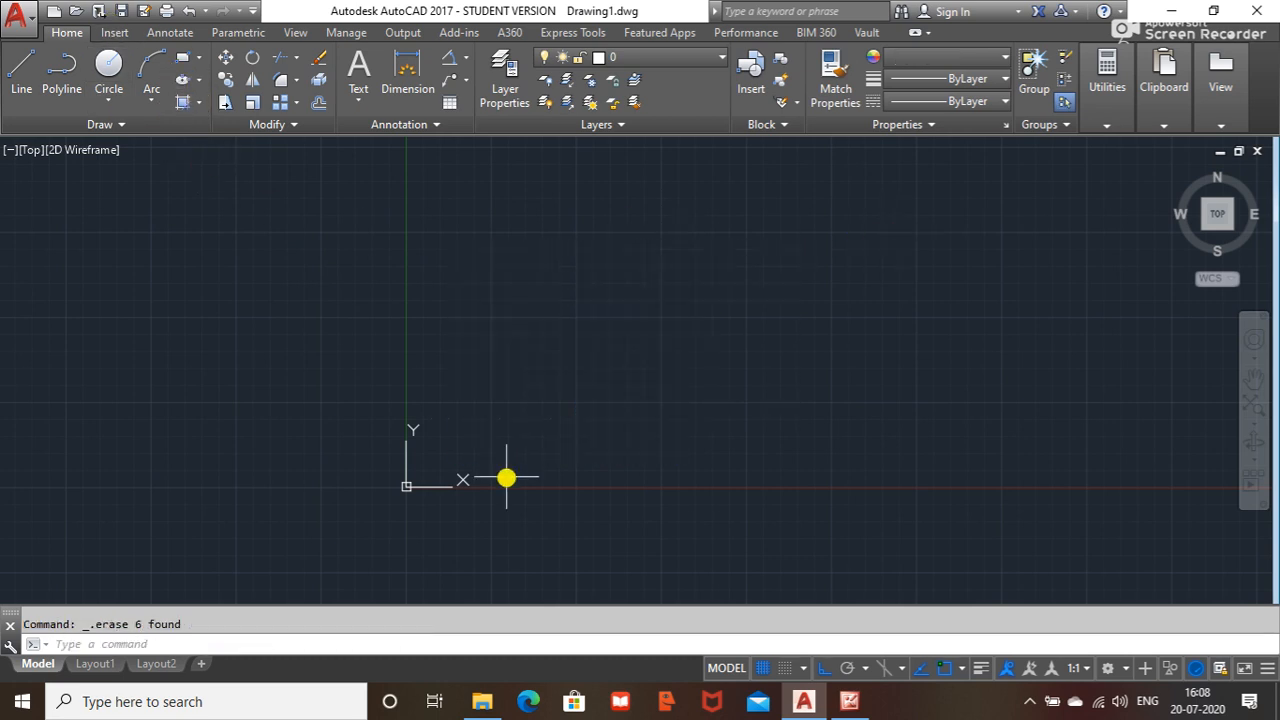
{"action": "key", "text": "Escape"}
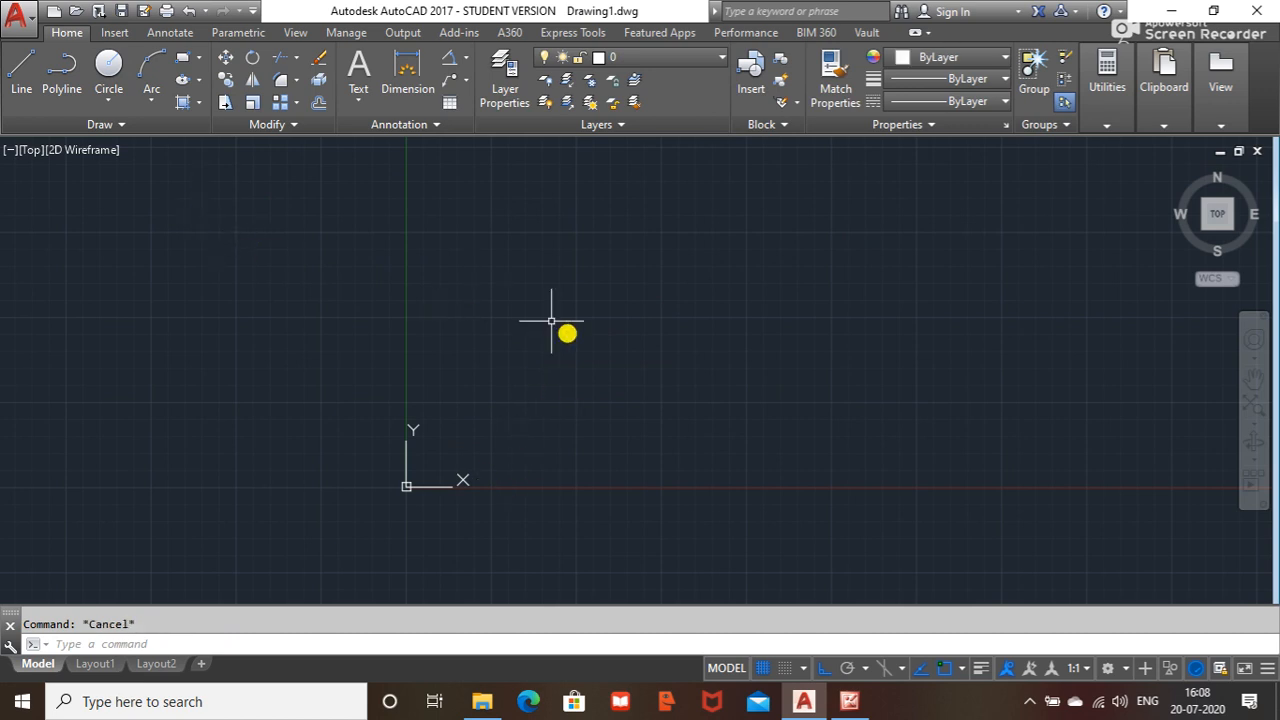
{"action": "type", "text": "z"}
{"action": "key", "text": "Return"}
{"action": "type", "text": "e"}
{"action": "key", "text": "Return"}
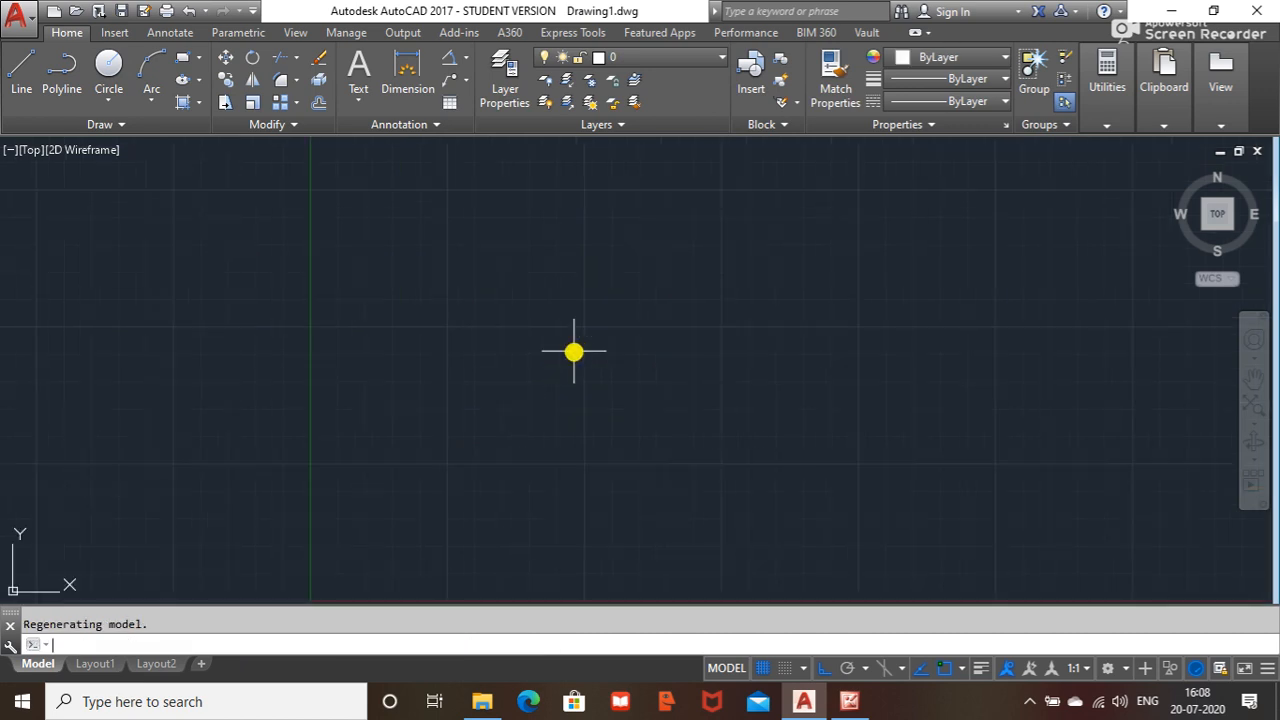
- Draw an open, wavy fit-method spline through six alternating low and high points, with Ortho turned off
{"action": "left_click", "coordinate": [143, 123]}
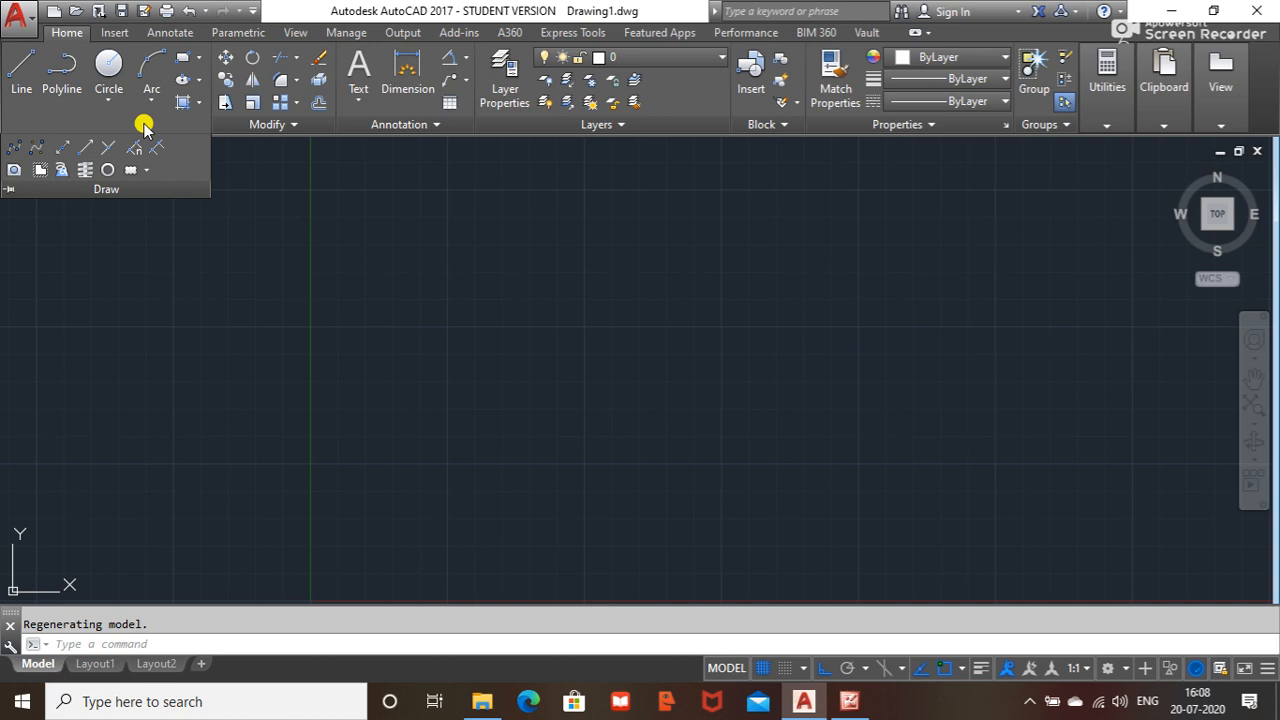
{"action": "key", "text": "Escape"}
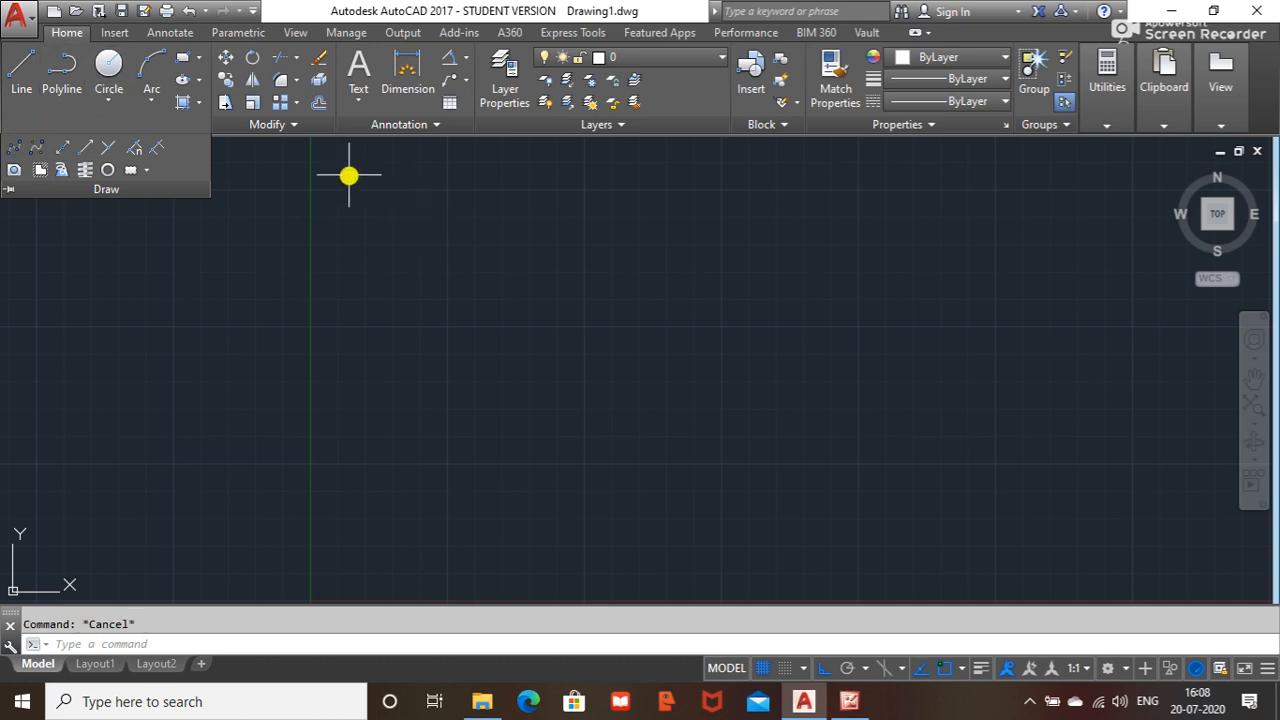
{"action": "left_click", "coordinate": [133, 126]}
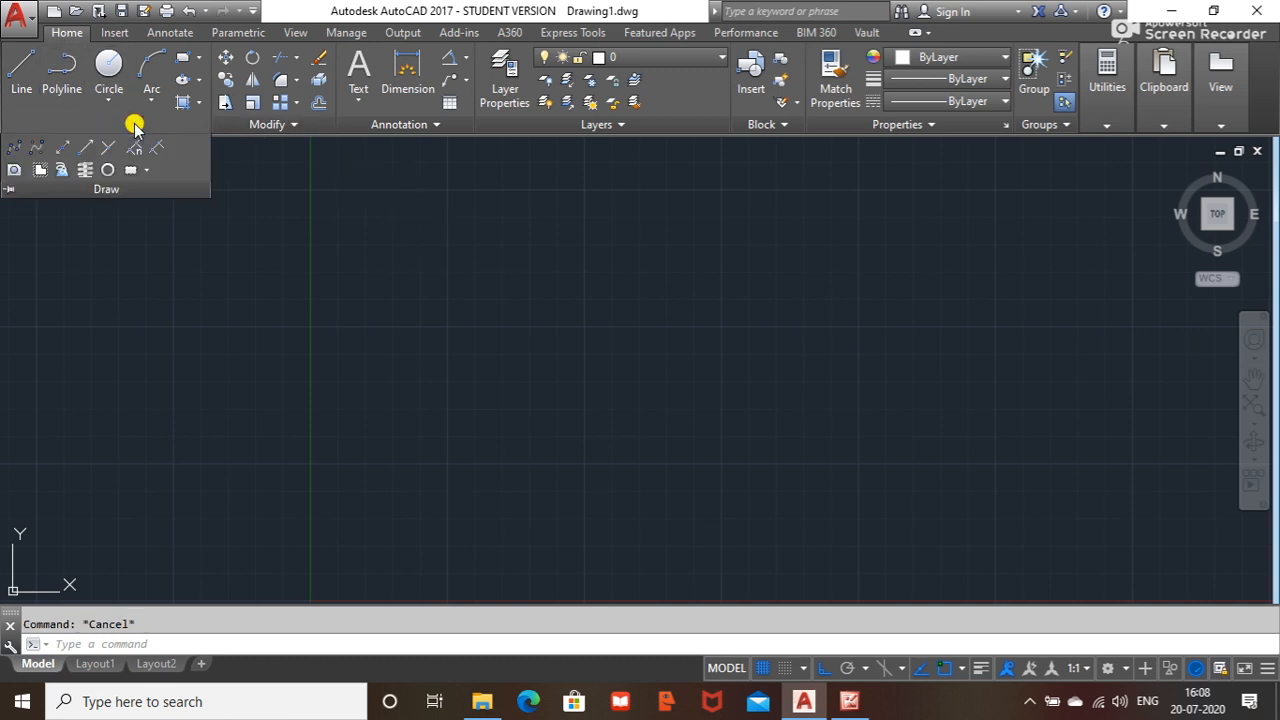
{"action": "left_click", "coordinate": [13, 150]}
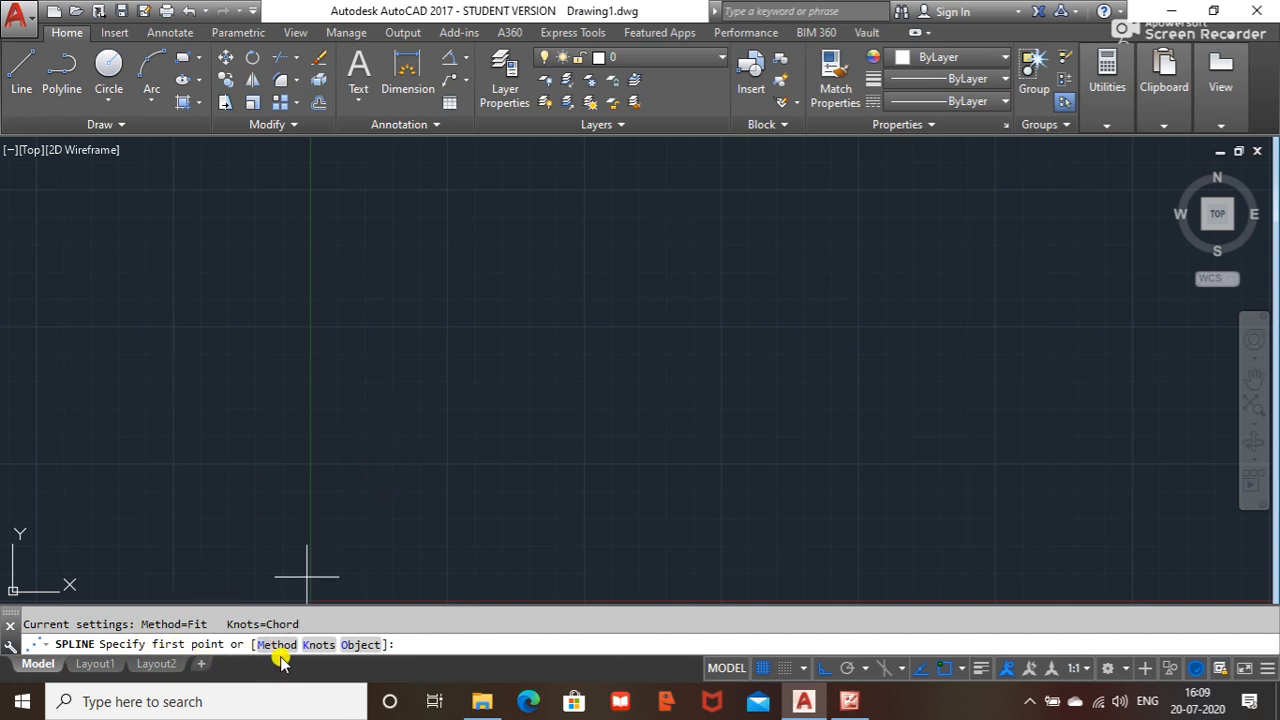
{"action": "left_click", "coordinate": [365, 478]}
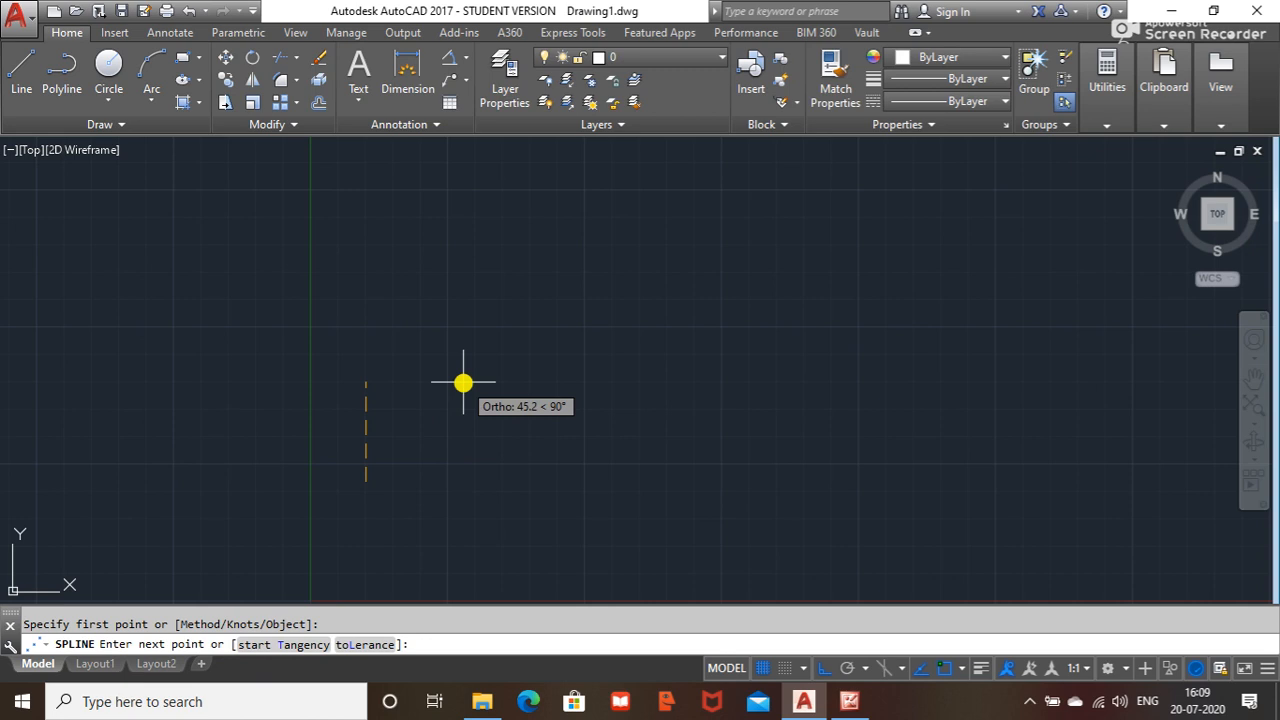
{"action": "key", "text": "F8"}
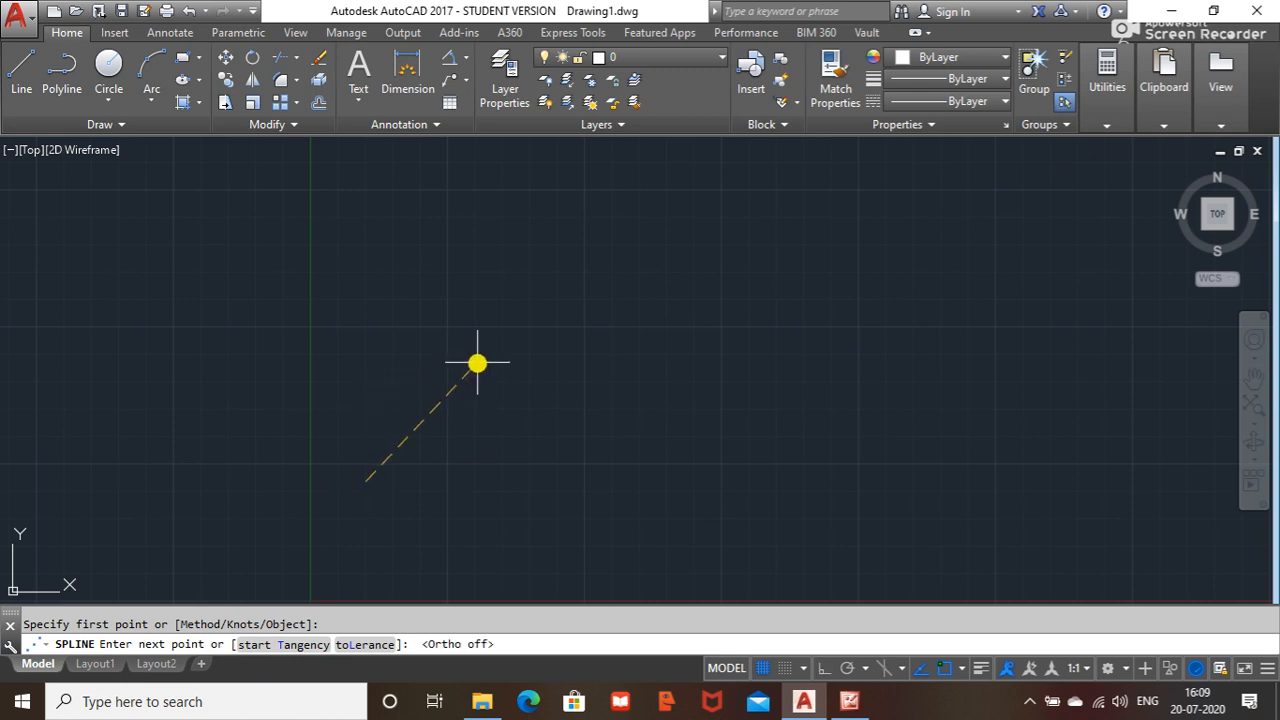
{"action": "left_click", "coordinate": [477, 363]}
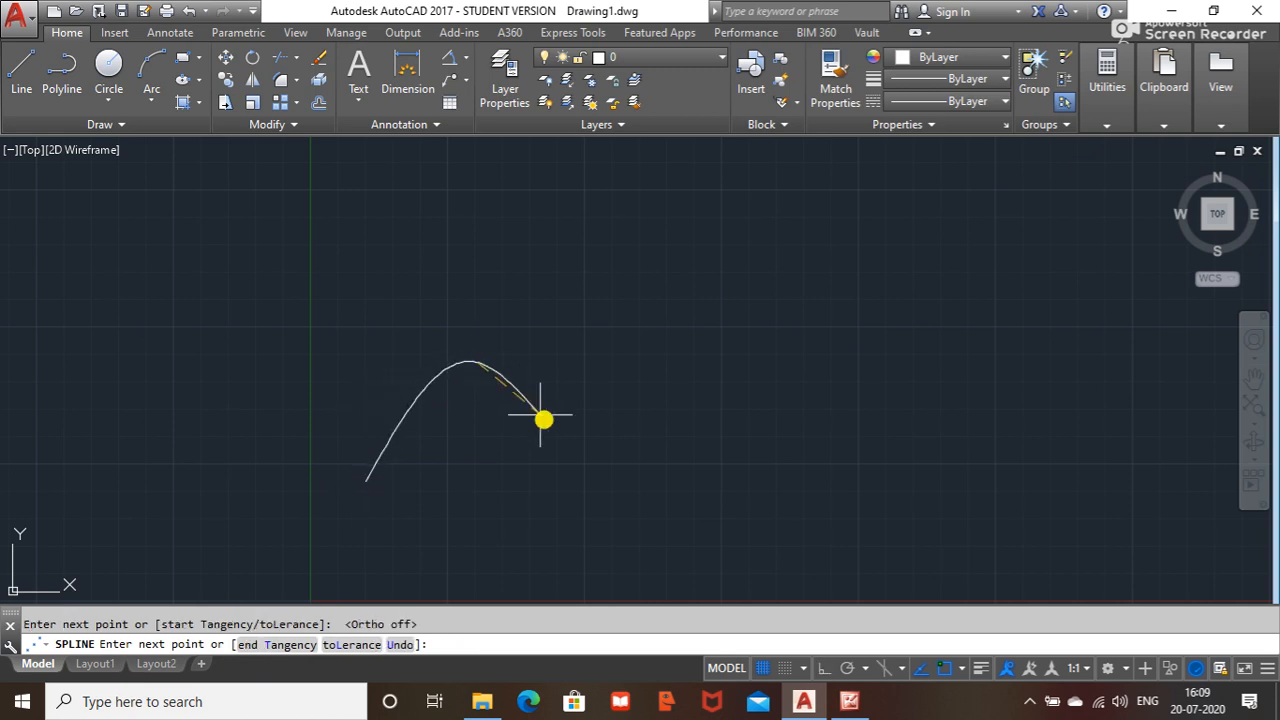
{"action": "left_click", "coordinate": [597, 531]}
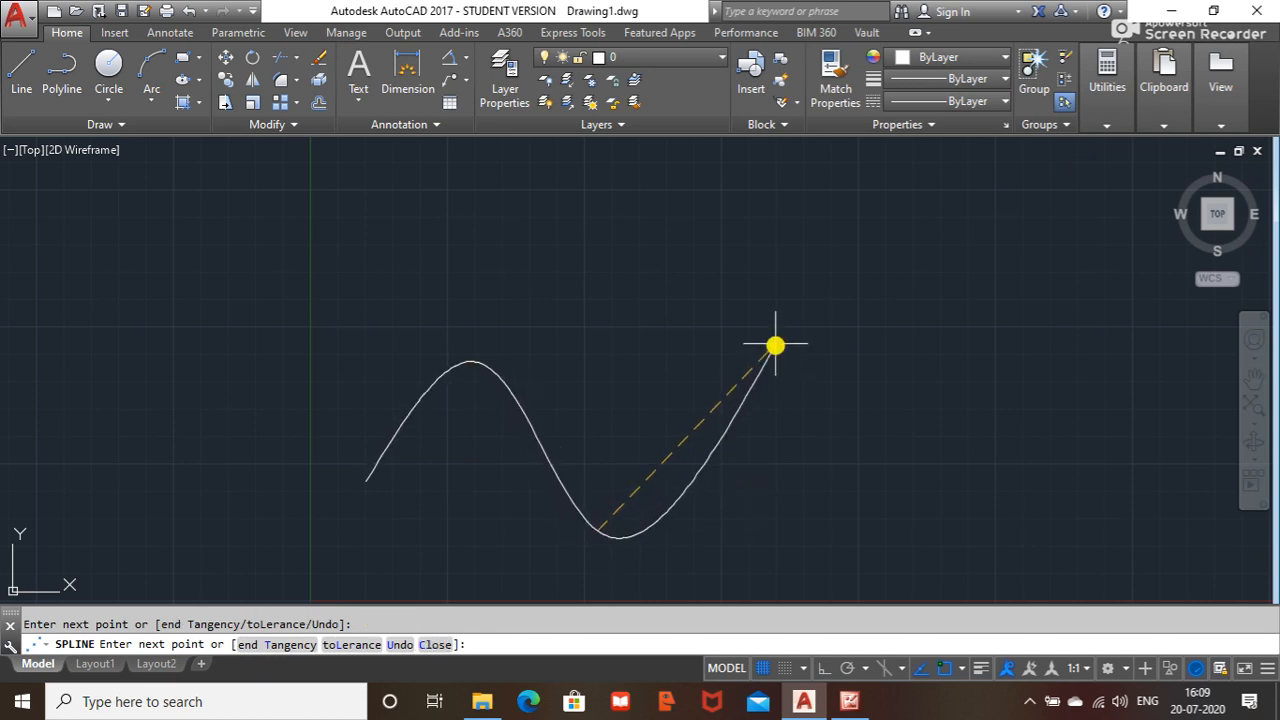
{"action": "left_click", "coordinate": [777, 337]}
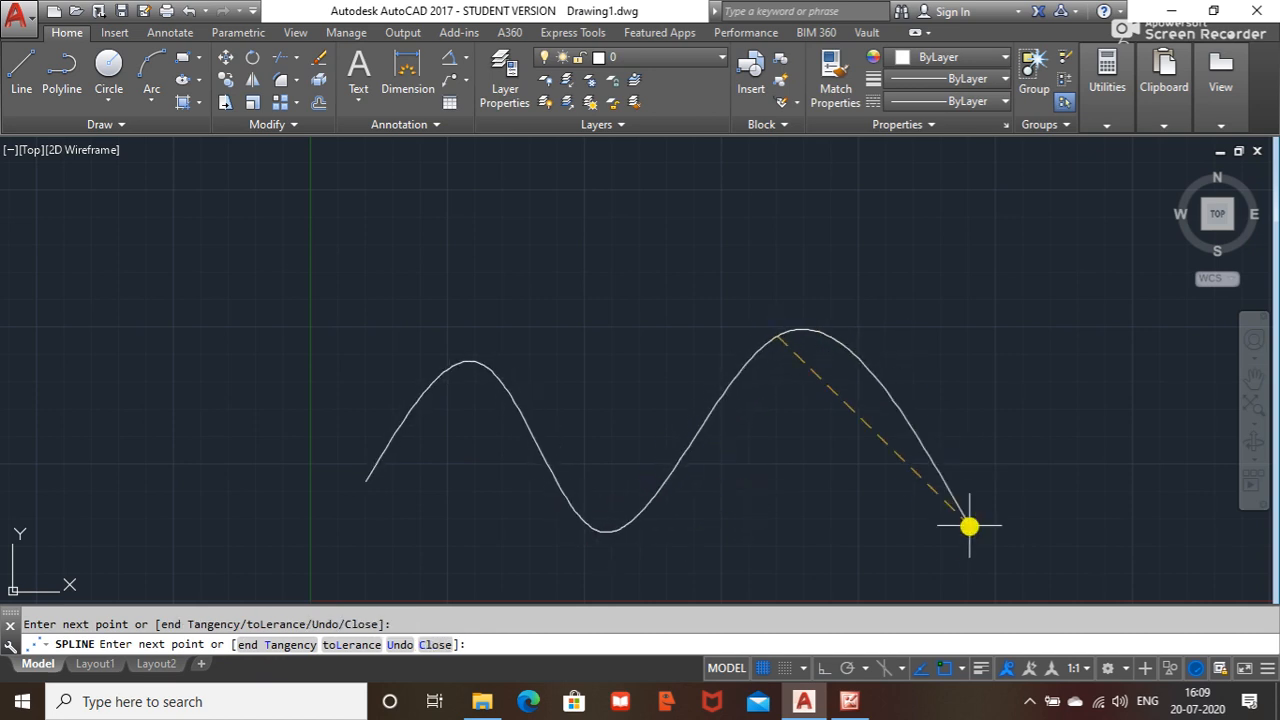
{"action": "left_click", "coordinate": [963, 554]}
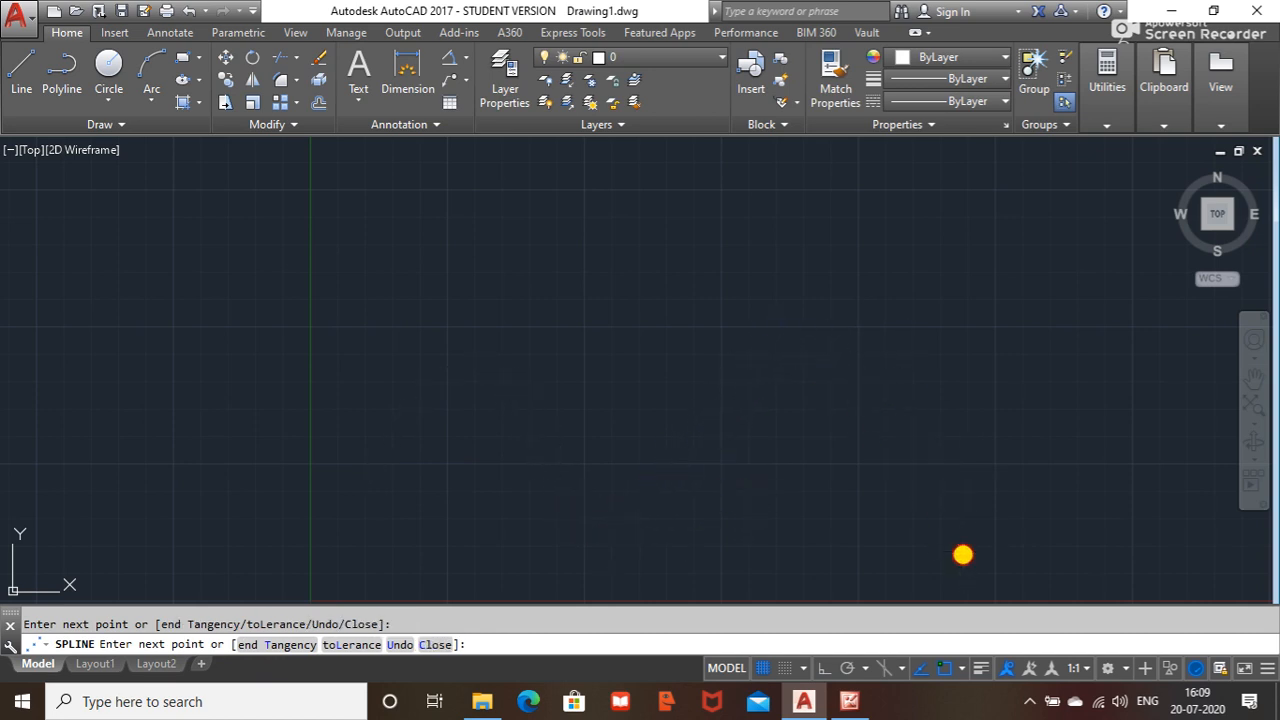
{"action": "left_click", "coordinate": [1086, 322]}
{"action": "key", "text": "Return"}
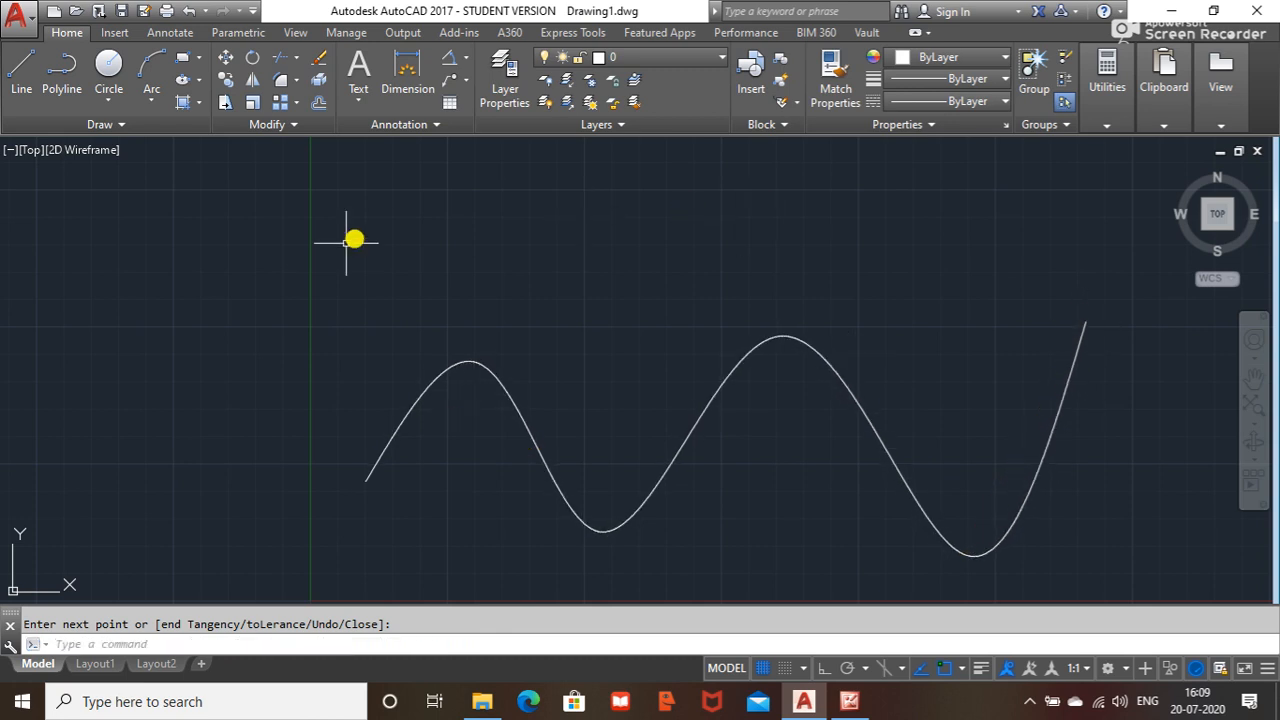
- Stretch the wavy spline's second fit point up above its start point and its third fit point up into a high arch
{"action": "left_click", "coordinate": [501, 381]}
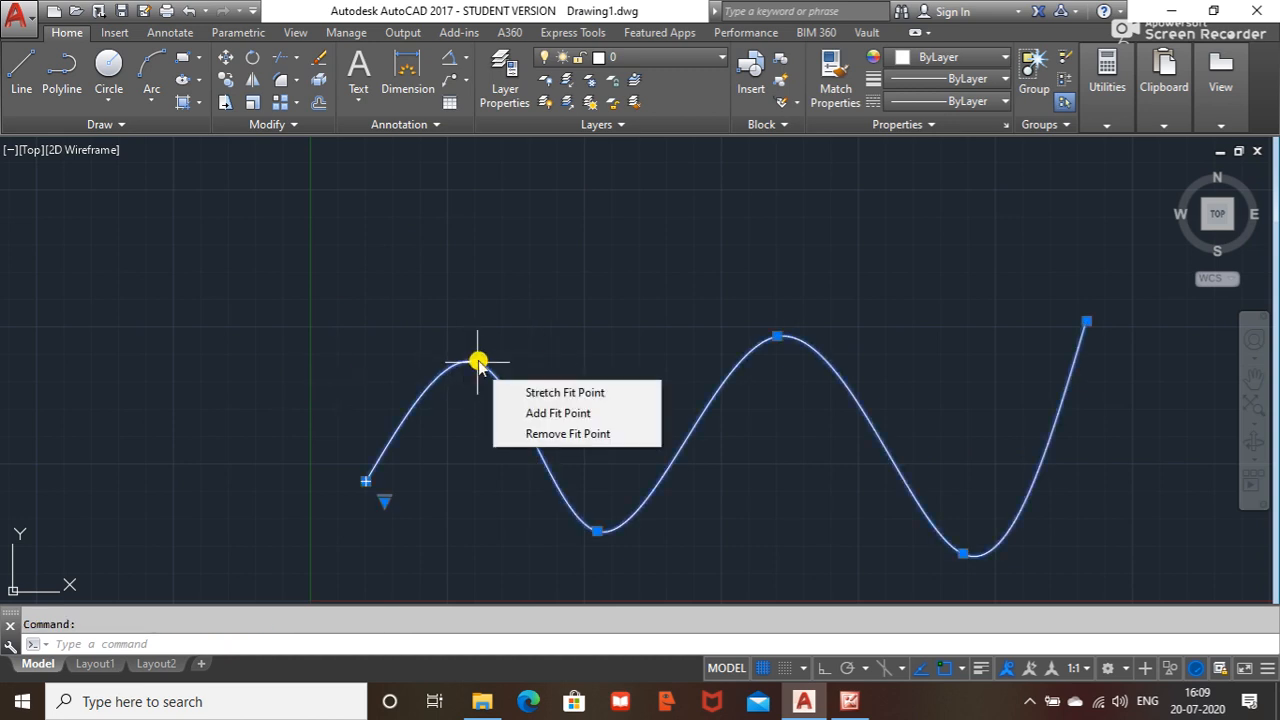
{"action": "left_click", "coordinate": [477, 362]}
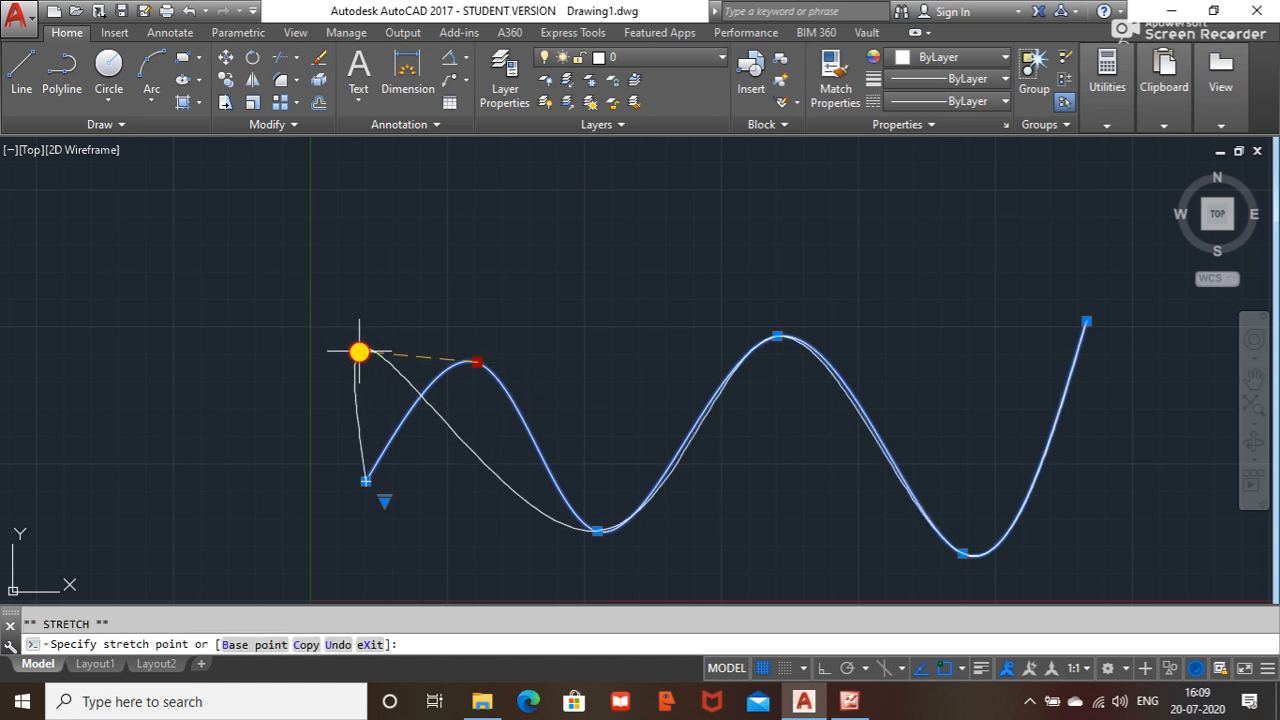
{"action": "left_click", "coordinate": [363, 269]}
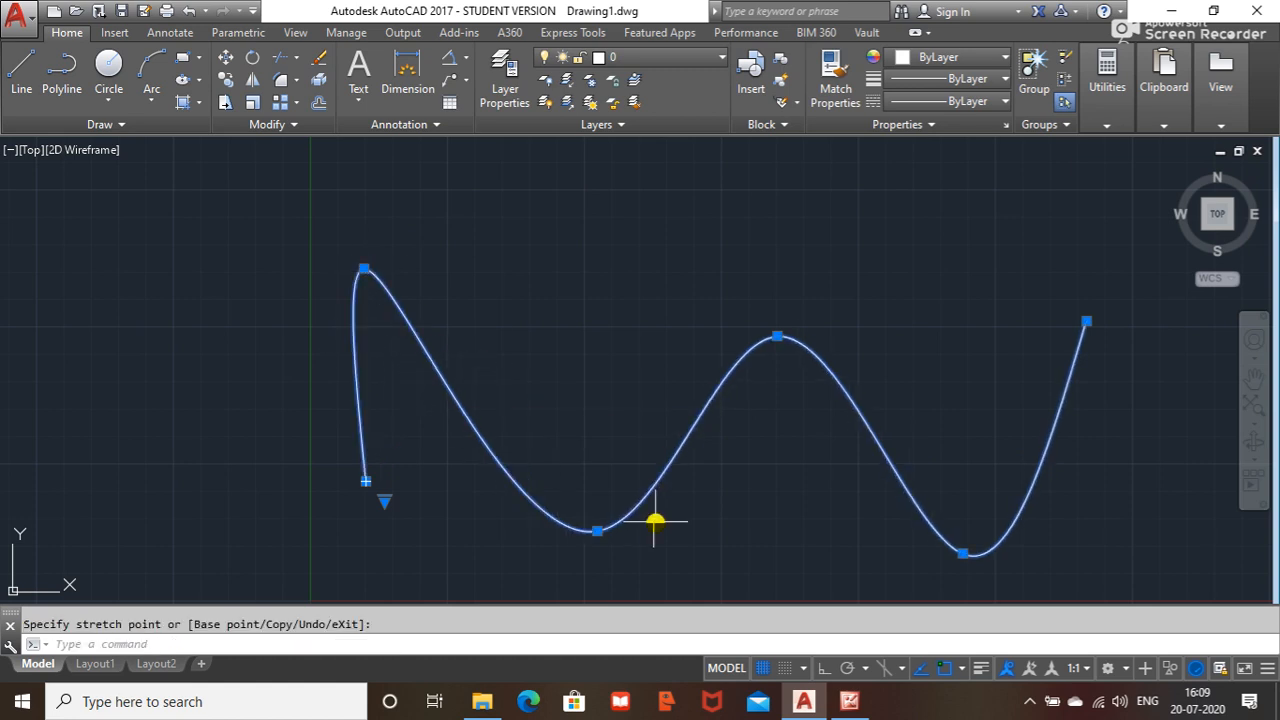
{"action": "left_click", "coordinate": [595, 535]}
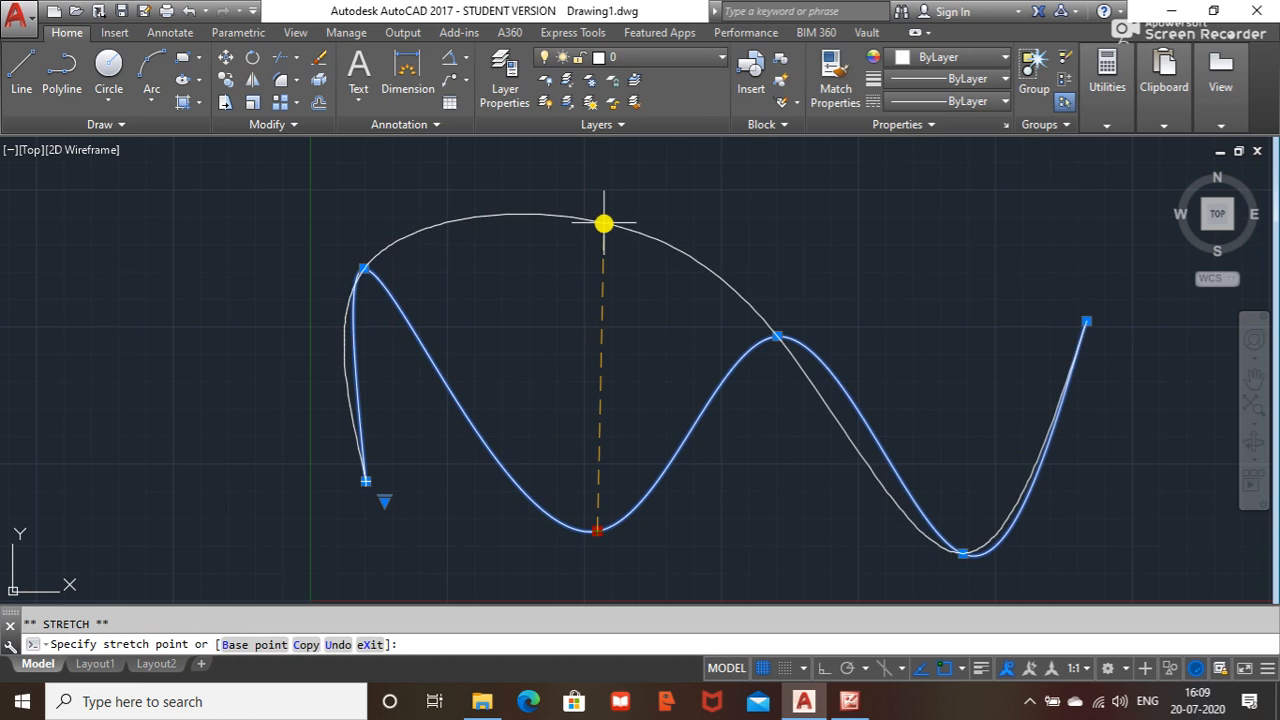
{"action": "left_click", "coordinate": [605, 214]}
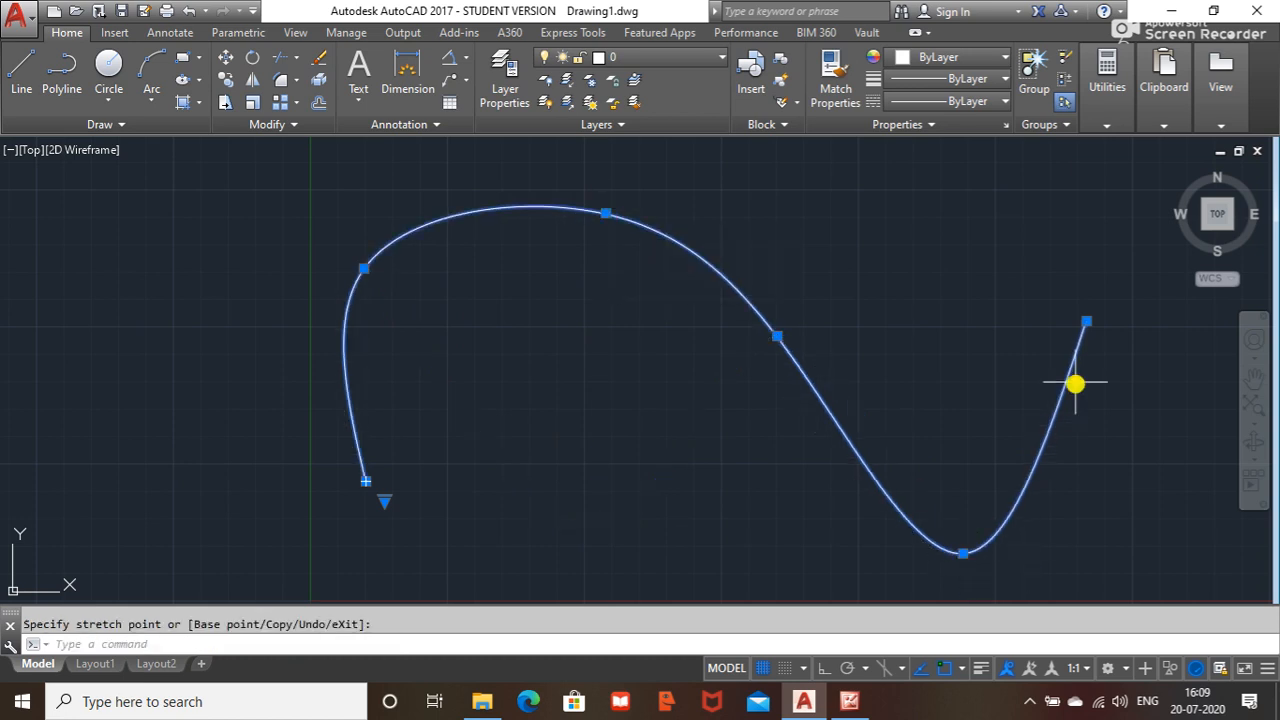
- Stretch the spline's last fit point outward and down, and its starting fit point down and inward
{"action": "left_click", "coordinate": [1087, 321]}
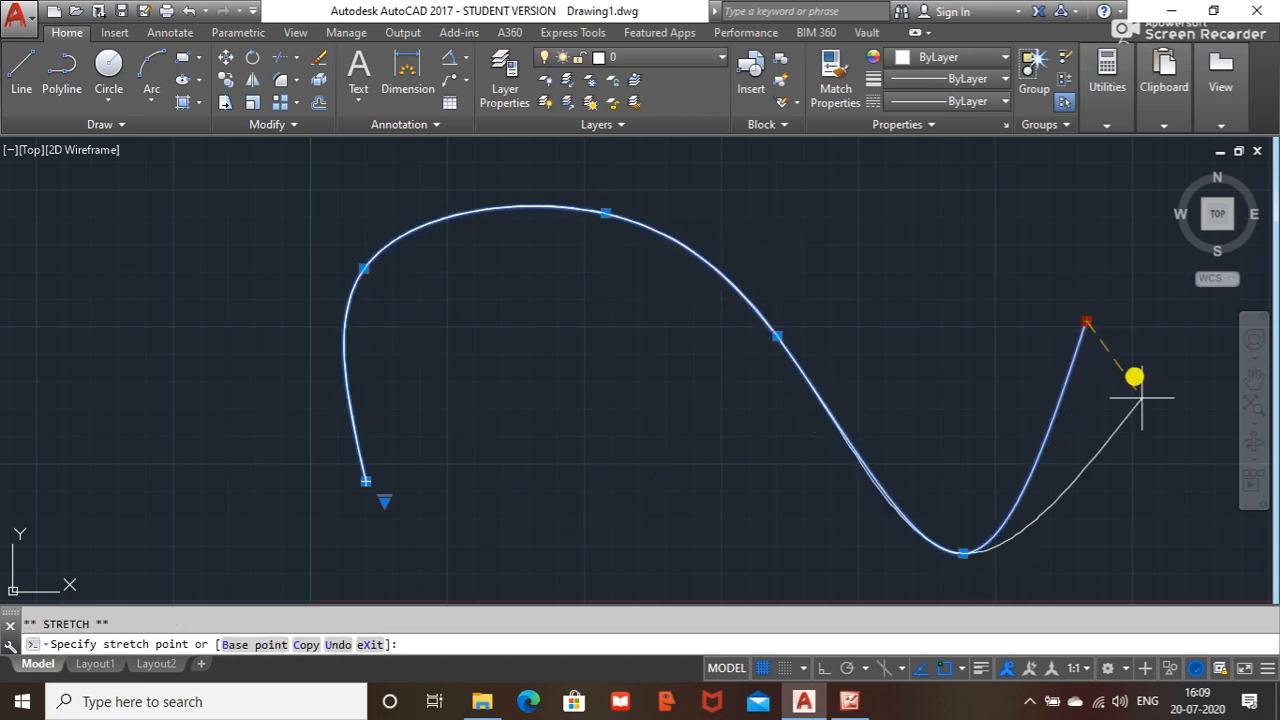
{"action": "left_click", "coordinate": [1154, 506]}
{"action": "middle_click_drag", "start_coordinate": [1038, 399], "coordinate": [1020, 334]}
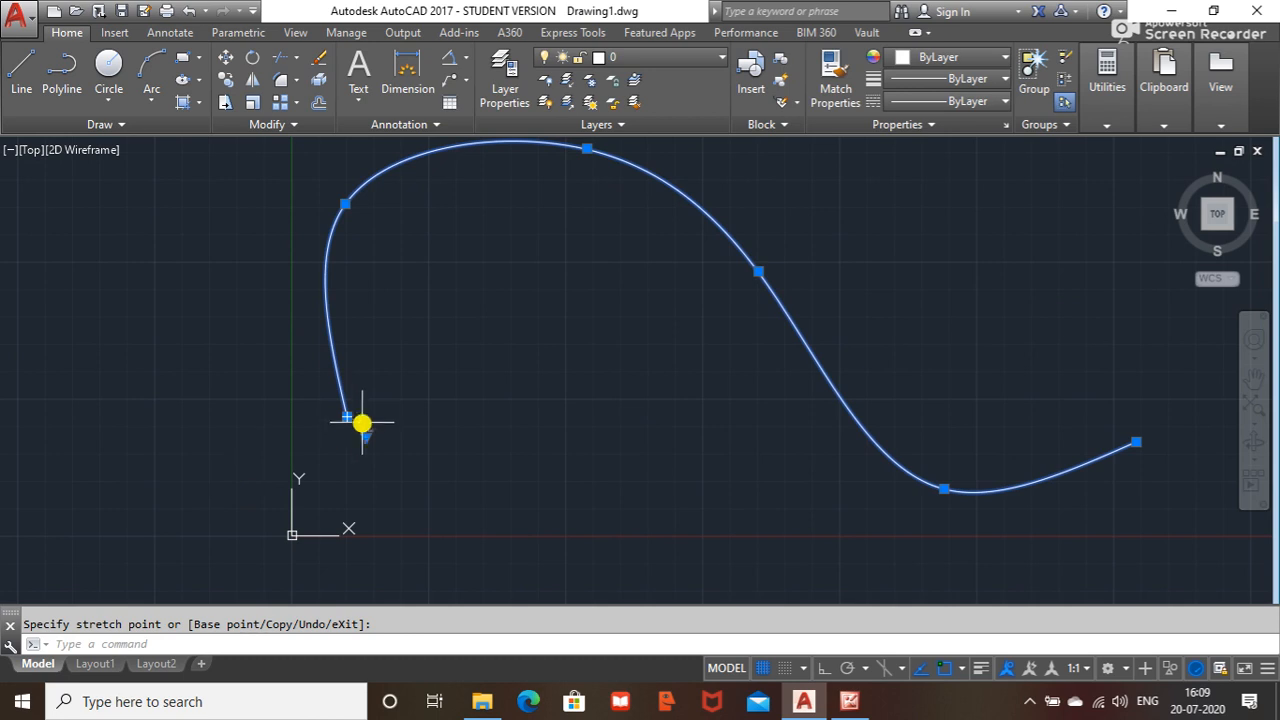
{"action": "left_click", "coordinate": [347, 417]}
{"action": "left_click", "coordinate": [422, 560]}
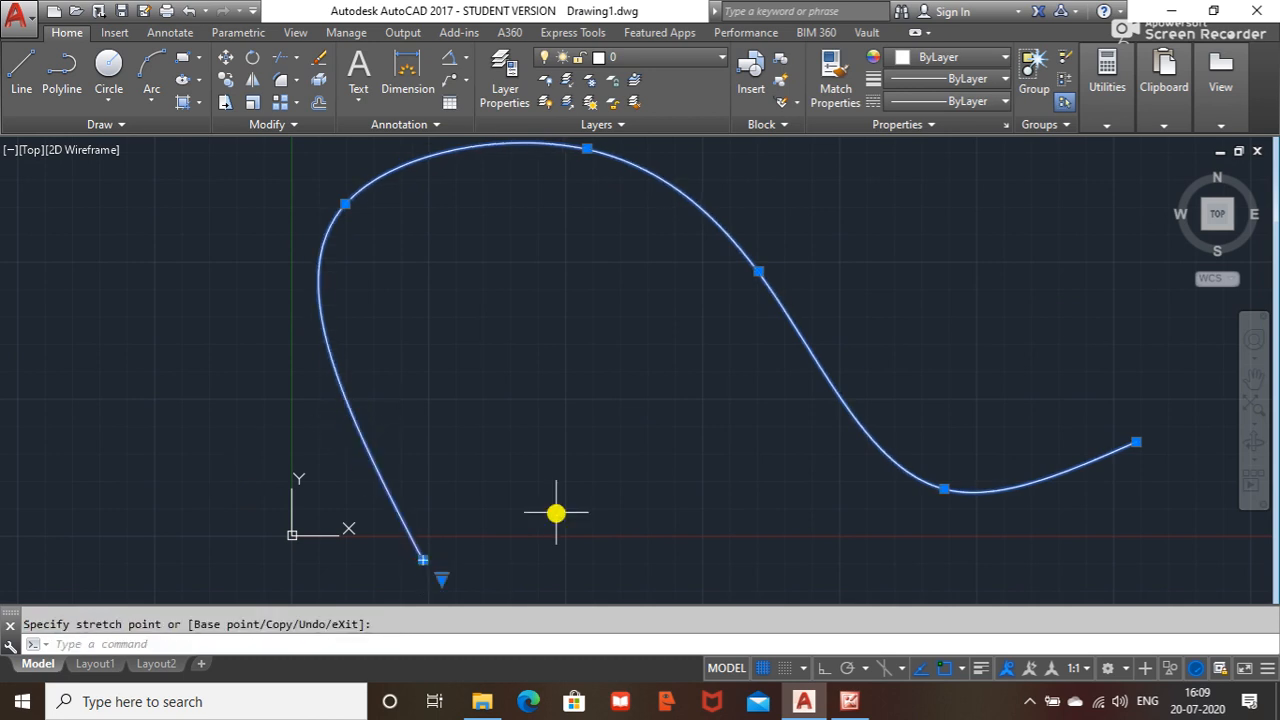
- Stretch the spline's last fit point onto its starting point to form a closed loop, leaving the spline deselected
{"action": "scroll", "coordinate": [967, 444], "scroll_direction": "down", "scroll_amount": 2}
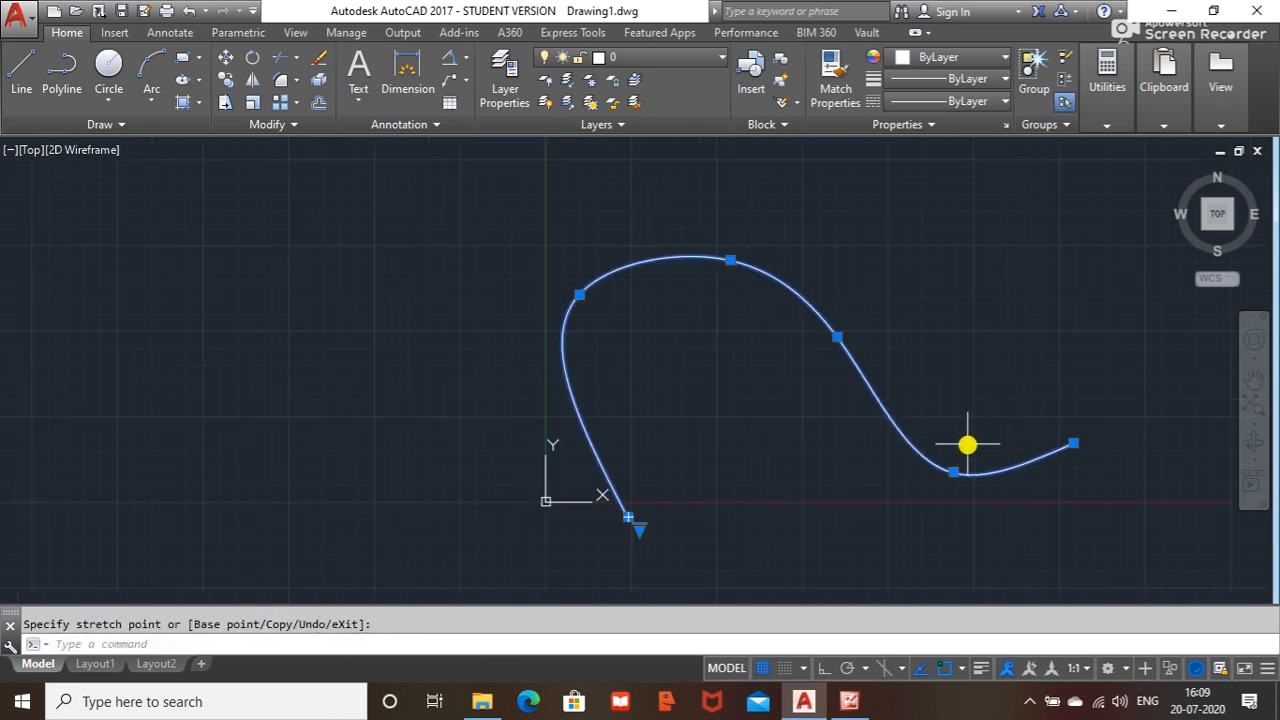
{"action": "left_click", "coordinate": [1073, 443]}
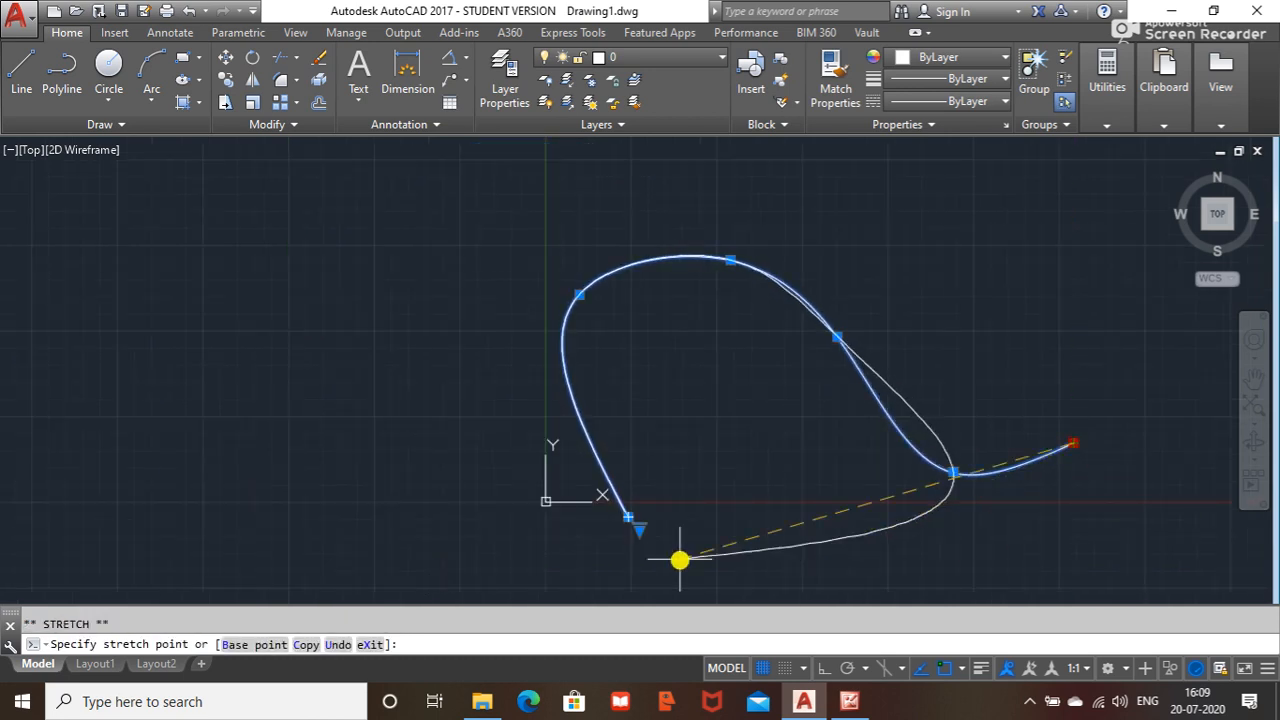
{"action": "left_click", "coordinate": [628, 517]}
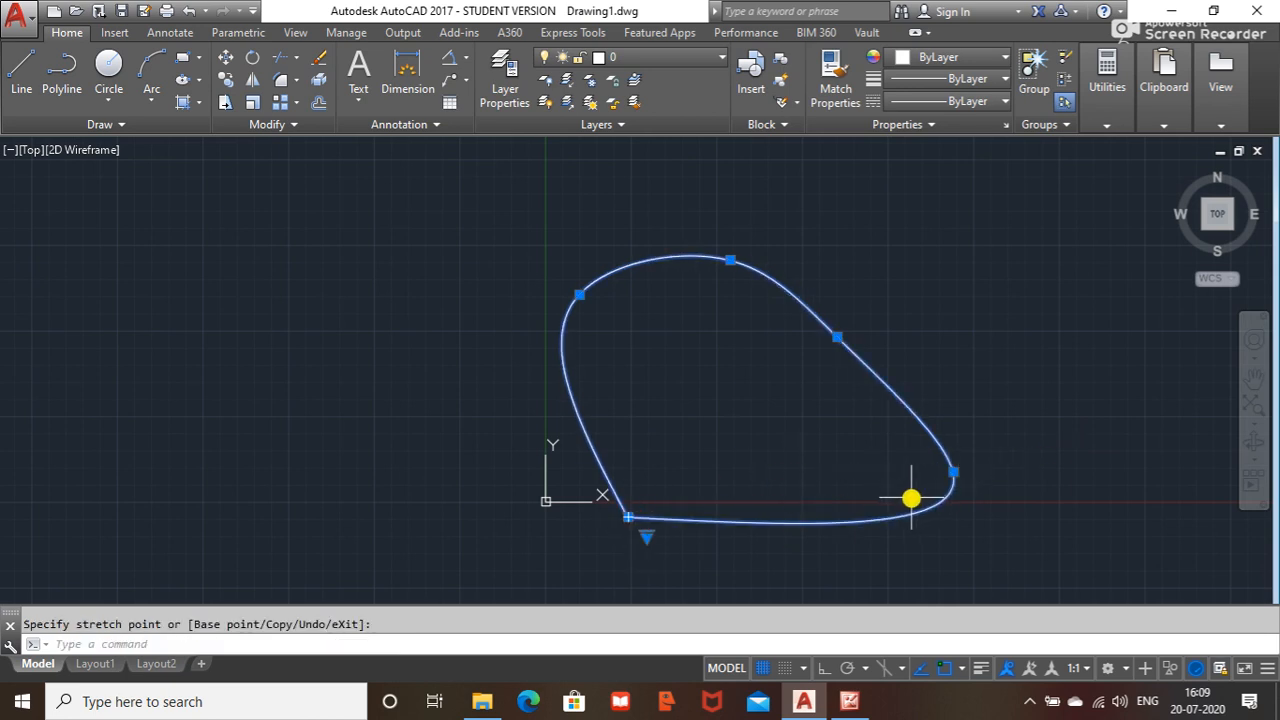
{"action": "key", "text": "Escape"}
{"action": "left_click", "coordinate": [847, 354]}
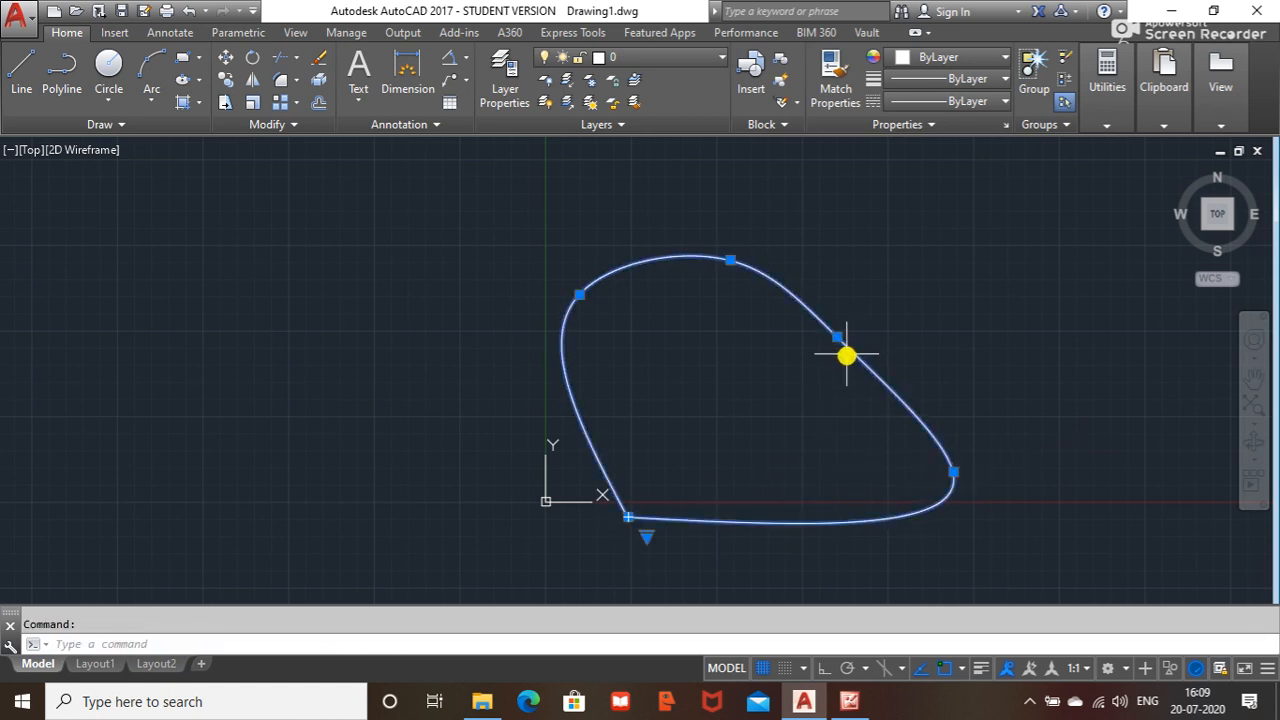
{"action": "left_click", "coordinate": [837, 336]}
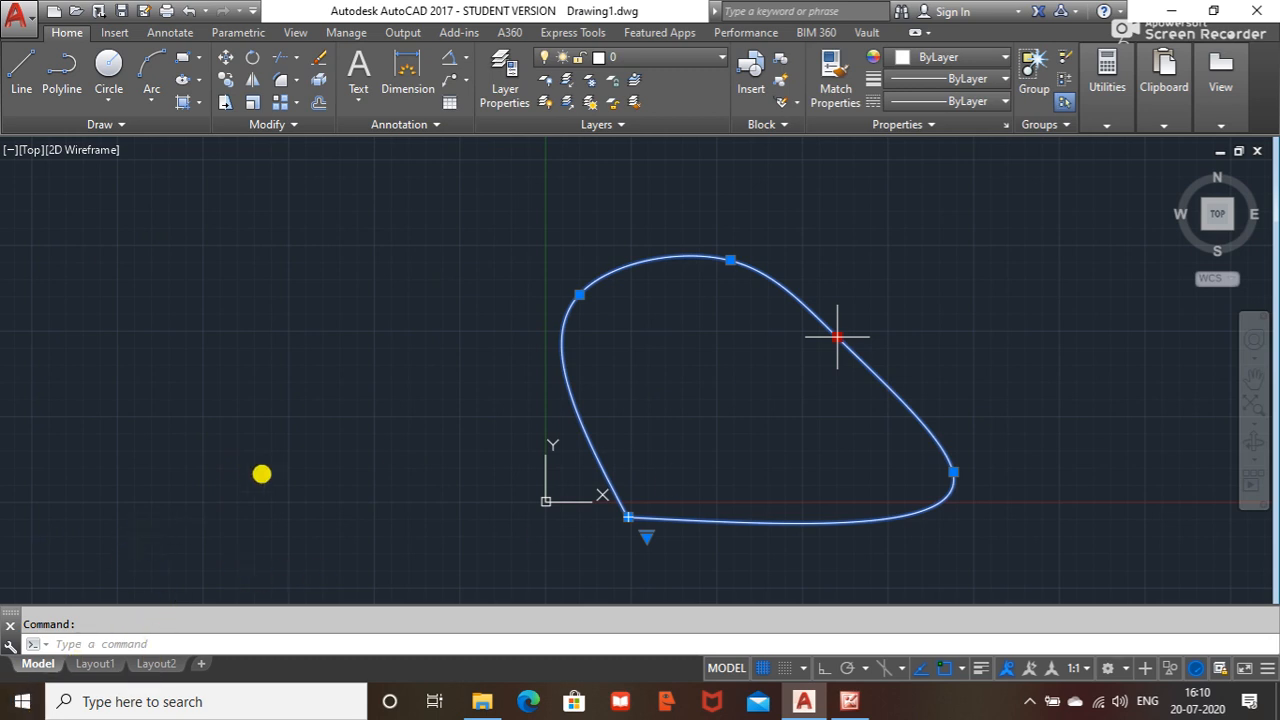
{"action": "left_click", "coordinate": [837, 337]}
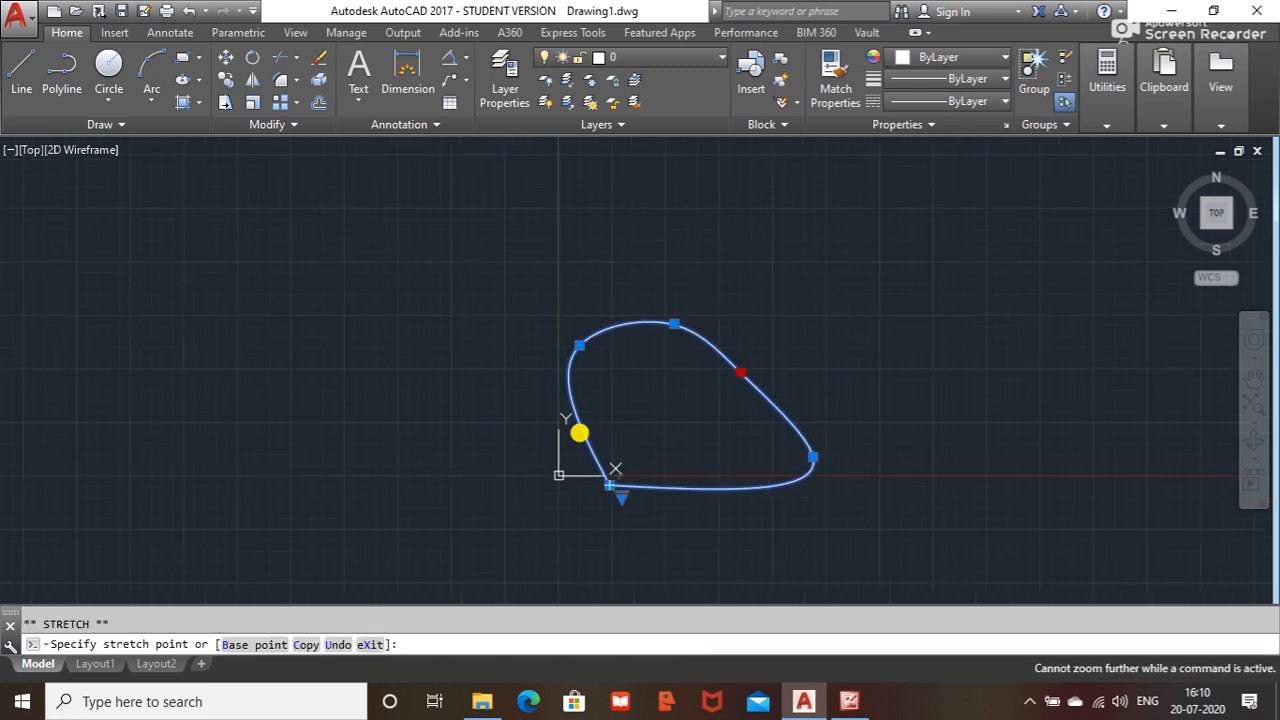
{"action": "key", "text": "Escape"}
{"action": "mouse_move", "coordinate": [777, 387]}
{"action": "middle_mouse_down"}
{"action": "mouse_move", "coordinate": [703, 398]}
{"action": "mouse_move", "coordinate": [671, 352]}
{"action": "middle_mouse_up"}
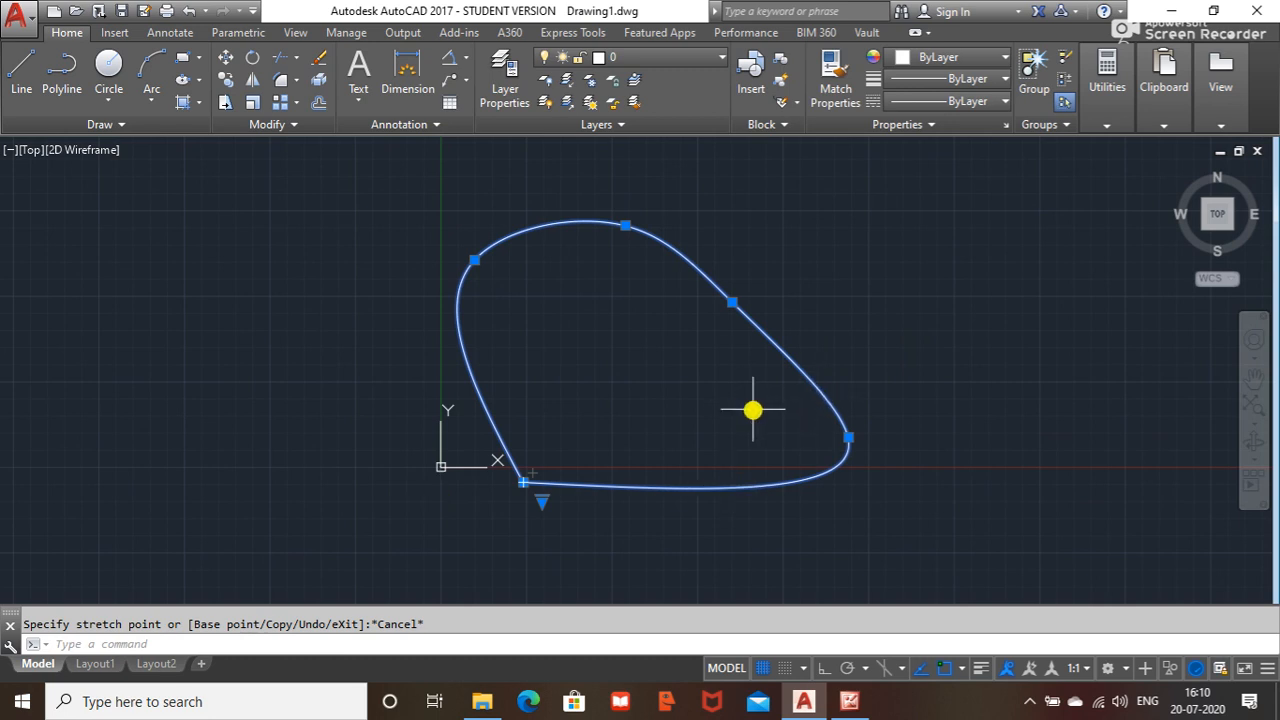
- Erase the looped spline from the drawing
{"action": "left_click", "coordinate": [851, 360]}
{"action": "left_click", "coordinate": [747, 447]}
{"action": "key", "text": "Delete"}
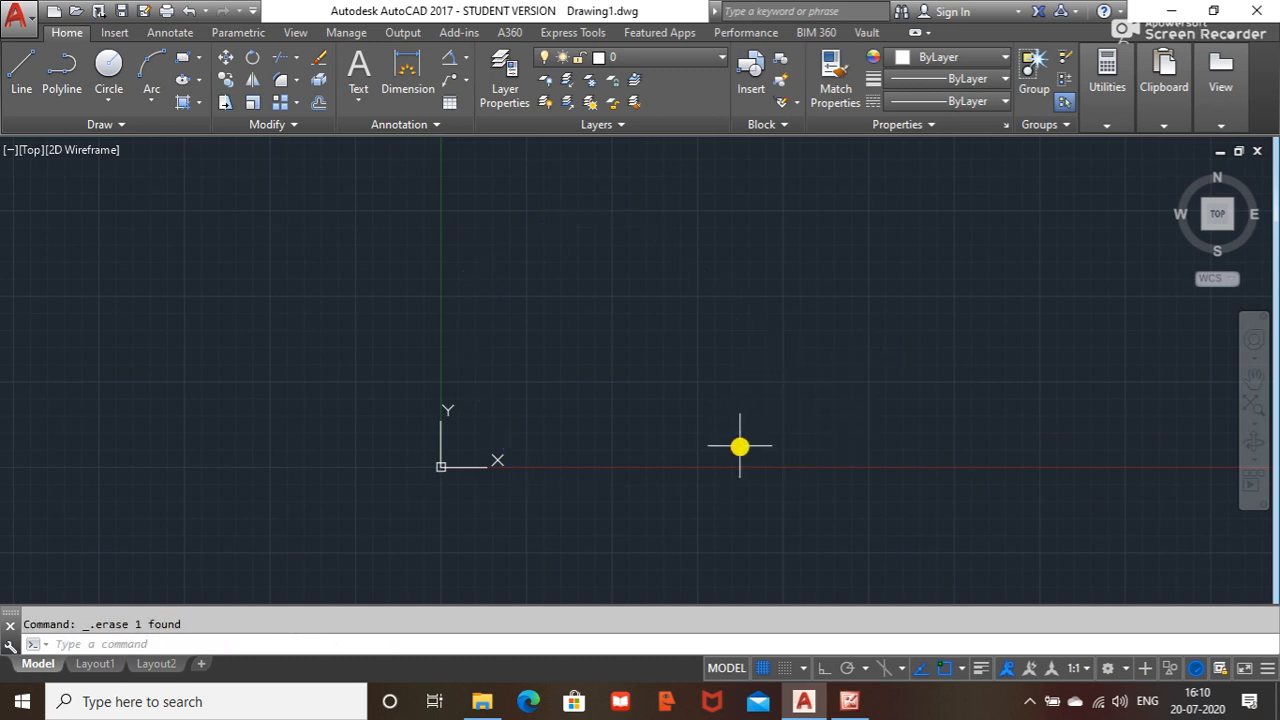
- Start a Spline Fit curve, keeping the Fit creation method and choosing the Chord knot parameterization
{"action": "left_click", "coordinate": [127, 128]}
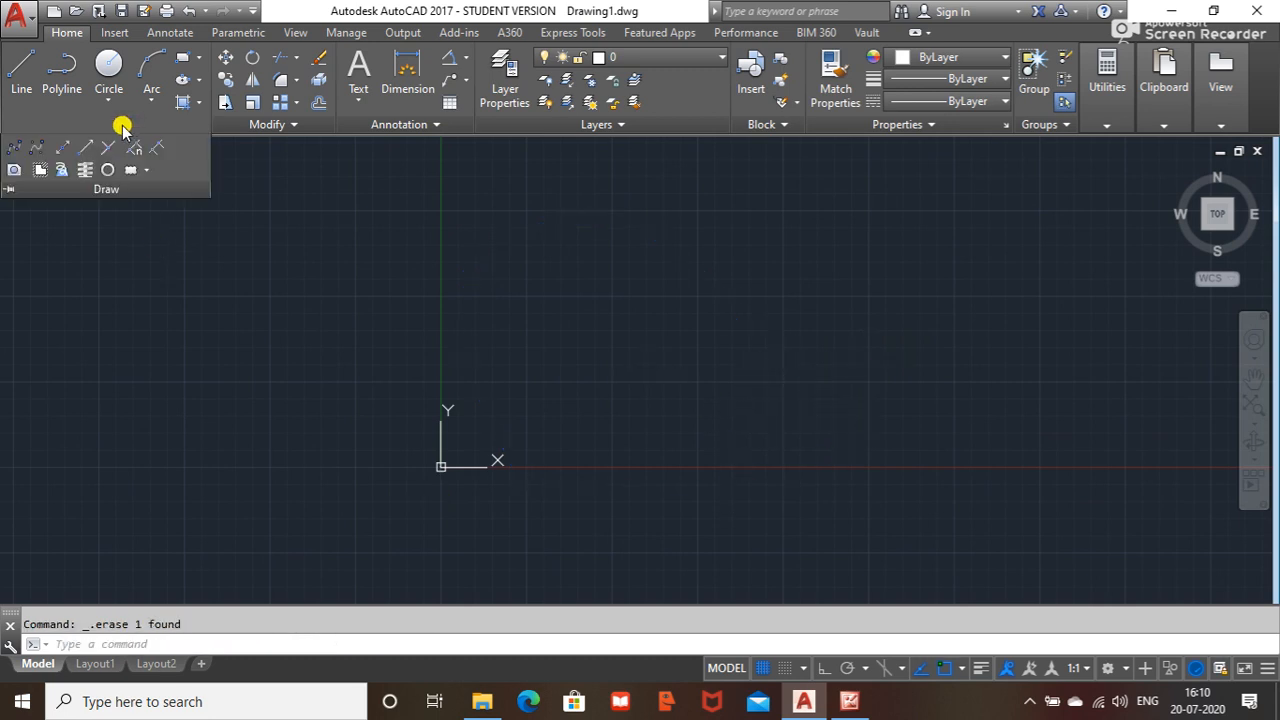
{"action": "left_click", "coordinate": [19, 149]}
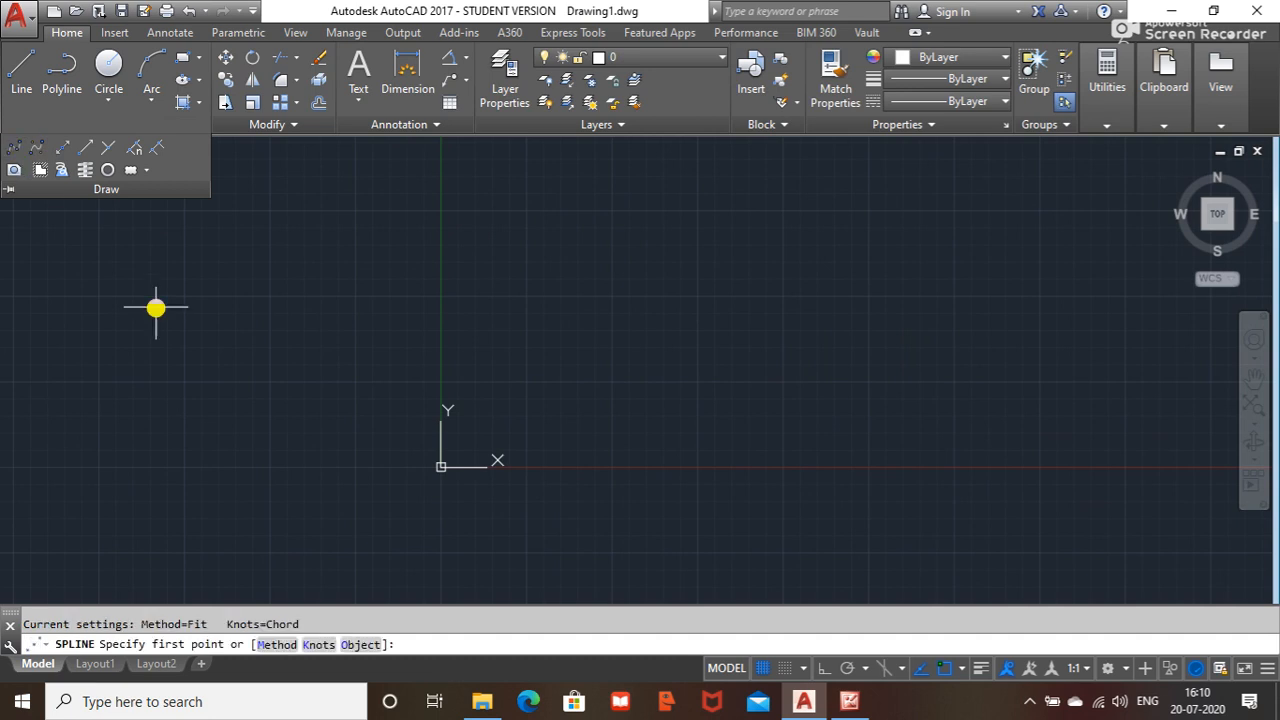
{"action": "left_click", "coordinate": [277, 645]}
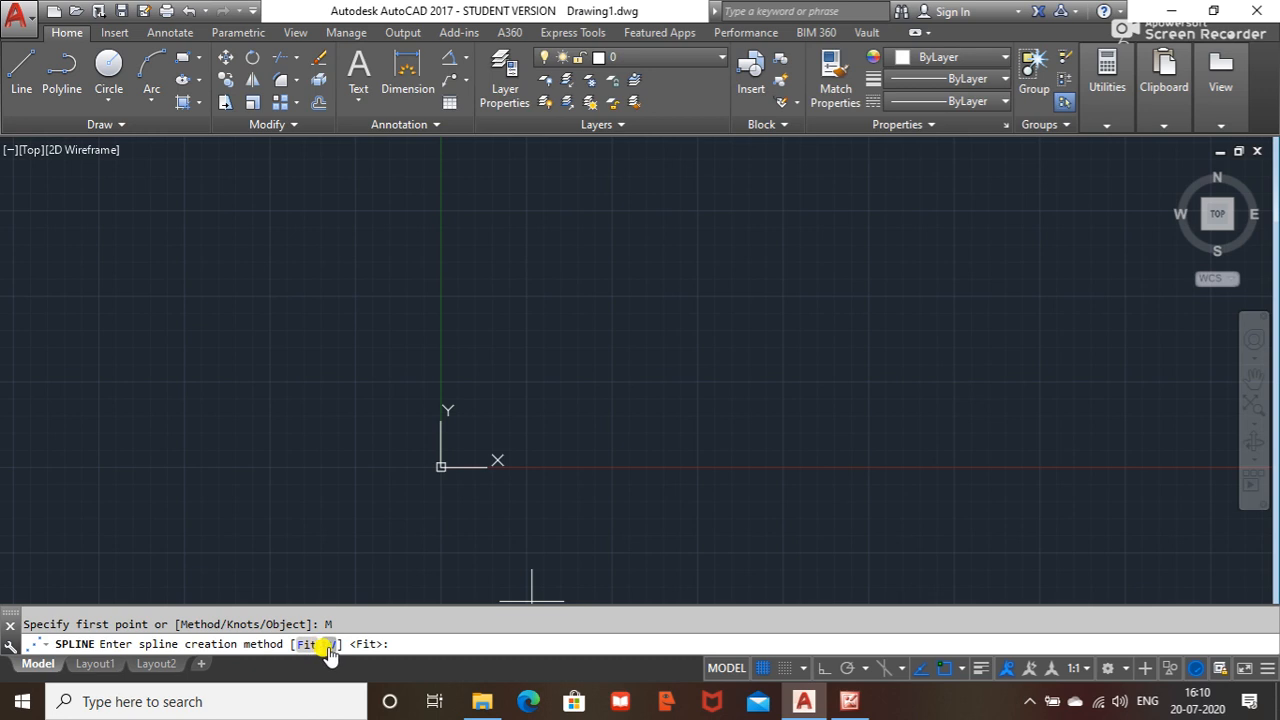
{"action": "left_click", "coordinate": [120, 140]}
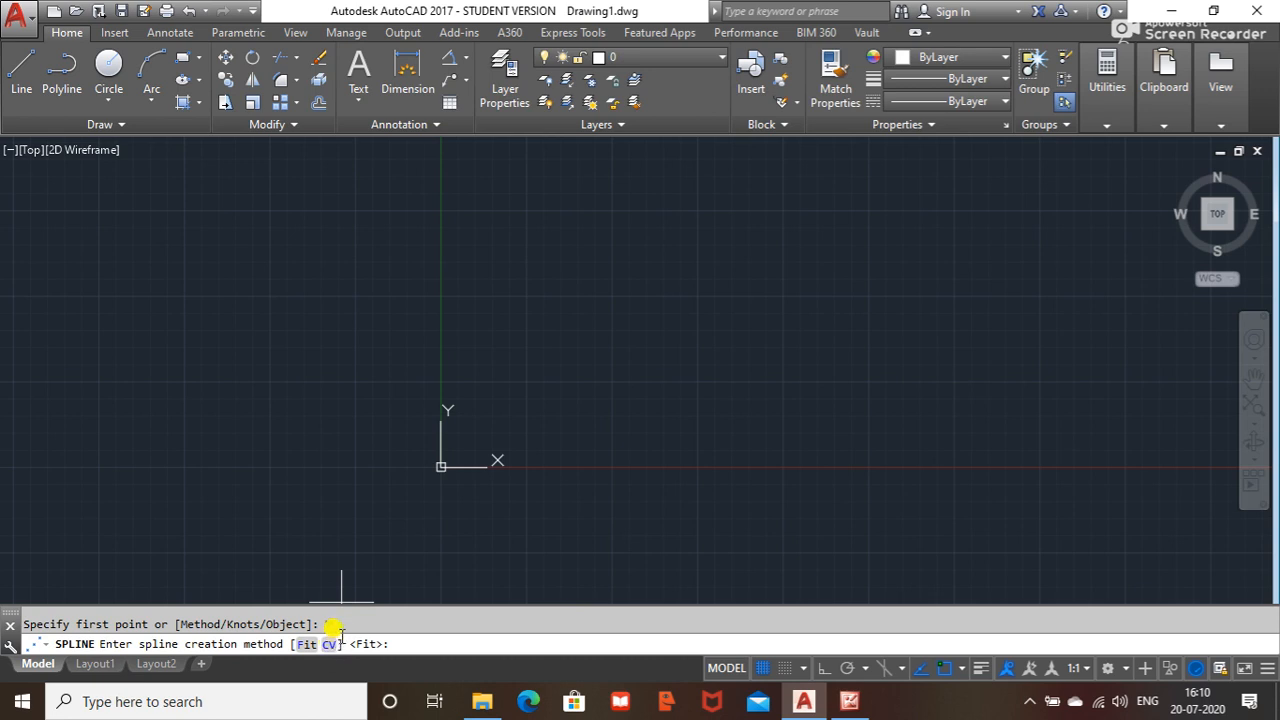
{"action": "key", "text": "Return"}
{"action": "left_click", "coordinate": [91, 126]}
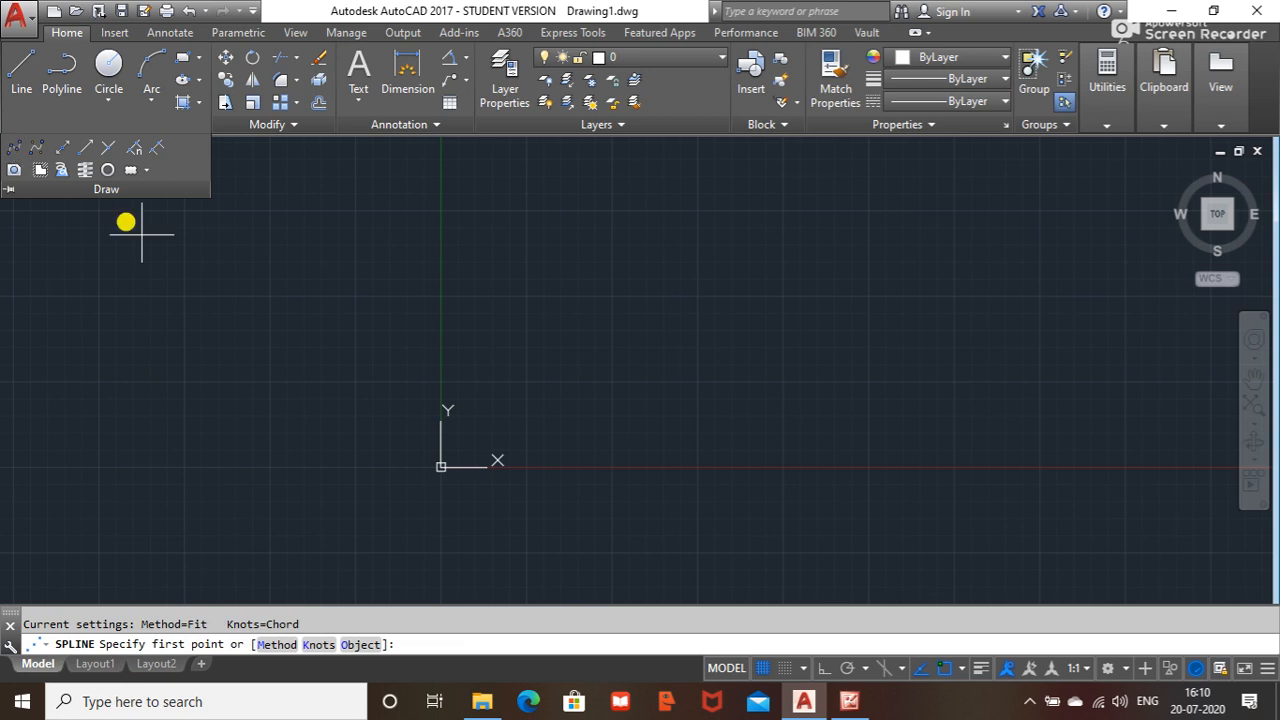
{"action": "left_click", "coordinate": [321, 645]}
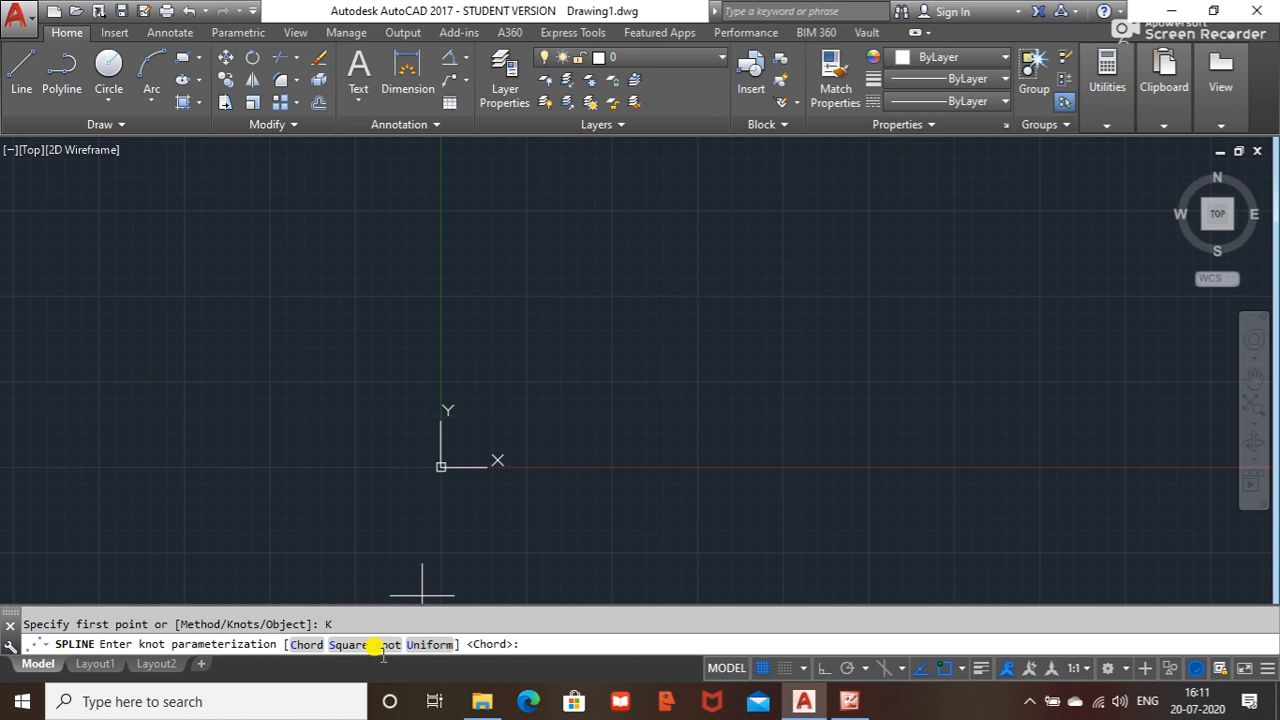
{"action": "left_click", "coordinate": [306, 645]}
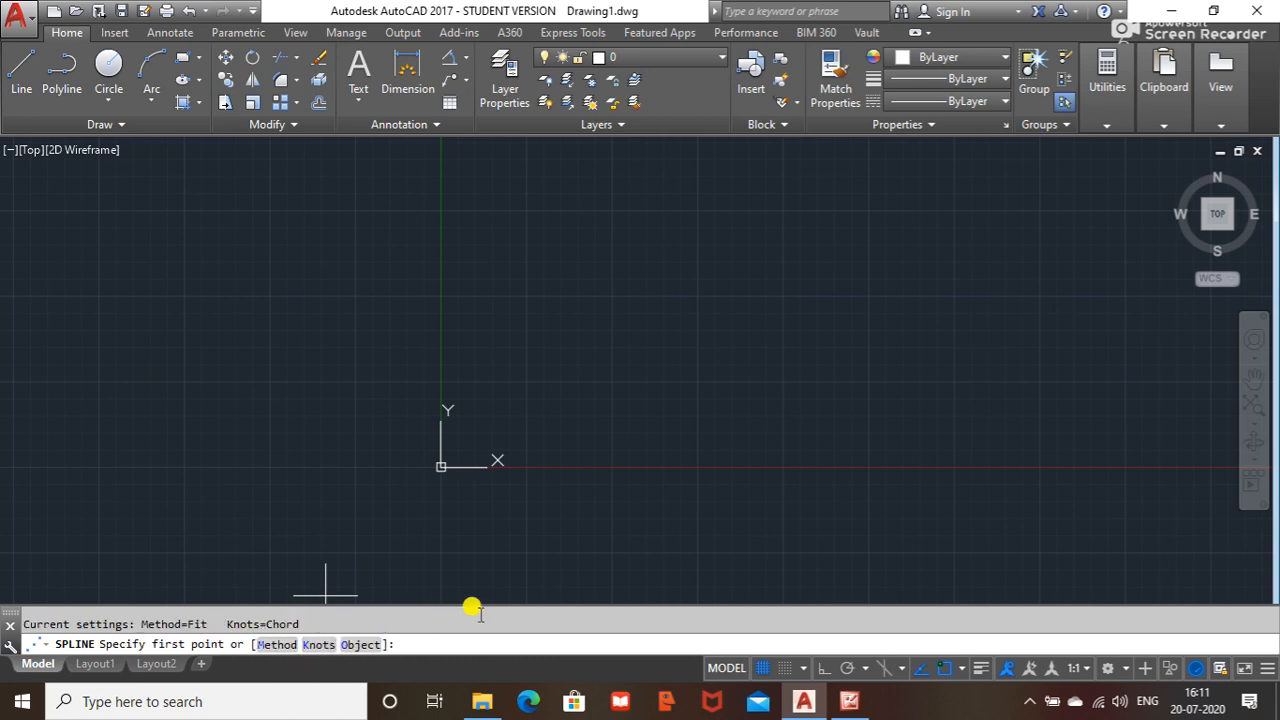
- Draw a loop-shaped spline through six distinct fit points with an inward bend on its lower side, ending on its starting point
{"action": "left_click", "coordinate": [561, 445]}
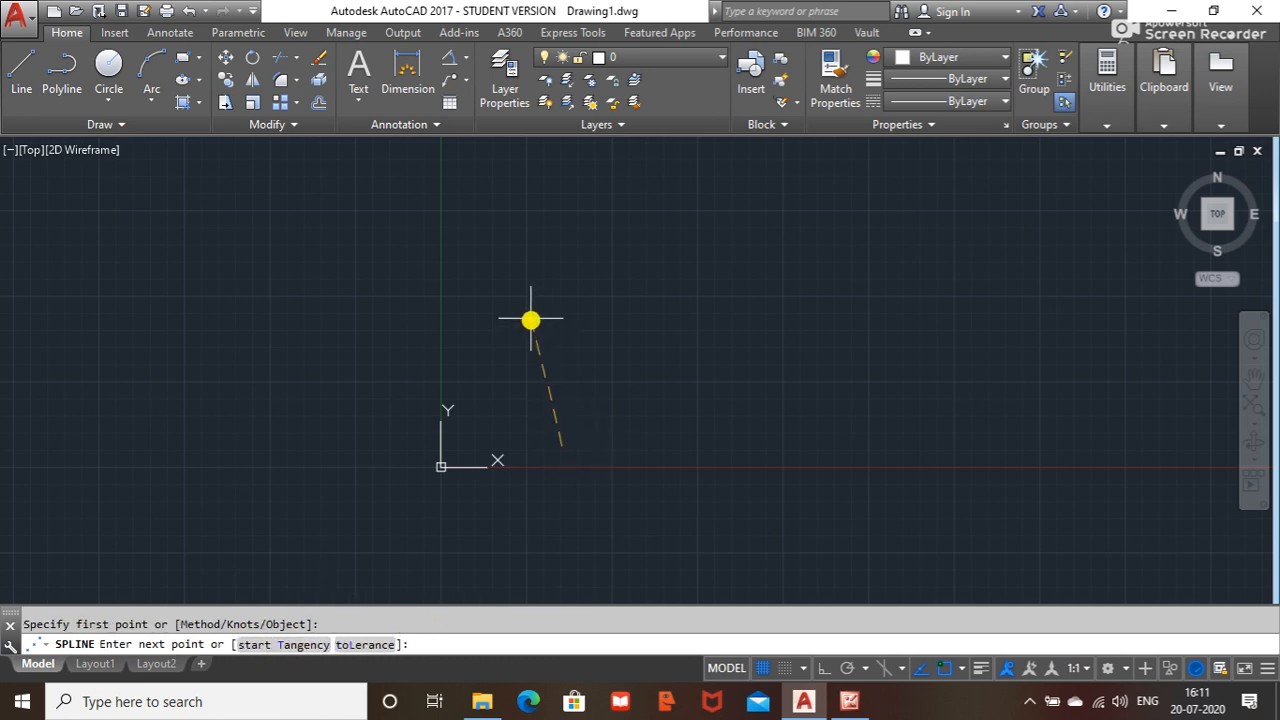
{"action": "left_click", "coordinate": [528, 312]}
{"action": "left_click", "coordinate": [726, 296]}
{"action": "left_click", "coordinate": [966, 440]}
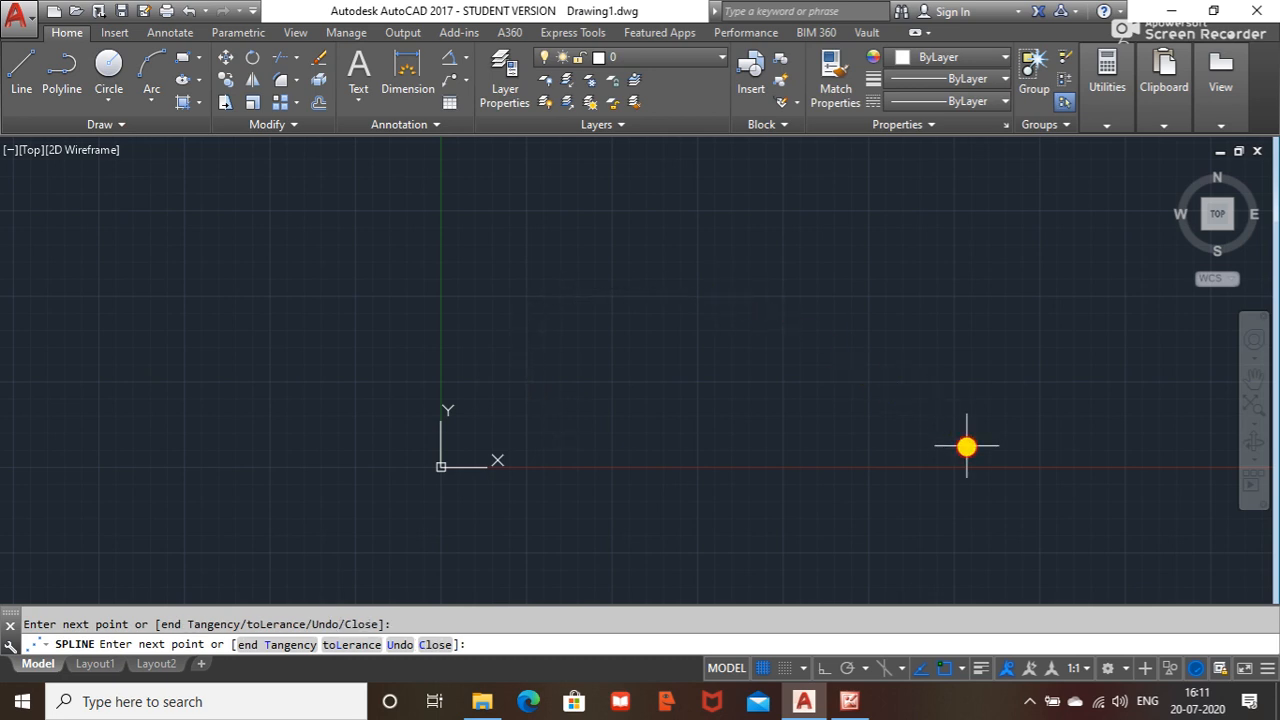
{"action": "left_click", "coordinate": [785, 524]}
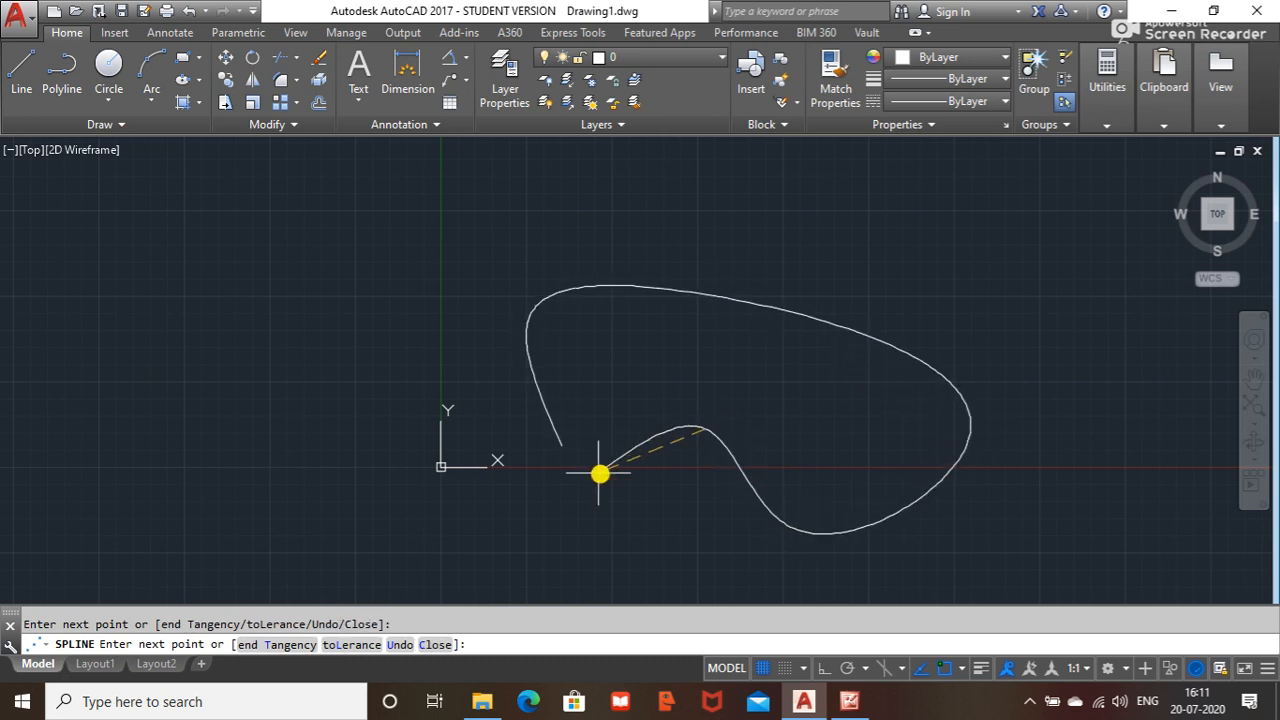
{"action": "left_click", "coordinate": [561, 445]}
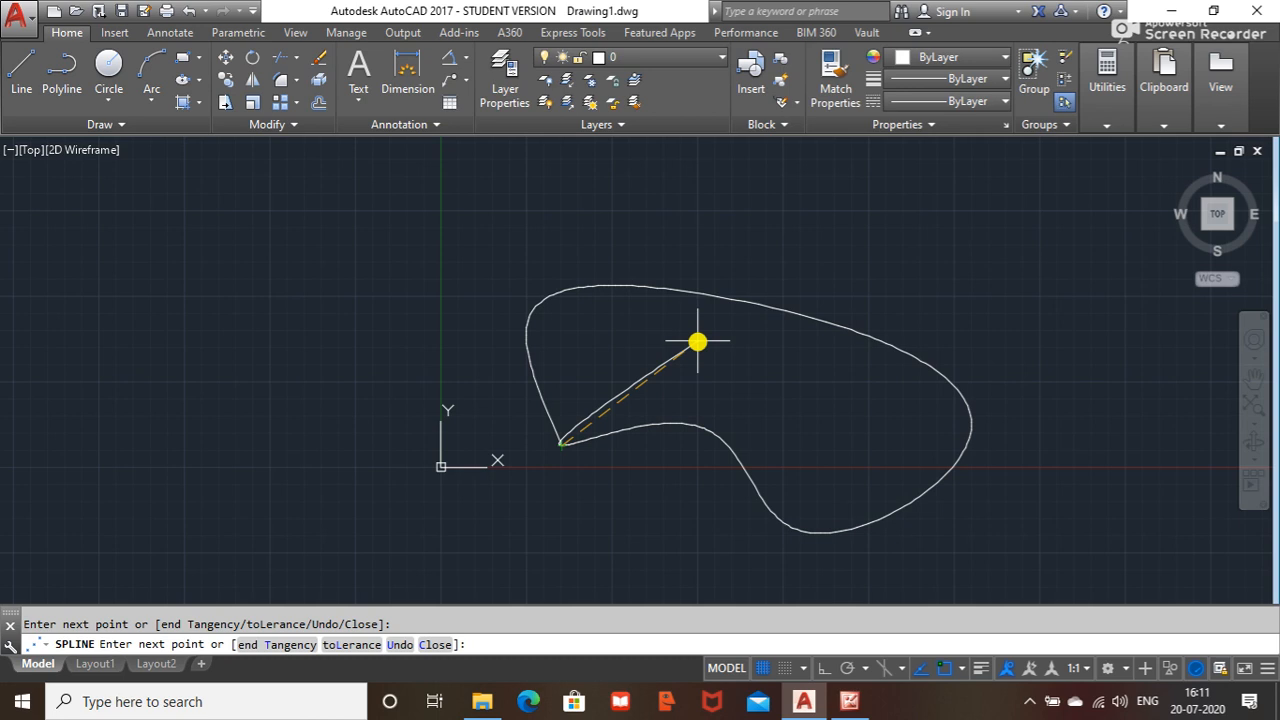
{"action": "key", "text": "Return"}
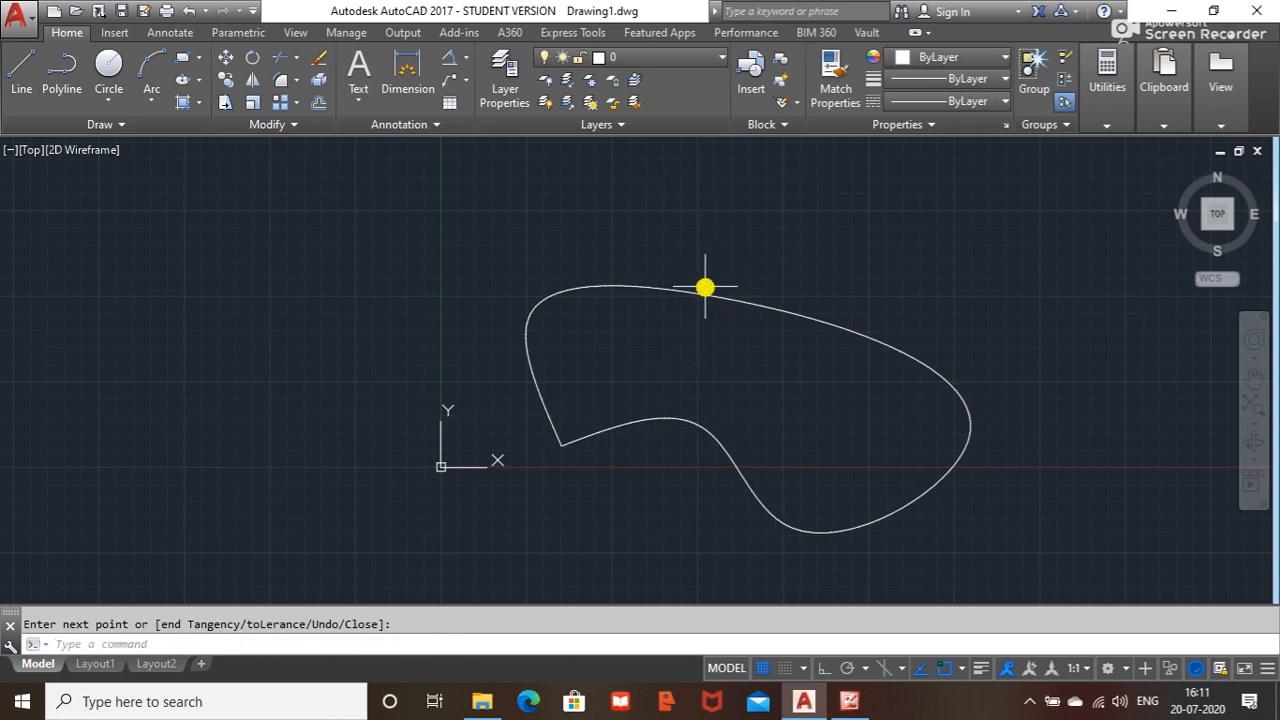
- Stretch the fit point at the inward bend down and outward, and the lowest fit point further down, to bulge the spline's underside
{"action": "left_click", "coordinate": [704, 291]}
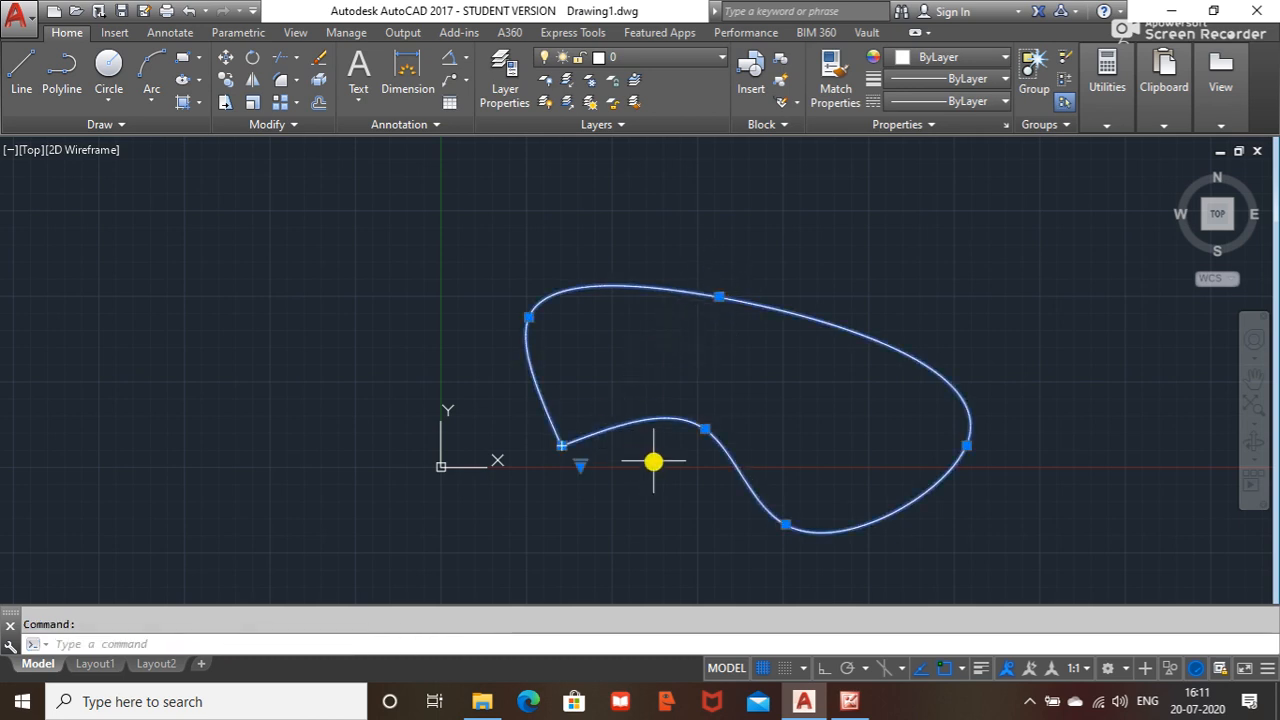
{"action": "left_click", "coordinate": [705, 429]}
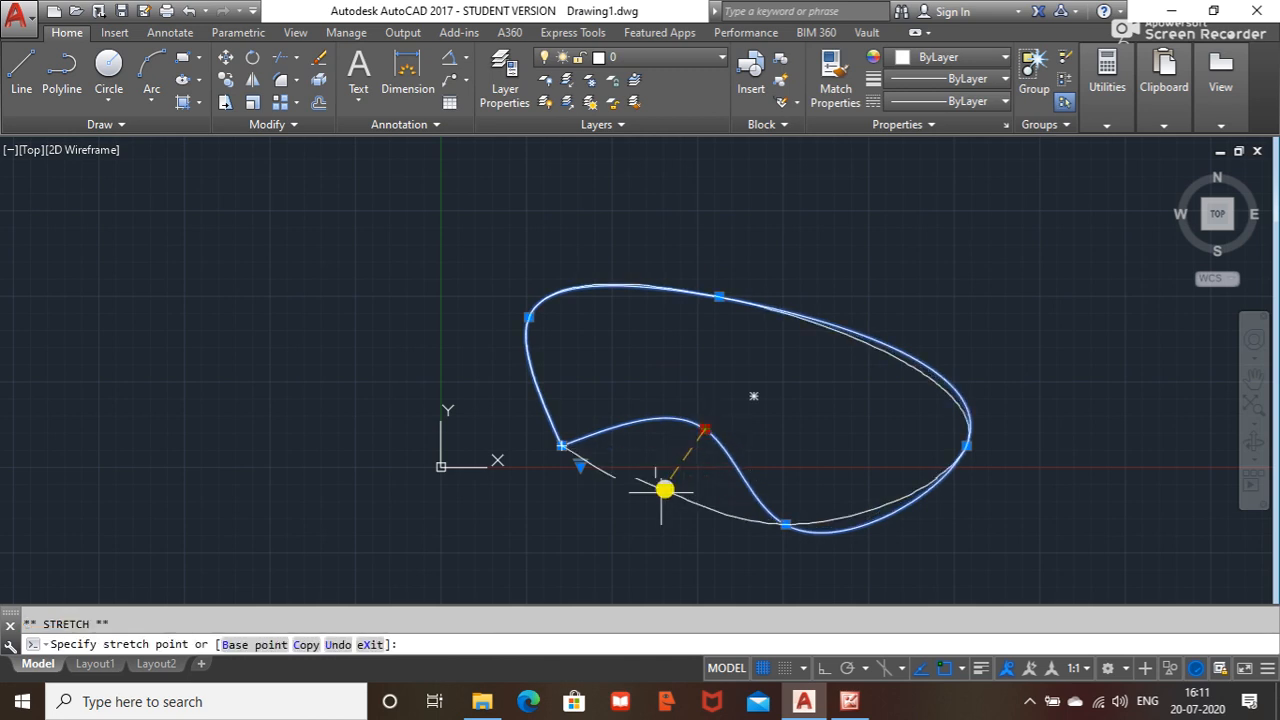
{"action": "left_click", "coordinate": [650, 511]}
{"action": "left_click", "coordinate": [789, 526]}
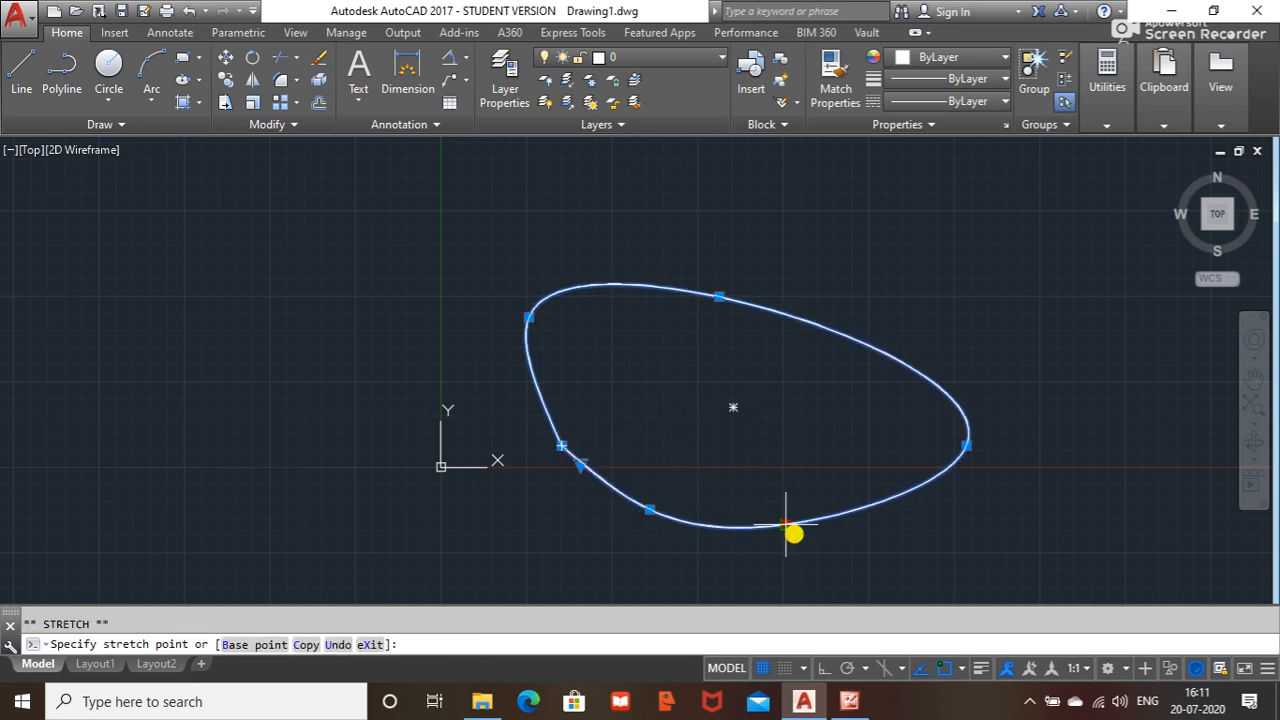
{"action": "left_click", "coordinate": [830, 565]}
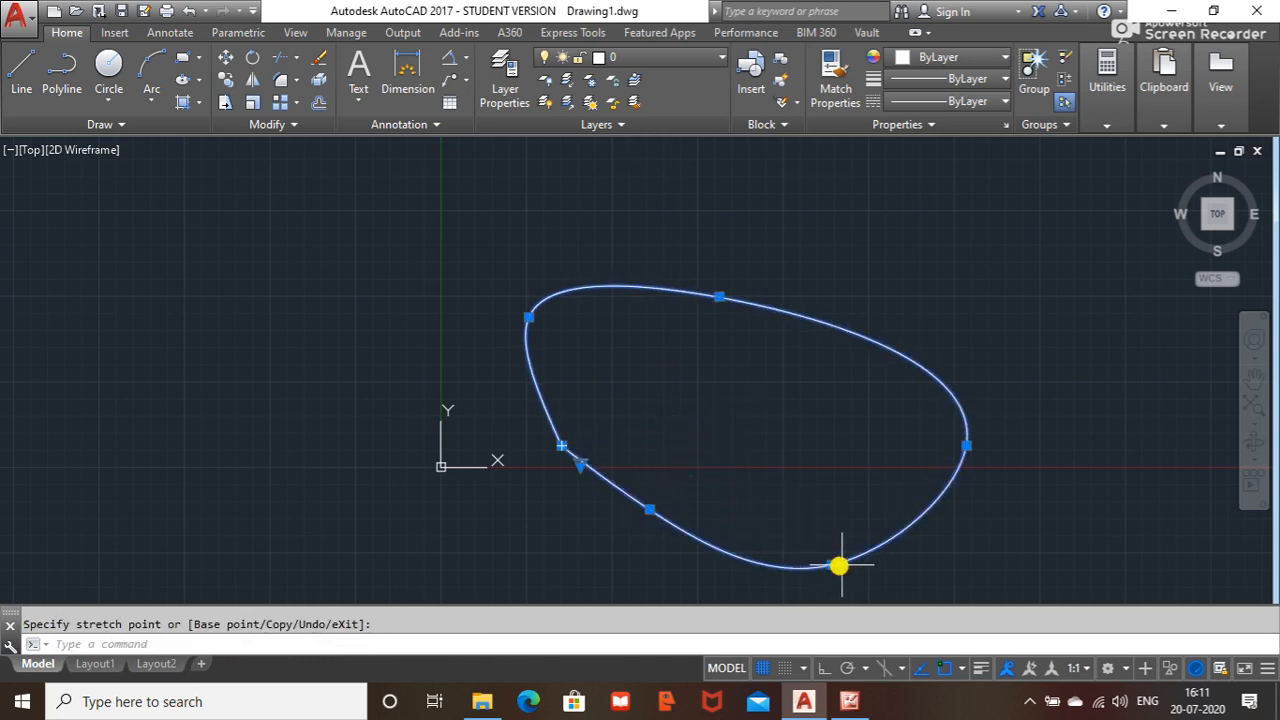
- Stretch the spline's two upper fit points up and outward to widen the loop, and clear the selection
{"action": "left_click", "coordinate": [531, 319]}
{"action": "left_click", "coordinate": [472, 224]}
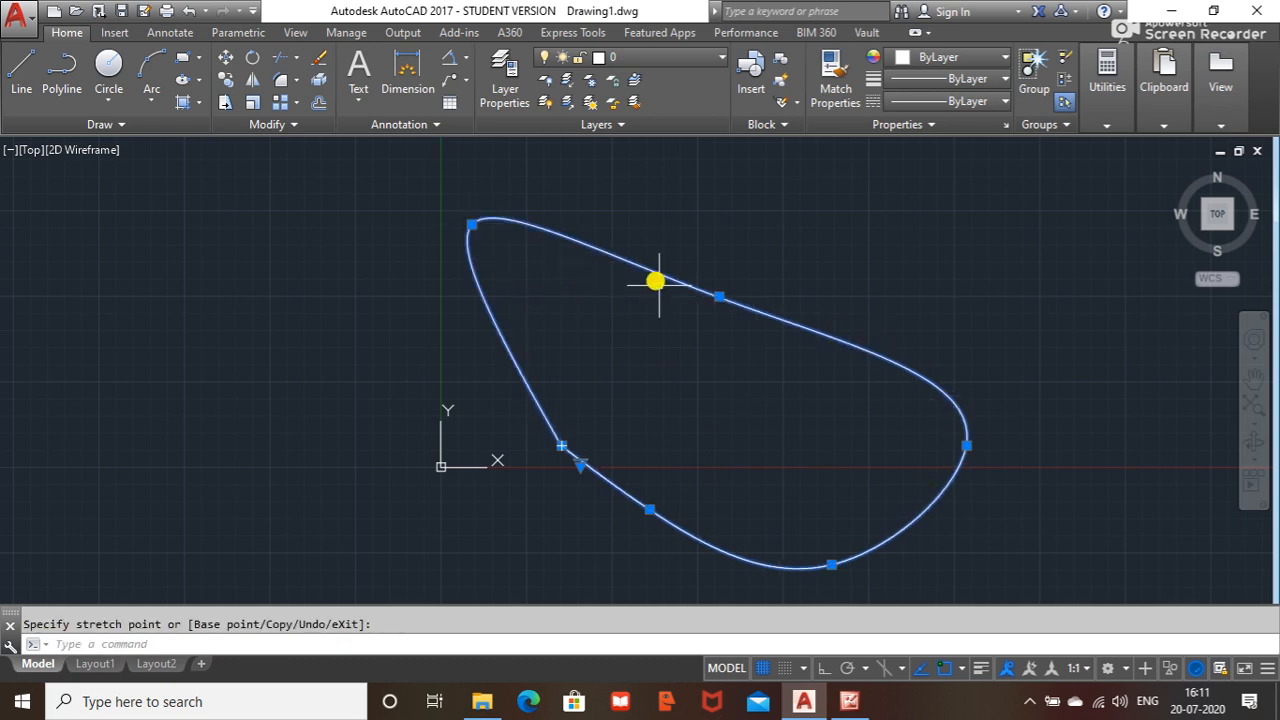
{"action": "left_click", "coordinate": [718, 297]}
{"action": "left_click", "coordinate": [801, 188]}
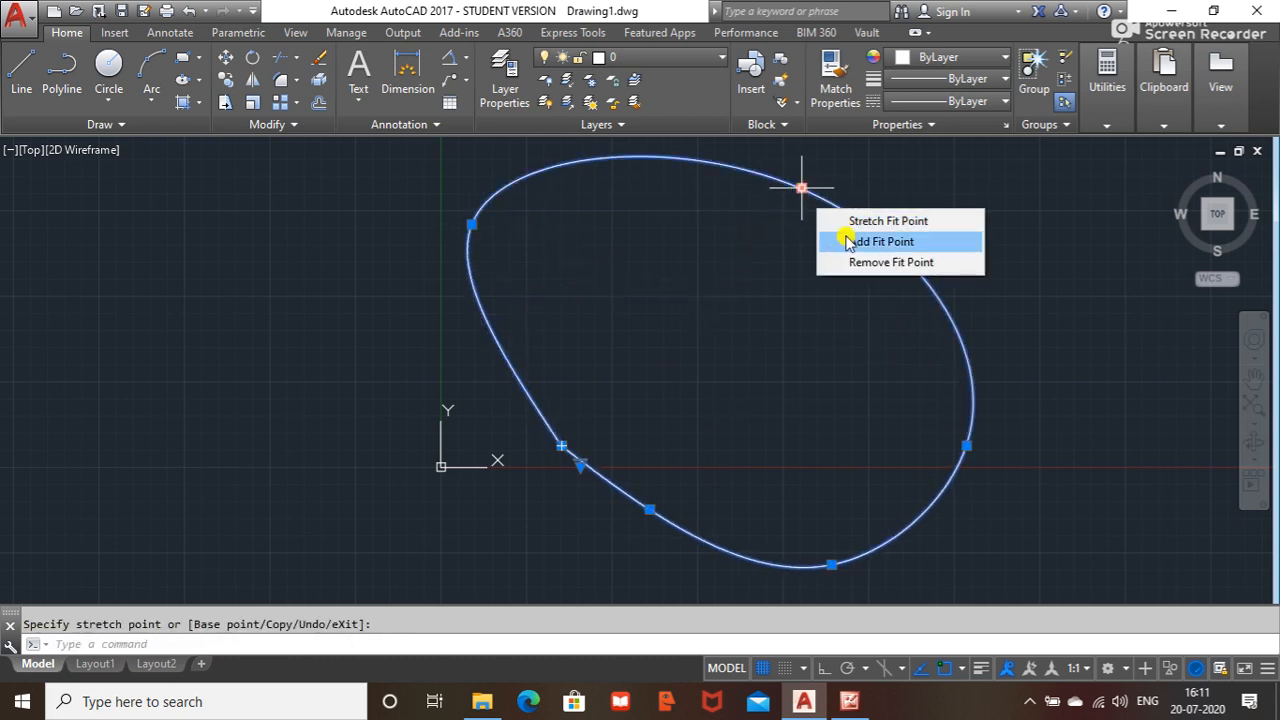
{"action": "key", "text": "Escape"}
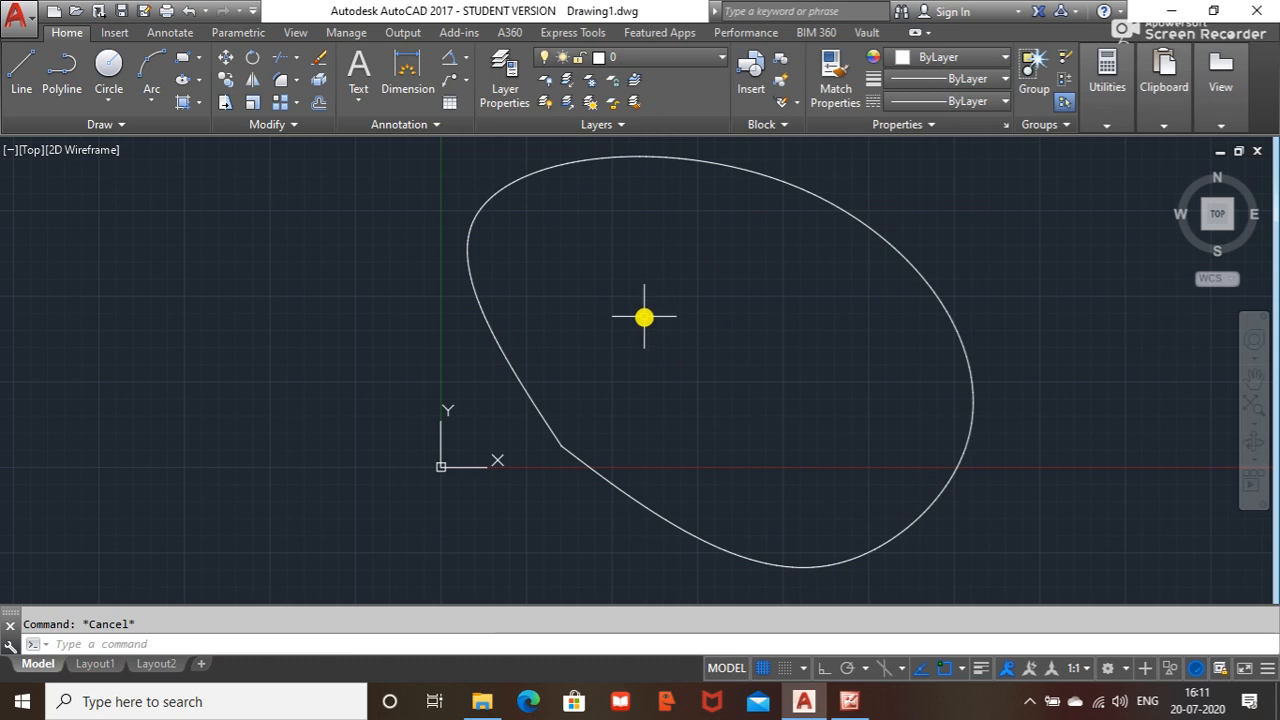
- Start another Spline Fit curve and set its knot parameterization to Square root
{"action": "left_click", "coordinate": [124, 124]}
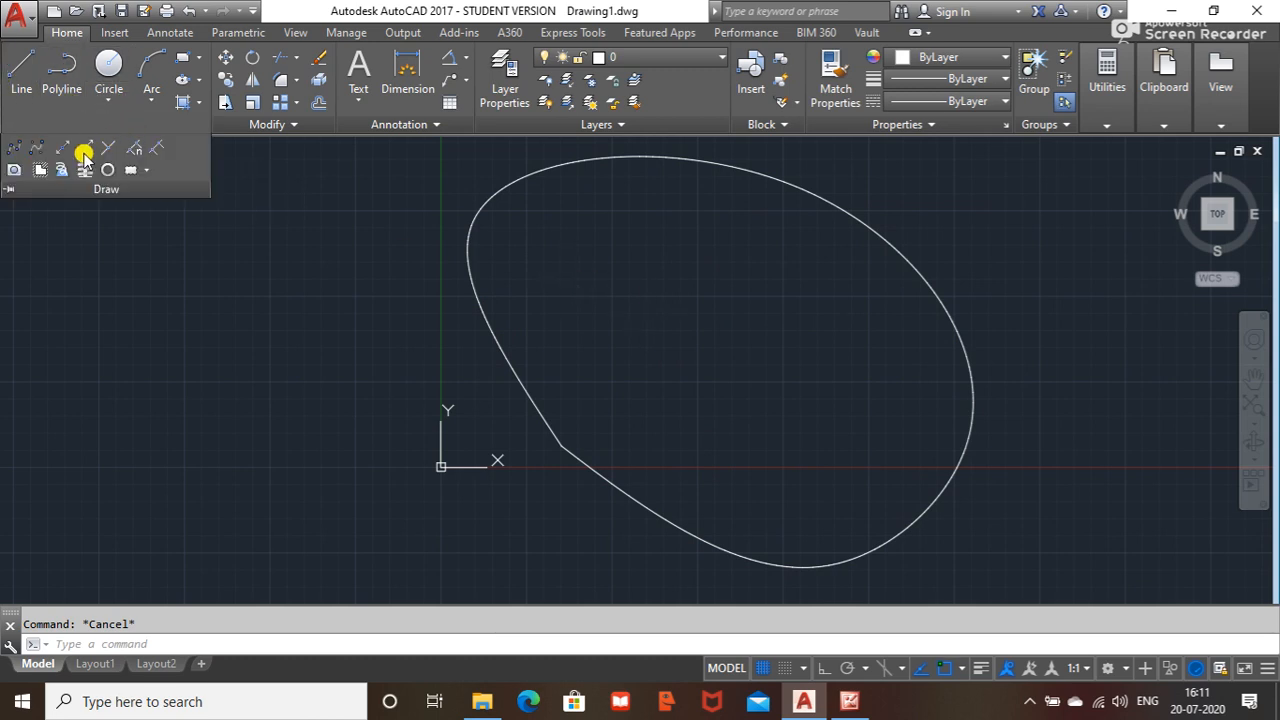
{"action": "left_click", "coordinate": [17, 157]}
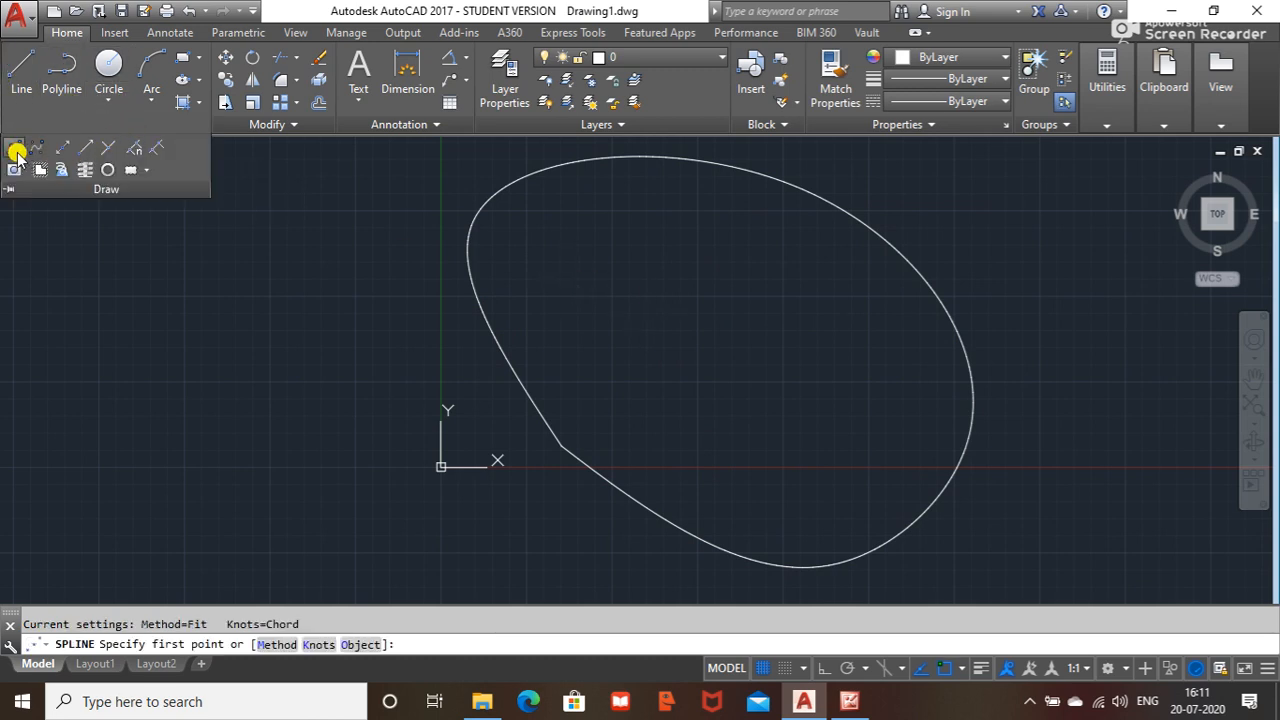
{"action": "left_click", "coordinate": [318, 645]}
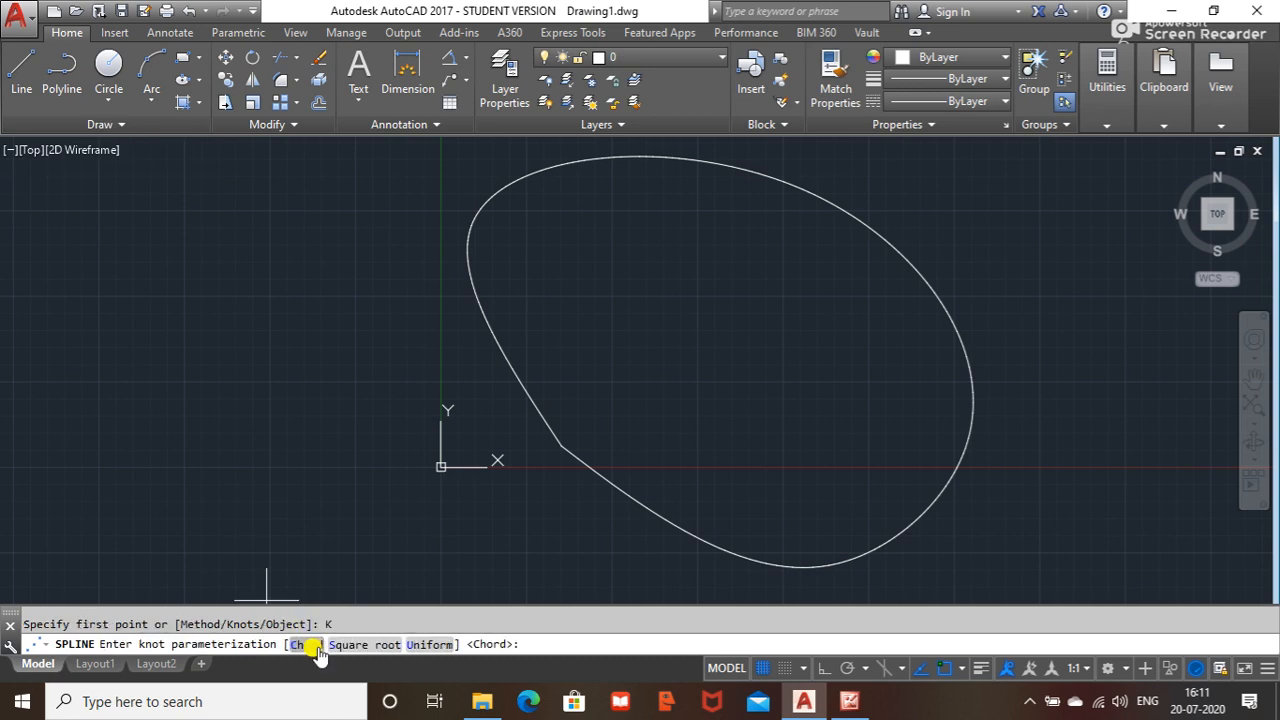
{"action": "left_click", "coordinate": [370, 644]}
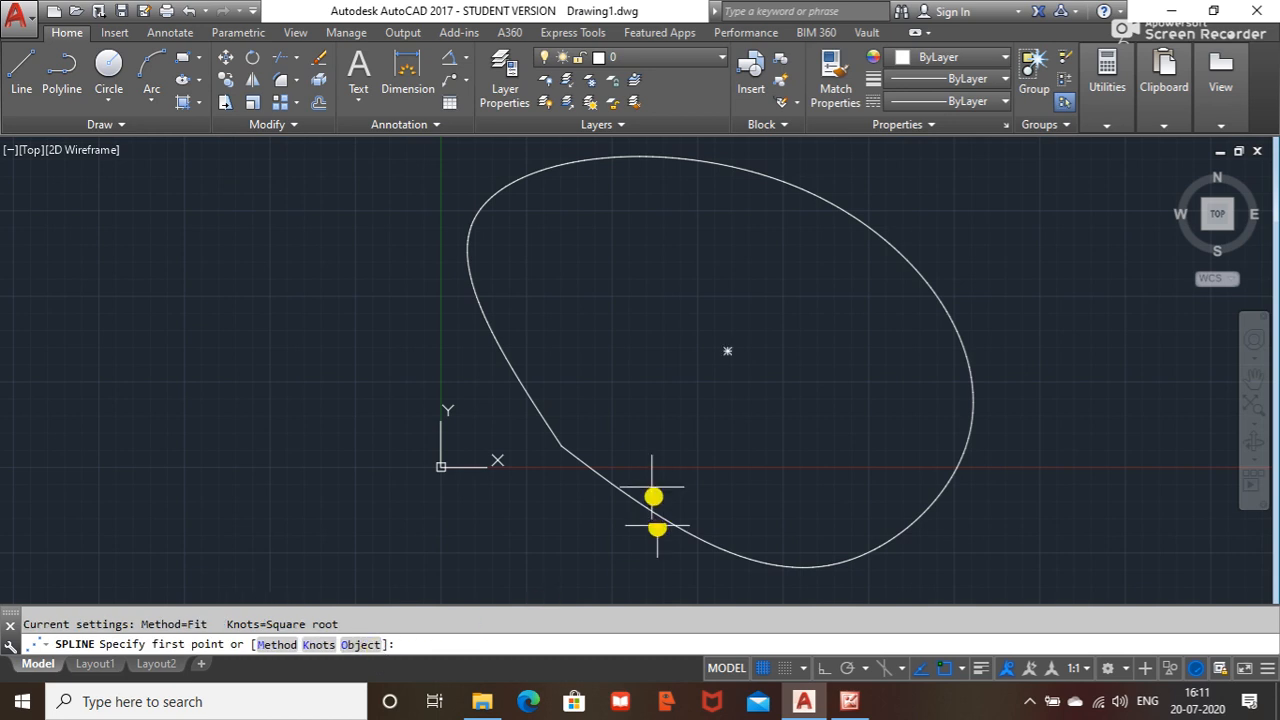
- Place five fit points of a new spline inside the existing loop, running clockwise from its lower-left area around to its underside
{"action": "left_click", "coordinate": [636, 412]}
{"action": "left_click", "coordinate": [567, 298]}
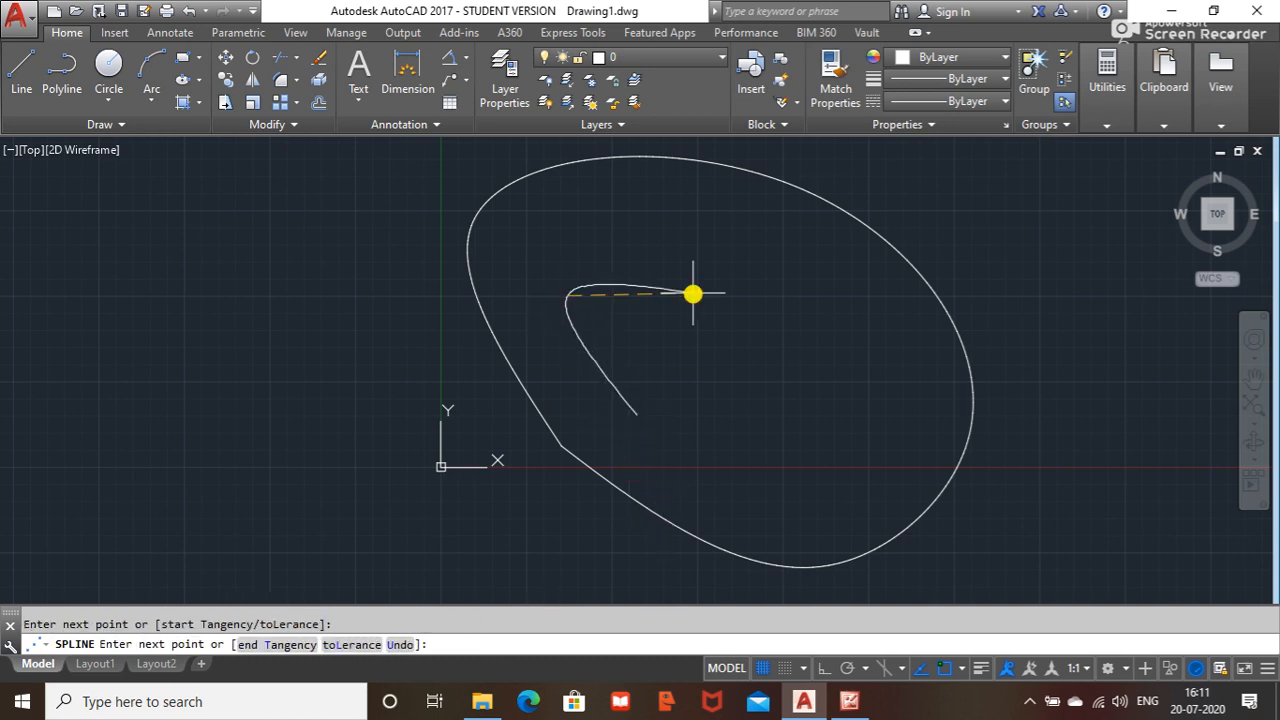
{"action": "left_click", "coordinate": [700, 298]}
{"action": "left_click", "coordinate": [906, 402]}
{"action": "left_click", "coordinate": [745, 510]}
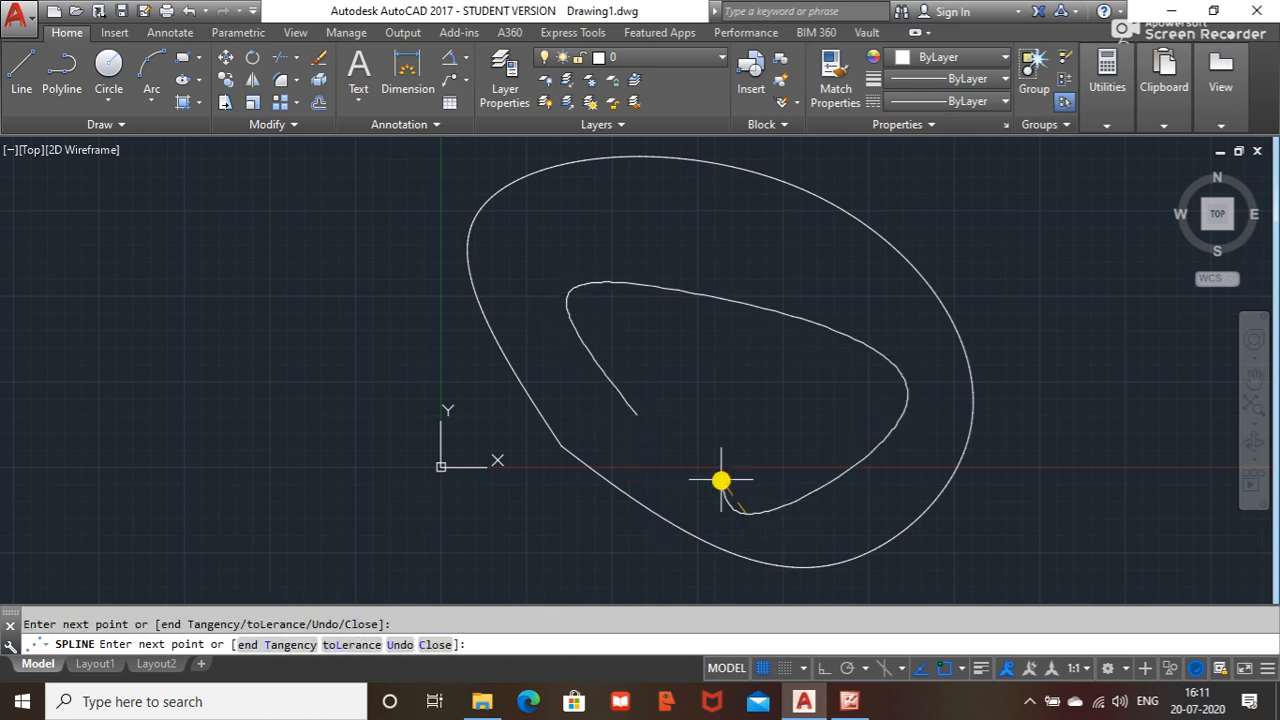
- Close the inner spline at its start point, stretching its upper fit point toward the upper right and its right fit point inward
{"action": "left_click", "coordinate": [638, 412]}
{"action": "key", "text": "Return"}
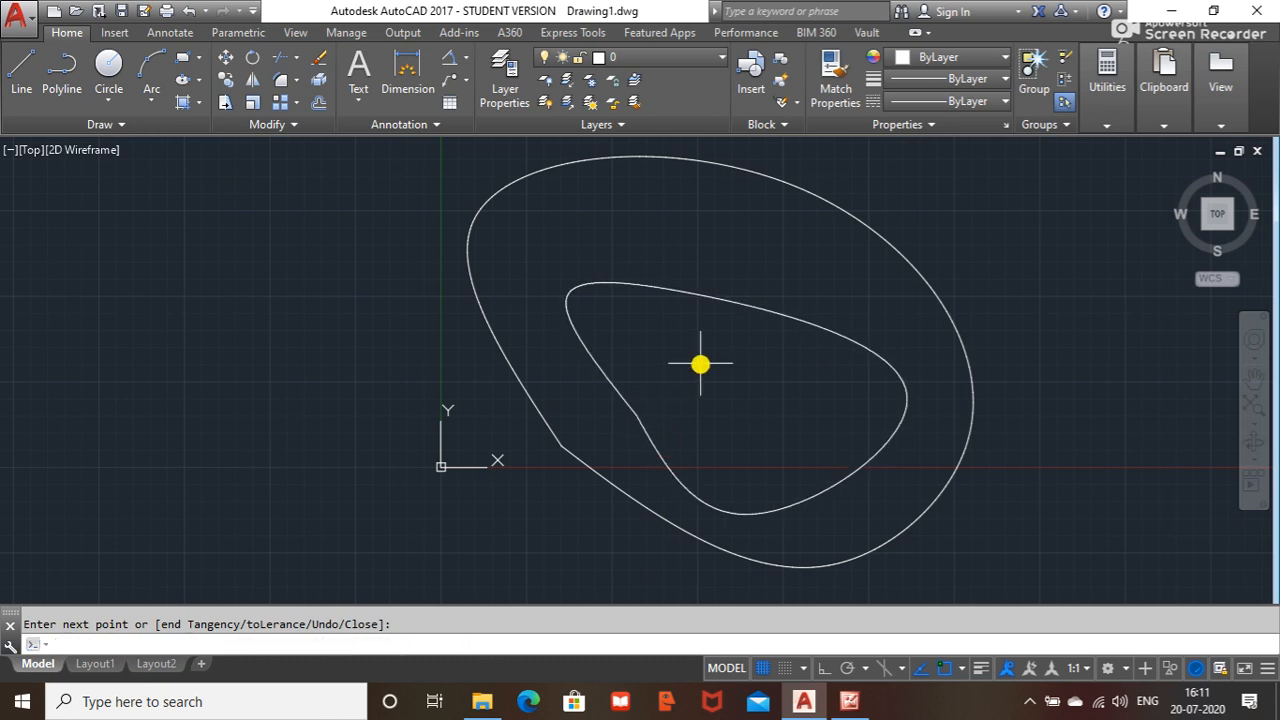
{"action": "left_click", "coordinate": [740, 300]}
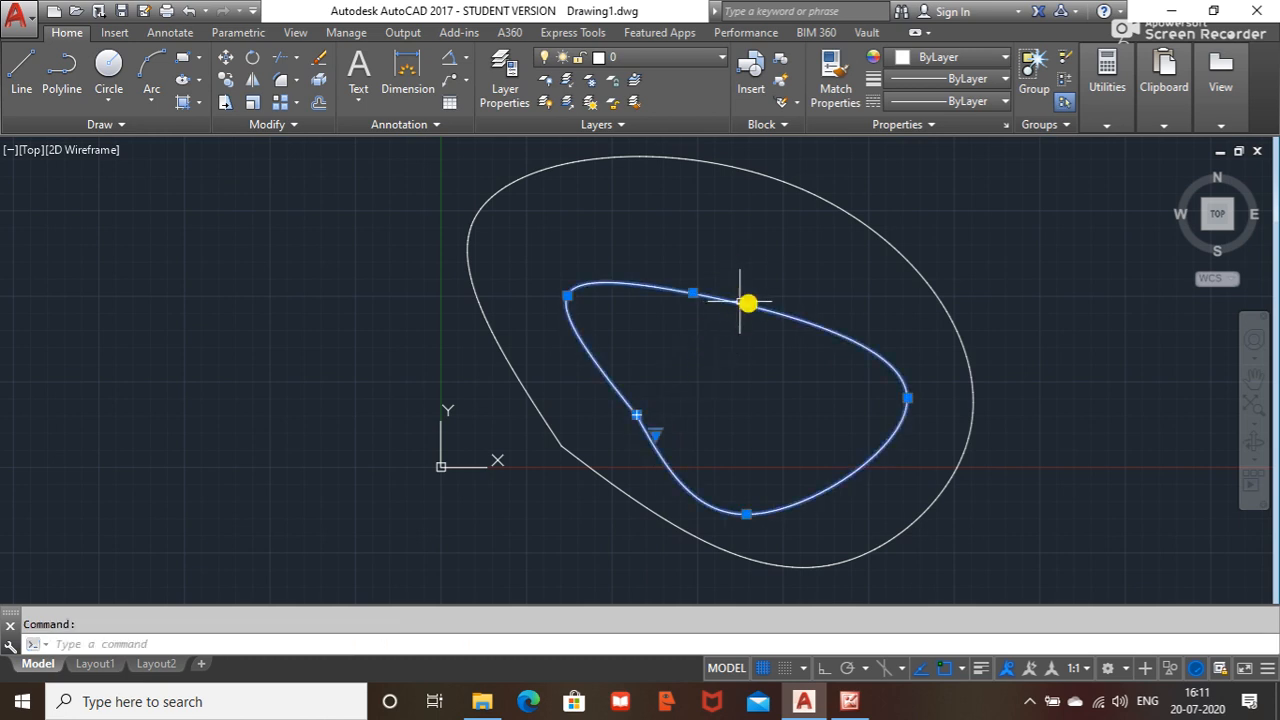
{"action": "left_click", "coordinate": [696, 294]}
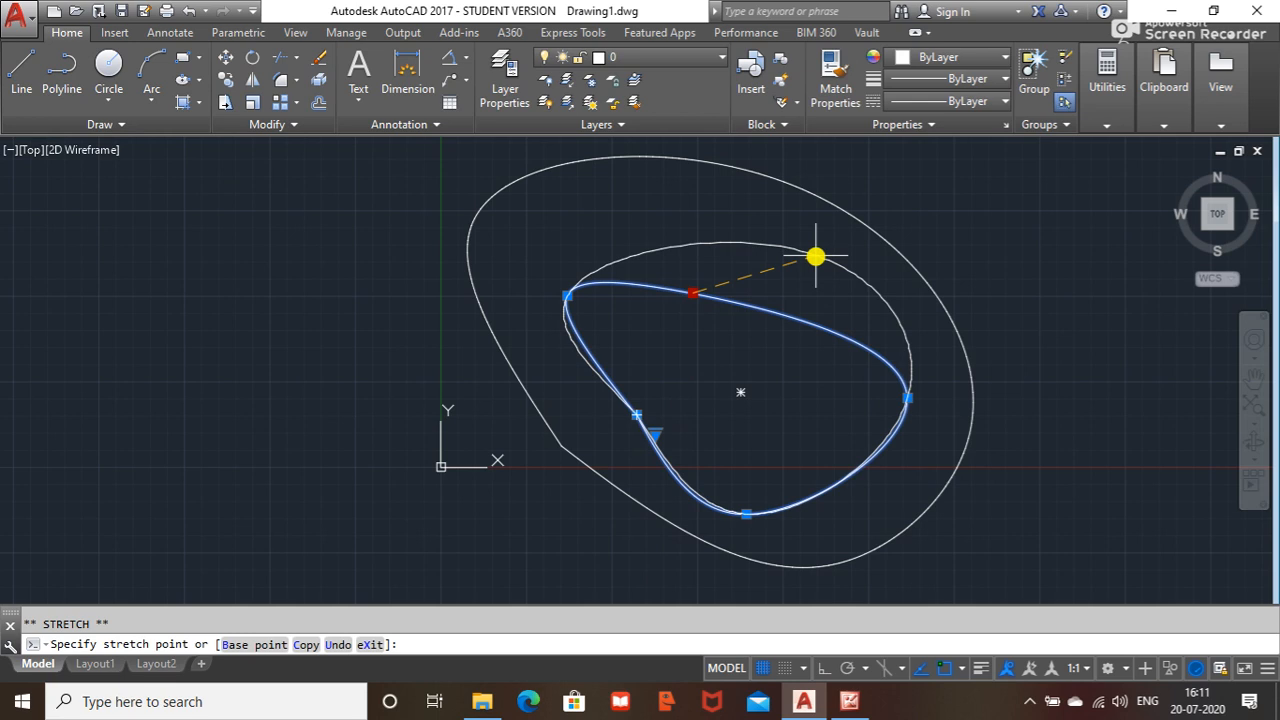
{"action": "left_click", "coordinate": [877, 284]}
{"action": "left_click", "coordinate": [907, 398]}
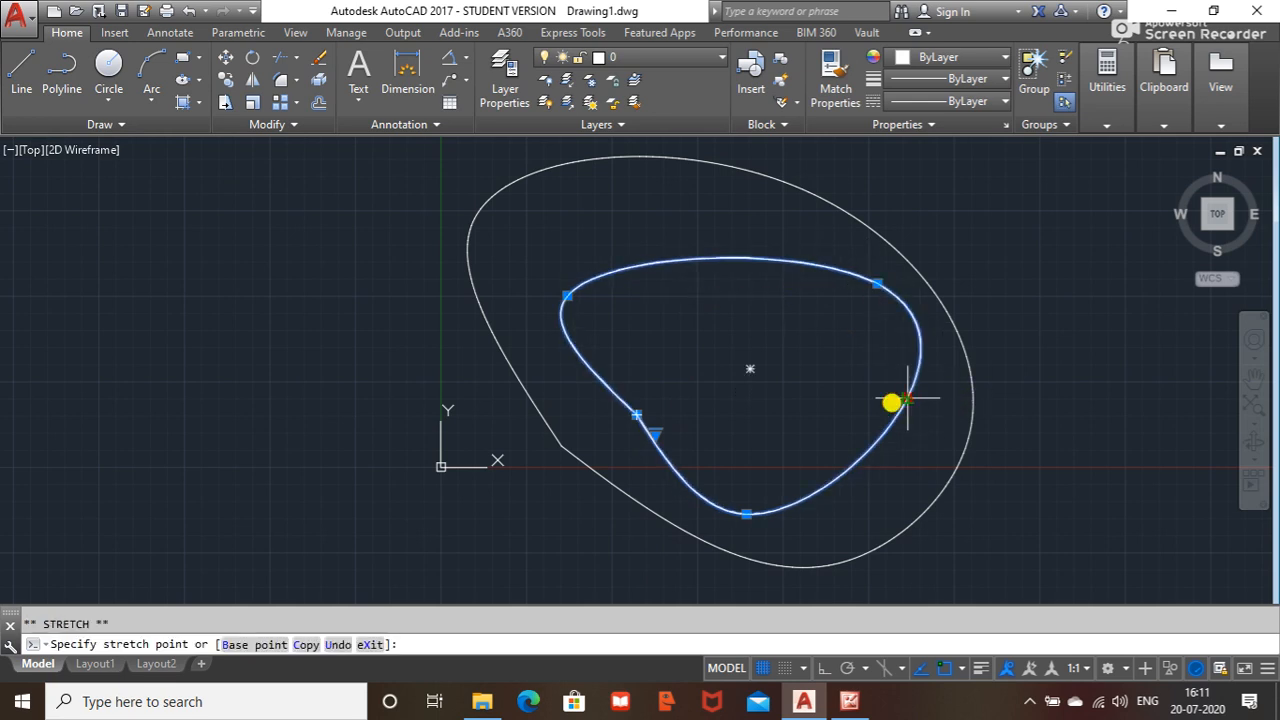
{"action": "left_click", "coordinate": [750, 371]}
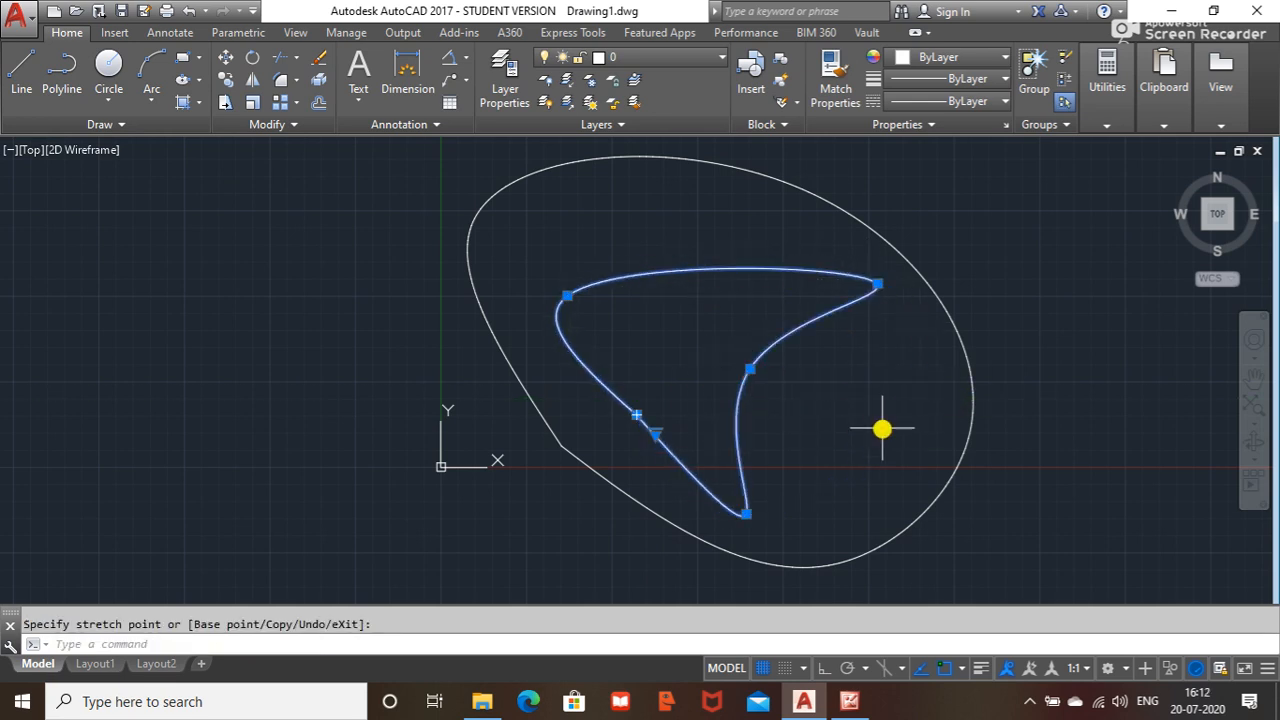
{"action": "key", "text": "Escape"}
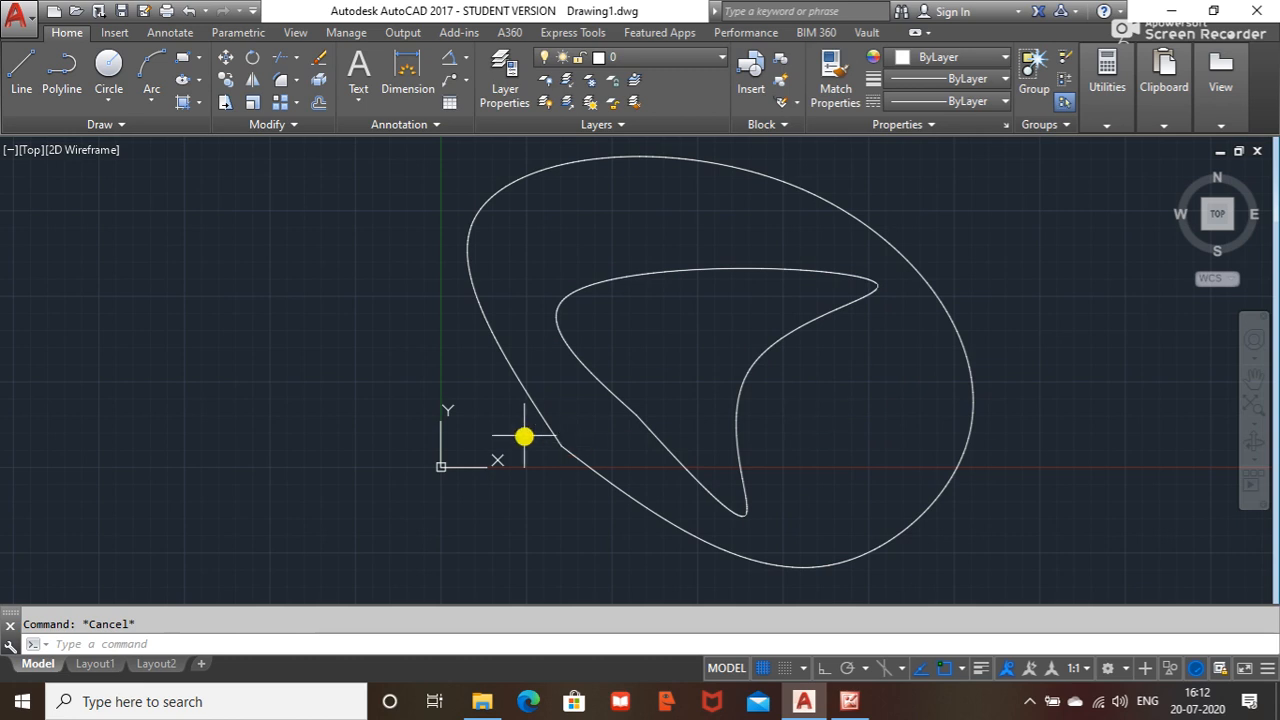
- Try to convert the inner closed curve using the Spline command's Object option
{"action": "left_click", "coordinate": [111, 127]}
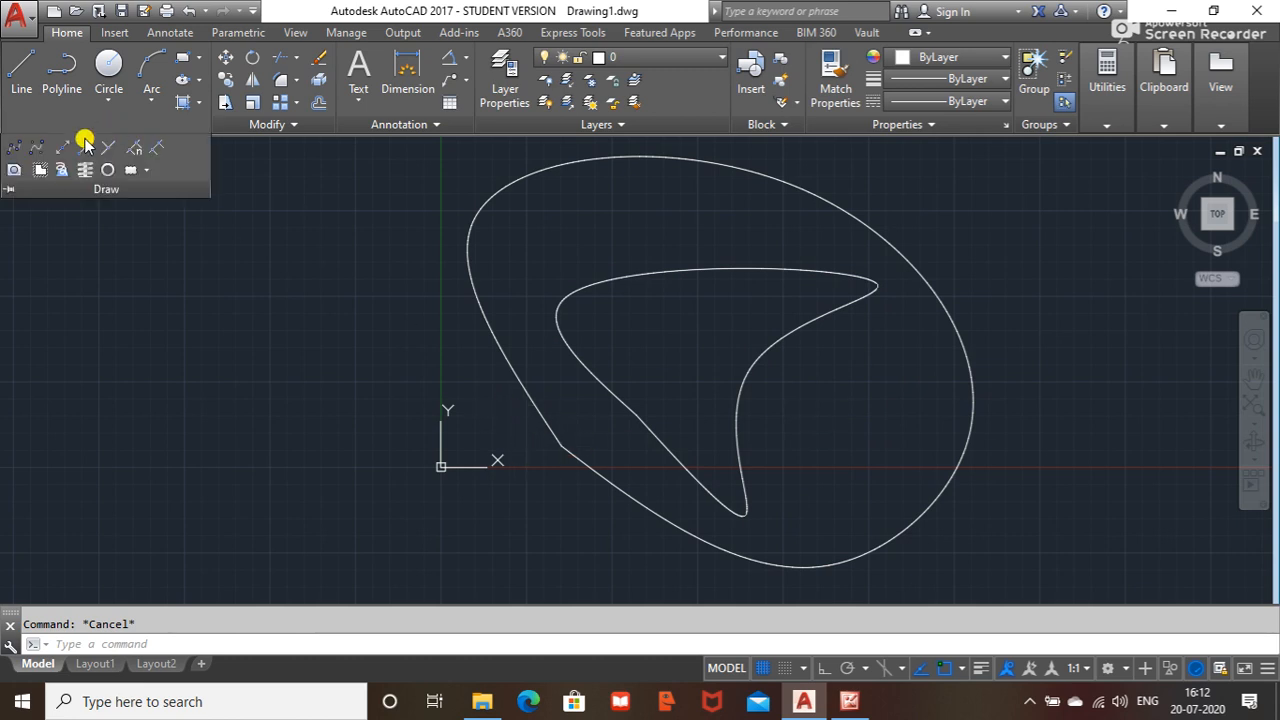
{"action": "left_click", "coordinate": [15, 148]}
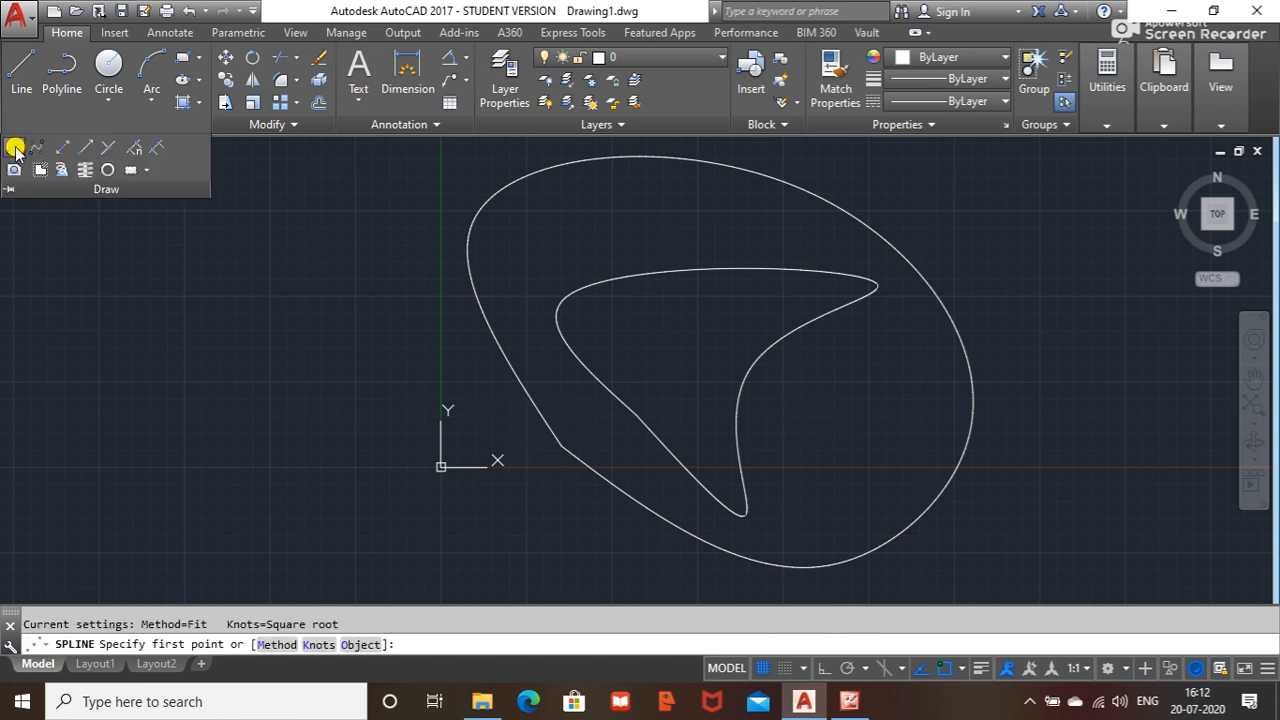
{"action": "left_click", "coordinate": [363, 644]}
{"action": "middle_click_drag", "start_coordinate": [745, 476], "coordinate": [447, 477]}
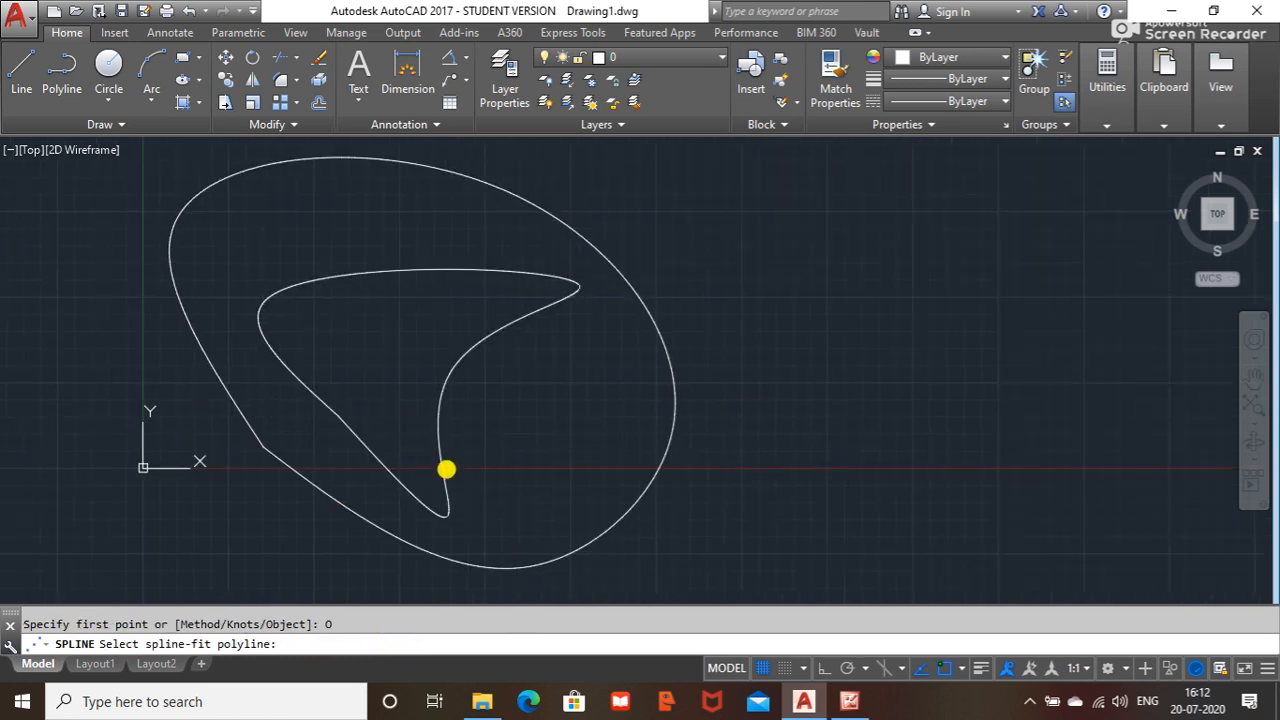
{"action": "left_click", "coordinate": [443, 469]}
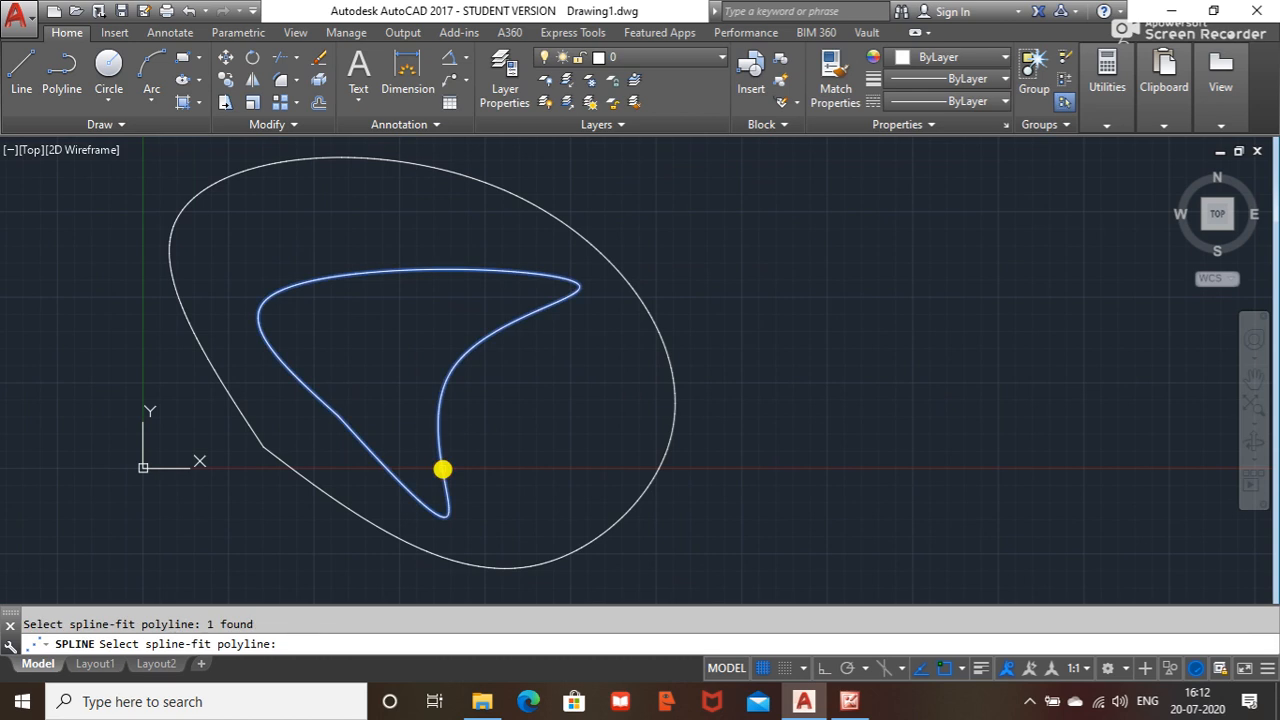
{"action": "key", "text": "Return"}
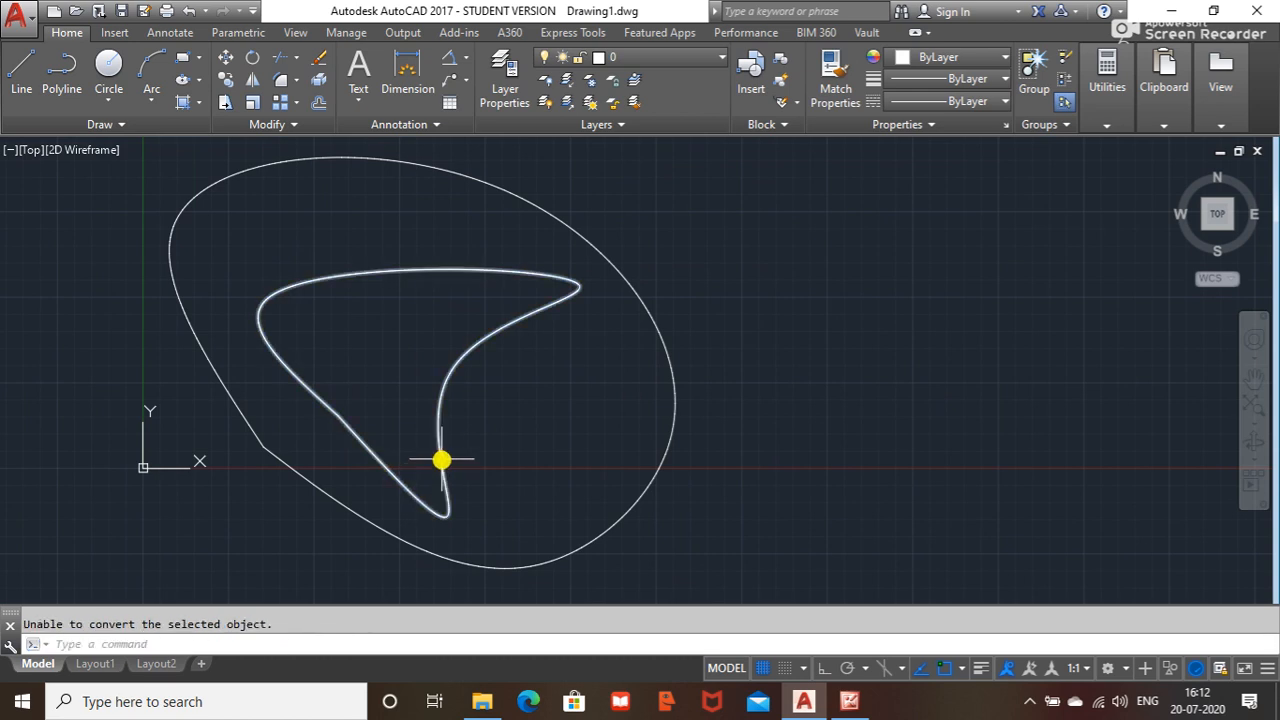
{"action": "left_click", "coordinate": [442, 460]}
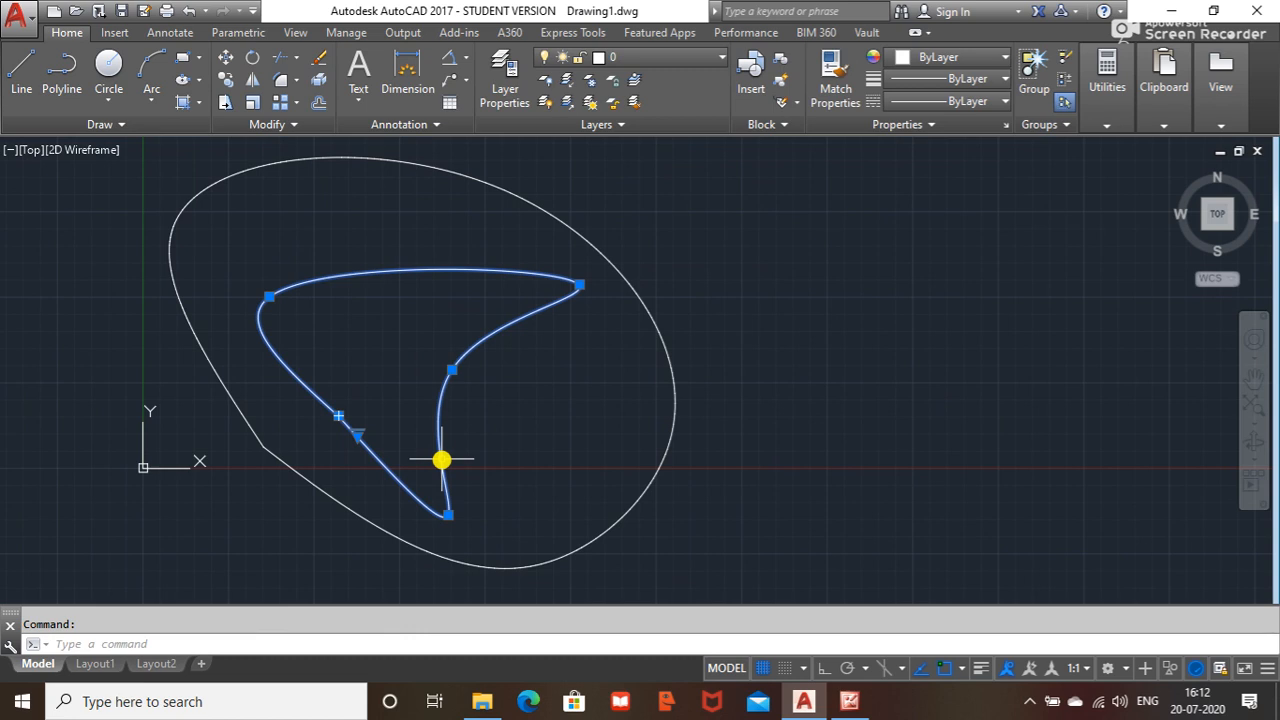
{"action": "double_click", "coordinate": [442, 460]}
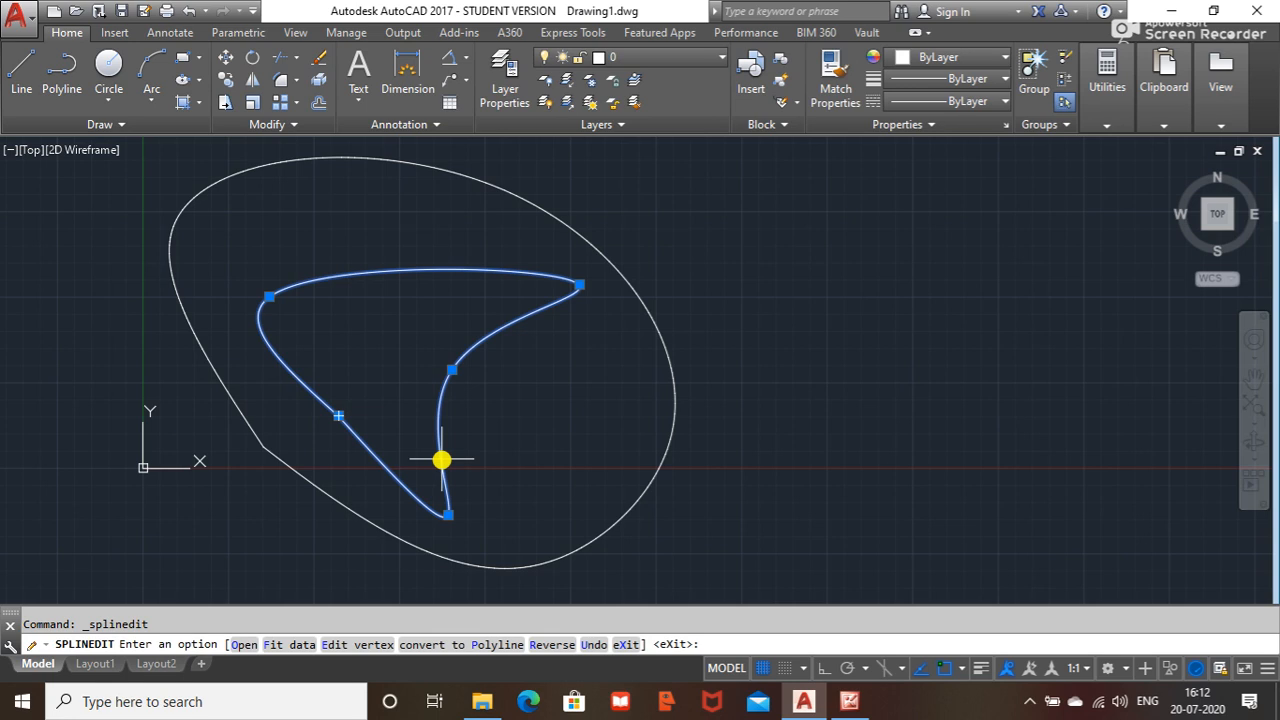
{"action": "key", "text": "Escape"}
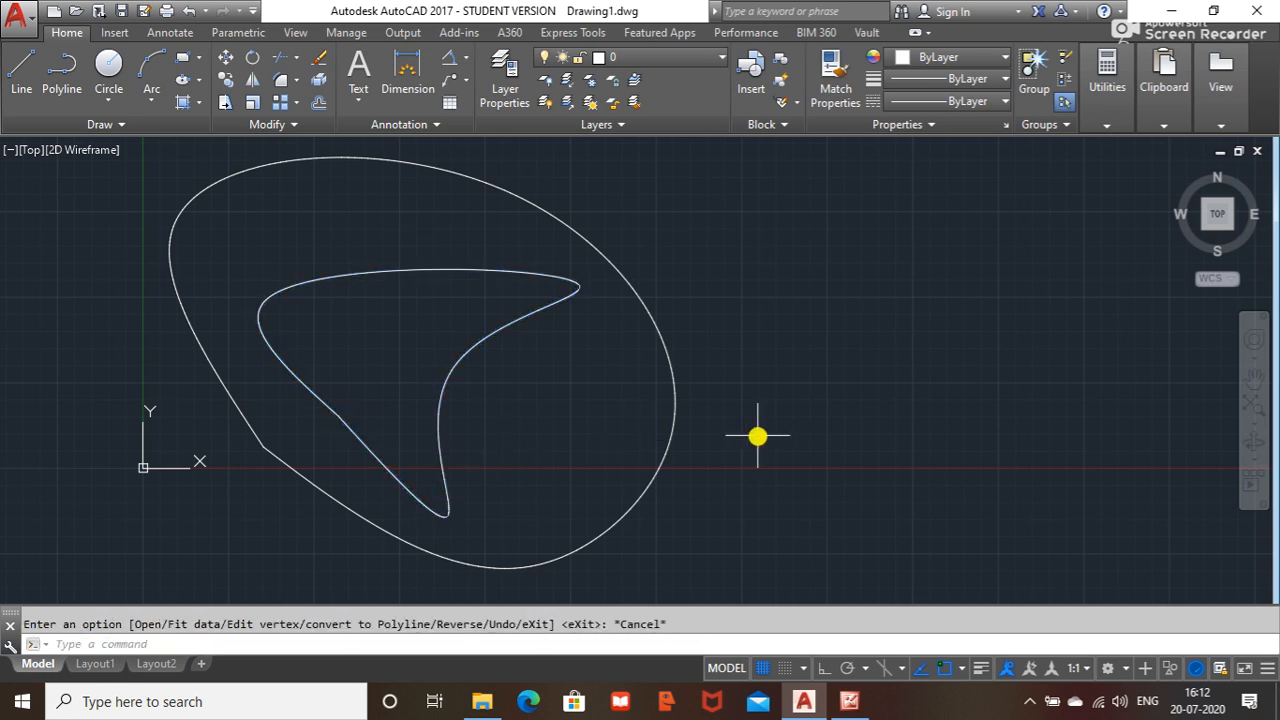
- Erase both the outer and inner closed splines from the drawing
{"action": "scroll", "coordinate": [745, 403], "scroll_direction": "down", "scroll_amount": 2}
{"action": "left_click", "coordinate": [735, 328]}
{"action": "left_click", "coordinate": [486, 397]}
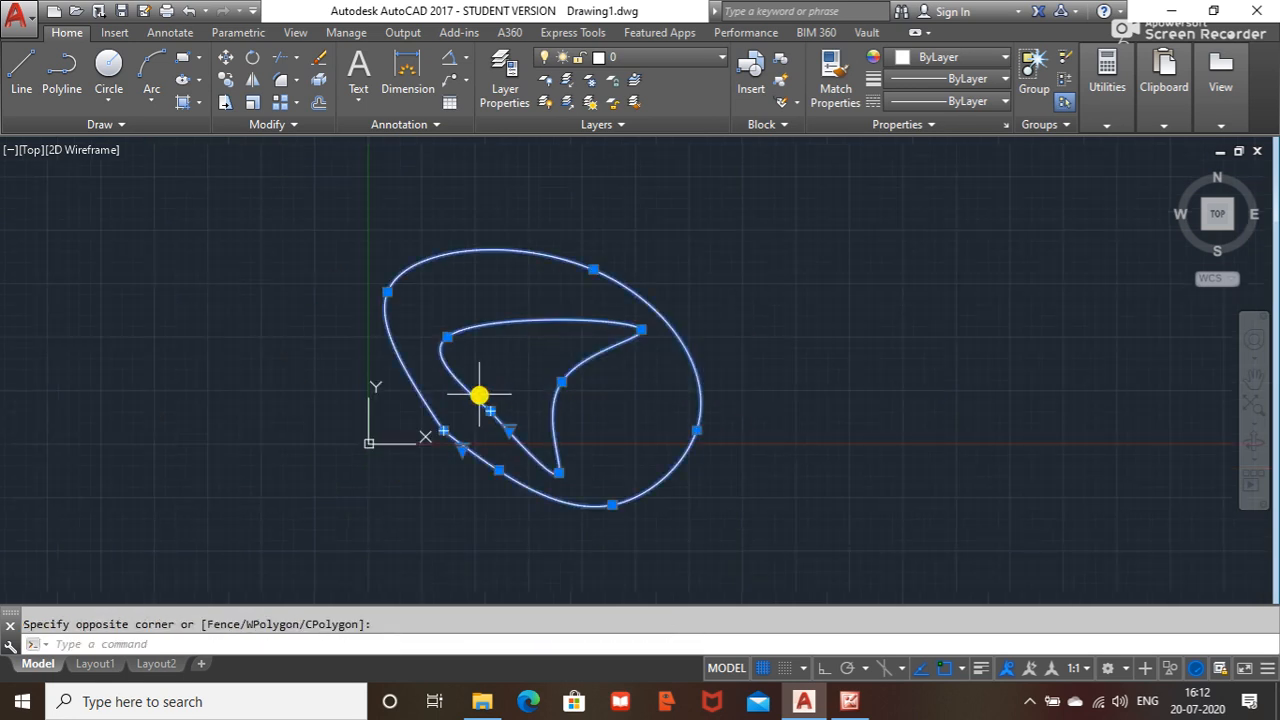
{"action": "key", "text": "Delete"}
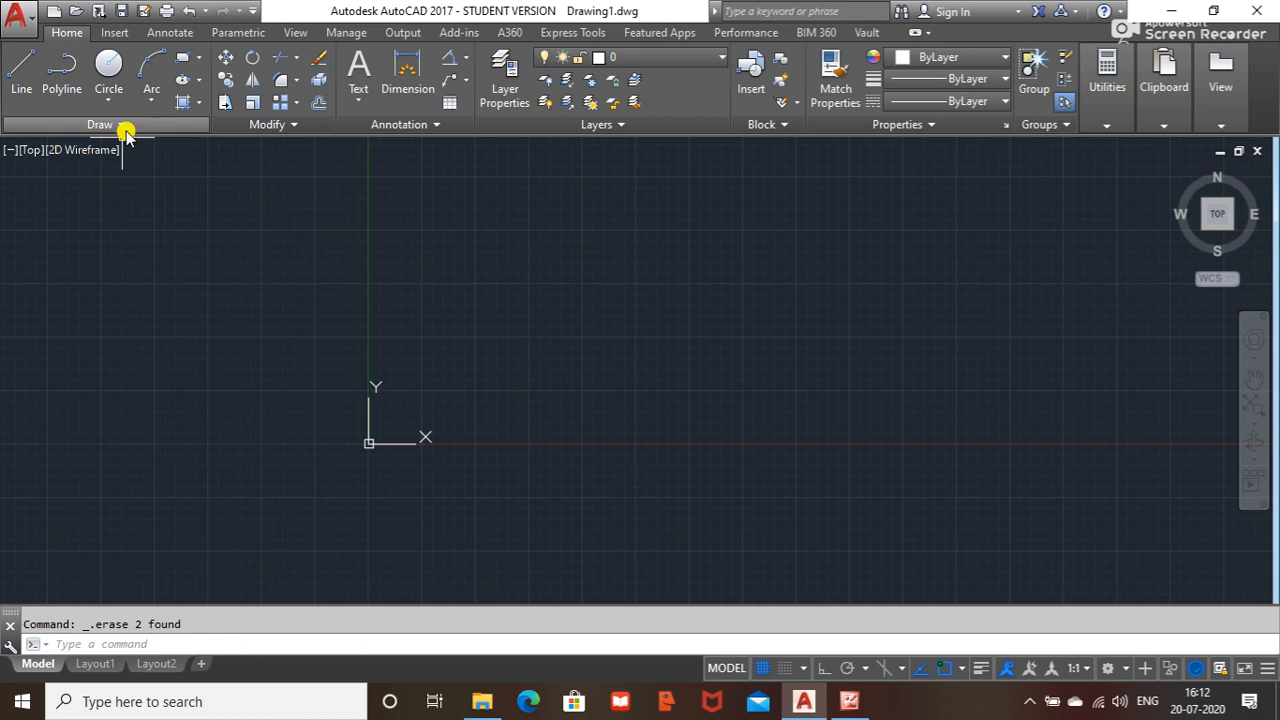
- Draw one horizontal construction line above the X axis using the Construction Line command's Hor option
{"action": "type", "text": "z"}
{"action": "key", "text": "Return"}
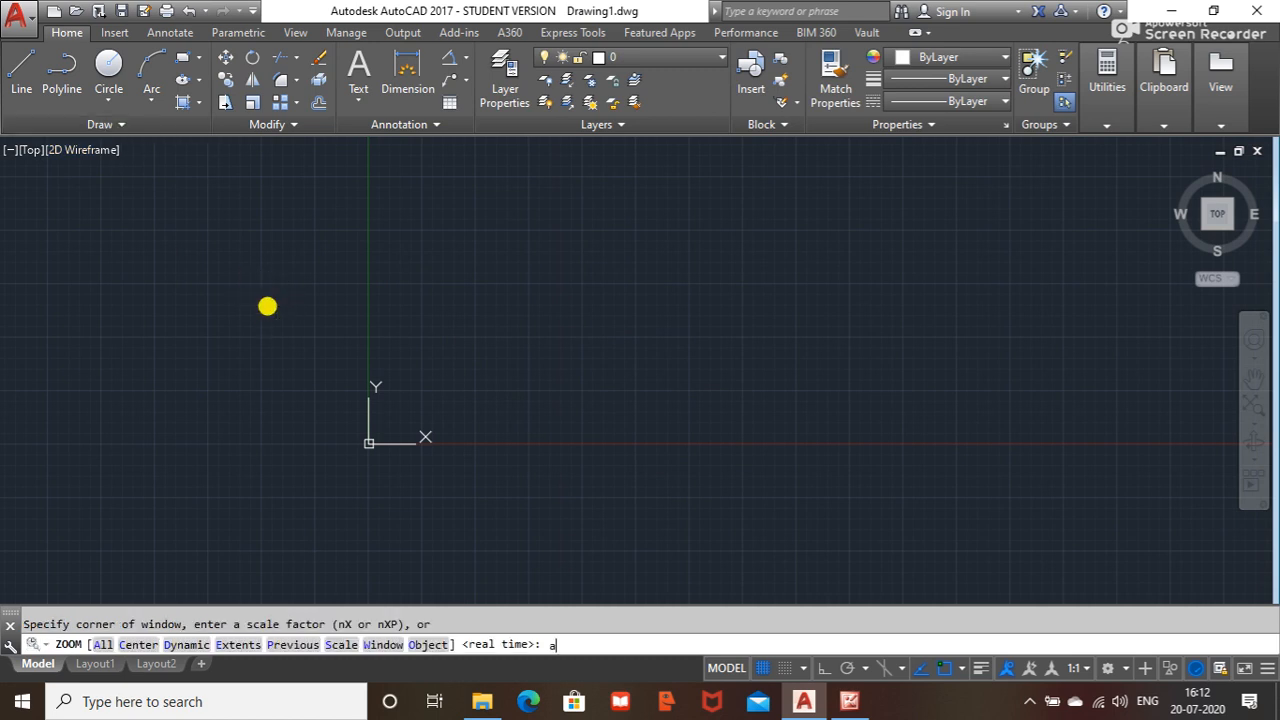
{"action": "type", "text": "a"}
{"action": "key", "text": "Return"}
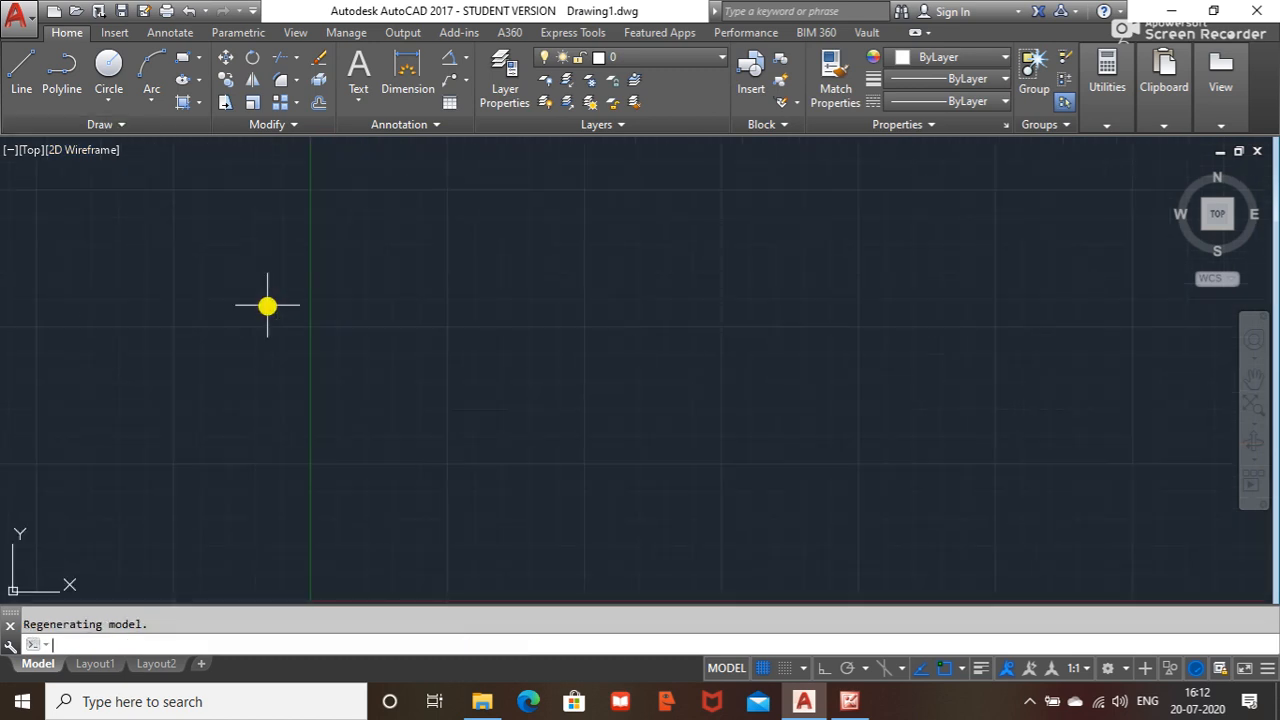
{"action": "left_click", "coordinate": [127, 124]}
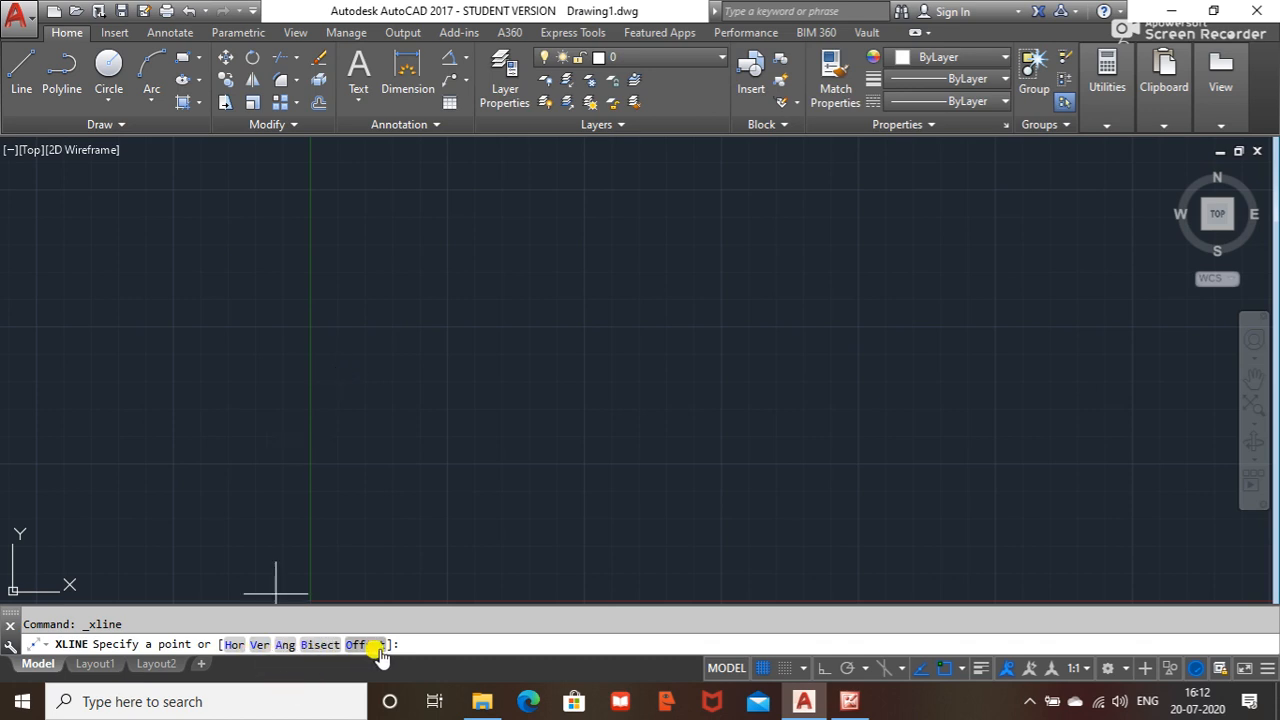
{"action": "left_click", "coordinate": [233, 644]}
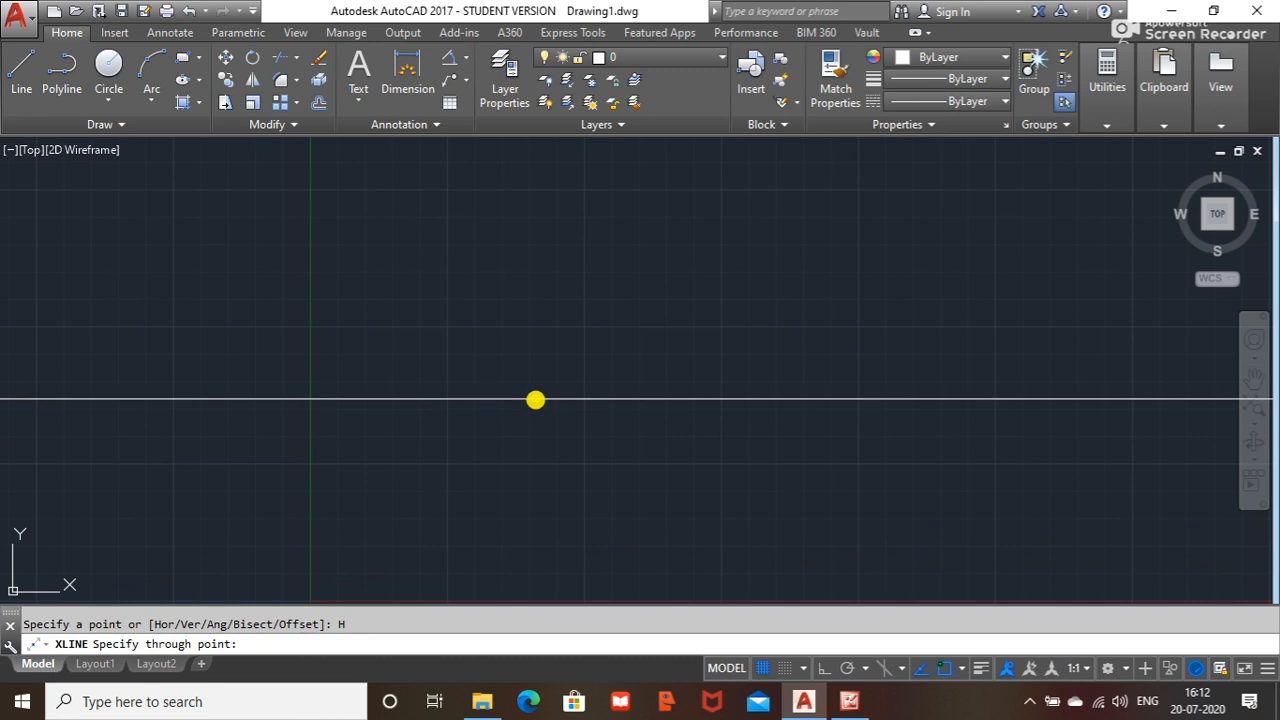
{"action": "left_click", "coordinate": [535, 400]}
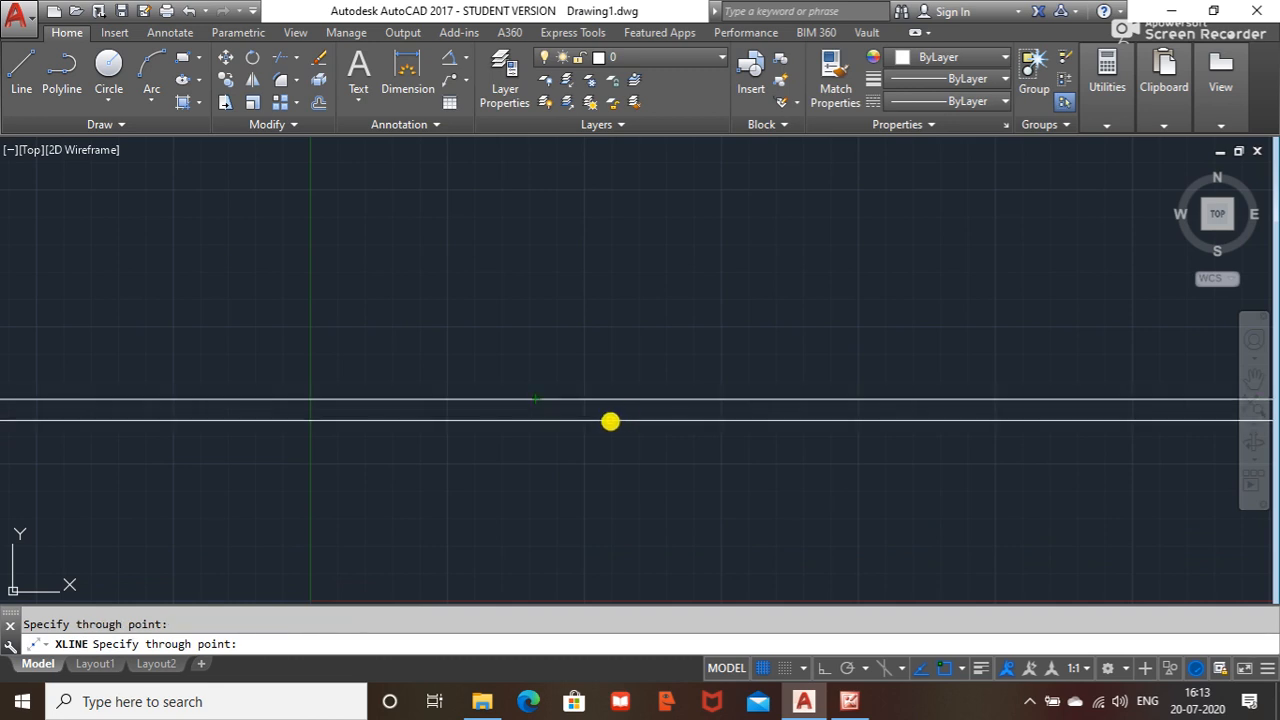
{"action": "key", "text": "Escape"}
{"action": "scroll", "coordinate": [592, 435], "scroll_direction": "down", "scroll_amount": 10}
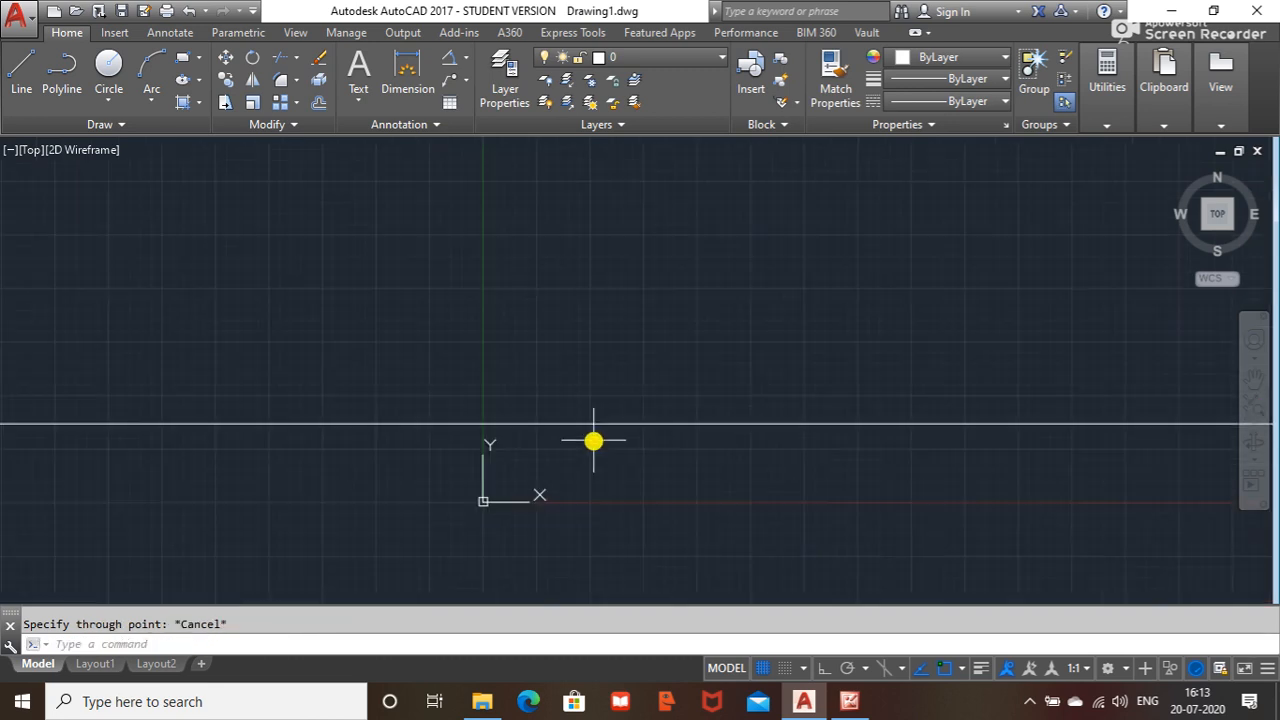
{"action": "scroll", "coordinate": [586, 431], "scroll_direction": "down", "scroll_amount": 5}
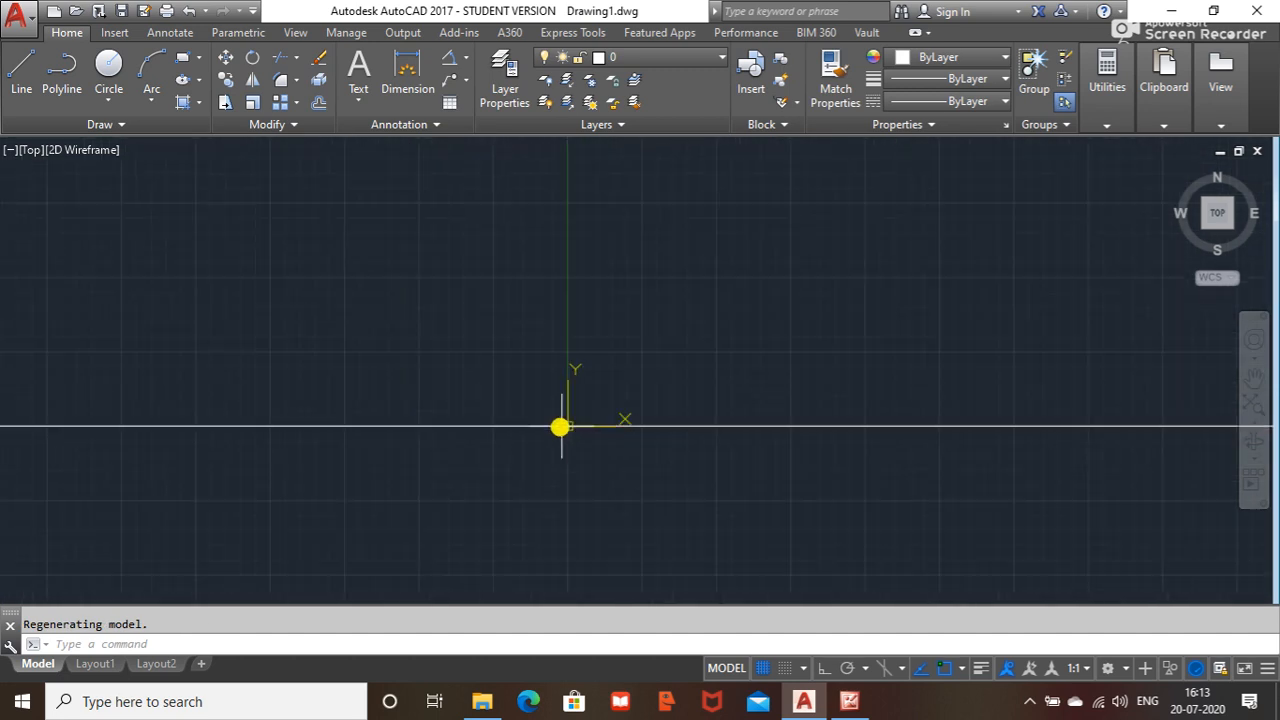
{"action": "scroll", "coordinate": [544, 444], "scroll_direction": "down", "scroll_amount": 10}
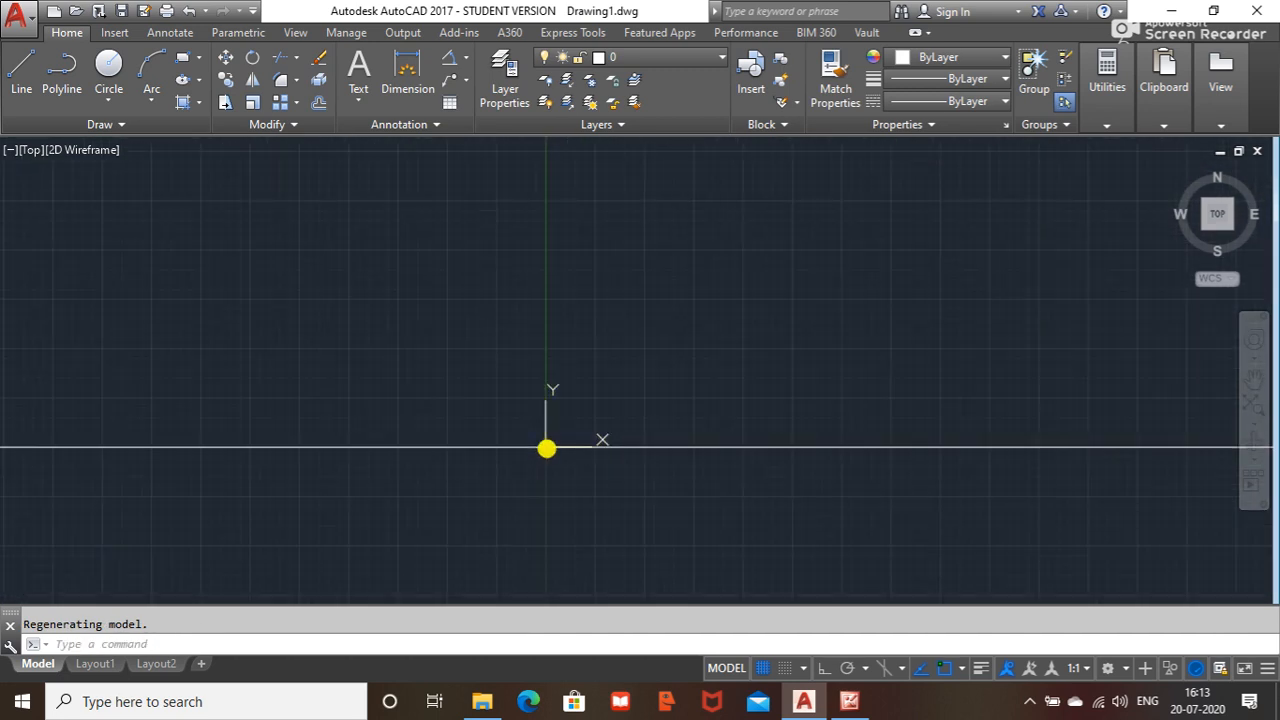
{"action": "scroll", "coordinate": [533, 463], "scroll_direction": "up", "scroll_amount": 5}
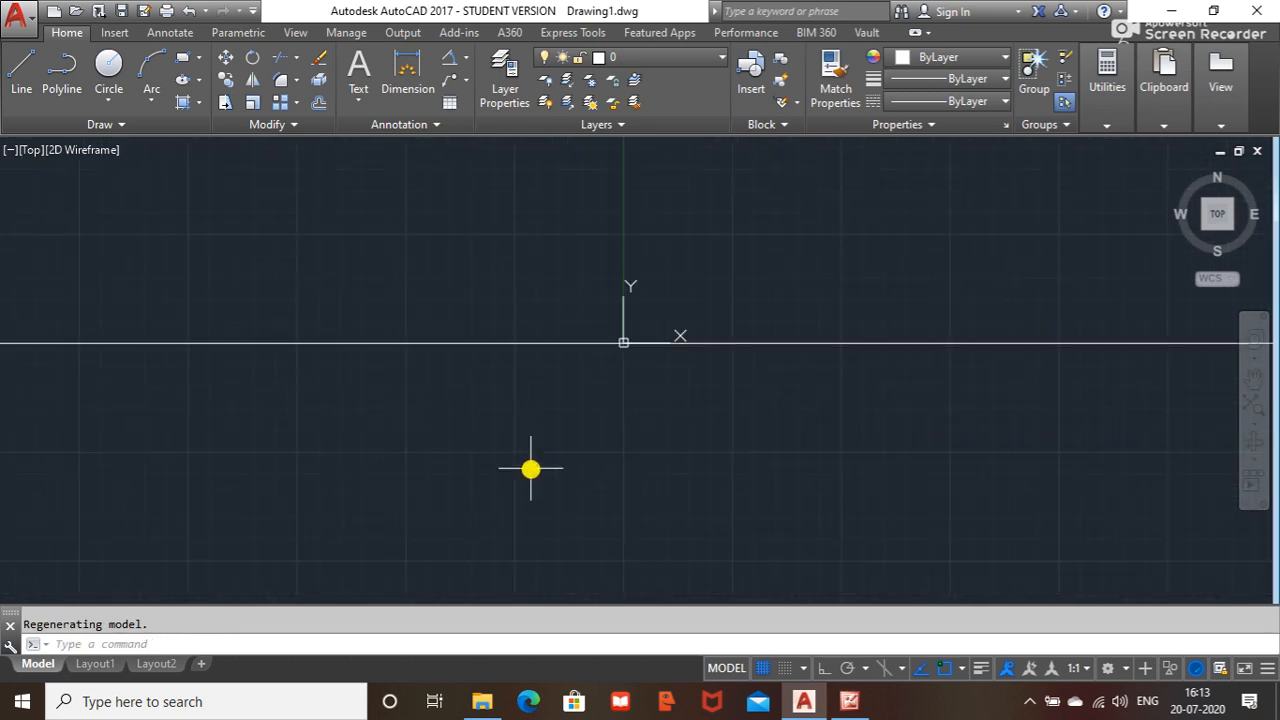
{"action": "scroll", "coordinate": [531, 467], "scroll_direction": "down", "scroll_amount": 5}
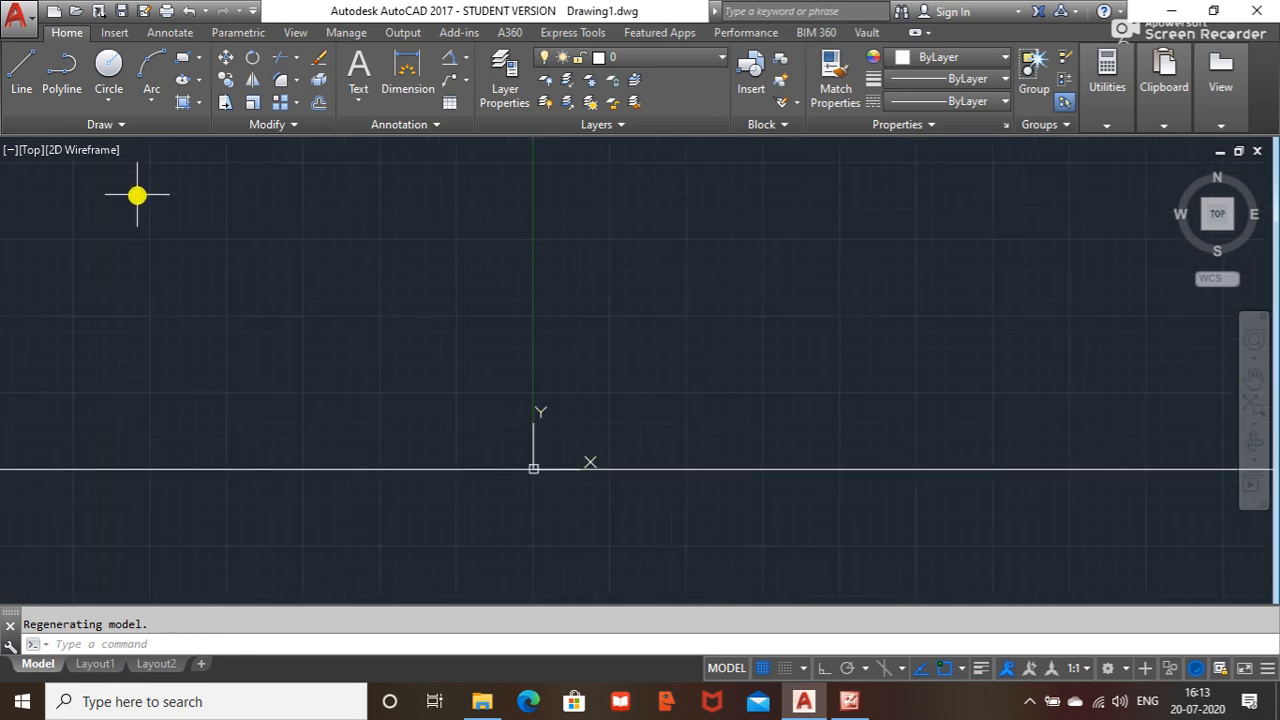
{"action": "left_click", "coordinate": [129, 128]}
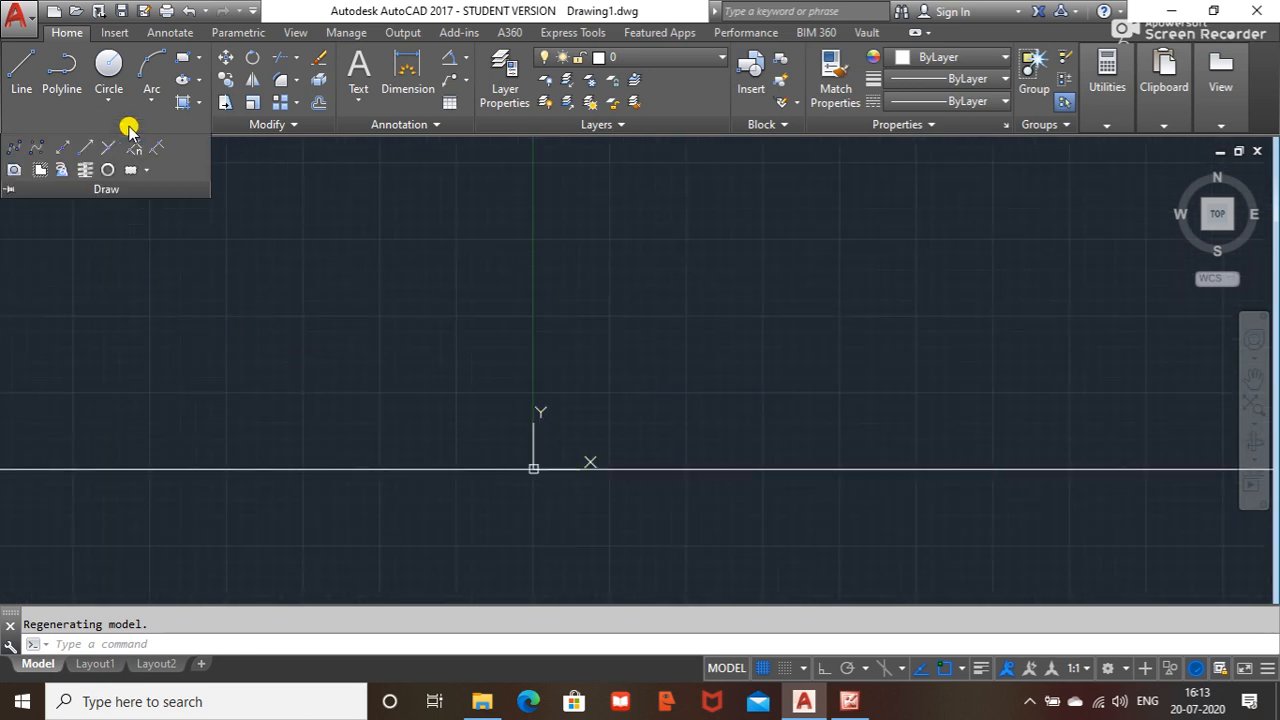
{"action": "left_click", "coordinate": [61, 152]}
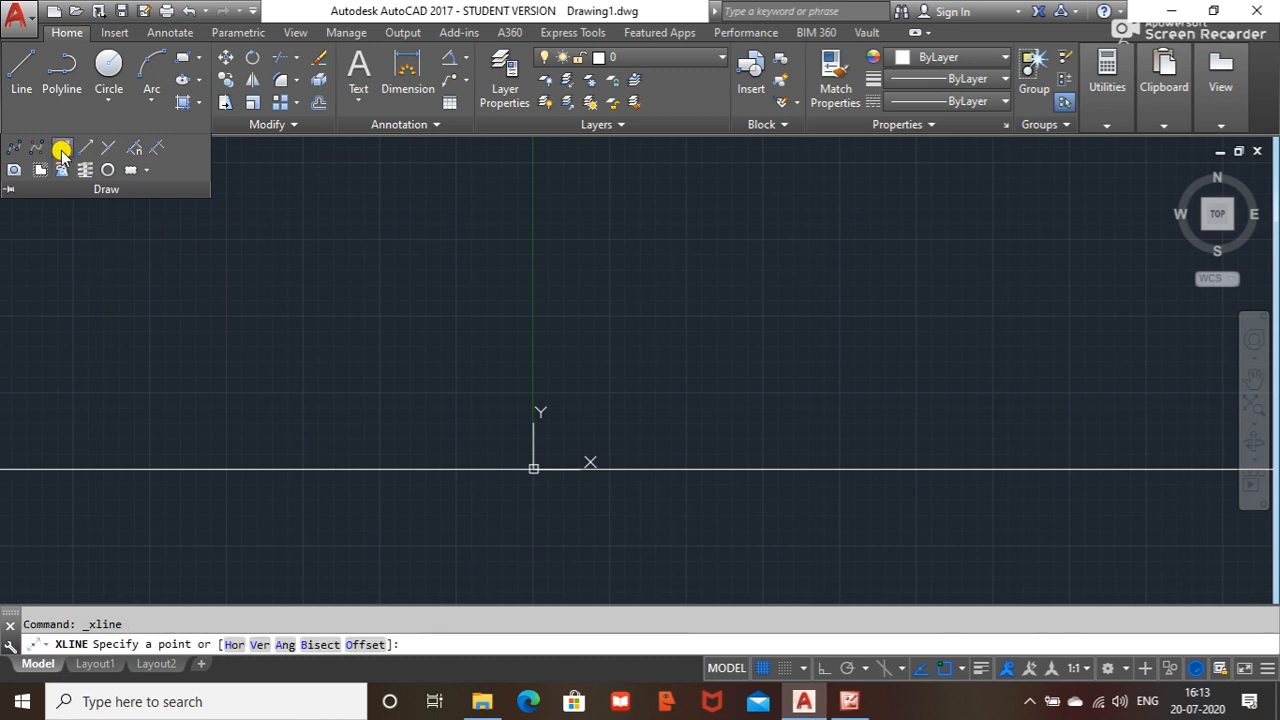
{"action": "key", "text": "Escape"}
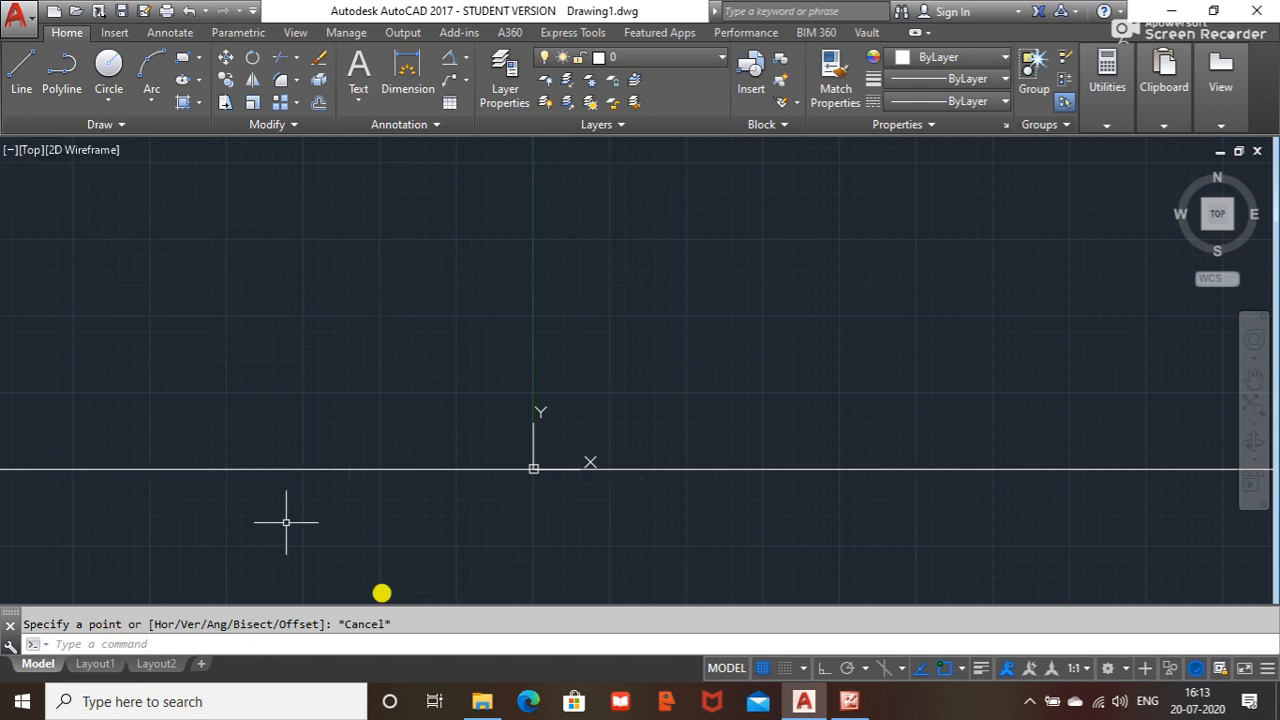
- Draw three vertical construction lines with the Ver option, one at the origin and two farther right along the horizontal line
{"action": "left_click", "coordinate": [121, 124]}
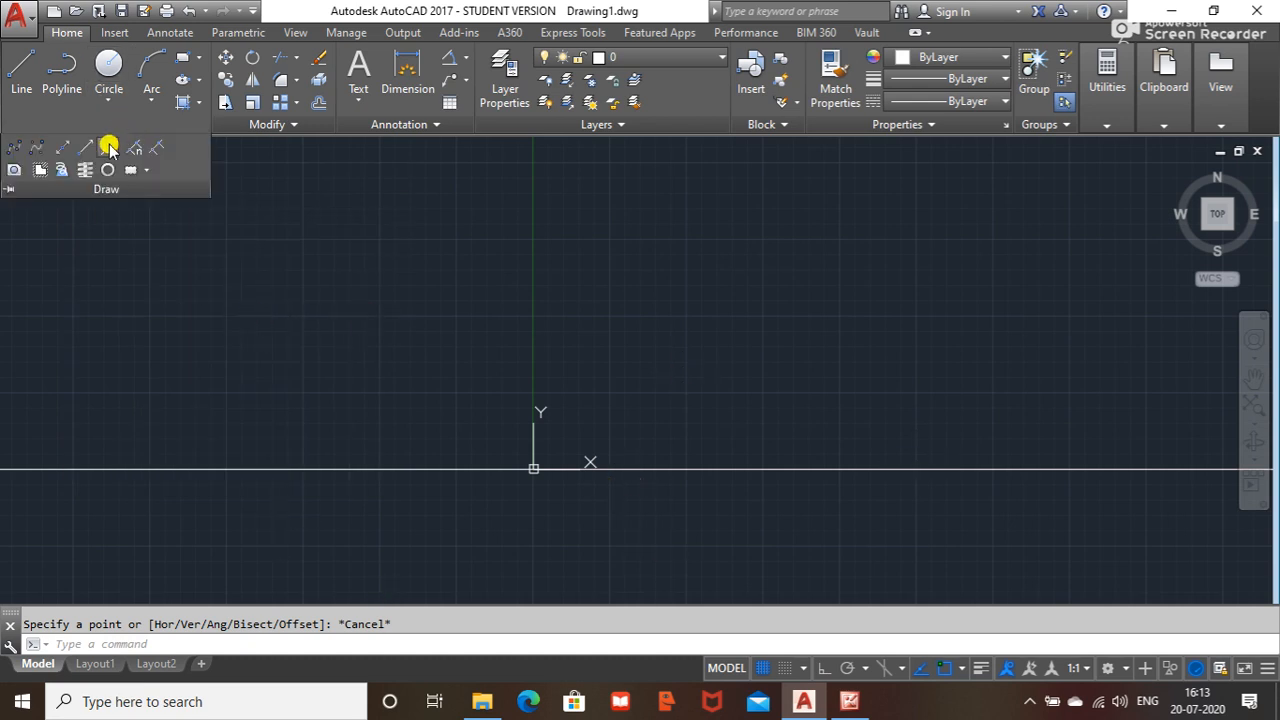
{"action": "left_click", "coordinate": [62, 150]}
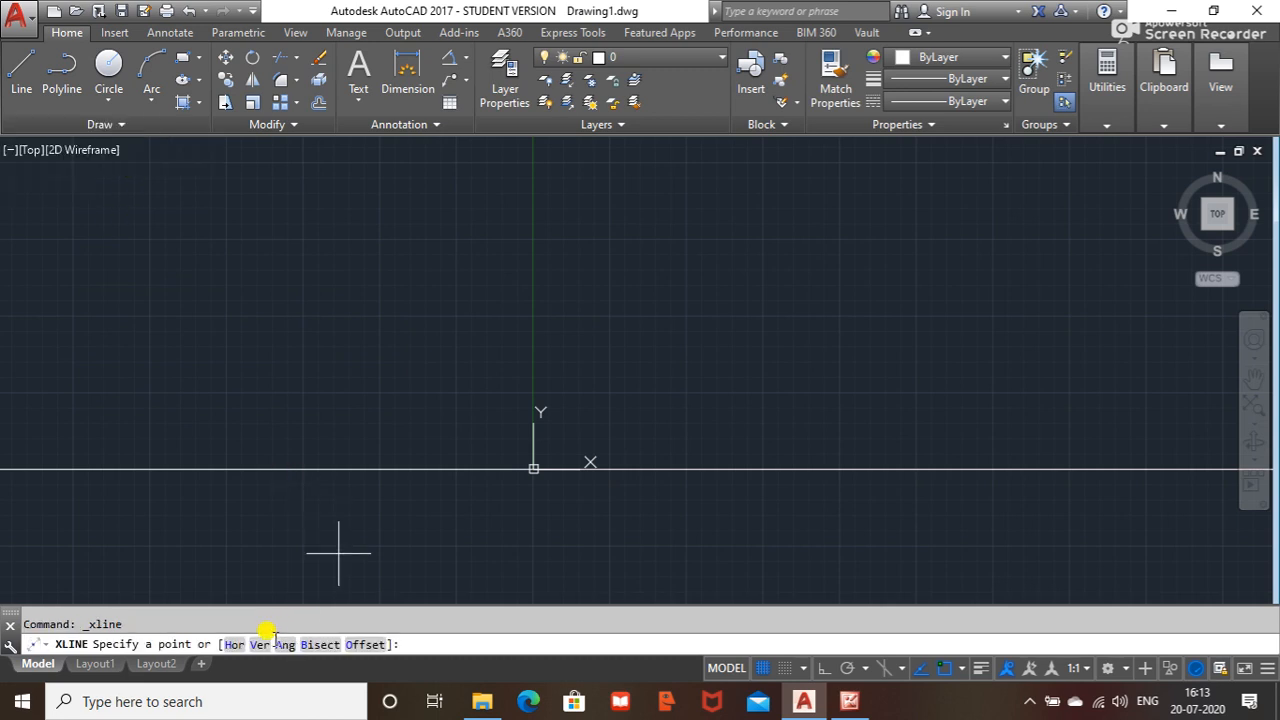
{"action": "left_click", "coordinate": [260, 644]}
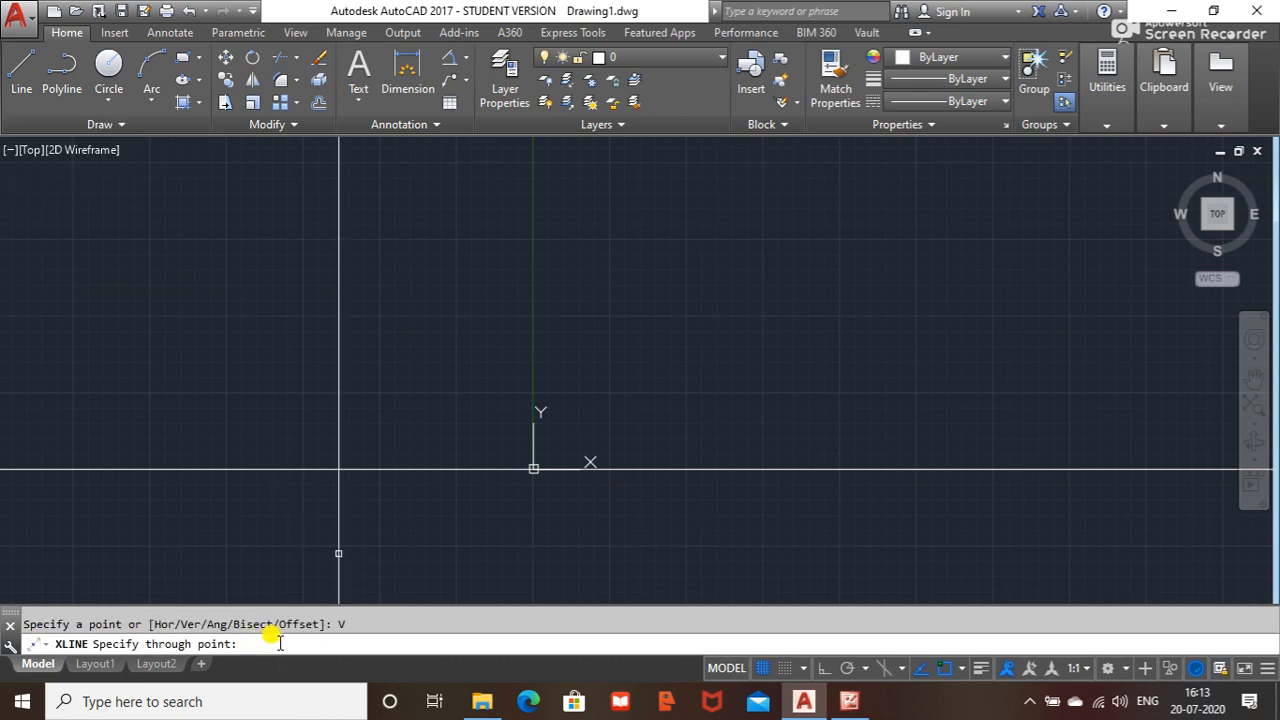
{"action": "left_click", "coordinate": [536, 466]}
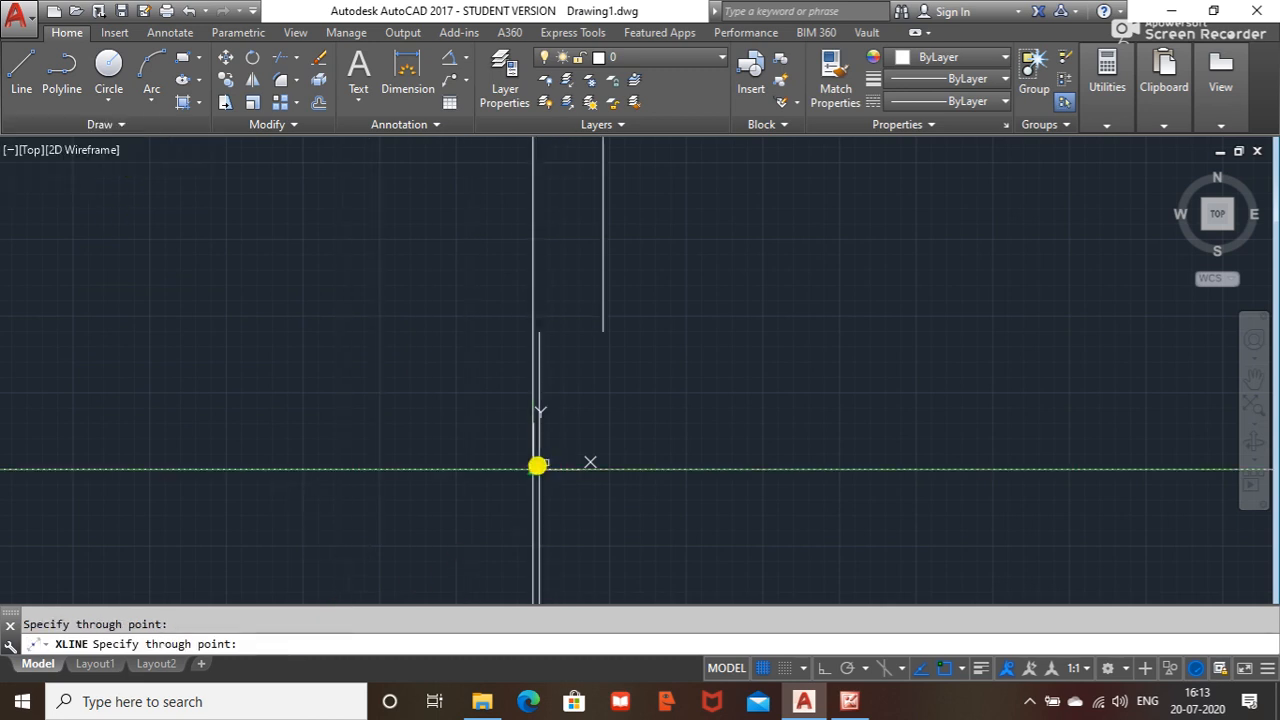
{"action": "left_click", "coordinate": [692, 466]}
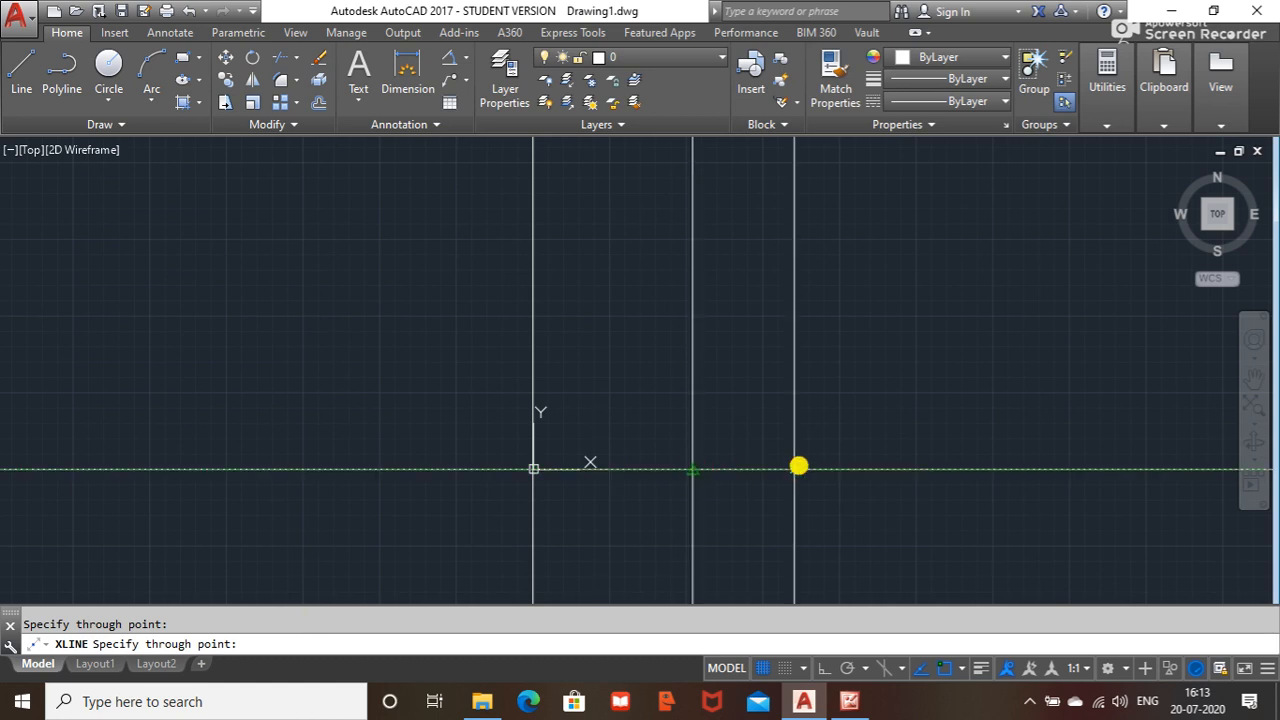
{"action": "left_click", "coordinate": [804, 468]}
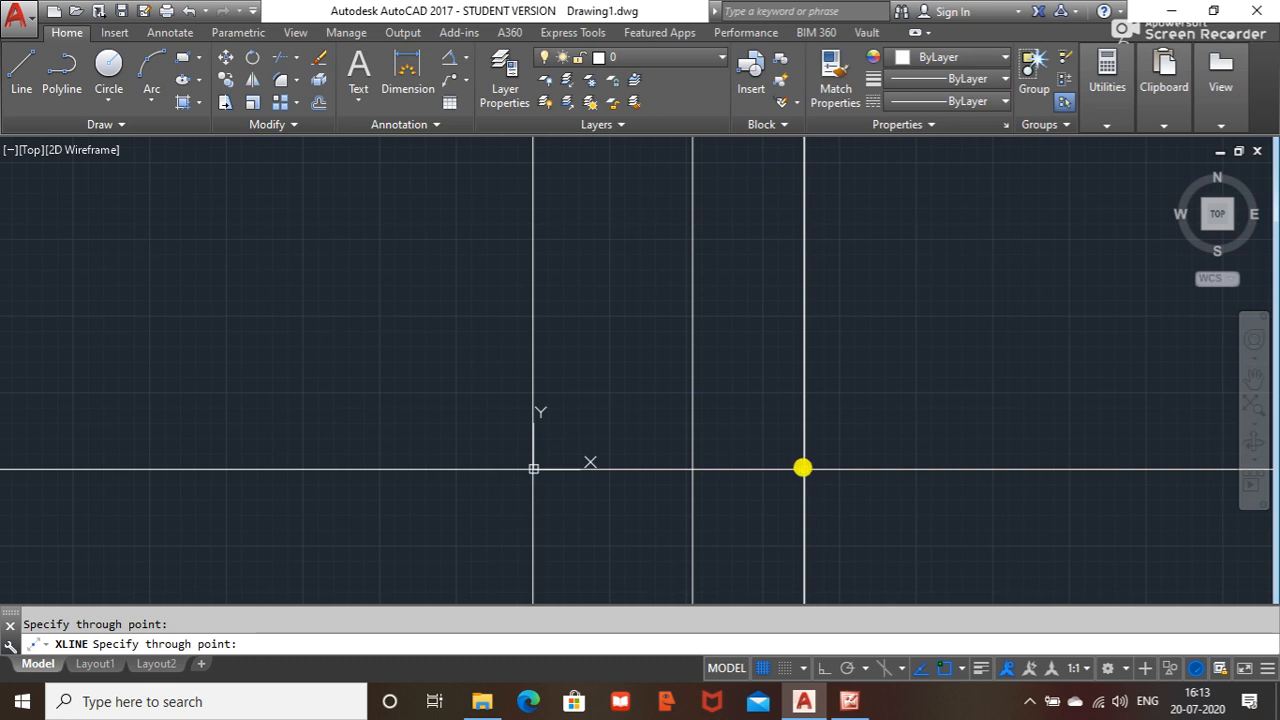
- Place the last vertical construction line farthest right on the horizontal line and end the Construction Line command
{"action": "left_click", "coordinate": [803, 471]}
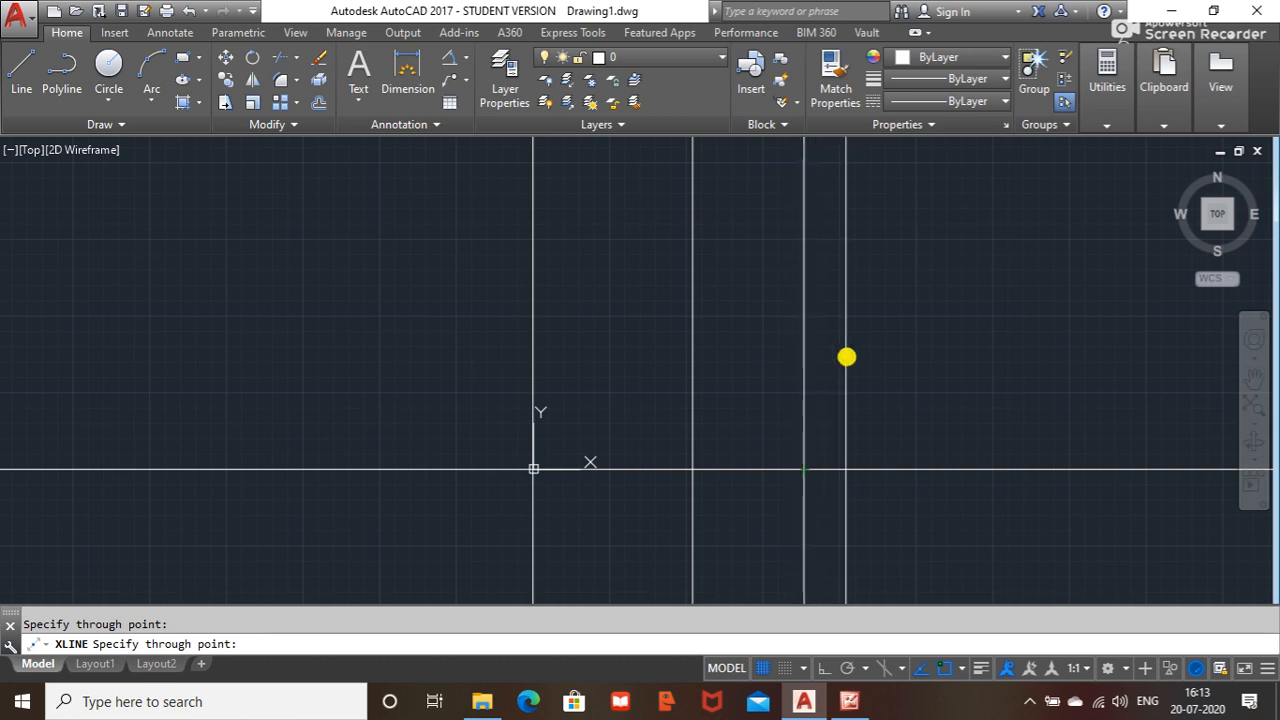
{"action": "key", "text": "Escape"}
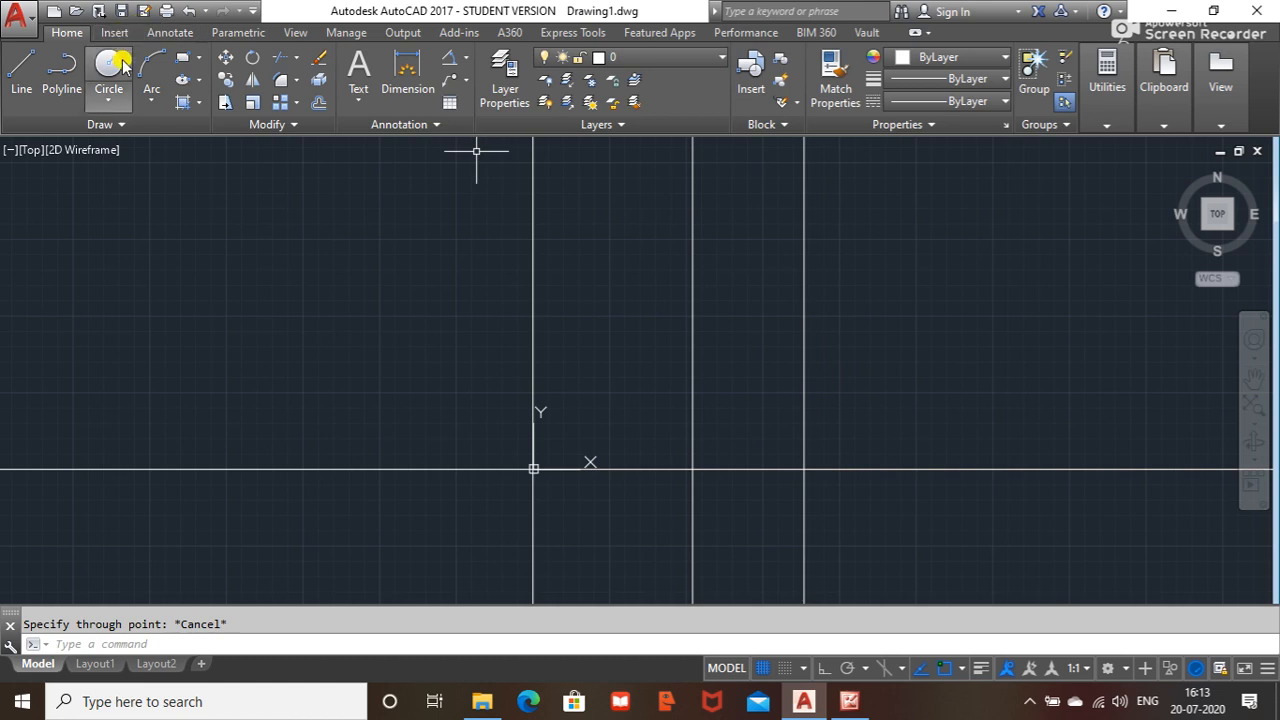
- Draw five parallel construction lines at a 30° angle, one through the origin and four spaced above it
{"action": "left_click", "coordinate": [104, 124]}
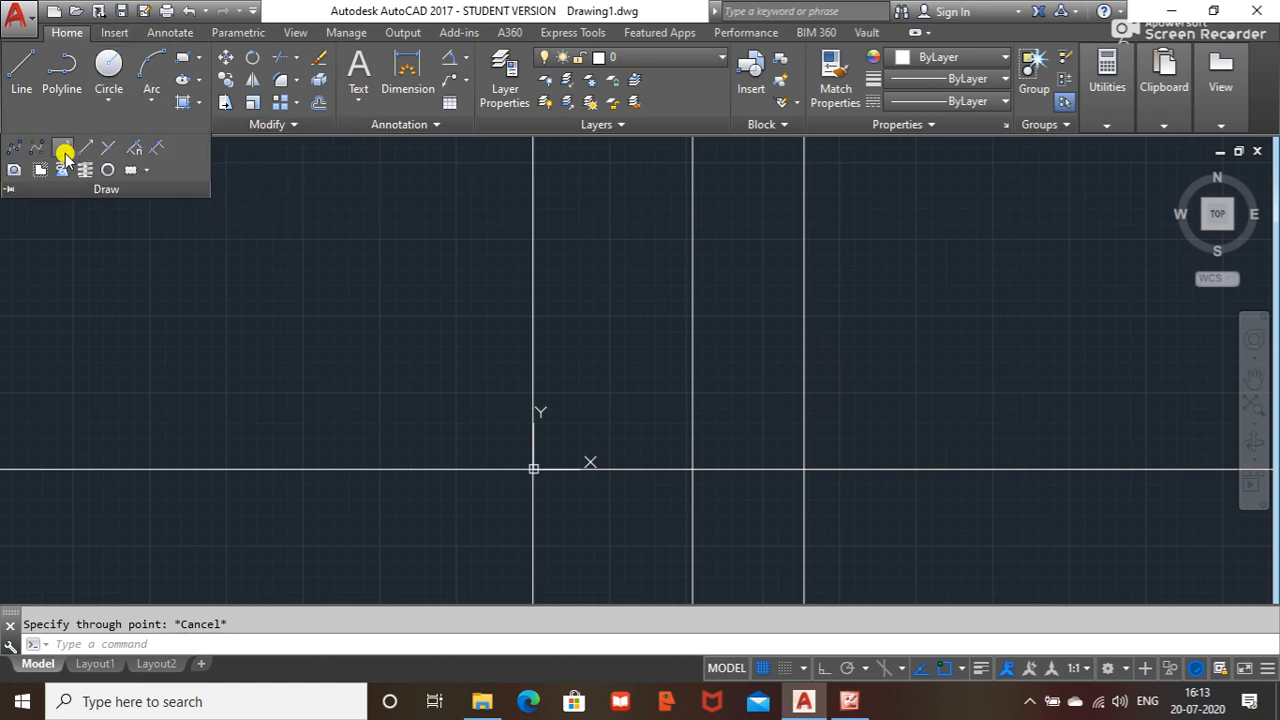
{"action": "left_click", "coordinate": [65, 155]}
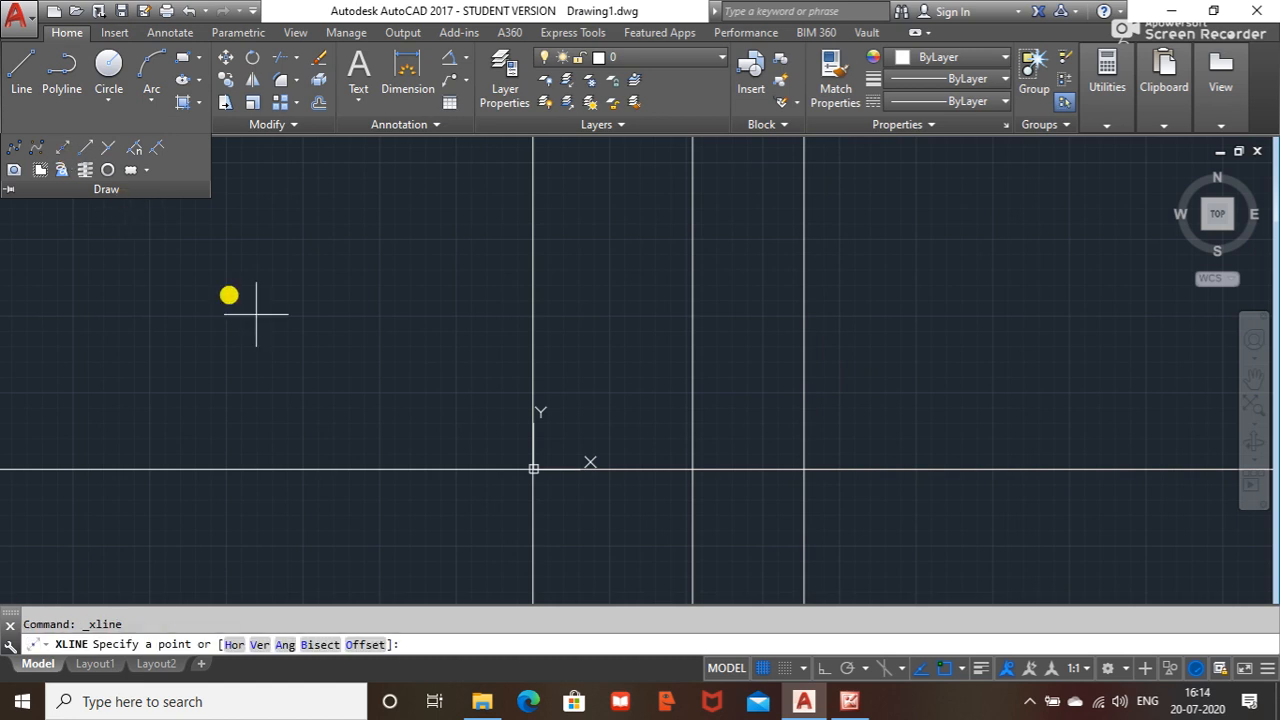
{"action": "left_click", "coordinate": [283, 646]}
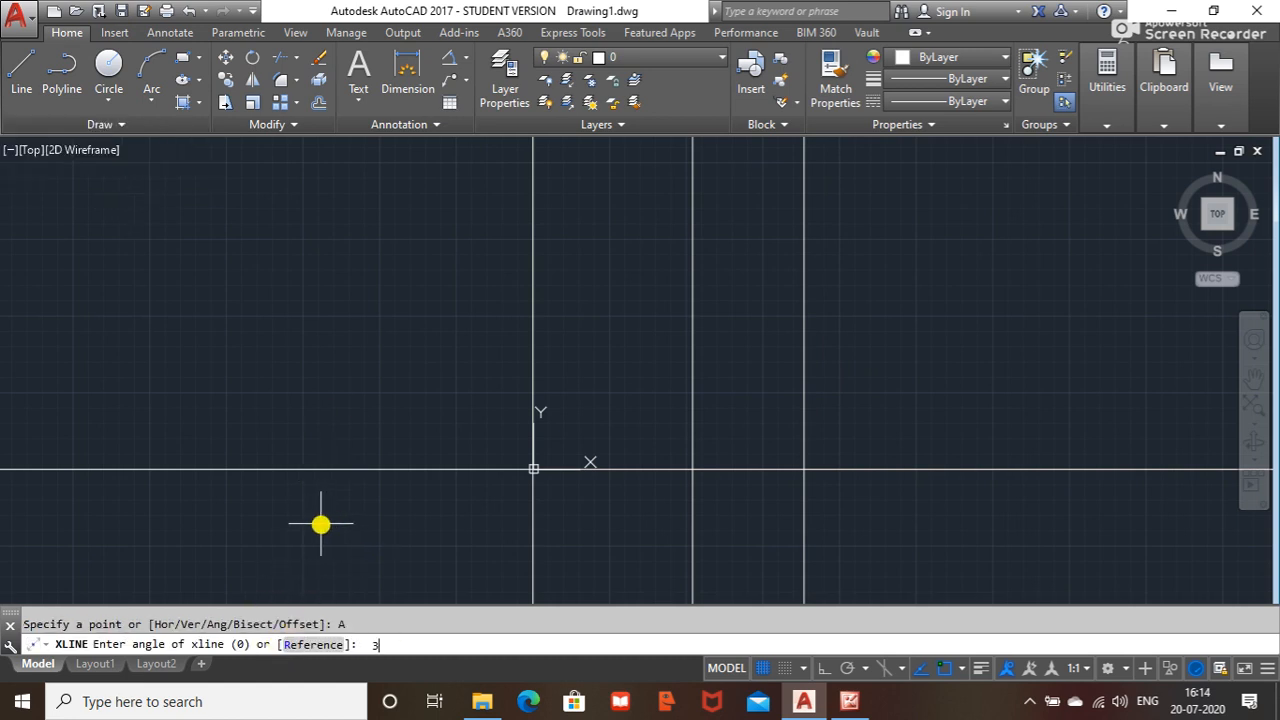
{"action": "type", "text": "30"}
{"action": "key", "text": "Return"}
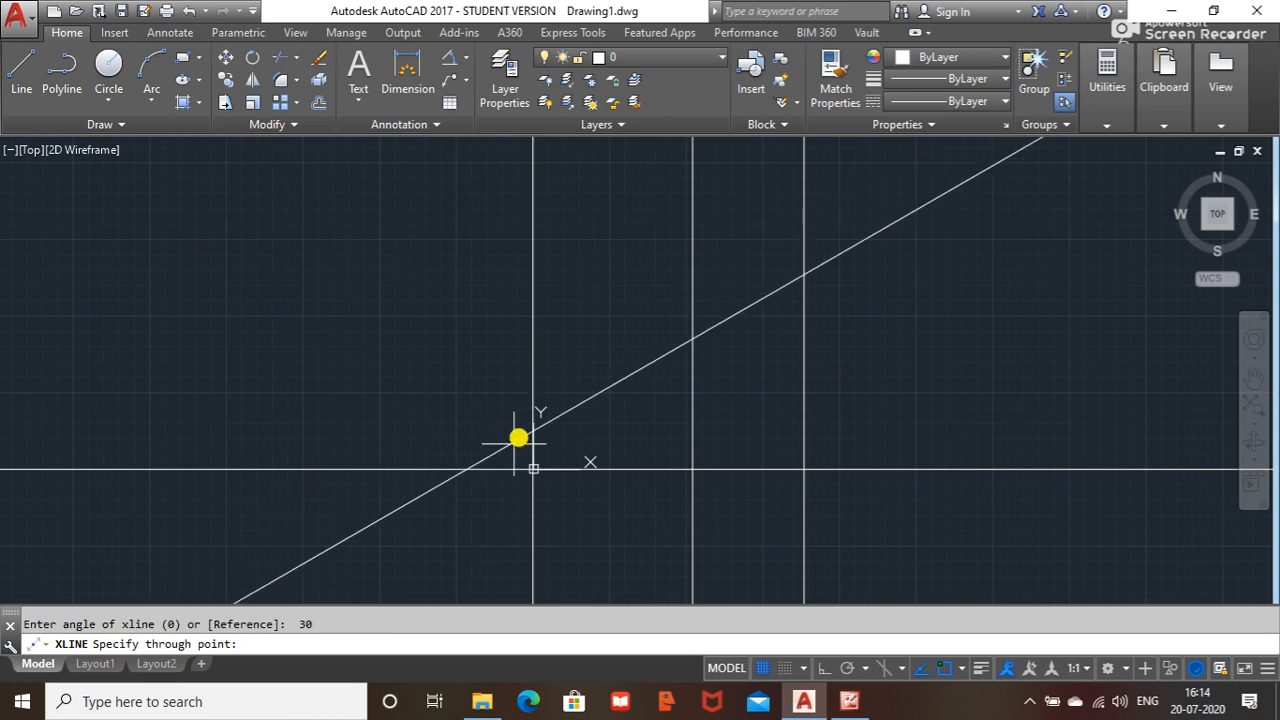
{"action": "left_click", "coordinate": [534, 469]}
{"action": "left_click", "coordinate": [511, 406]}
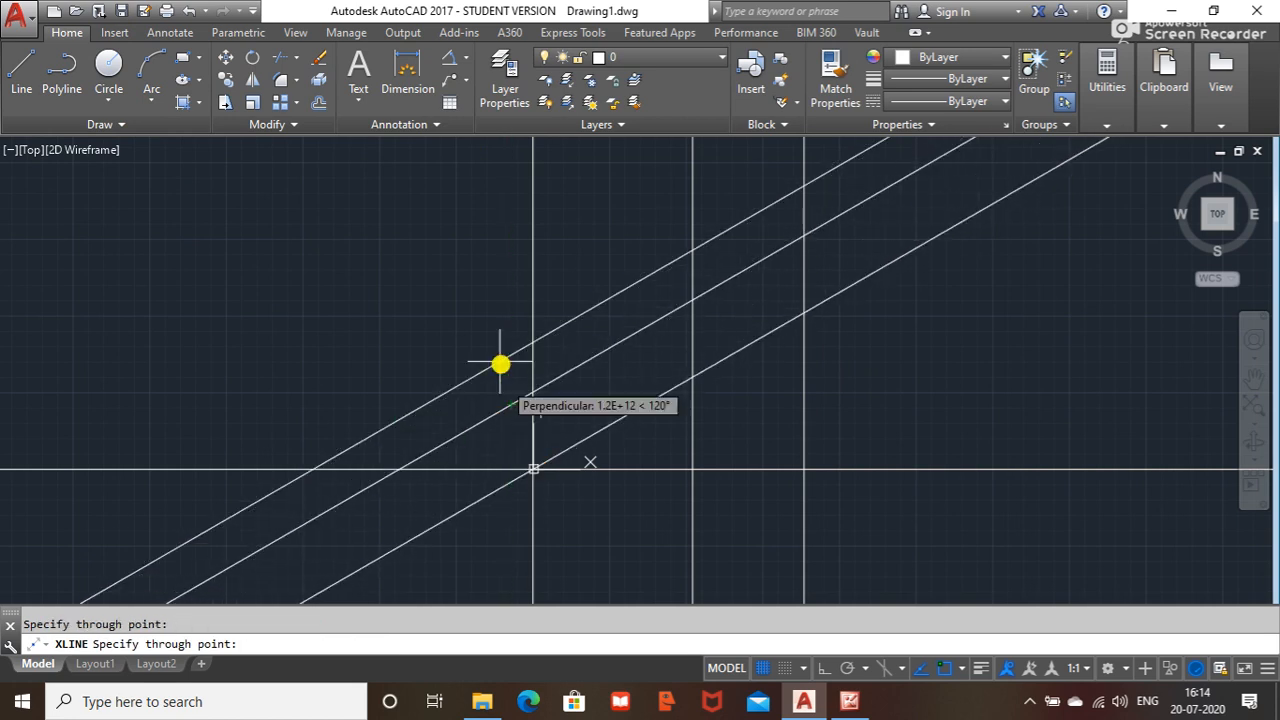
{"action": "left_click", "coordinate": [488, 335]}
{"action": "left_click", "coordinate": [448, 289]}
{"action": "left_click", "coordinate": [421, 255]}
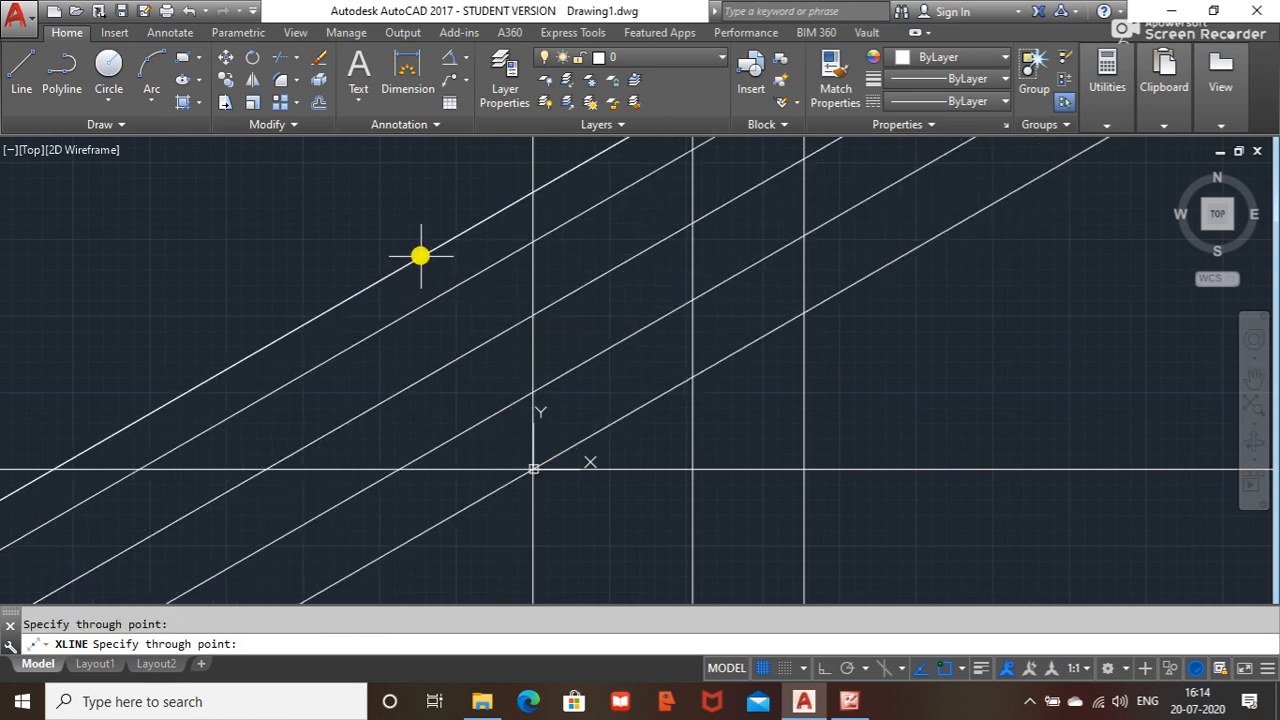
{"action": "key", "text": "Escape"}
- Draw a line along the origin's vertical construction line, from the uppermost angled line to the second-lowest angled line
{"action": "scroll", "coordinate": [414, 349], "scroll_direction": "down", "scroll_amount": 2}
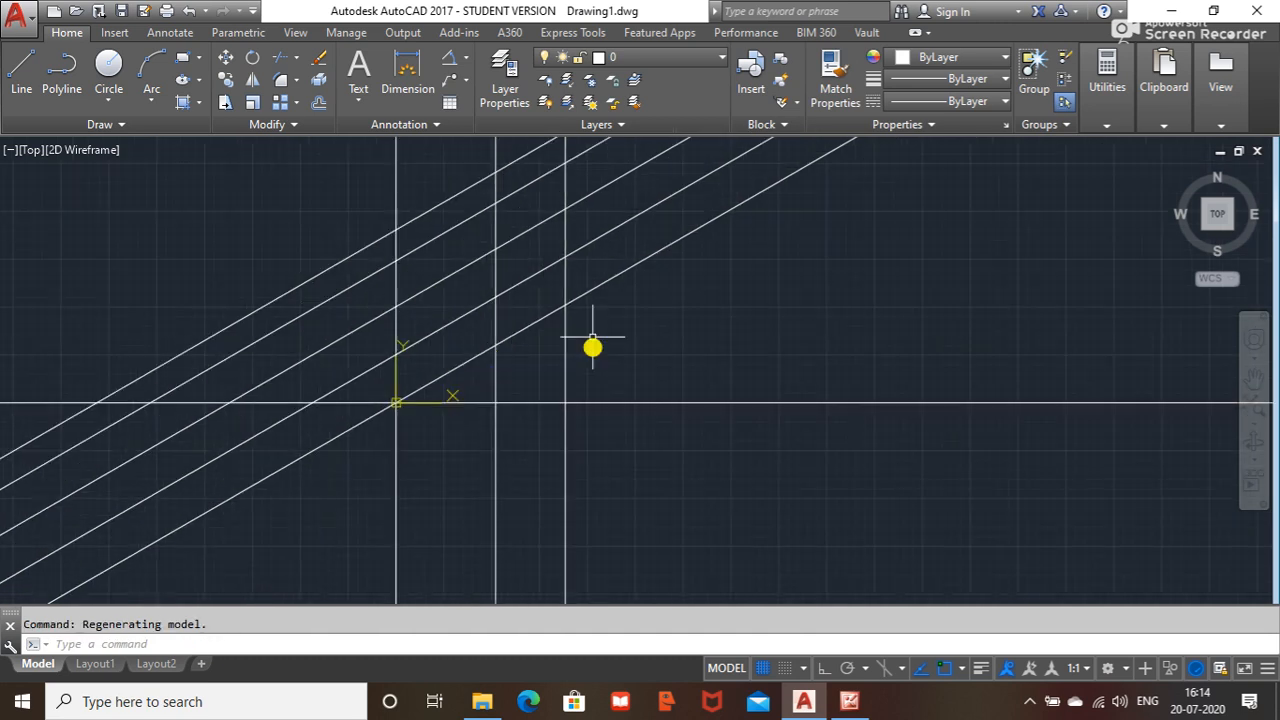
{"action": "scroll", "coordinate": [535, 350], "scroll_direction": "up", "scroll_amount": 3}
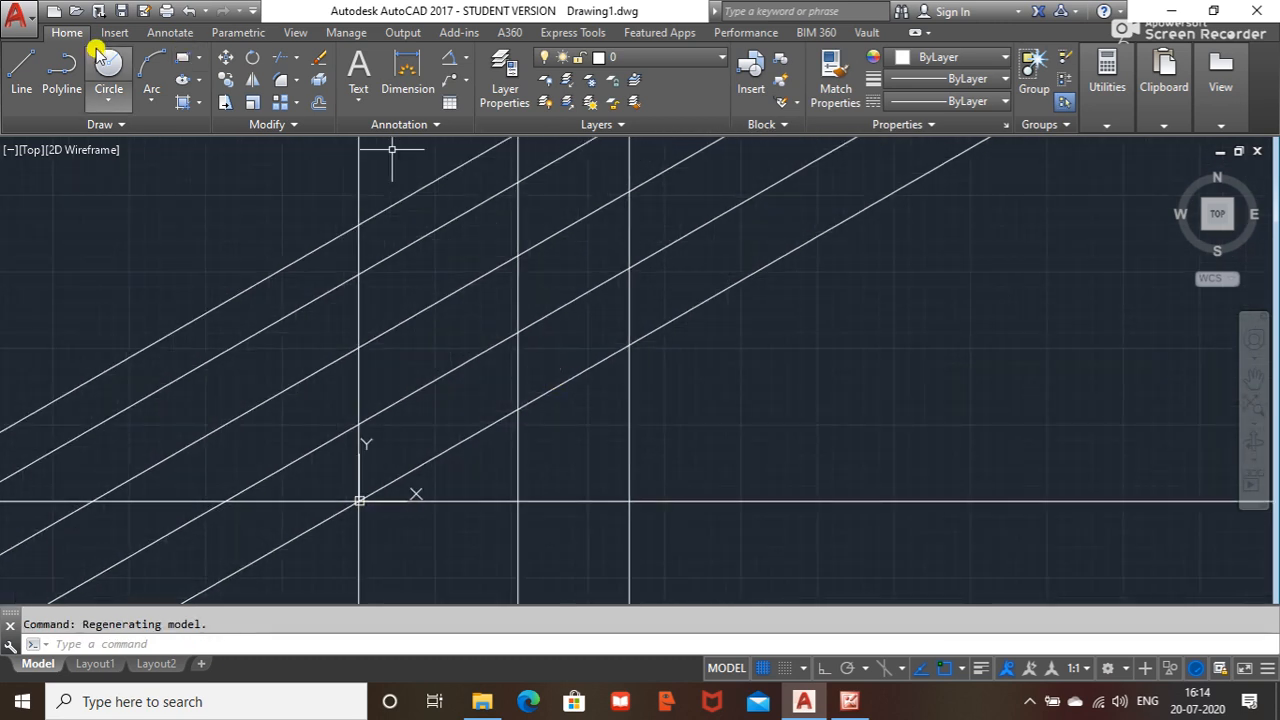
{"action": "left_click", "coordinate": [24, 70]}
{"action": "left_click", "coordinate": [359, 226]}
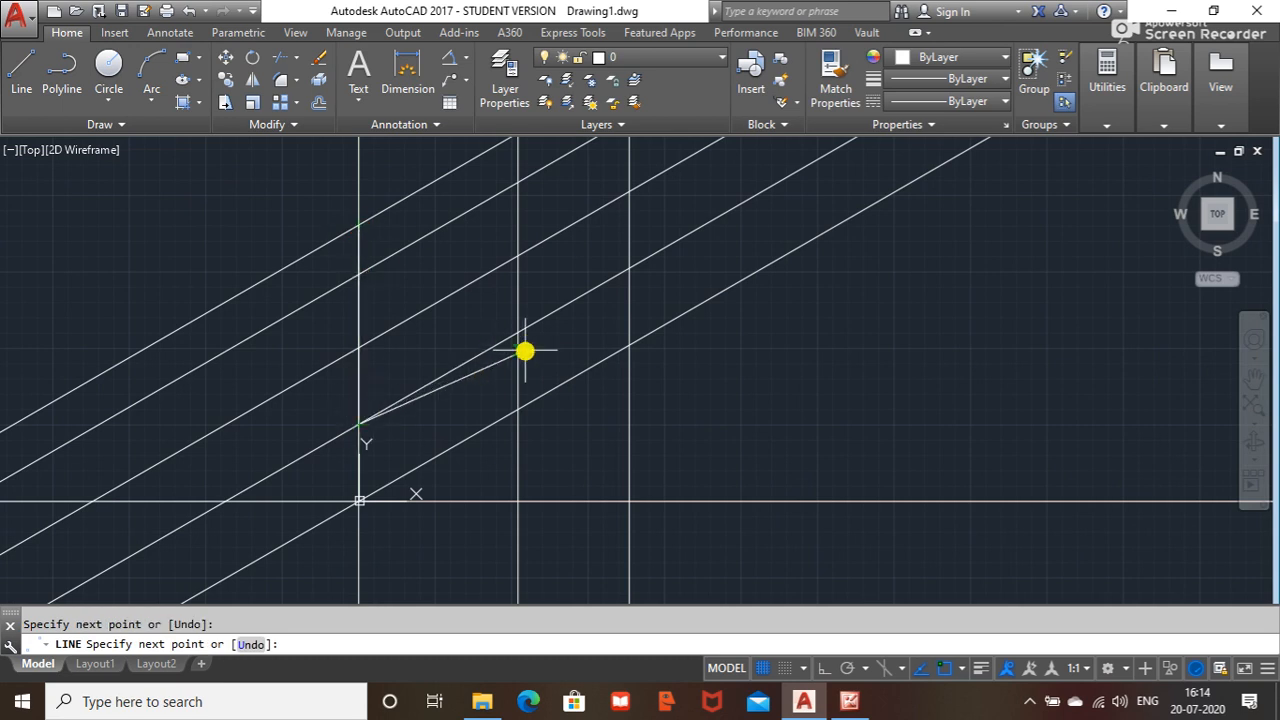
{"action": "key", "text": "Escape"}
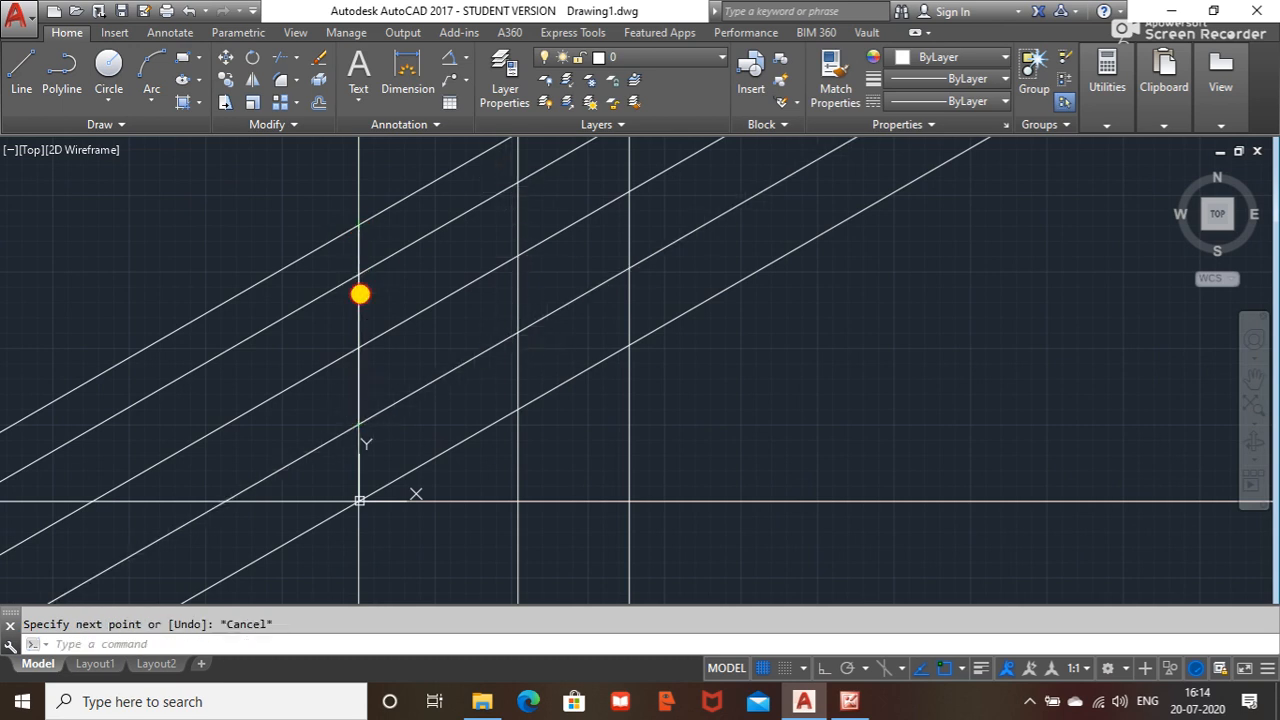
{"action": "left_click", "coordinate": [360, 293]}
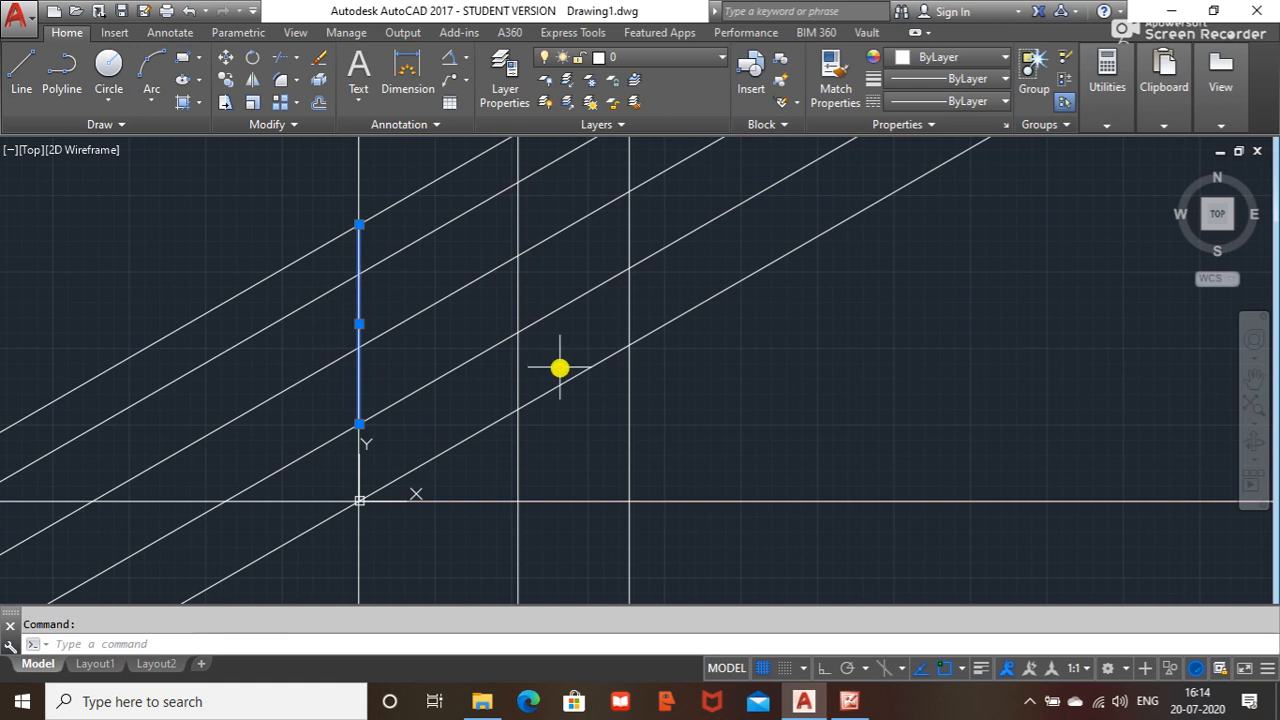
{"action": "key", "text": "Escape"}
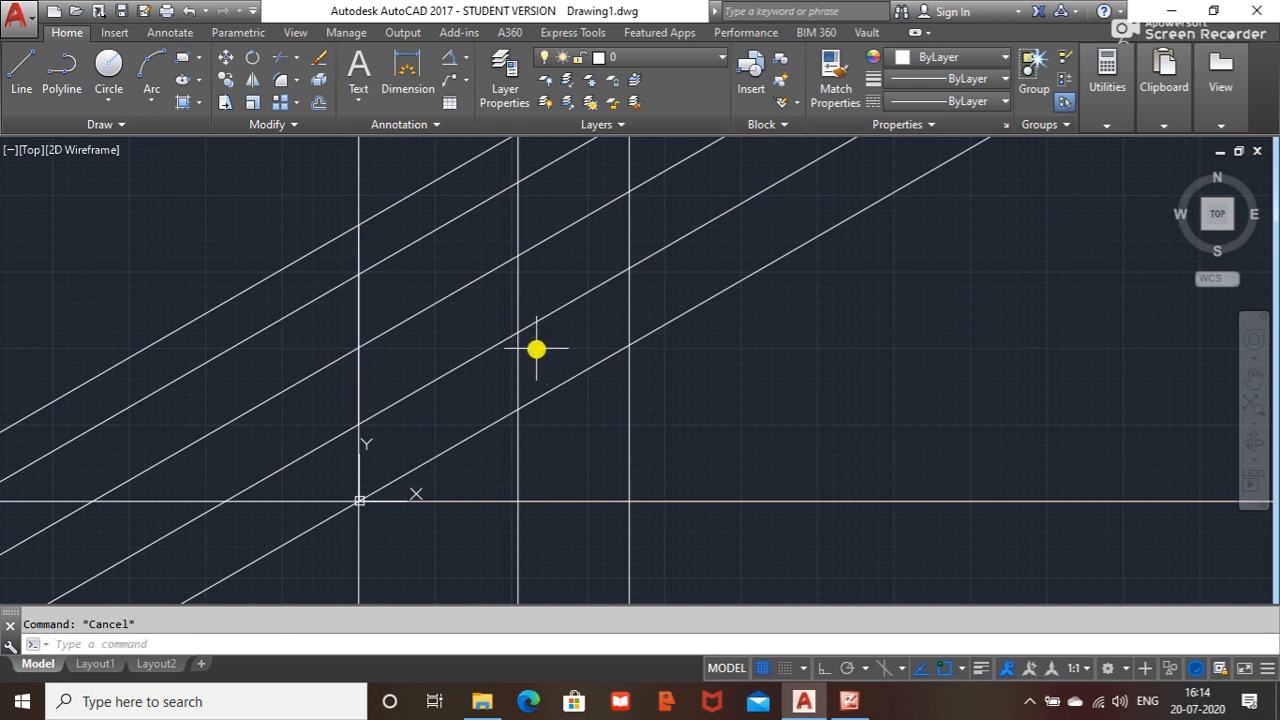
- Erase the three middle angled construction lines, keeping the uppermost one and the one through the origin
{"action": "left_click", "coordinate": [480, 357]}
{"action": "key", "text": "Delete"}
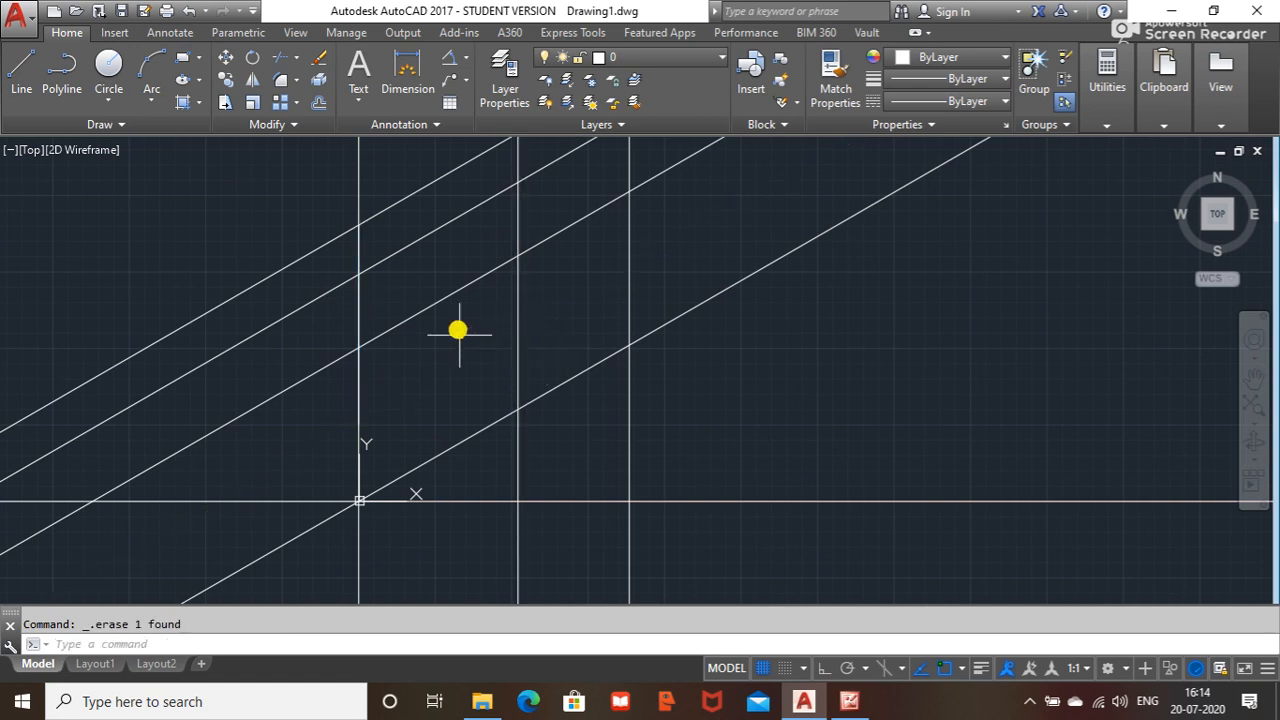
{"action": "left_click", "coordinate": [442, 298]}
{"action": "key", "text": "Delete"}
{"action": "left_click", "coordinate": [429, 237]}
{"action": "key", "text": "Delete"}
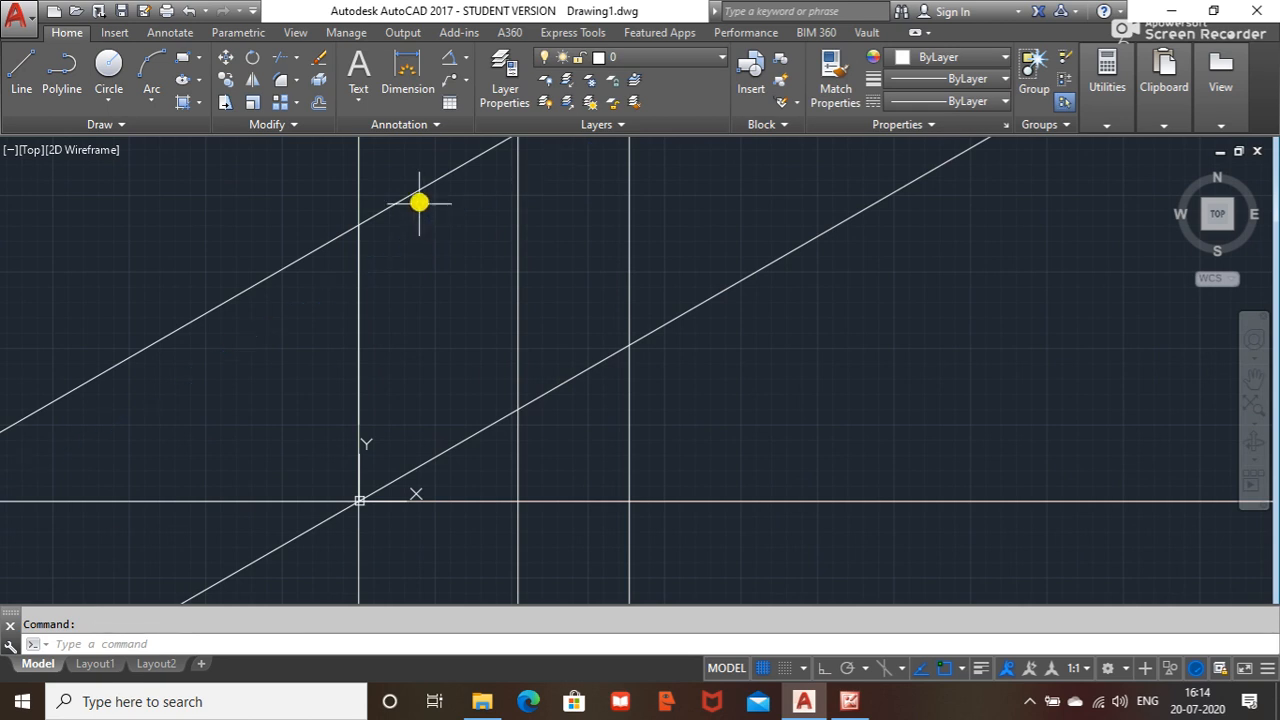
{"action": "left_click", "coordinate": [417, 200]}
{"action": "scroll", "coordinate": [480, 340], "scroll_direction": "down", "scroll_amount": 2}
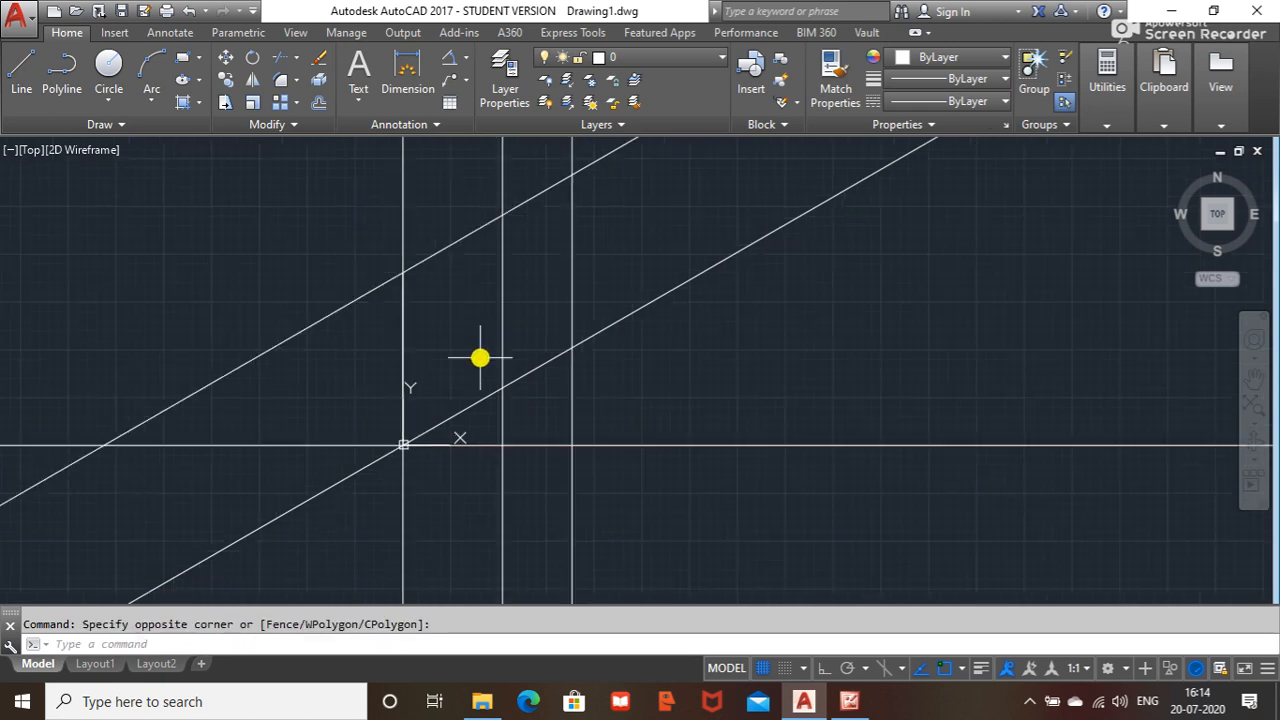
{"action": "key", "text": "Escape"}
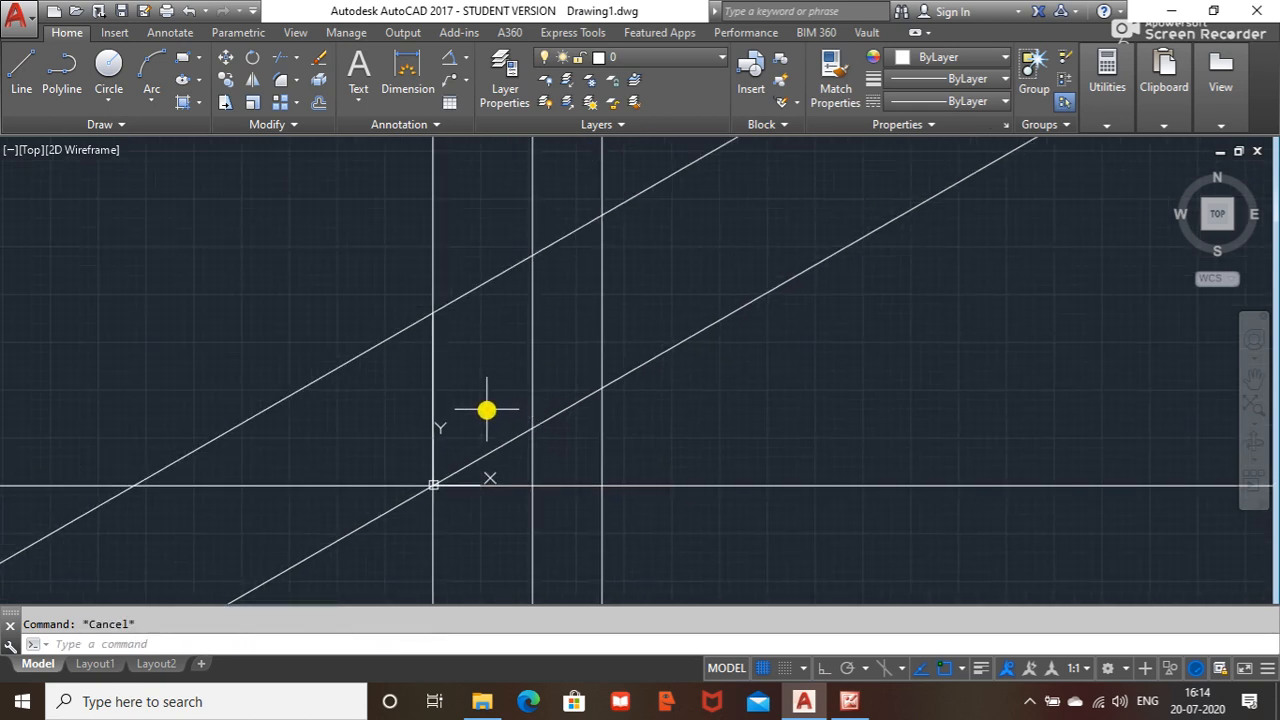
- Trim the three vertical construction lines where they extend above the upper angled line
{"action": "type", "text": "tr"}
{"action": "key", "text": "Return"}
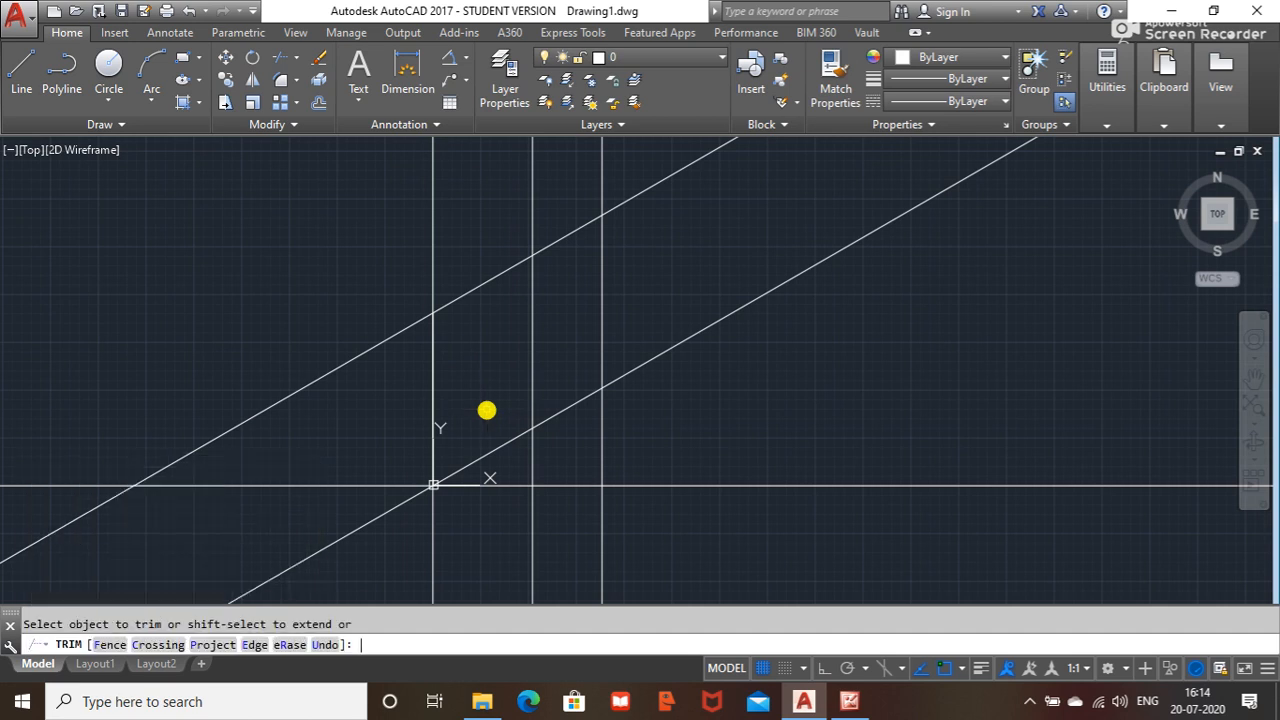
{"action": "left_click", "coordinate": [611, 156]}
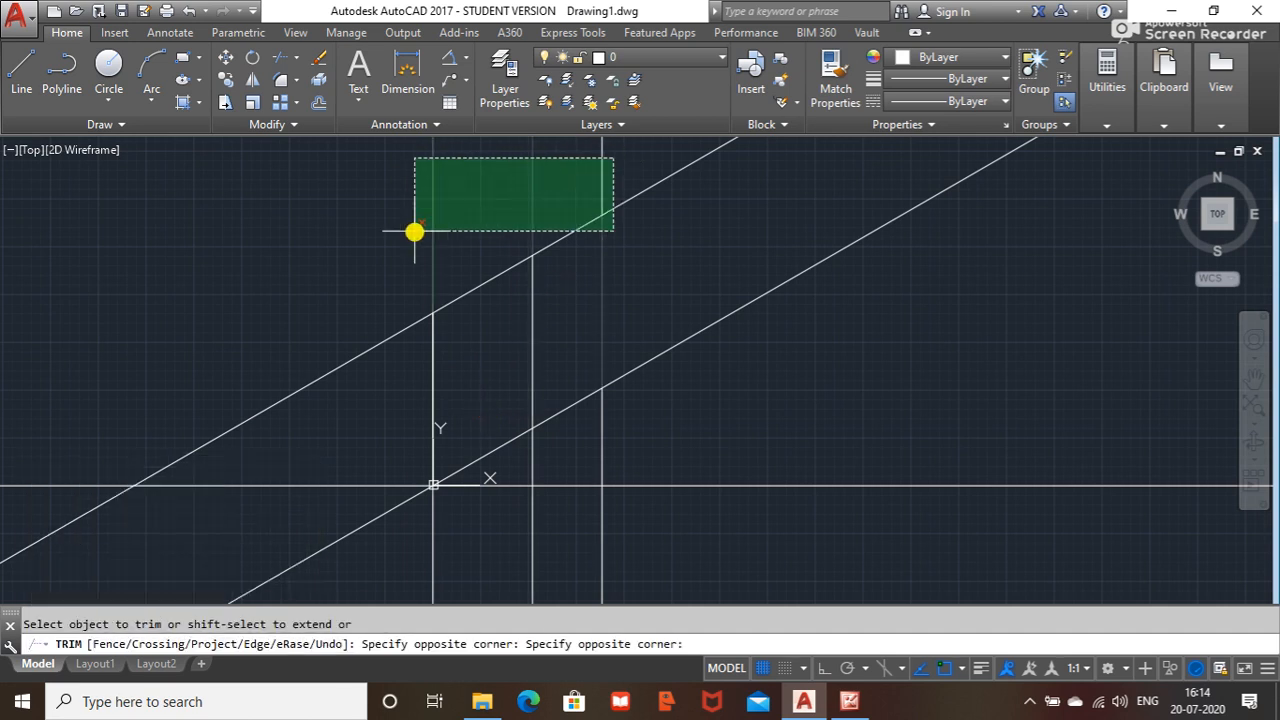
{"action": "left_click", "coordinate": [400, 188]}
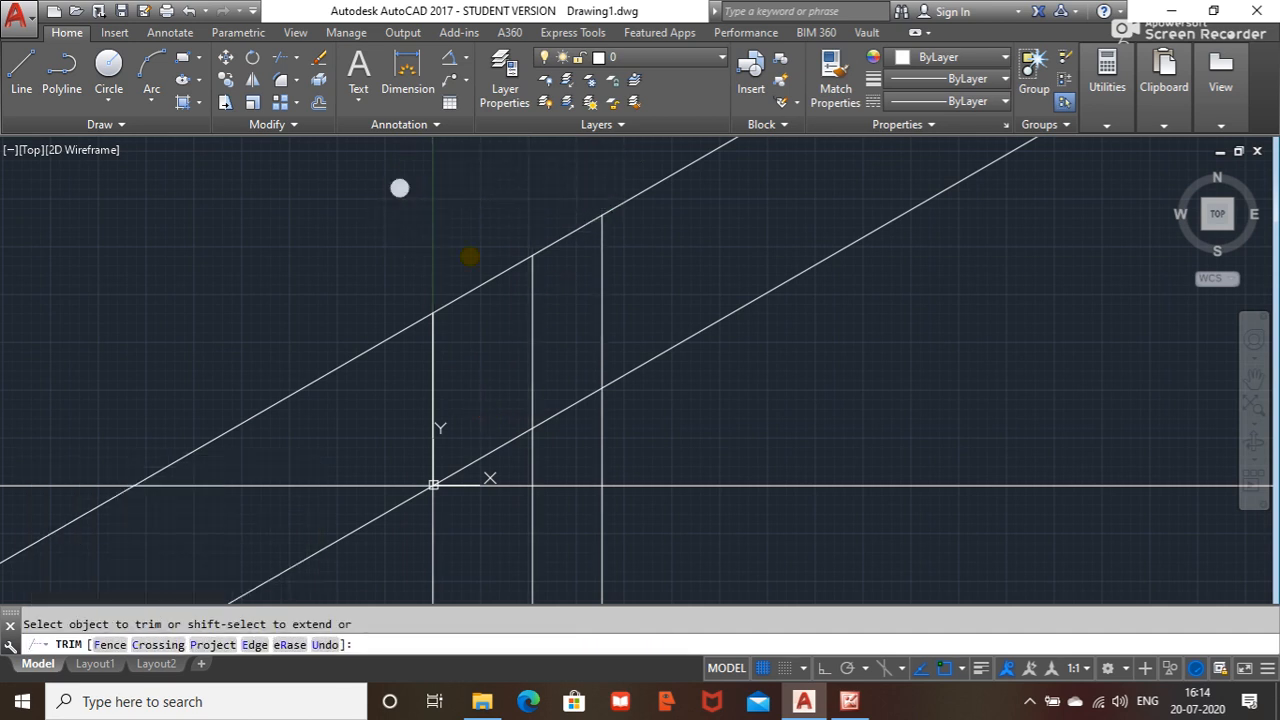
- Trim the lower angled line outside the two right verticals and the excess horizontal and vertical portions around the shape
{"action": "left_click", "coordinate": [653, 177]}
{"action": "left_click", "coordinate": [691, 360]}
{"action": "left_click", "coordinate": [296, 290]}
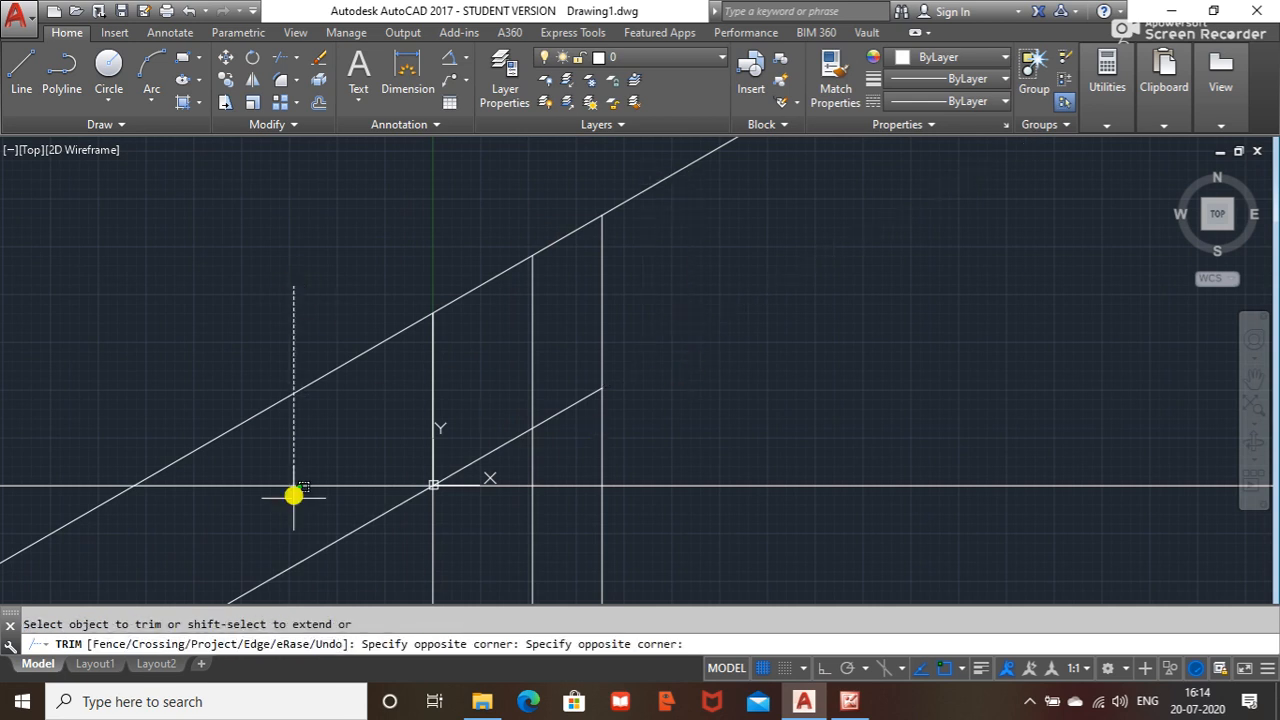
{"action": "left_click", "coordinate": [371, 551]}
{"action": "left_click", "coordinate": [694, 436]}
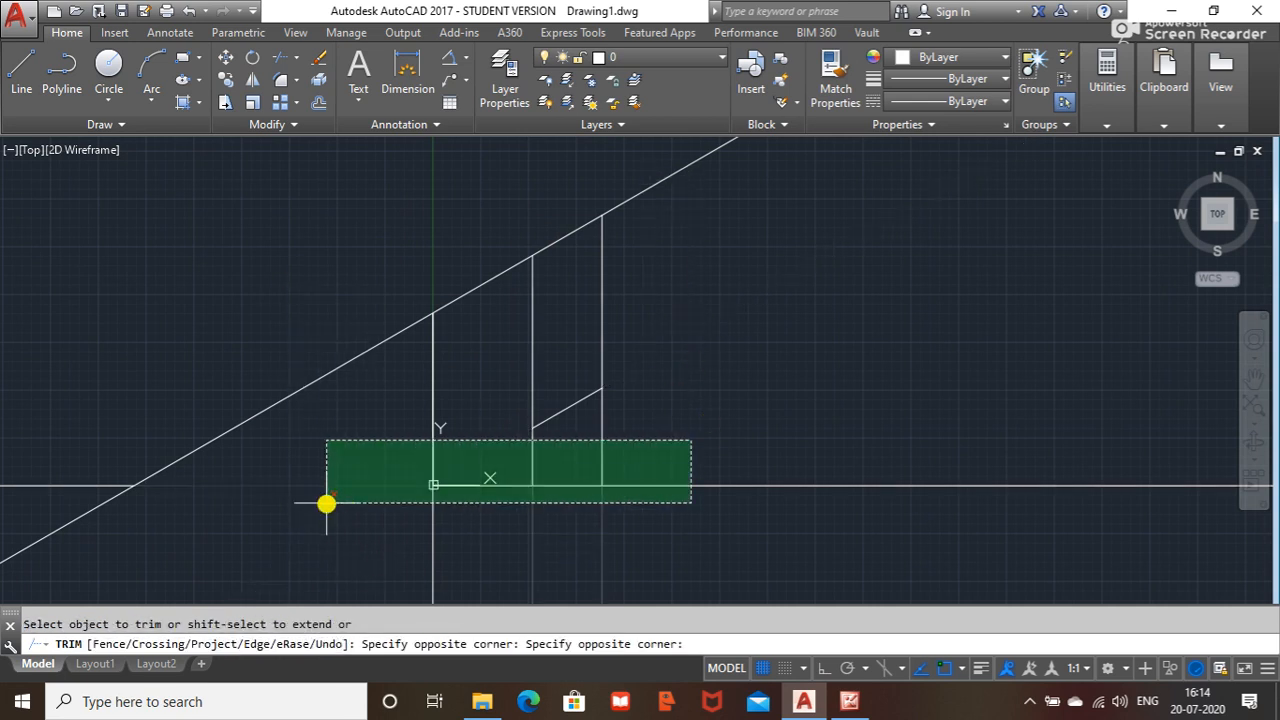
{"action": "left_click", "coordinate": [292, 505]}
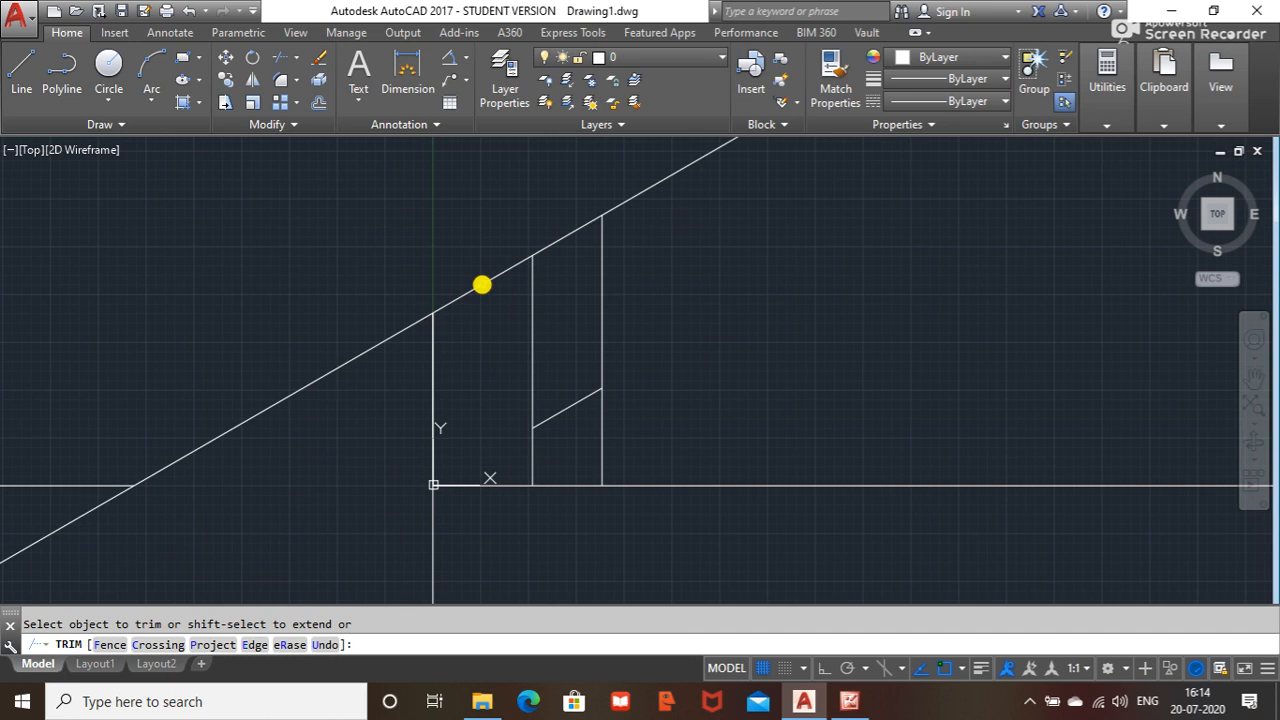
{"action": "left_click", "coordinate": [379, 339]}
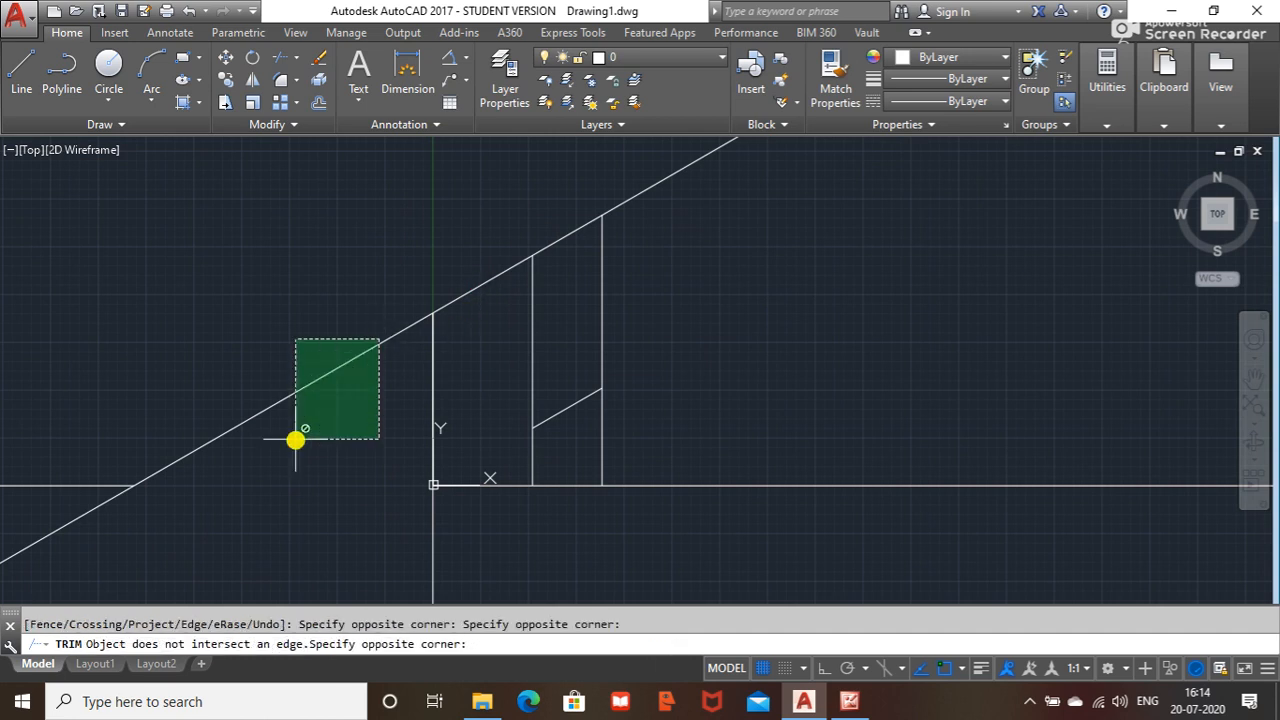
{"action": "key", "text": "Escape"}
- Erase the upper angled line, the leftover left horizontal line and the remaining line pieces around the origin
{"action": "scroll", "coordinate": [397, 414], "scroll_direction": "down", "scroll_amount": 4}
{"action": "left_click", "coordinate": [314, 400]}
{"action": "left_click", "coordinate": [240, 508]}
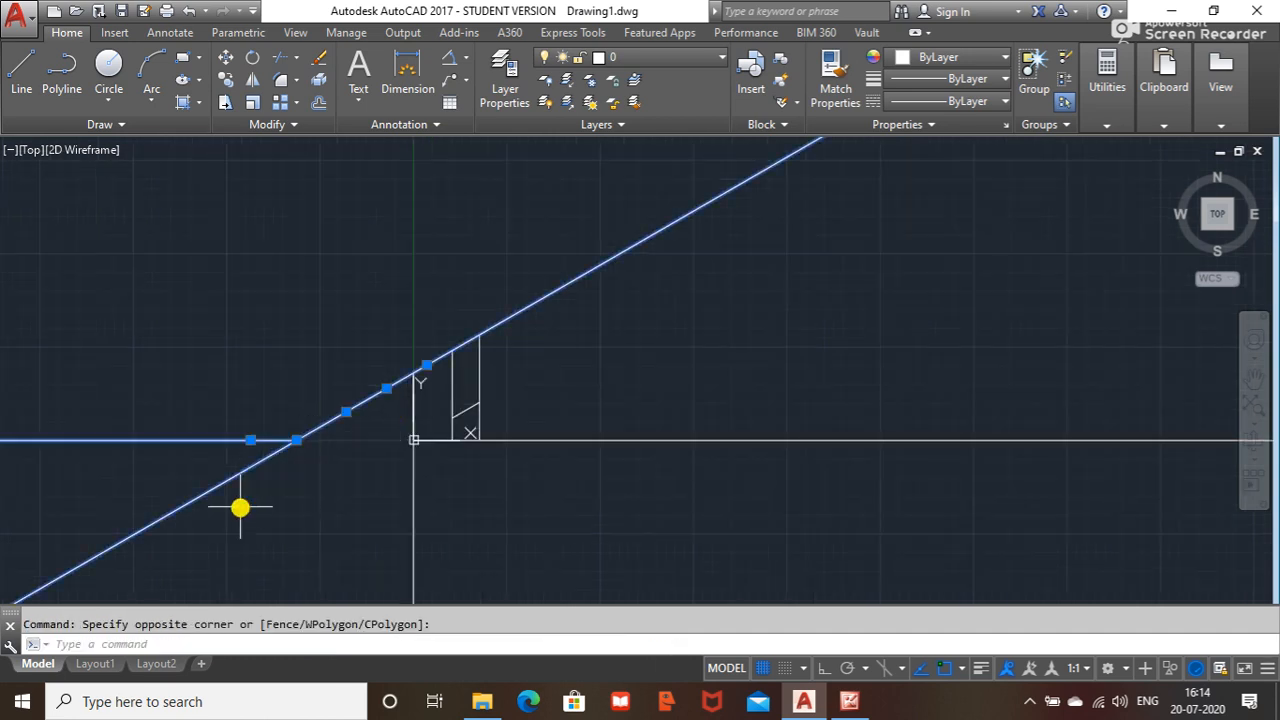
{"action": "key", "text": "Delete"}
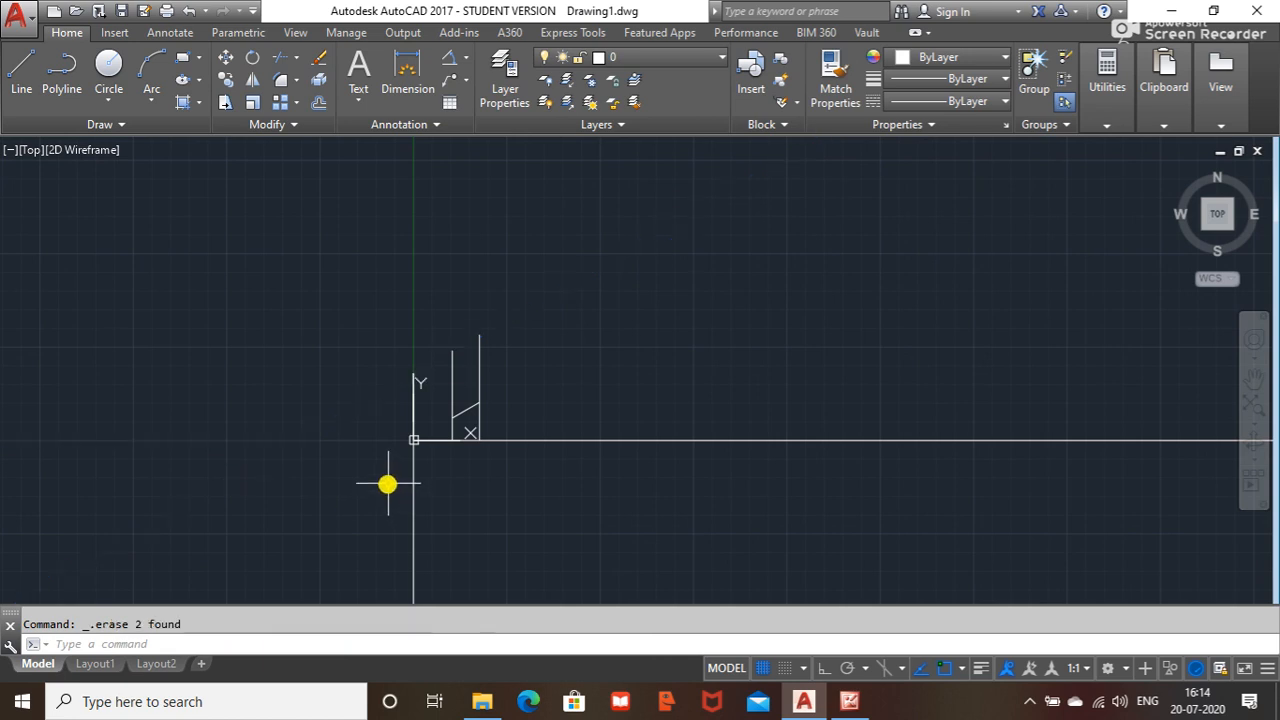
{"action": "left_click", "coordinate": [574, 344]}
{"action": "left_click", "coordinate": [398, 496]}
{"action": "key", "text": "Delete"}
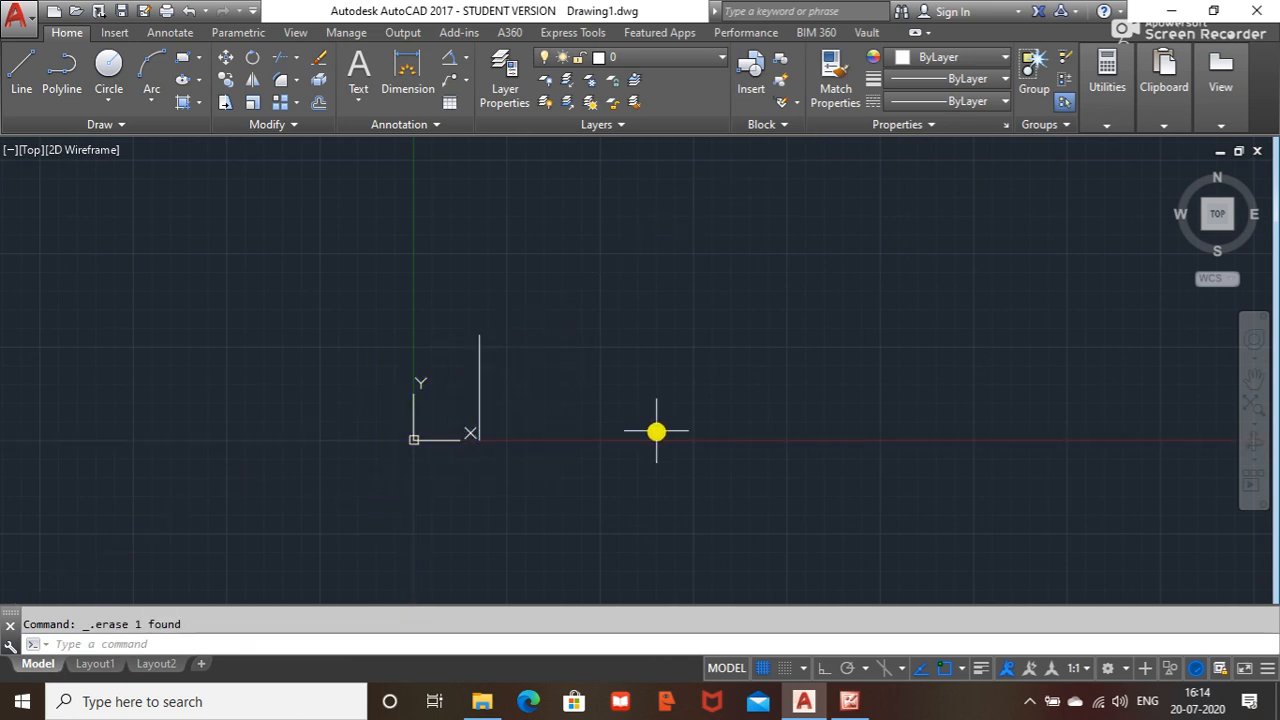
- Try to clear the last vertical line right of the origin by erasing it with crossing selections
{"action": "left_click", "coordinate": [509, 397]}
{"action": "left_click", "coordinate": [422, 421]}
{"action": "key", "text": "Delete"}
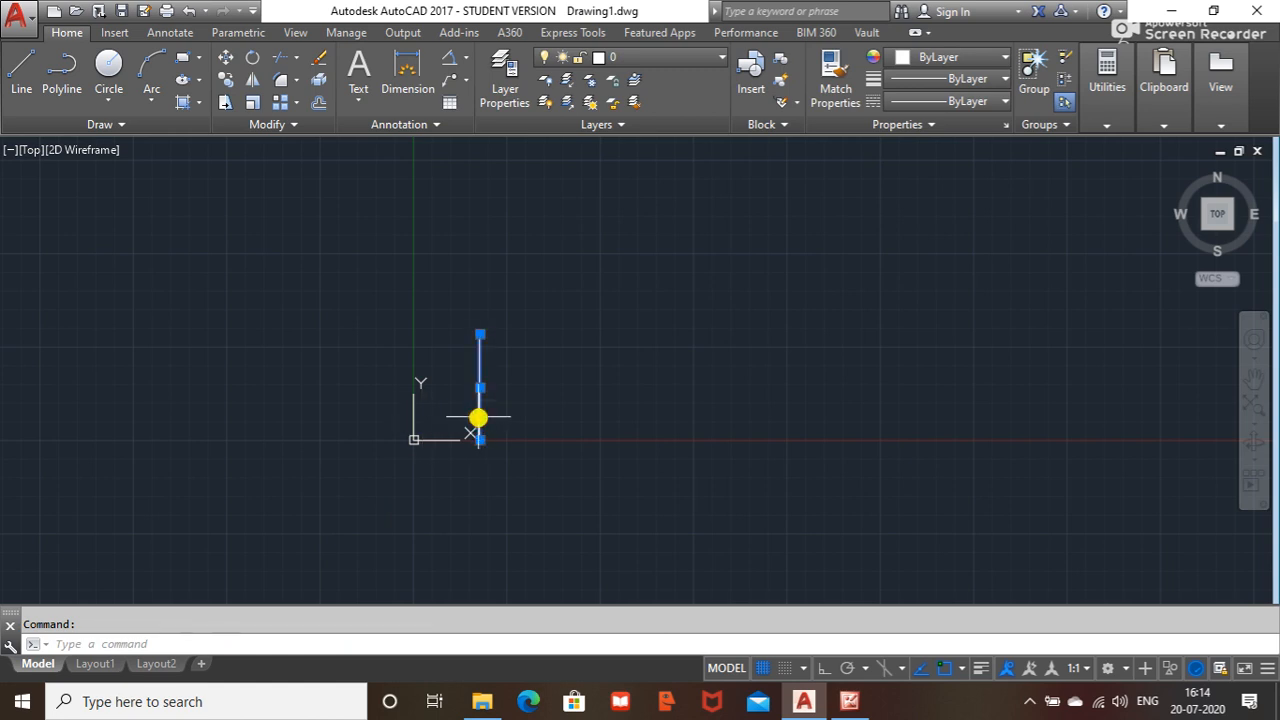
{"action": "scroll", "coordinate": [541, 383], "scroll_direction": "up", "scroll_amount": 4}
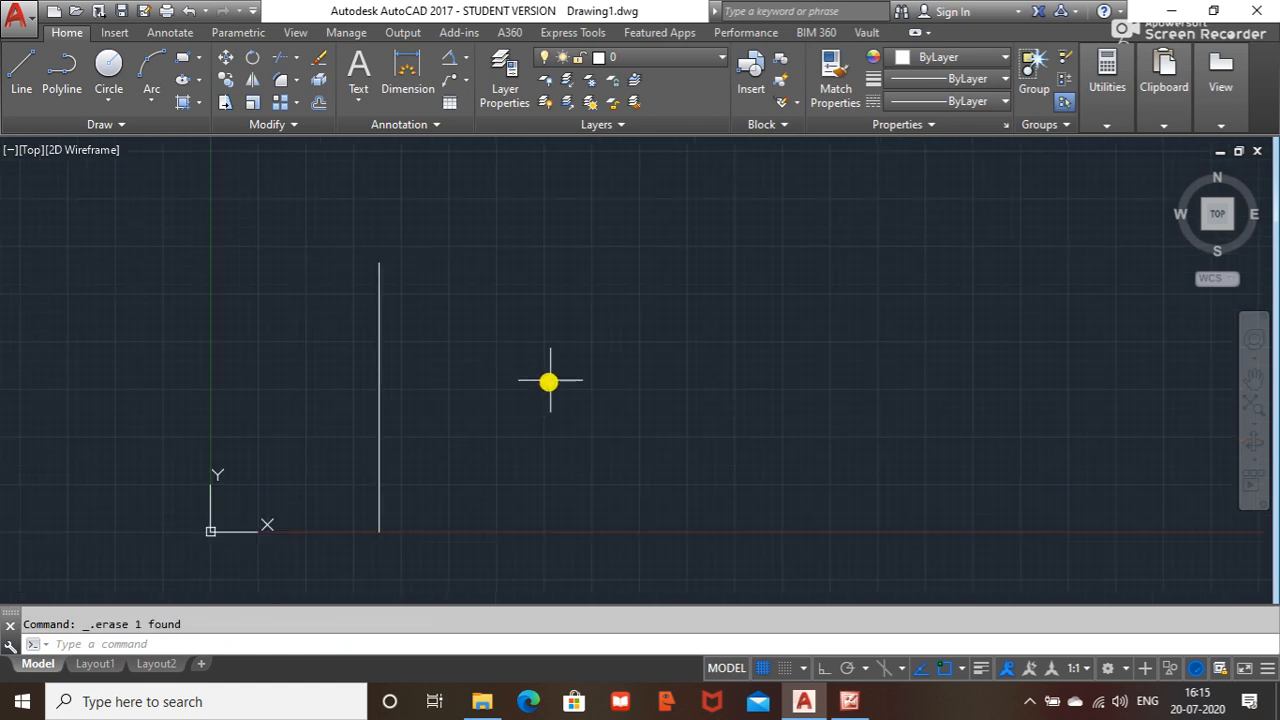
{"action": "scroll", "coordinate": [549, 380], "scroll_direction": "down", "scroll_amount": 2}
{"action": "left_click", "coordinate": [570, 261]}
{"action": "left_click", "coordinate": [336, 544]}
{"action": "key", "text": "Escape"}
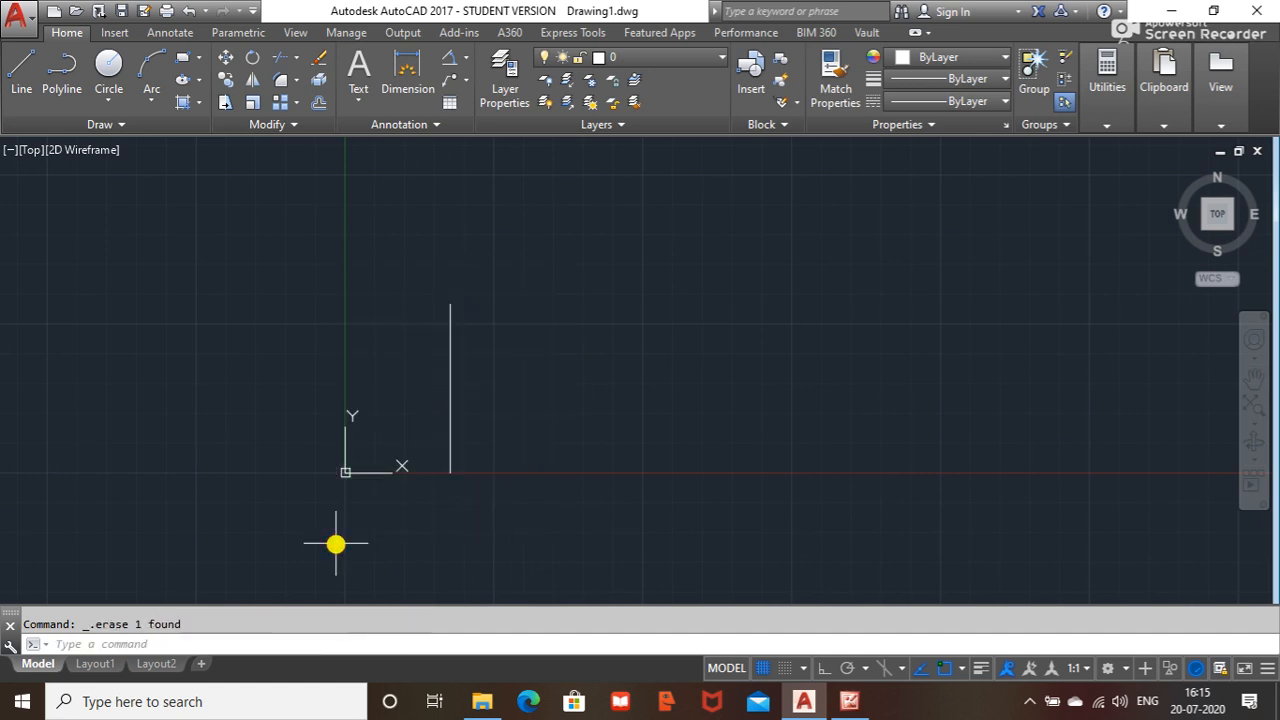
- Zoom to the drawing extents and try to erase the remaining vertical line
{"action": "key", "text": "Escape"}
{"action": "type", "text": "z"}
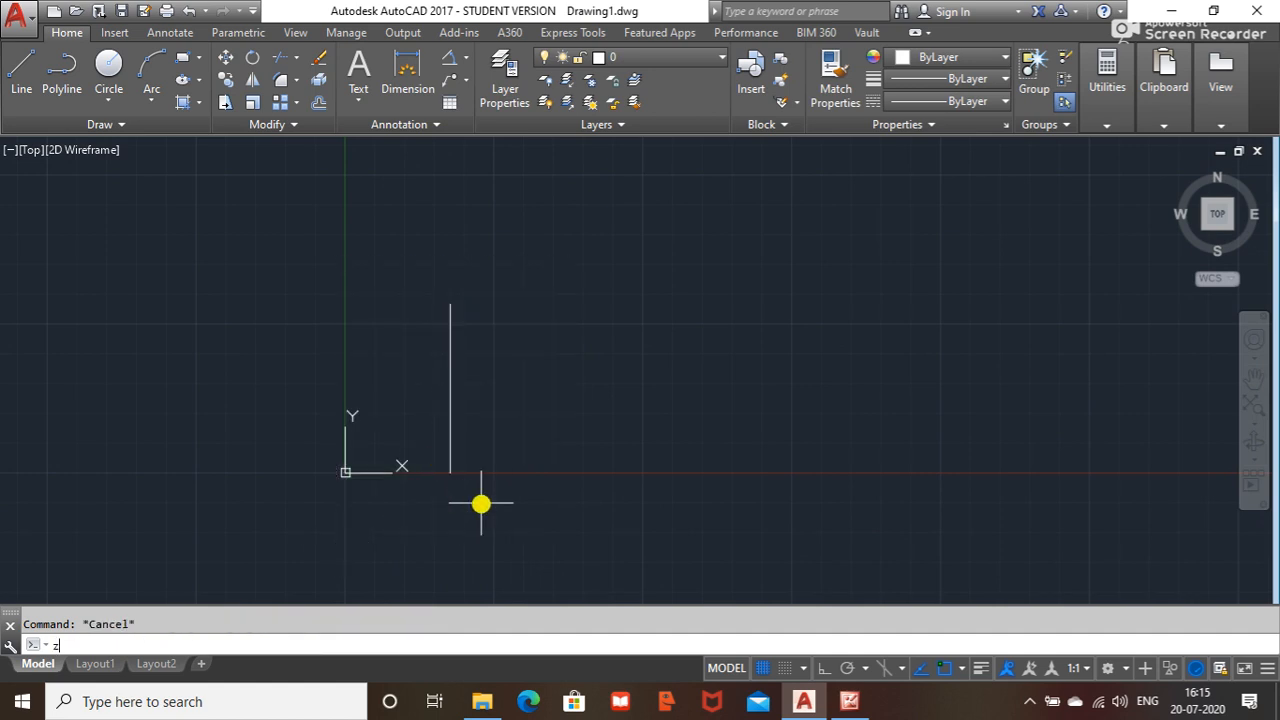
{"action": "key", "text": "Return"}
{"action": "type", "text": "e"}
{"action": "key", "text": "Return"}
{"action": "left_click", "coordinate": [636, 422]}
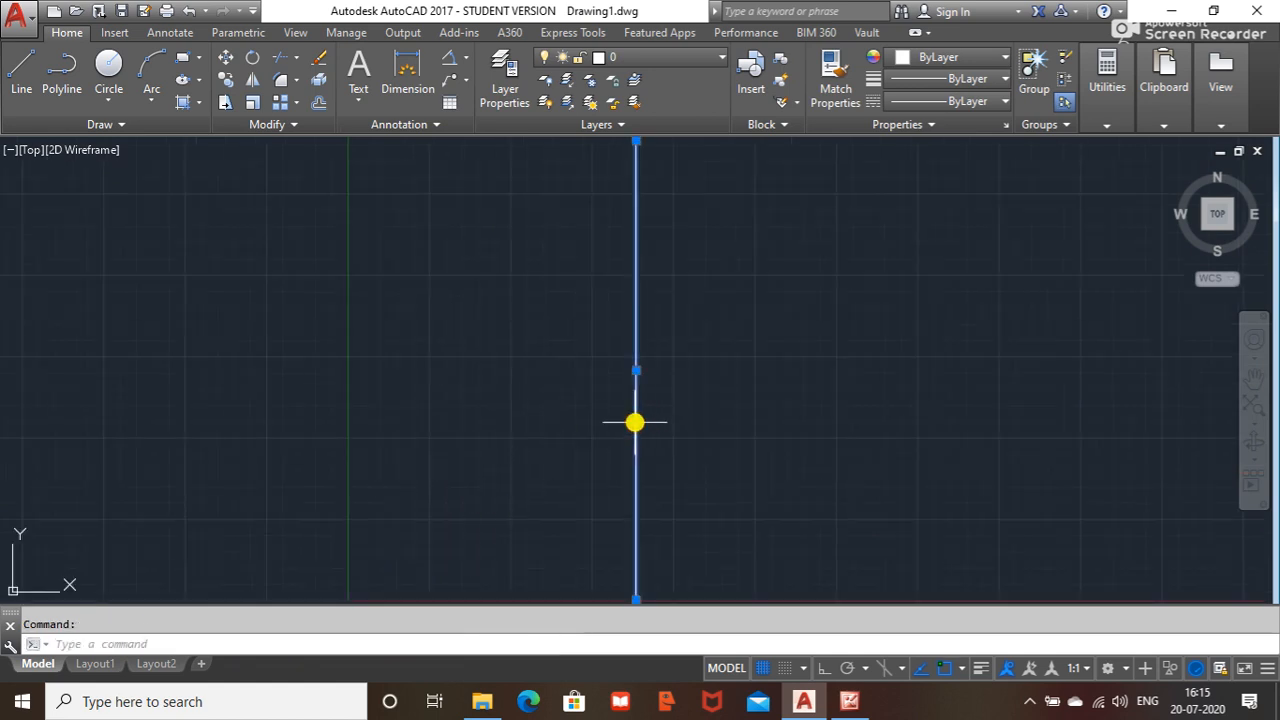
{"action": "key", "text": "Delete"}
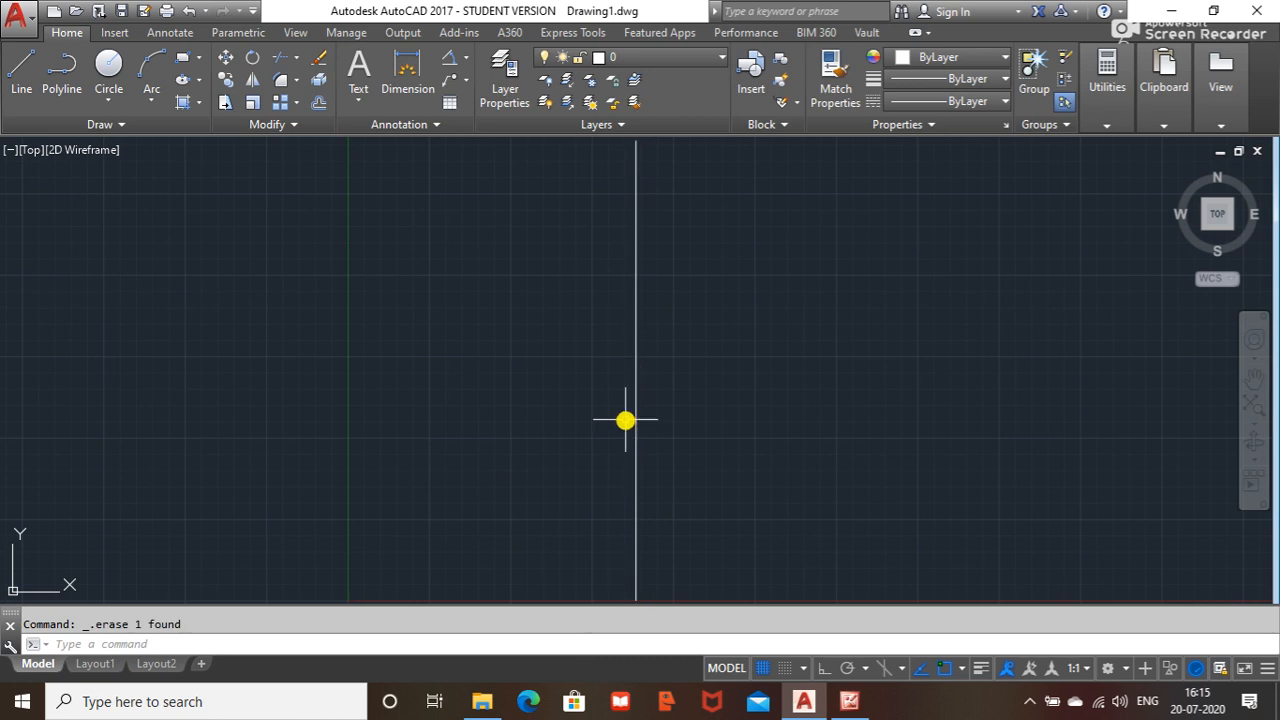
- Try to clear the leftover vertical line by erasing all objects, and zoom to the extents to check
{"action": "scroll", "coordinate": [625, 422], "scroll_direction": "down", "scroll_amount": 4}
{"action": "left_click", "coordinate": [631, 370]}
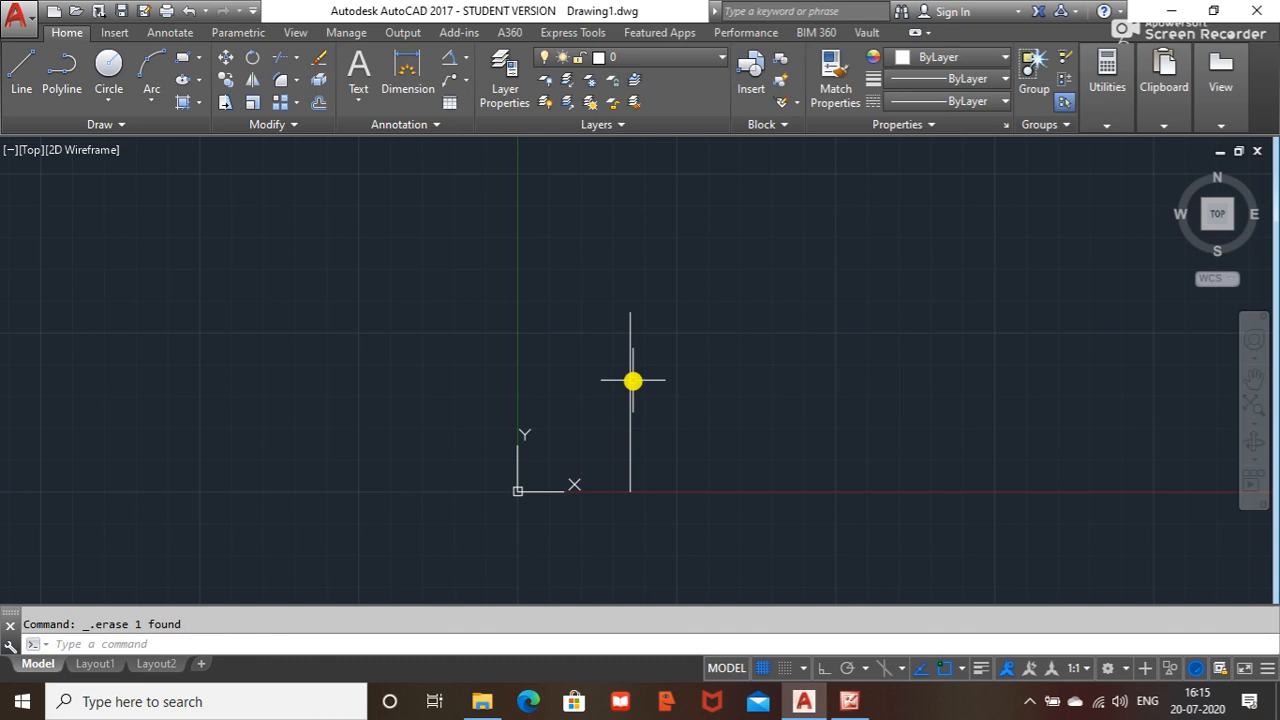
{"action": "key", "text": "ctrl+a"}
{"action": "key", "text": "Delete"}
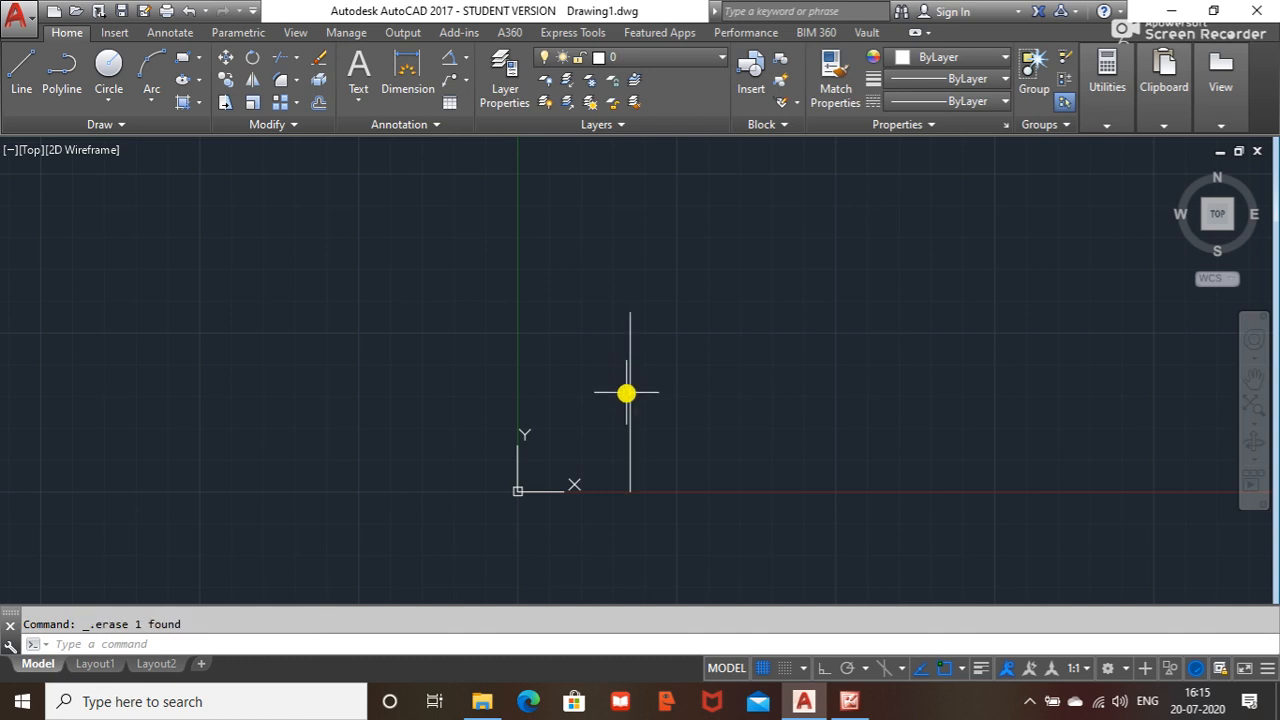
{"action": "type", "text": "z"}
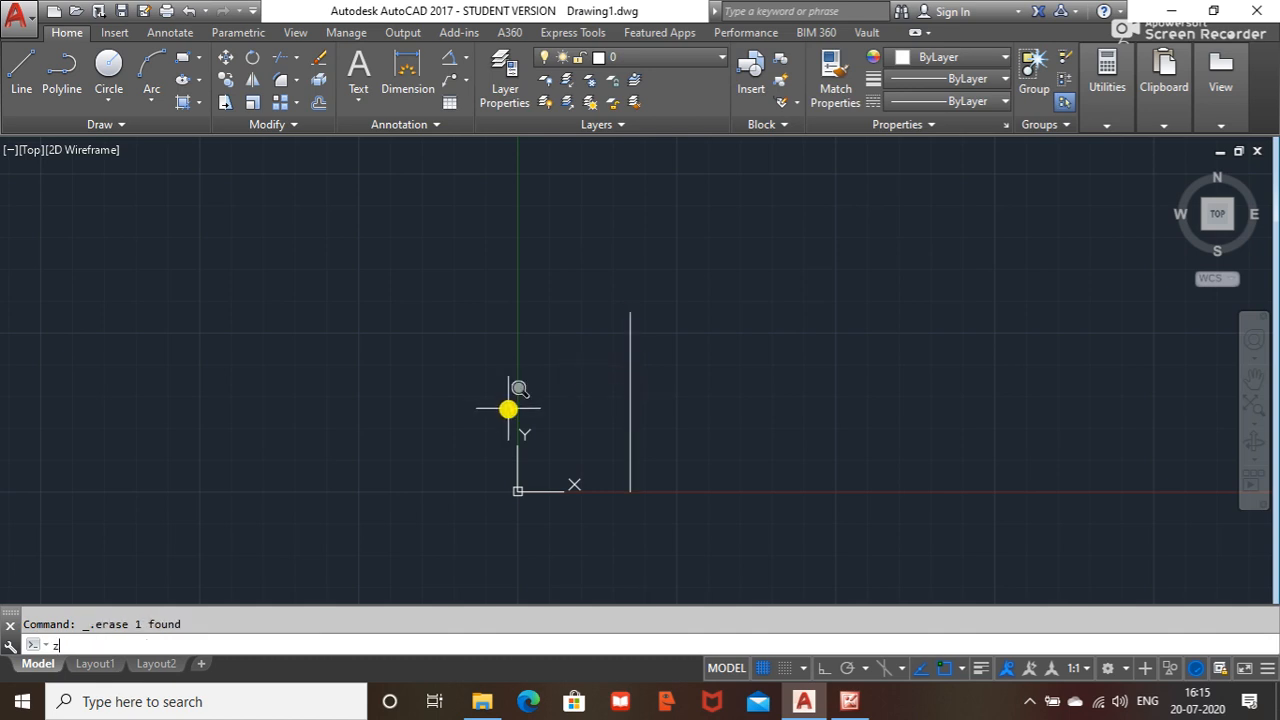
{"action": "key", "text": "Return"}
{"action": "type", "text": "e"}
{"action": "key", "text": "Return"}
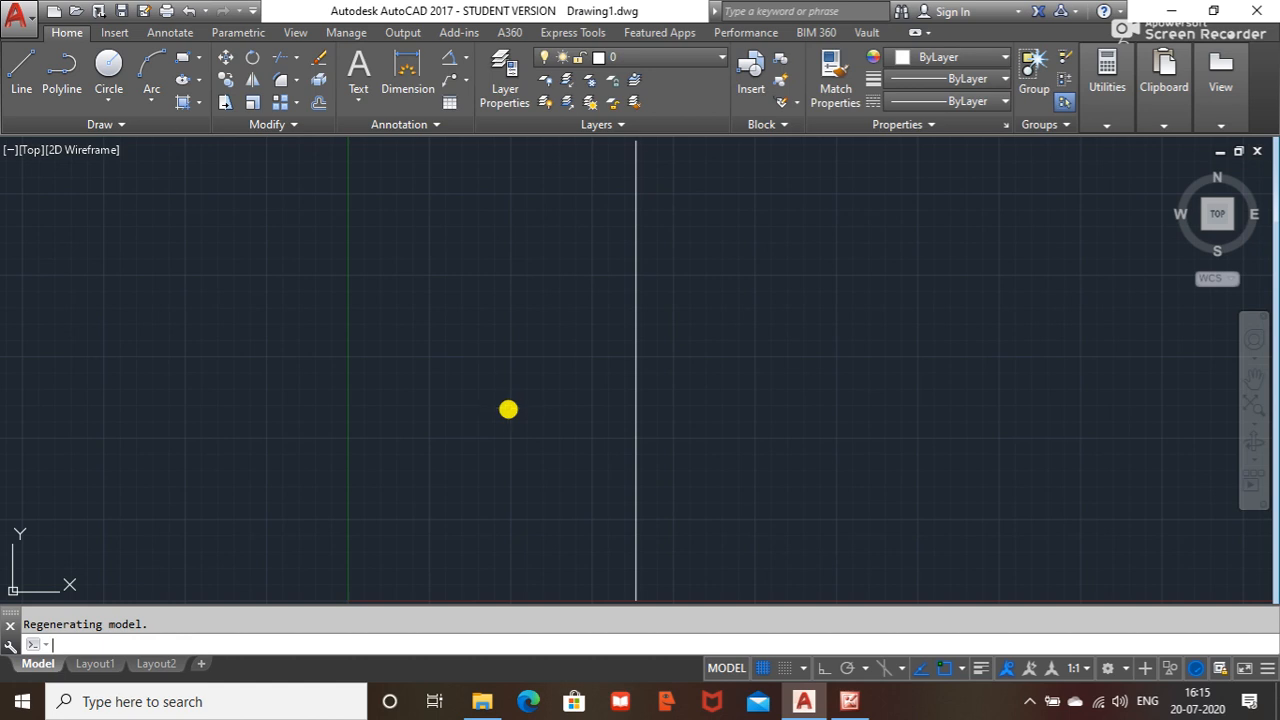
- Undo the recent erasures and trims back through the creation of the construction lines
{"action": "key", "text": "ctrl+z"}
{"action": "key", "text": "ctrl+z"}
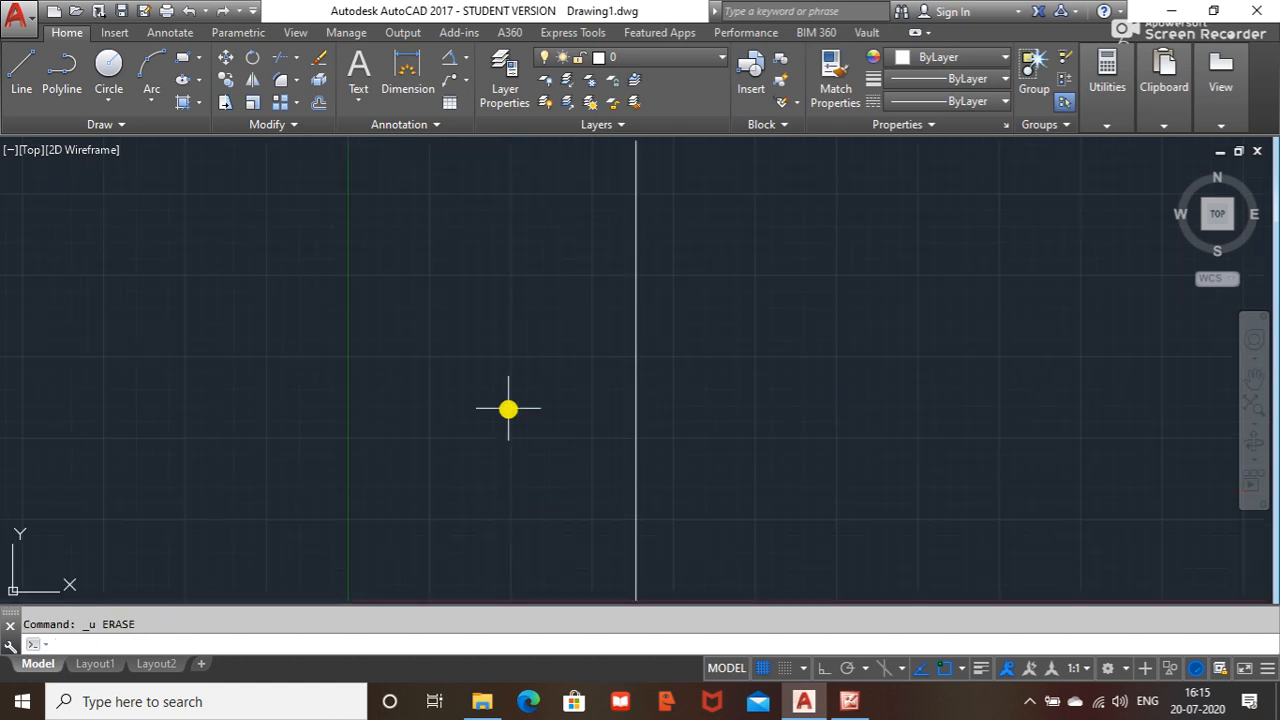
{"action": "key", "text": "ctrl+z"}
{"action": "key", "text": "ctrl+z"}
{"action": "key", "text": "ctrl+z"}
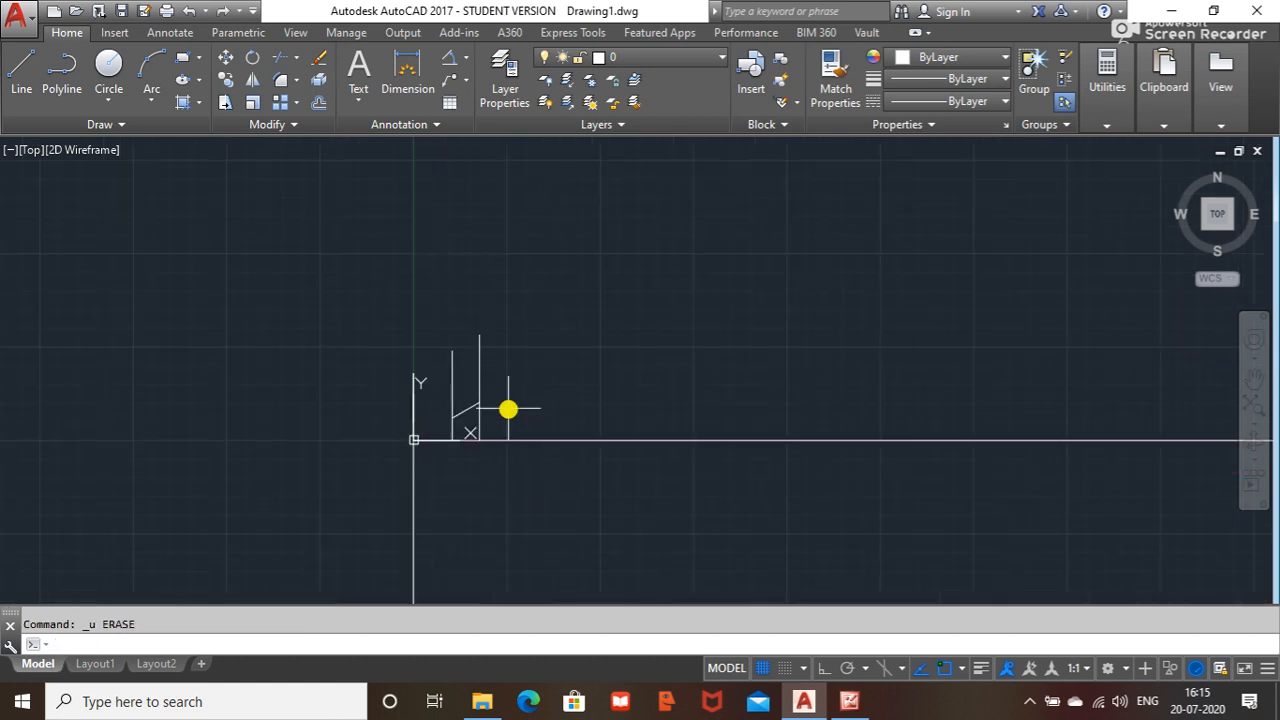
{"action": "key", "text": "ctrl+z"}
{"action": "key", "text": "ctrl+z"}
{"action": "key", "text": "ctrl+z"}
{"action": "key", "text": "ctrl+z"}
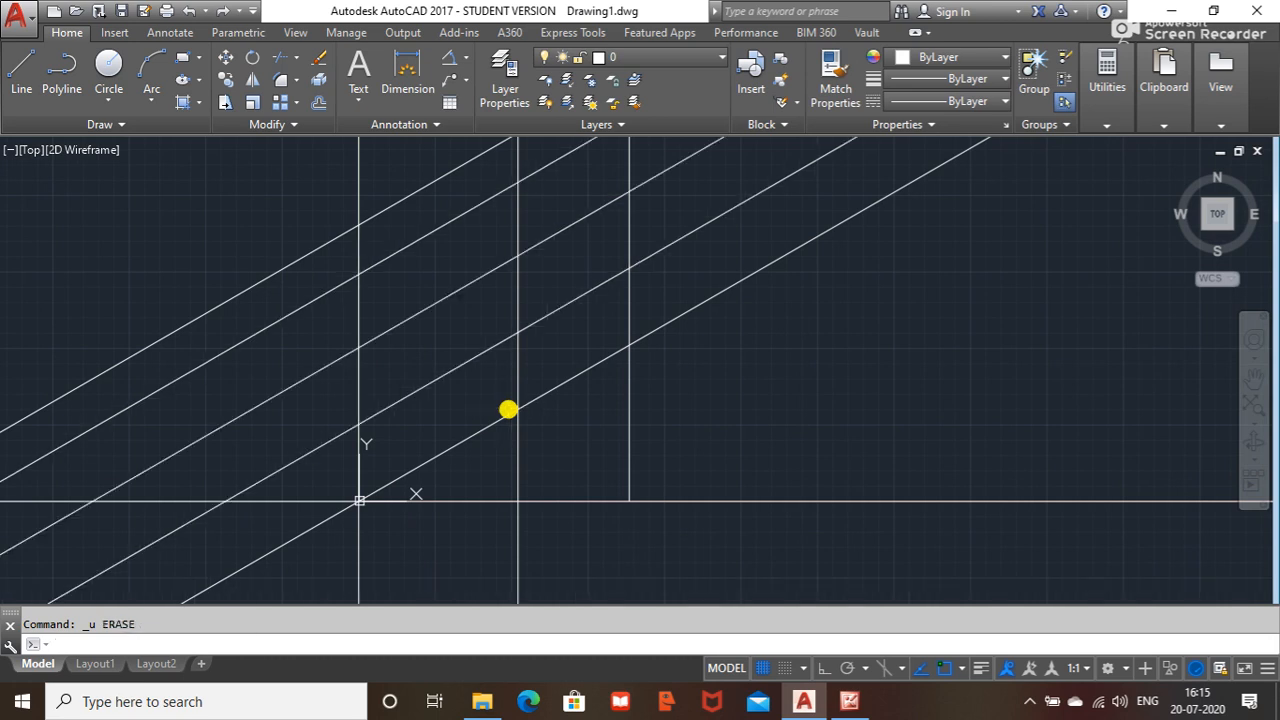
{"action": "key", "text": "ctrl+z"}
{"action": "key", "text": "ctrl+z"}
{"action": "key", "text": "ctrl+z"}
{"action": "key", "text": "ctrl+z"}
{"action": "key", "text": "ctrl+z"}
{"action": "key", "text": "ctrl+z"}
{"action": "key", "text": "ctrl+z"}
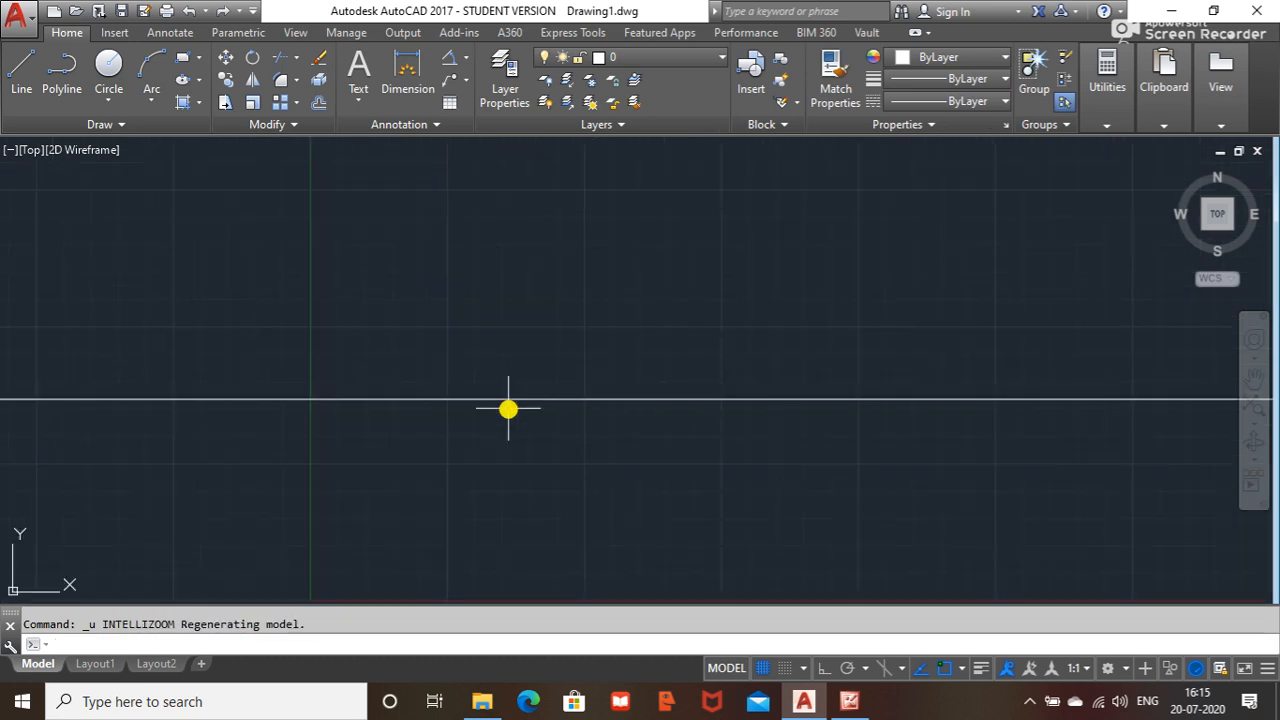
- Zoom to show the whole drawing, try to erase the vertical line, and undo the erasure and zoom
{"action": "type", "text": "z"}
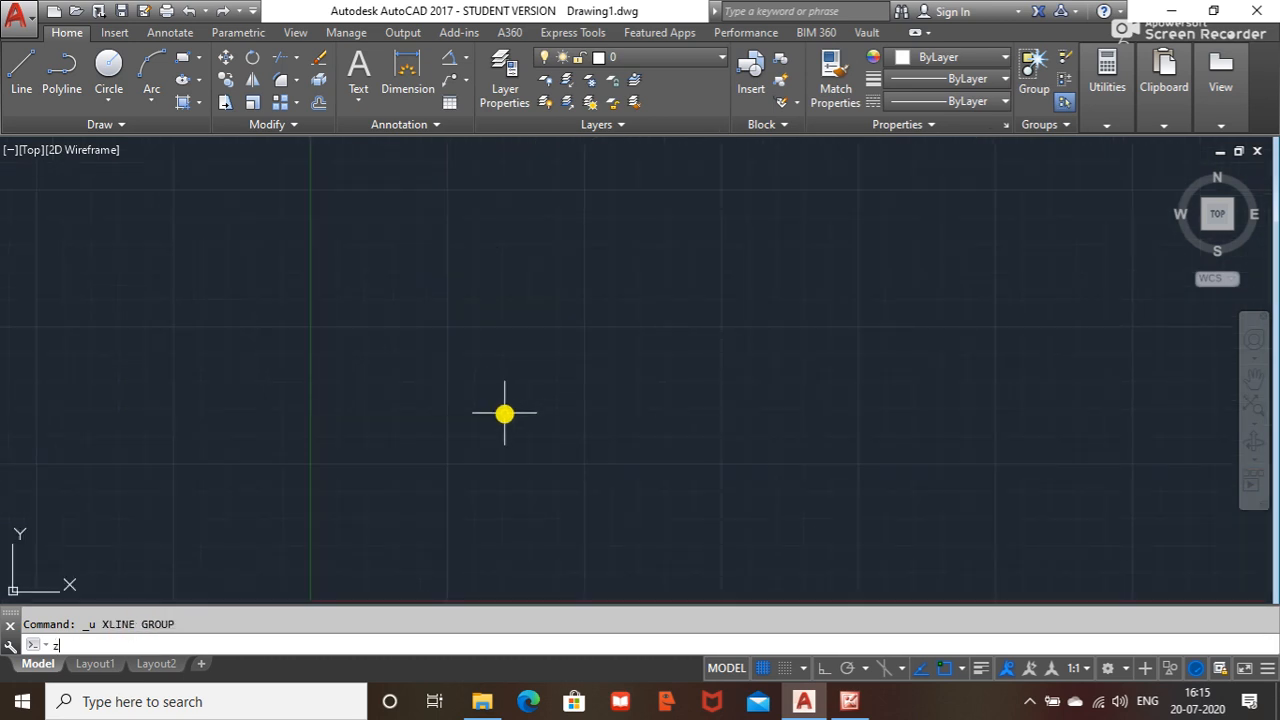
{"action": "key", "text": "Return"}
{"action": "type", "text": "a"}
{"action": "key", "text": "Return"}
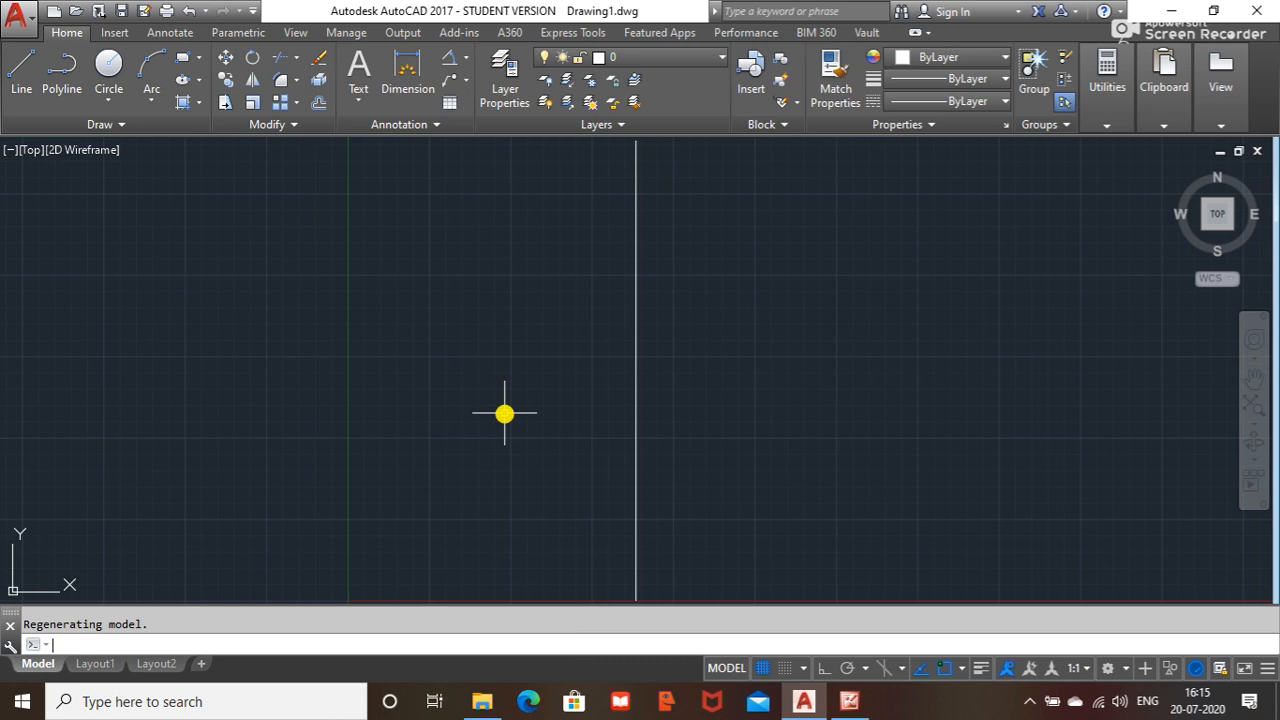
{"action": "left_click", "coordinate": [636, 447]}
{"action": "key", "text": "Delete"}
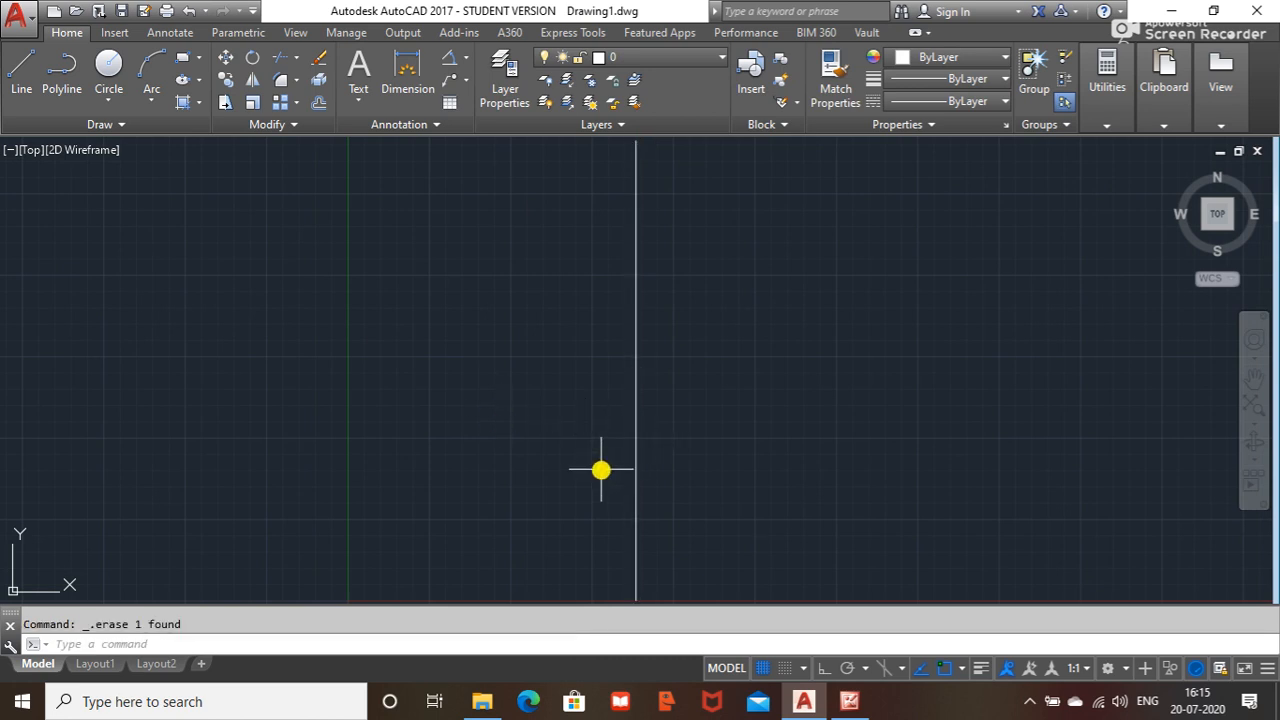
{"action": "key", "text": "ctrl+z"}
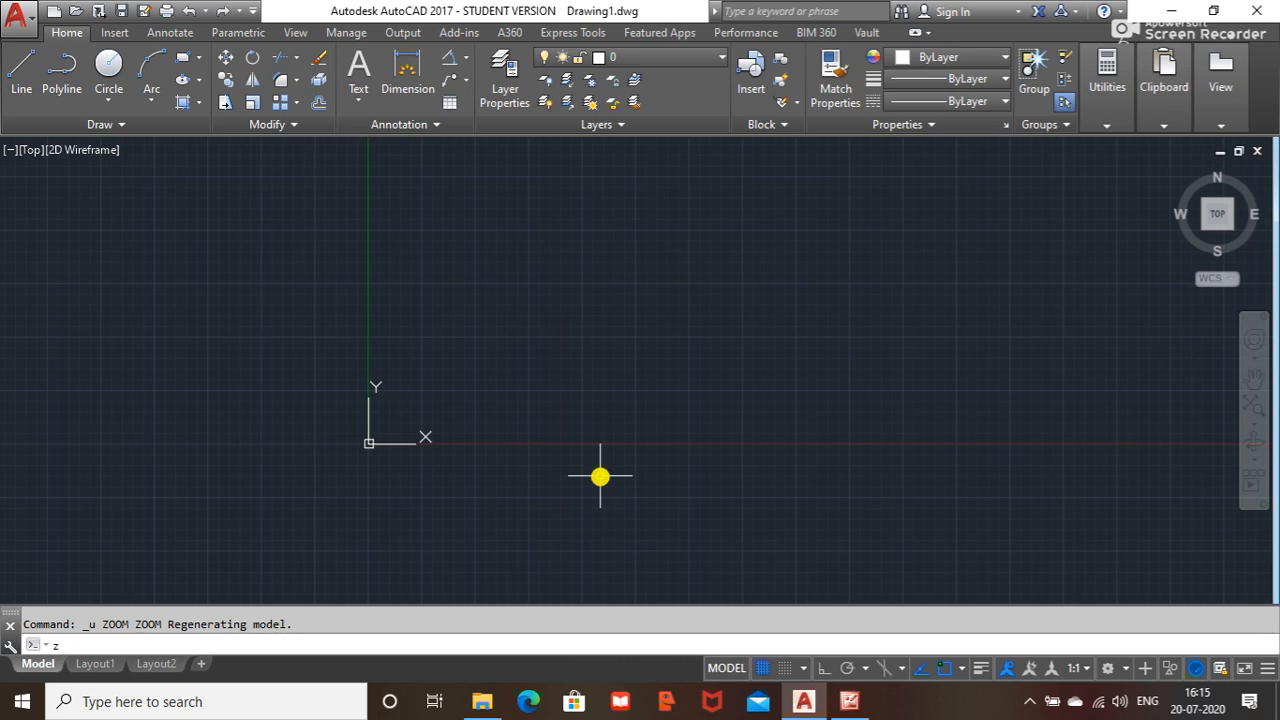
- Zoom to the drawing extents and erase the vertical line with a crossing selection
{"action": "key", "text": "Return"}
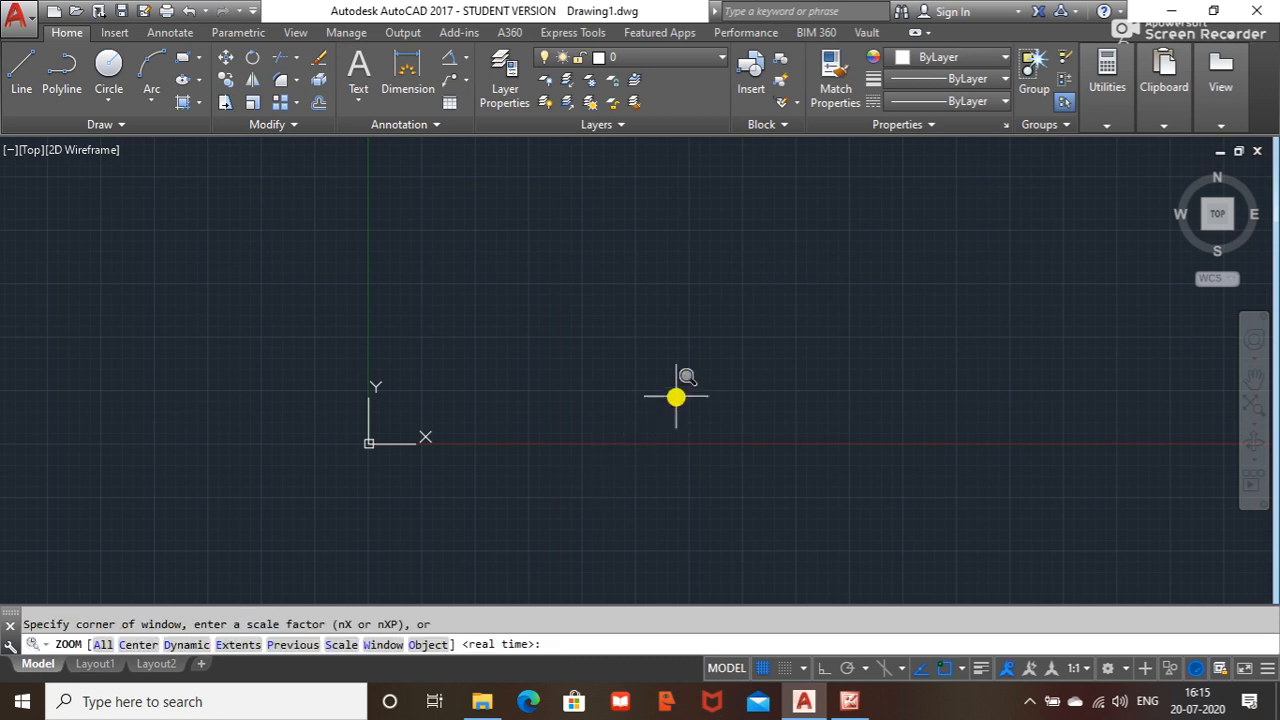
{"action": "key", "text": "Escape"}
{"action": "type", "text": "z"}
{"action": "key", "text": "Return"}
{"action": "type", "text": "e"}
{"action": "key", "text": "Return"}
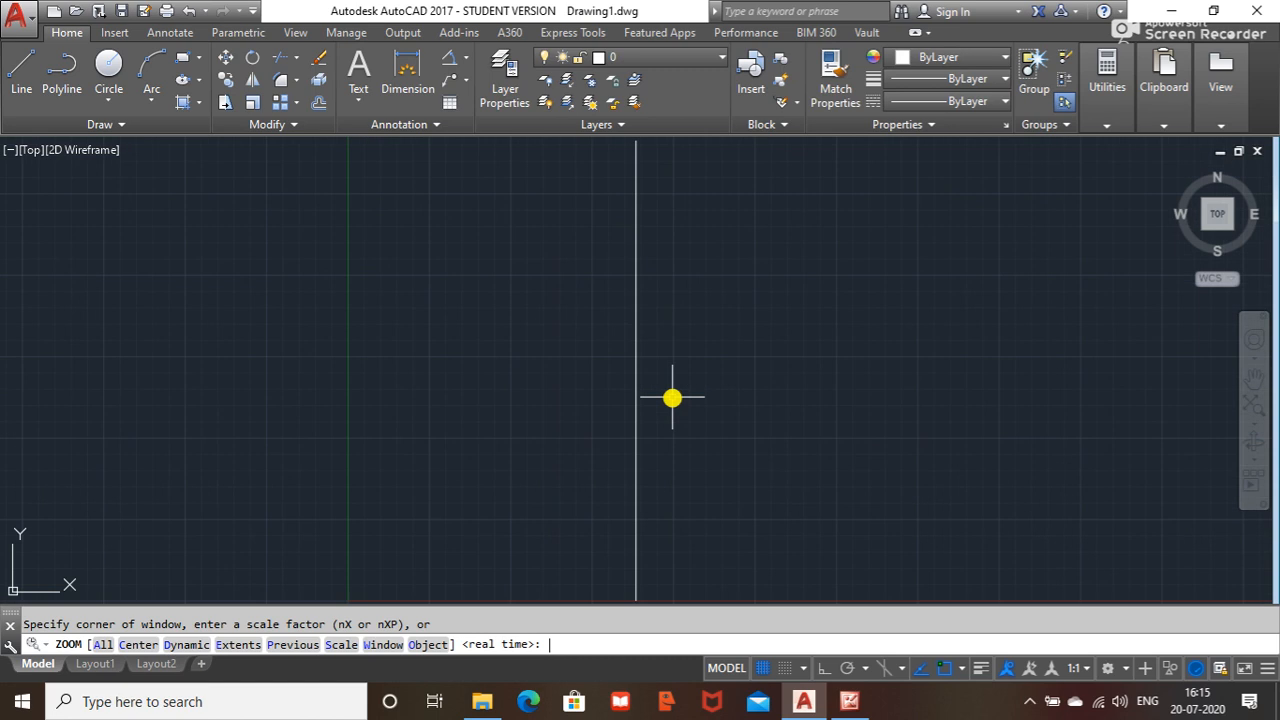
{"action": "left_click", "coordinate": [683, 387]}
{"action": "left_click", "coordinate": [486, 471]}
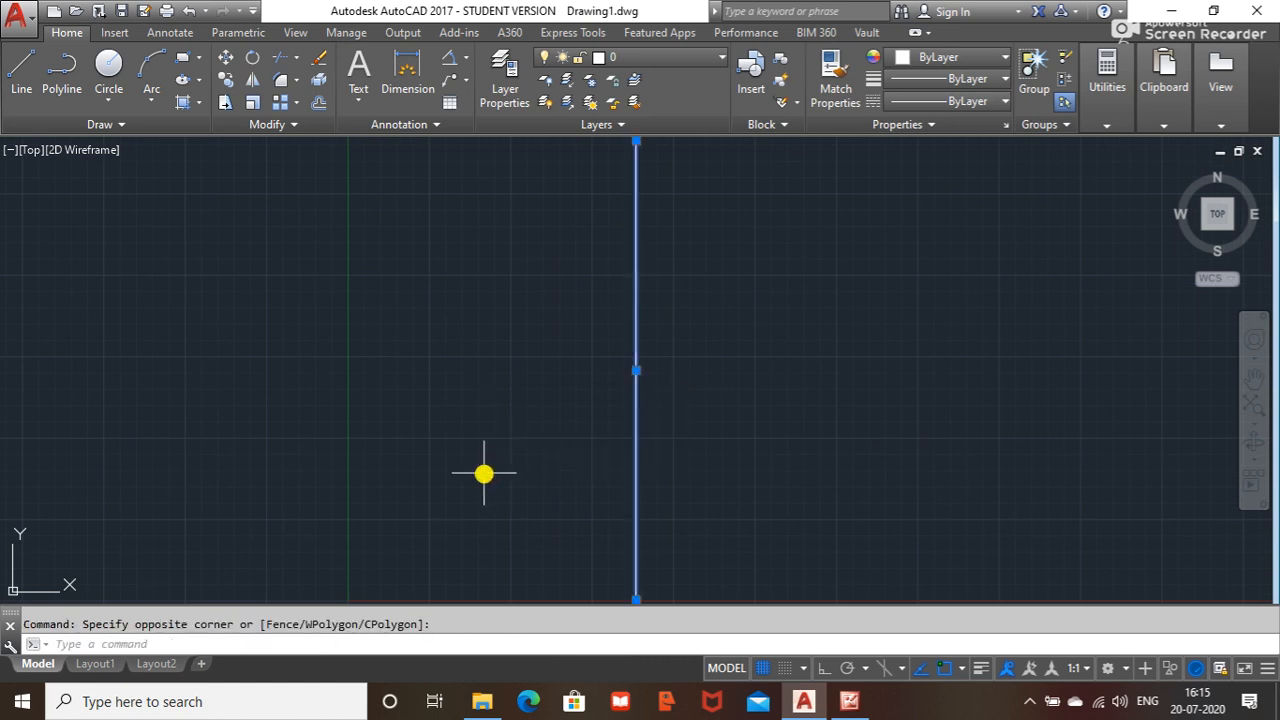
{"action": "key", "text": "Delete"}
- Erase the remaining short vertical line near the origin using a crossing selection and a select-all
{"action": "scroll", "coordinate": [490, 500], "scroll_direction": "down", "scroll_amount": 5}
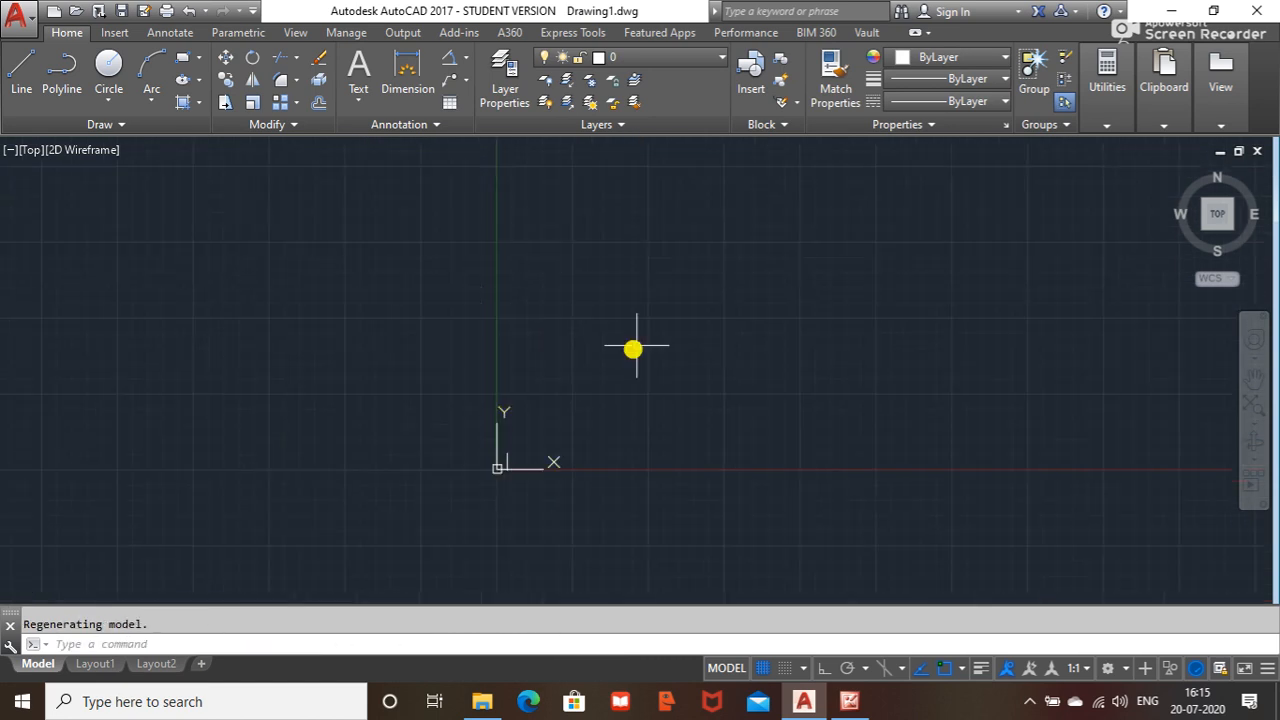
{"action": "left_click", "coordinate": [637, 341]}
{"action": "left_click", "coordinate": [359, 524]}
{"action": "key", "text": "Delete"}
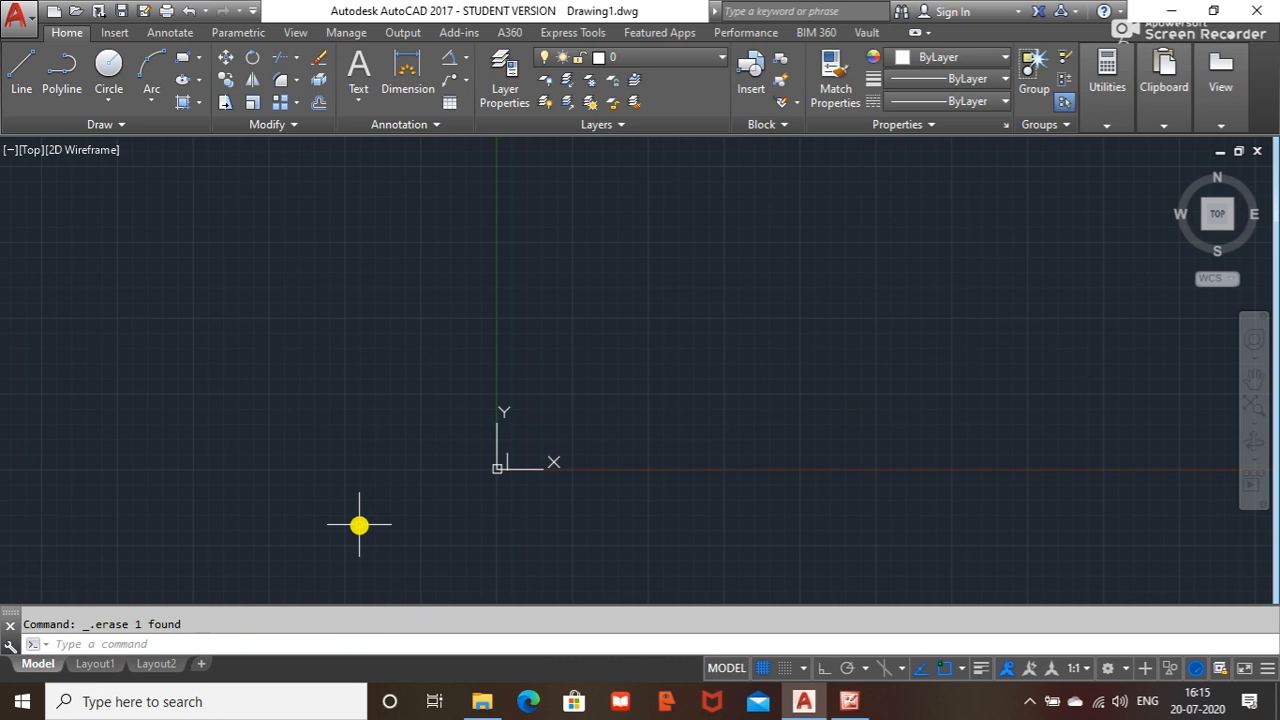
{"action": "key", "text": "ctrl+a"}
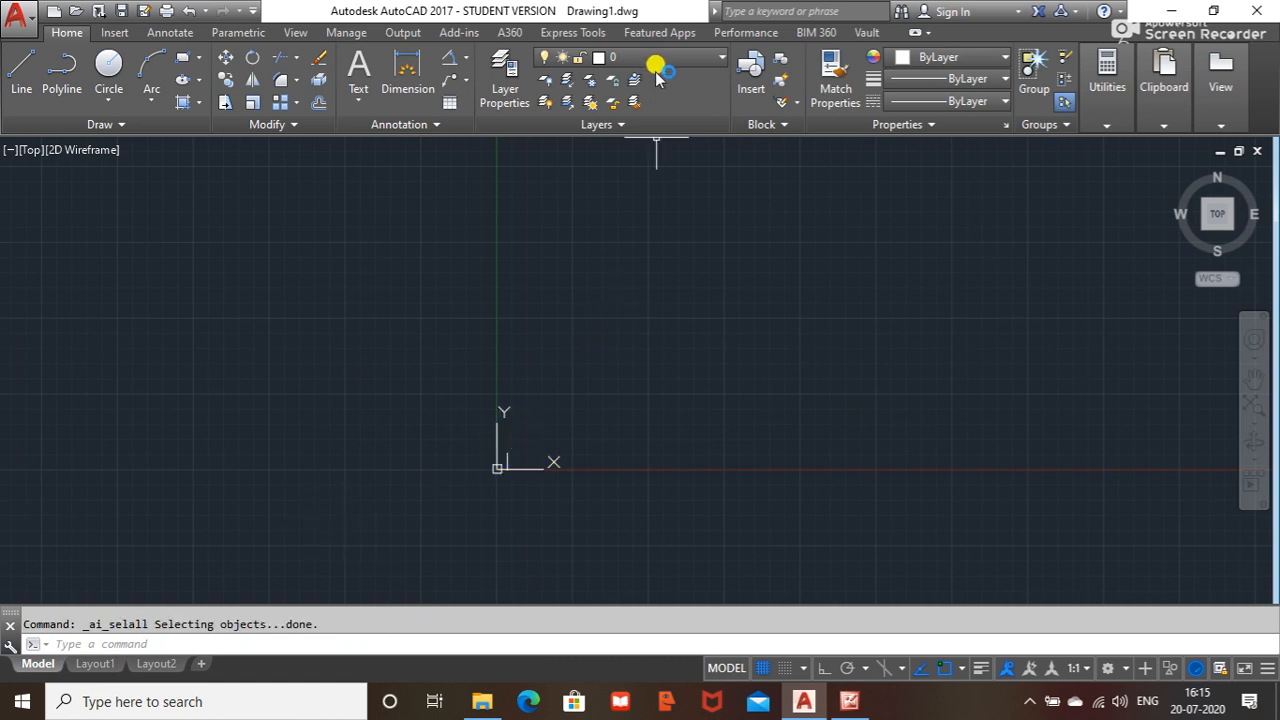
{"action": "key", "text": "Delete"}
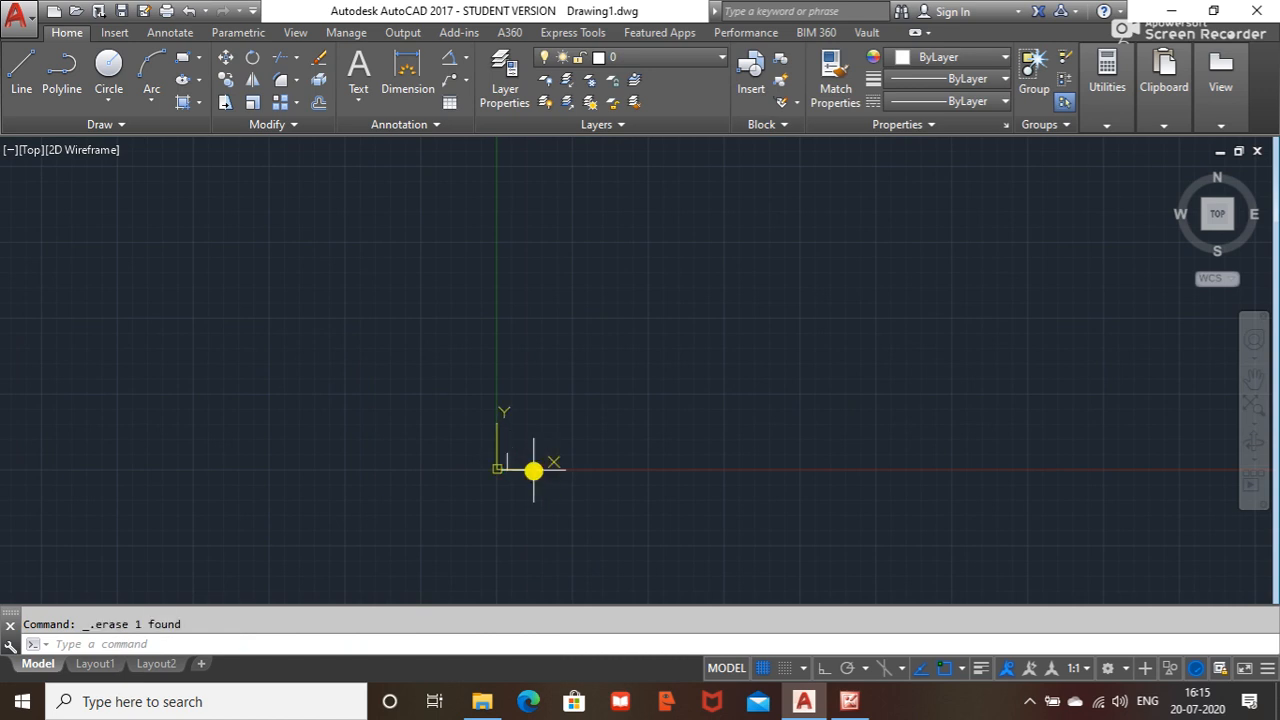
- Draw a single long, nearly horizontal line across the upper middle of the empty drawing area
{"action": "scroll", "coordinate": [620, 430], "scroll_direction": "up", "scroll_amount": 4}
{"action": "scroll", "coordinate": [620, 430], "scroll_direction": "up", "scroll_amount": 2}
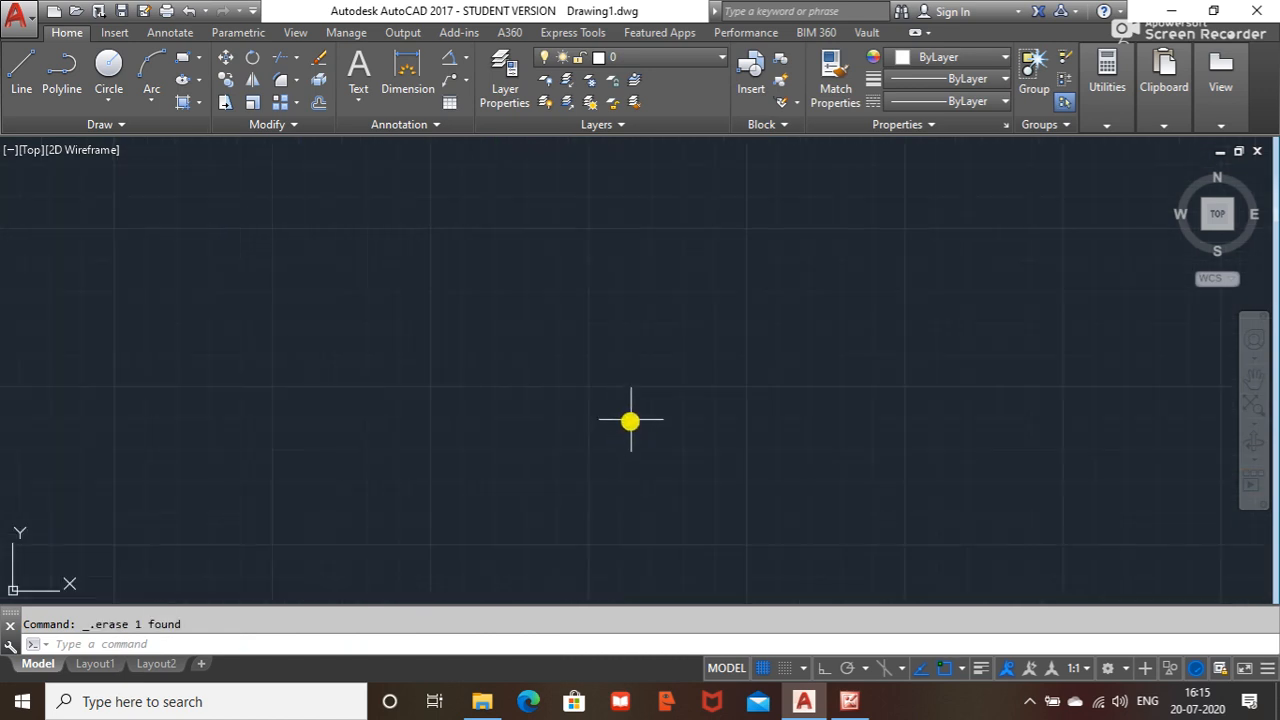
{"action": "left_click", "coordinate": [124, 120]}
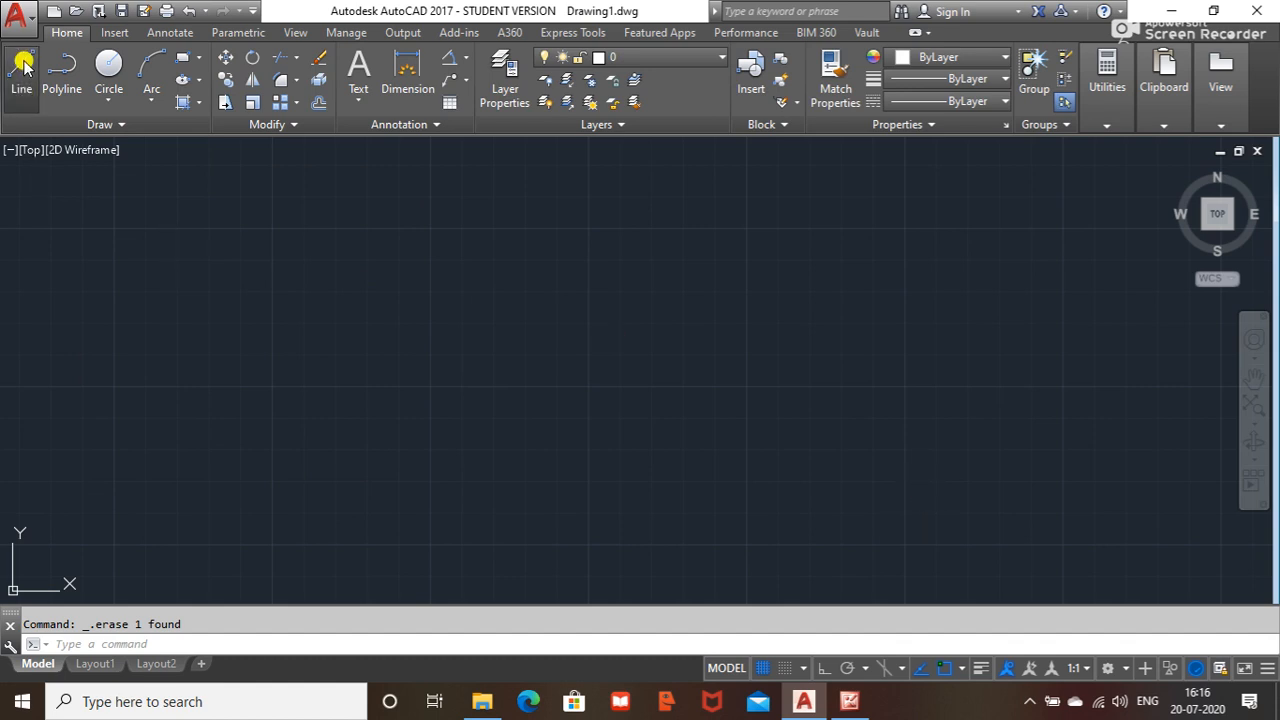
{"action": "left_click", "coordinate": [280, 318]}
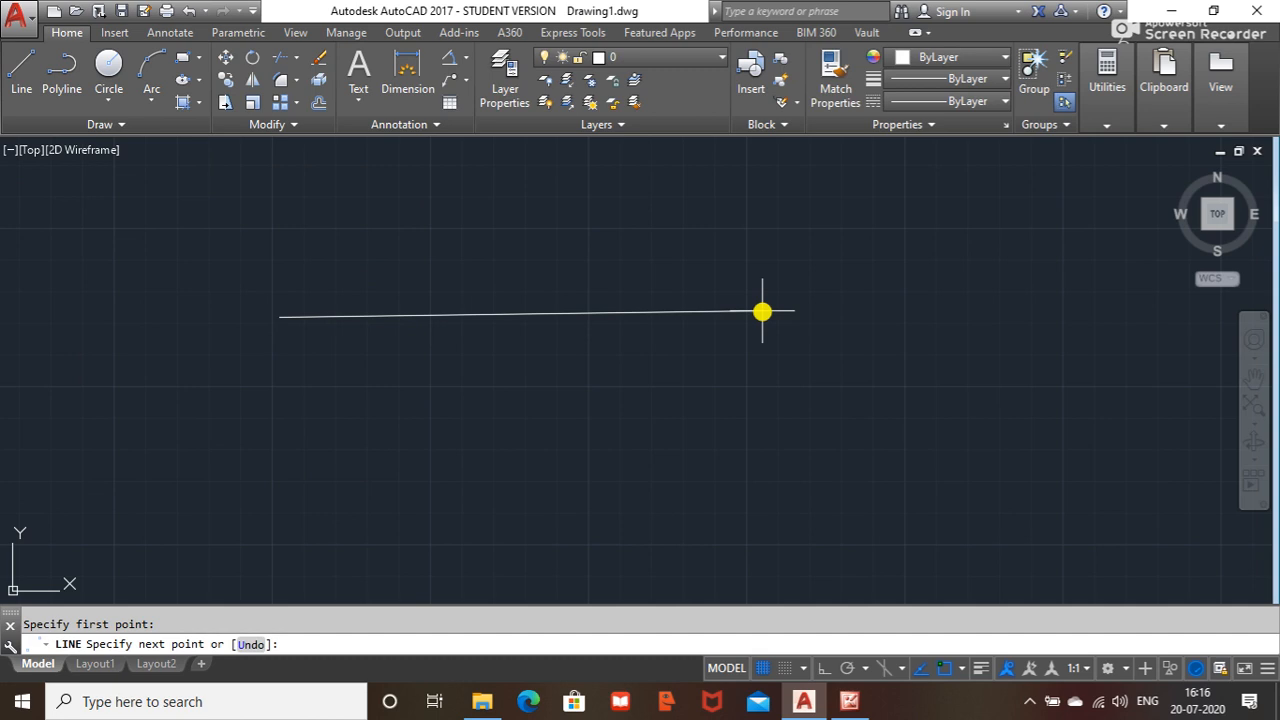
{"action": "left_click", "coordinate": [762, 311]}
{"action": "key", "text": "Escape"}
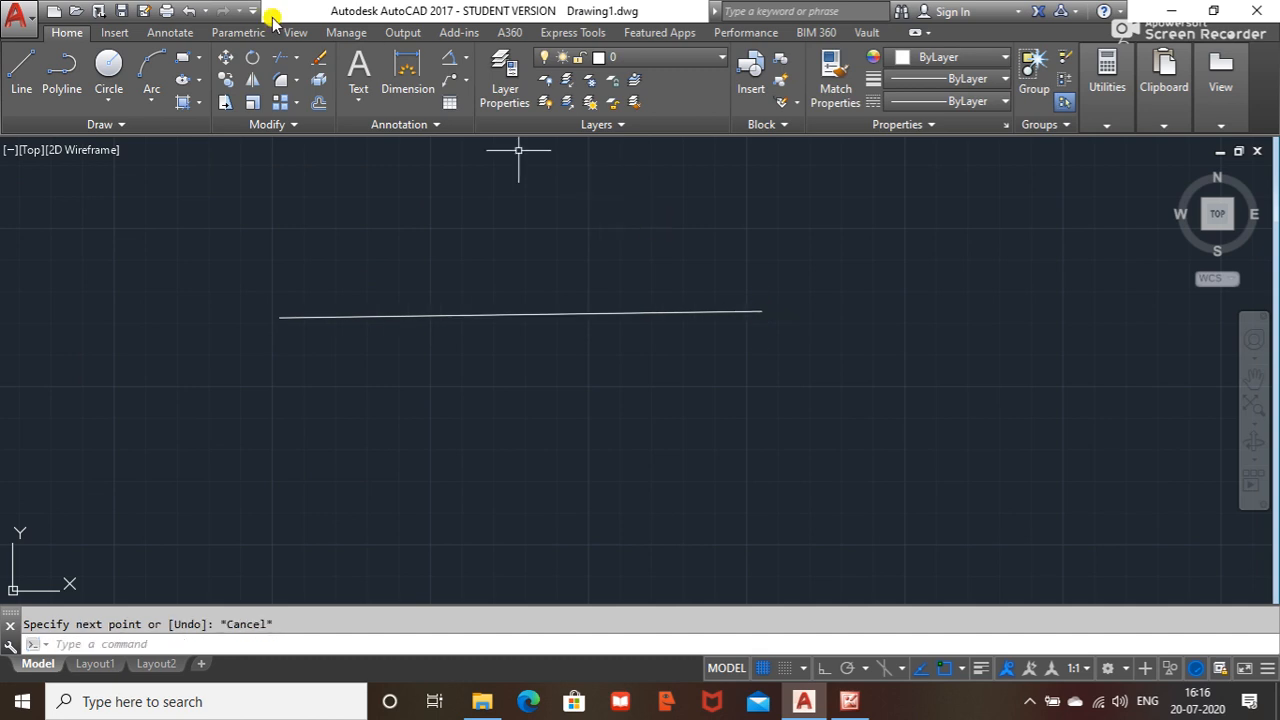
- Try to draw a 5-unit line downward from the left endpoint of the nearly horizontal line
{"action": "left_click", "coordinate": [24, 72]}
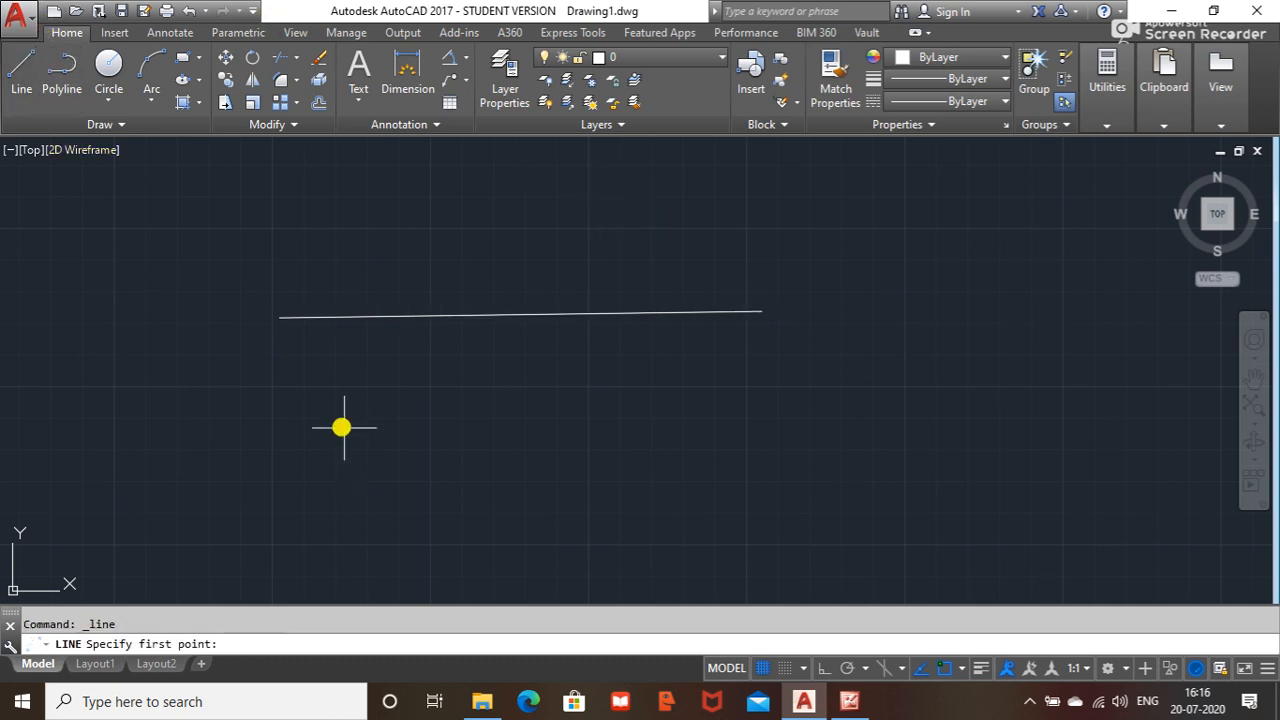
{"action": "left_click", "coordinate": [280, 320]}
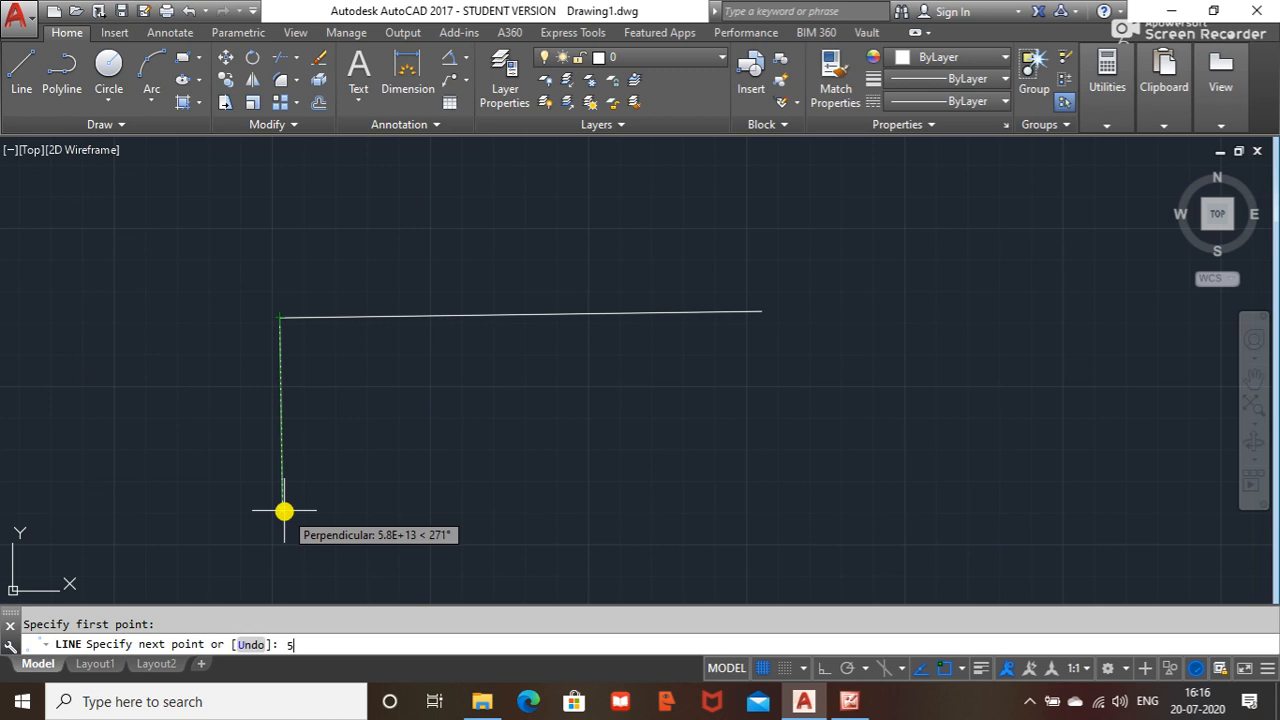
{"action": "type", "text": "5"}
{"action": "key", "text": "Return"}
{"action": "key", "text": "Escape"}
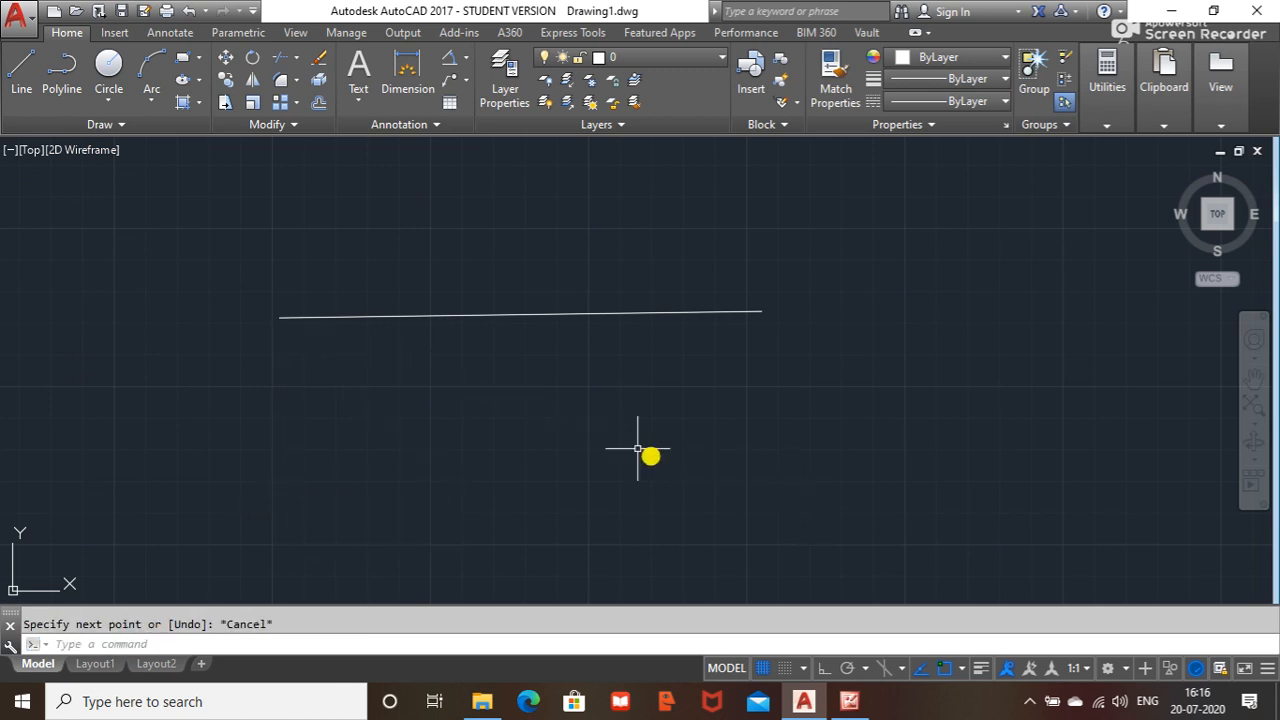
- Try to draw a 50-unit line downward from the left endpoint of the nearly horizontal line
{"action": "scroll", "coordinate": [262, 304], "scroll_direction": "up", "scroll_amount": 10}
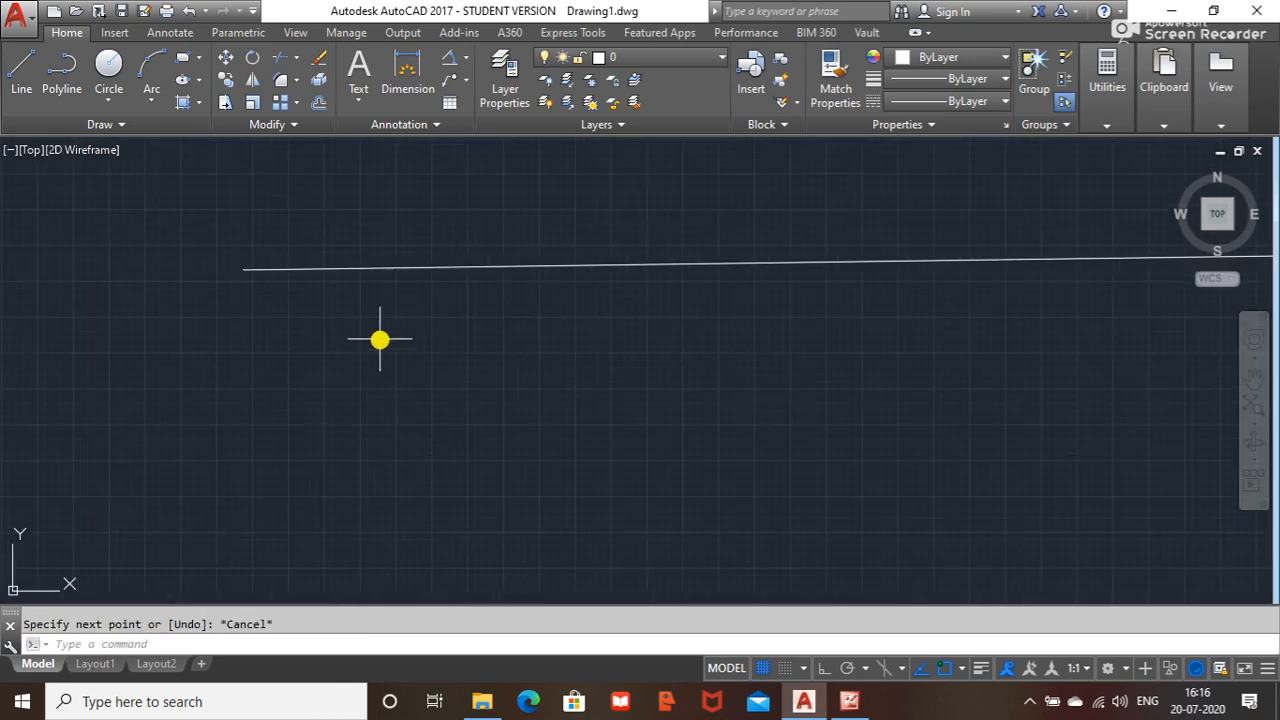
{"action": "scroll", "coordinate": [191, 238], "scroll_direction": "up", "scroll_amount": 3}
{"action": "scroll", "coordinate": [191, 238], "scroll_direction": "down", "scroll_amount": 4}
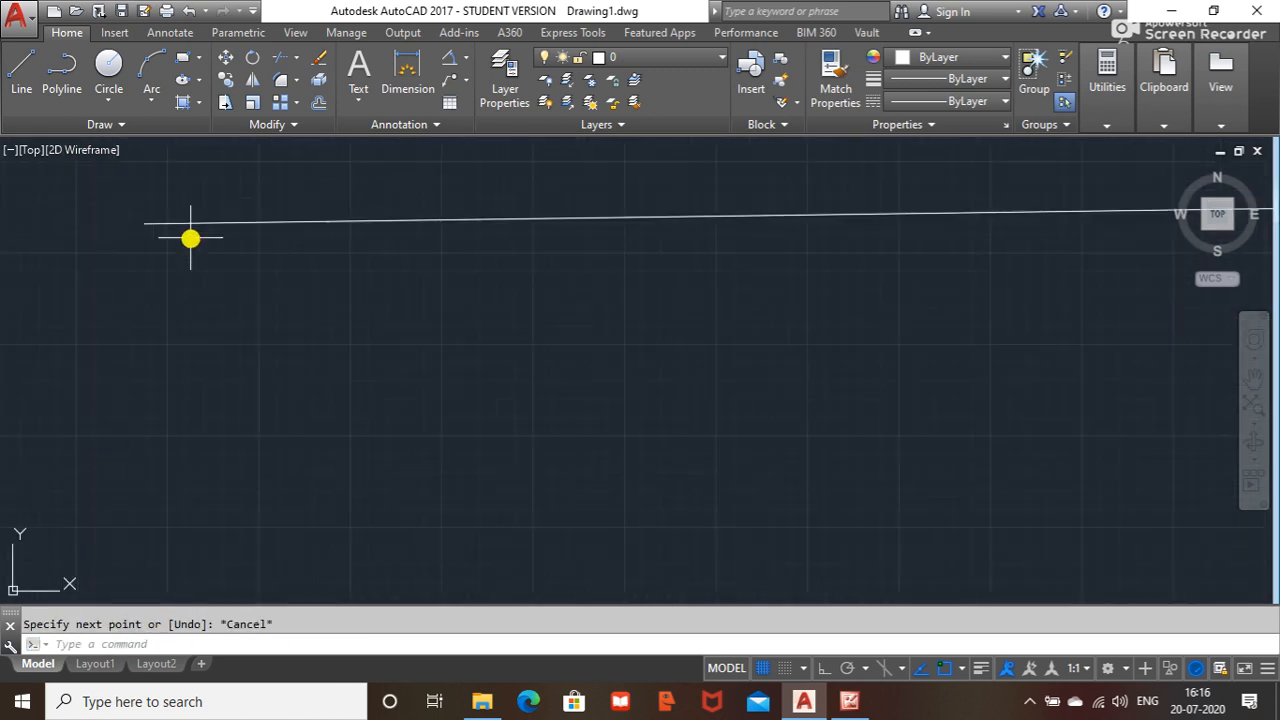
{"action": "left_click", "coordinate": [22, 72]}
{"action": "left_click", "coordinate": [181, 246]}
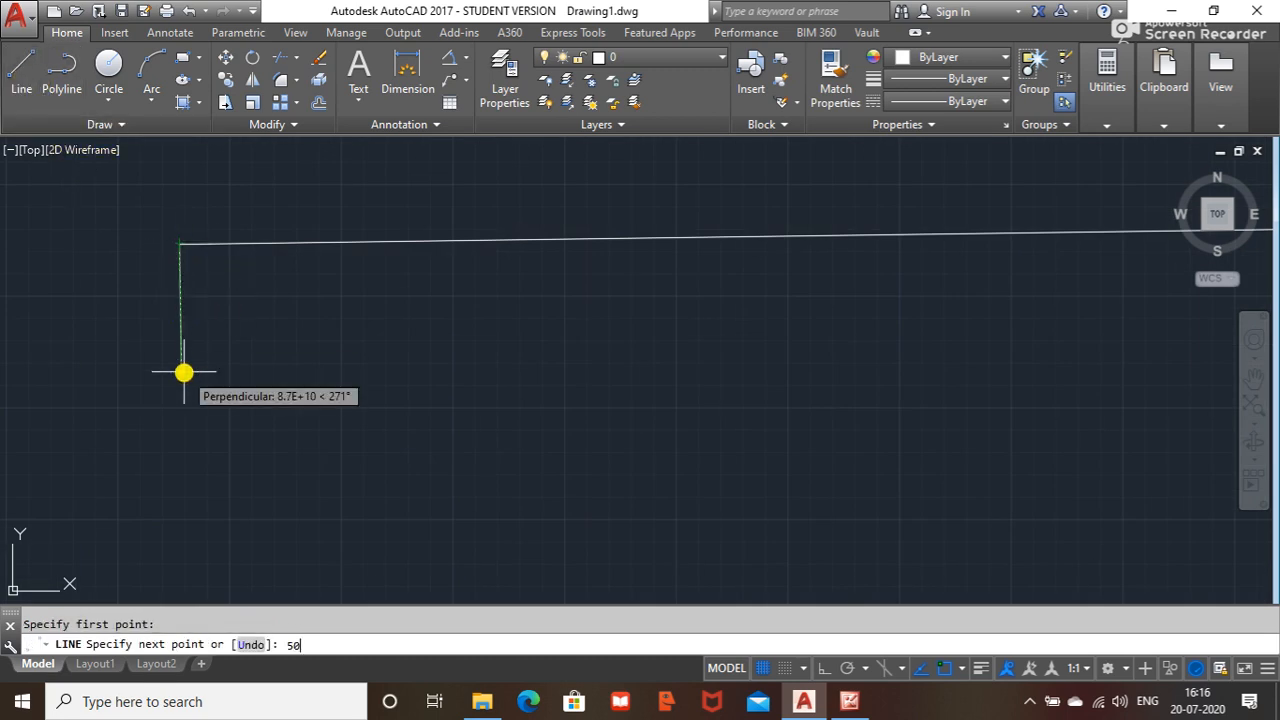
{"action": "key", "text": "Return"}
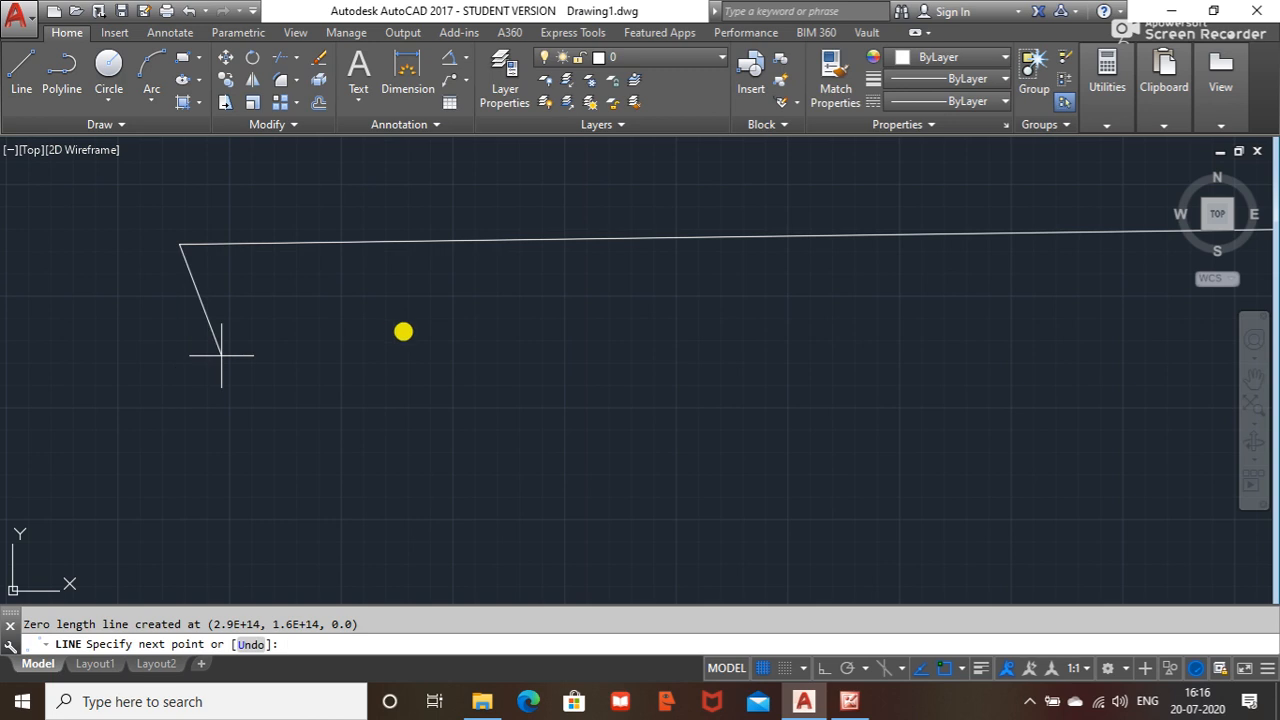
- Undo the last line segment and its start point, and reorient the drawing to the Top view
{"action": "key", "text": "ctrl+z"}
{"action": "key", "text": "ctrl+z"}
{"action": "key", "text": "ctrl+z"}
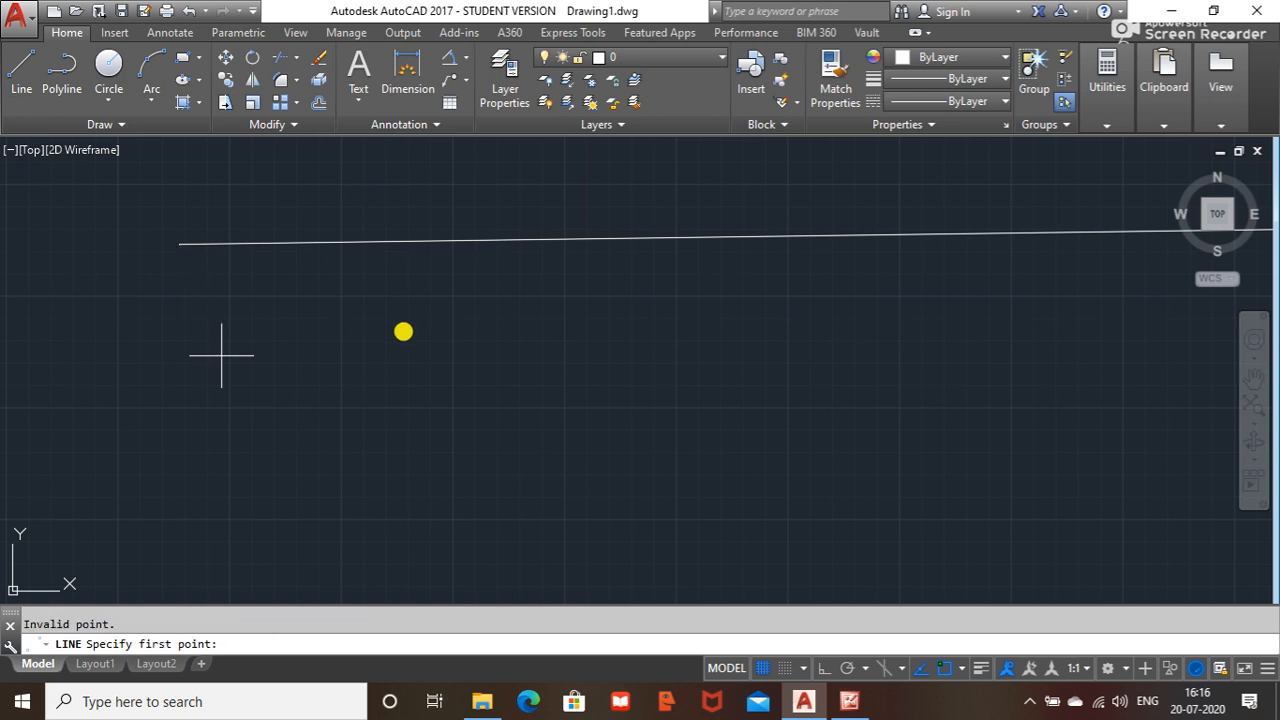
{"action": "left_click", "coordinate": [1215, 212]}
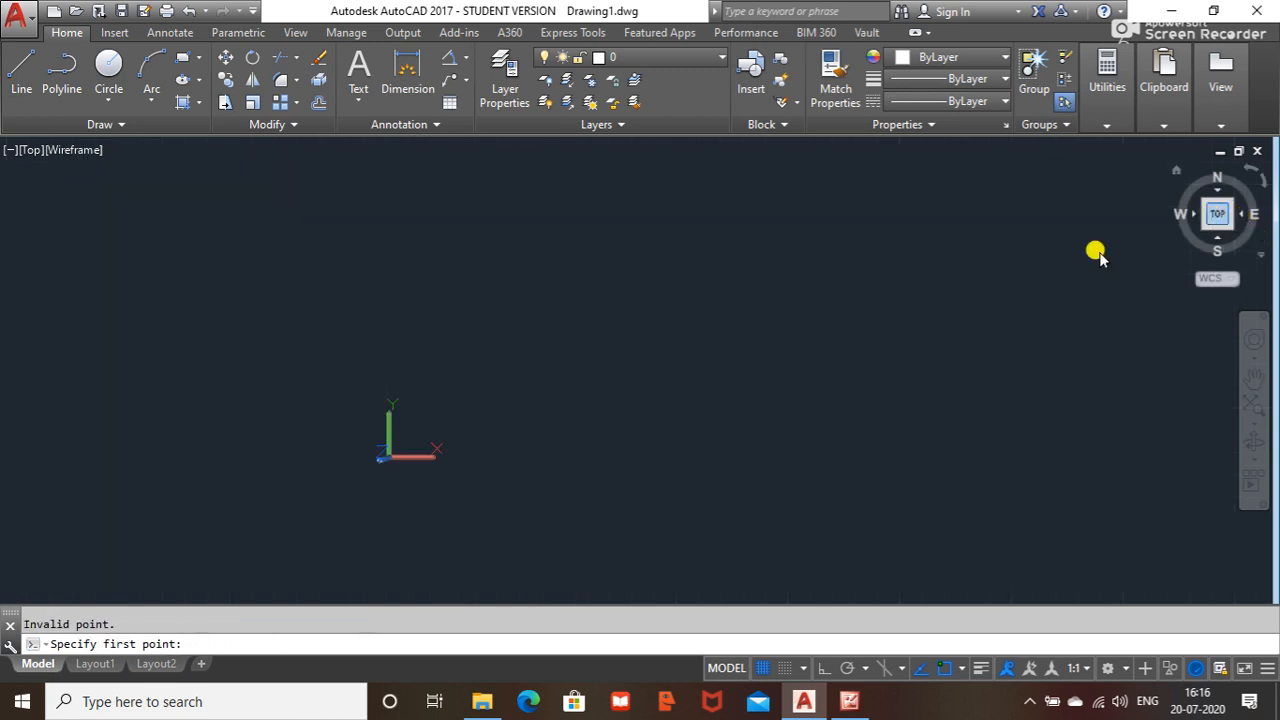
- Cancel the Line command and zoom to the extents of the drawing
{"action": "scroll", "coordinate": [640, 381], "scroll_direction": "up", "scroll_amount": 4}
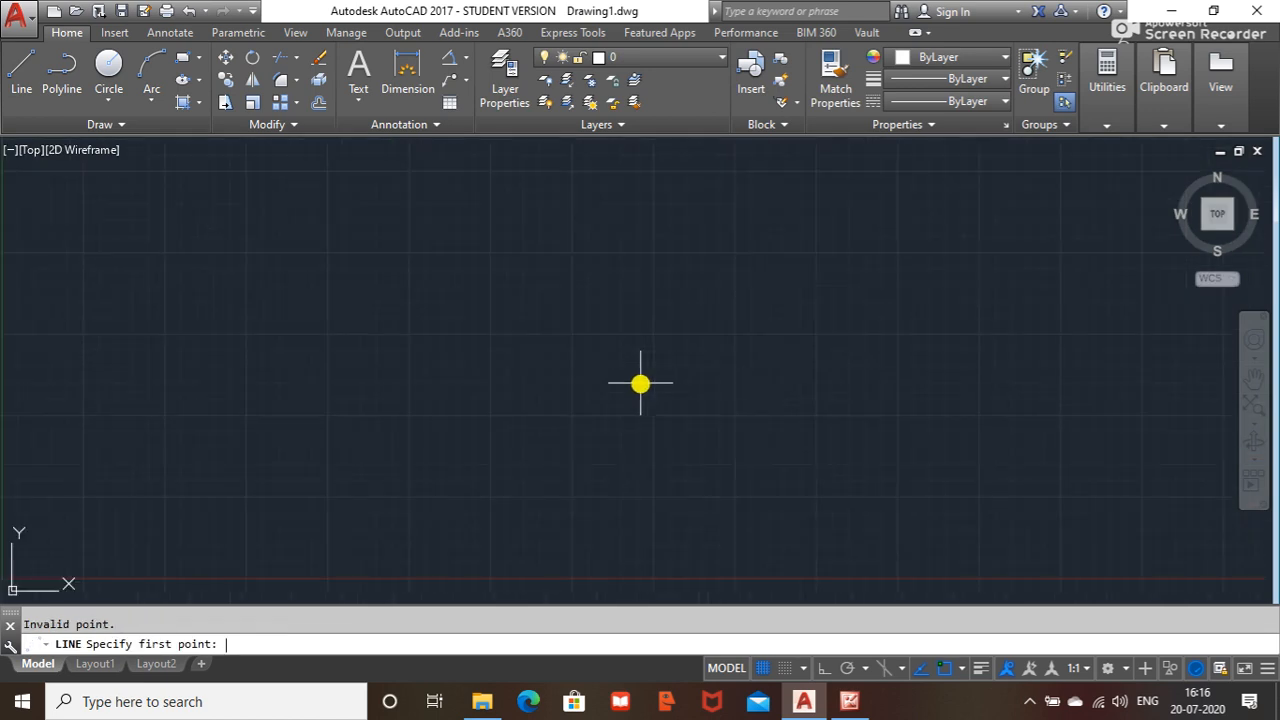
{"action": "key", "text": "Escape"}
{"action": "type", "text": "z"}
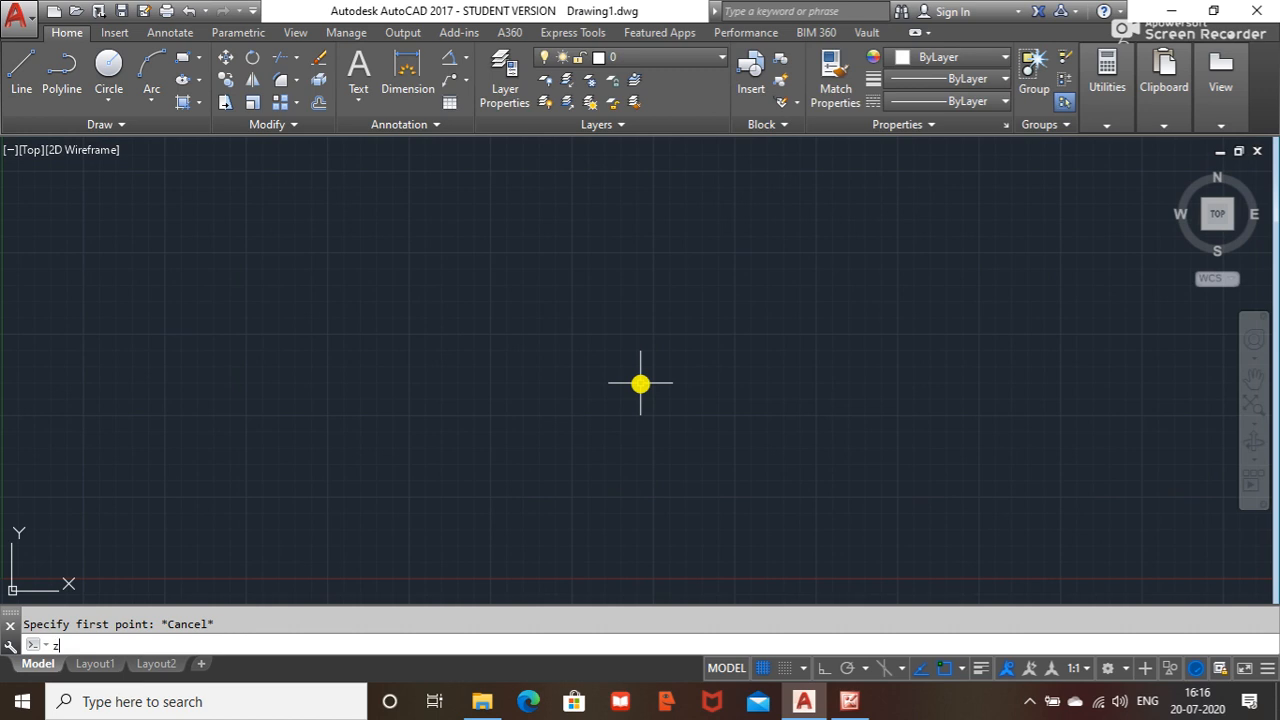
{"action": "key", "text": "Return"}
{"action": "type", "text": "e"}
{"action": "key", "text": "Return"}
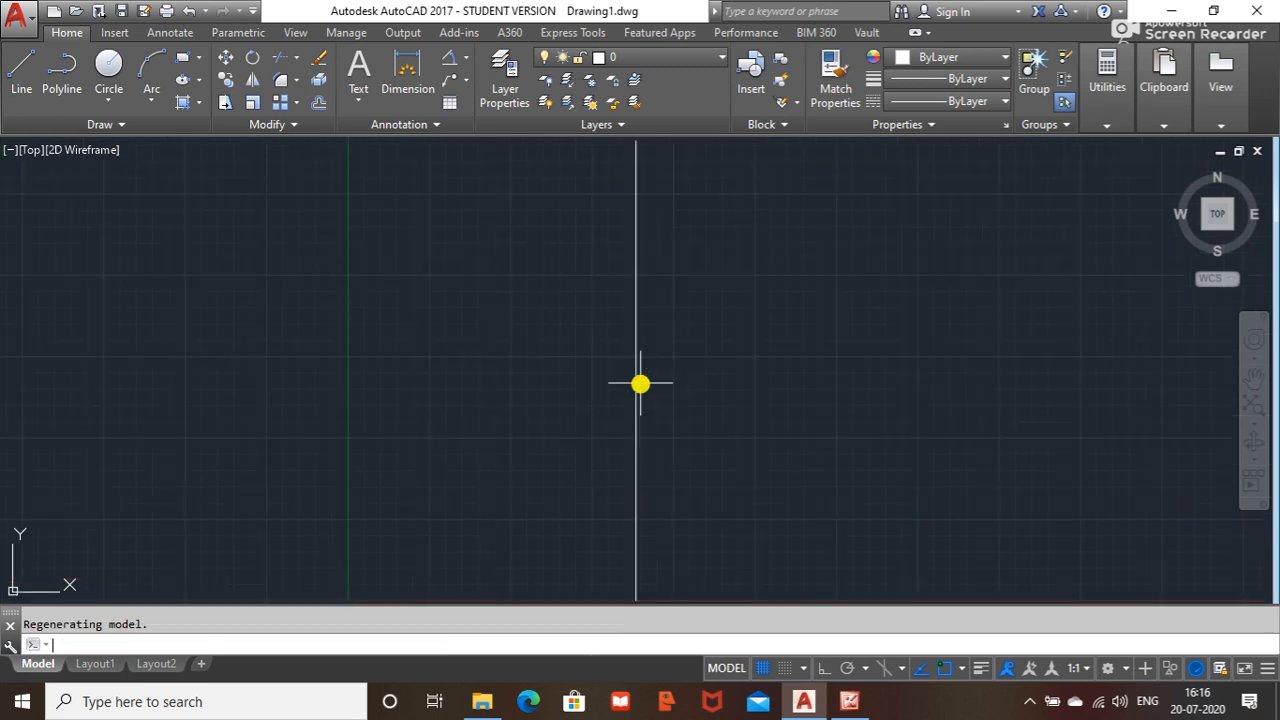
- Try to erase the vertical line that rises from the X axis near the origin
{"action": "left_click", "coordinate": [637, 315]}
{"action": "key", "text": "Delete"}
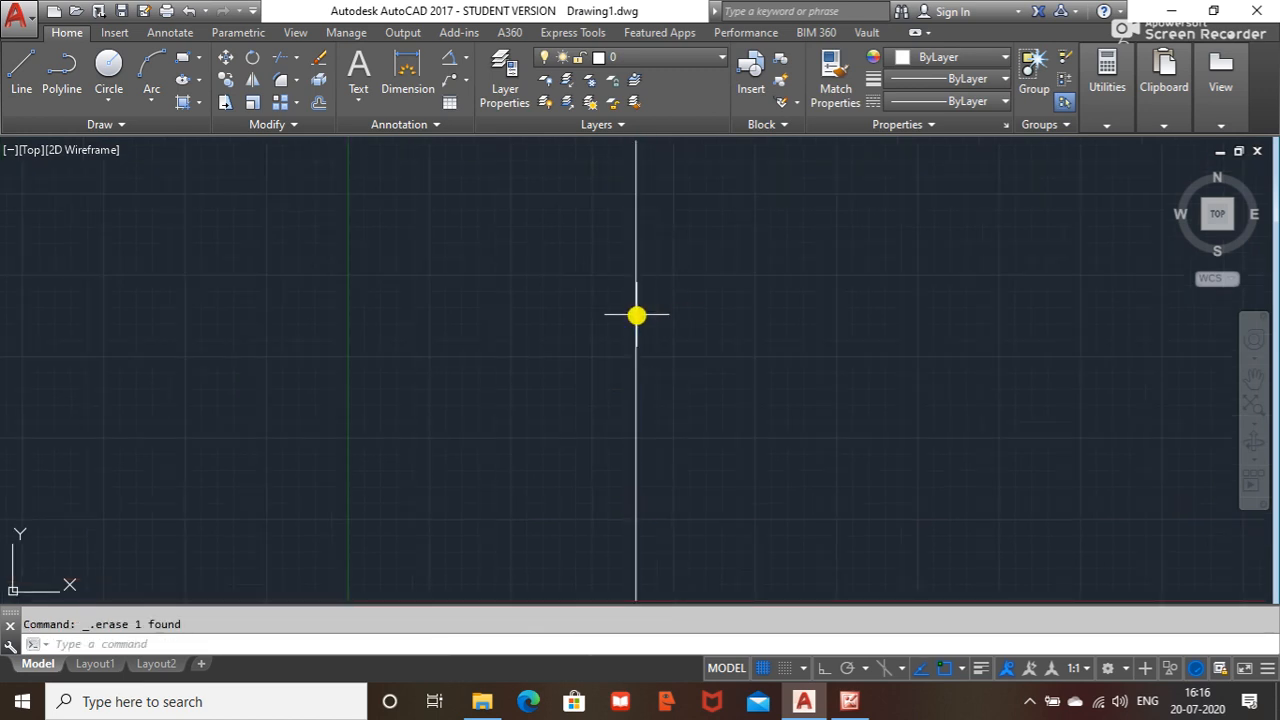
{"action": "scroll", "coordinate": [576, 350], "scroll_direction": "down", "scroll_amount": 6}
{"action": "left_click", "coordinate": [627, 333]}
{"action": "left_click", "coordinate": [519, 412]}
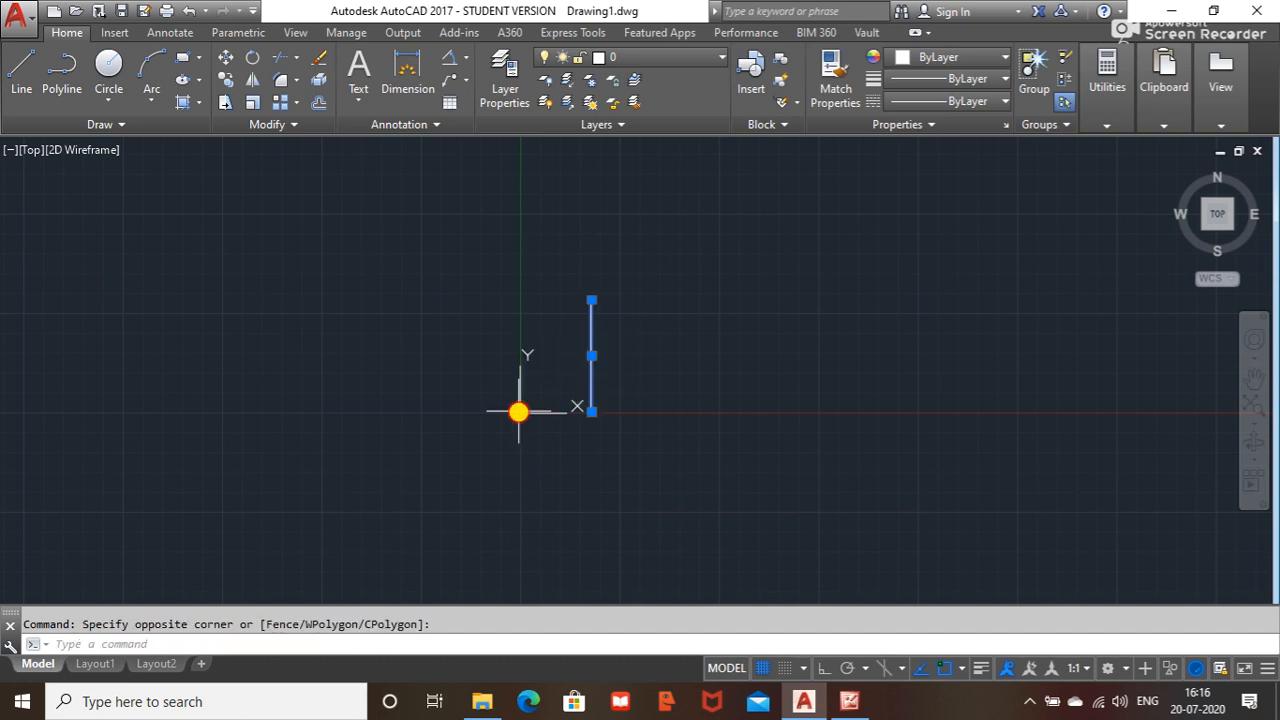
{"action": "key", "text": "Delete"}
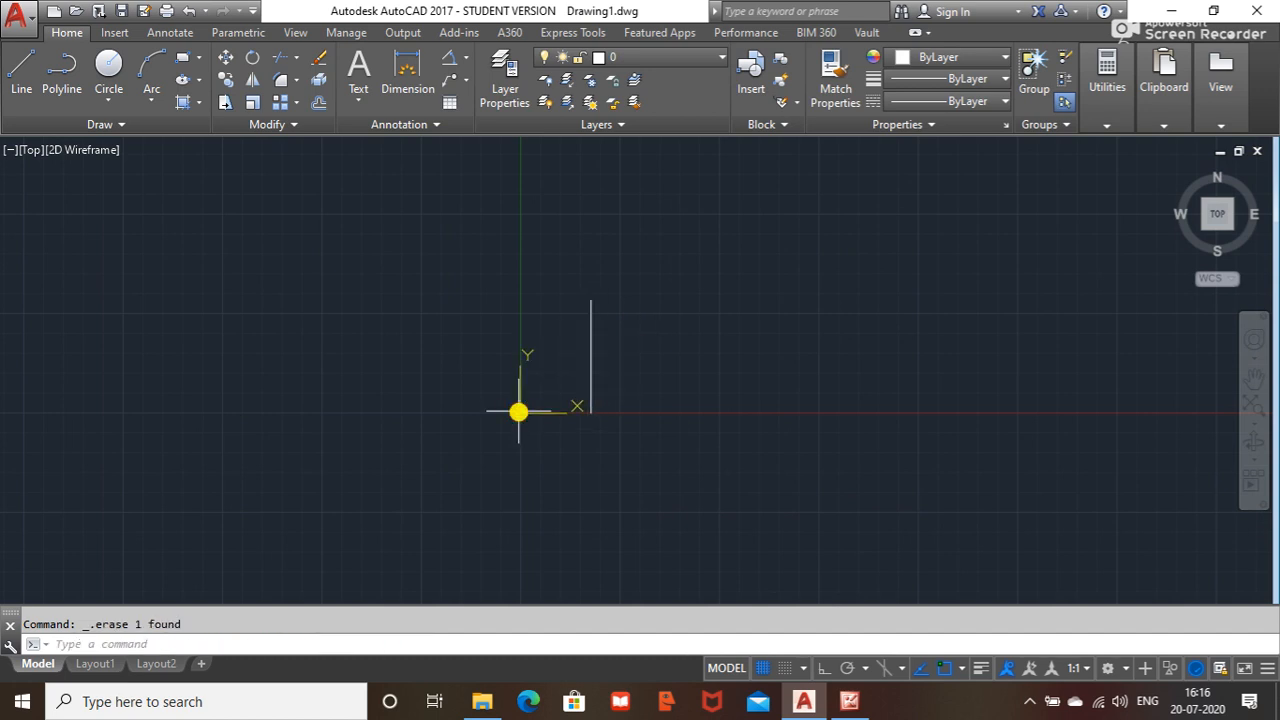
- Check the layer list and try again to erase the vertical line near the origin
{"action": "left_click", "coordinate": [722, 58]}
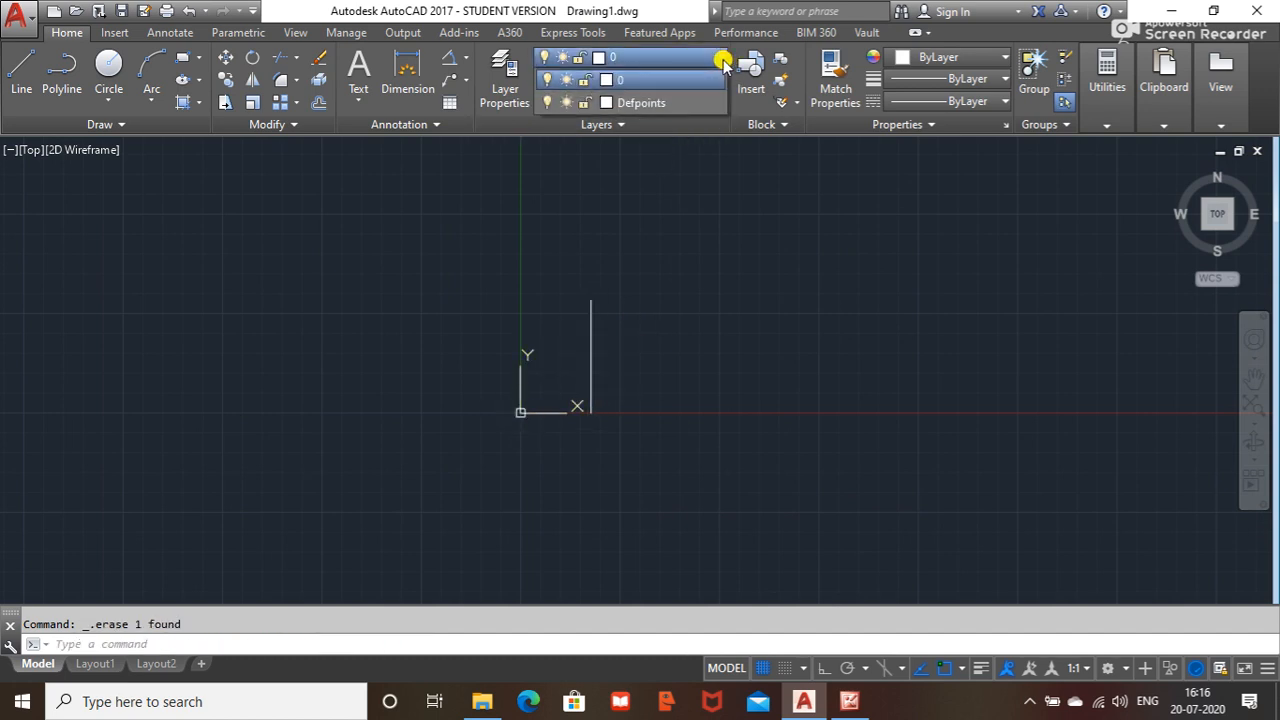
{"action": "left_click", "coordinate": [722, 60]}
{"action": "key", "text": "Escape"}
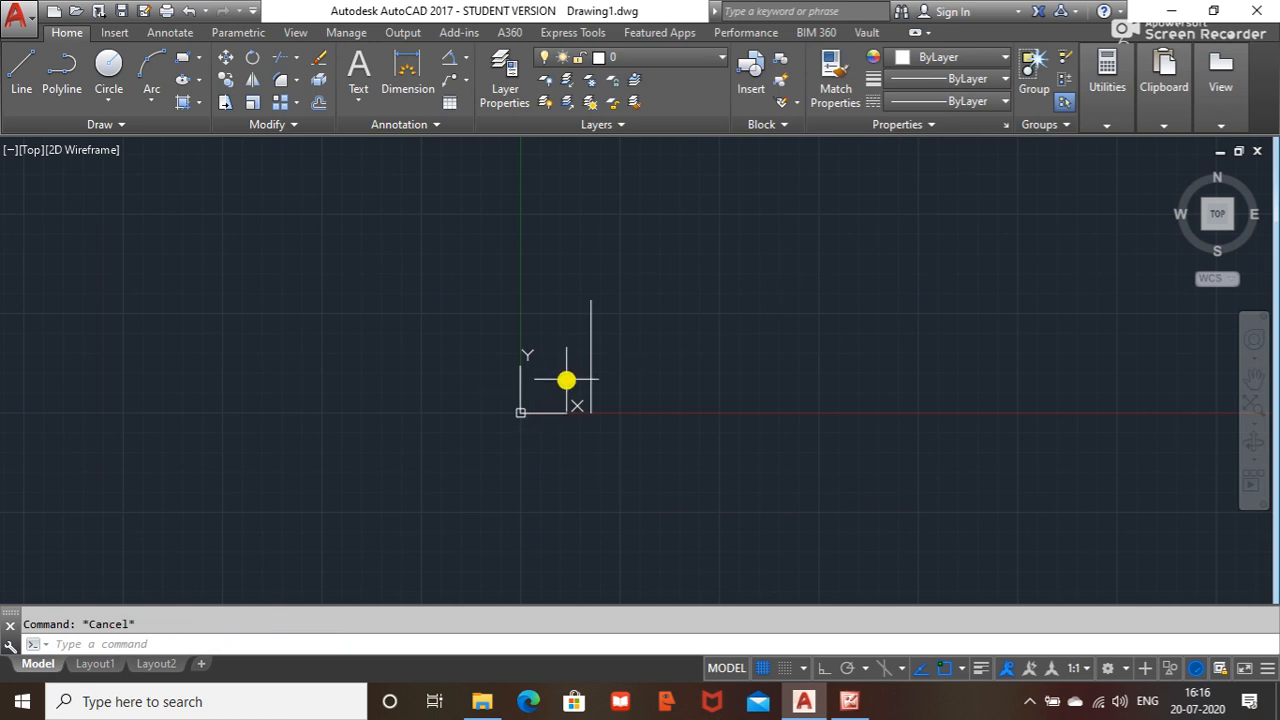
{"action": "left_click", "coordinate": [589, 363]}
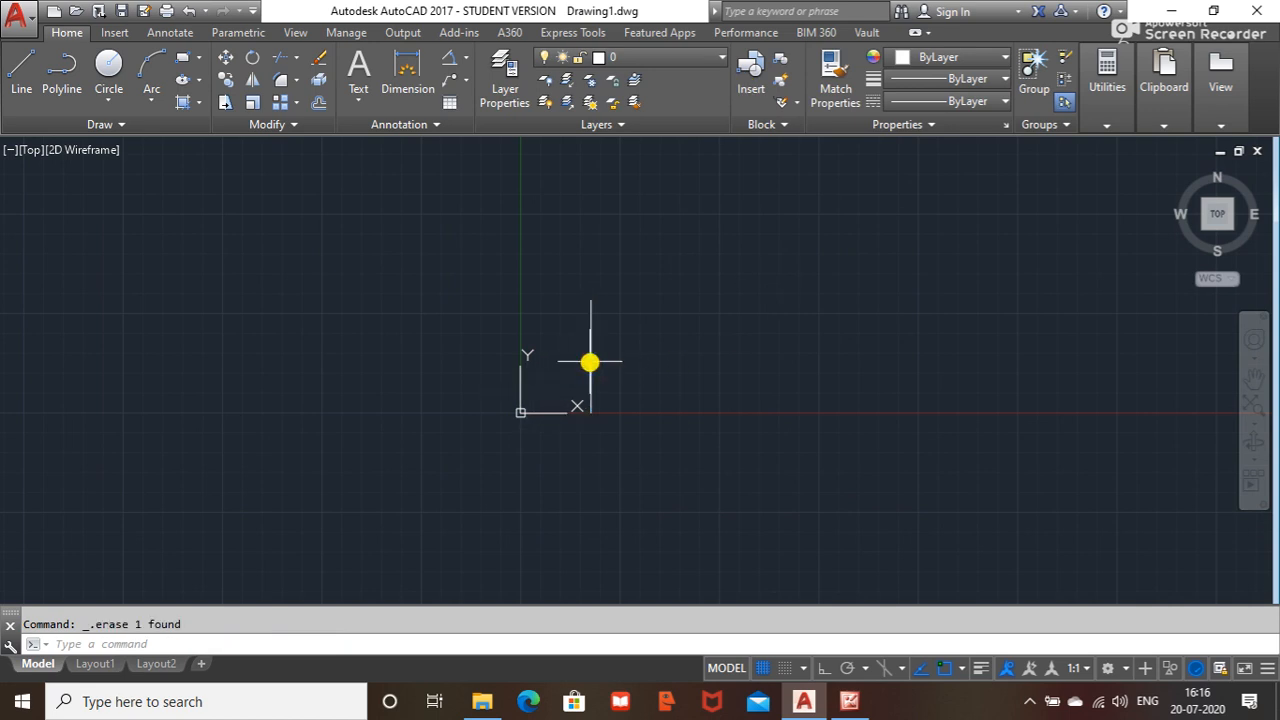
{"action": "scroll", "coordinate": [629, 355], "scroll_direction": "down", "scroll_amount": 5}
{"action": "scroll", "coordinate": [584, 328], "scroll_direction": "down", "scroll_amount": 6}
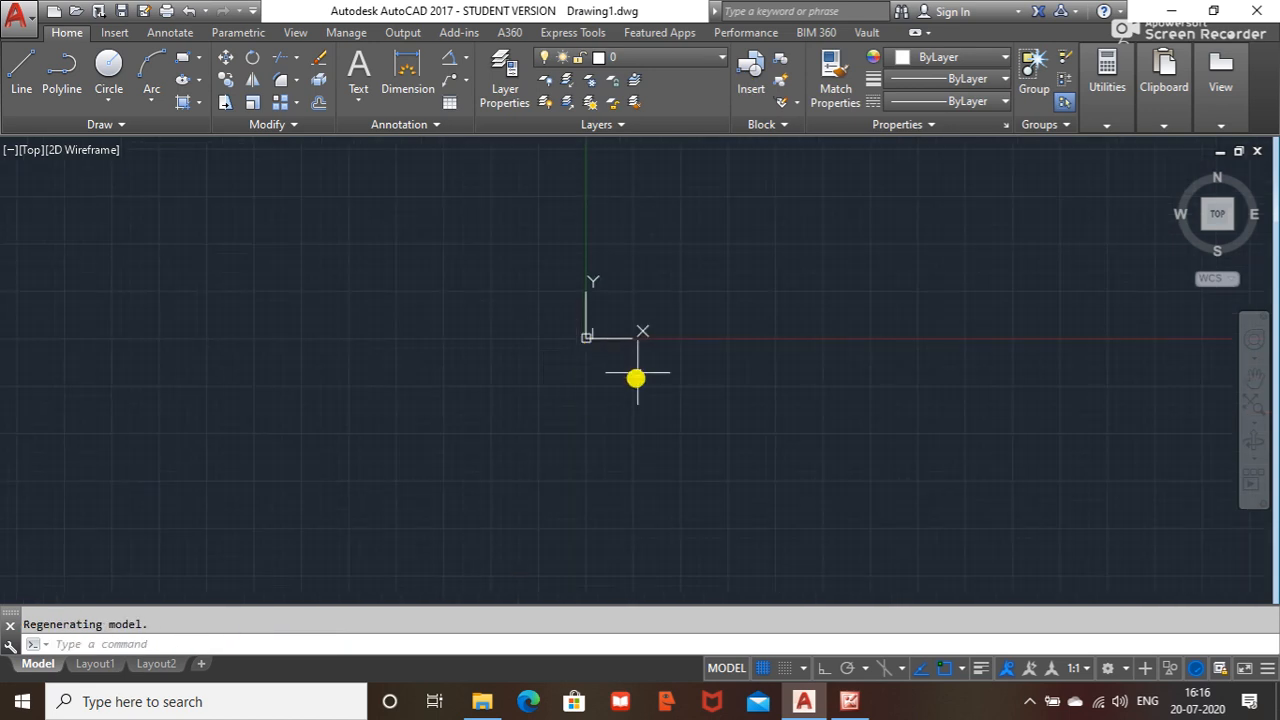
{"action": "scroll", "coordinate": [609, 322], "scroll_direction": "up", "scroll_amount": 11}
{"action": "scroll", "coordinate": [457, 347], "scroll_direction": "down", "scroll_amount": 5}
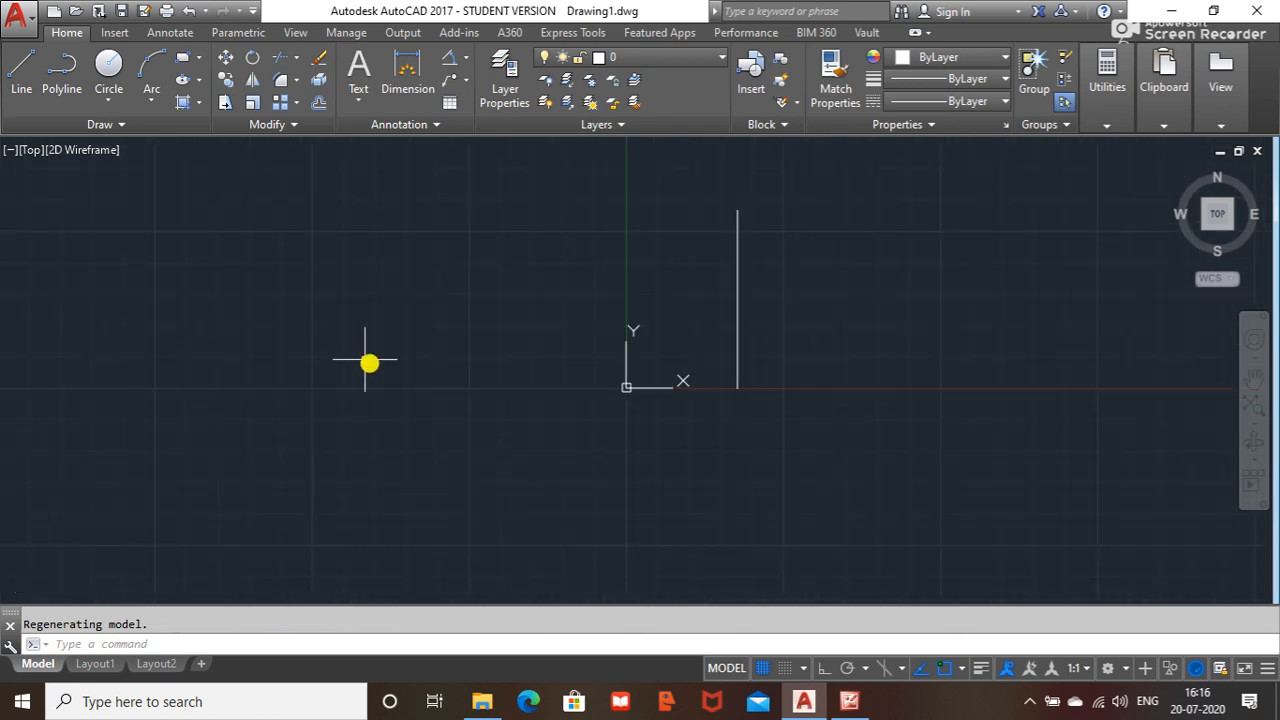
{"action": "left_click", "coordinate": [737, 375]}
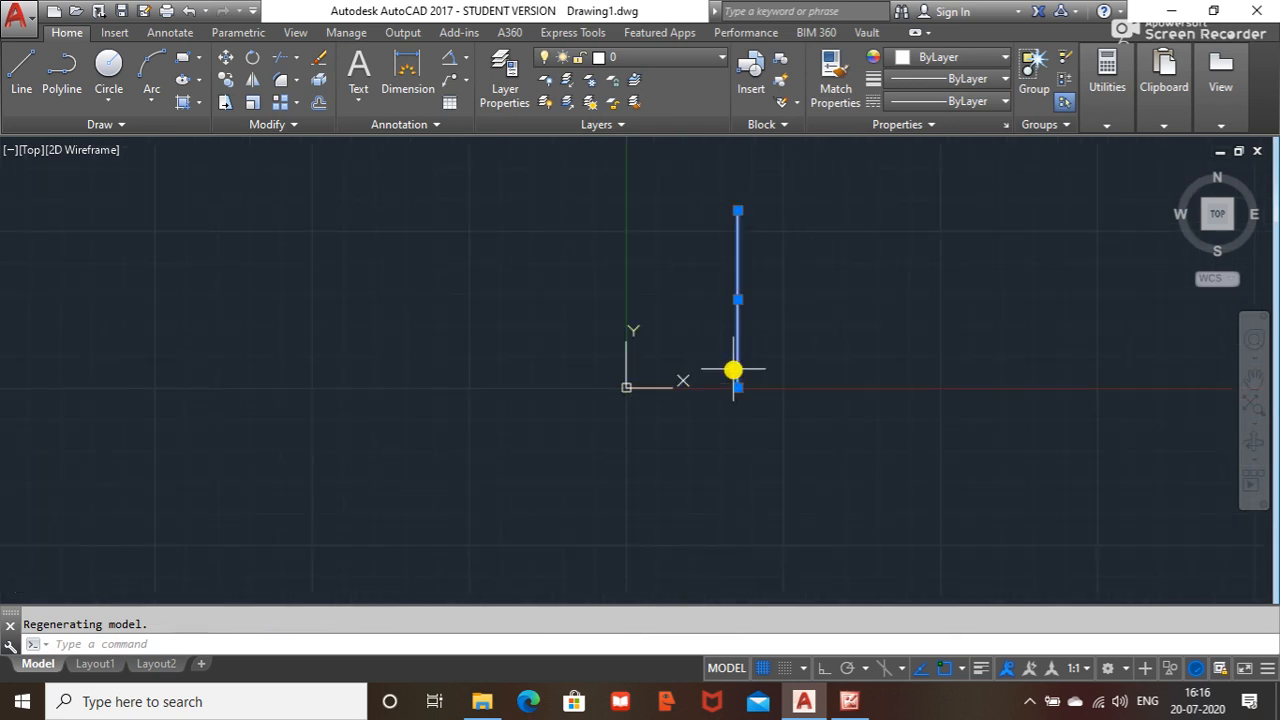
- Draw a long, nearly horizontal single line in an empty area away from the origin
{"action": "middle_click_drag", "start_coordinate": [903, 357], "coordinate": [258, 583]}
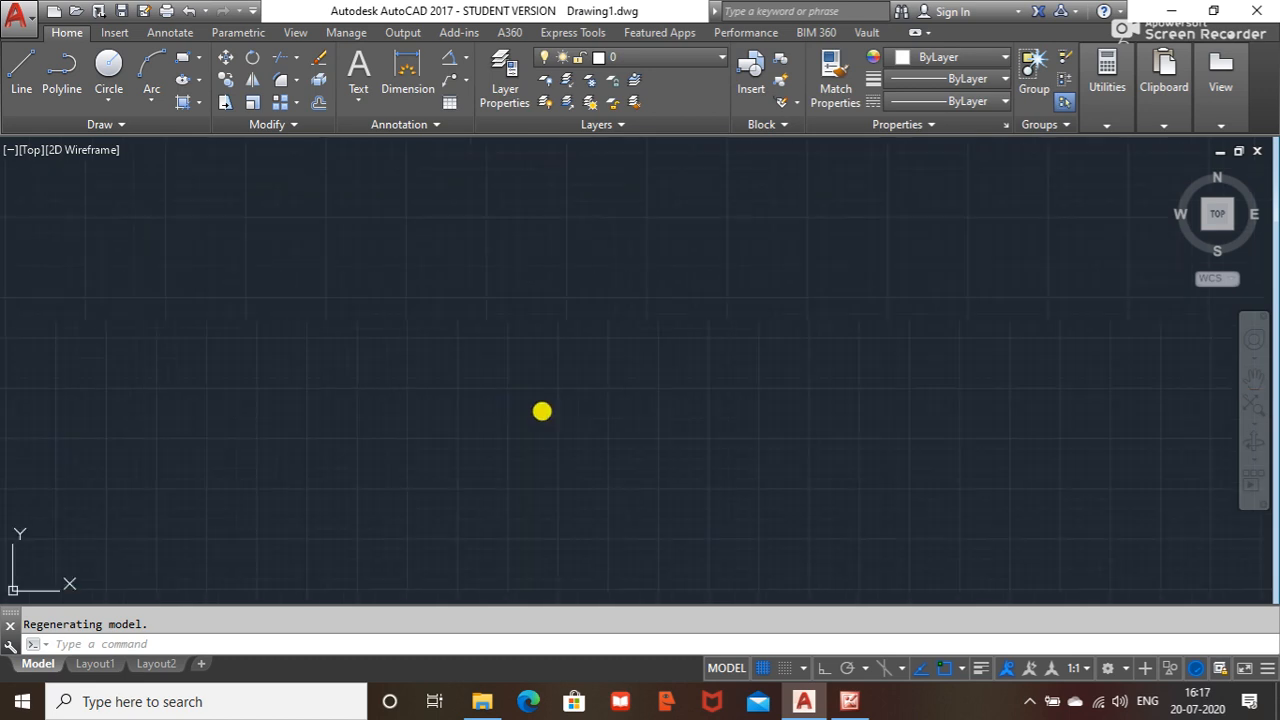
{"action": "left_click", "coordinate": [118, 124]}
{"action": "left_click", "coordinate": [21, 70]}
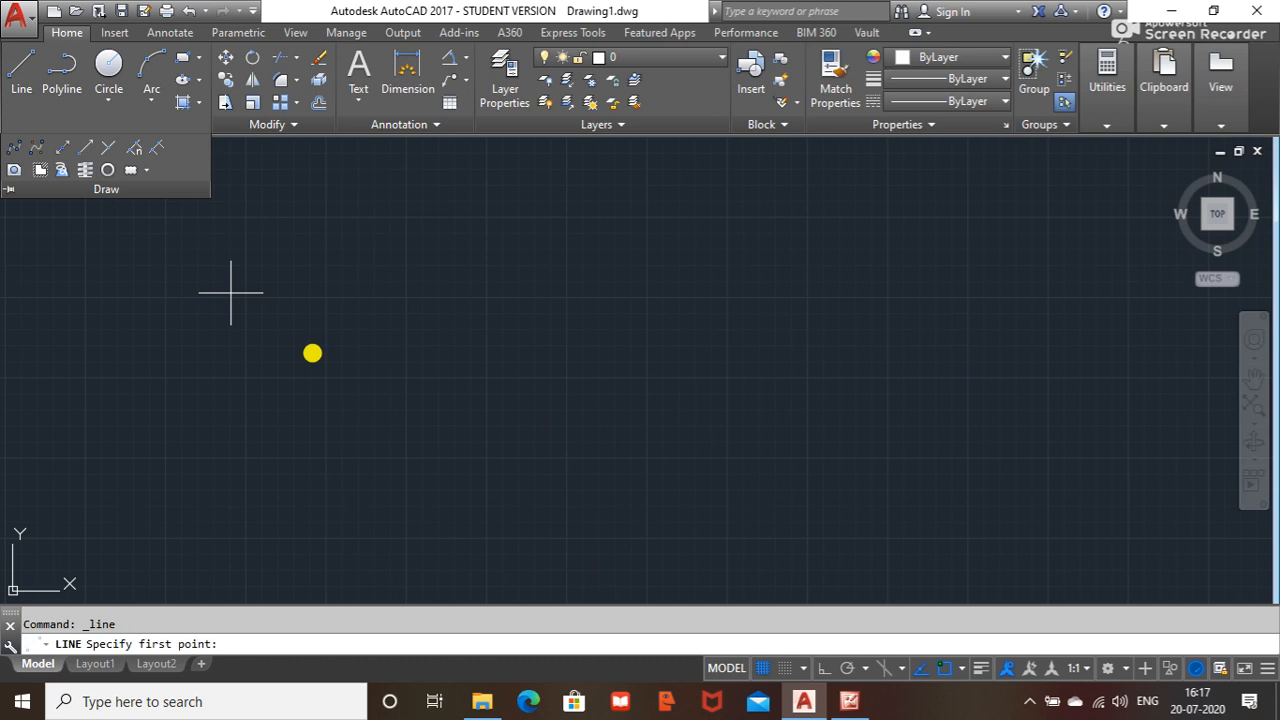
{"action": "left_click", "coordinate": [248, 303]}
{"action": "left_click", "coordinate": [707, 306]}
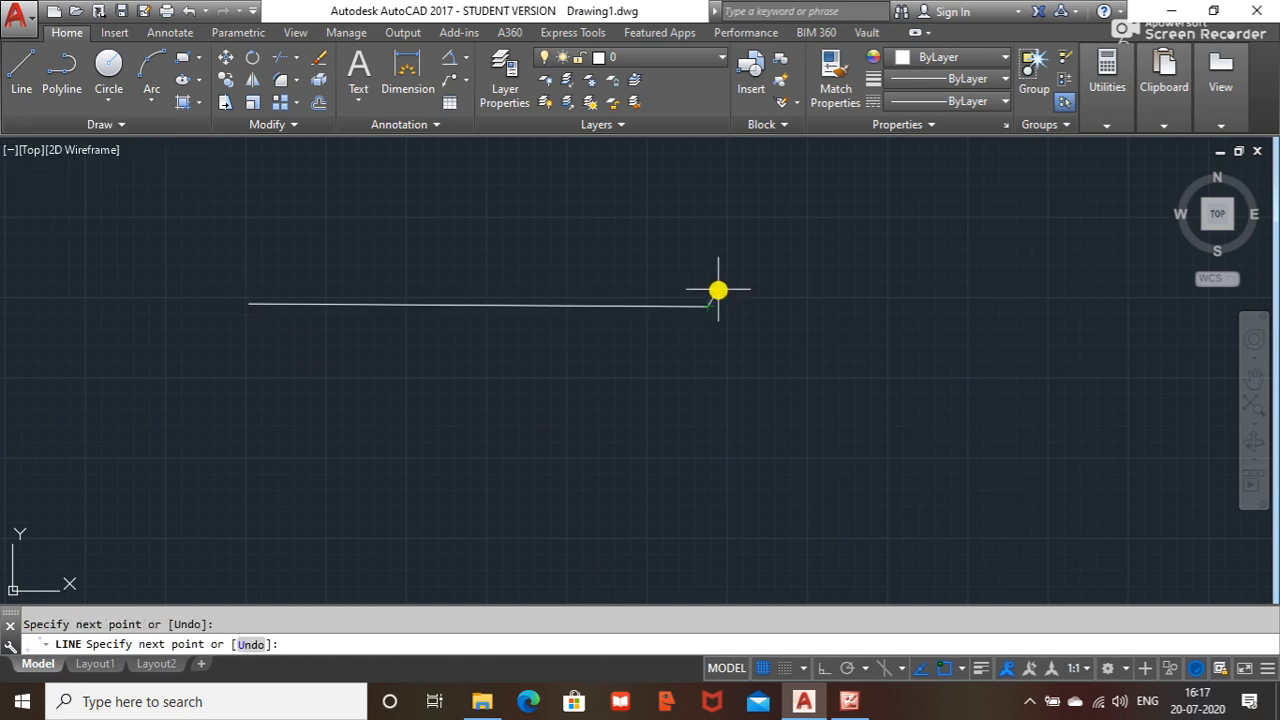
{"action": "key", "text": "Escape"}
- Draw a second line, exactly horizontal with Ortho on and about 5.7E+13 units long, below the nearly horizontal one
{"action": "left_click", "coordinate": [21, 70]}
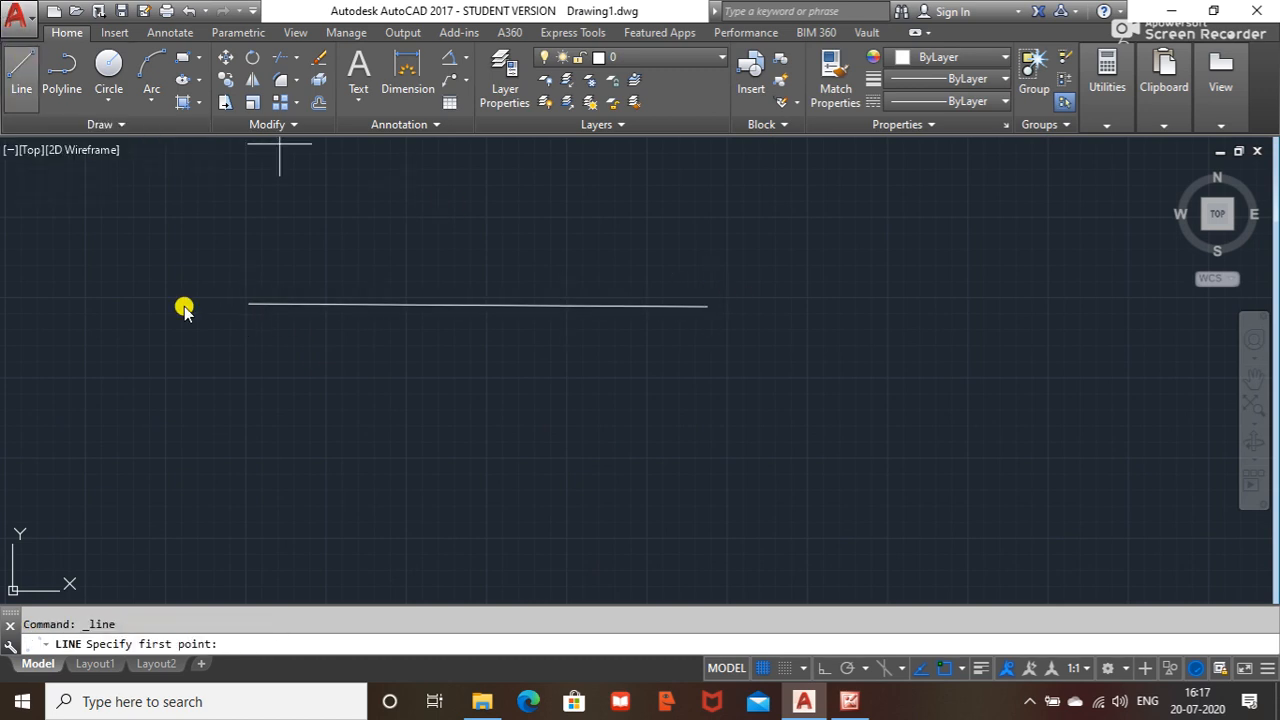
{"action": "left_click", "coordinate": [242, 477]}
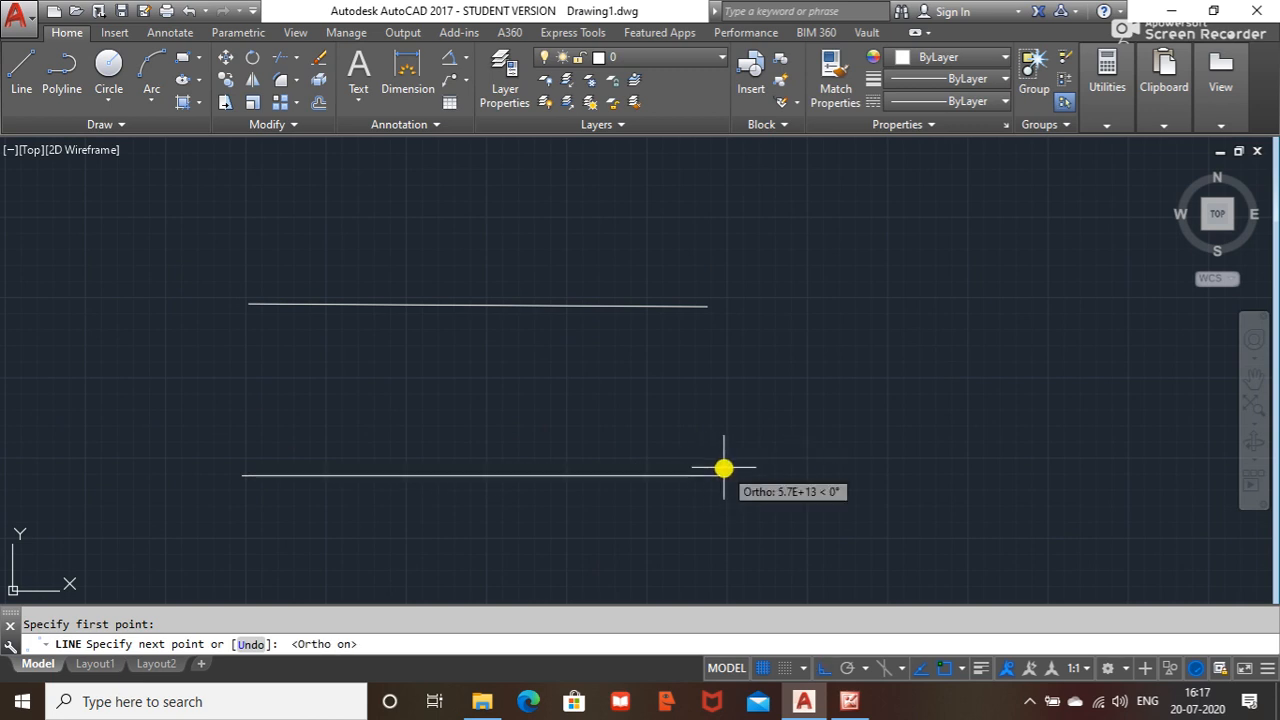
{"action": "left_click", "coordinate": [714, 468]}
{"action": "key", "text": "Return"}
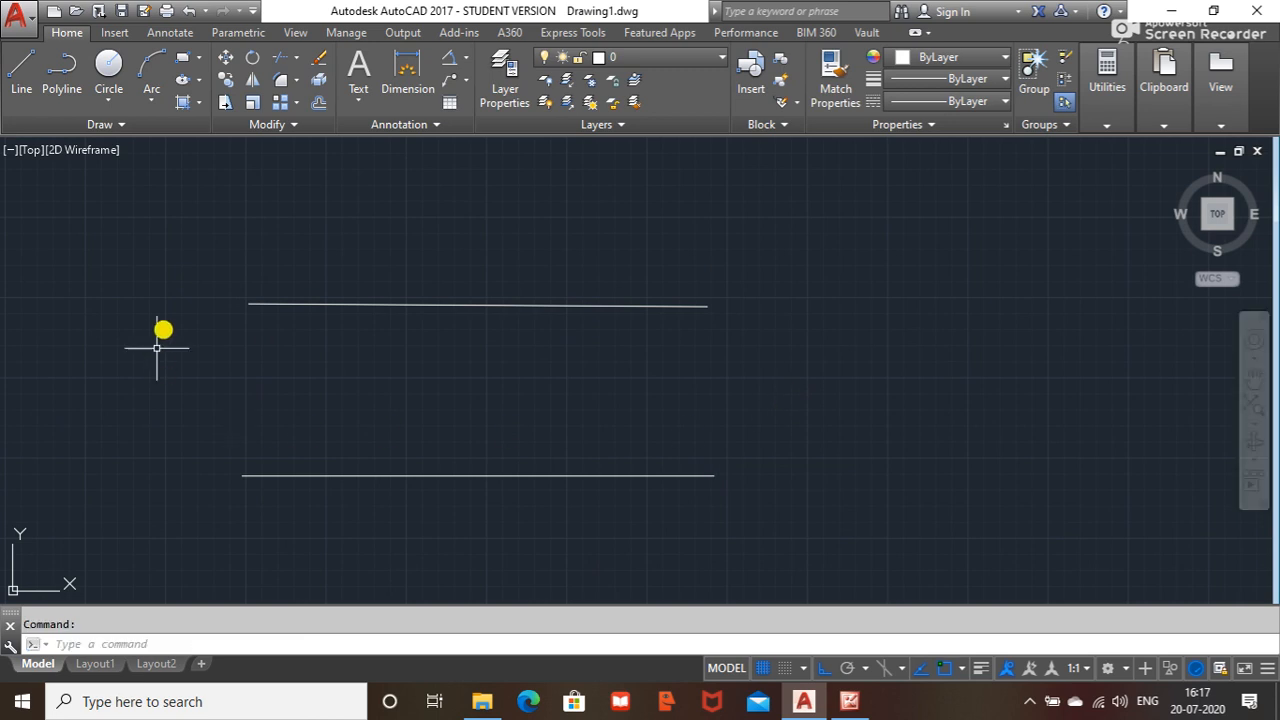
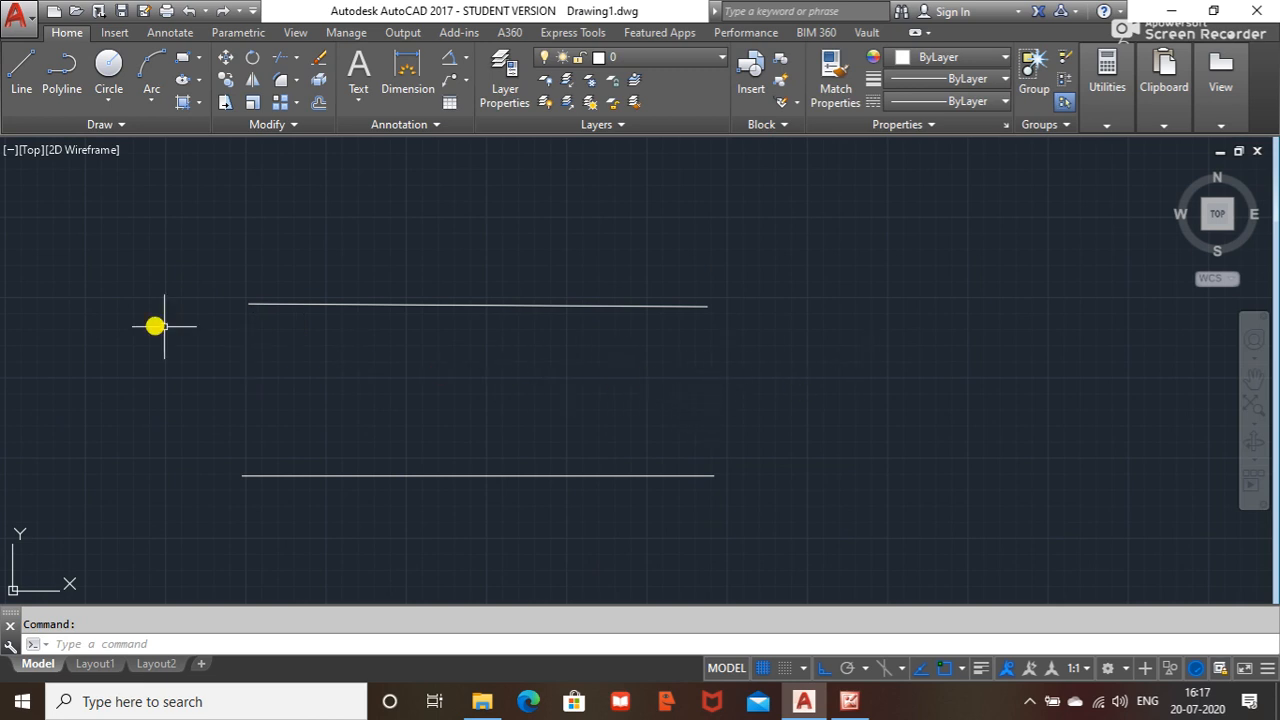
- Draw a ray vertically upward from the left endpoint of the lower horizontal line
{"action": "left_click", "coordinate": [120, 127]}
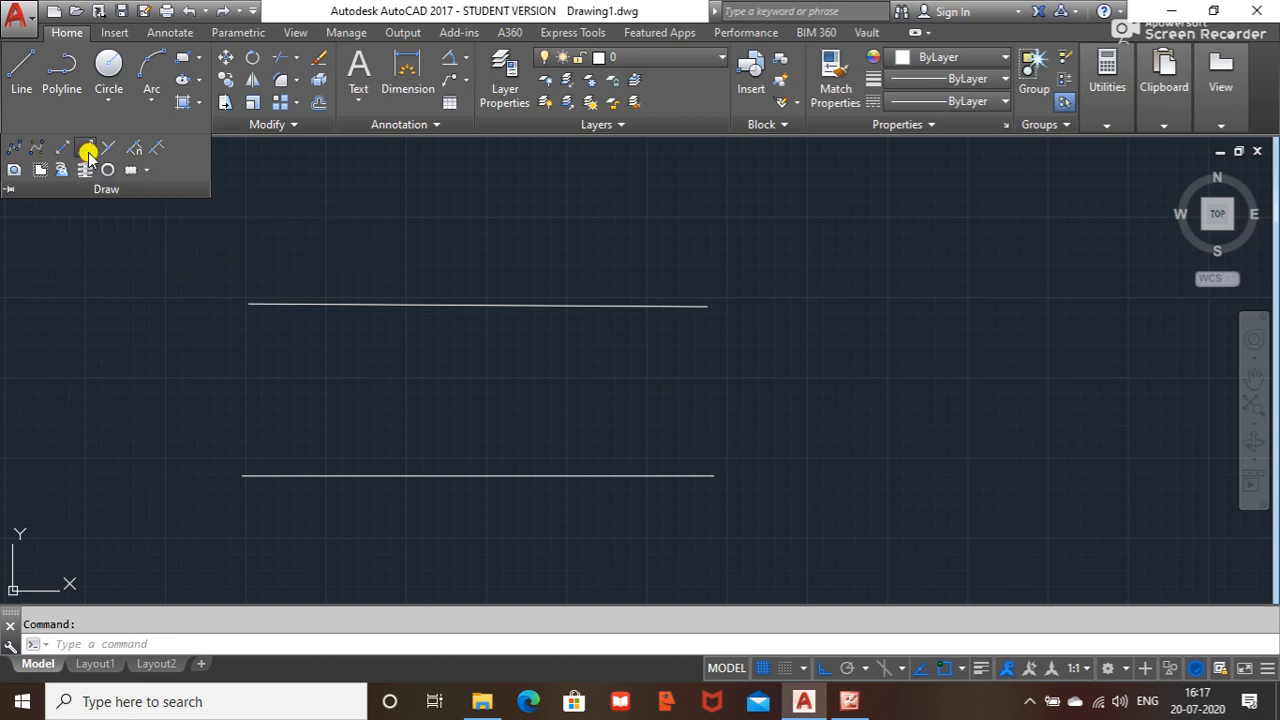
{"action": "left_click", "coordinate": [87, 150]}
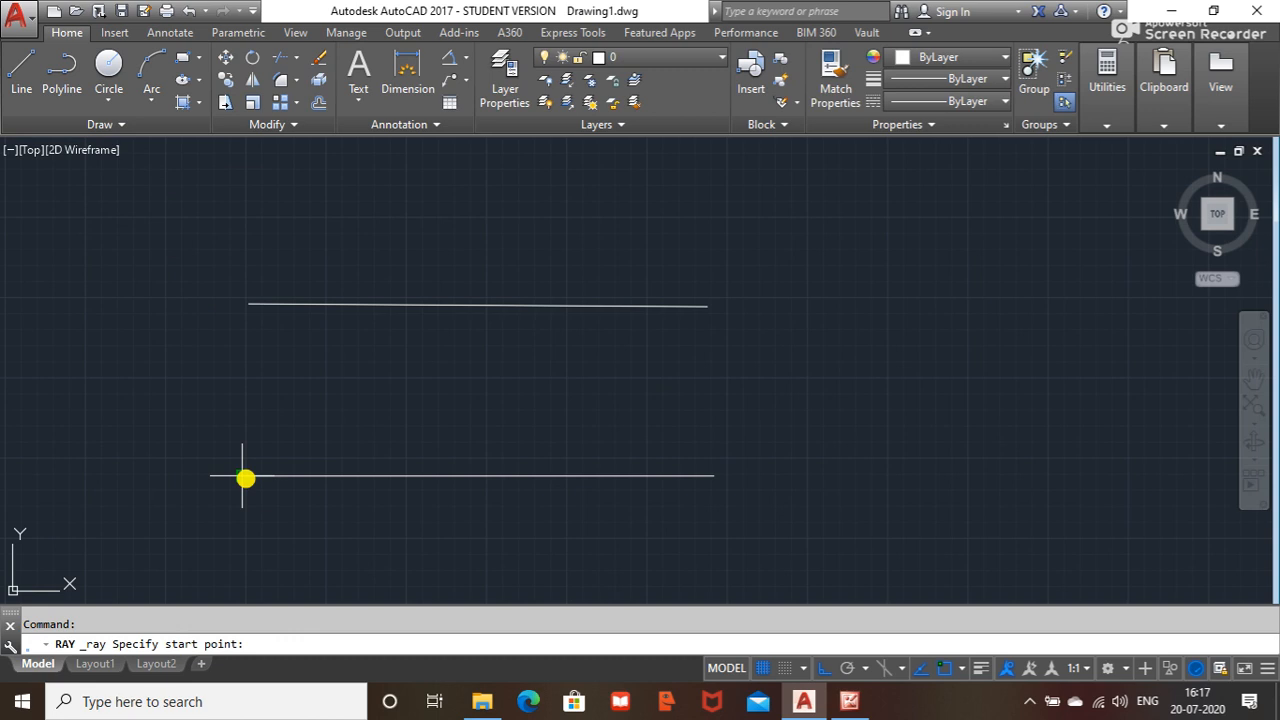
{"action": "left_click", "coordinate": [245, 477]}
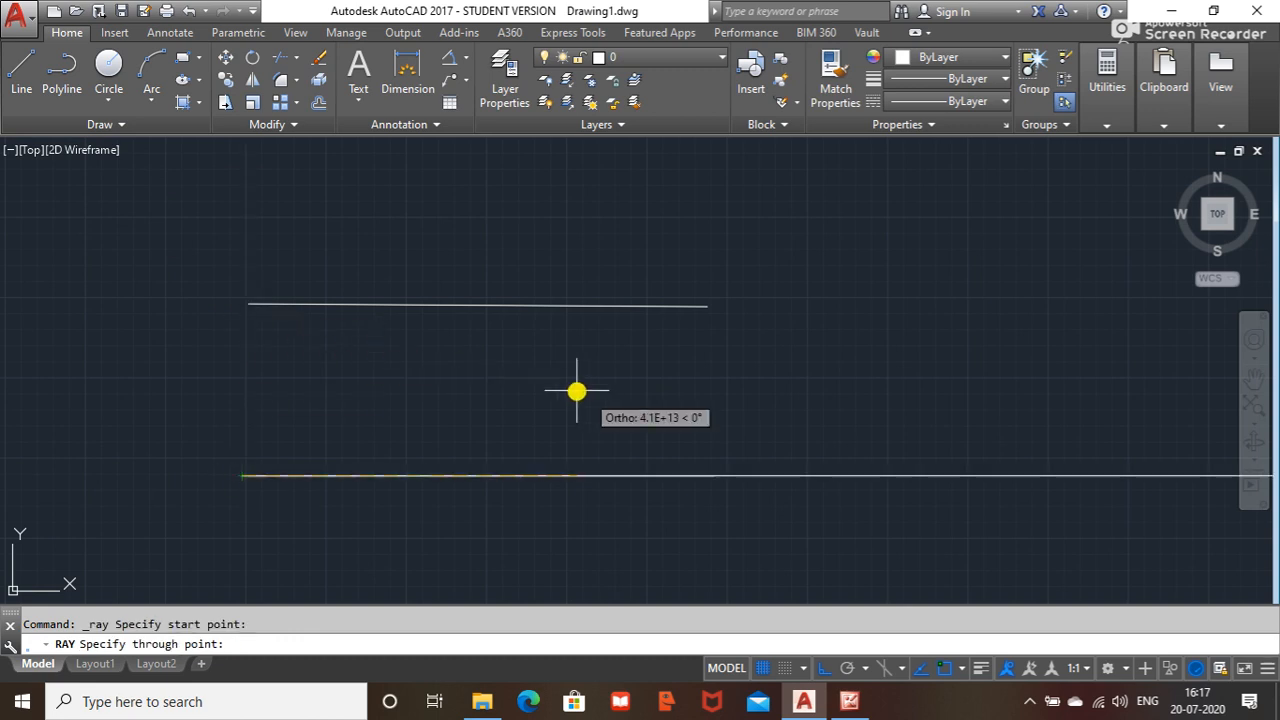
{"action": "left_click", "coordinate": [164, 272]}
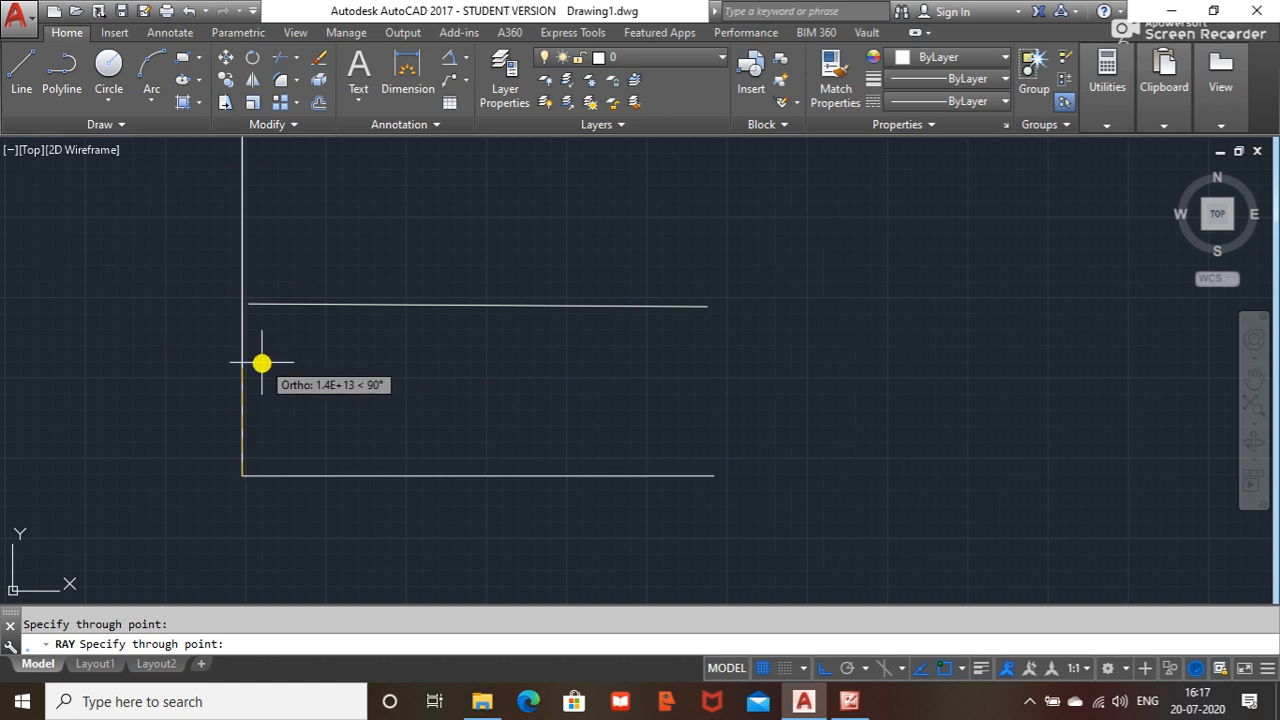
{"action": "key", "text": "Escape"}
- Examine how far the vertical ray extends above its start point at different zoom levels
{"action": "scroll", "coordinate": [306, 420], "scroll_direction": "down", "scroll_amount": 7}
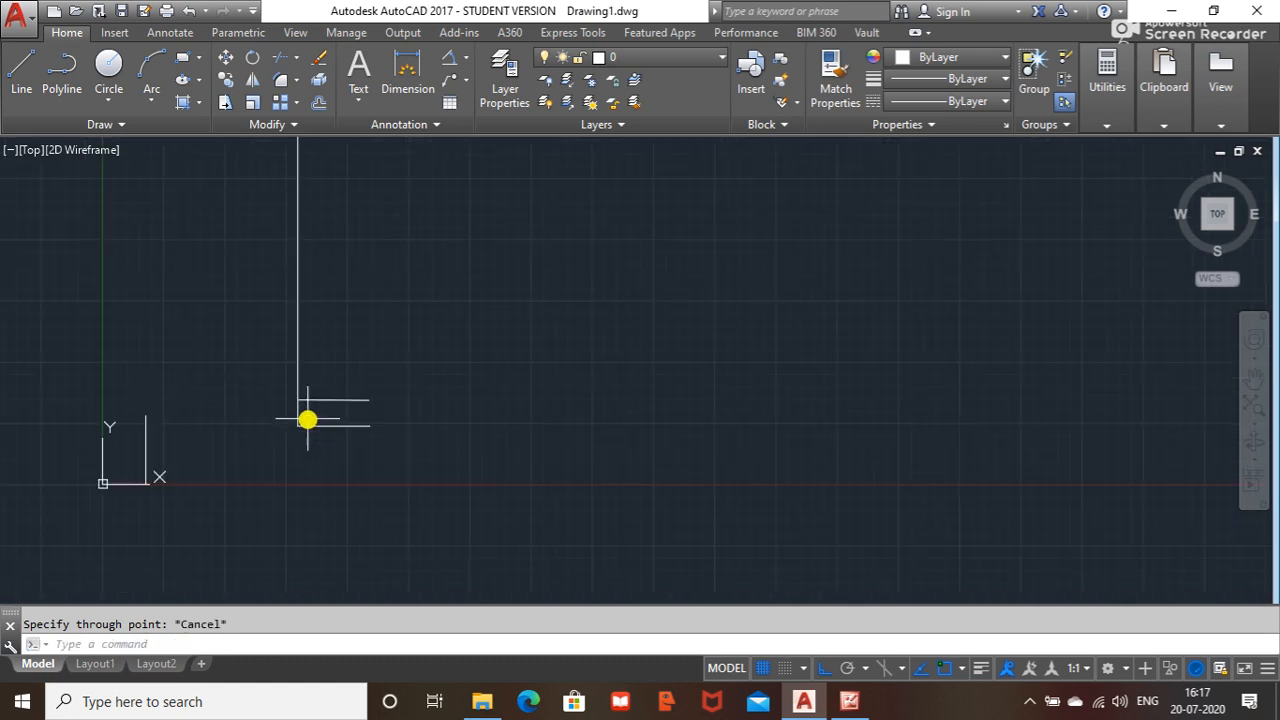
{"action": "scroll", "coordinate": [306, 390], "scroll_direction": "down", "scroll_amount": 8}
{"action": "scroll", "coordinate": [309, 372], "scroll_direction": "up", "scroll_amount": 12}
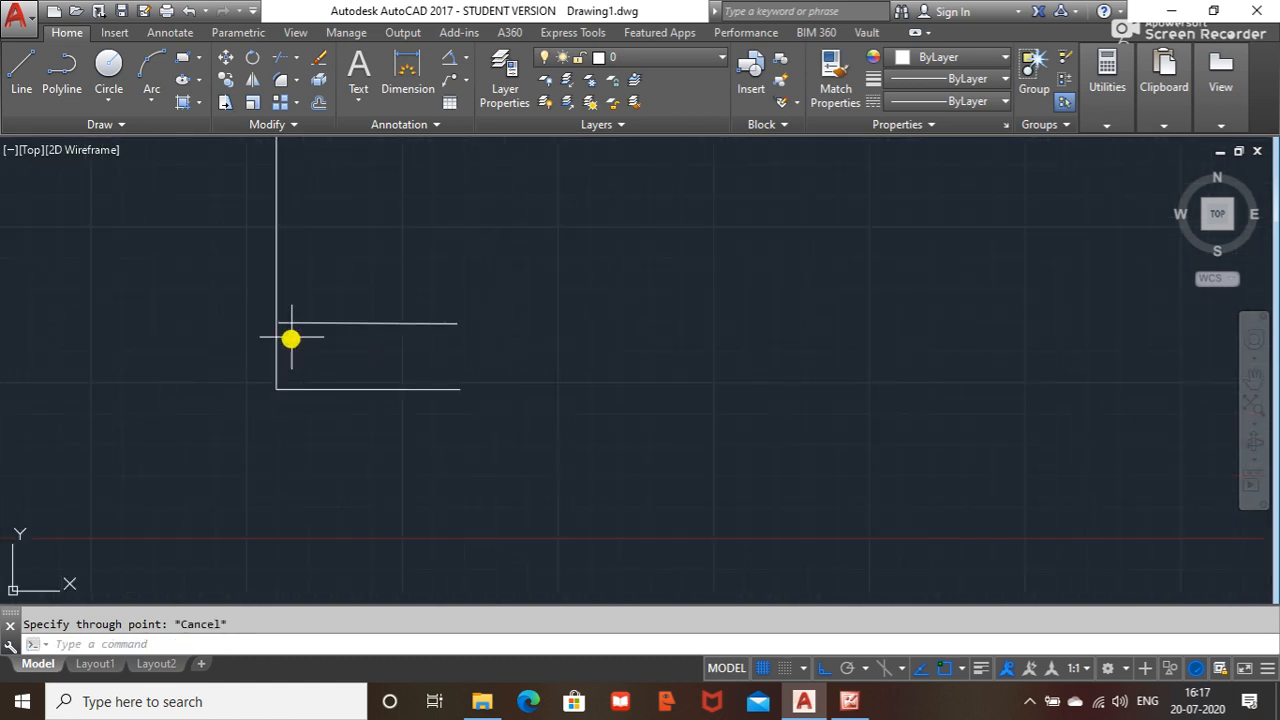
{"action": "scroll", "coordinate": [291, 339], "scroll_direction": "down", "scroll_amount": 6}
{"action": "scroll", "coordinate": [334, 386], "scroll_direction": "up", "scroll_amount": 12}
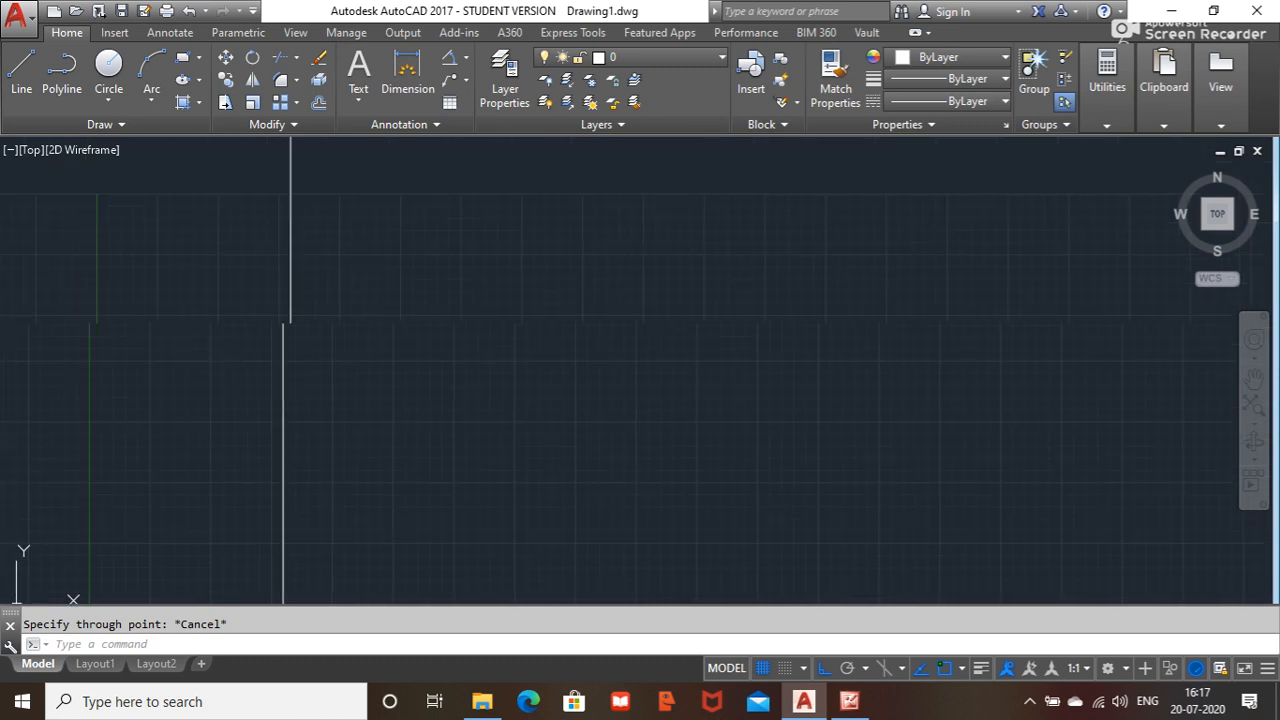
{"action": "scroll", "coordinate": [382, 385], "scroll_direction": "down", "scroll_amount": 10}
{"action": "scroll", "coordinate": [410, 350], "scroll_direction": "up", "scroll_amount": 6}
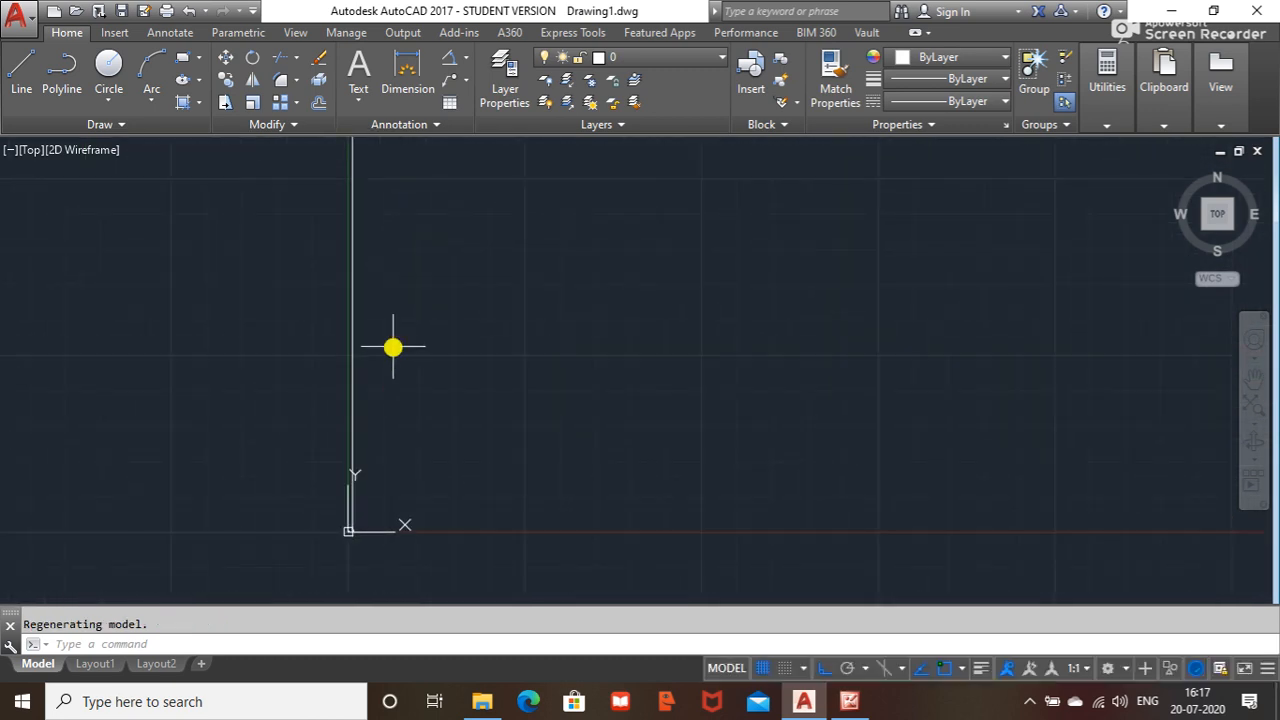
{"action": "scroll", "coordinate": [392, 349], "scroll_direction": "down", "scroll_amount": 6}
{"action": "scroll", "coordinate": [357, 471], "scroll_direction": "up", "scroll_amount": 3}
{"action": "scroll", "coordinate": [409, 340], "scroll_direction": "down", "scroll_amount": 4}
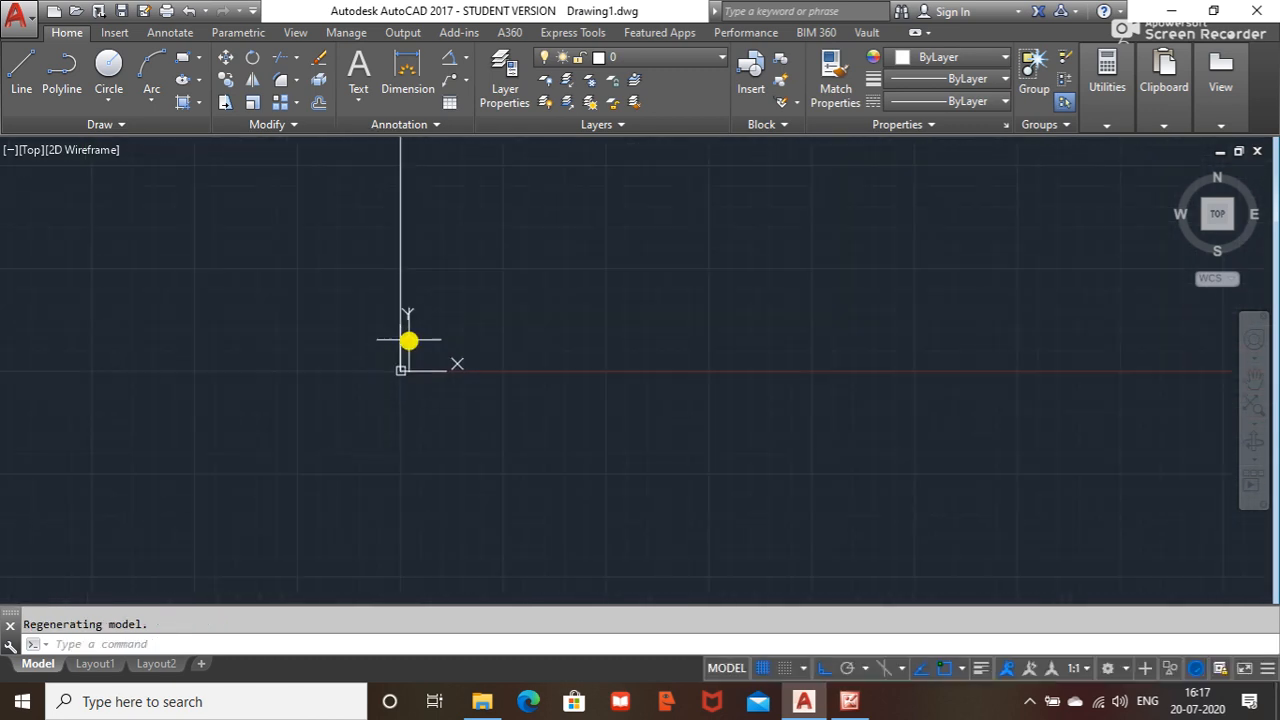
{"action": "scroll", "coordinate": [407, 341], "scroll_direction": "down", "scroll_amount": 3}
{"action": "scroll", "coordinate": [403, 343], "scroll_direction": "up", "scroll_amount": 12}
{"action": "middle_click_drag", "start_coordinate": [433, 302], "coordinate": [471, 234]}
{"action": "scroll", "coordinate": [400, 320], "scroll_direction": "down", "scroll_amount": 5}
{"action": "scroll", "coordinate": [299, 427], "scroll_direction": "up", "scroll_amount": 5}
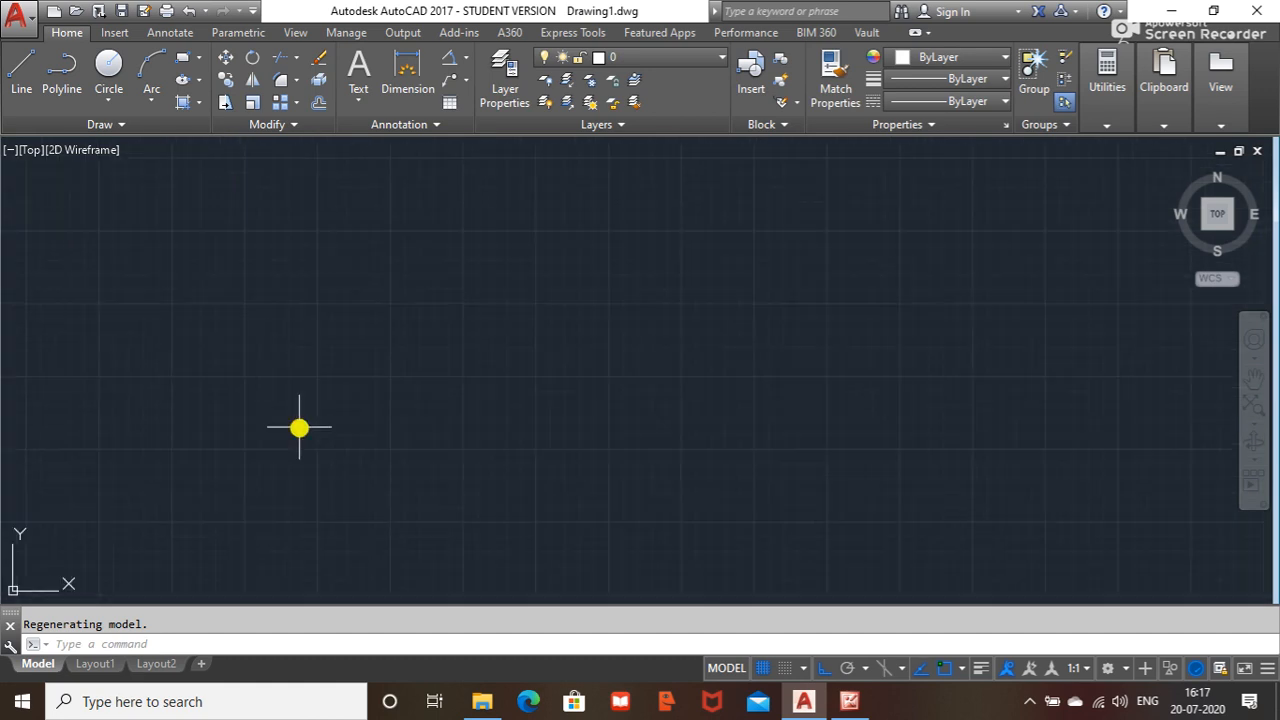
{"action": "scroll", "coordinate": [440, 290], "scroll_direction": "down", "scroll_amount": 5}
{"action": "scroll", "coordinate": [420, 400], "scroll_direction": "up", "scroll_amount": 5}
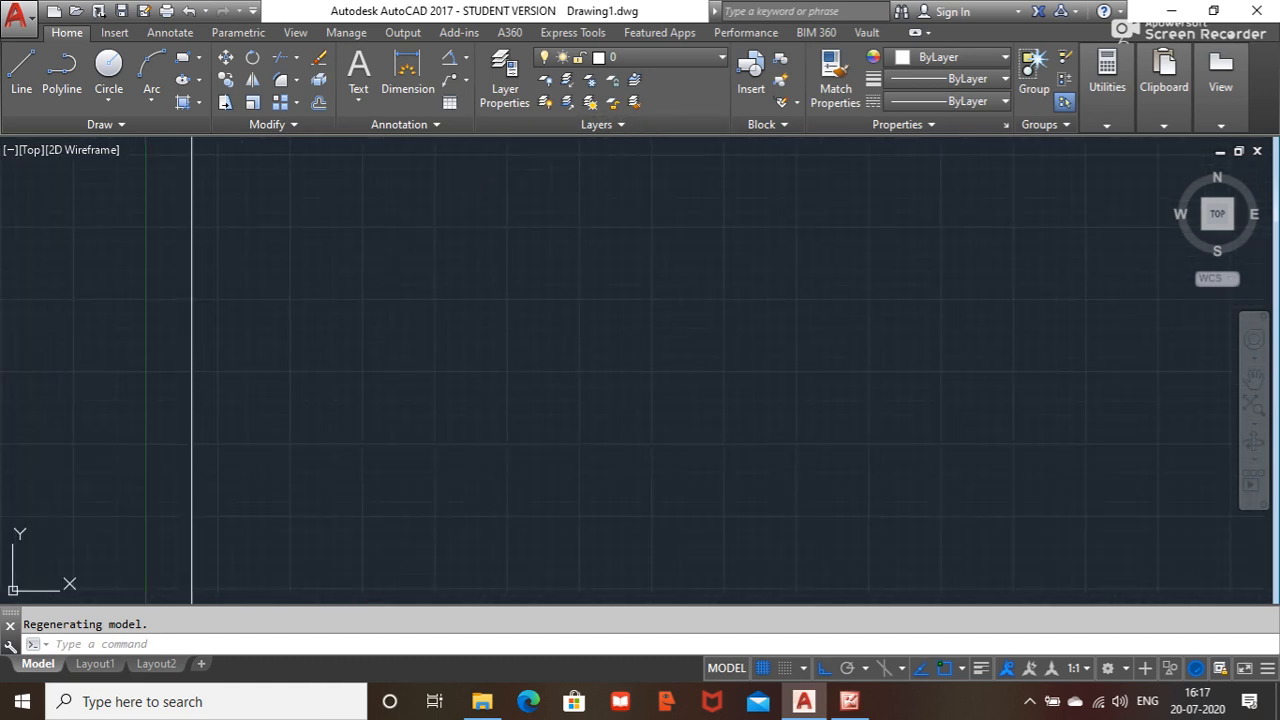
{"action": "scroll", "coordinate": [351, 346], "scroll_direction": "up", "scroll_amount": 3}
{"action": "scroll", "coordinate": [566, 226], "scroll_direction": "down", "scroll_amount": 6}
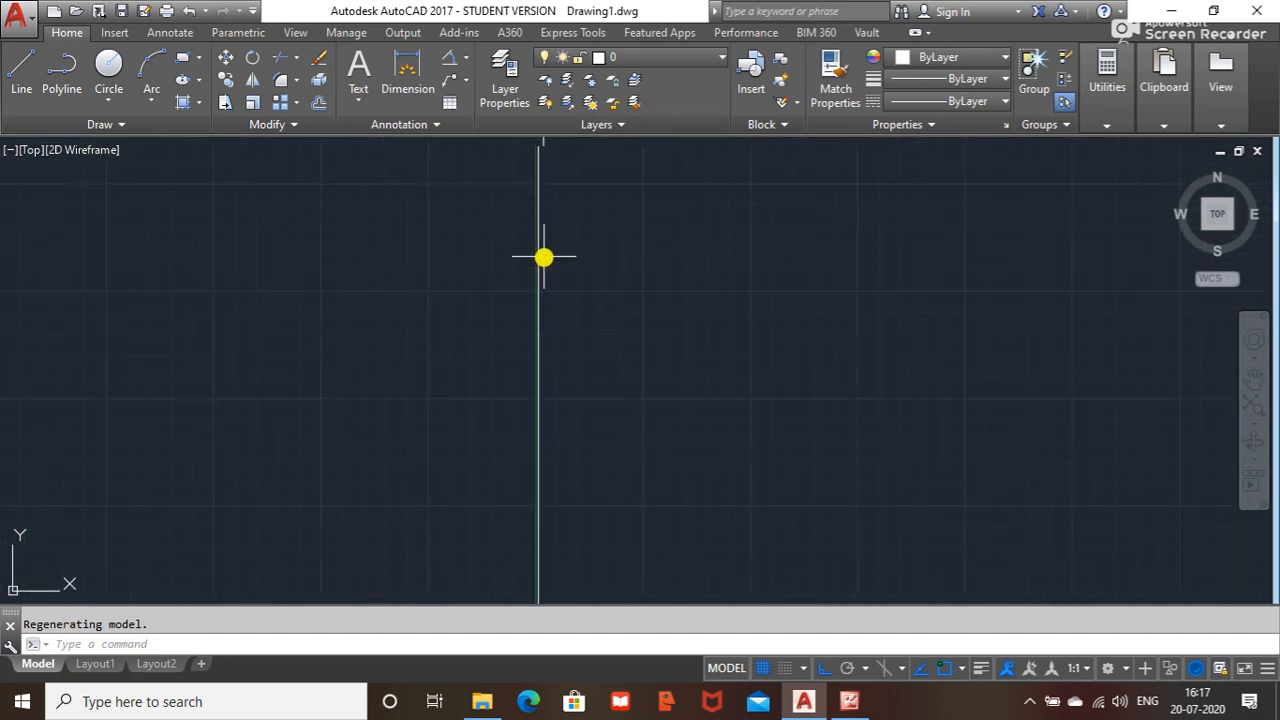
{"action": "scroll", "coordinate": [540, 254], "scroll_direction": "down", "scroll_amount": 3}
{"action": "scroll", "coordinate": [549, 274], "scroll_direction": "up", "scroll_amount": 6}
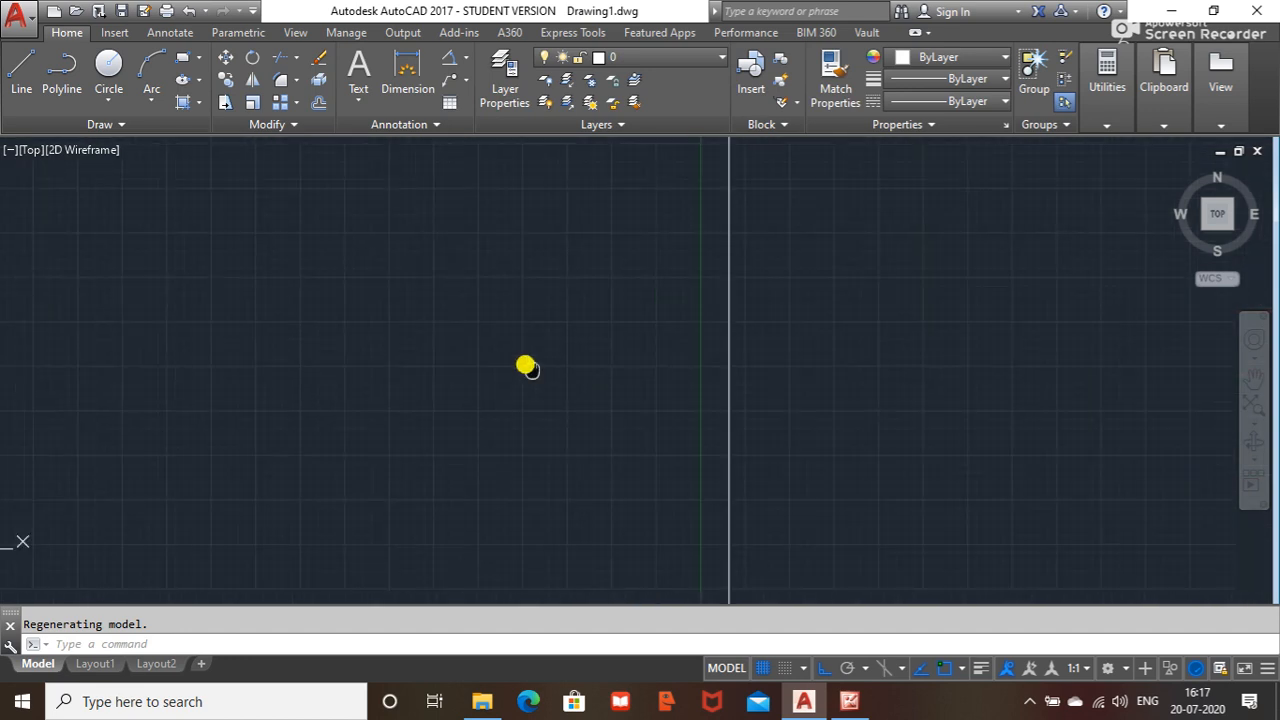
{"action": "middle_click_drag", "start_coordinate": [525, 365], "coordinate": [213, 420]}
{"action": "scroll", "coordinate": [492, 474], "scroll_direction": "up", "scroll_amount": 3}
{"action": "scroll", "coordinate": [453, 352], "scroll_direction": "down", "scroll_amount": 3}
{"action": "middle_click_drag", "start_coordinate": [454, 328], "coordinate": [444, 194]}
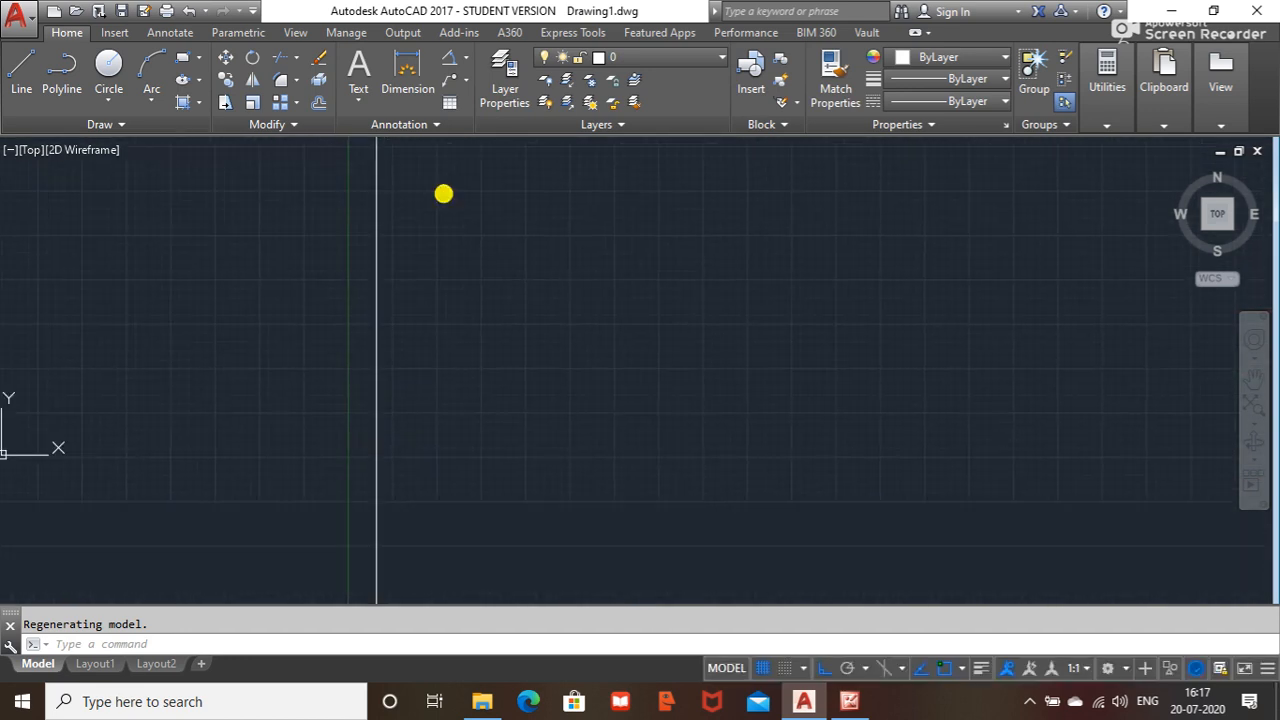
- Zoom with the All option to bring the ray's start and the drawn lines back into view
{"action": "key", "text": "Return"}
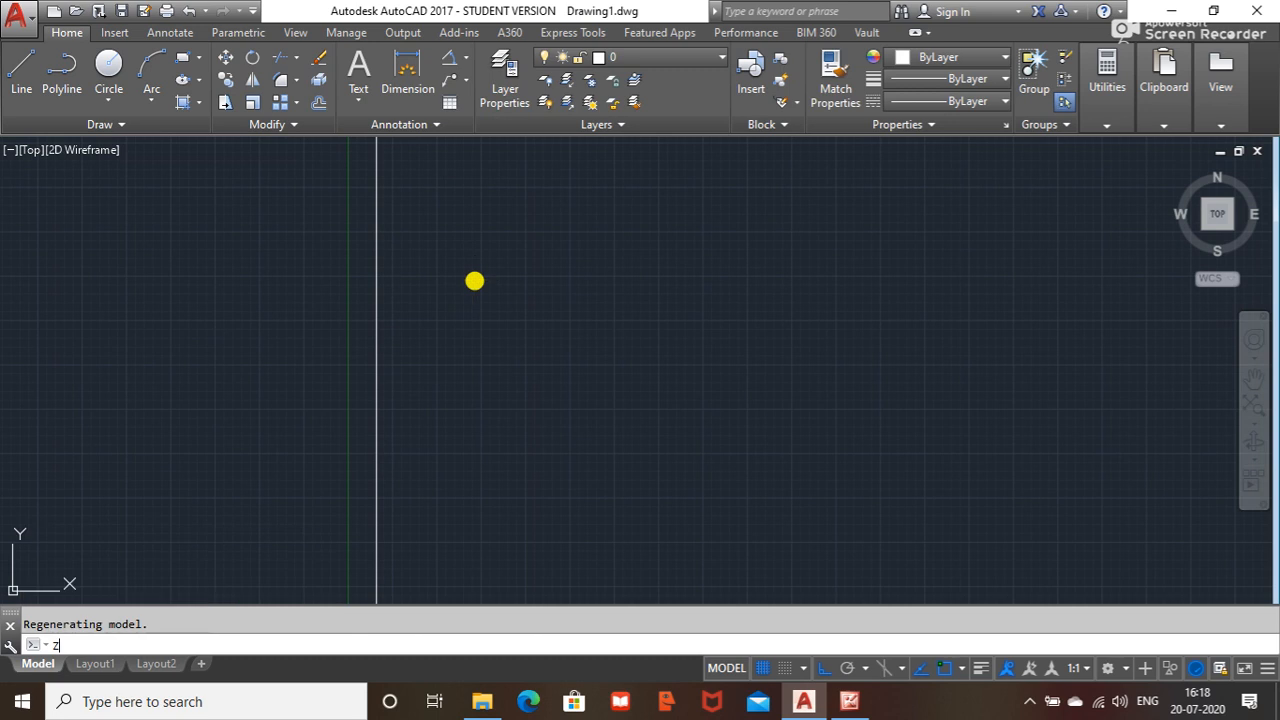
{"action": "type", "text": "a"}
{"action": "key", "text": "Return"}
{"action": "scroll", "coordinate": [582, 375], "scroll_direction": "down", "scroll_amount": 2}
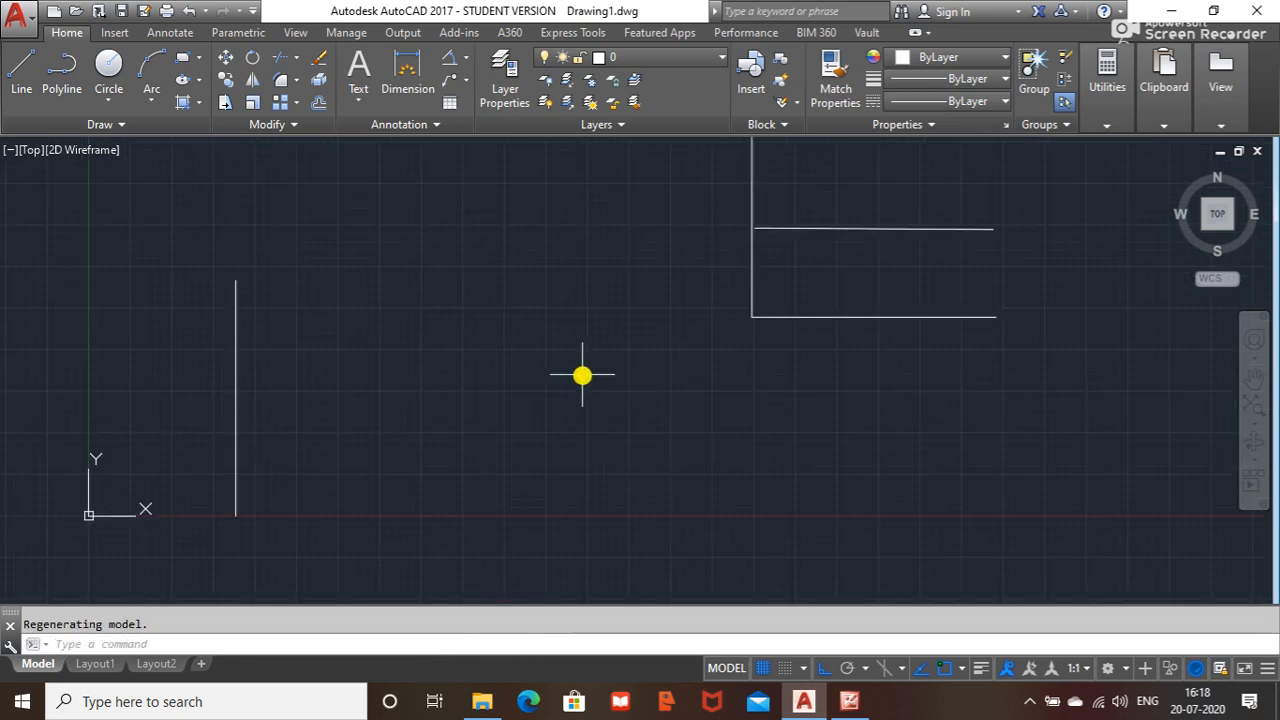
- Copy the vertical ray horizontally to the right from its start point, using distances of 10 and 20
{"action": "mouse_move", "coordinate": [963, 189]}
{"action": "left_mouse_down"}
{"action": "mouse_move", "coordinate": [580, 391]}
{"action": "mouse_move", "coordinate": [723, 434]}
{"action": "left_mouse_up"}
{"action": "key", "text": "Escape"}
{"action": "middle_click_drag", "start_coordinate": [772, 374], "coordinate": [600, 431]}
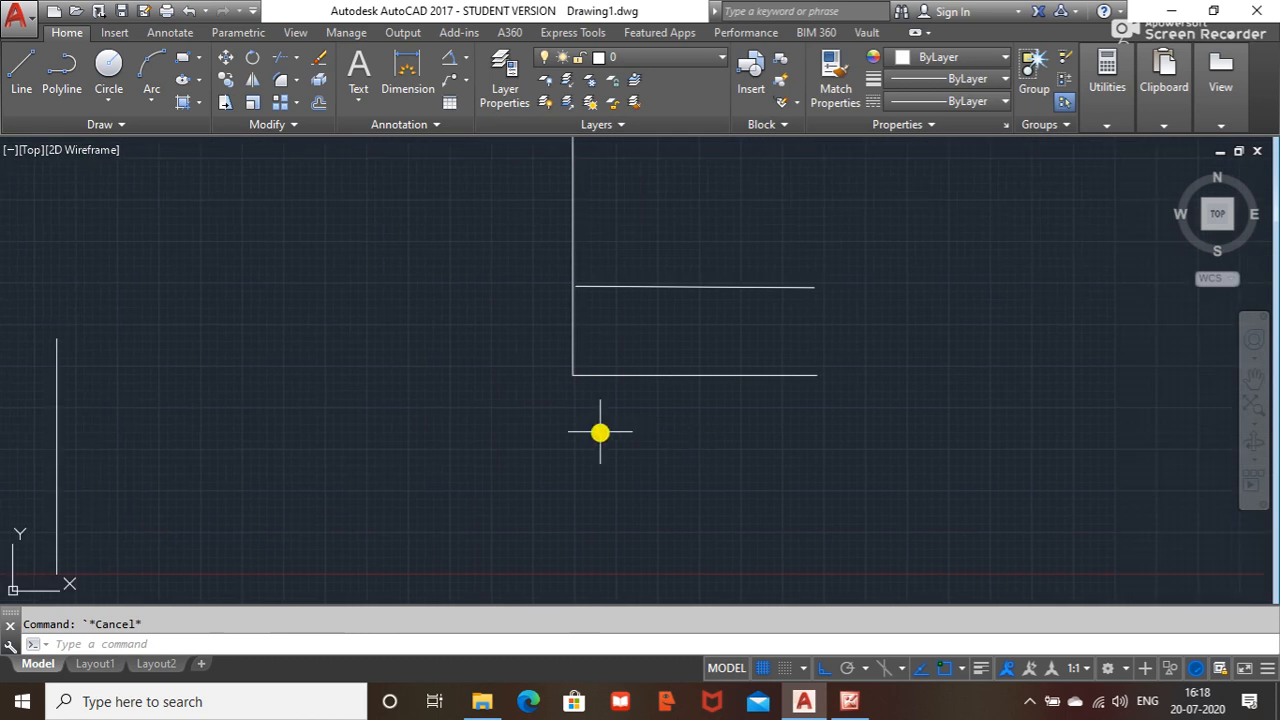
{"action": "left_click", "coordinate": [571, 331]}
{"action": "right_click", "coordinate": [571, 334]}
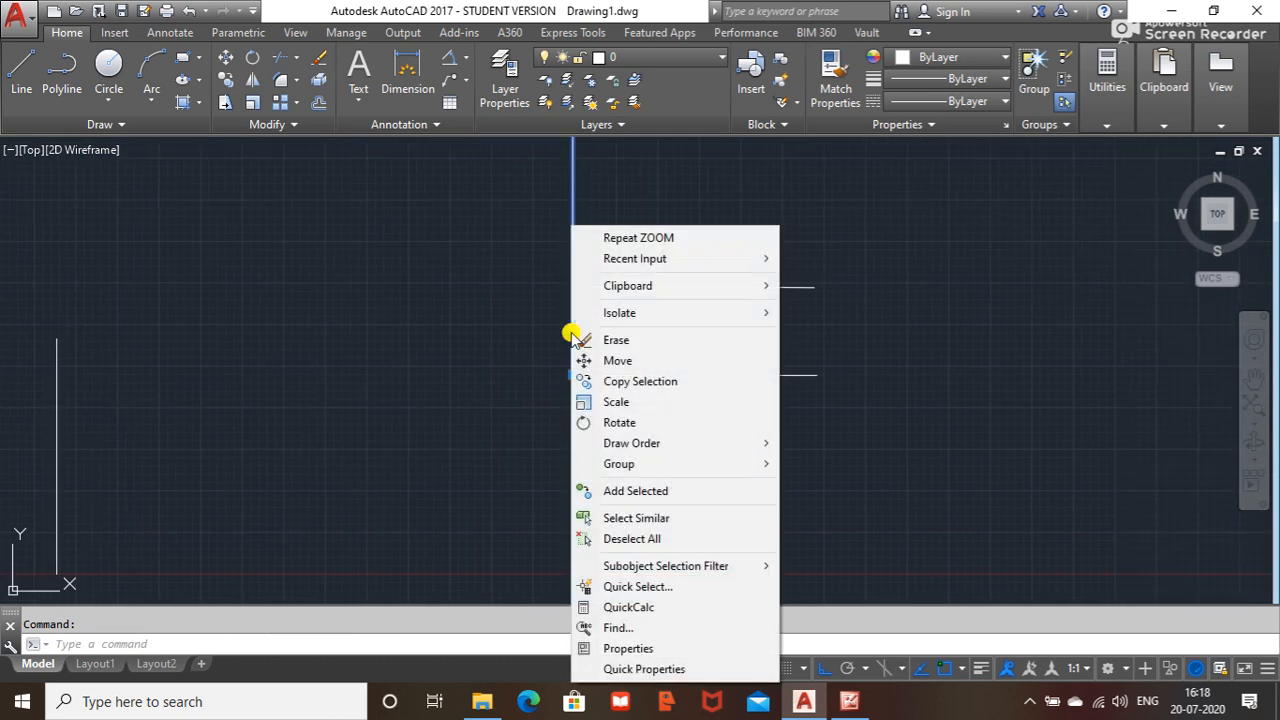
{"action": "left_click", "coordinate": [622, 381]}
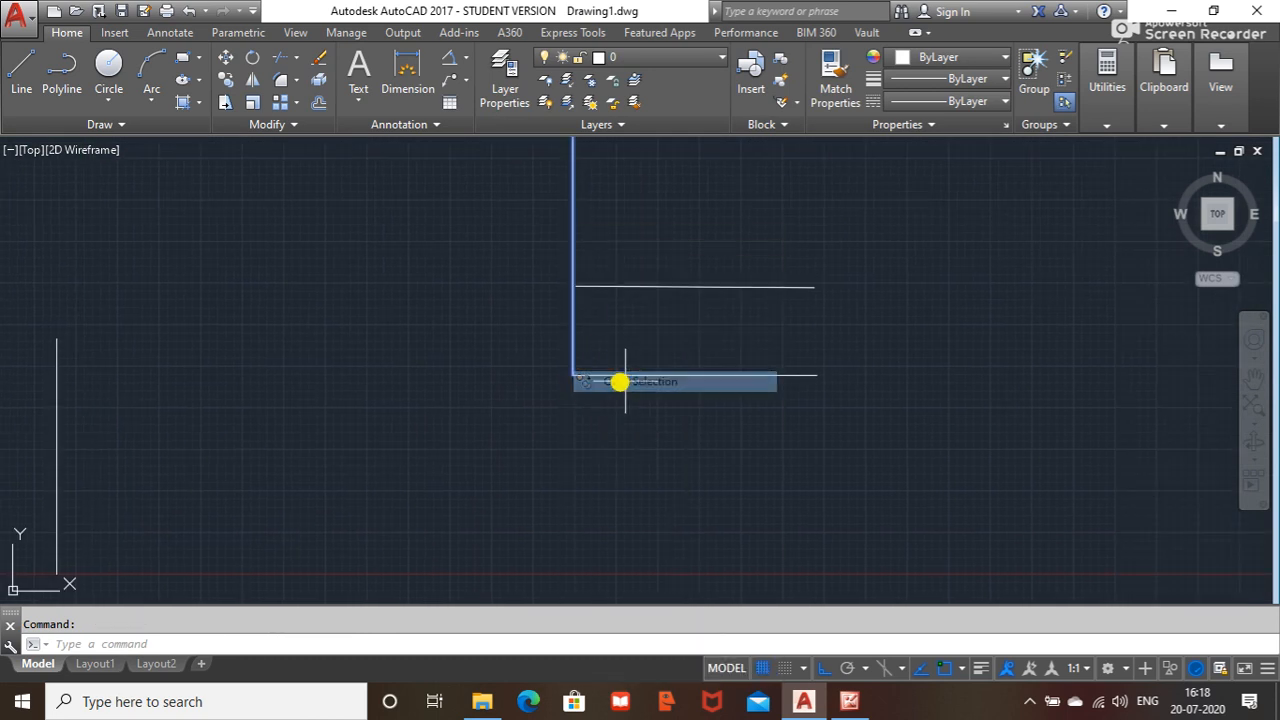
{"action": "left_click", "coordinate": [572, 375]}
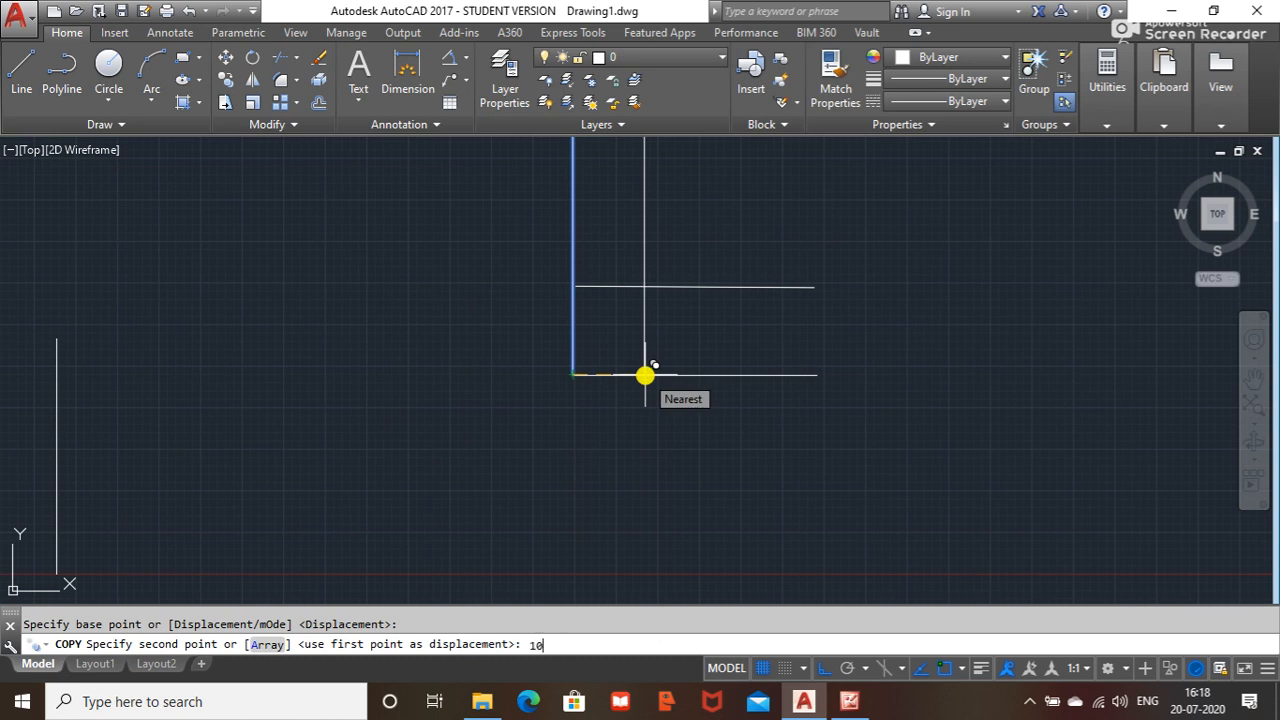
{"action": "key", "text": "Return"}
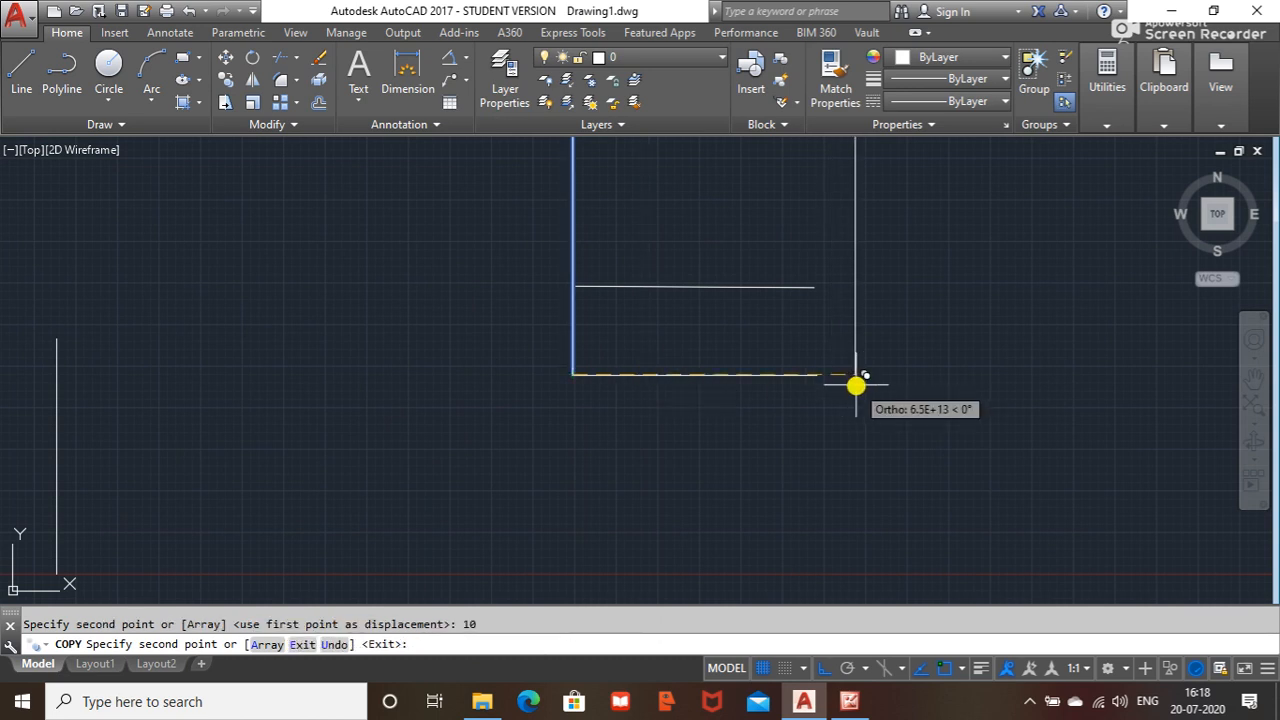
{"action": "type", "text": "0"}
{"action": "key", "text": "Return"}
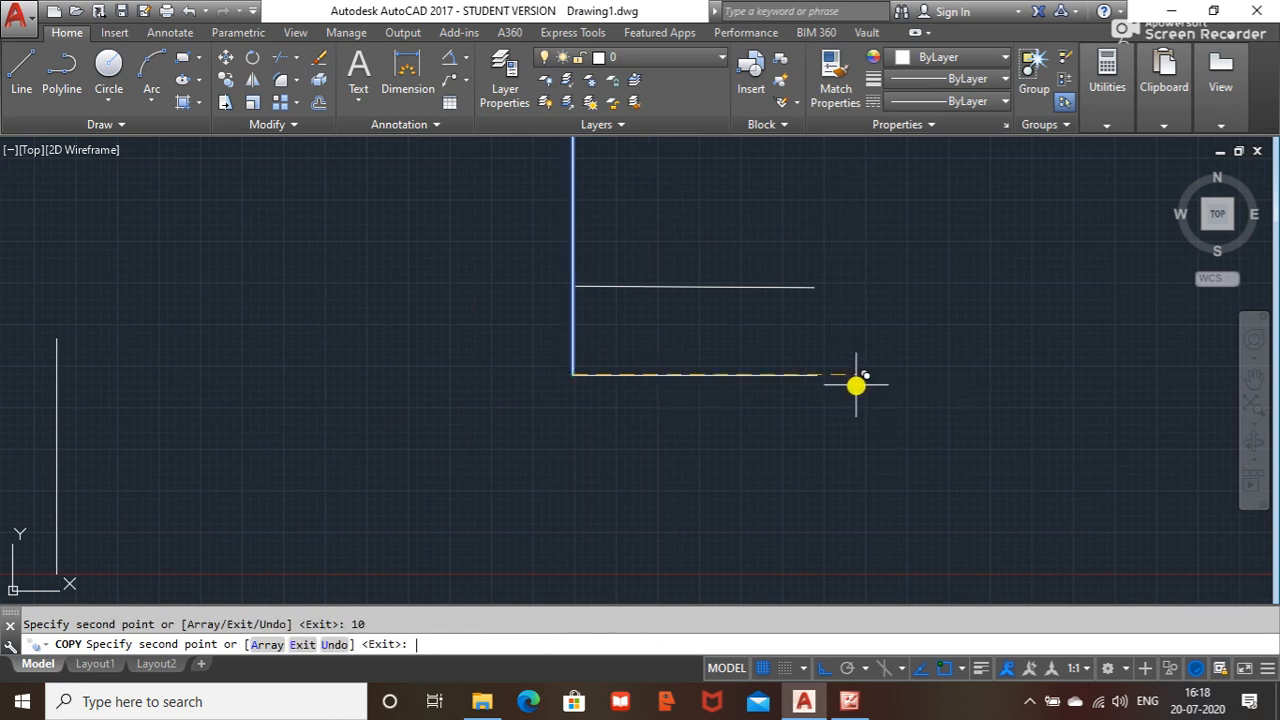
{"action": "type", "text": "20"}
{"action": "key", "text": "Return"}
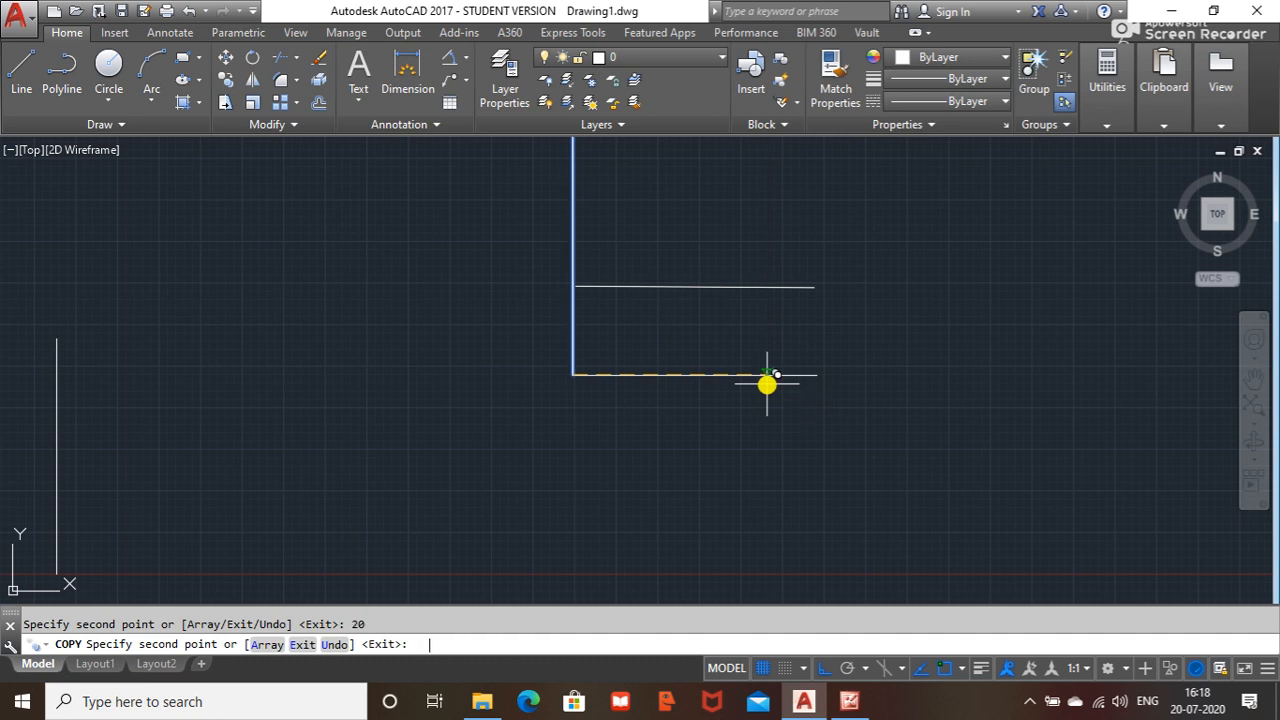
{"action": "key", "text": "Escape"}
- Erase the rays together with the drawn reference lines using one crossing selection
{"action": "scroll", "coordinate": [600, 340], "scroll_direction": "up", "scroll_amount": 5}
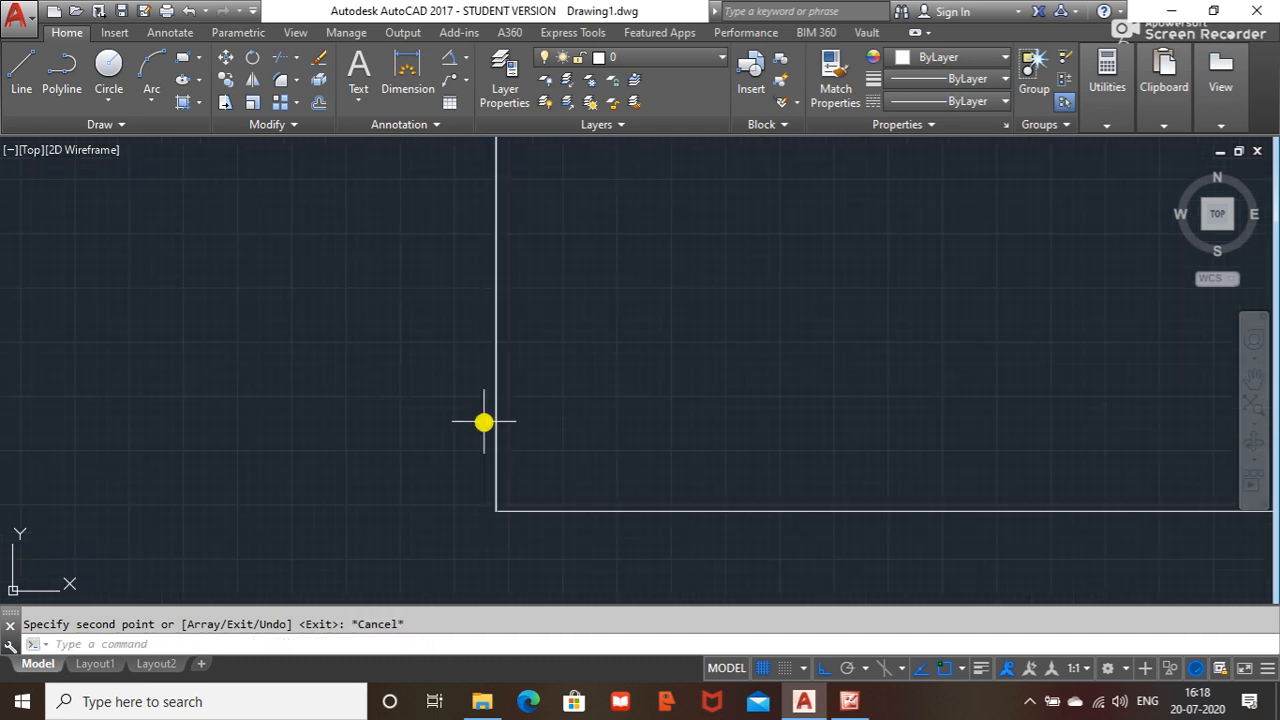
{"action": "scroll", "coordinate": [517, 514], "scroll_direction": "up", "scroll_amount": 4}
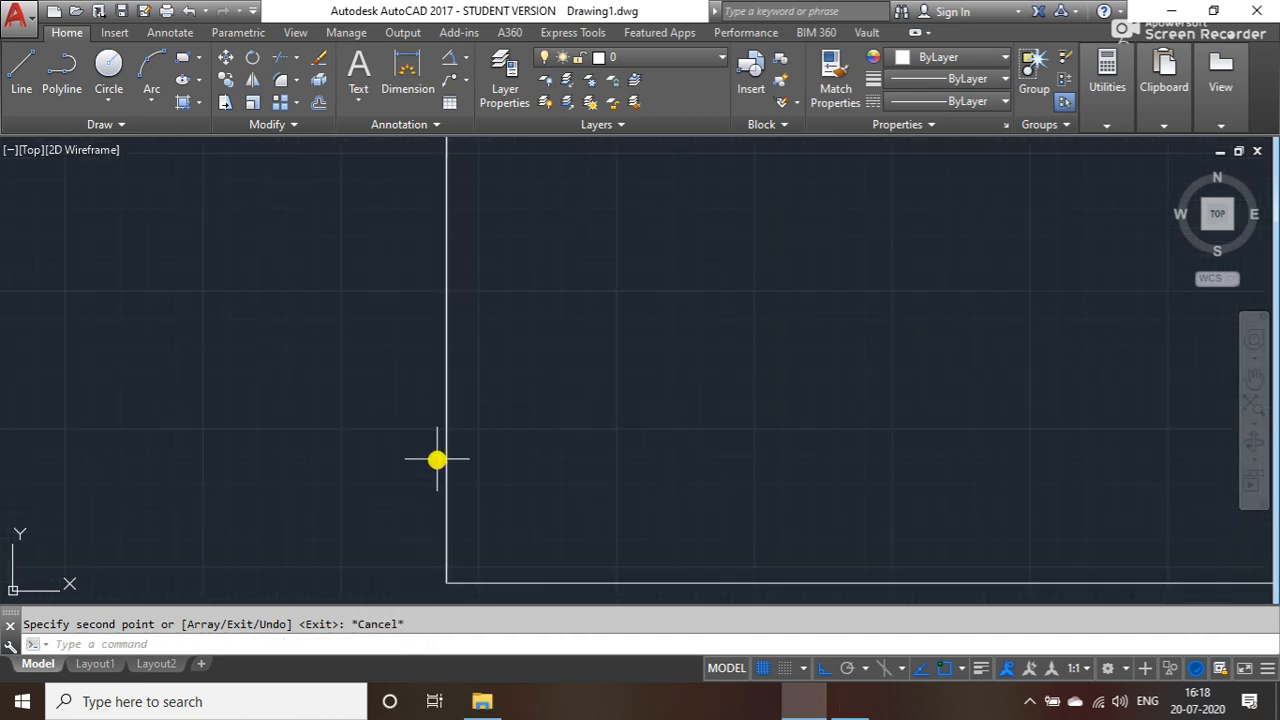
{"action": "scroll", "coordinate": [440, 452], "scroll_direction": "down", "scroll_amount": 5}
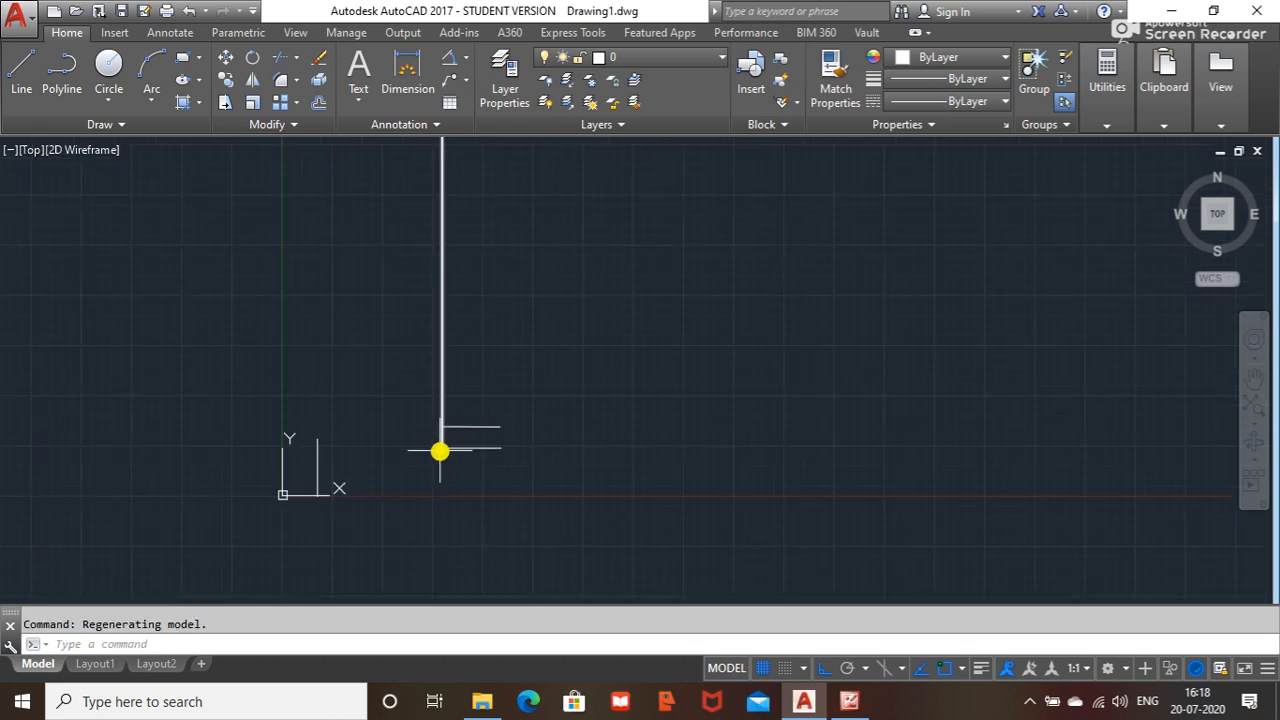
{"action": "left_click", "coordinate": [589, 374]}
{"action": "left_click", "coordinate": [263, 522]}
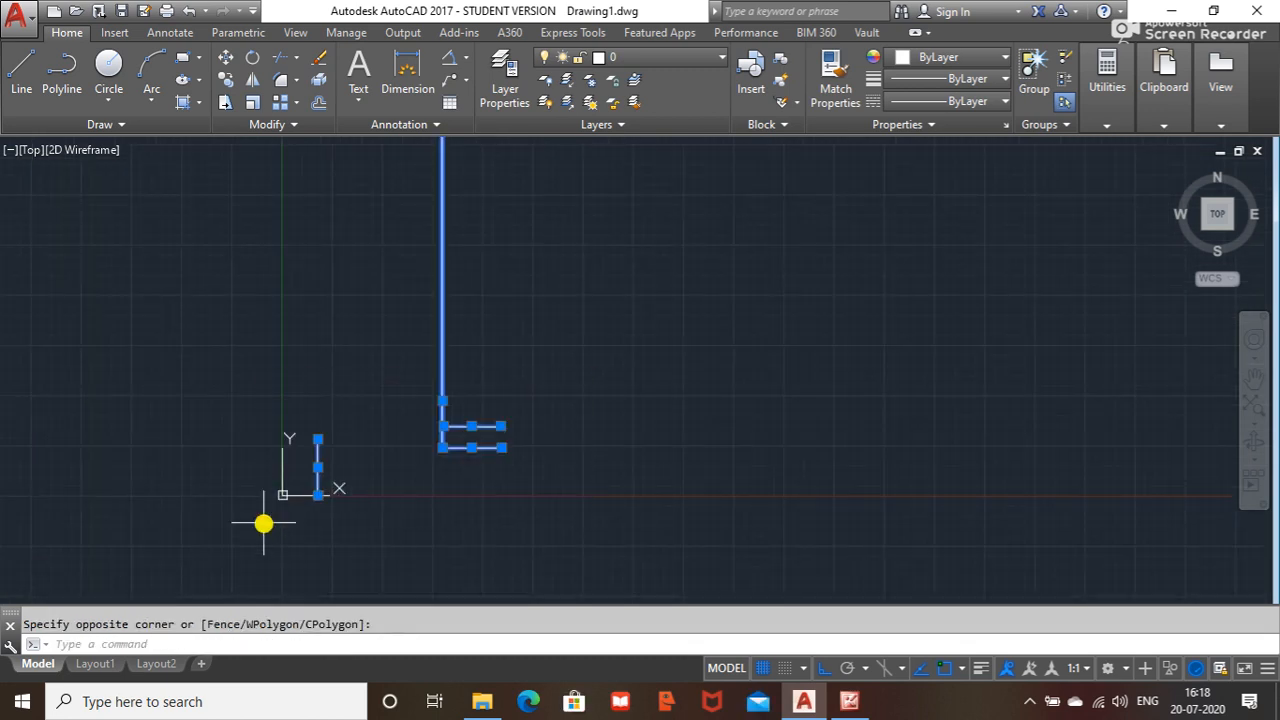
{"action": "key", "text": "Delete"}
{"action": "left_click", "coordinate": [336, 436]}
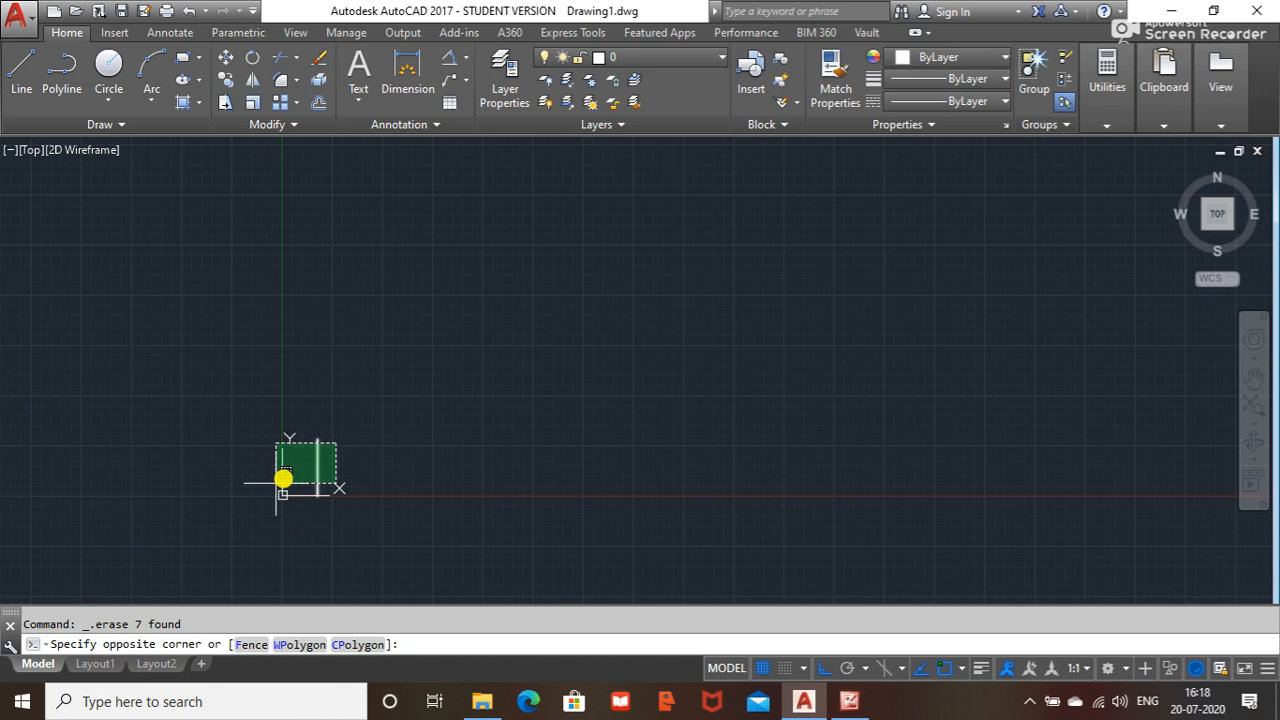
{"action": "left_click", "coordinate": [279, 482]}
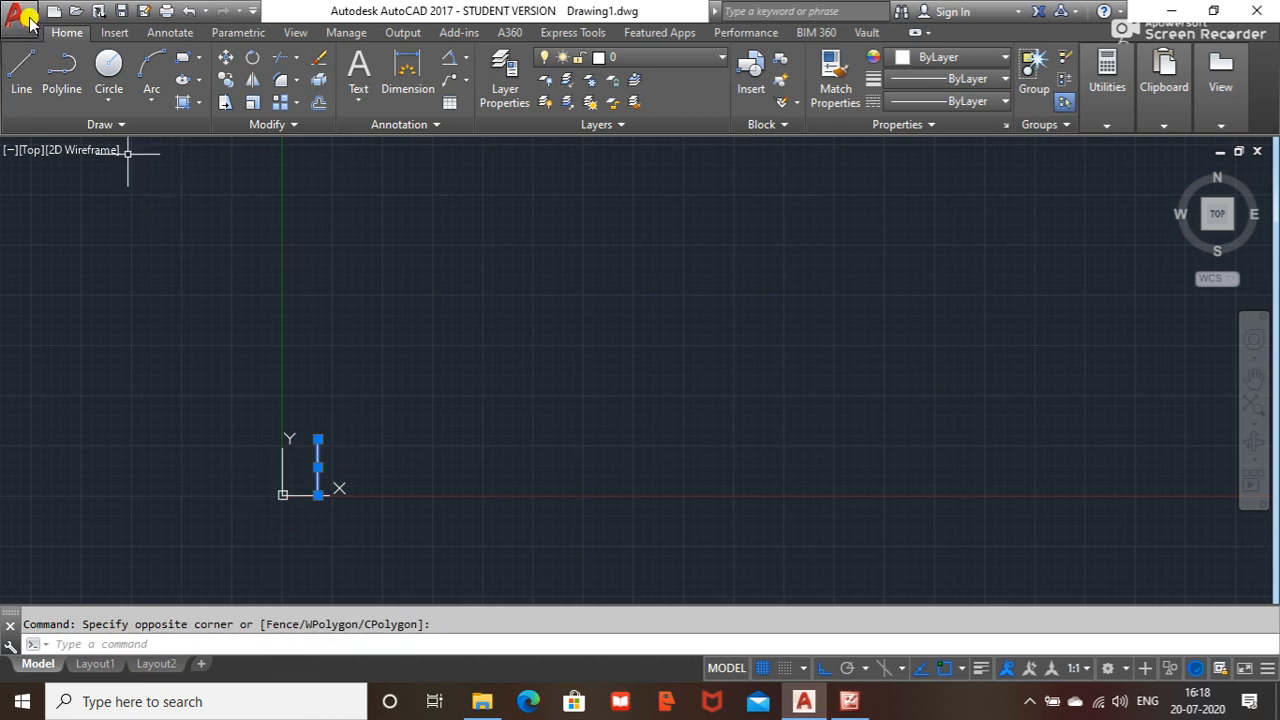
{"action": "scroll", "coordinate": [318, 488], "scroll_direction": "up", "scroll_amount": 3}
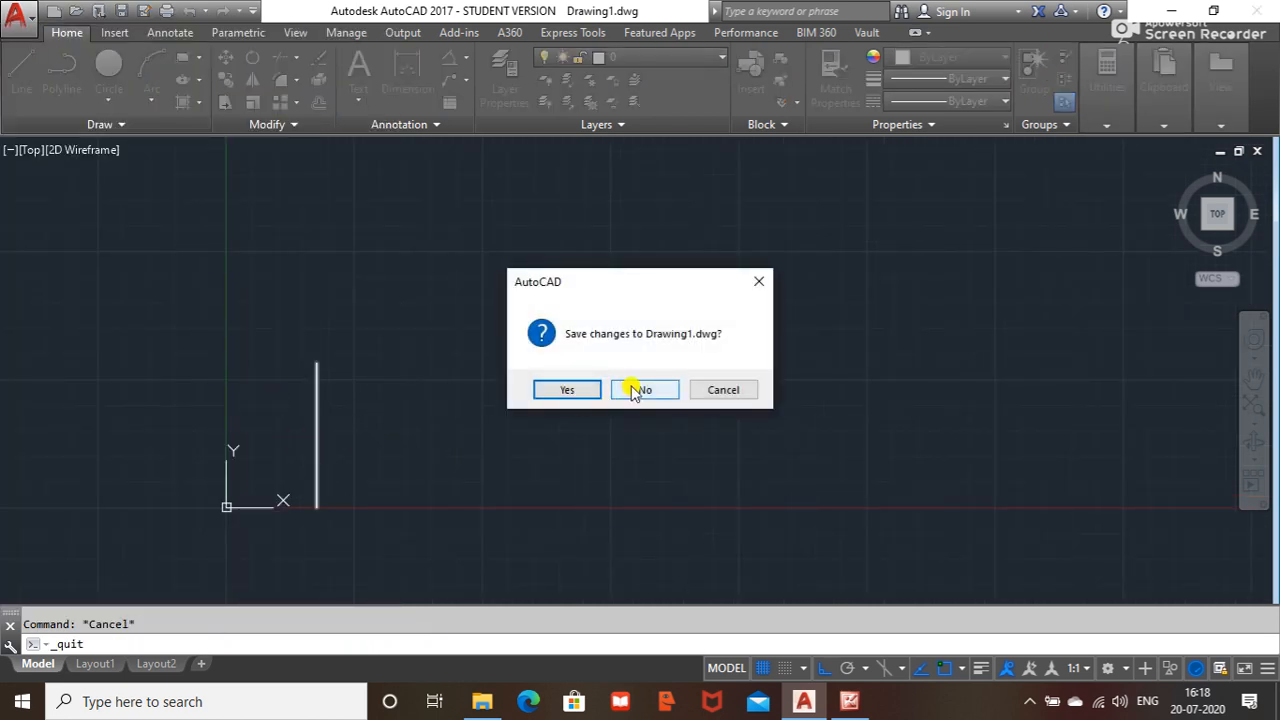
{"action": "left_click", "coordinate": [753, 282]}
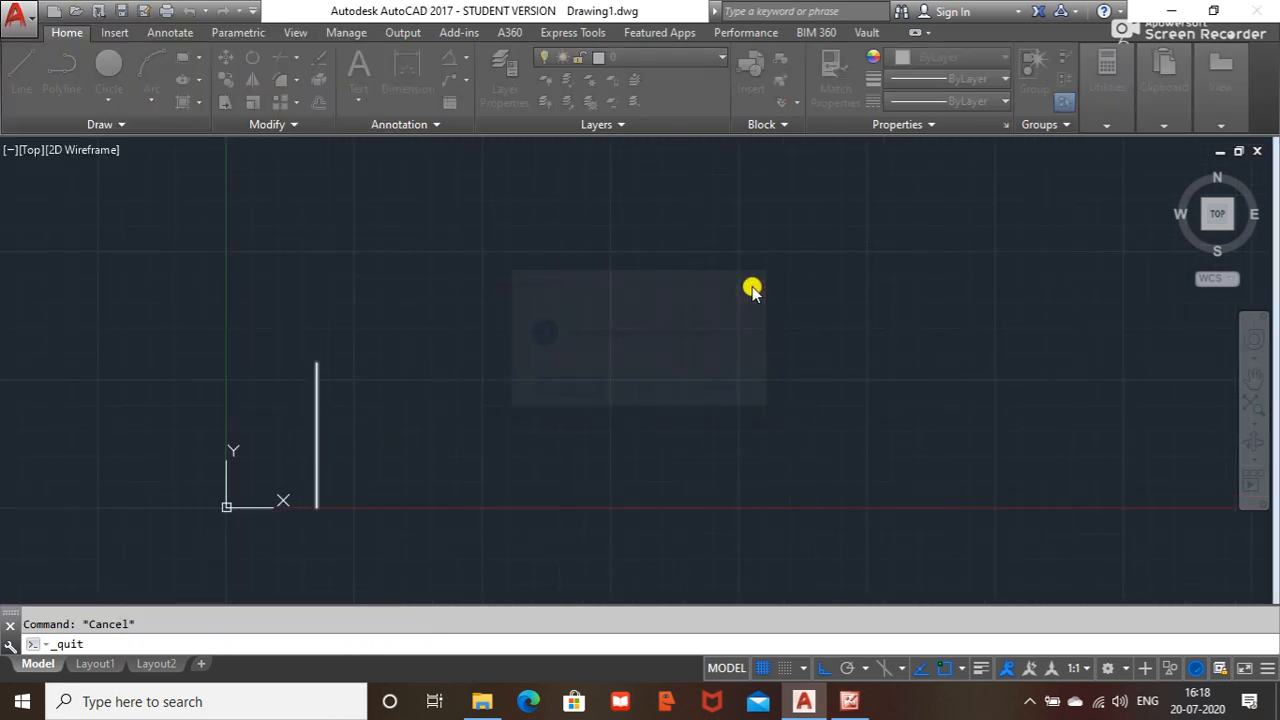
- Create a new drawing from the acad template
{"action": "left_click", "coordinate": [28, 25]}
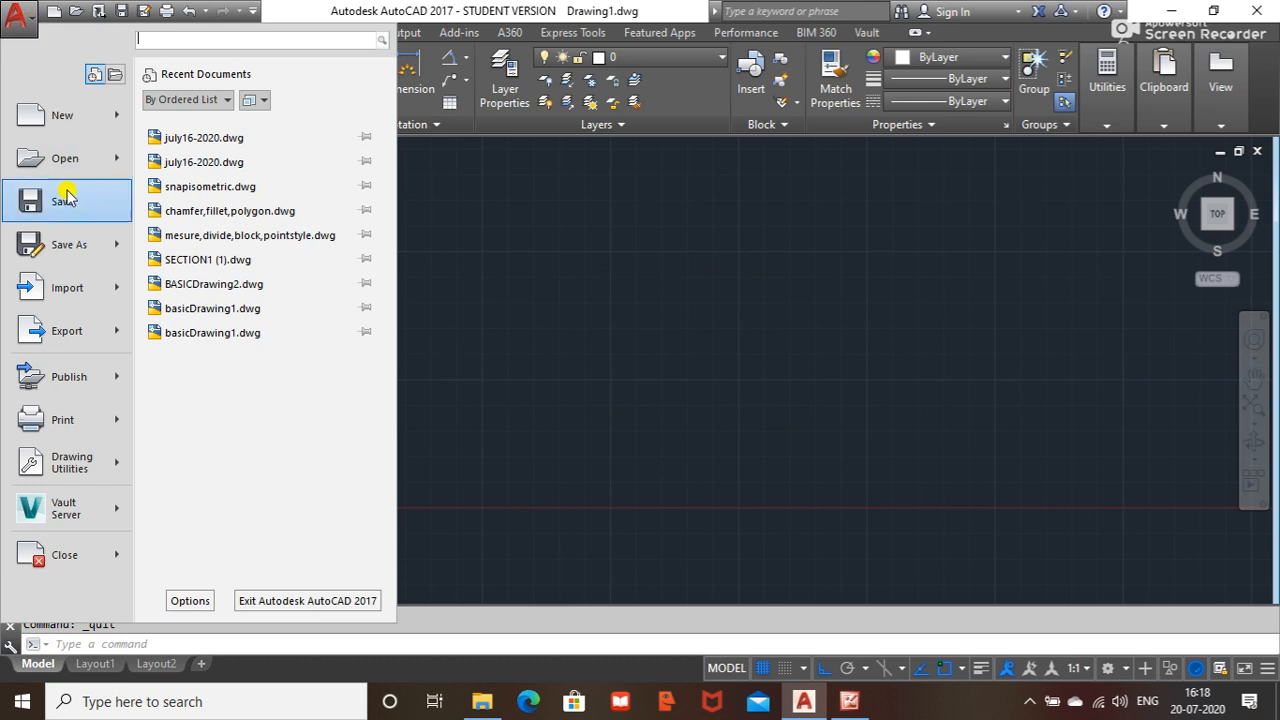
{"action": "mouse_move", "coordinate": [62, 122]}
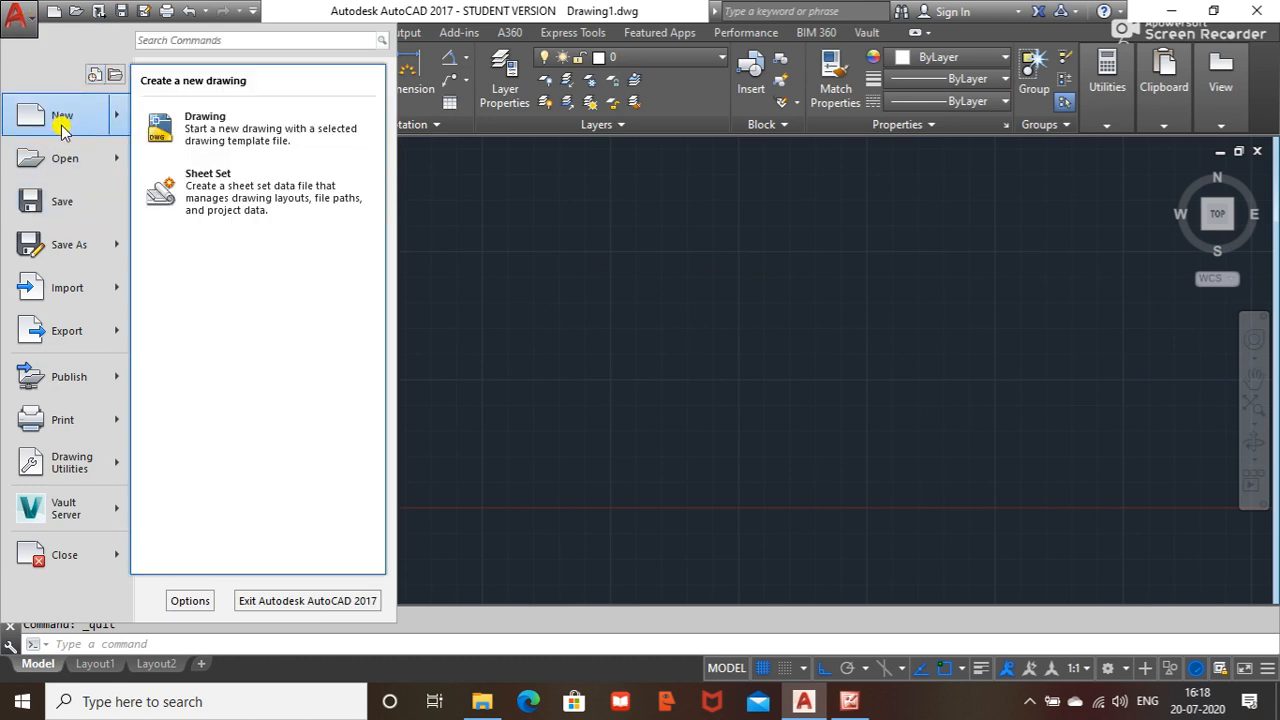
{"action": "key", "text": "Escape"}
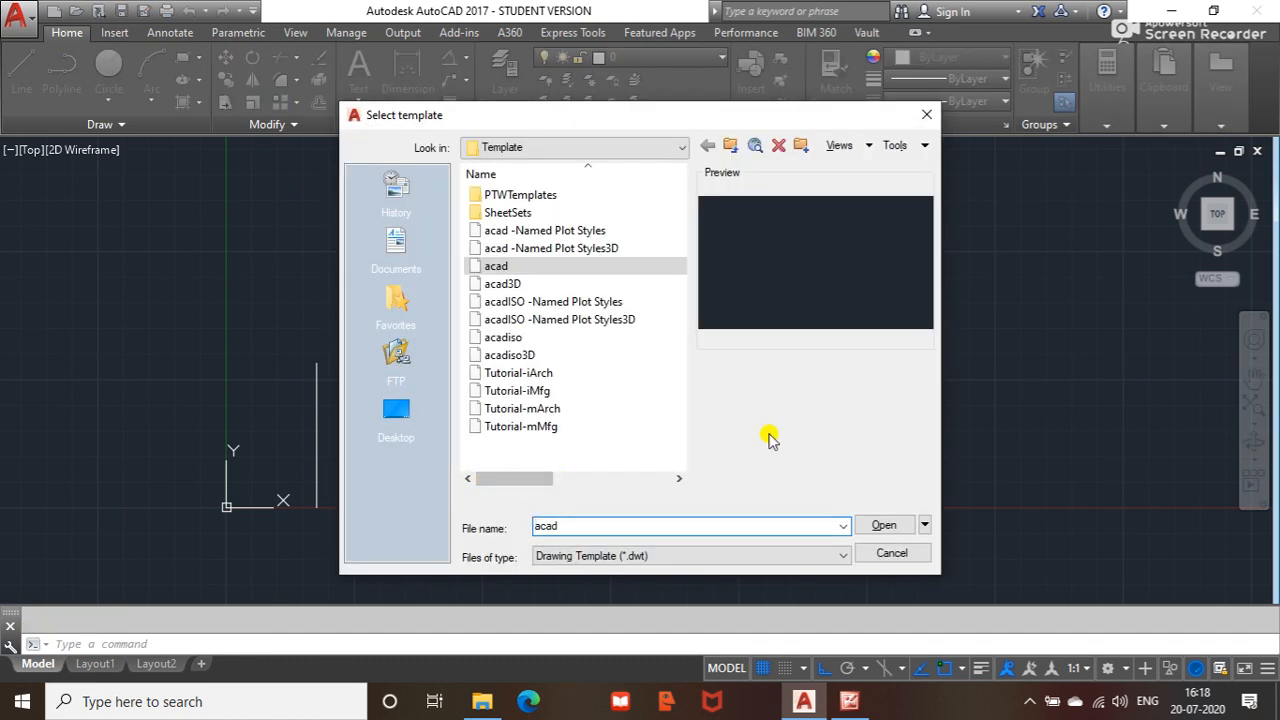
{"action": "left_click", "coordinate": [884, 525]}
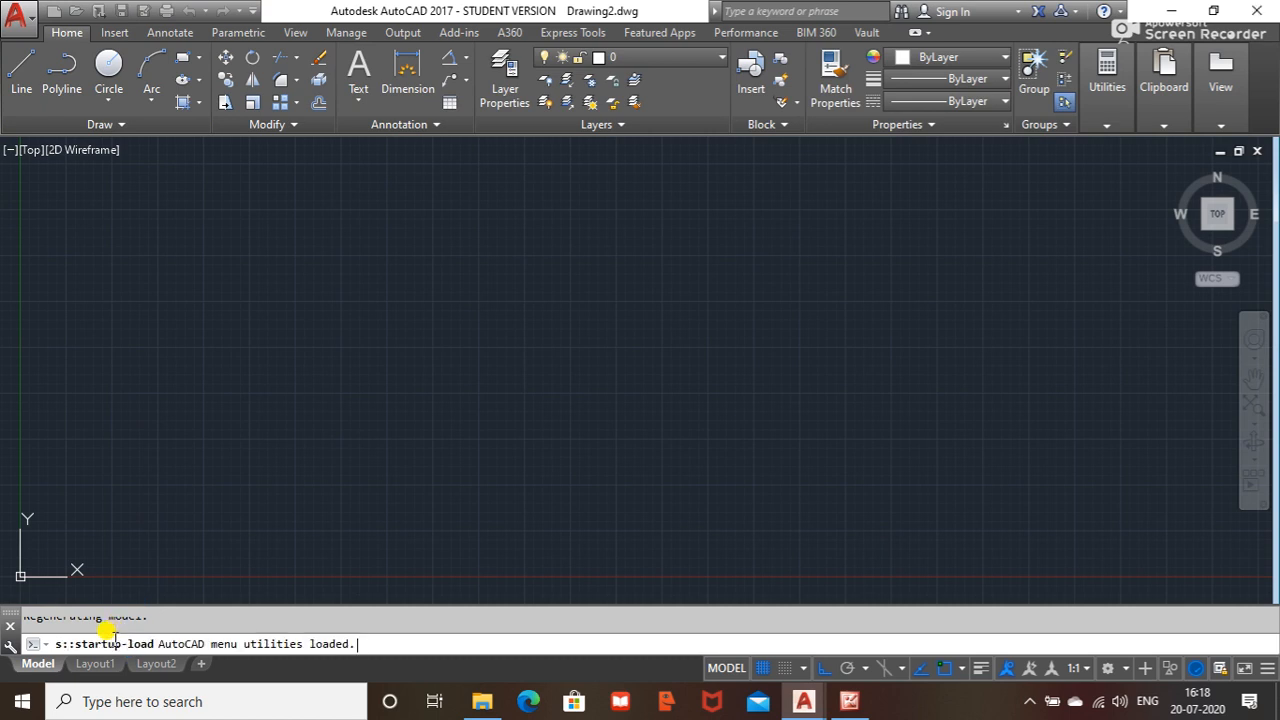
{"action": "key", "text": "Escape"}
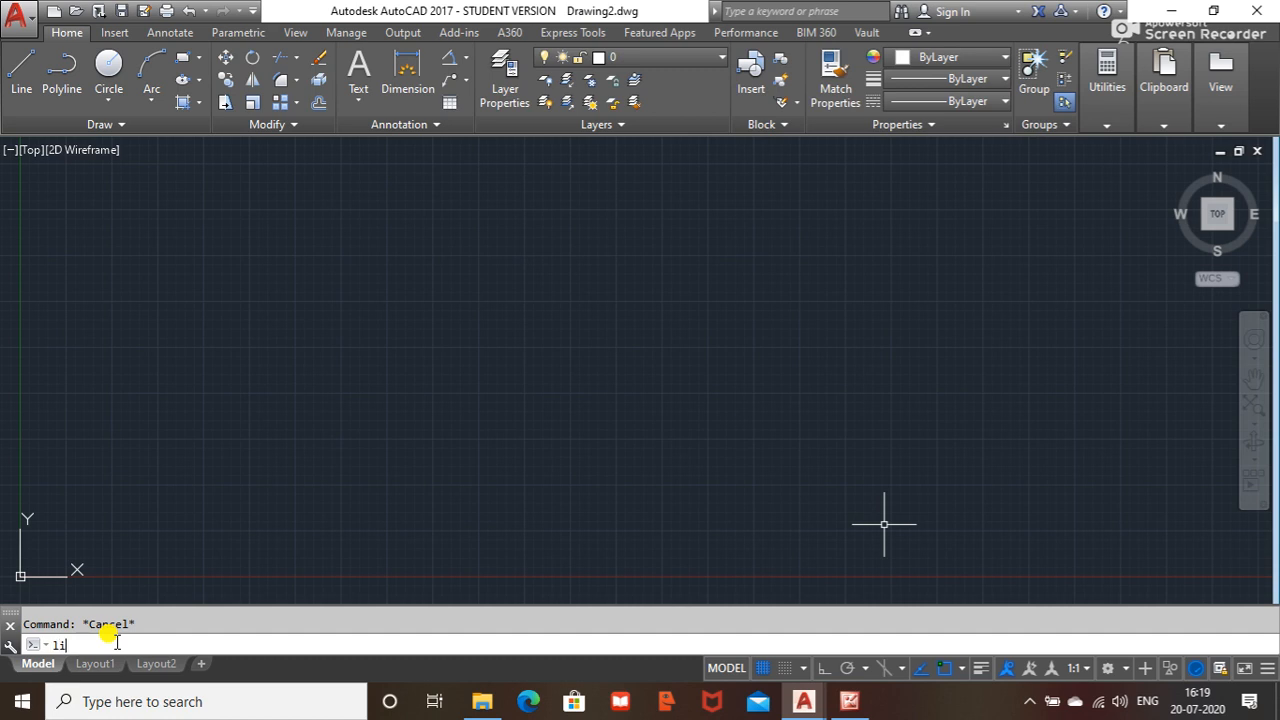
- Set the drawing limits from 0,0 to 297,210 and zoom to show the whole limits area
{"action": "key", "text": "Return"}
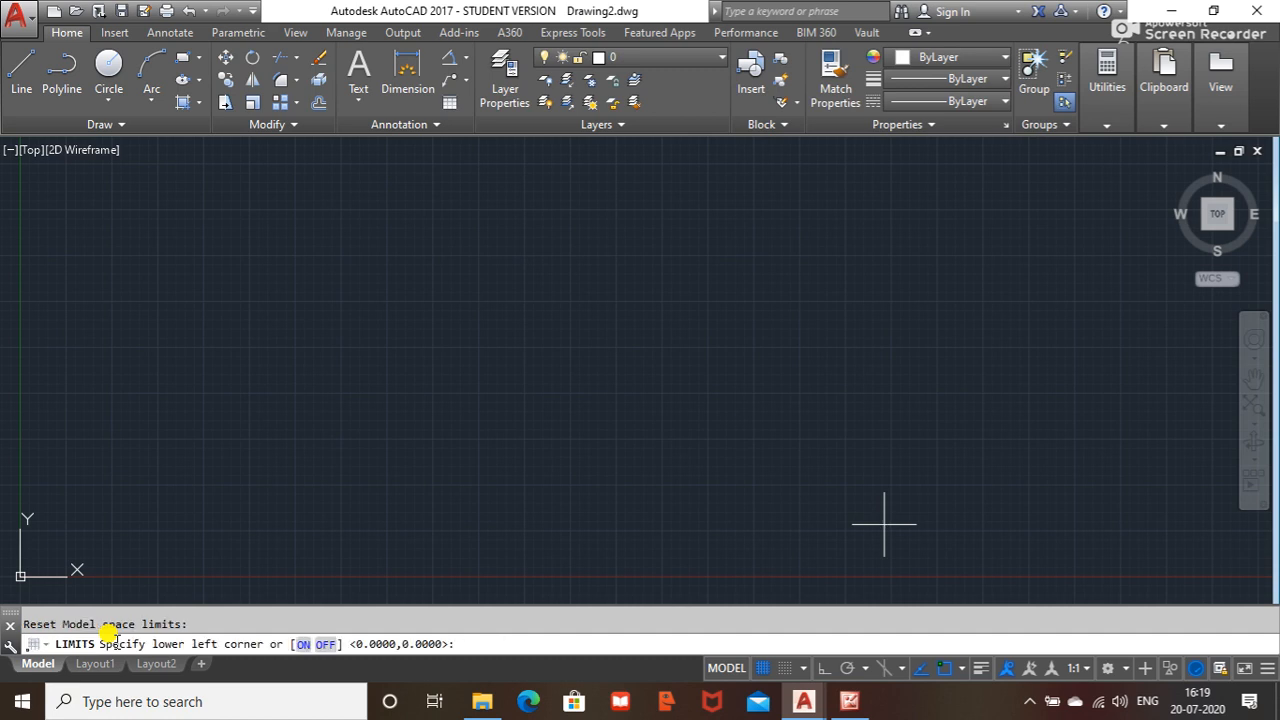
{"action": "key", "text": "Return"}
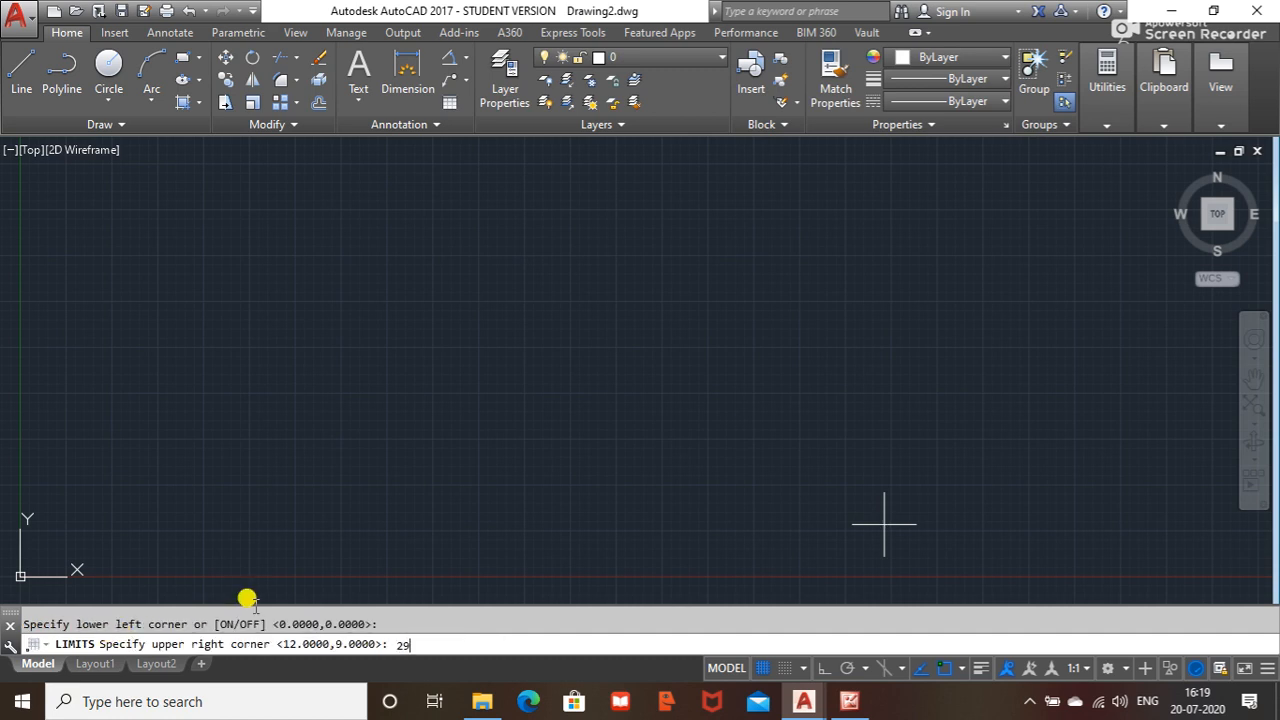
{"action": "type", "text": "297,210"}
{"action": "key", "text": "Return"}
{"action": "type", "text": "z"}
{"action": "key", "text": "Return"}
{"action": "type", "text": "a"}
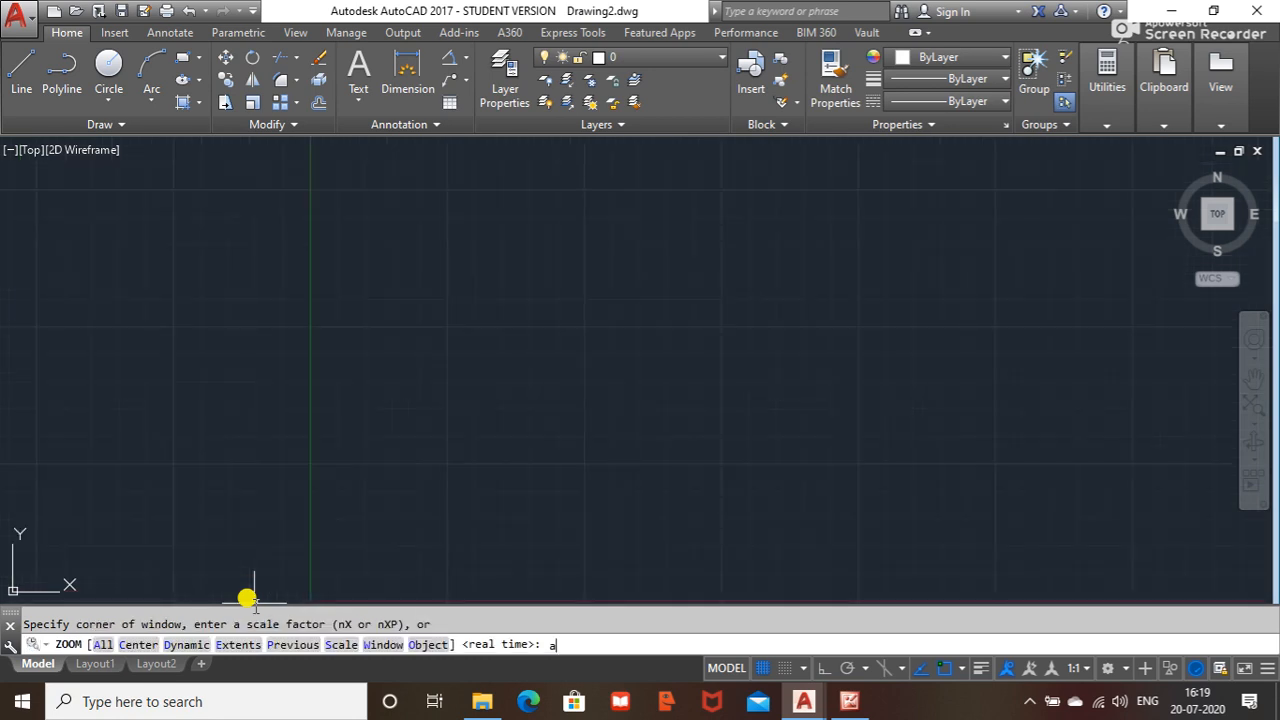
{"action": "key", "text": "Return"}
- Draw a nearly horizontal line 50 units long to the right
{"action": "left_click", "coordinate": [21, 72]}
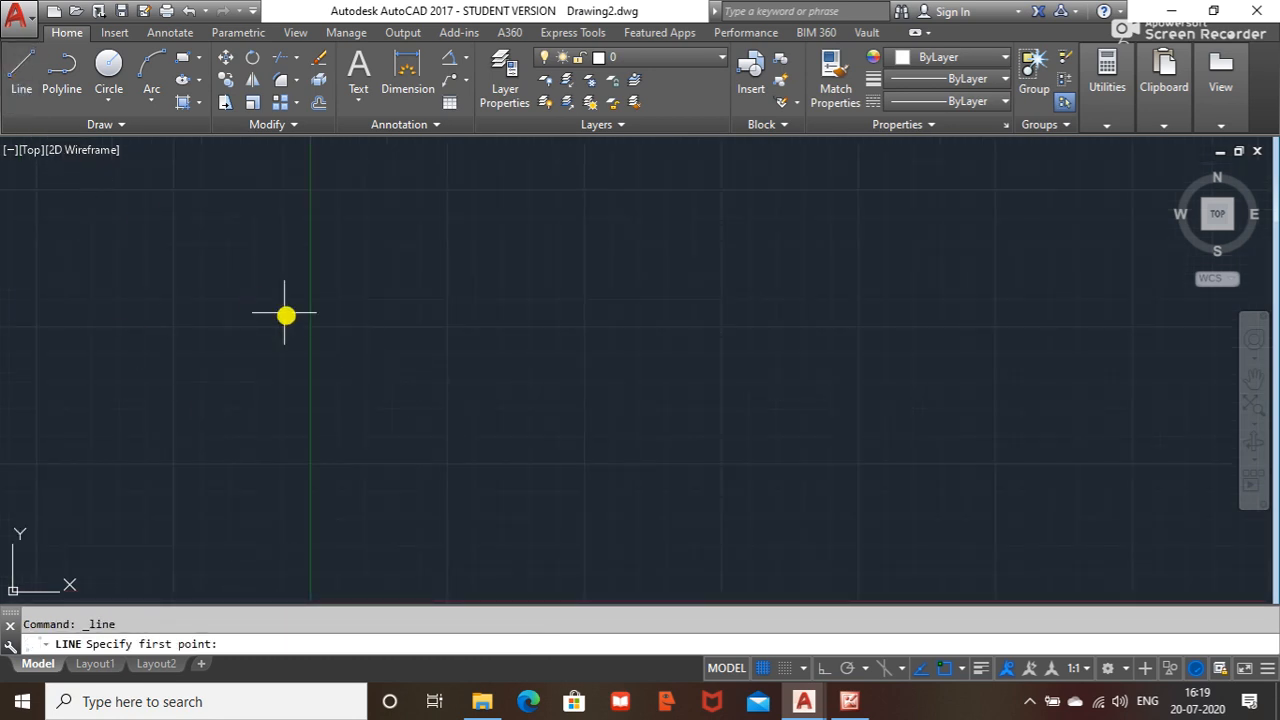
{"action": "left_click", "coordinate": [231, 329]}
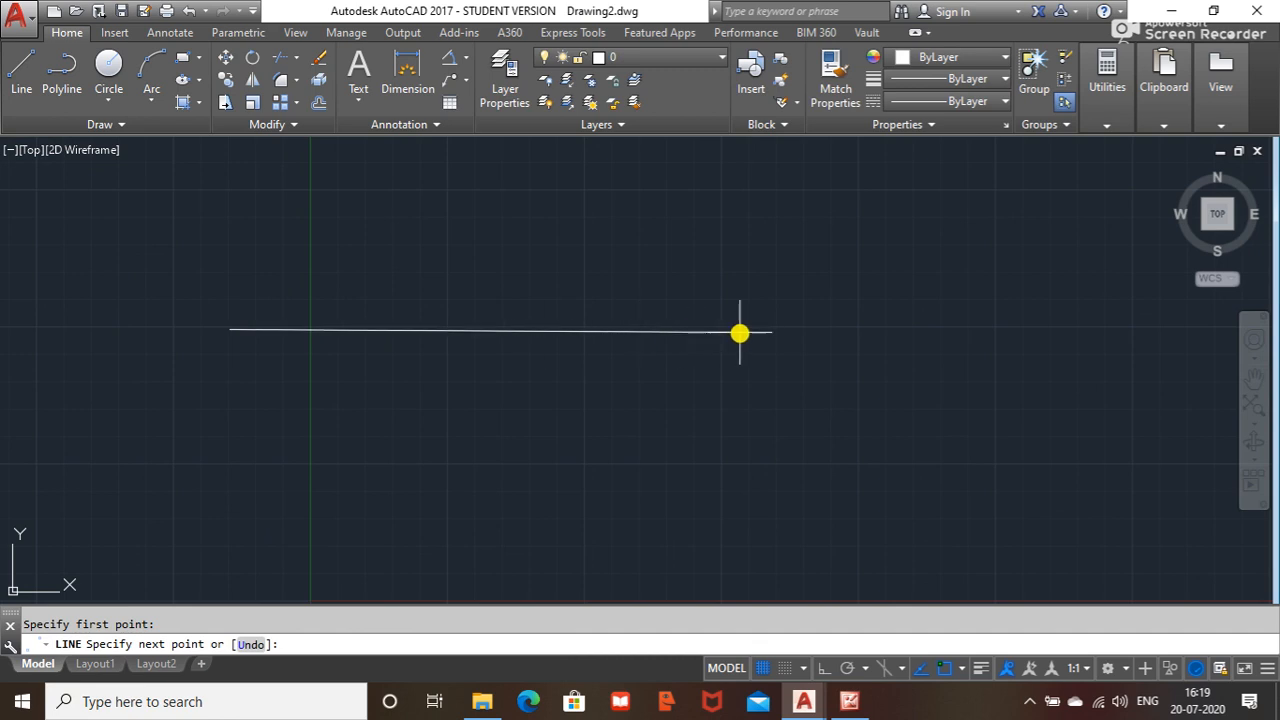
{"action": "type", "text": "50"}
{"action": "key", "text": "Return"}
{"action": "key", "text": "Escape"}
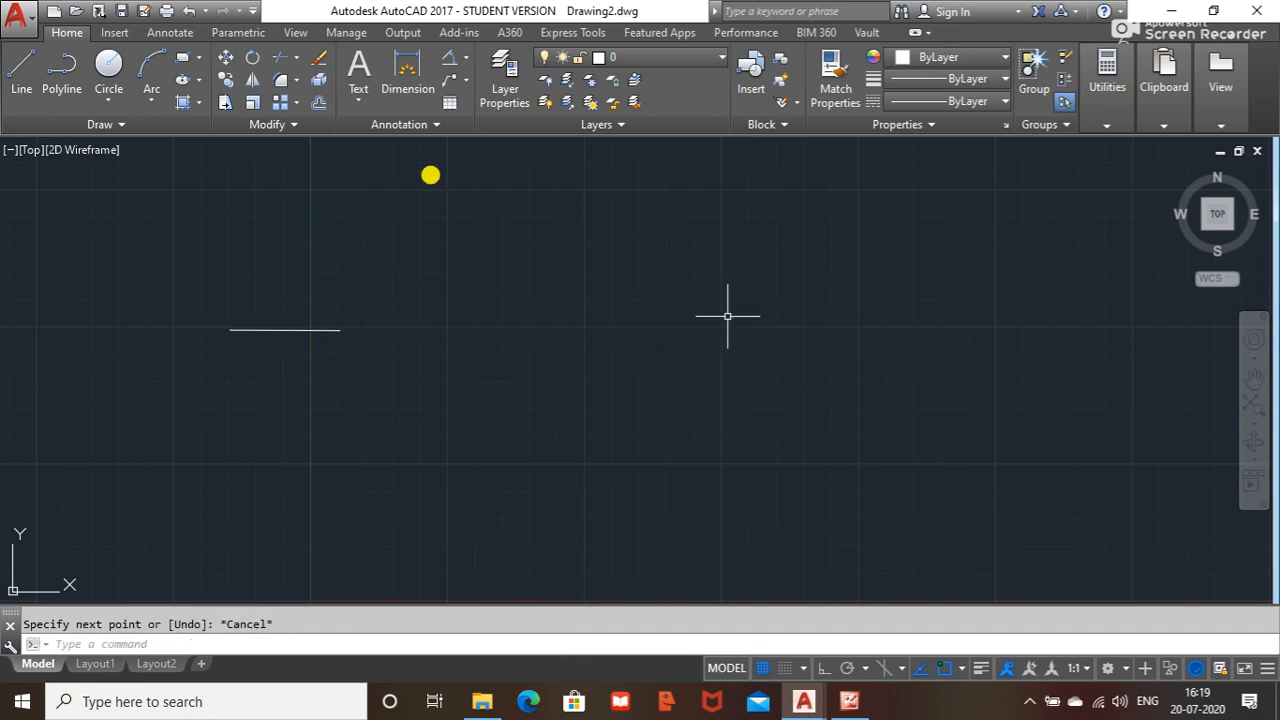
- From the line's left endpoint, draw a 50-unit segment downward and, with Ortho on, a 50-unit horizontal segment to the right
{"action": "left_click", "coordinate": [21, 72]}
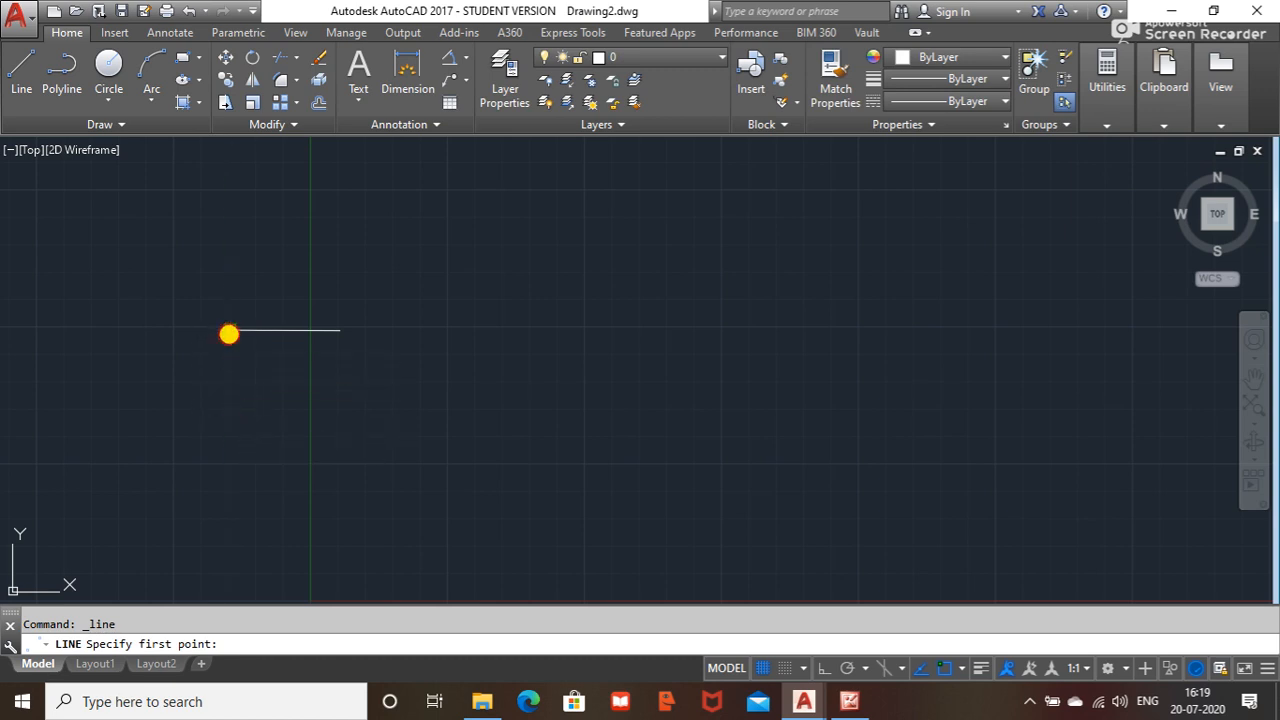
{"action": "left_click", "coordinate": [229, 331]}
{"action": "type", "text": "50"}
{"action": "key", "text": "Return"}
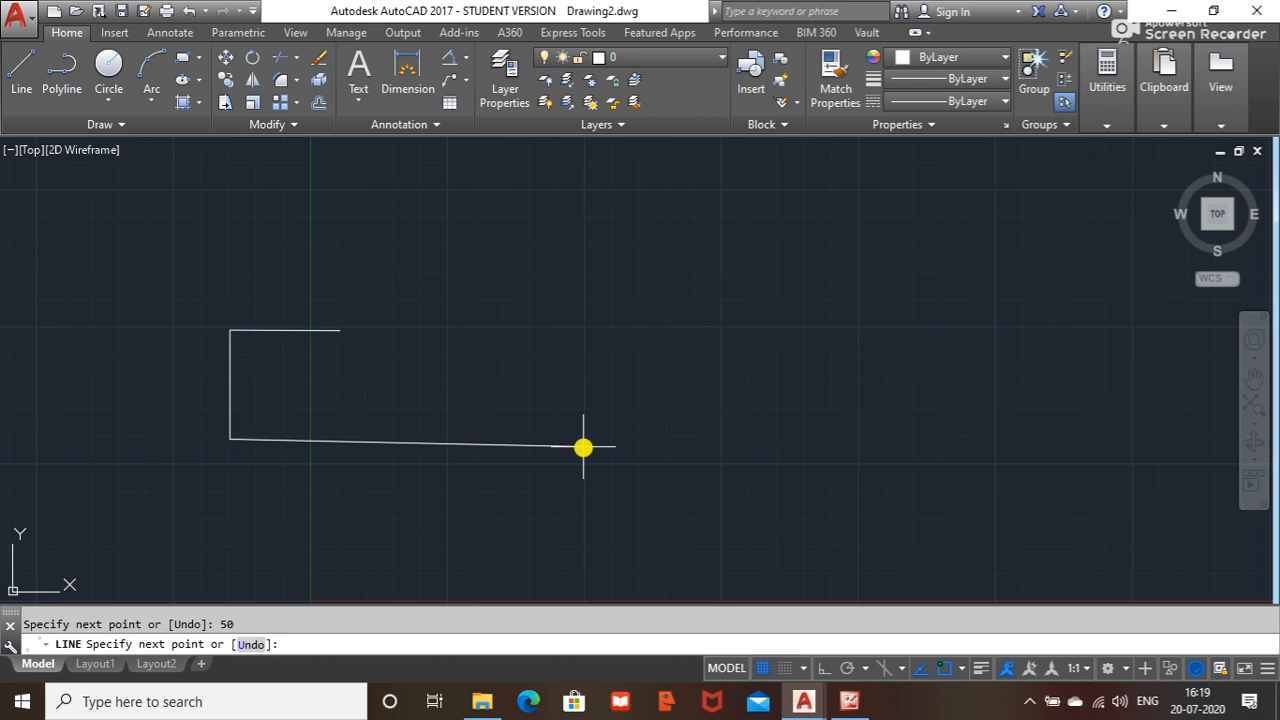
{"action": "key", "text": "F8"}
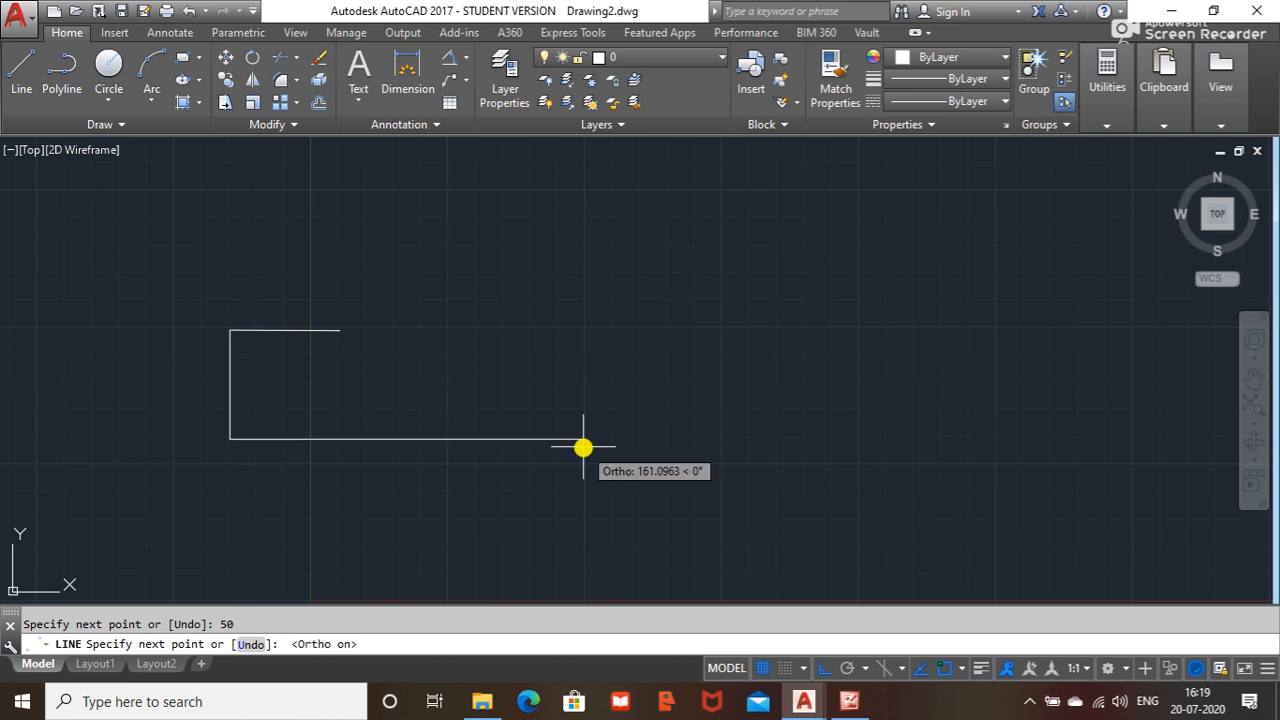
{"action": "type", "text": "50"}
{"action": "key", "text": "Return"}
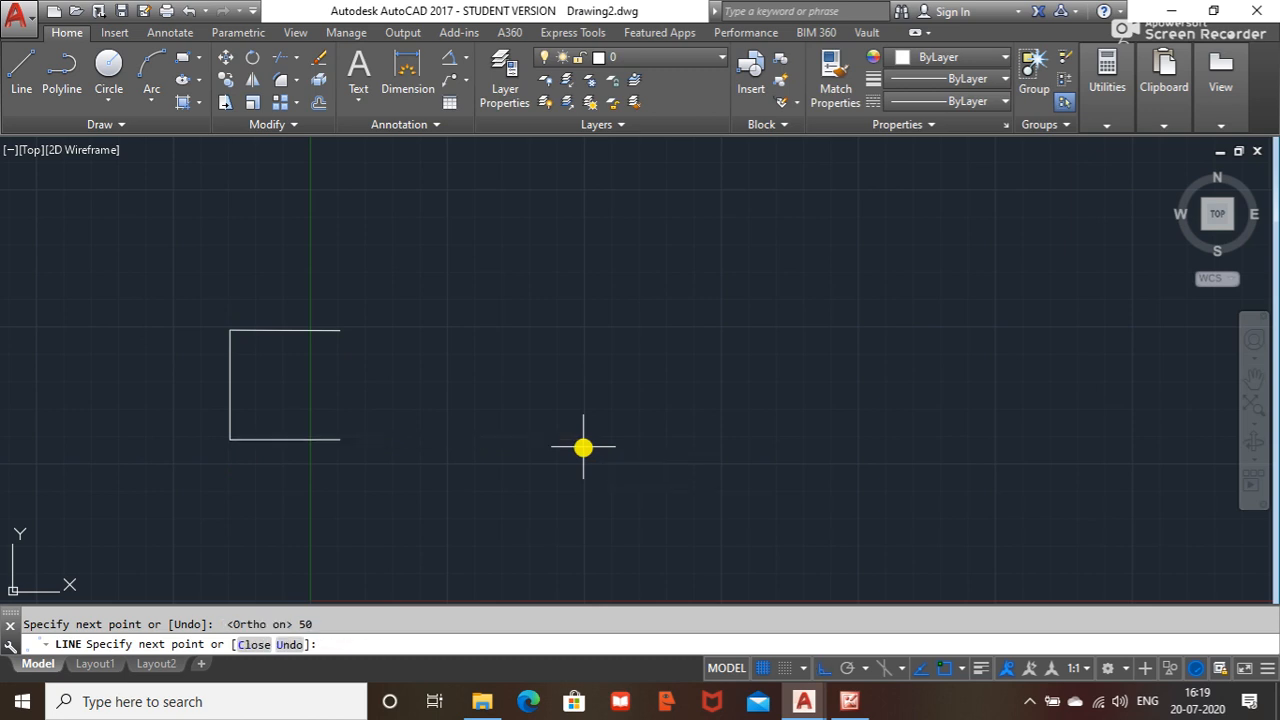
{"action": "key", "text": "Escape"}
- Erase the vertical segment connecting the two horizontal lines
{"action": "scroll", "coordinate": [246, 391], "scroll_direction": "up", "scroll_amount": 2}
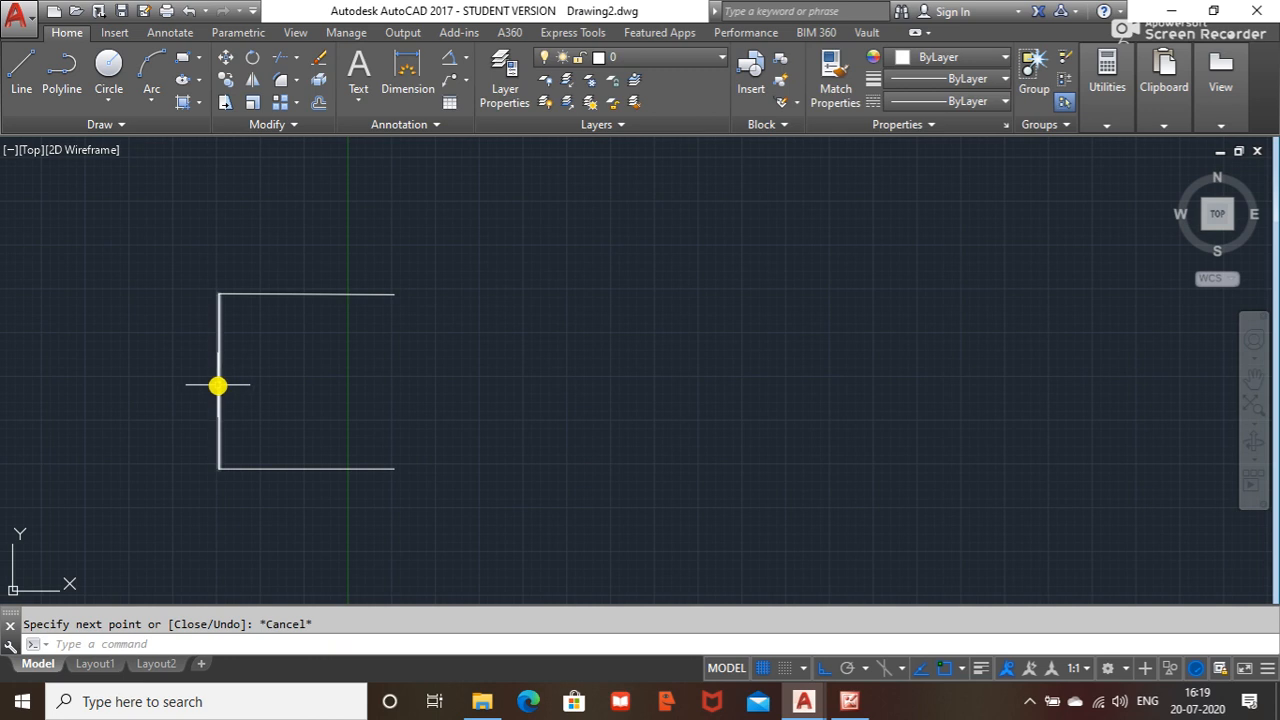
{"action": "left_click", "coordinate": [218, 385]}
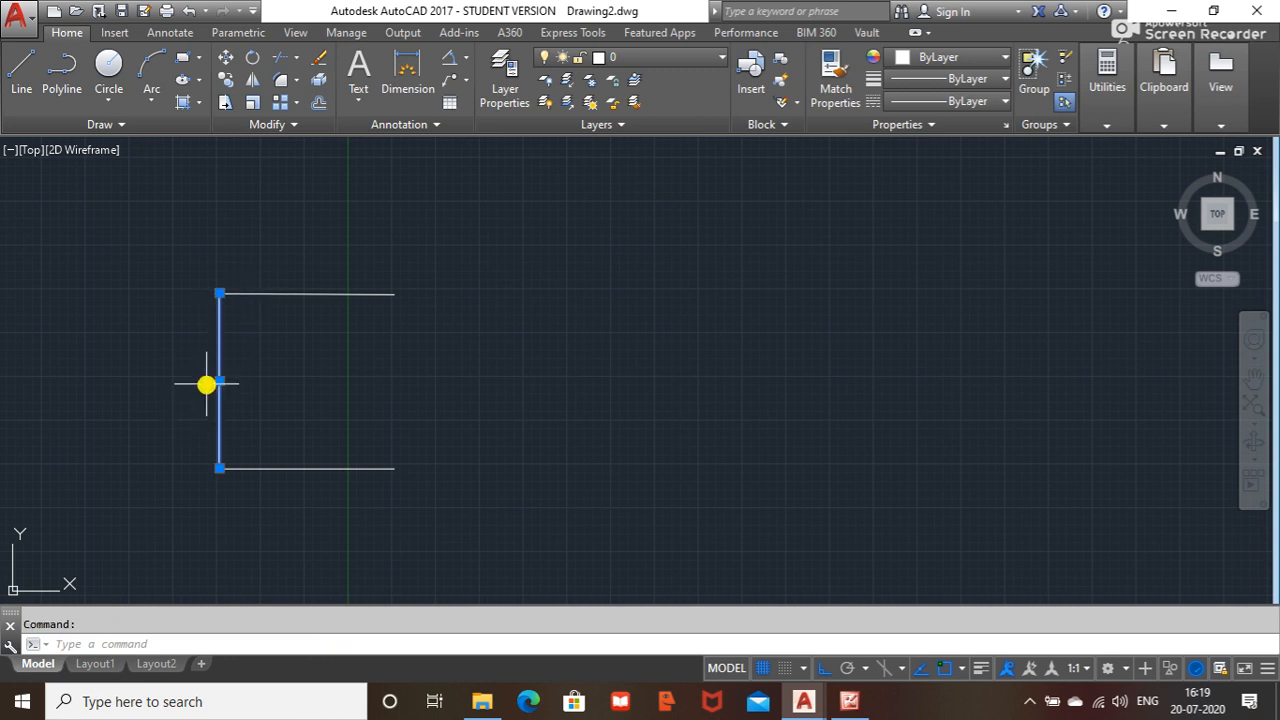
{"action": "key", "text": "Delete"}
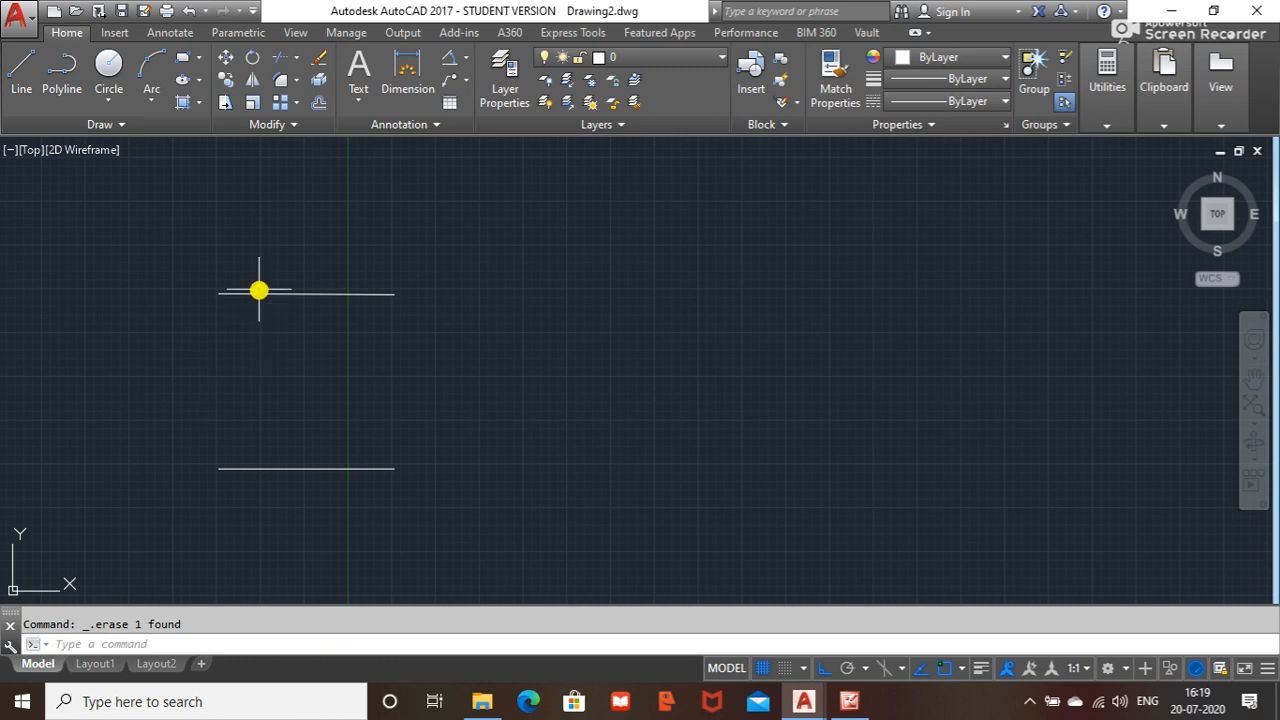
- Draw a ray starting at the lower line's left endpoint and passing through the upper line's left endpoint
{"action": "left_click", "coordinate": [120, 124]}
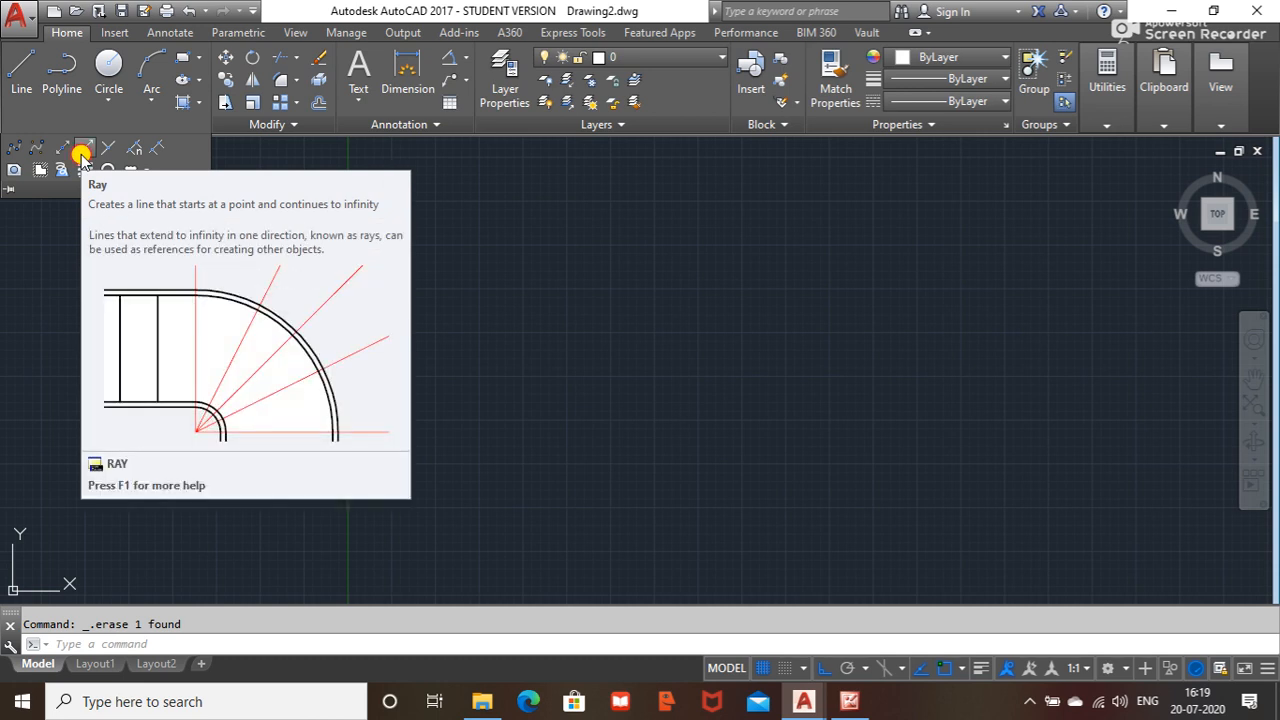
{"action": "left_click", "coordinate": [83, 152]}
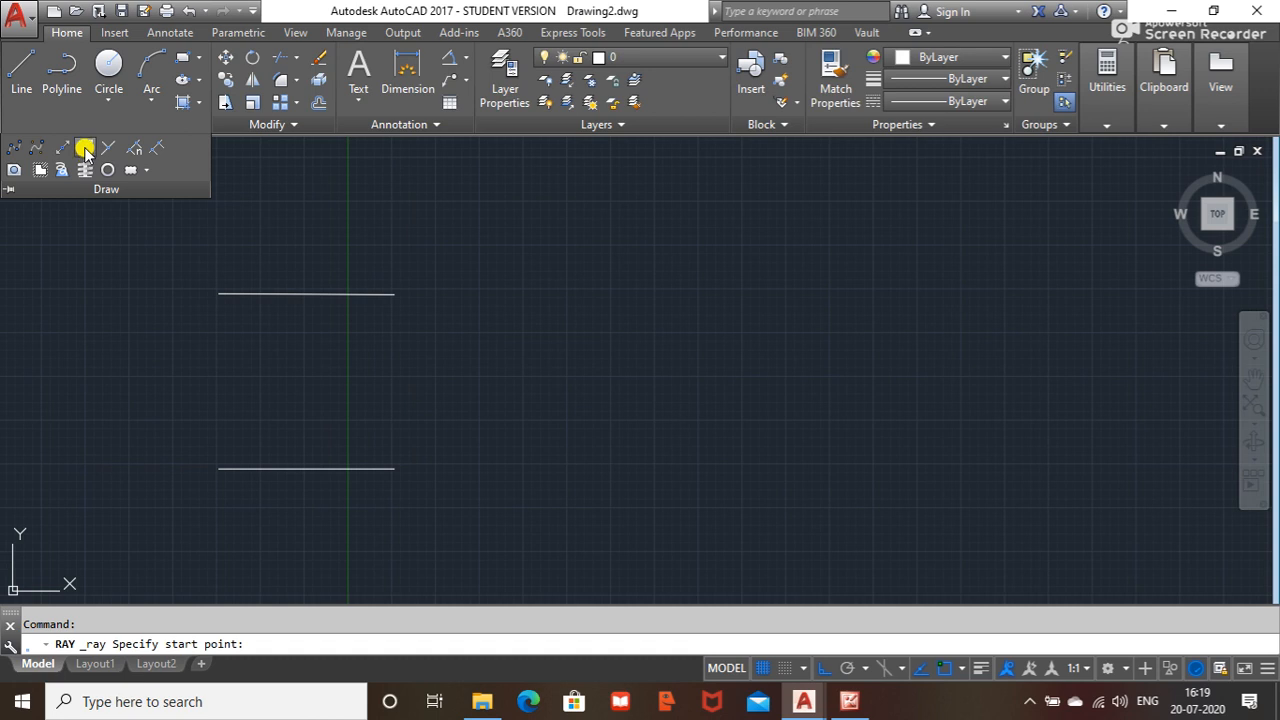
{"action": "left_click", "coordinate": [220, 468]}
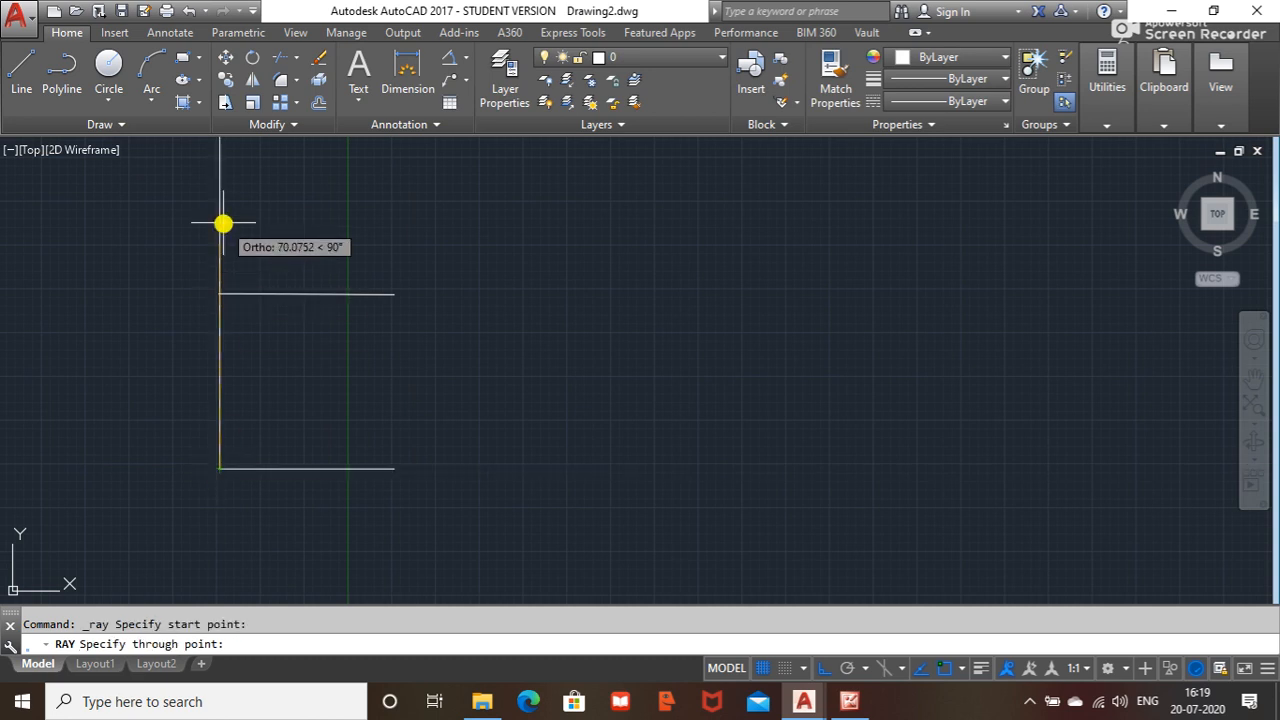
{"action": "left_click", "coordinate": [220, 294]}
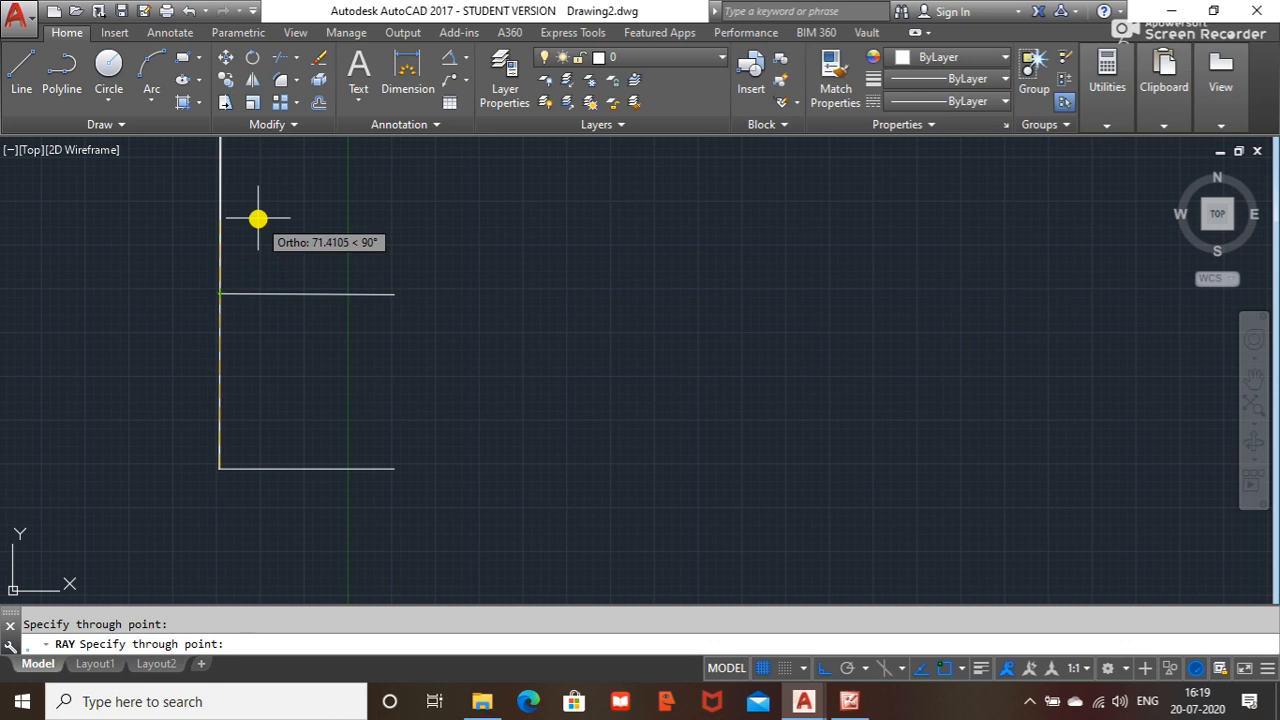
{"action": "key", "text": "Escape"}
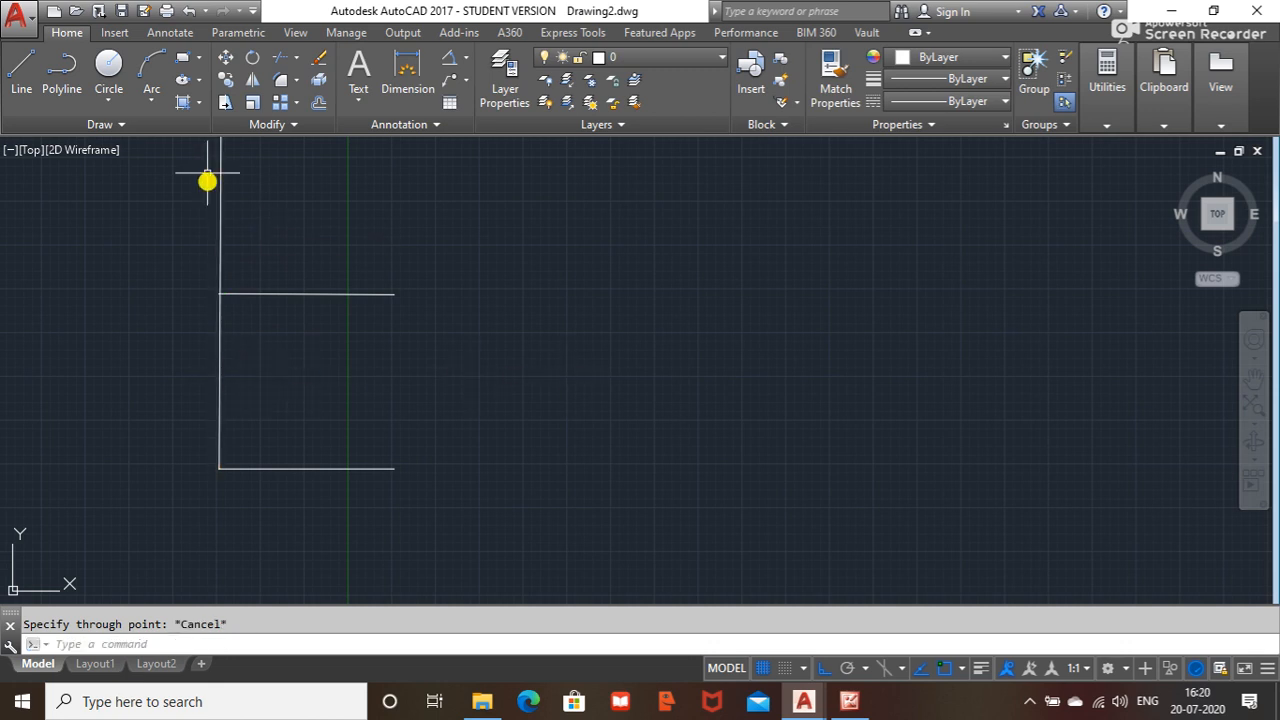
- Copy the ray horizontally to the right from its start point at distances of 10, 20, 30 and 40 units
{"action": "left_click", "coordinate": [225, 80]}
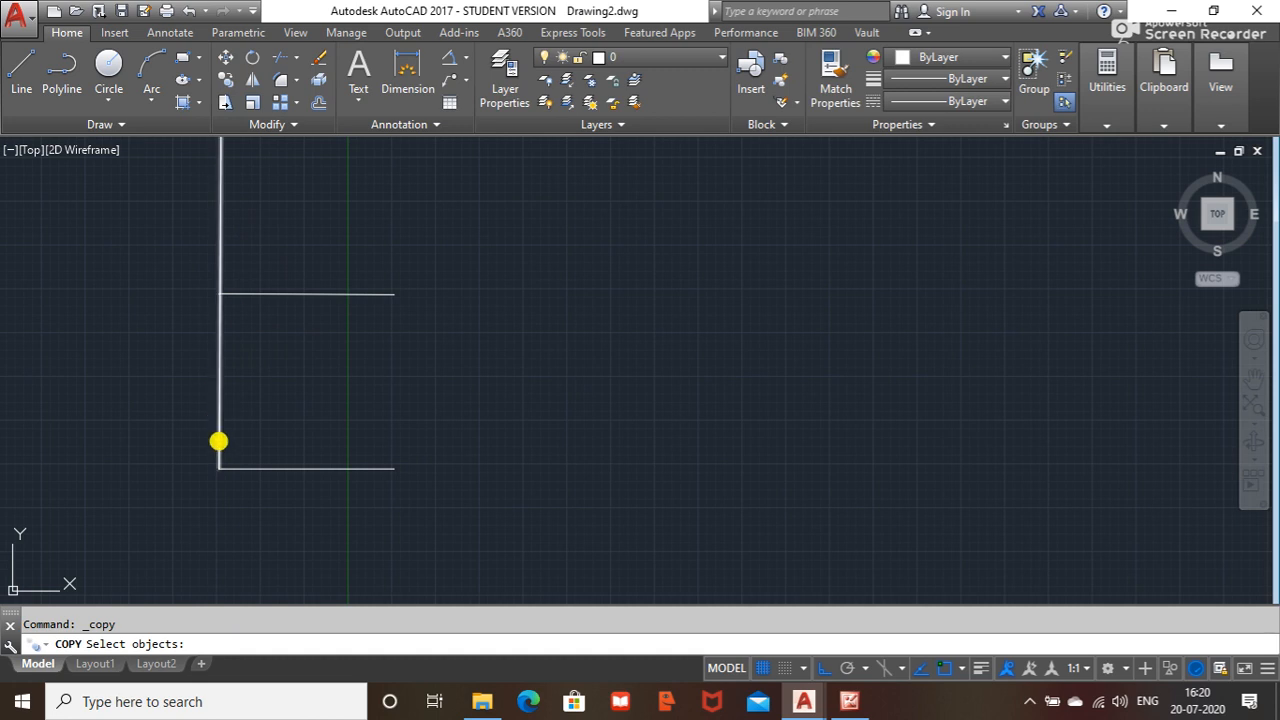
{"action": "left_click", "coordinate": [220, 440]}
{"action": "key", "text": "Return"}
{"action": "left_click", "coordinate": [221, 468]}
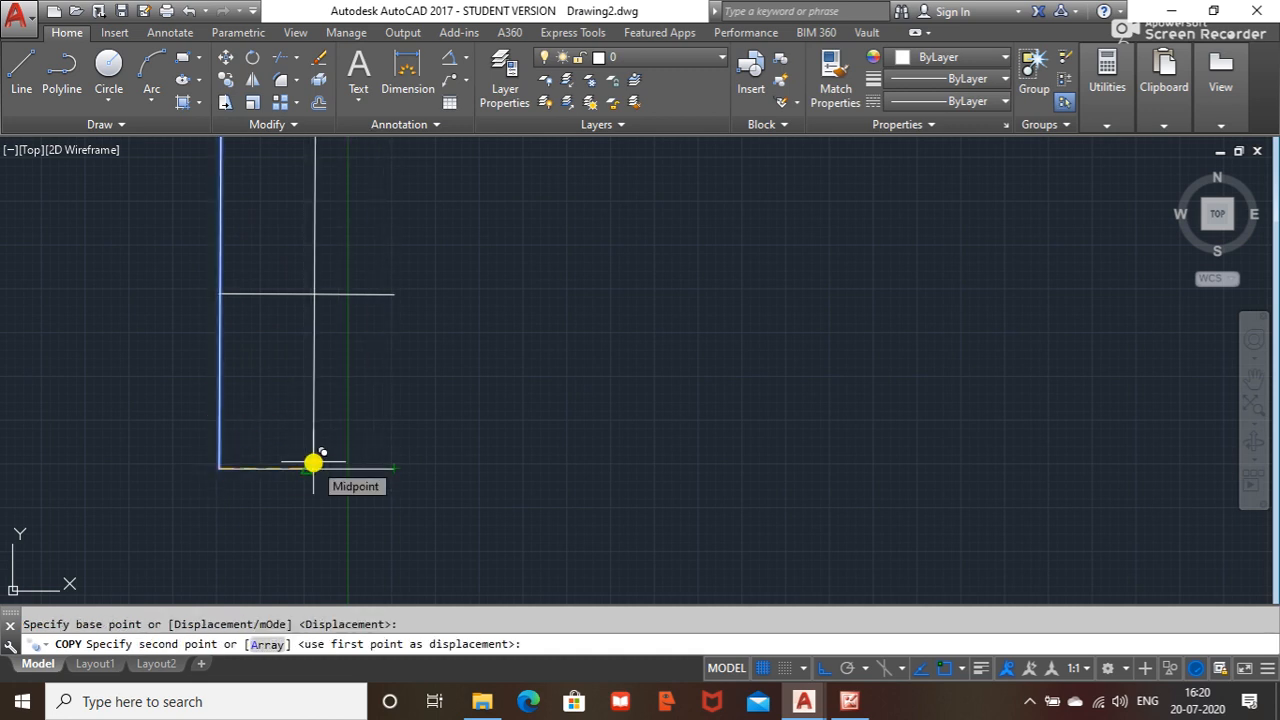
{"action": "type", "text": "10"}
{"action": "key", "text": "Return"}
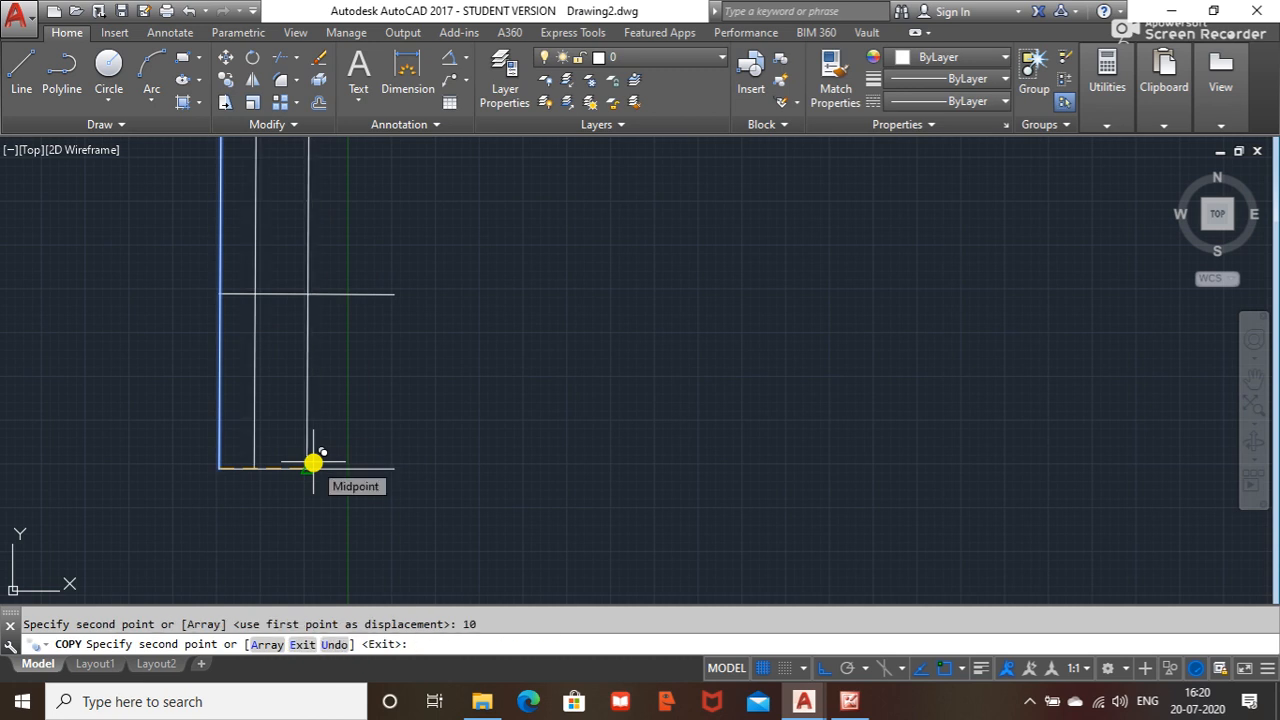
{"action": "type", "text": "20"}
{"action": "key", "text": "Return"}
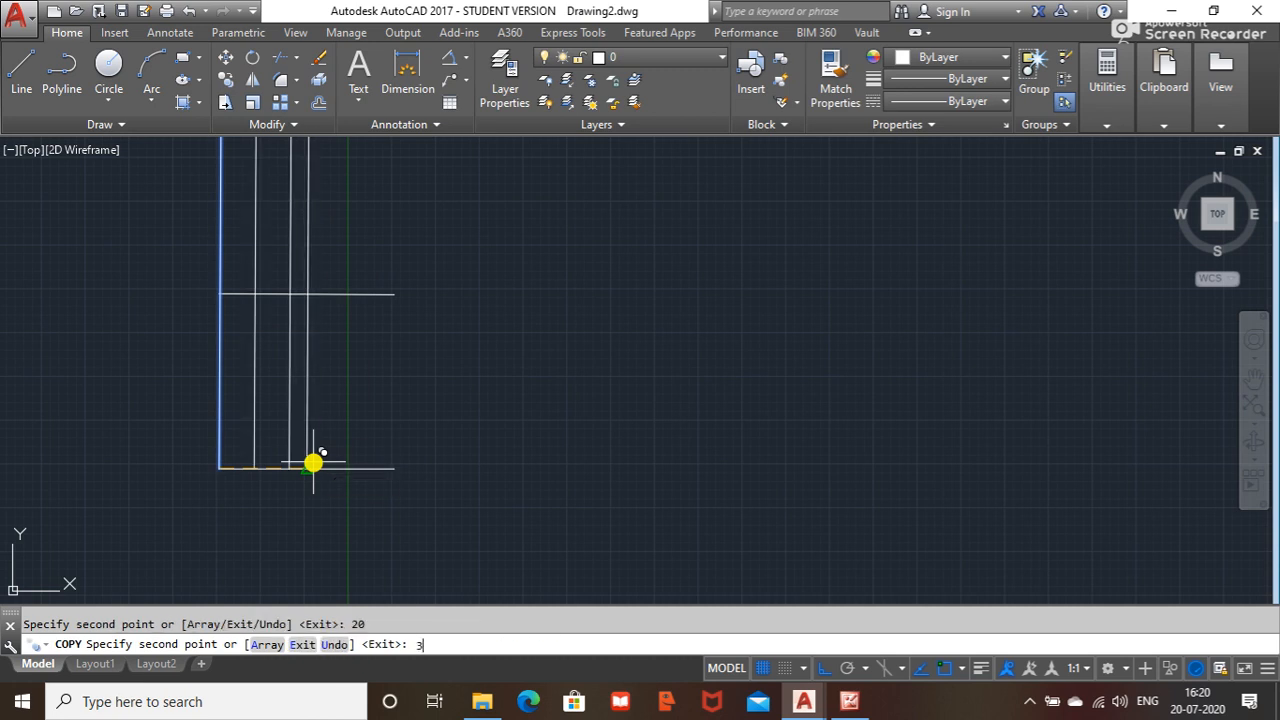
{"action": "type", "text": "30"}
{"action": "key", "text": "Return"}
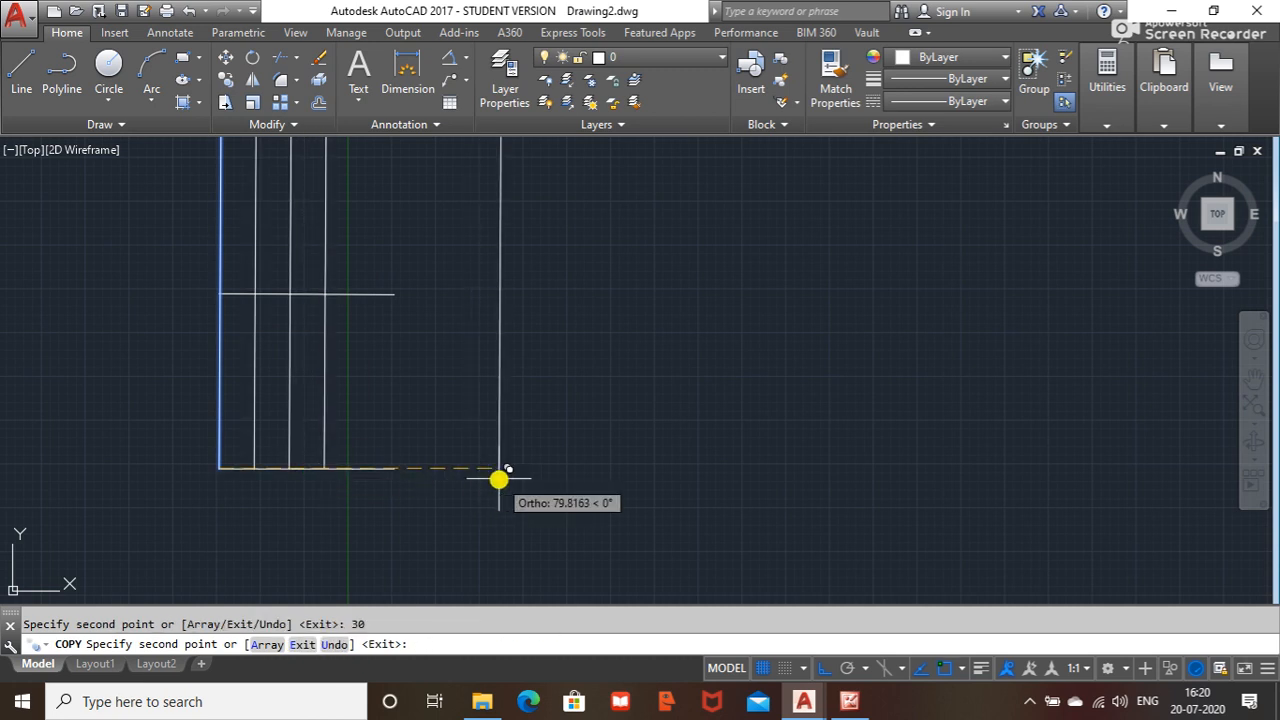
{"action": "key", "text": "Return"}
{"action": "key", "text": "Escape"}
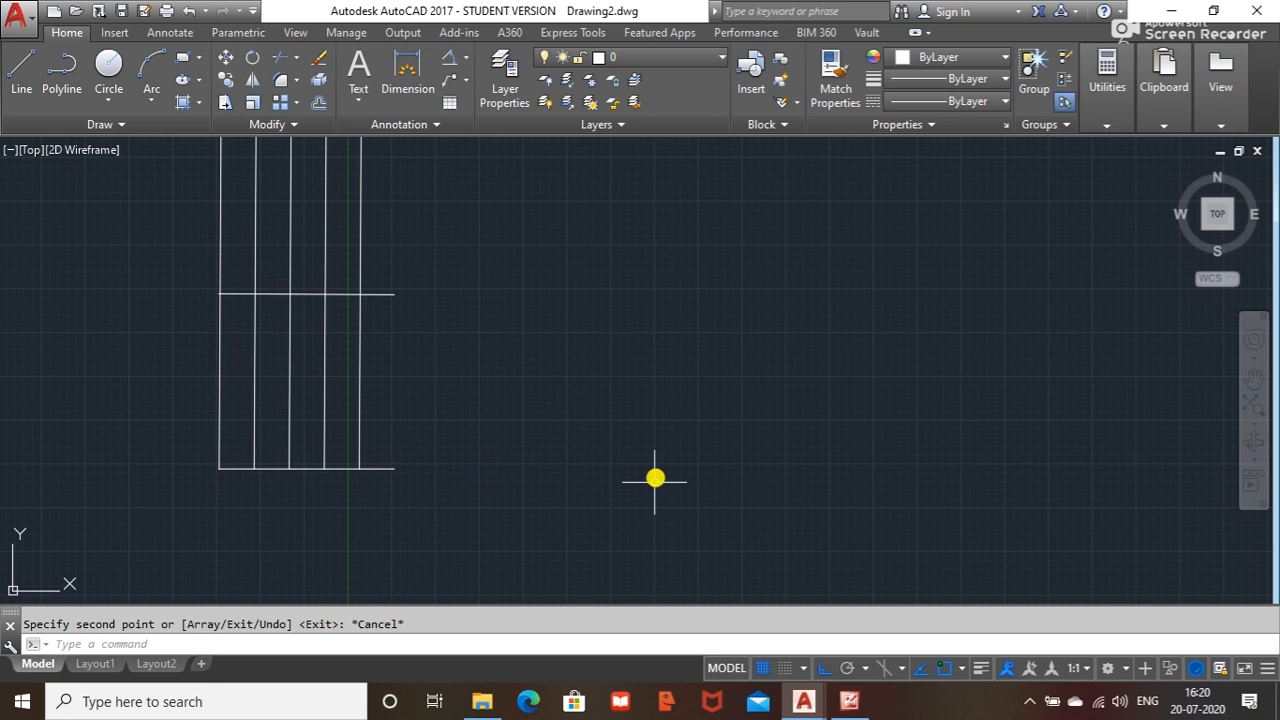
- Draw a large three-point arc from the upper line's right endpoint, bulging right and ending below the lower line
{"action": "middle_click_drag", "start_coordinate": [574, 486], "coordinate": [566, 343]}
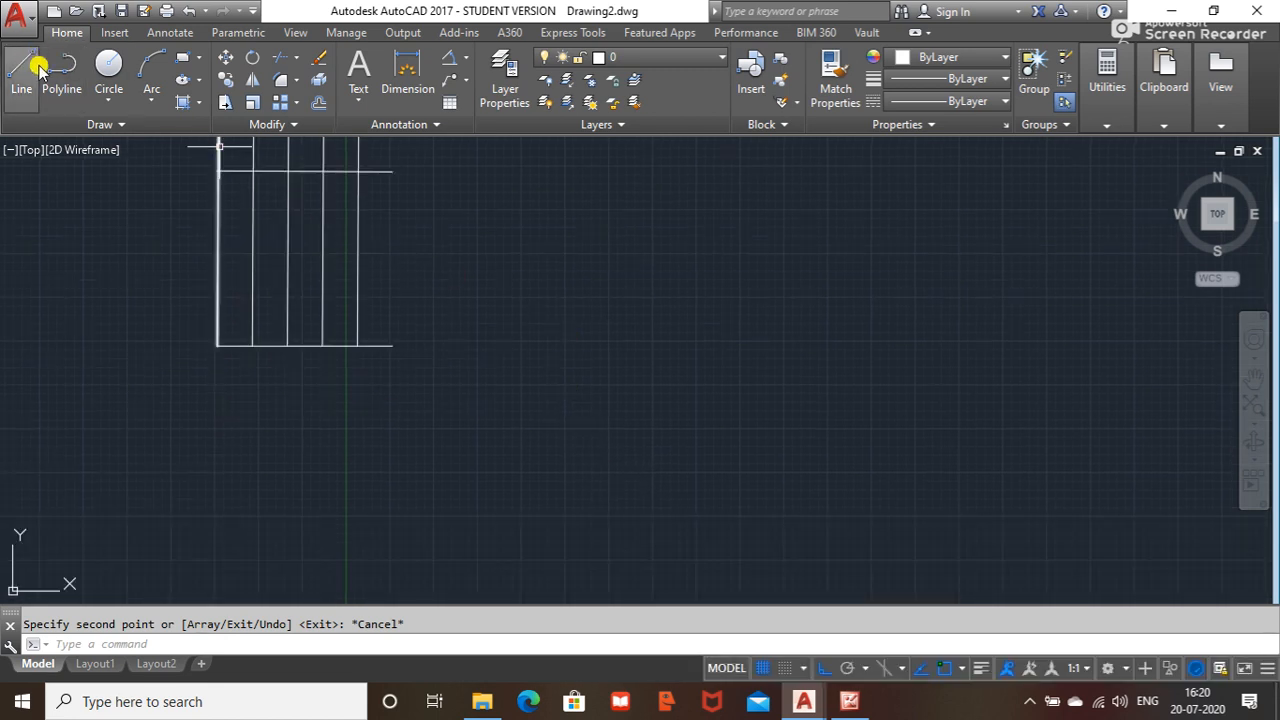
{"action": "left_click", "coordinate": [151, 66]}
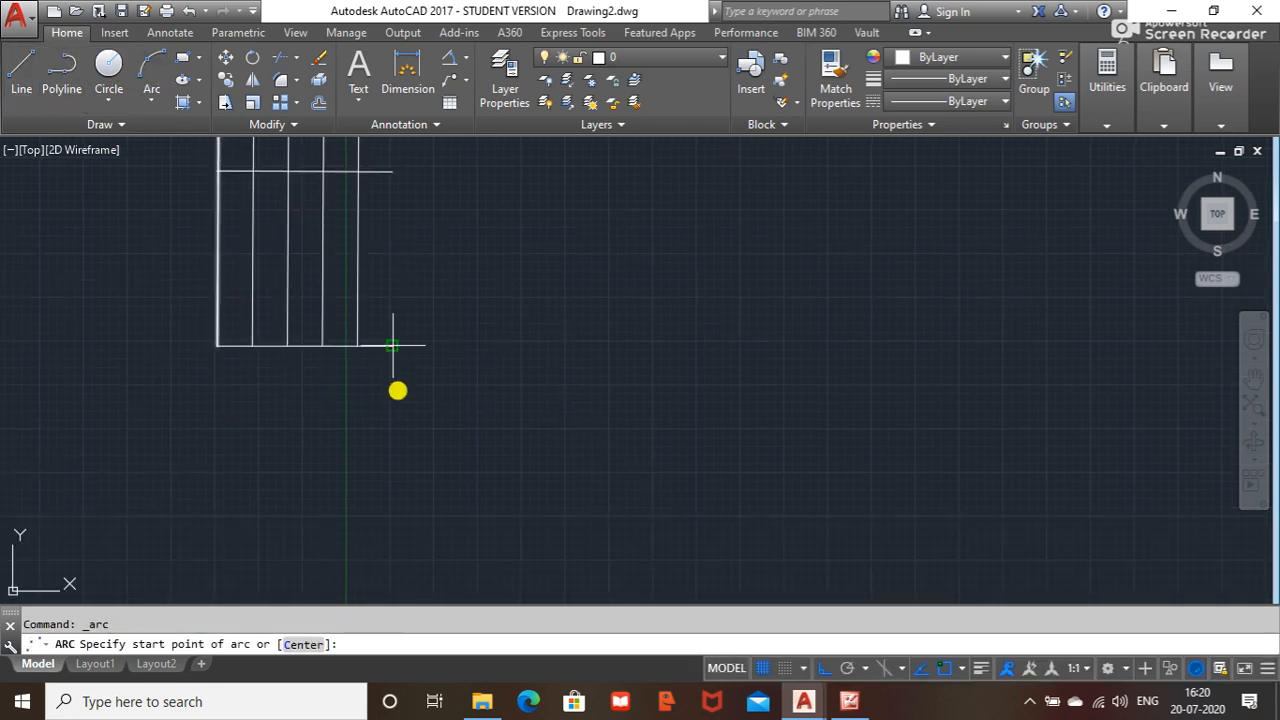
{"action": "left_click", "coordinate": [398, 172]}
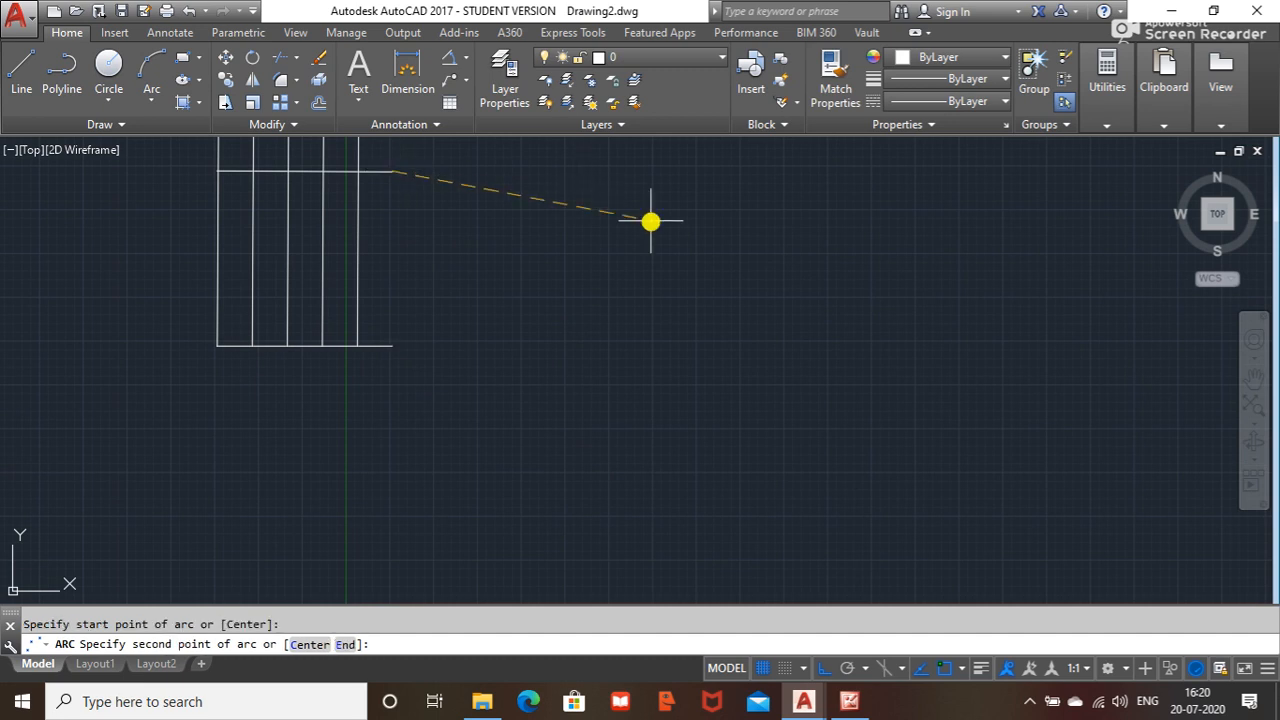
{"action": "left_click", "coordinate": [605, 170]}
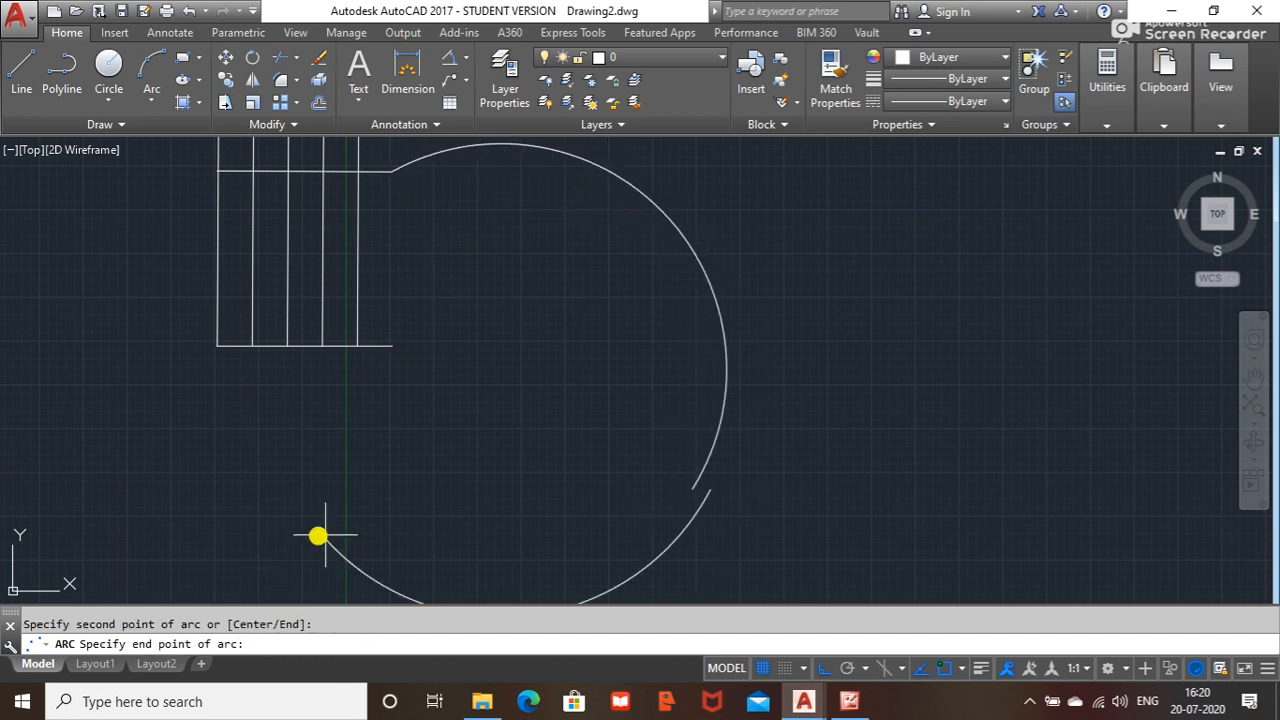
{"action": "left_click", "coordinate": [364, 512]}
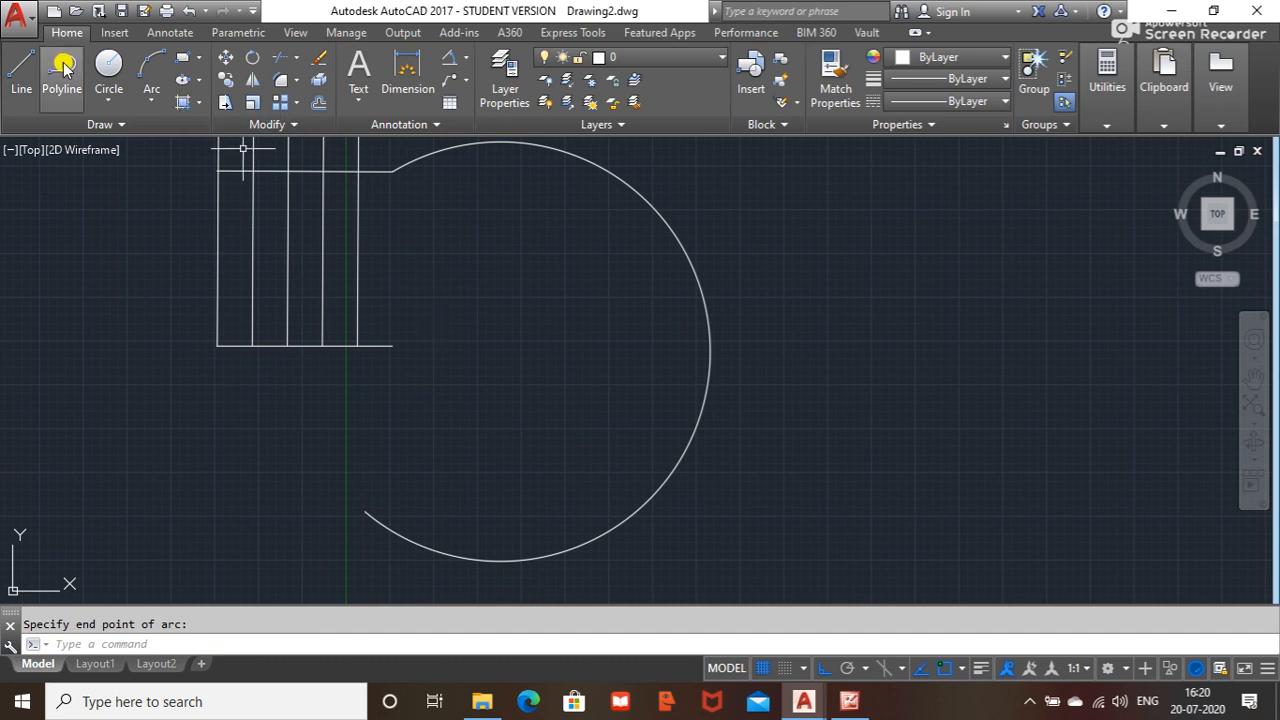
{"action": "left_click", "coordinate": [21, 68]}
{"action": "key", "text": "Escape"}
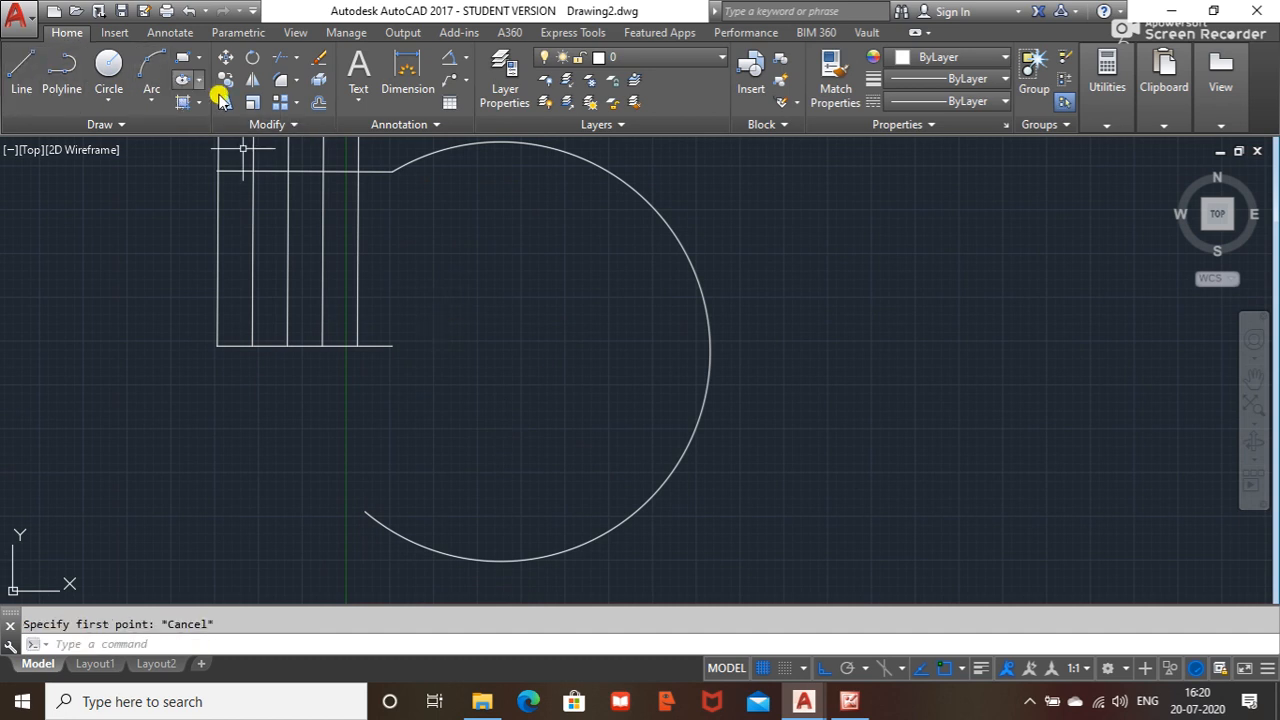
- Copy the arc from the upper line's right endpoint to the lower line's right endpoint
{"action": "left_click", "coordinate": [403, 164]}
{"action": "right_click", "coordinate": [500, 210]}
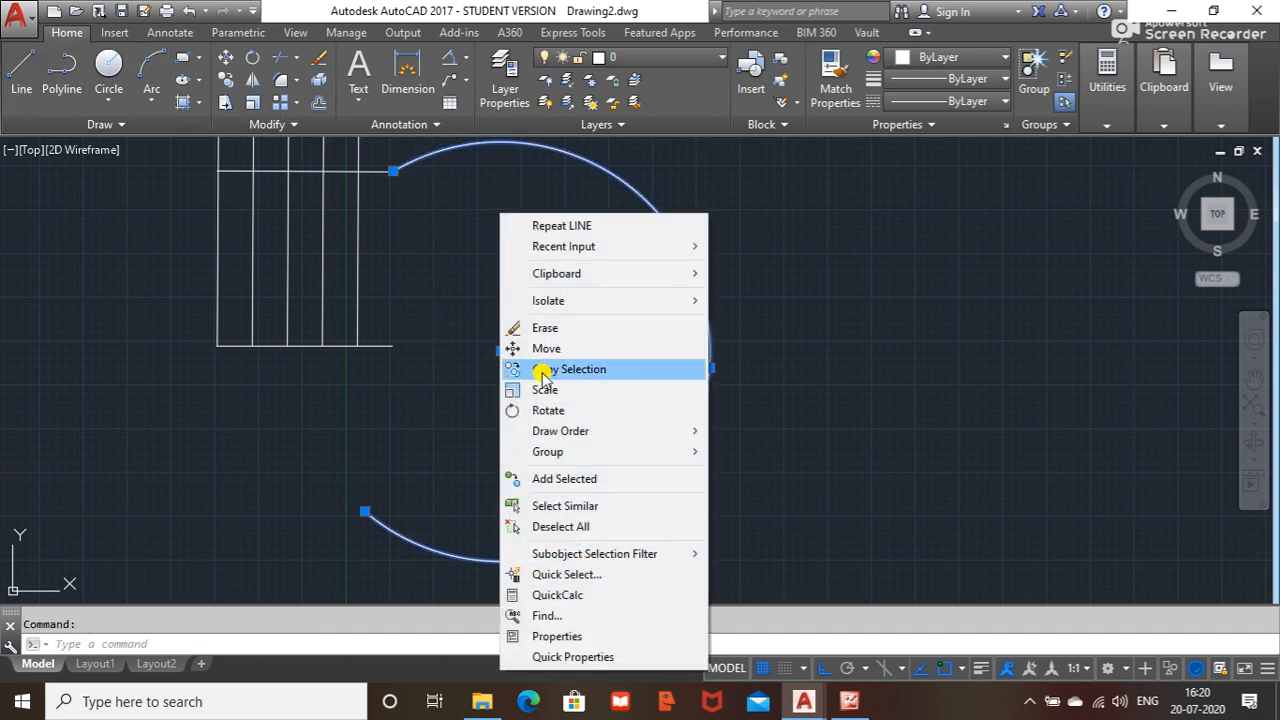
{"action": "left_click", "coordinate": [545, 369]}
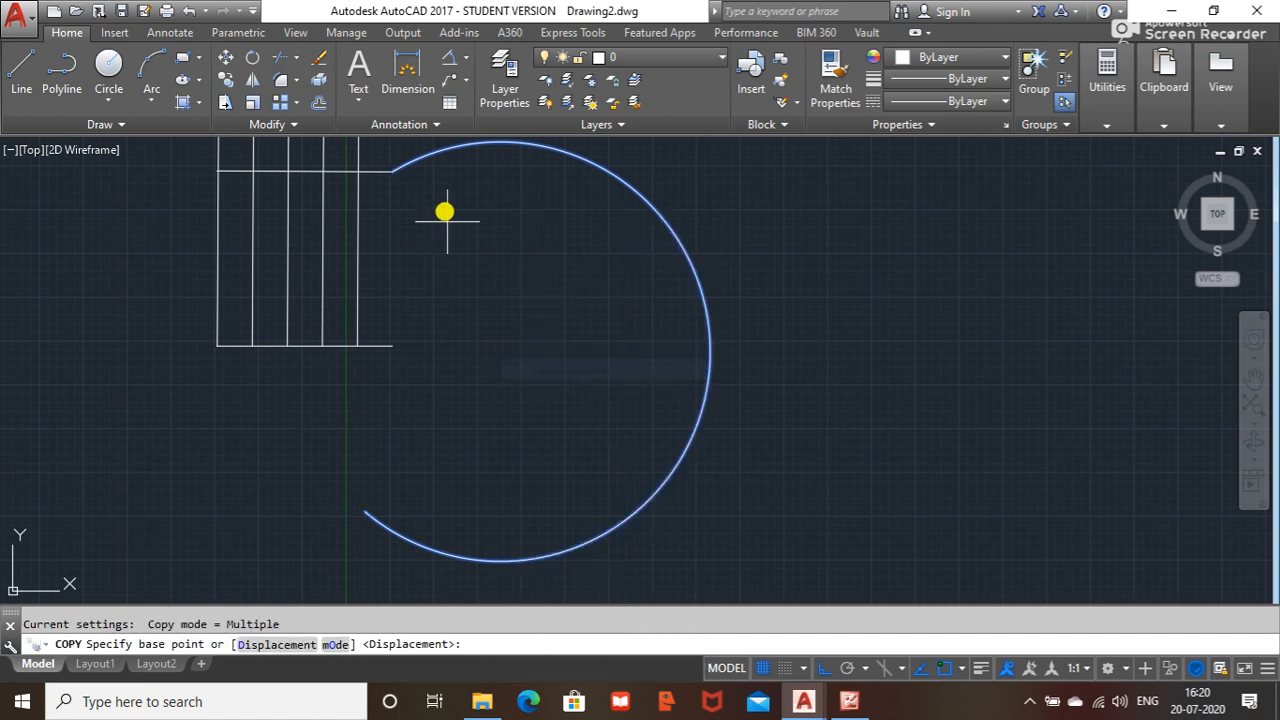
{"action": "left_click", "coordinate": [397, 167]}
{"action": "left_click", "coordinate": [394, 345]}
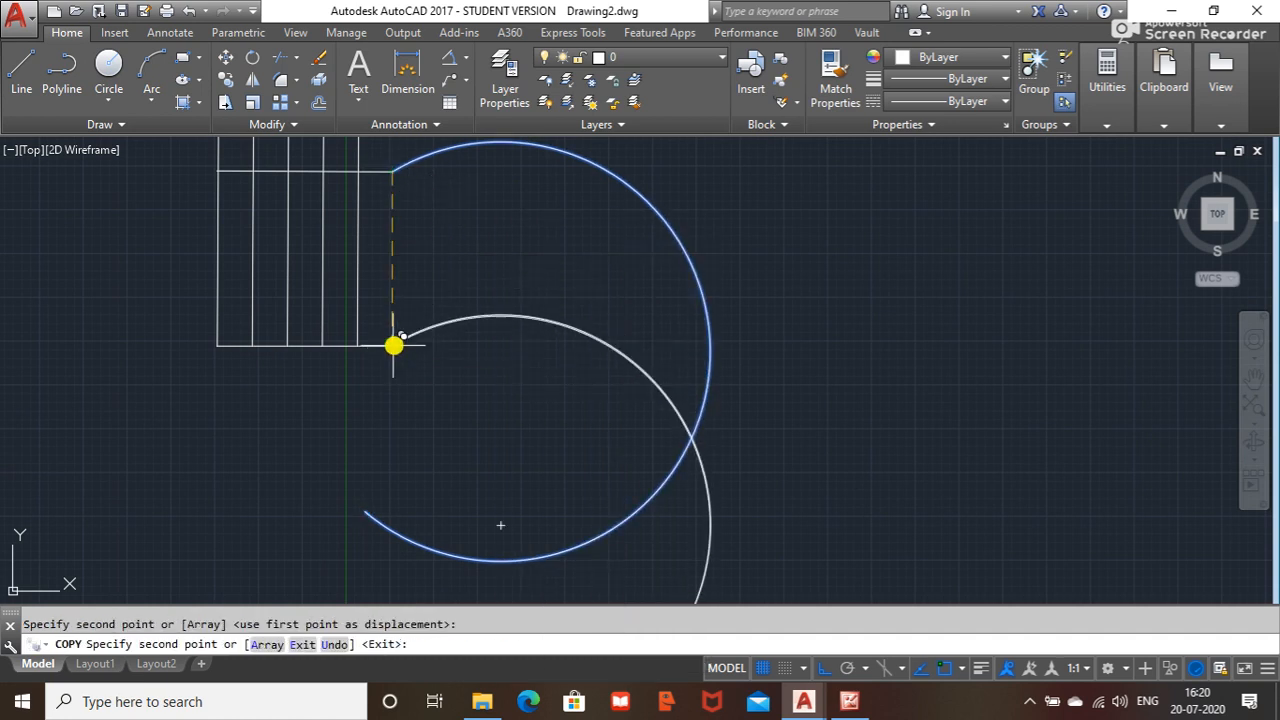
{"action": "key", "text": "Escape"}
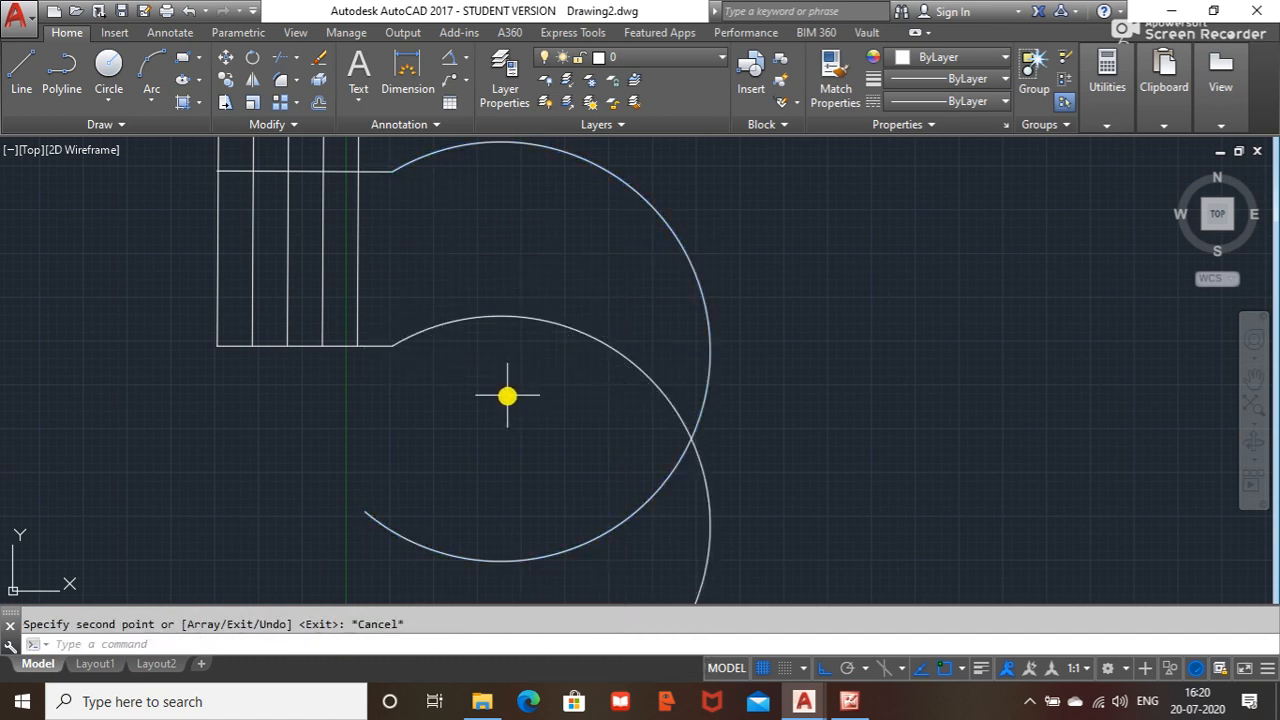
- Trim both arcs beyond their intersection so that they meet in a point, using all objects as cutting edges
{"action": "key", "text": "Return"}
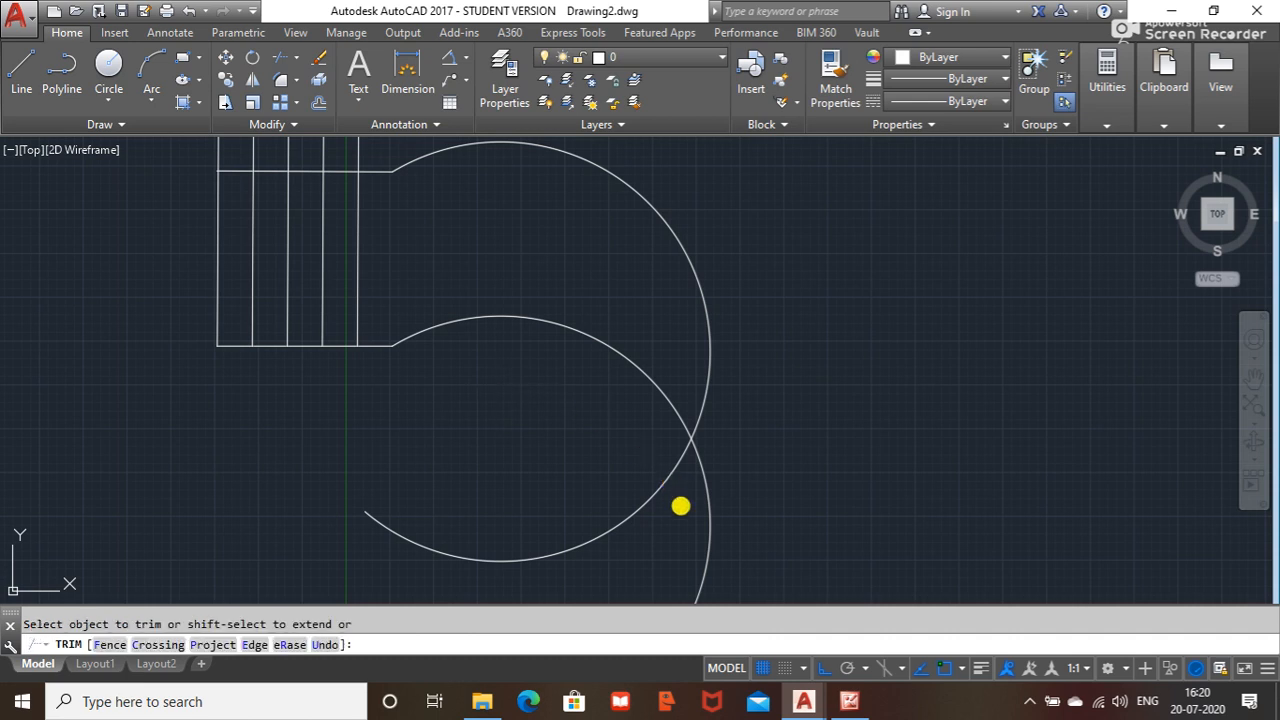
{"action": "left_click", "coordinate": [646, 481]}
{"action": "left_click", "coordinate": [793, 497]}
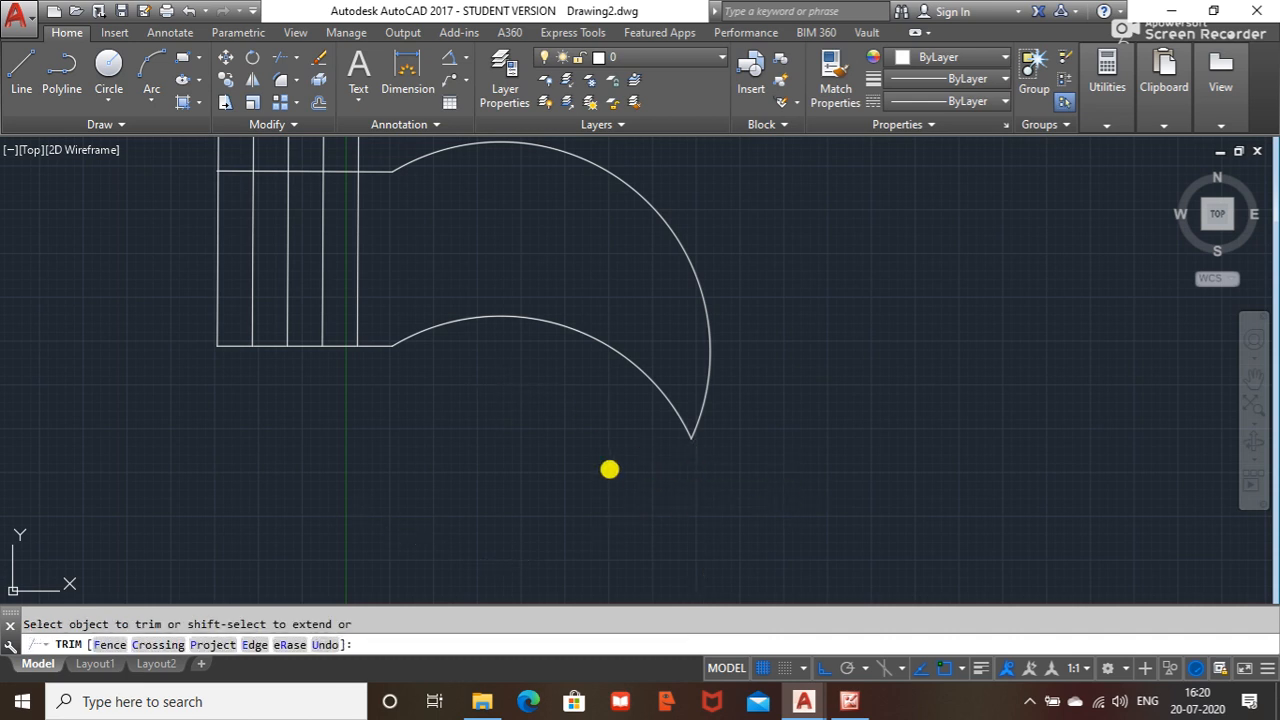
{"action": "key", "text": "Escape"}
- Copy the rightmost ray to the right from its start point at distances of 50, 60, 40, 30, 20 and 10 units
{"action": "middle_click_drag", "start_coordinate": [571, 434], "coordinate": [609, 489]}
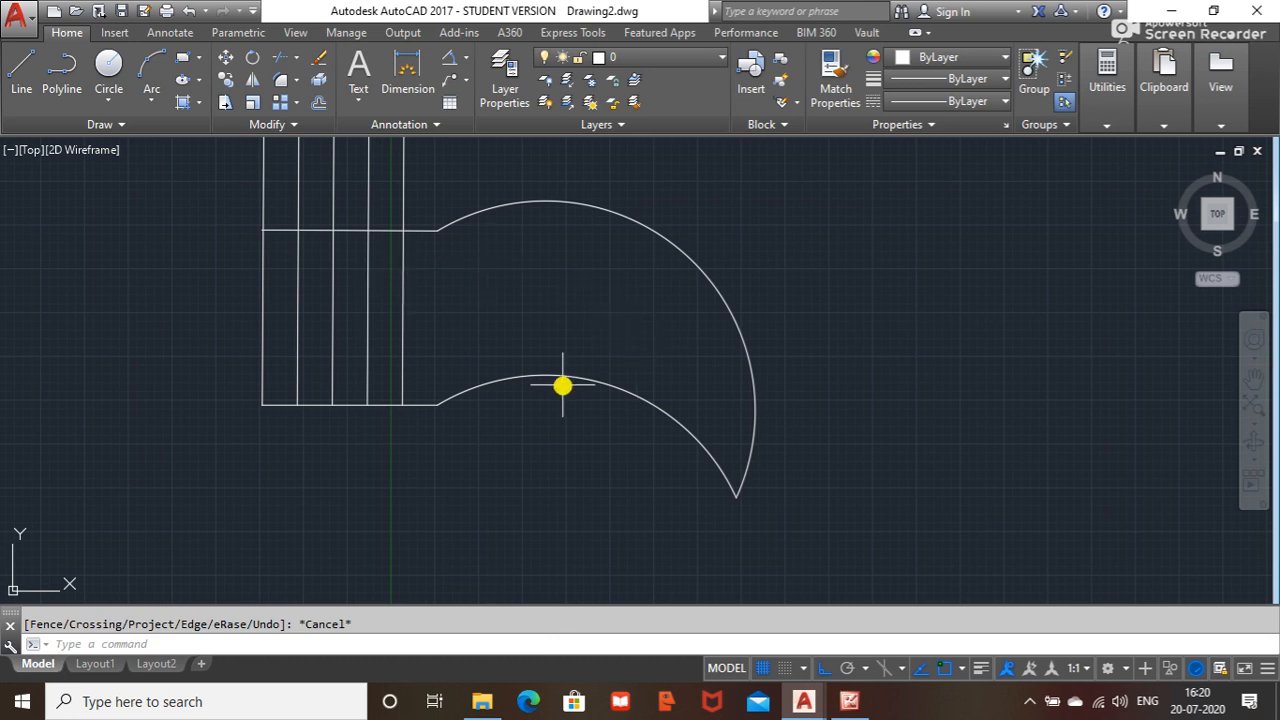
{"action": "left_click", "coordinate": [401, 365]}
{"action": "right_click", "coordinate": [440, 354]}
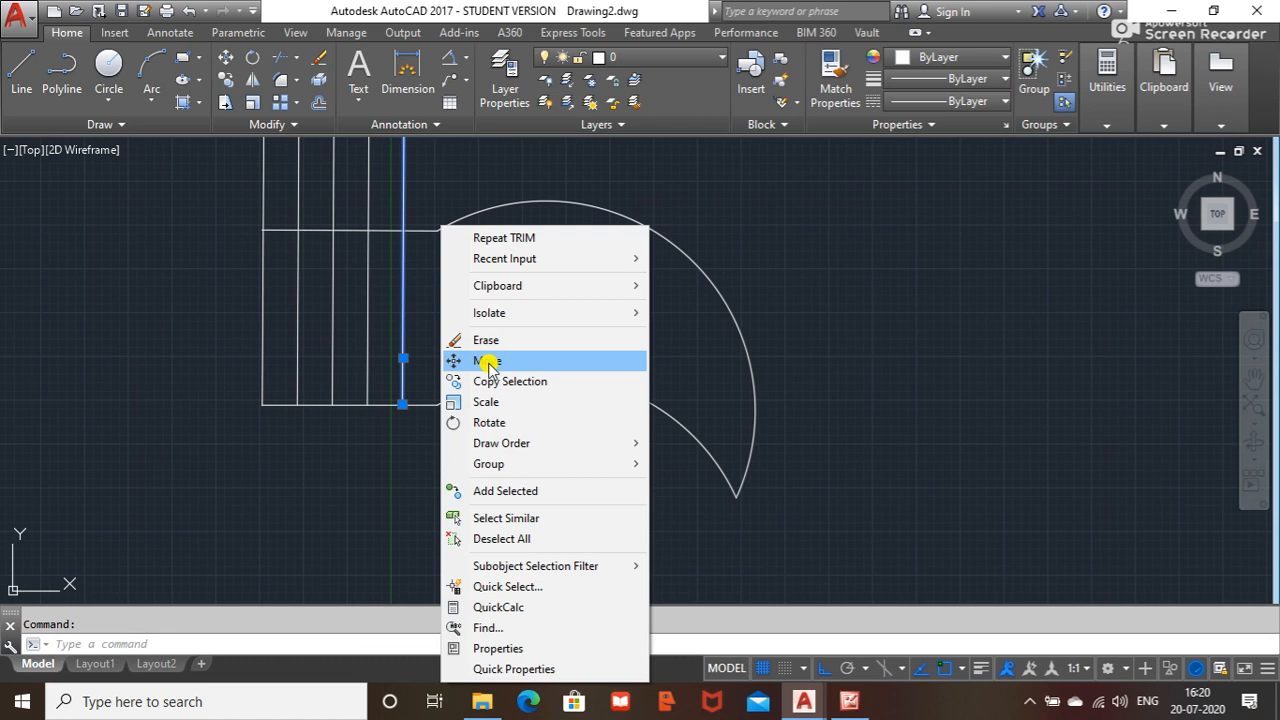
{"action": "left_click", "coordinate": [494, 382]}
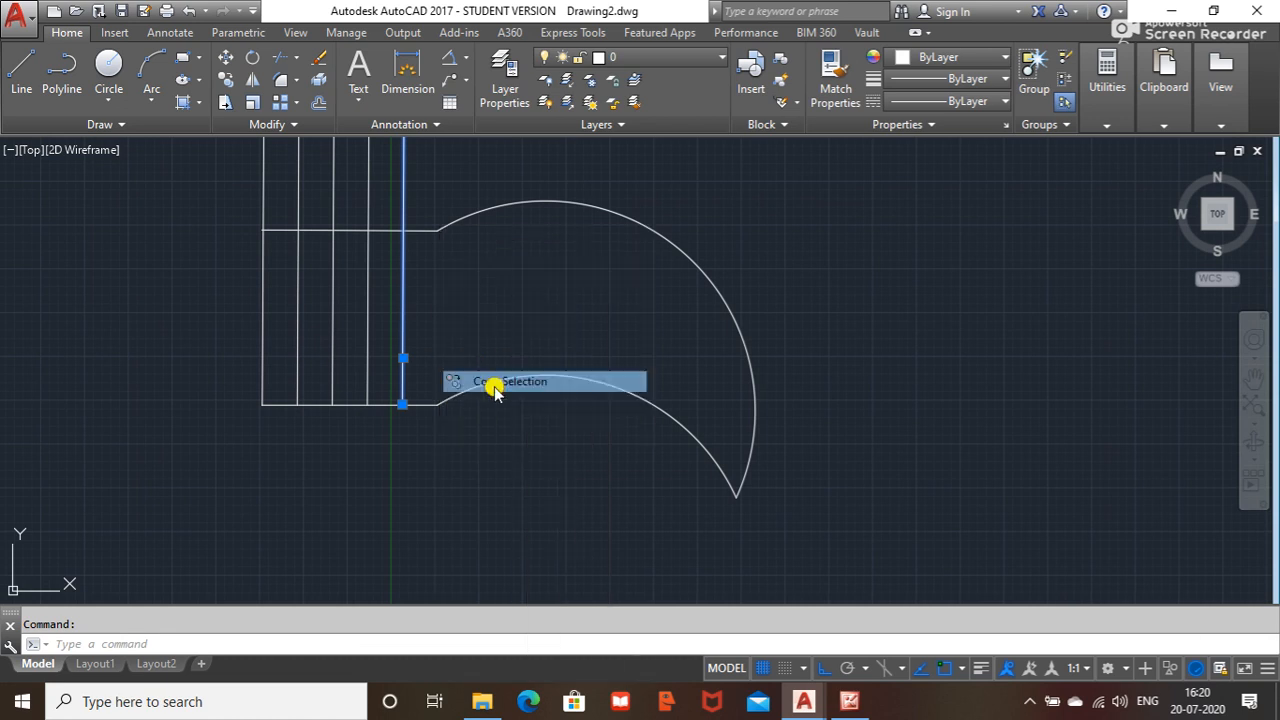
{"action": "left_click", "coordinate": [400, 407]}
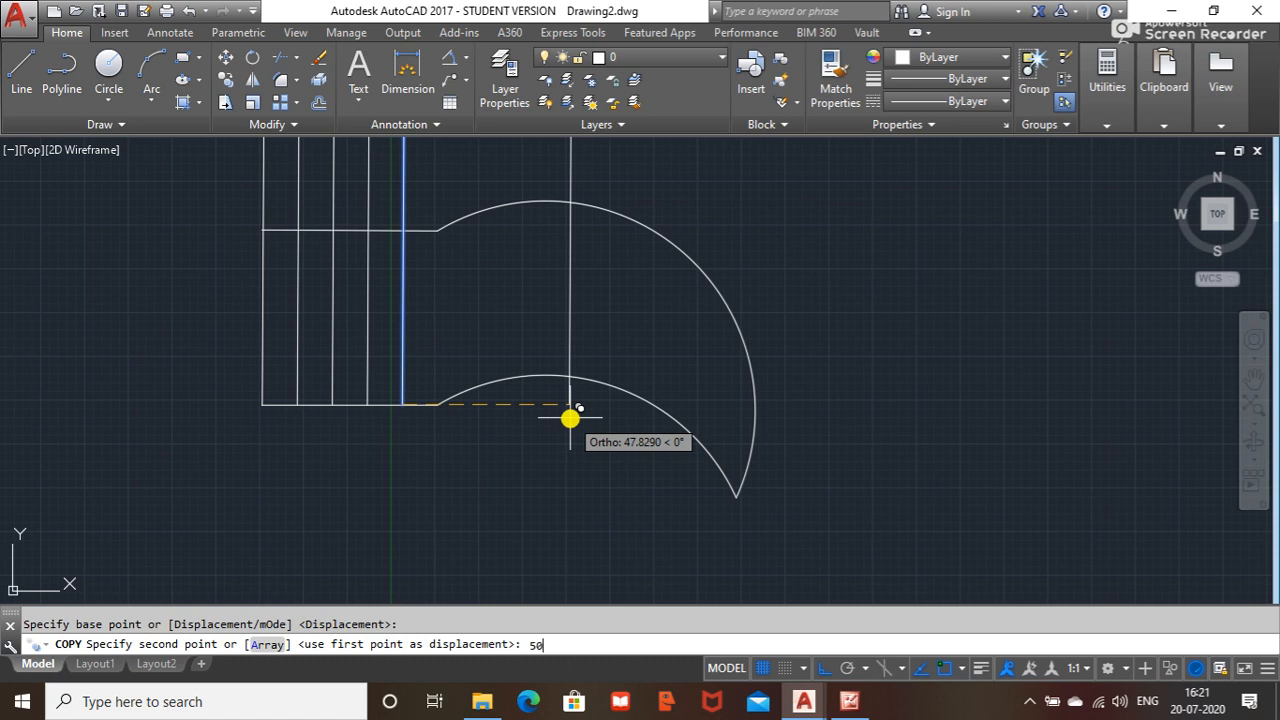
{"action": "type", "text": "50"}
{"action": "key", "text": "Return"}
{"action": "type", "text": "6"}
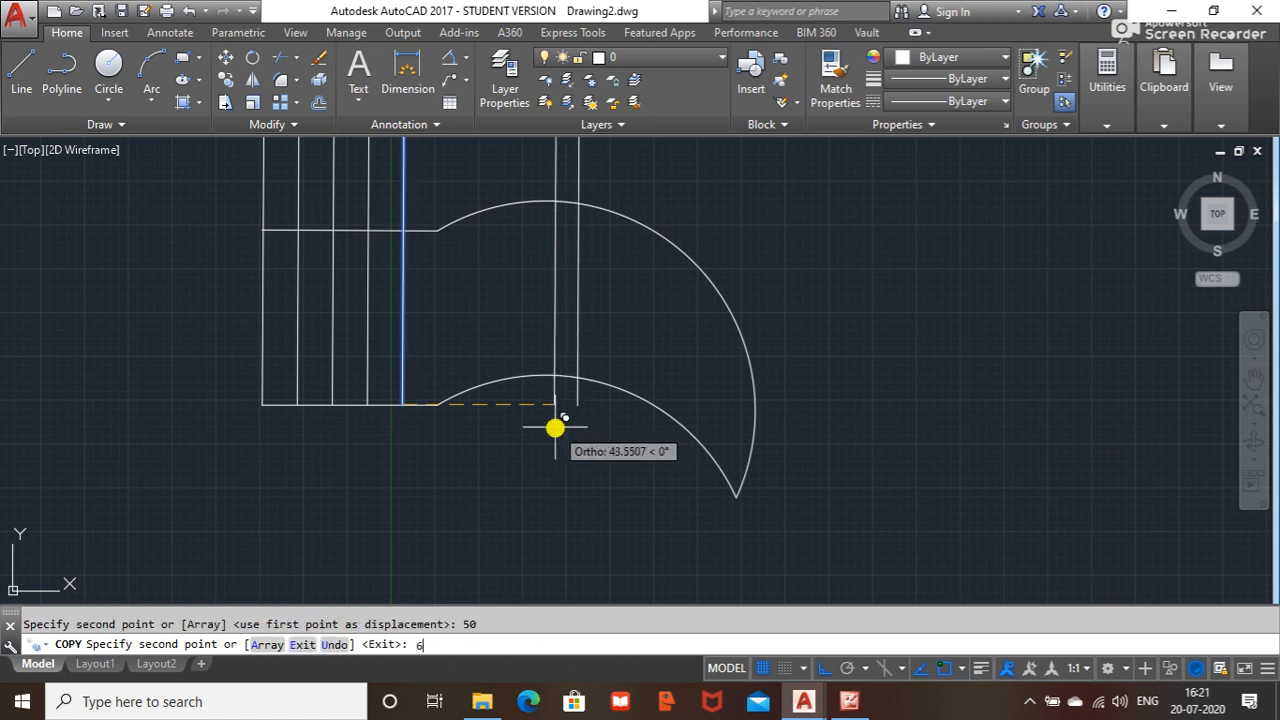
{"action": "type", "text": "0"}
{"action": "key", "text": "Return"}
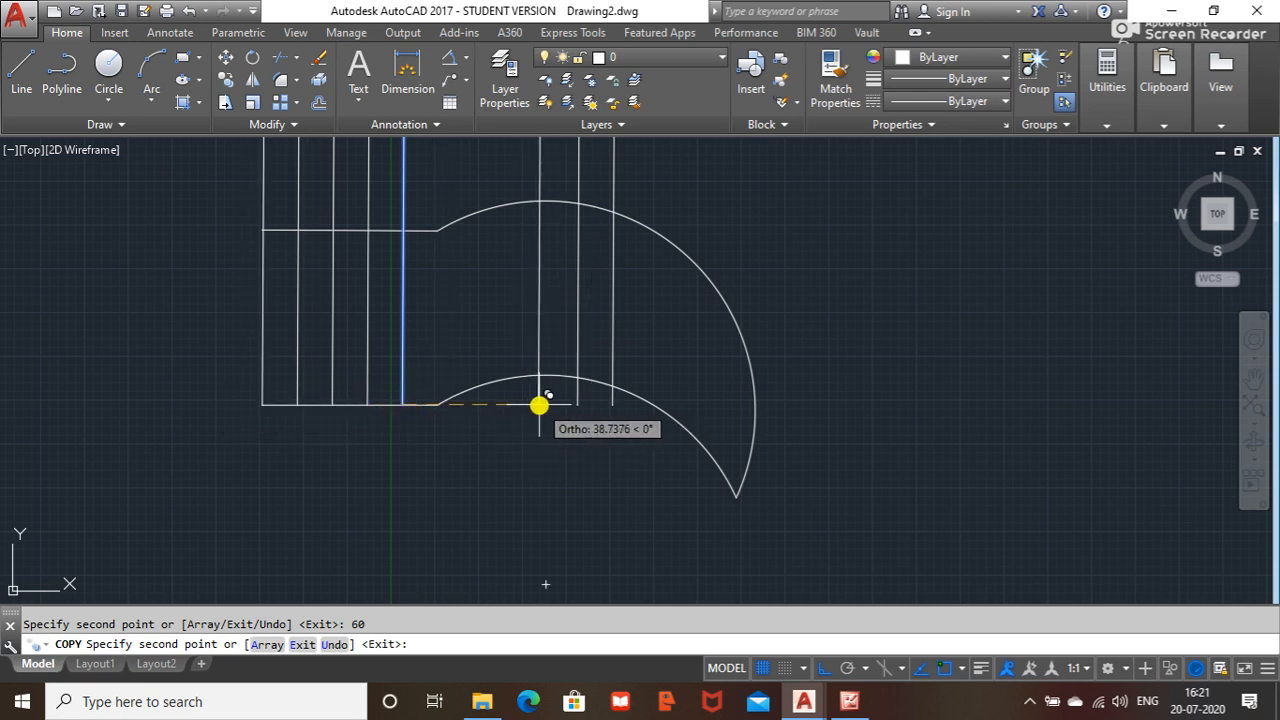
{"action": "type", "text": "0"}
{"action": "key", "text": "Return"}
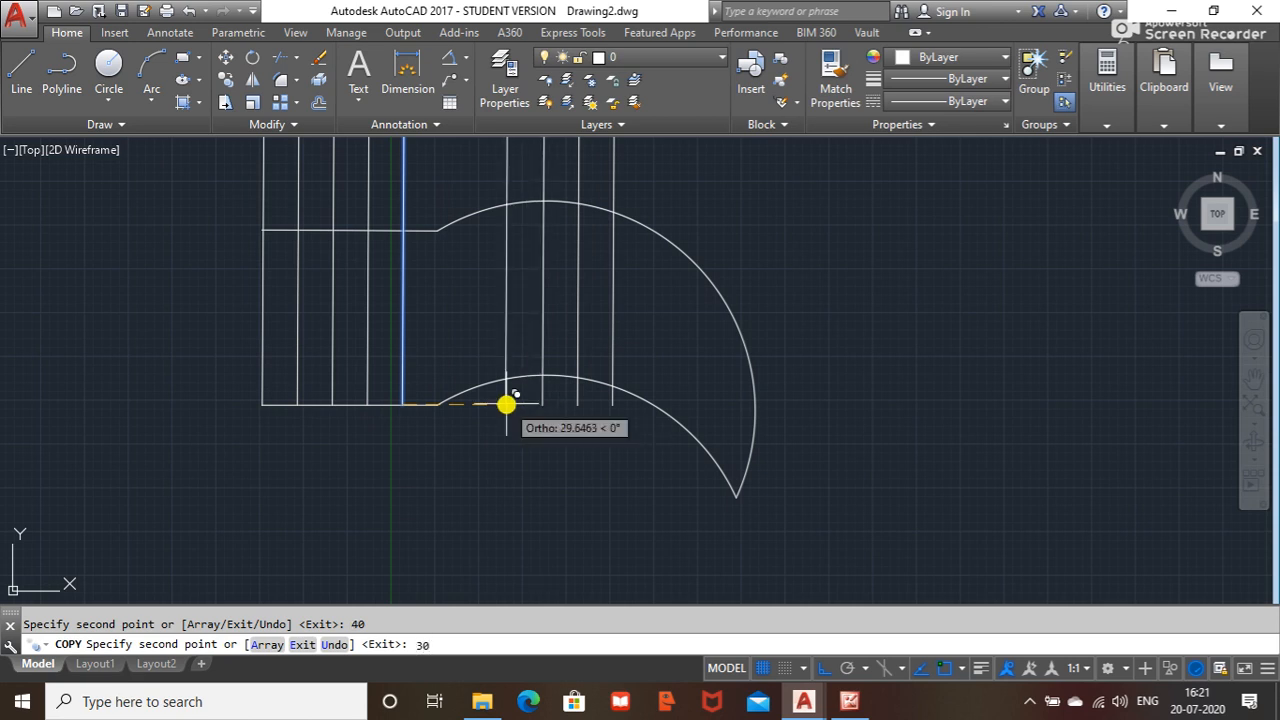
{"action": "key", "text": "Return"}
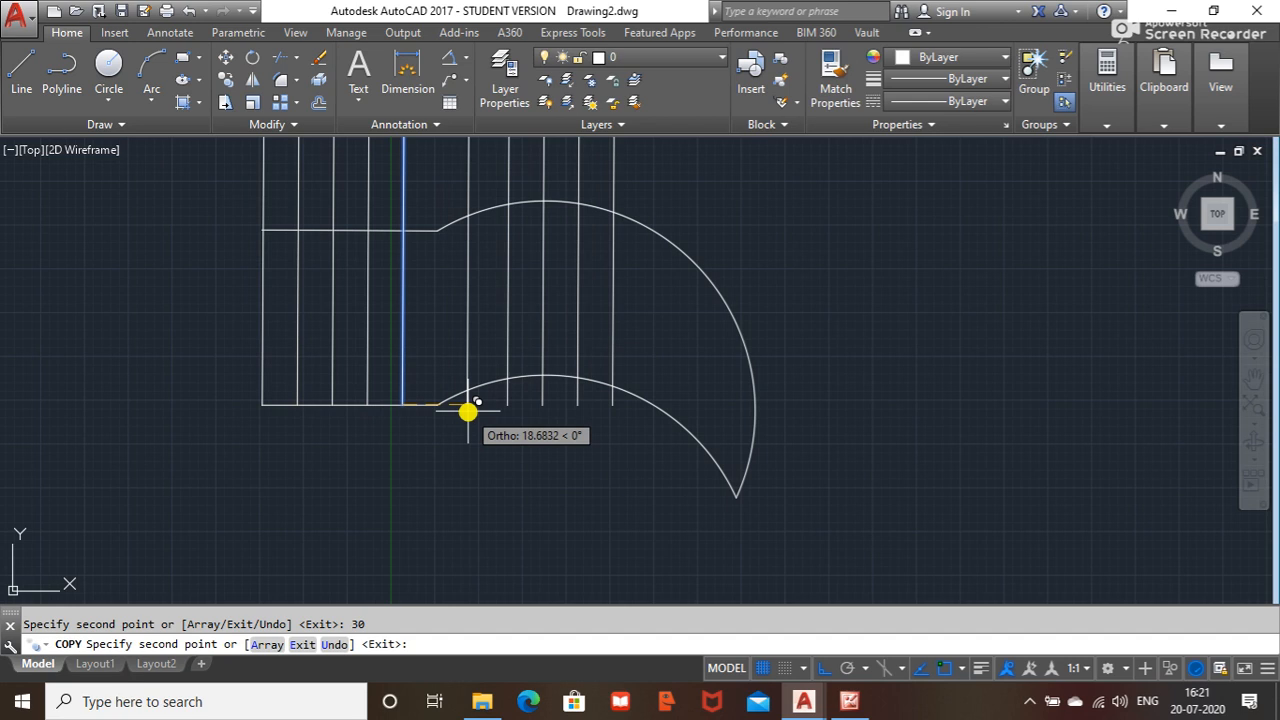
{"action": "key", "text": "Return"}
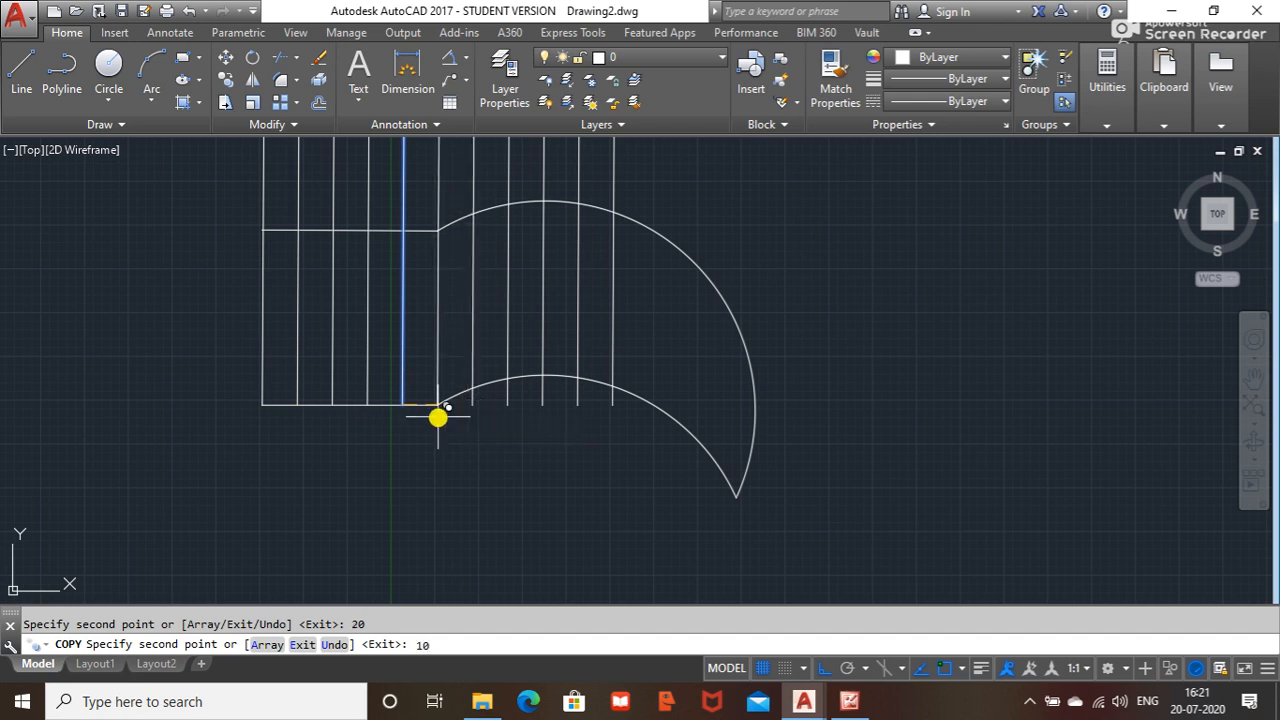
{"action": "key", "text": "Escape"}
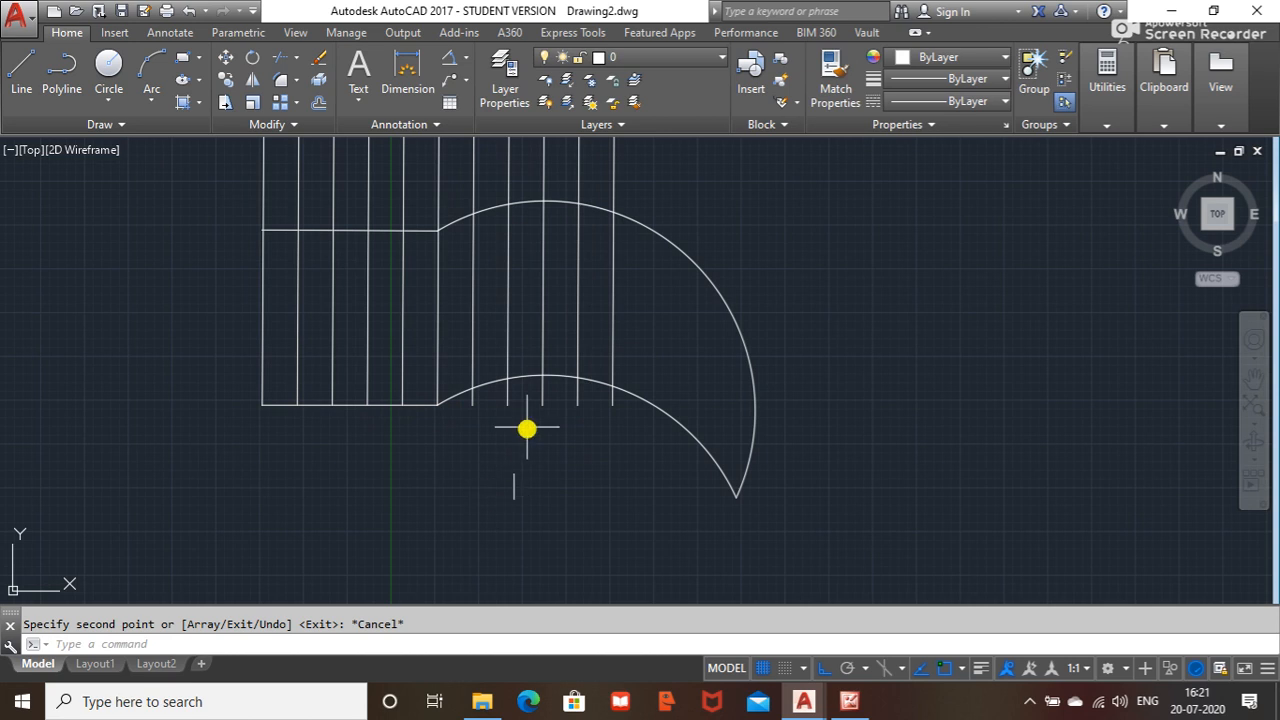
- Trim the vertical rays below the lower arc and above the upper line and arc, using all objects as cutting edges
{"action": "middle_click_drag", "start_coordinate": [526, 429], "coordinate": [533, 462]}
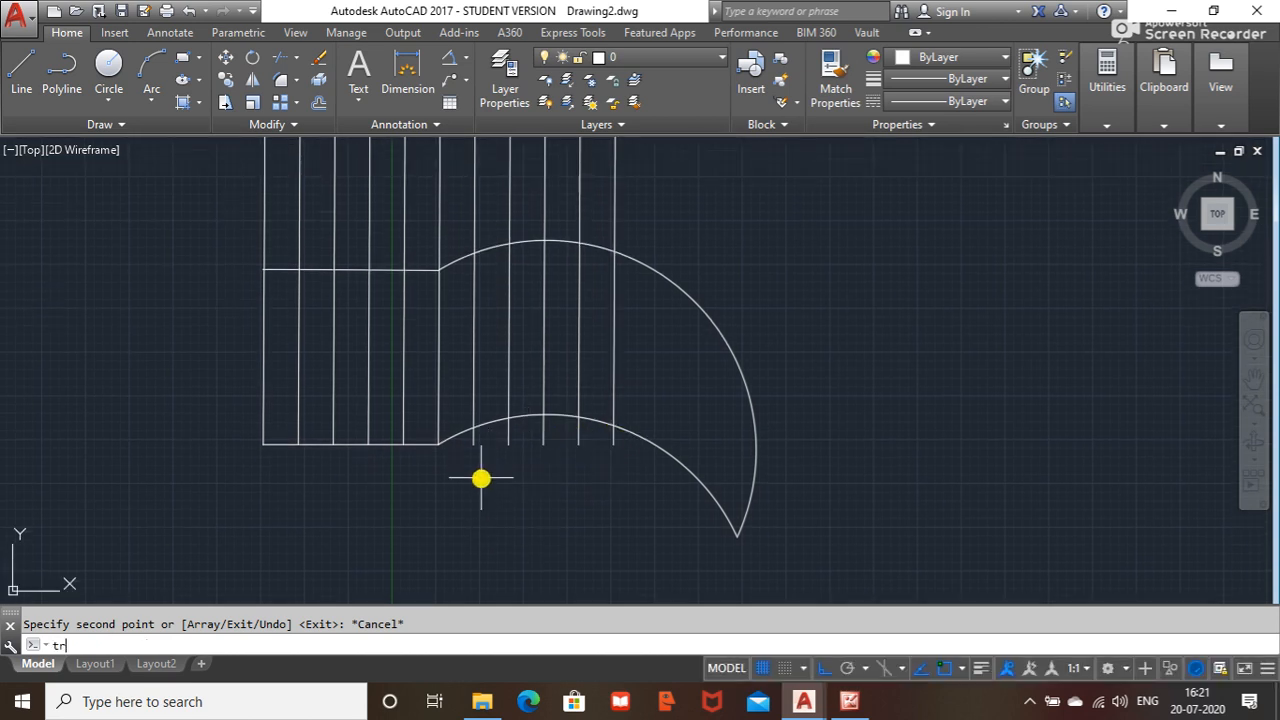
{"action": "type", "text": "tr"}
{"action": "key", "text": "Return"}
{"action": "key", "text": "Return"}
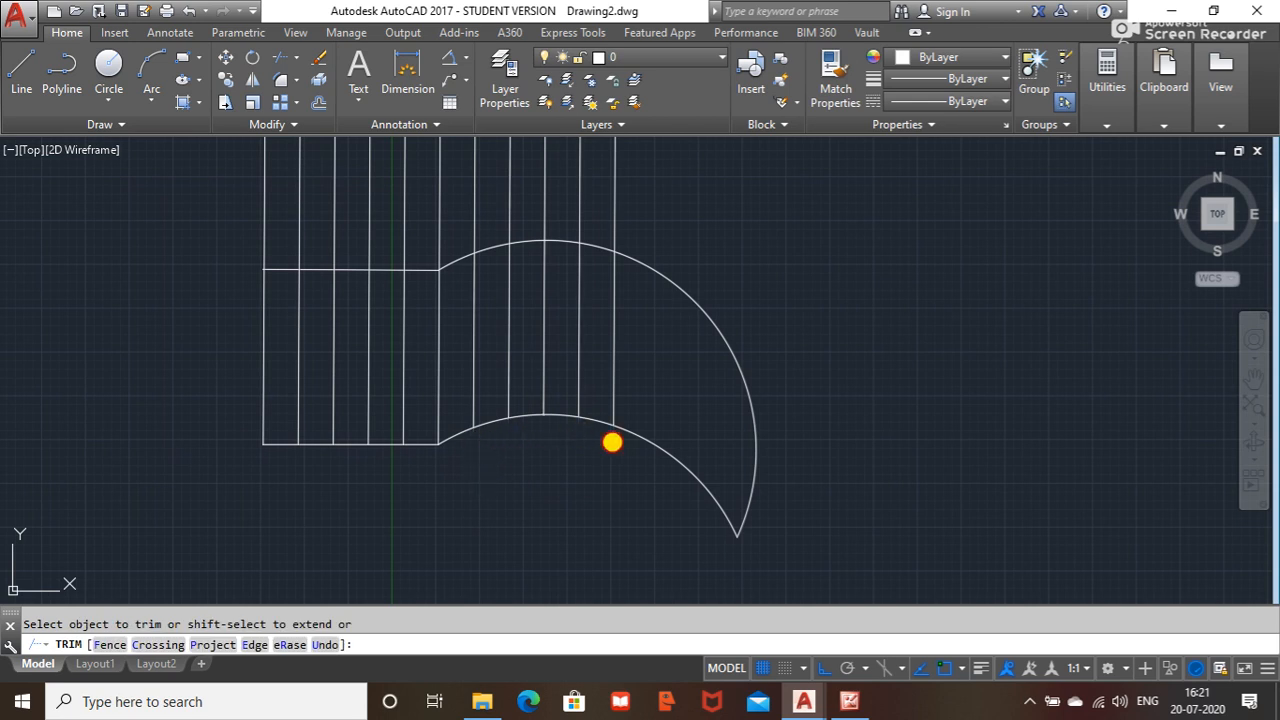
{"action": "middle_click_drag", "start_coordinate": [592, 467], "coordinate": [605, 532]}
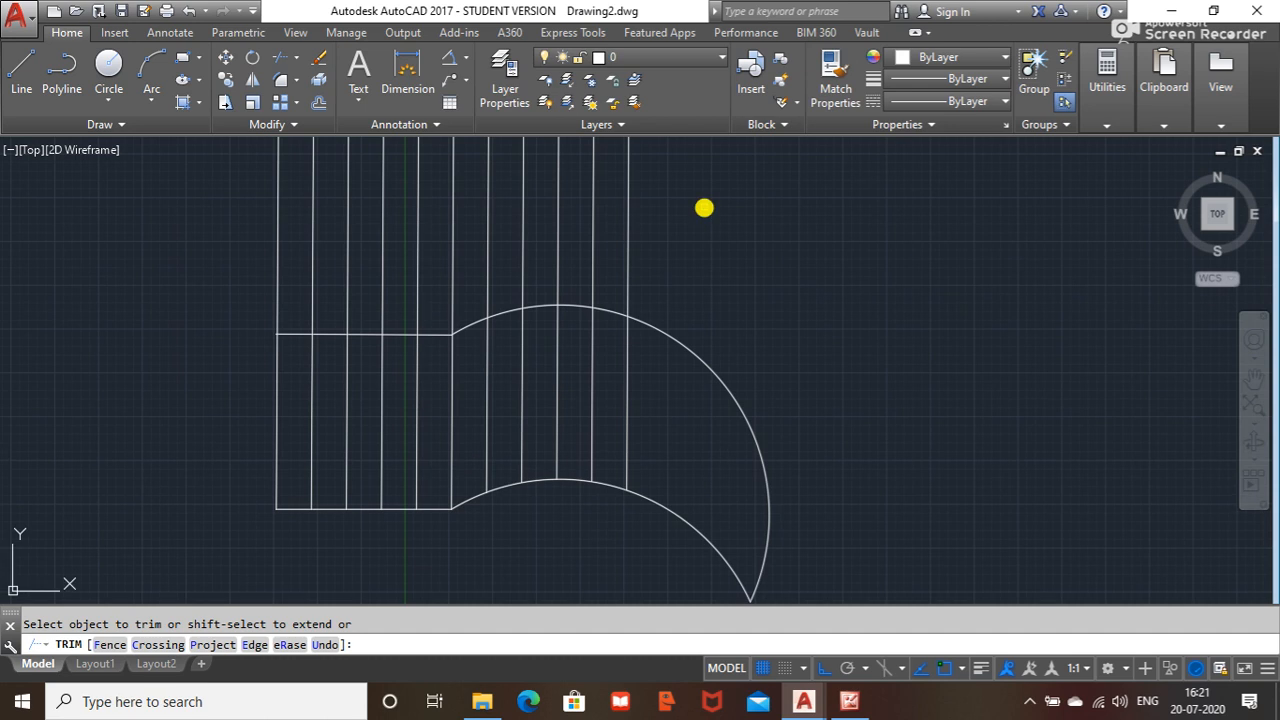
{"action": "left_click", "coordinate": [261, 222]}
{"action": "key", "text": "Escape"}
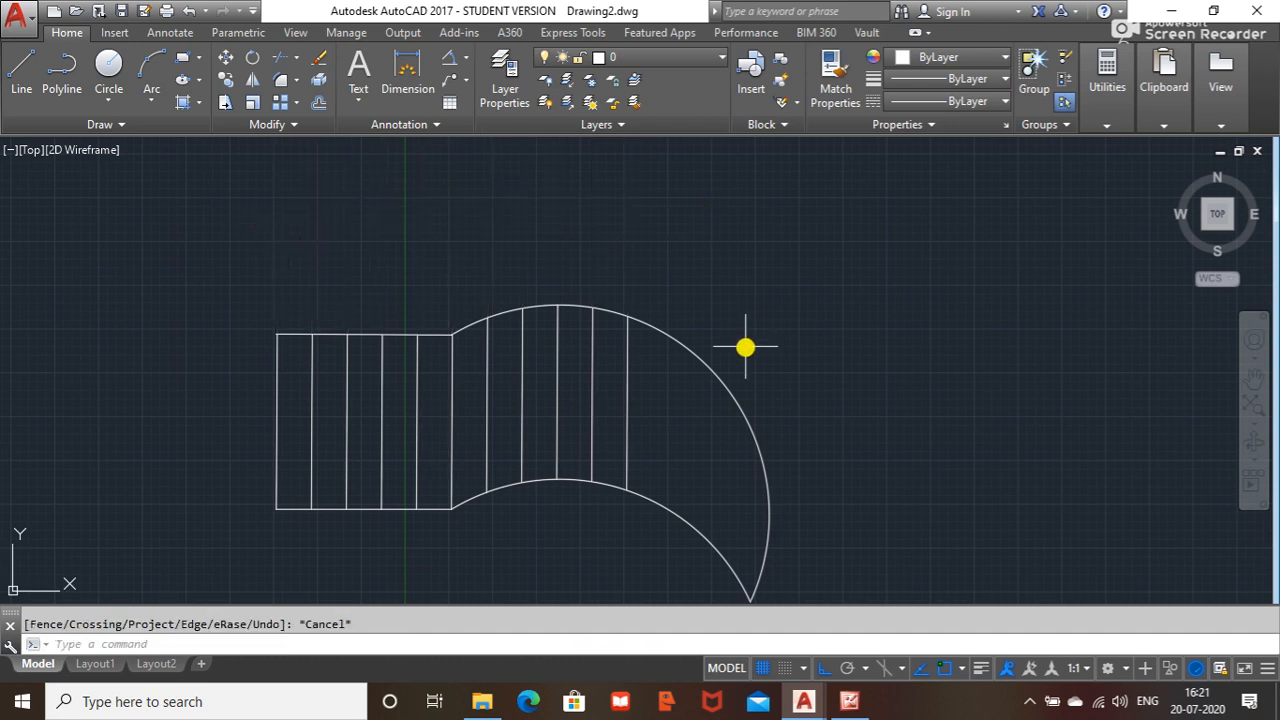
- Erase the whole hatched shape, including its arcs, vertical lines and the lower horizontal line
{"action": "scroll", "coordinate": [746, 346], "scroll_direction": "down", "scroll_amount": 3}
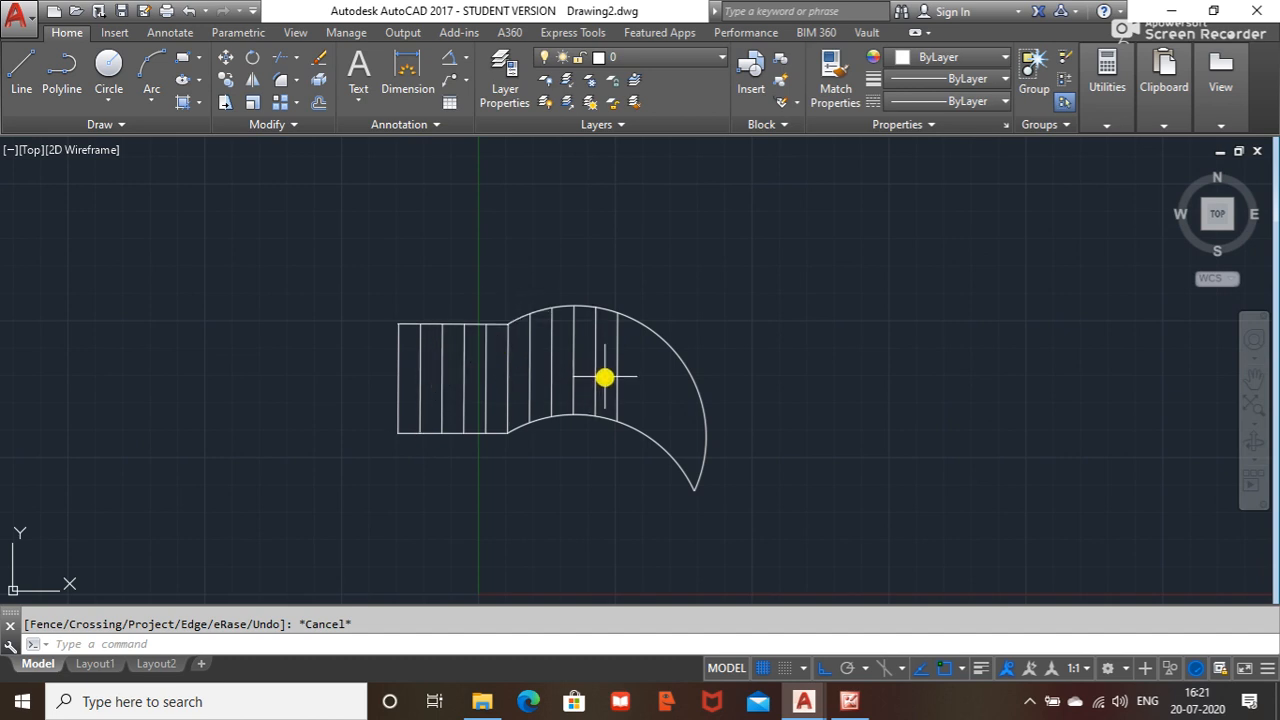
{"action": "left_click_drag", "start_coordinate": [689, 320], "coordinate": [638, 350]}
{"action": "key", "text": "Escape"}
{"action": "left_click", "coordinate": [631, 277]}
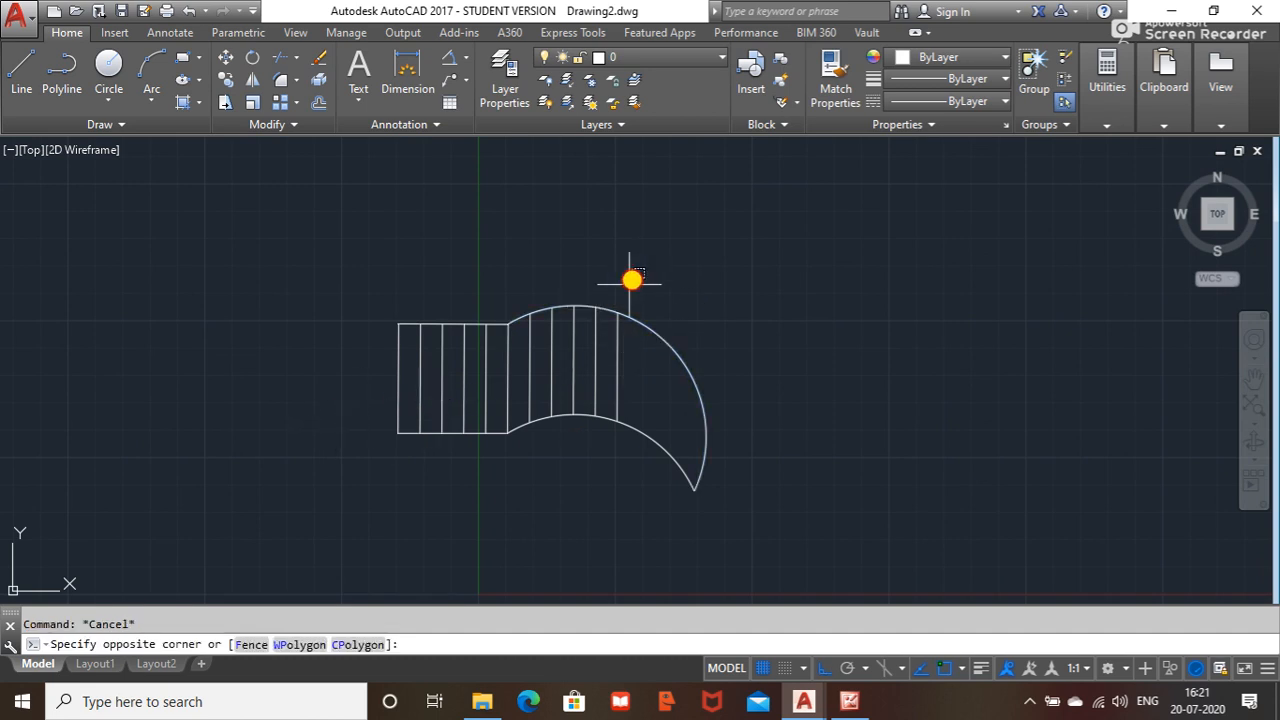
{"action": "left_click", "coordinate": [345, 413]}
{"action": "key", "text": "Delete"}
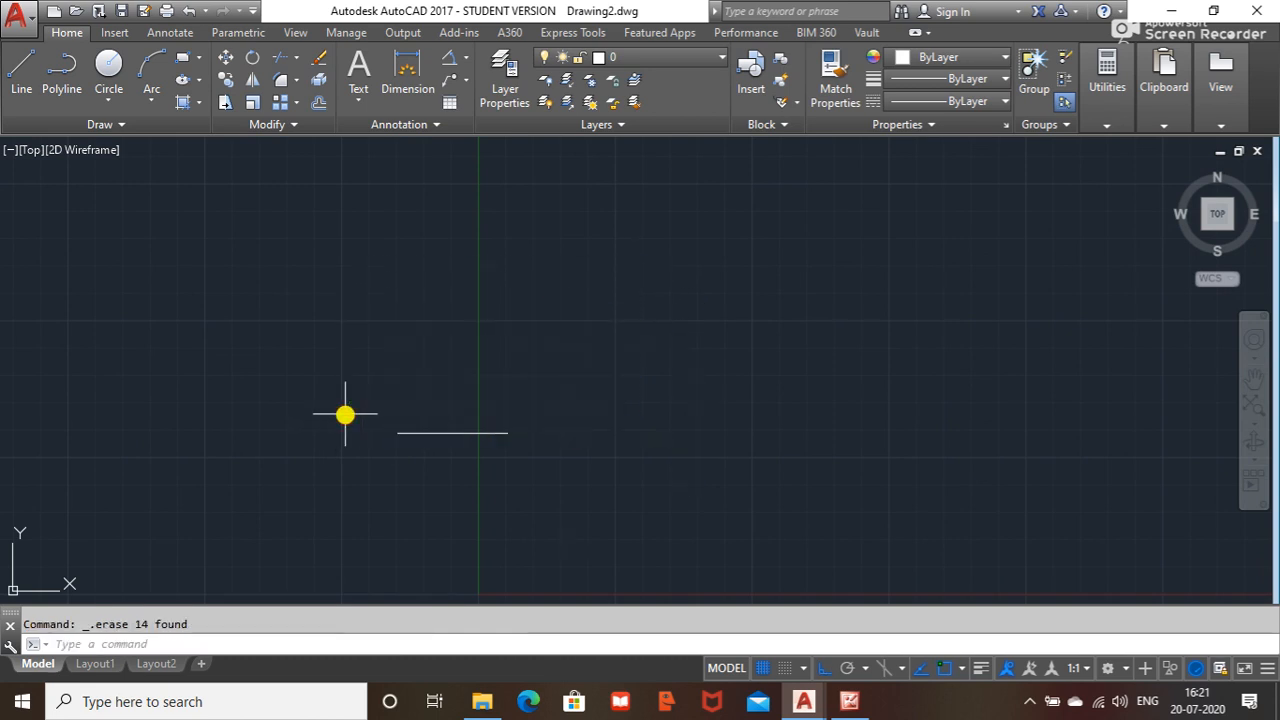
{"action": "left_click", "coordinate": [414, 433]}
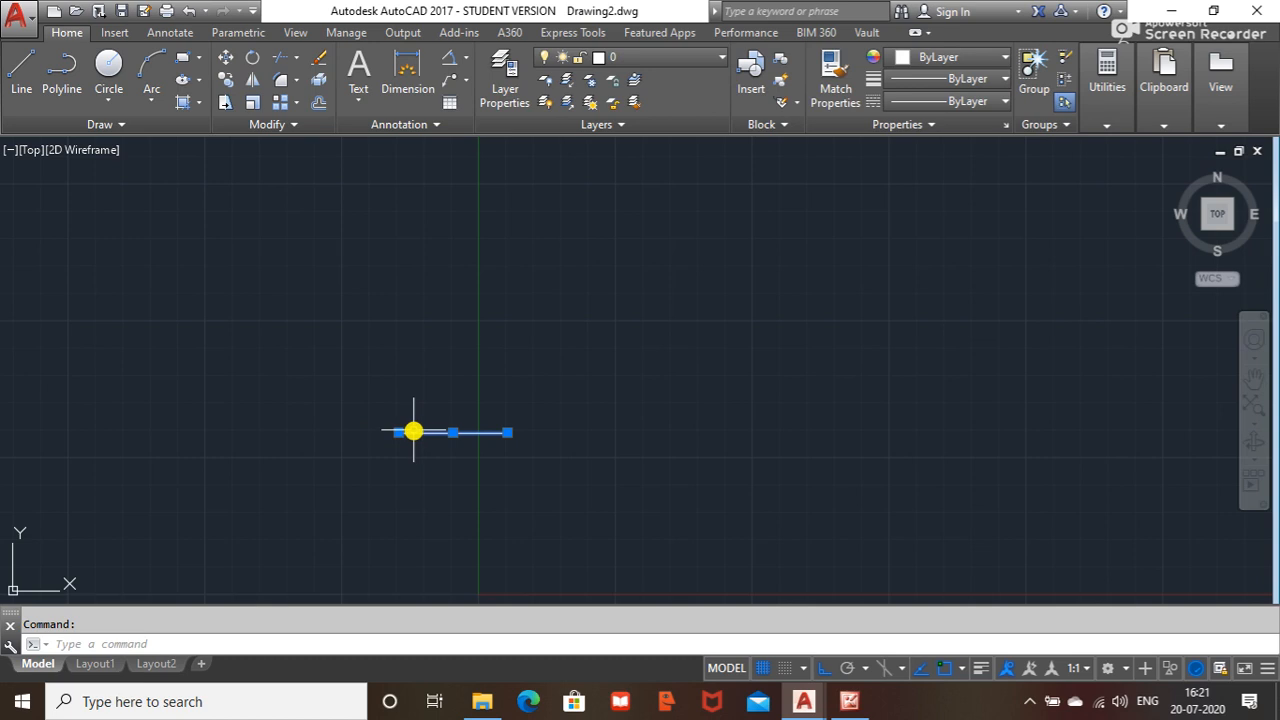
{"action": "key", "text": "Delete"}
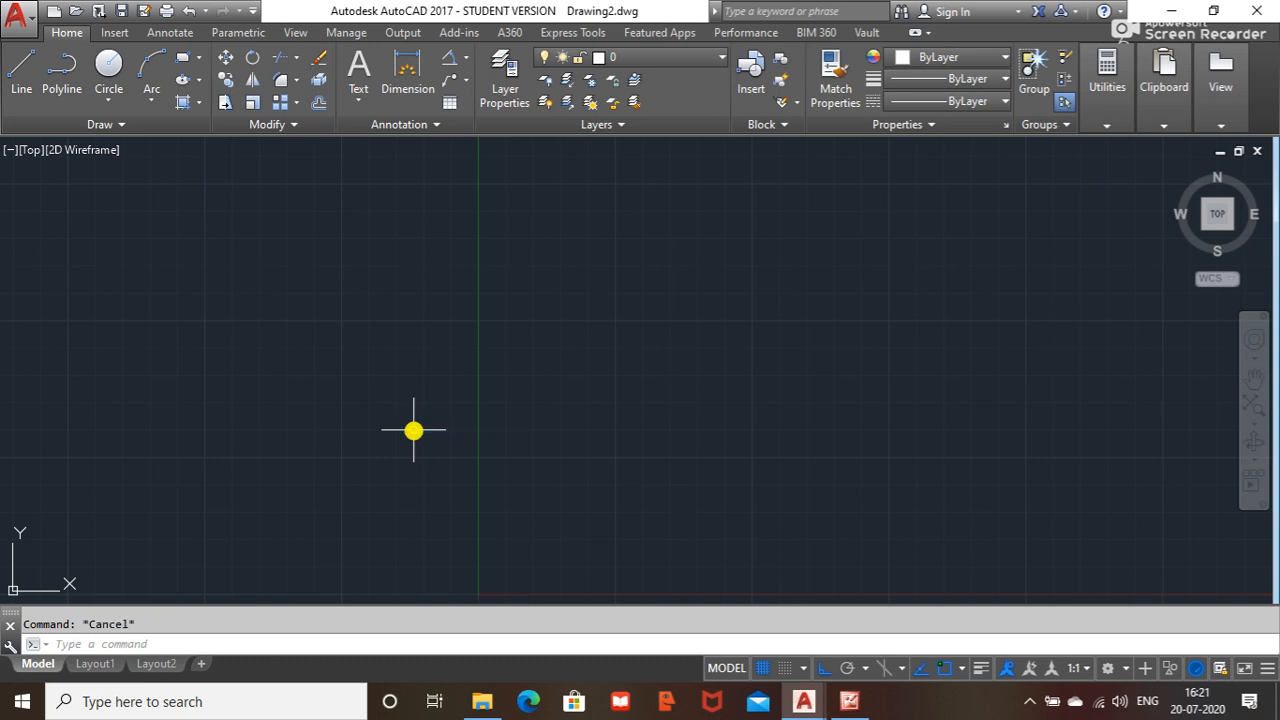
- Draw a single long horizontal line across the middle of the empty drawing area
{"action": "type", "text": "z"}
{"action": "key", "text": "Return"}
{"action": "type", "text": "e"}
{"action": "key", "text": "Return"}
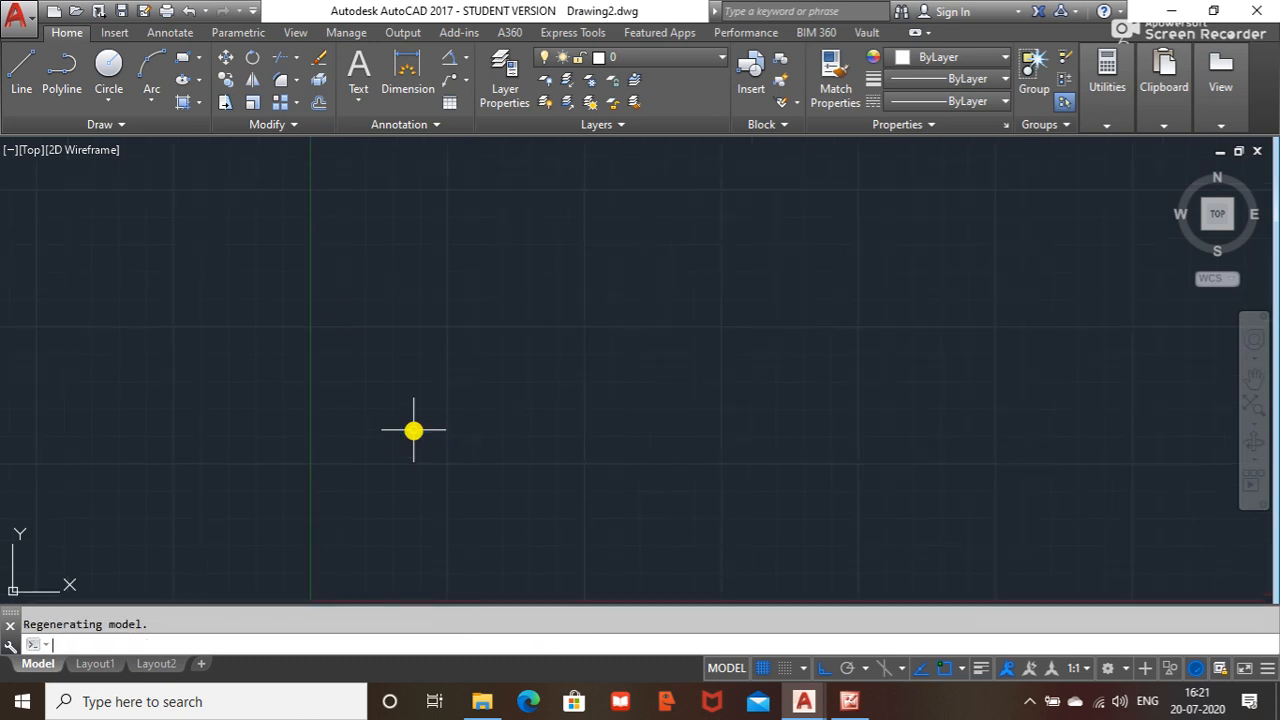
{"action": "left_click", "coordinate": [125, 128]}
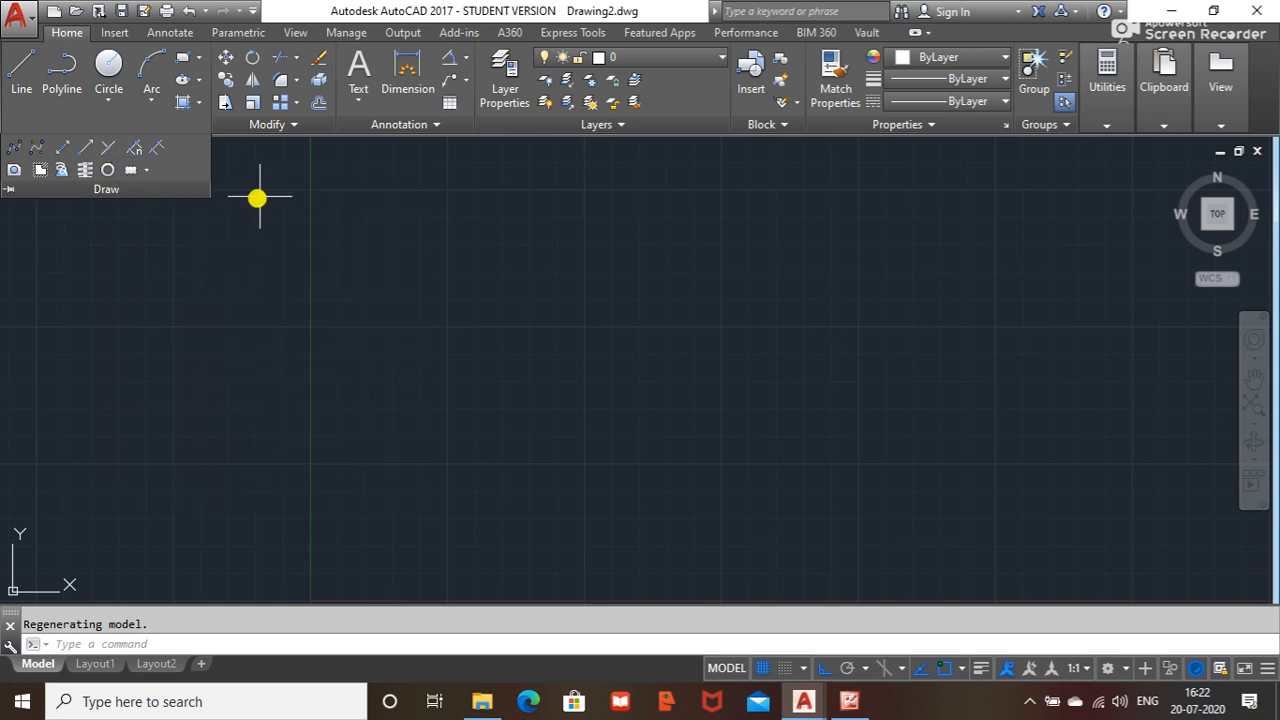
{"action": "key", "text": "Escape"}
{"action": "left_click", "coordinate": [21, 72]}
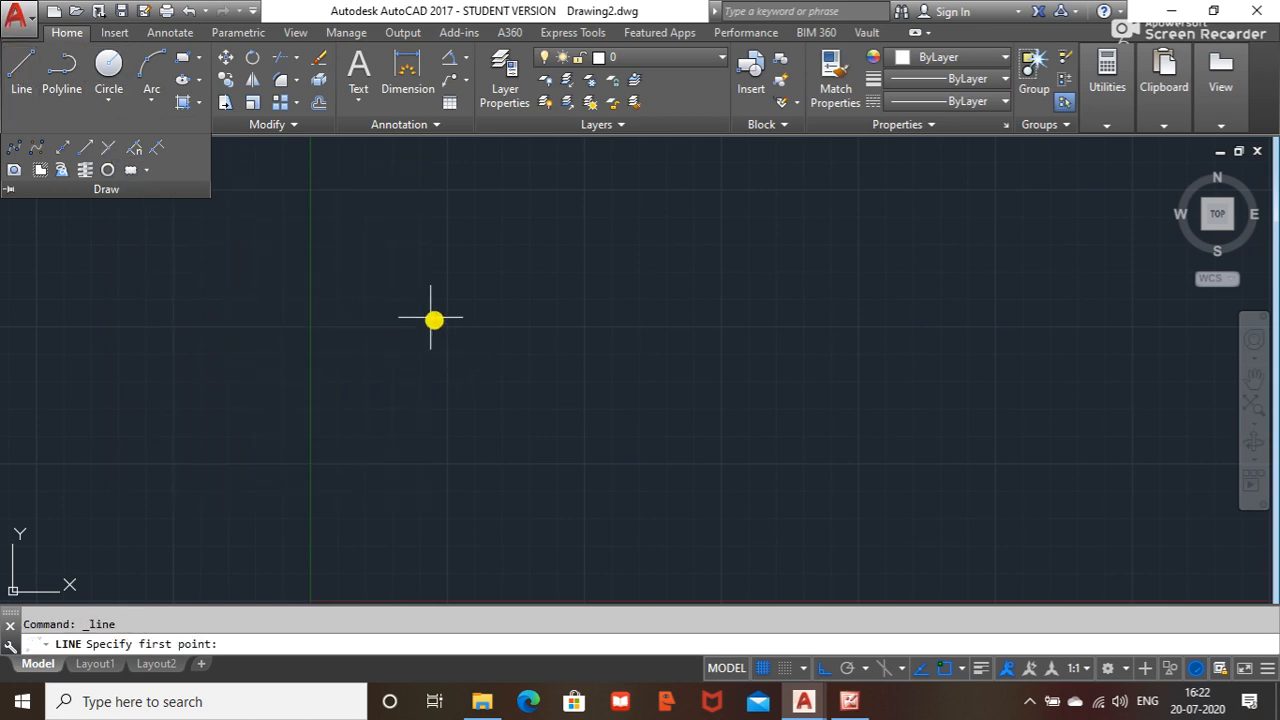
{"action": "left_click", "coordinate": [367, 328]}
{"action": "left_click", "coordinate": [843, 334]}
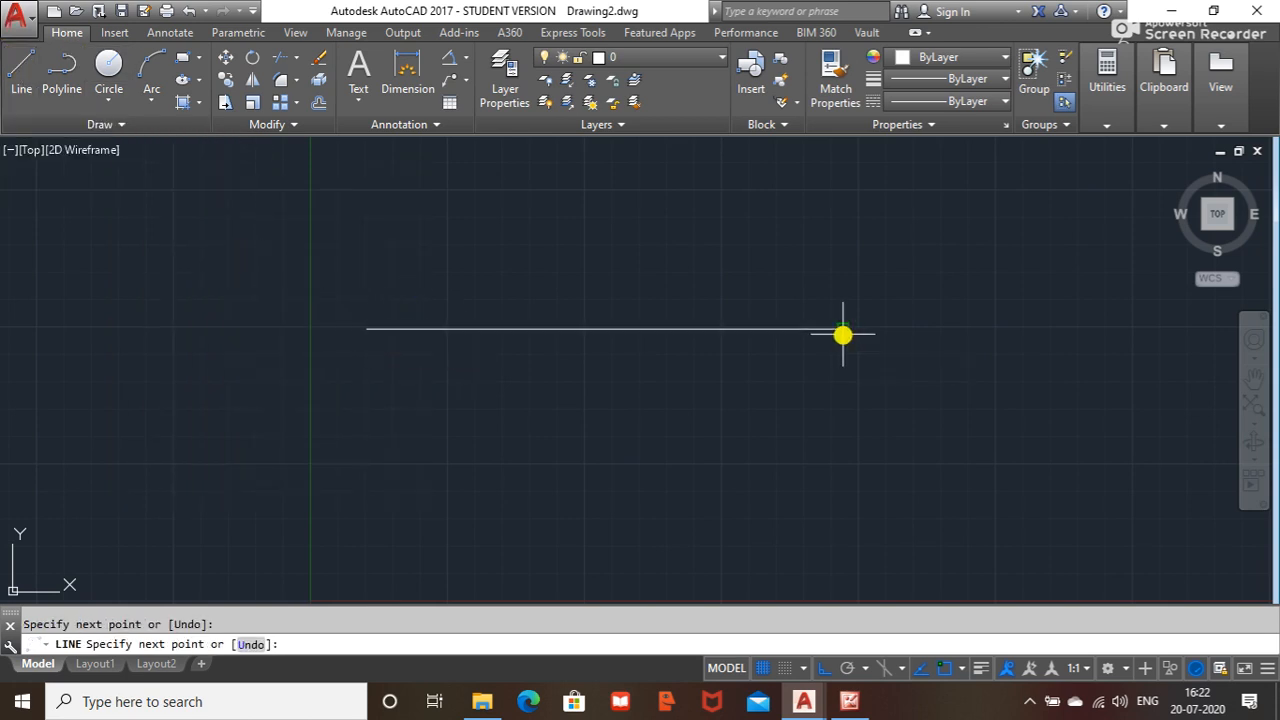
{"action": "key", "text": "Escape"}
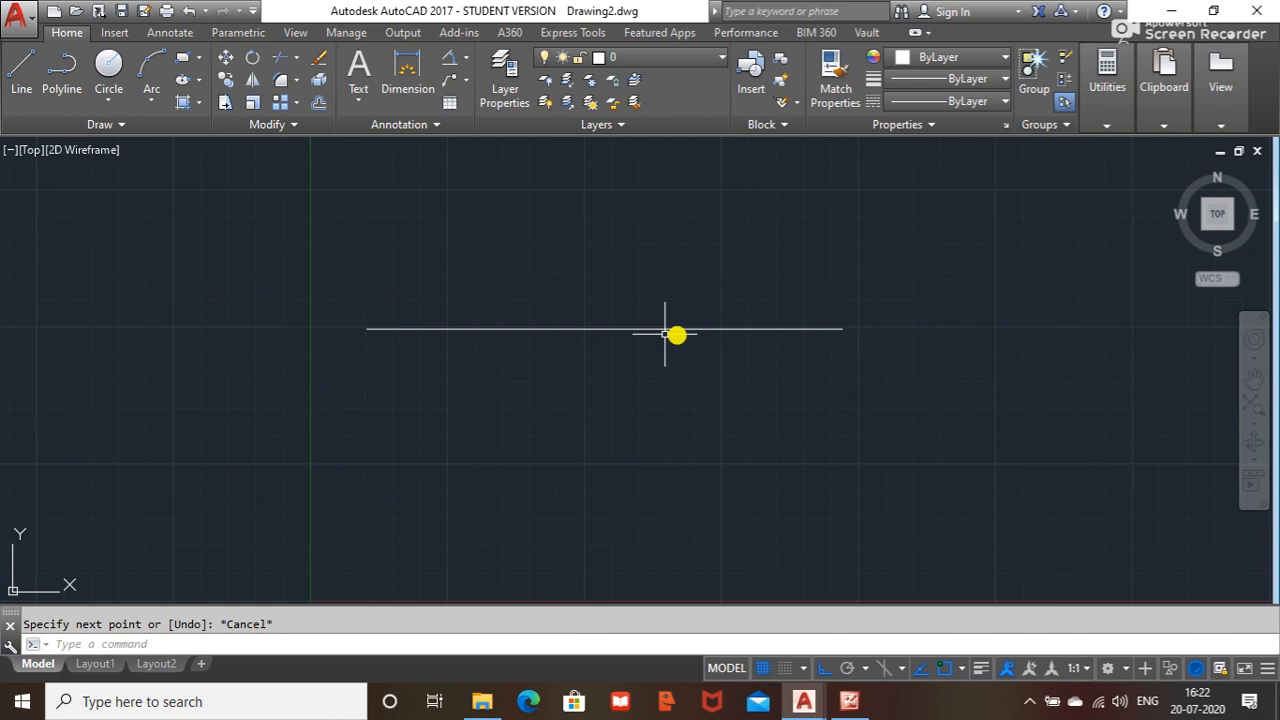
- Place three point objects along the horizontal line with the Multiple Points command
{"action": "left_click", "coordinate": [85, 127]}
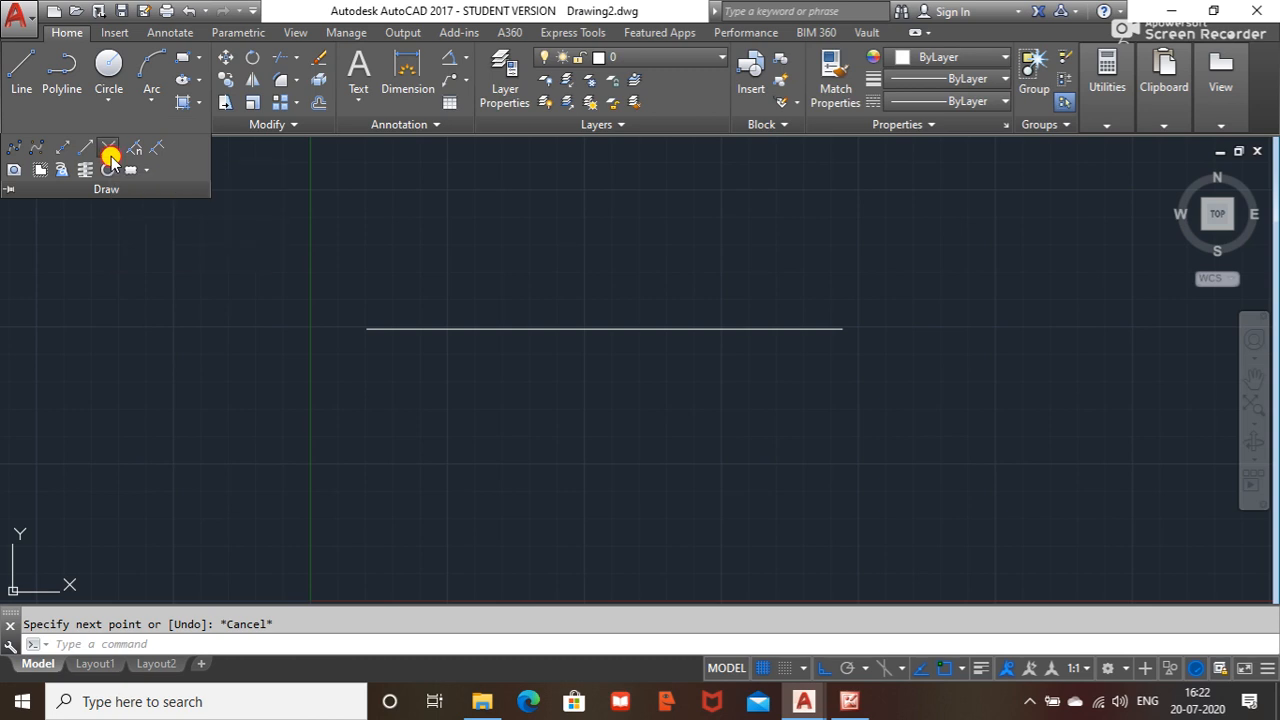
{"action": "left_click", "coordinate": [110, 157]}
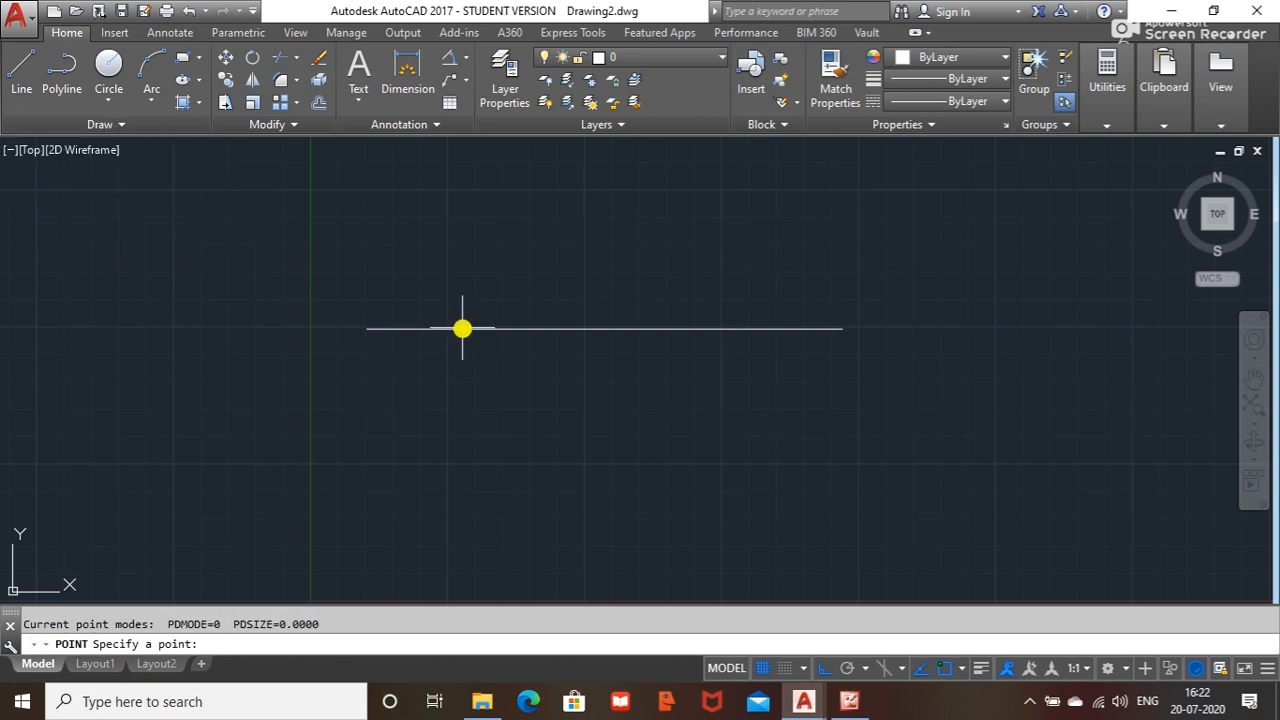
{"action": "left_click", "coordinate": [631, 334]}
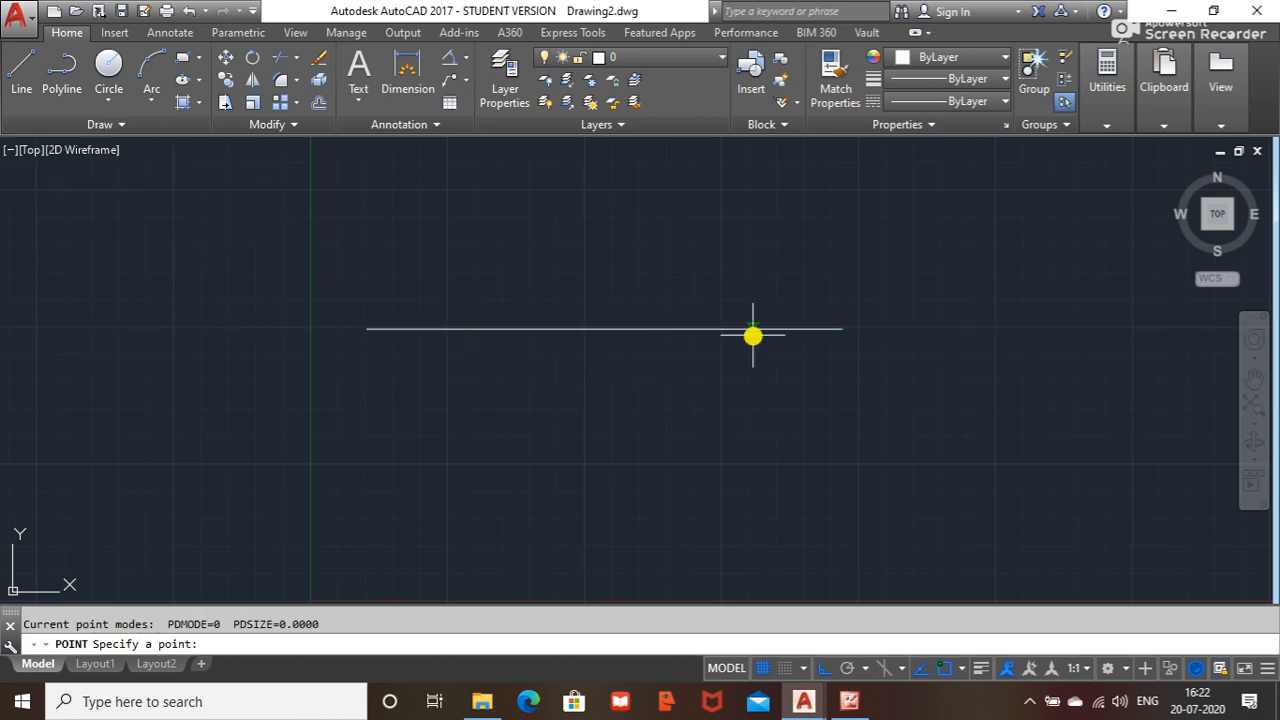
{"action": "key", "text": "Escape"}
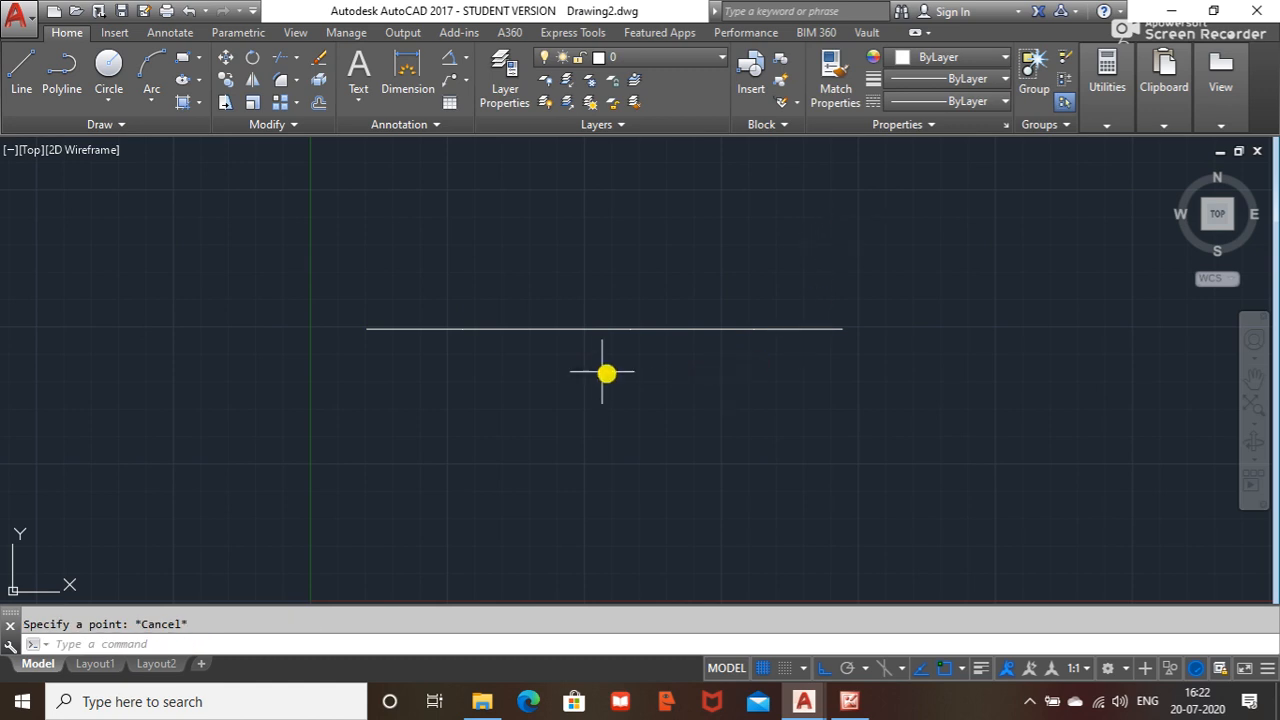
{"action": "scroll", "coordinate": [457, 369], "scroll_direction": "up", "scroll_amount": 3}
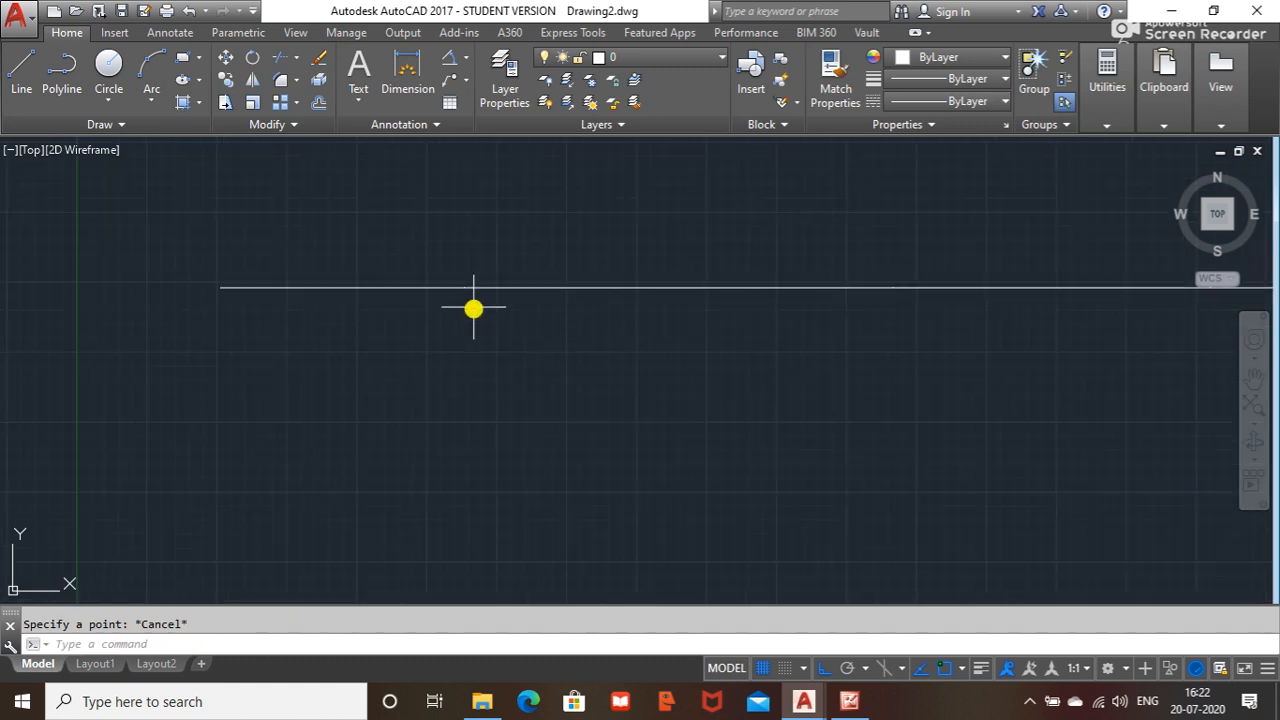
{"action": "scroll", "coordinate": [457, 306], "scroll_direction": "down", "scroll_amount": 3}
{"action": "key", "text": "Escape"}
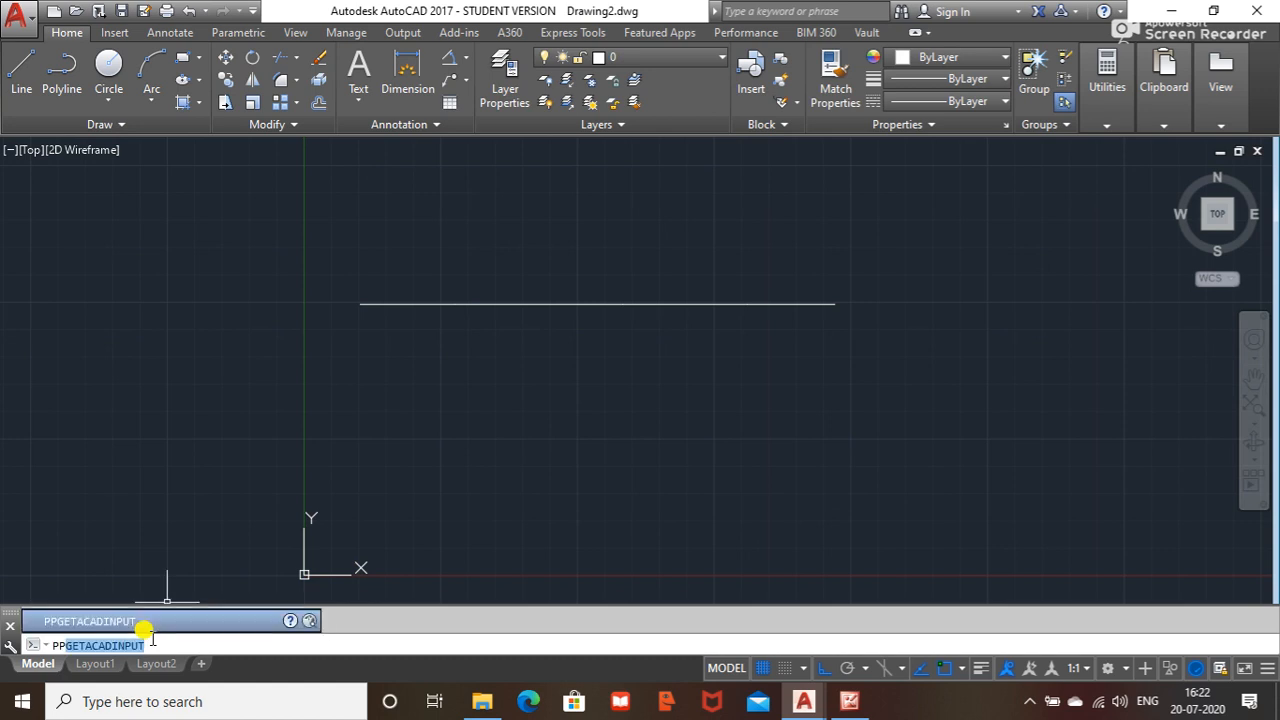
- Try to open the point style settings with the POINTSTYLE command
{"action": "type", "text": "ppt"}
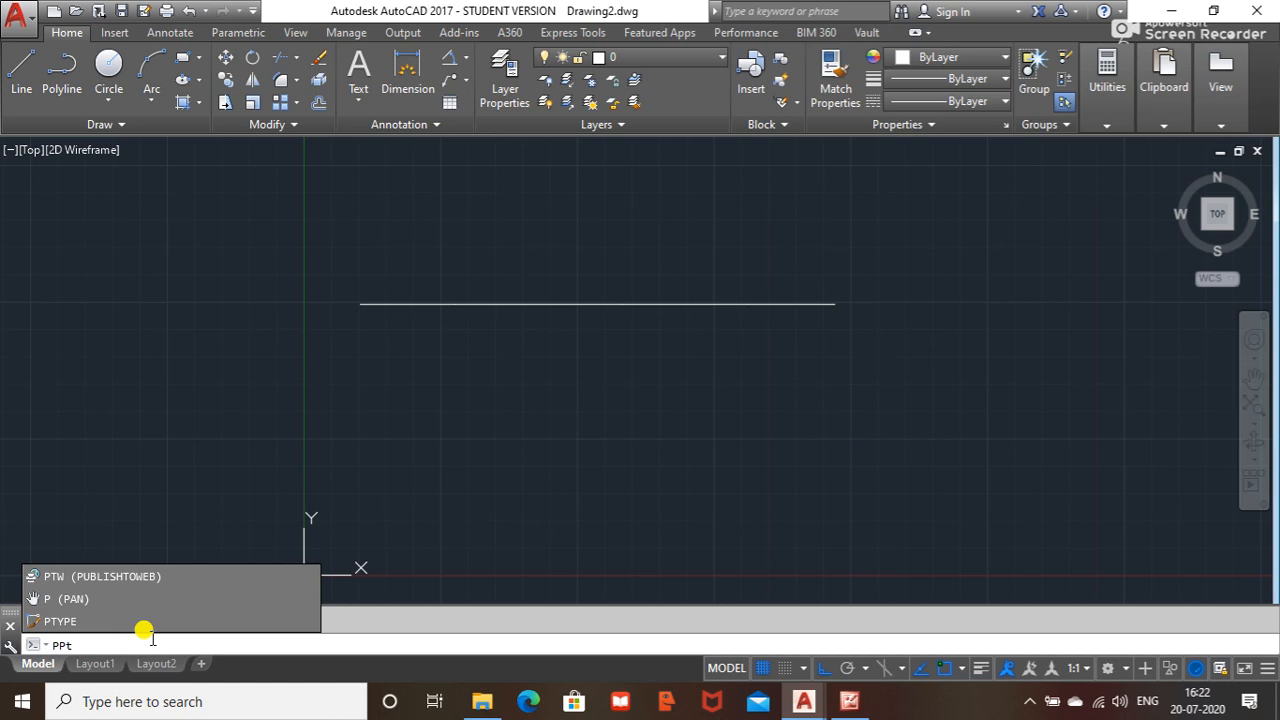
{"action": "key", "text": "Escape"}
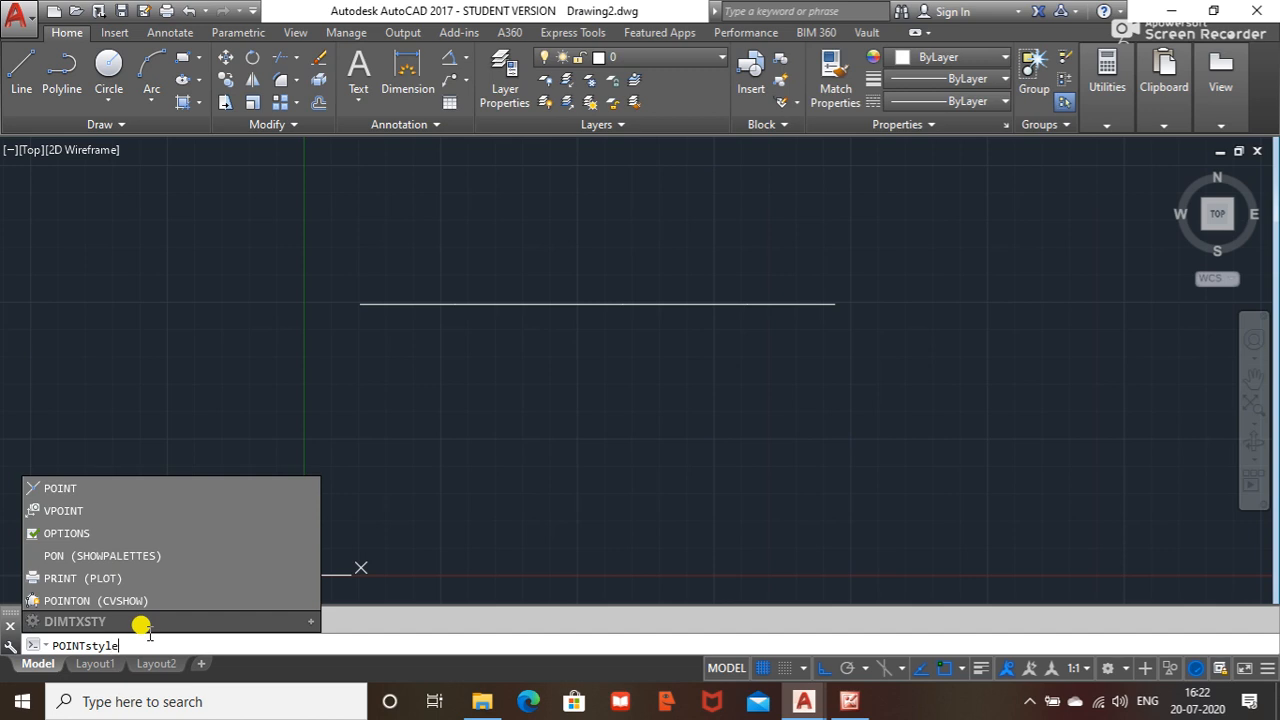
{"action": "key", "text": "Escape"}
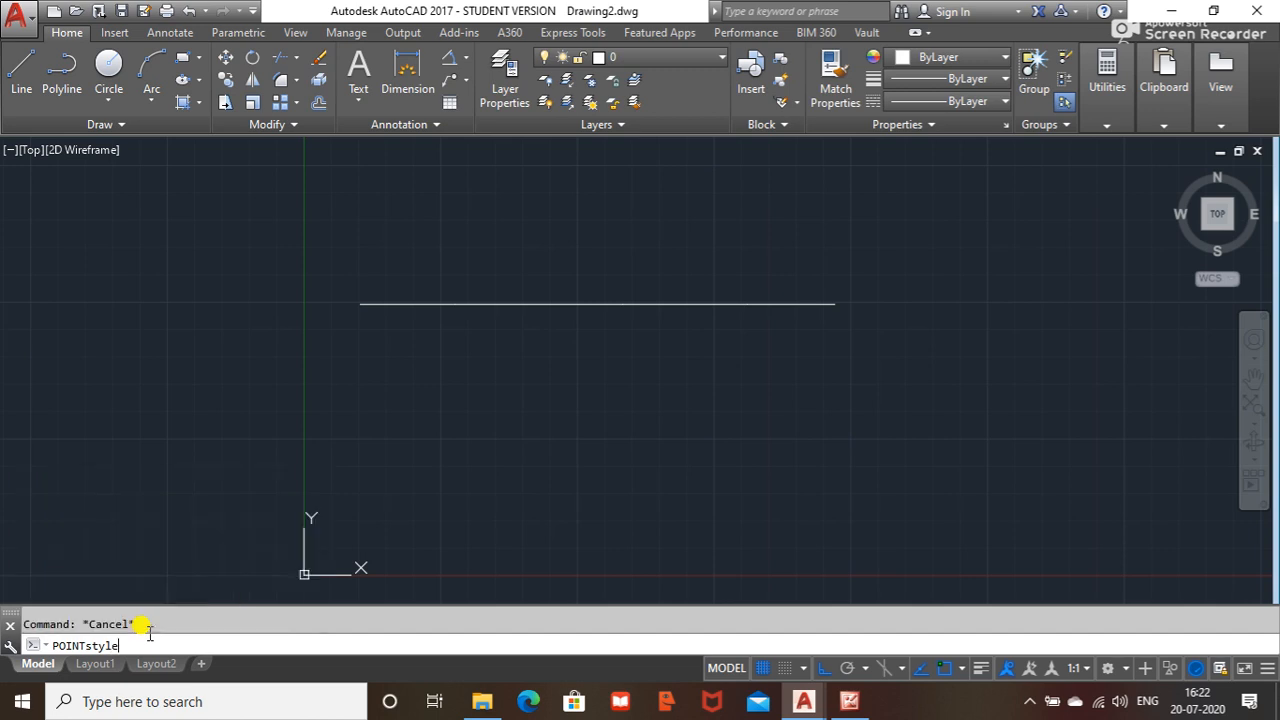
{"action": "key", "text": "Return"}
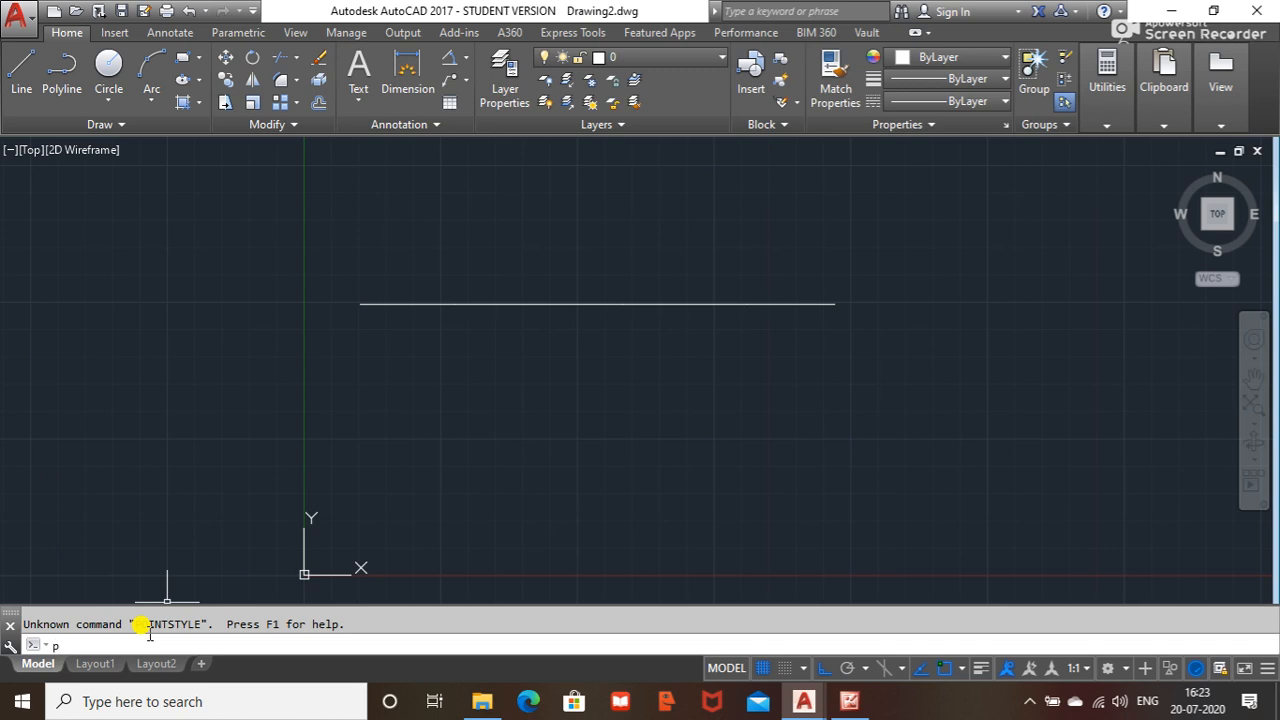
- Use PTYPE to change the point style to the circle and square symbol crossed by an X
{"action": "type", "text": "typ"}
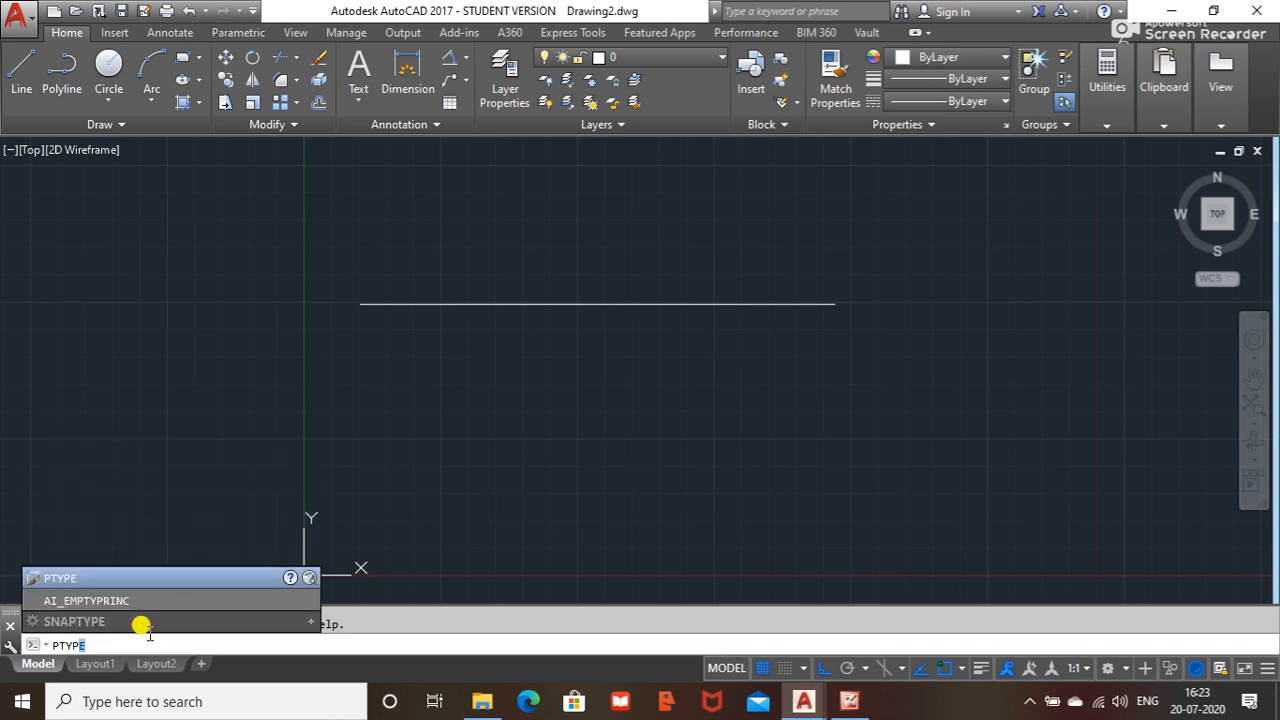
{"action": "type", "text": "E"}
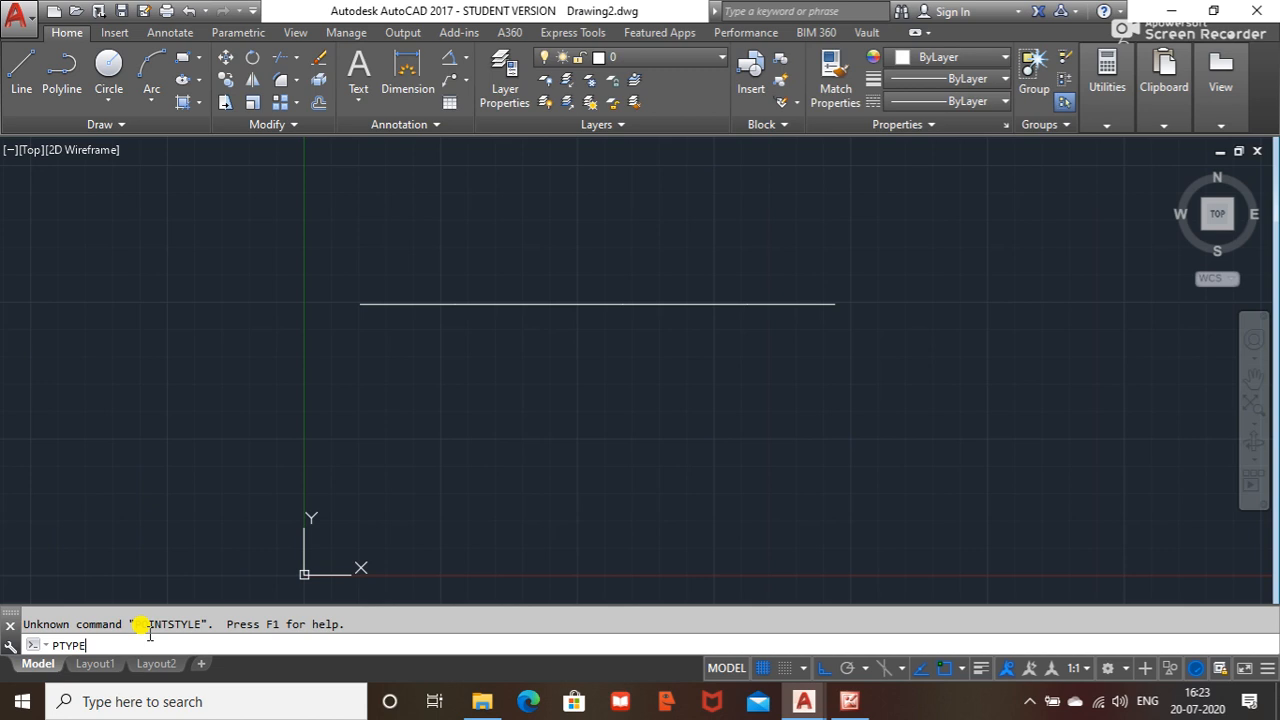
{"action": "key", "text": "Return"}
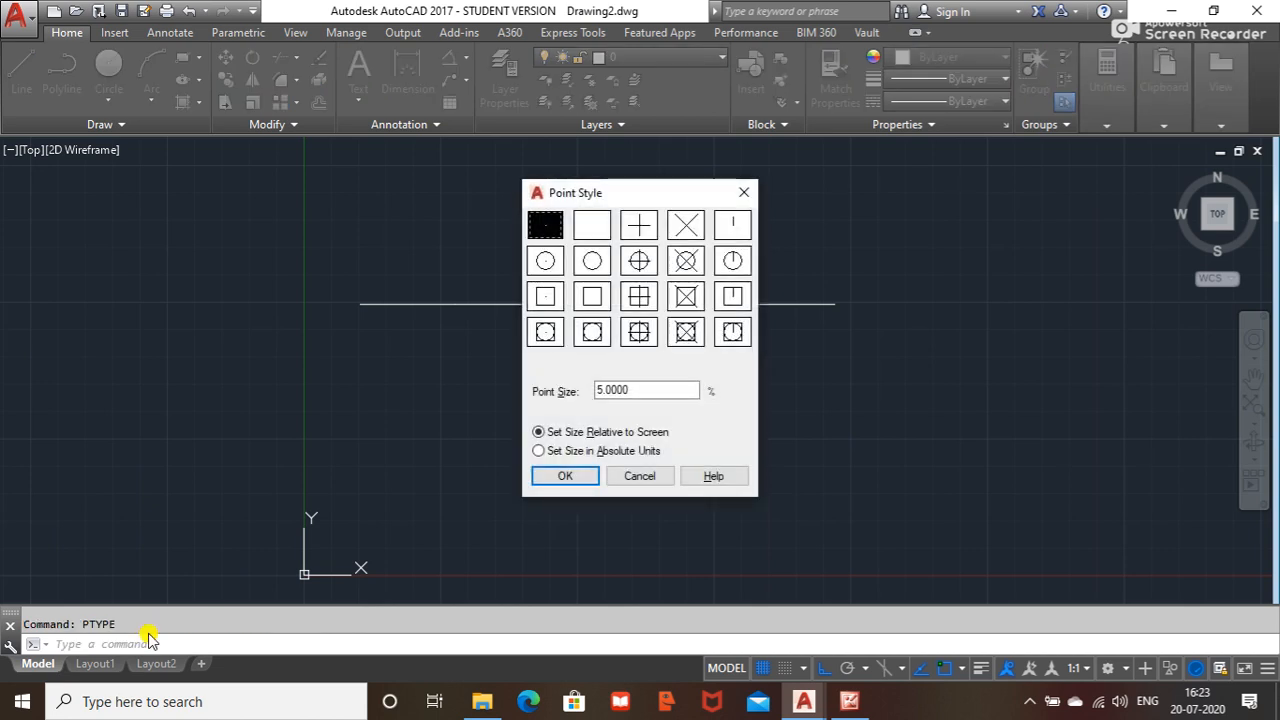
{"action": "left_click_drag", "start_coordinate": [629, 194], "coordinate": [920, 182]}
{"action": "left_click", "coordinate": [834, 214]}
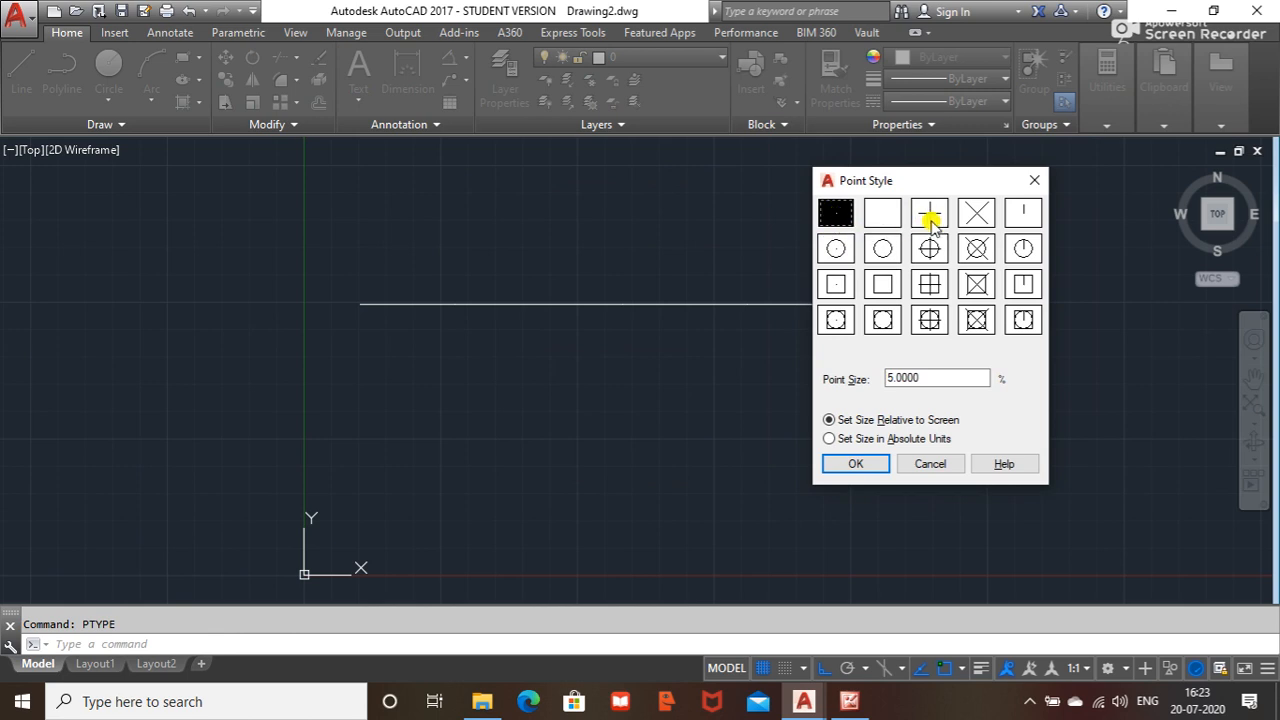
{"action": "left_click", "coordinate": [929, 320]}
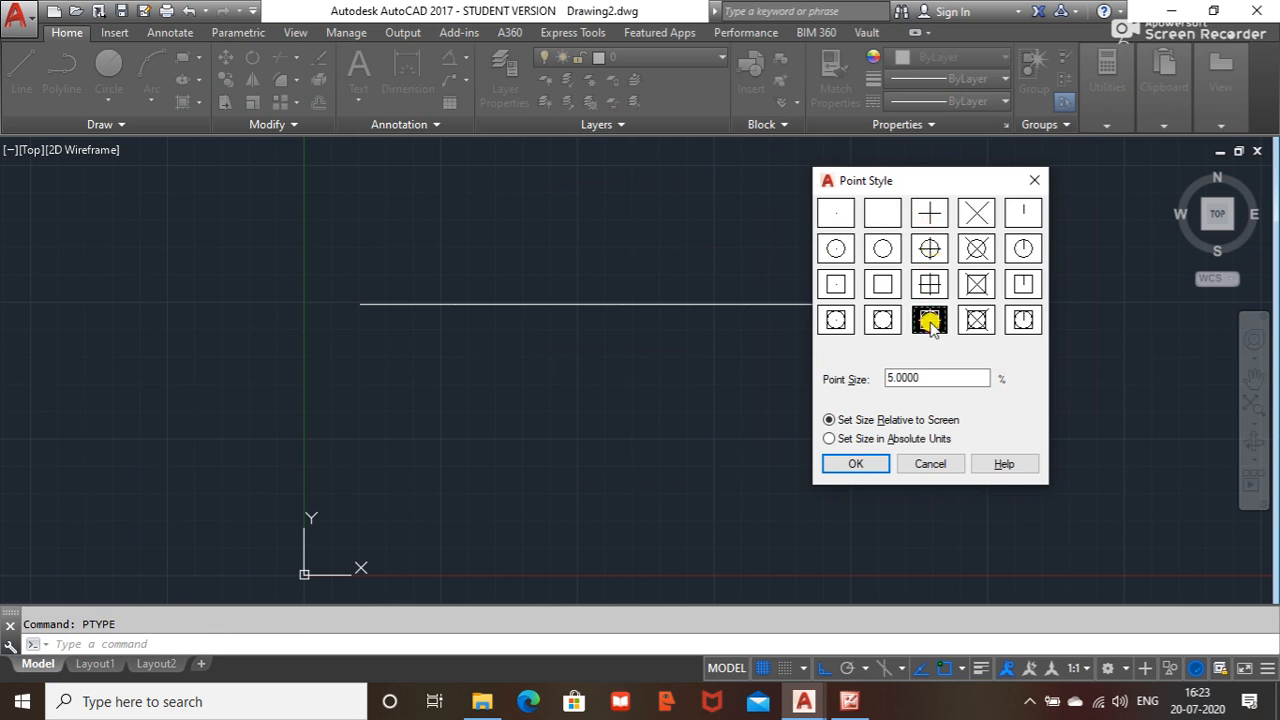
{"action": "left_click", "coordinate": [976, 319]}
{"action": "left_click", "coordinate": [848, 465]}
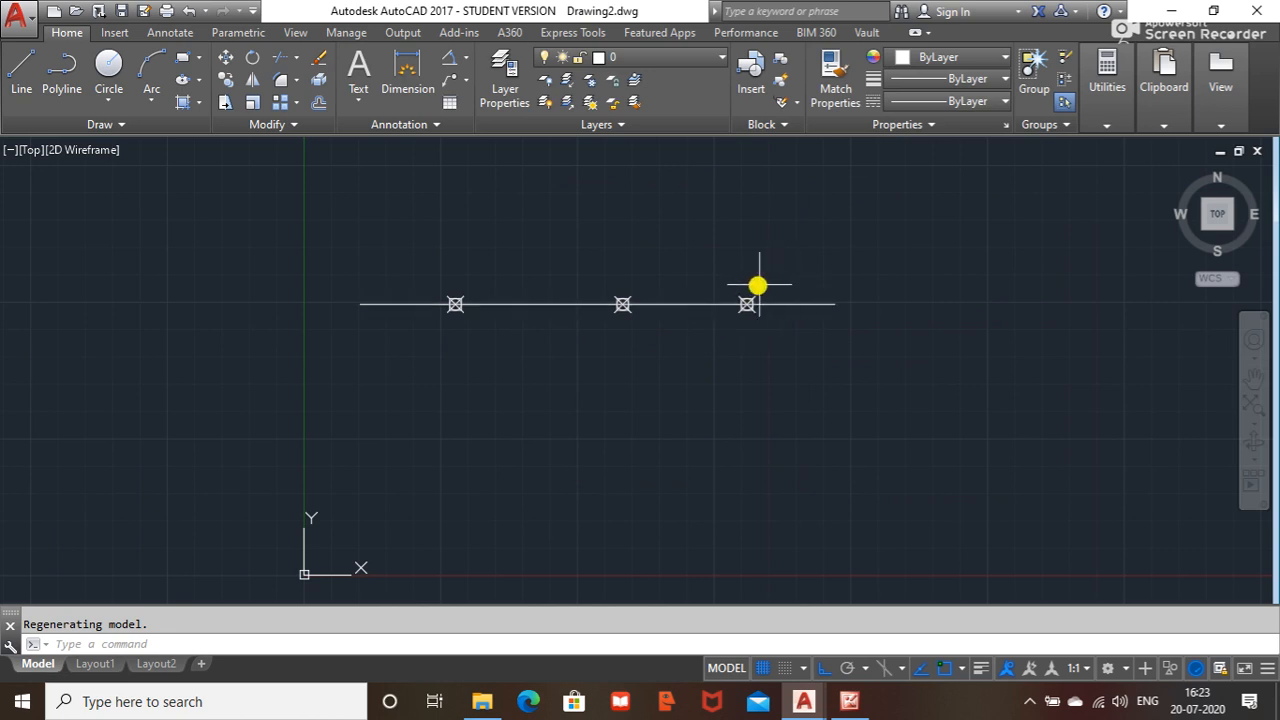
- Draw a second horizontal line of similar length below the line with the three points
{"action": "left_click", "coordinate": [21, 72]}
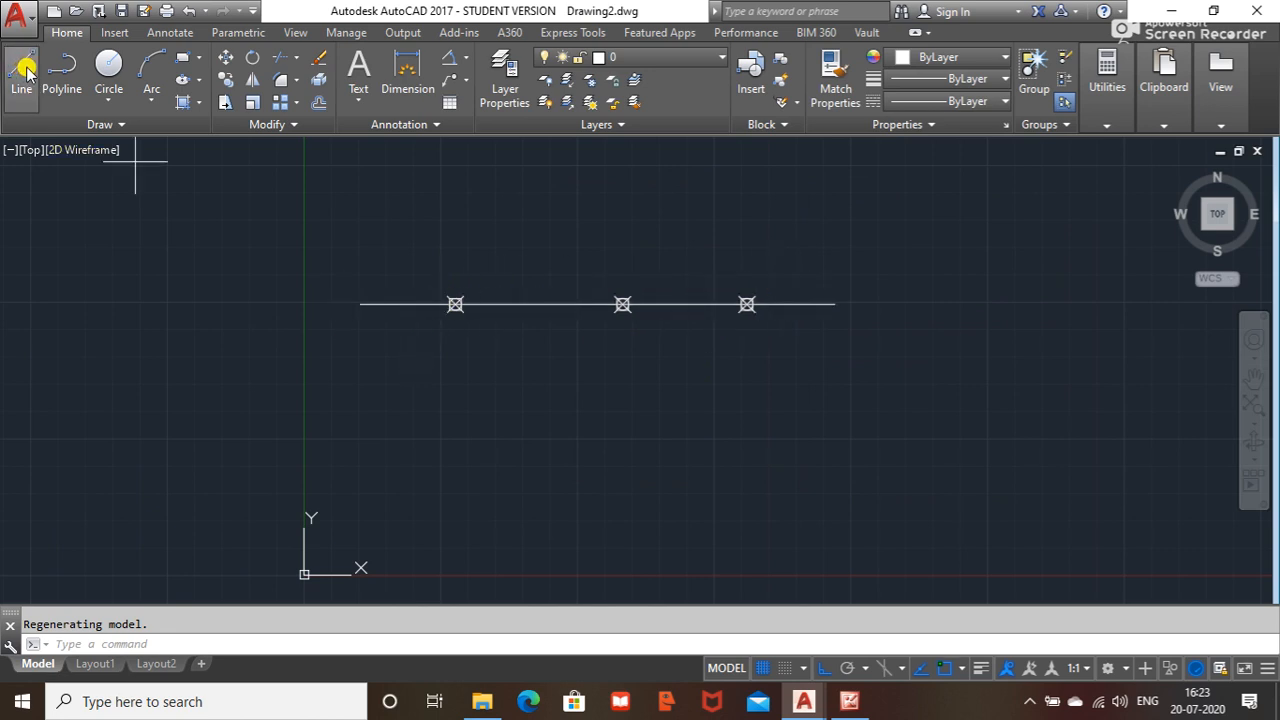
{"action": "left_click", "coordinate": [357, 381]}
{"action": "left_click", "coordinate": [846, 389]}
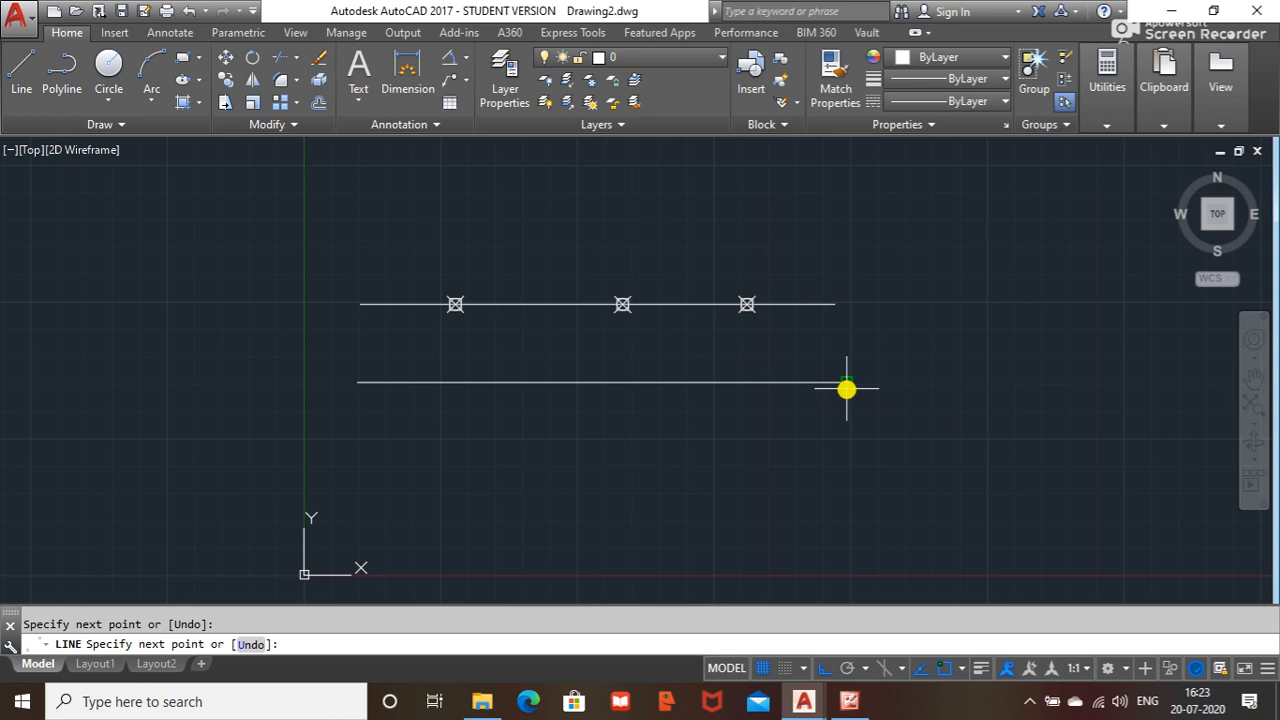
{"action": "key", "text": "Escape"}
{"action": "left_click", "coordinate": [525, 381]}
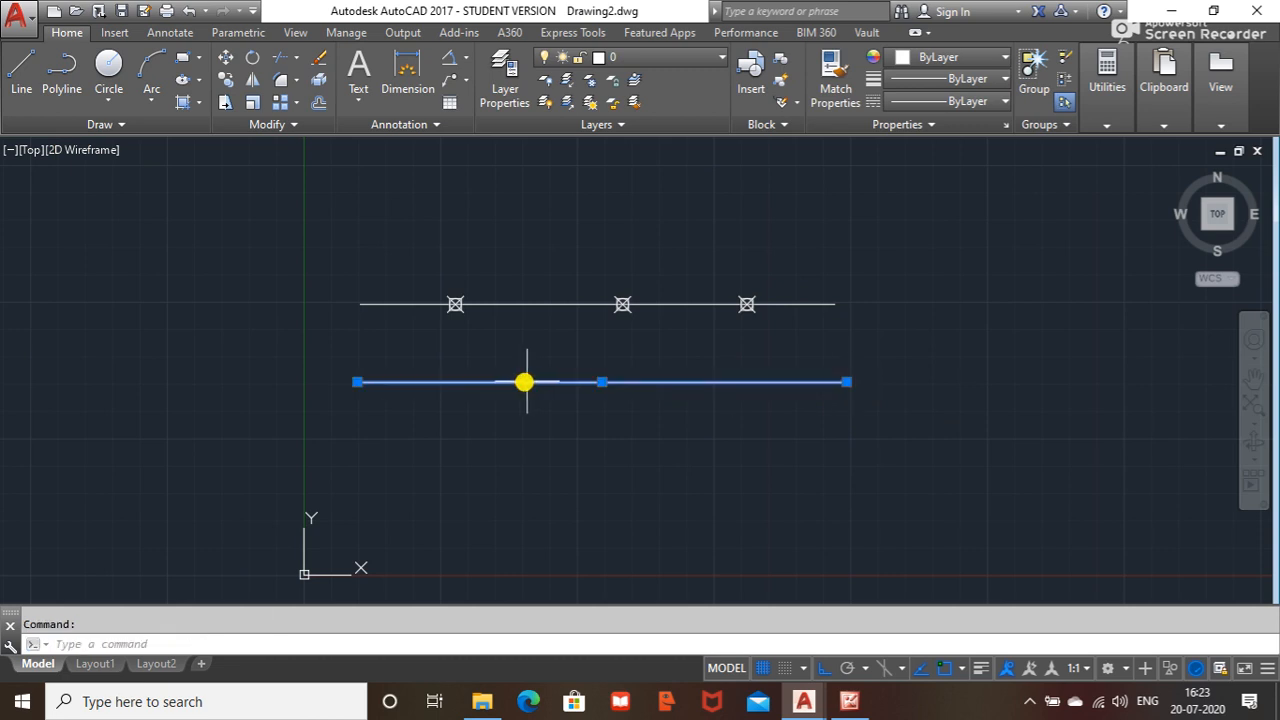
{"action": "key", "text": "Escape"}
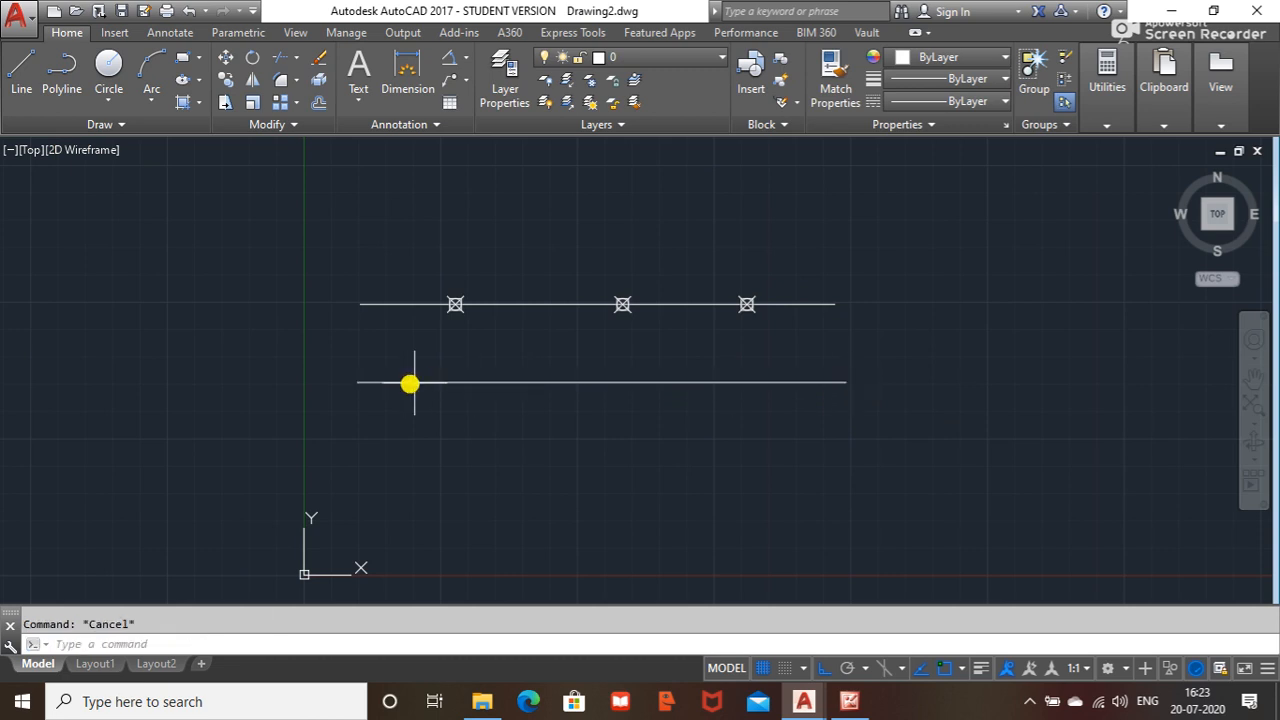
- Place six point objects from left to right along the lower line with Multiple Points, the last just beyond its right end
{"action": "left_click", "coordinate": [117, 126]}
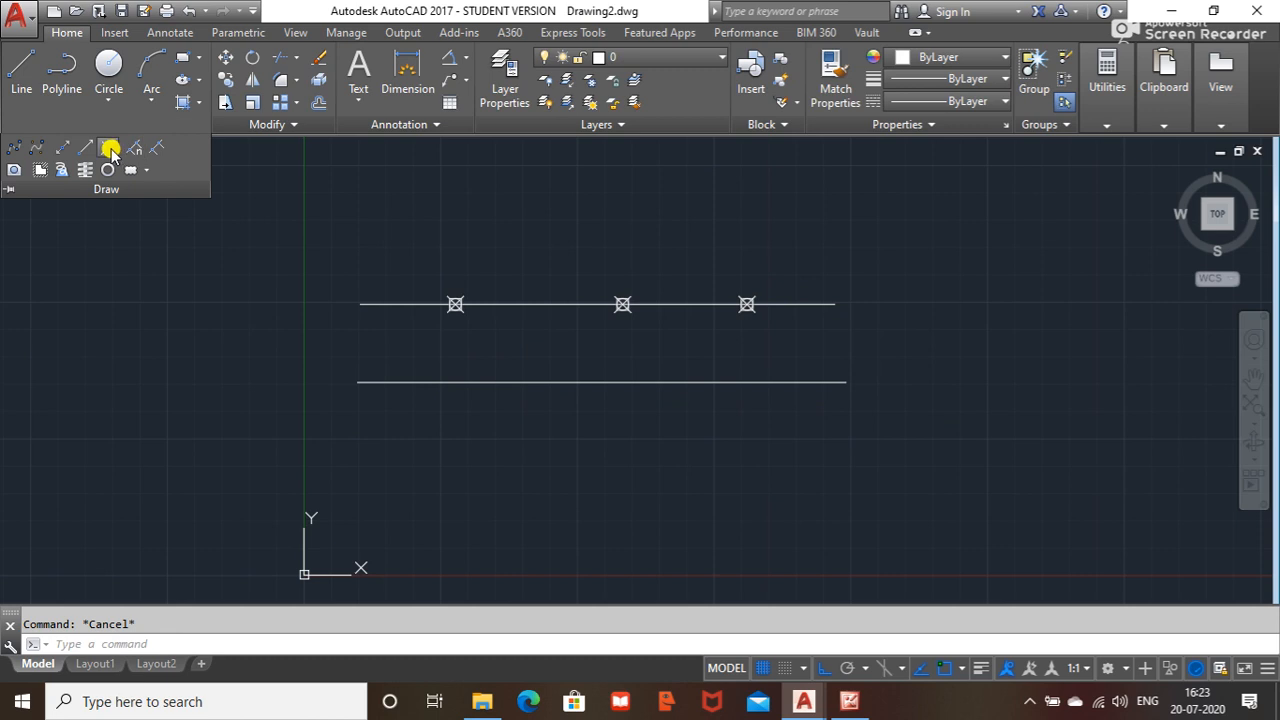
{"action": "left_click", "coordinate": [110, 149]}
{"action": "left_click", "coordinate": [378, 382]}
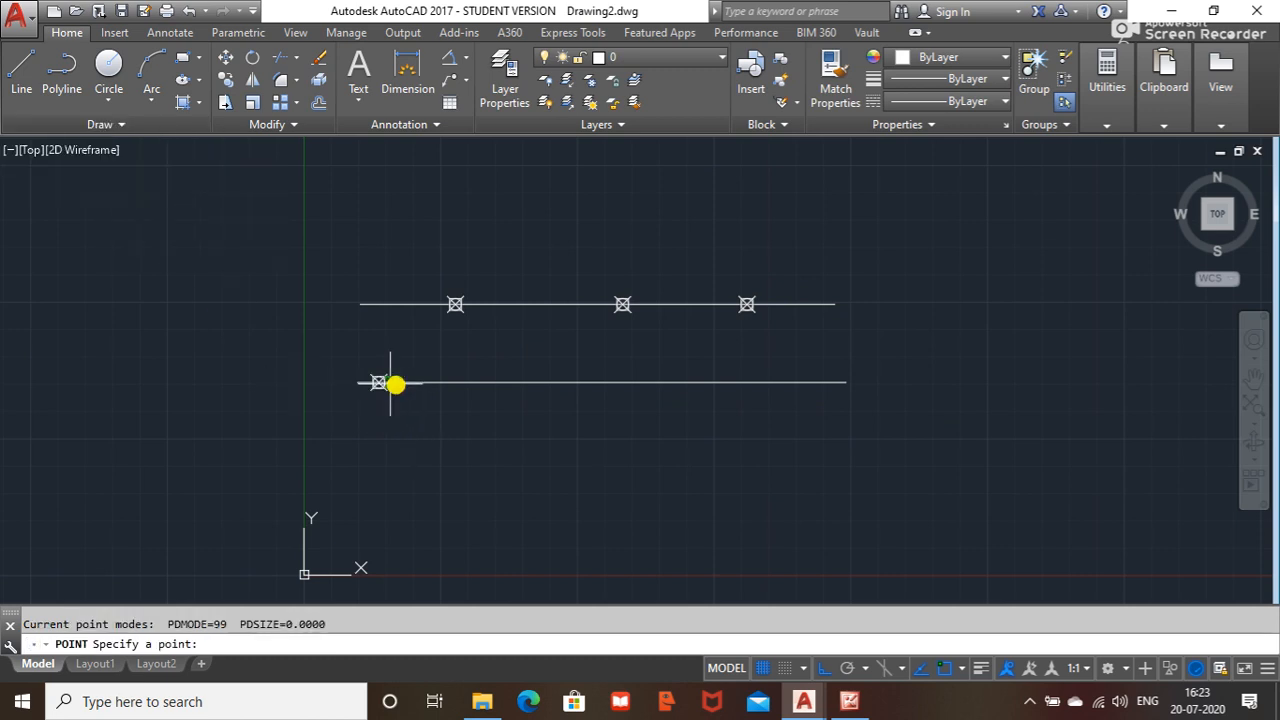
{"action": "left_click", "coordinate": [460, 383]}
{"action": "left_click", "coordinate": [570, 383]}
{"action": "left_click", "coordinate": [669, 383]}
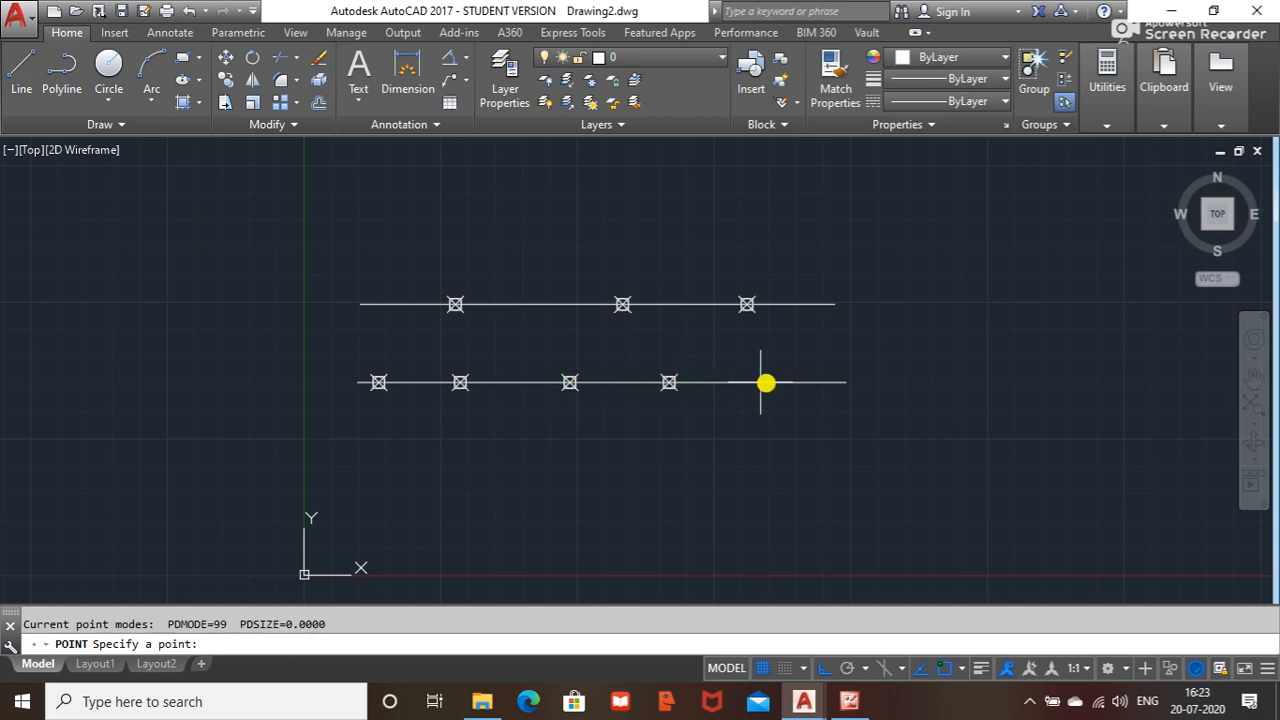
{"action": "left_click", "coordinate": [773, 383]}
{"action": "left_click", "coordinate": [859, 382]}
{"action": "key", "text": "Escape"}
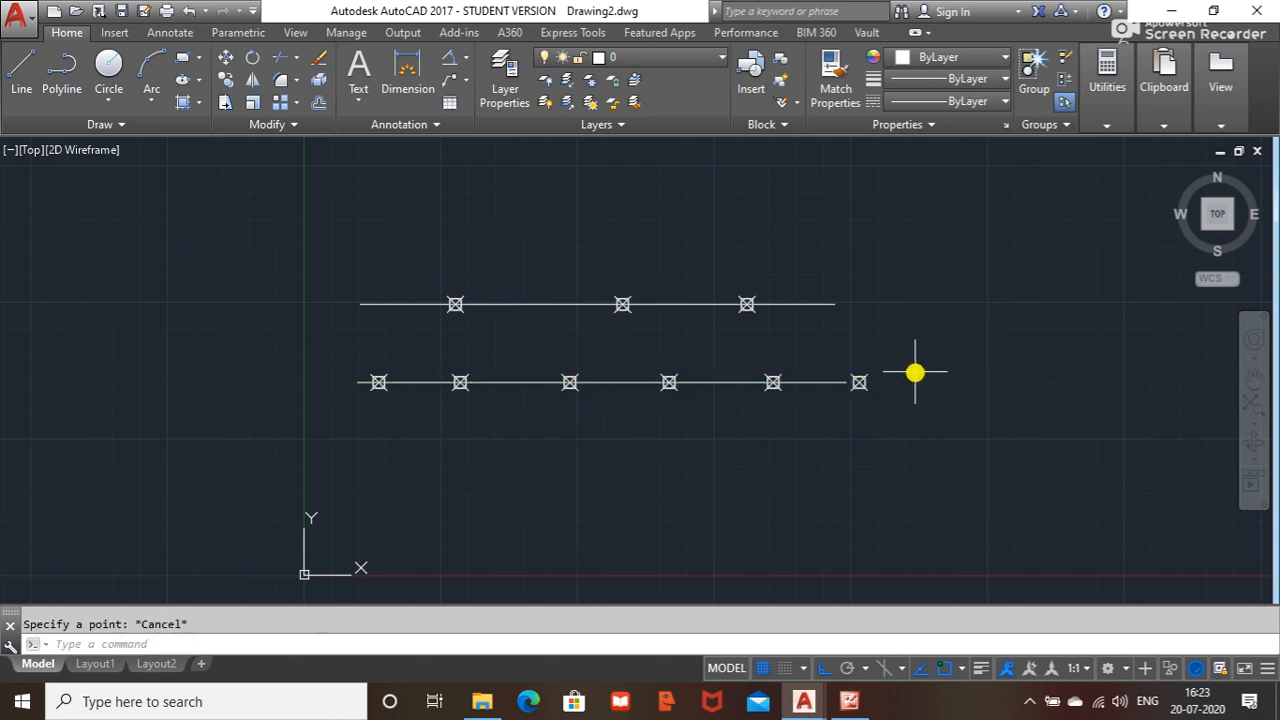
{"action": "mouse_move", "coordinate": [937, 337]}
{"action": "left_mouse_down"}
{"action": "mouse_move", "coordinate": [757, 434]}
{"action": "mouse_move", "coordinate": [448, 456]}
{"action": "left_mouse_up"}
{"action": "key", "text": "Escape"}
{"action": "left_click", "coordinate": [949, 263]}
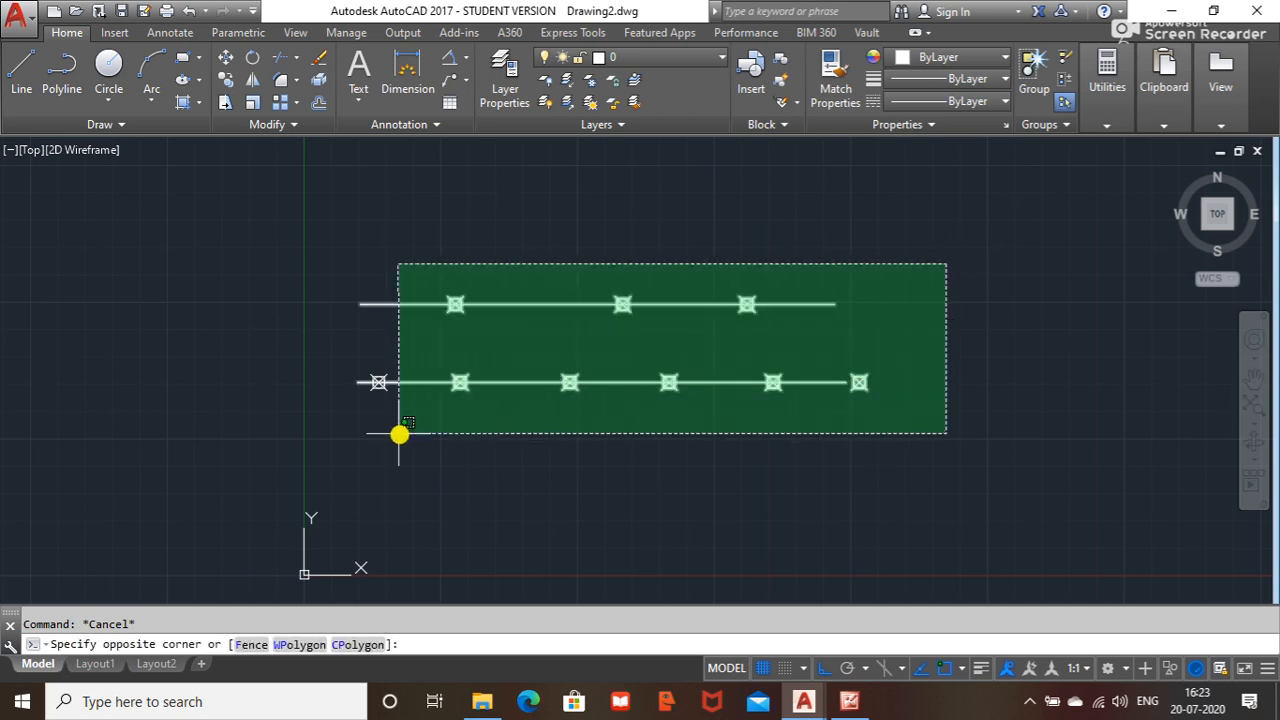
{"action": "key", "text": "Escape"}
- Delete the stray point just beyond the right end of the lower line
{"action": "left_click", "coordinate": [862, 379]}
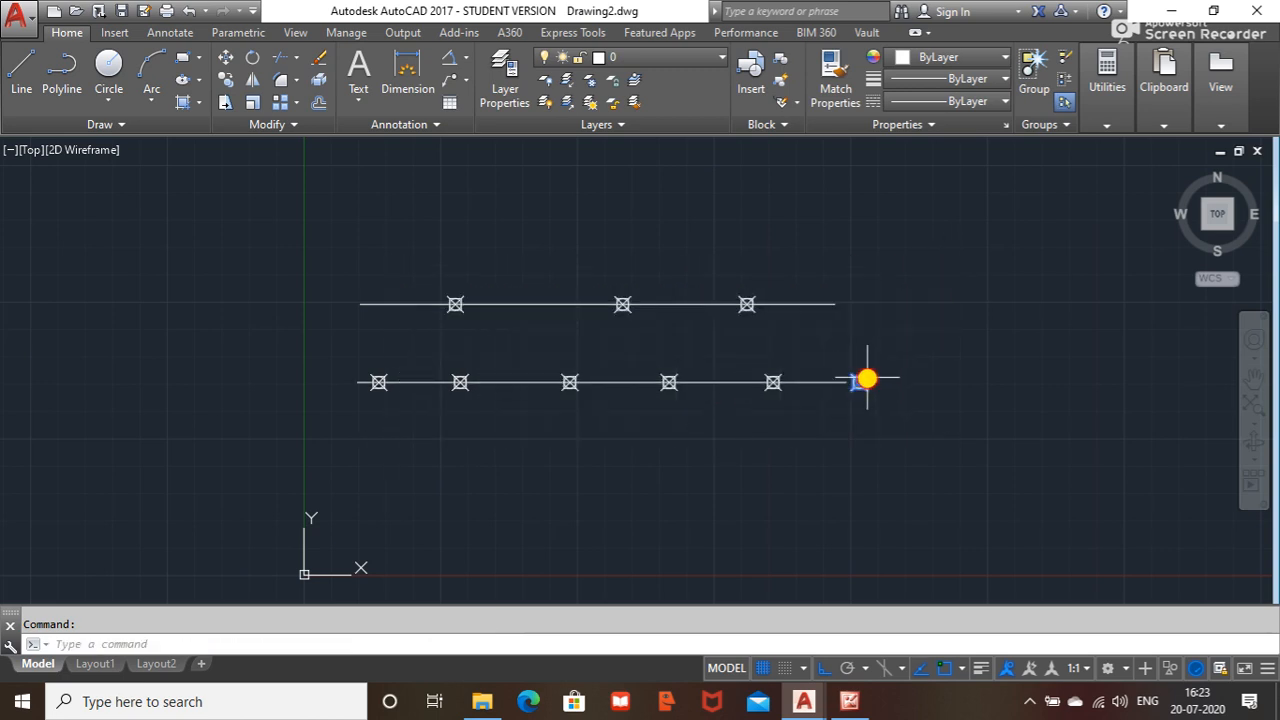
{"action": "key", "text": "Delete"}
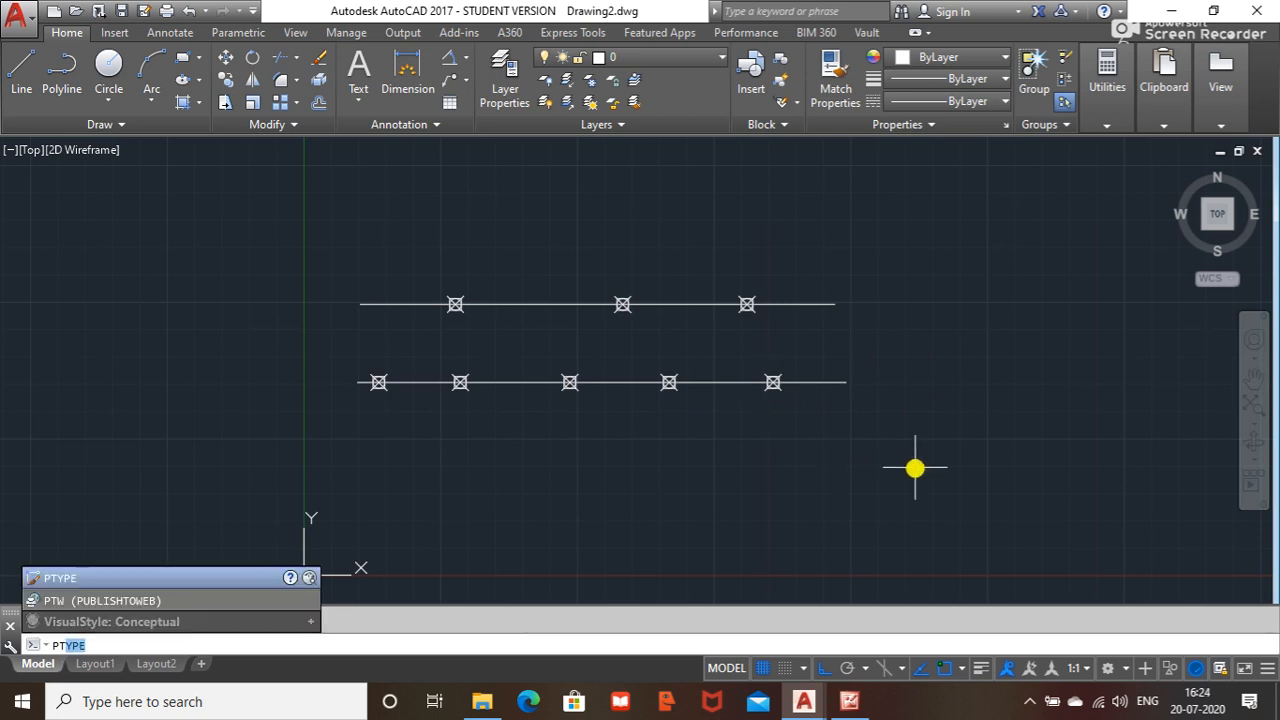
- Use PTYPE to change the point style to the plain single dot
{"action": "key", "text": "Return"}
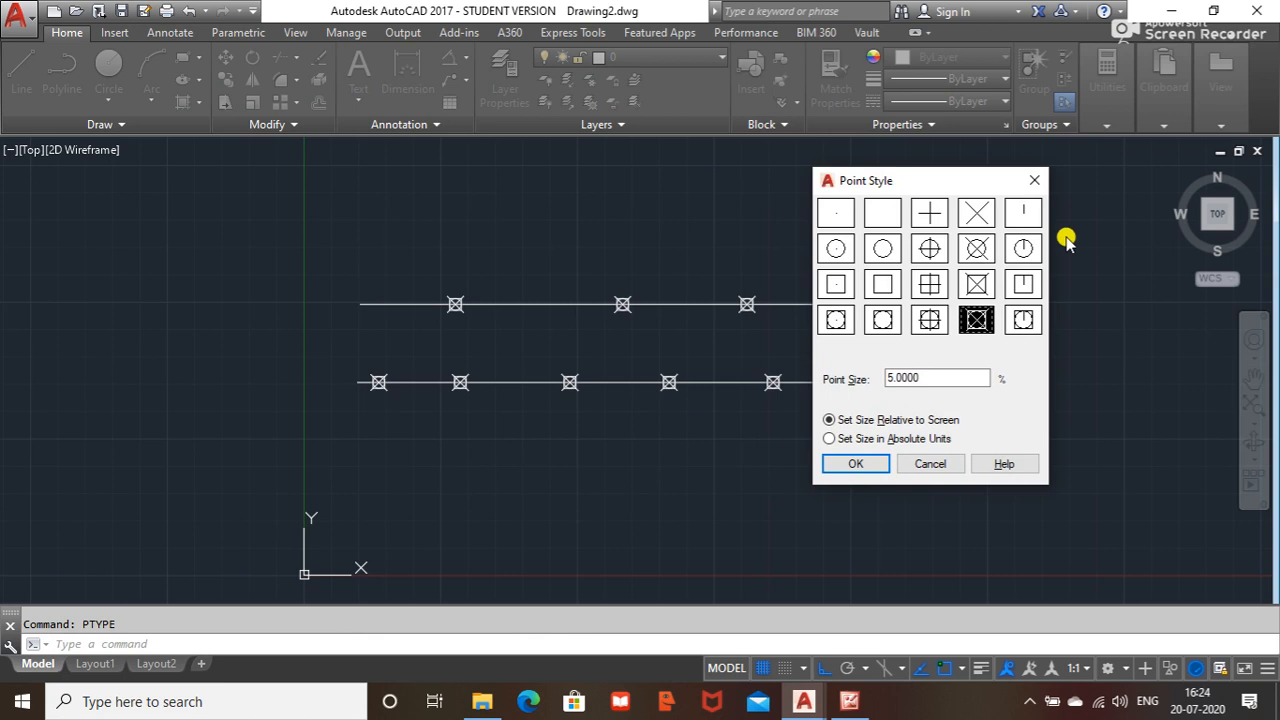
{"action": "left_click", "coordinate": [843, 214]}
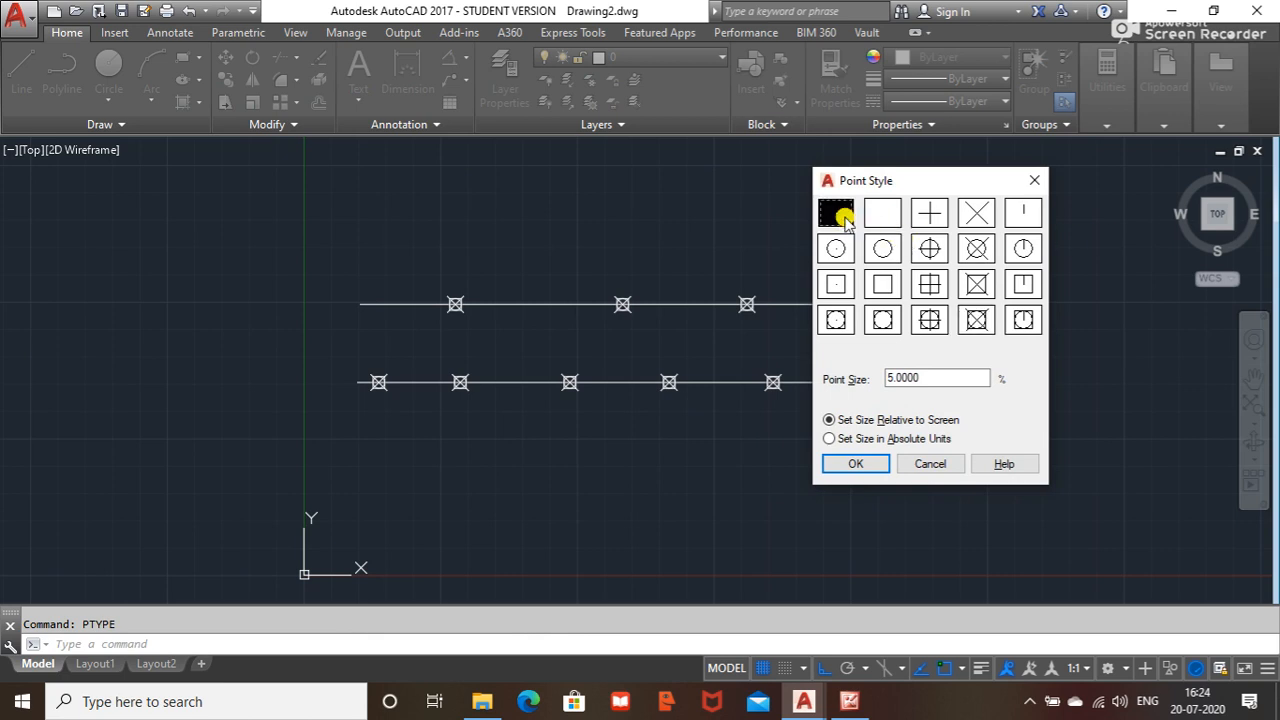
{"action": "left_click", "coordinate": [857, 465]}
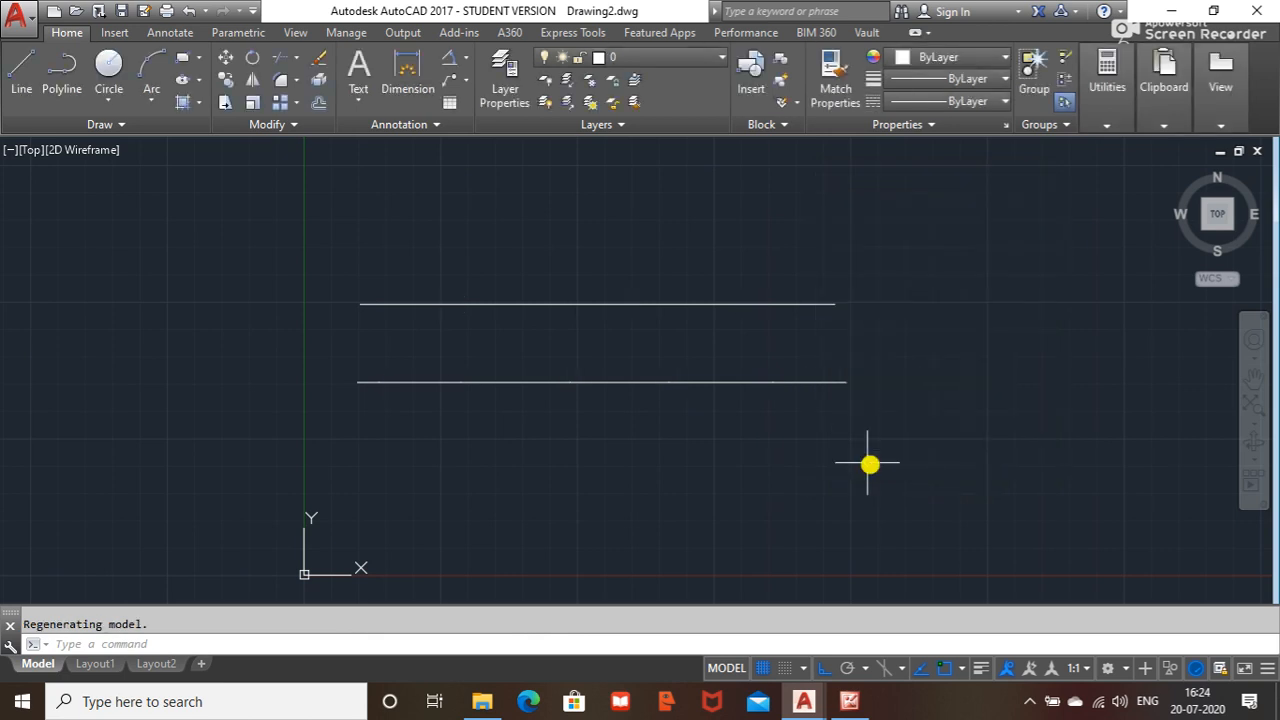
{"action": "left_click", "coordinate": [788, 236]}
{"action": "key", "text": "Escape"}
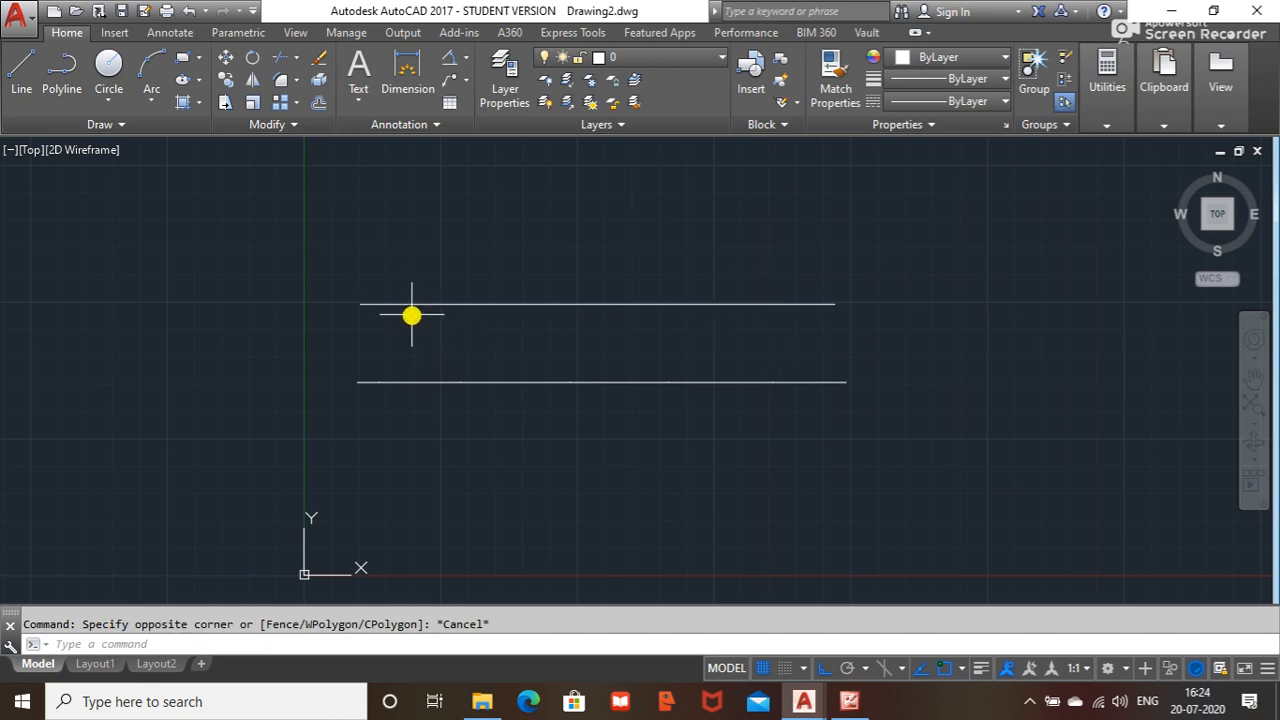
- Compare a window selection of only the points with a crossing selection that includes both lines, clearing each selection
{"action": "left_click", "coordinate": [327, 209]}
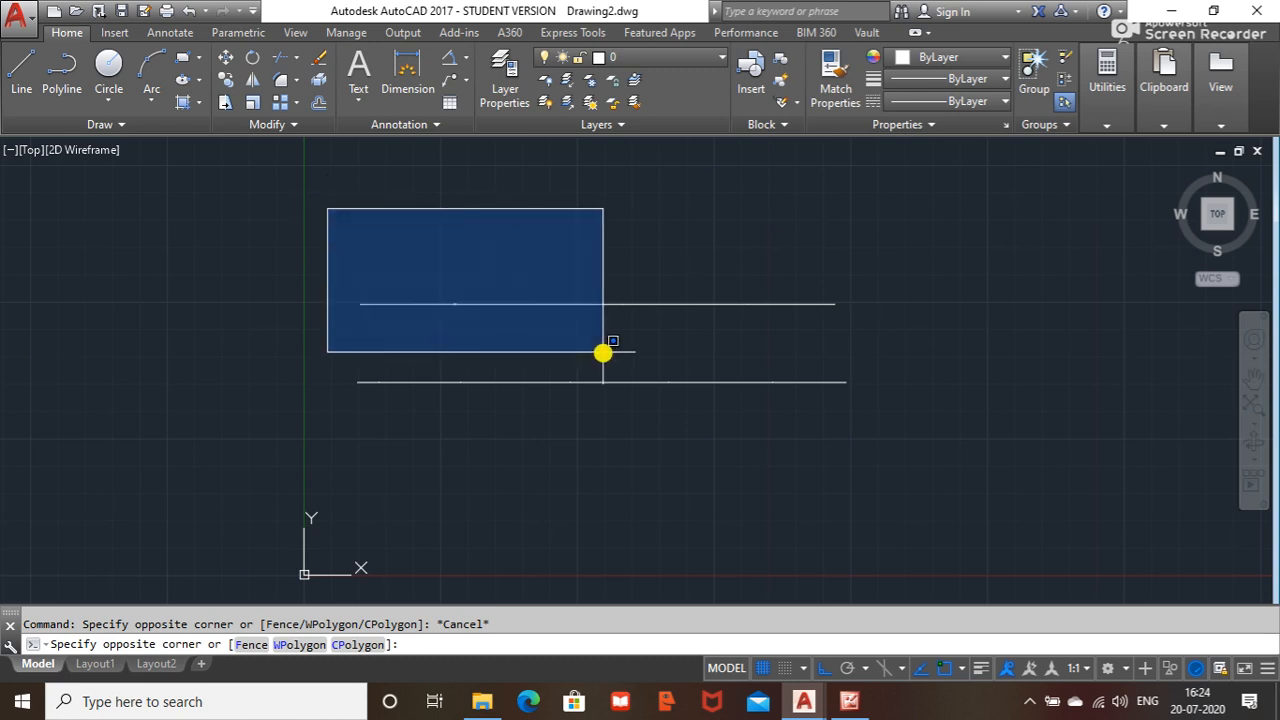
{"action": "left_click", "coordinate": [805, 457]}
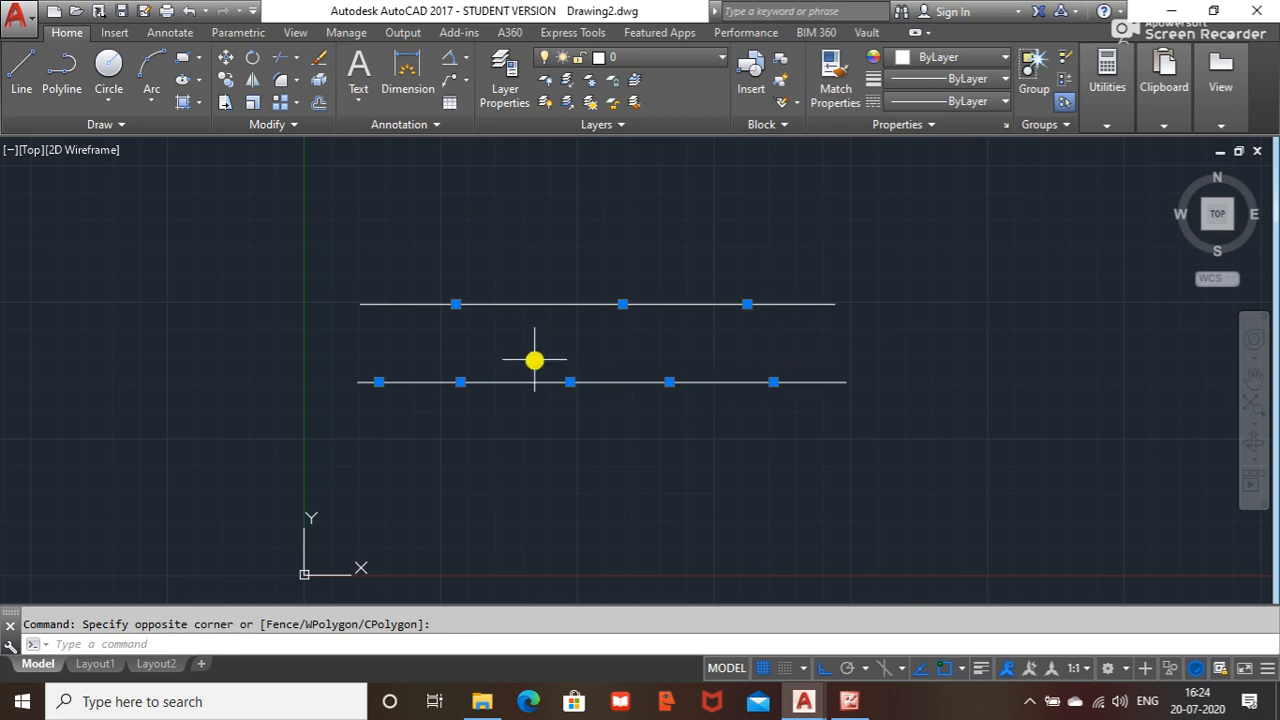
{"action": "key", "text": "Escape"}
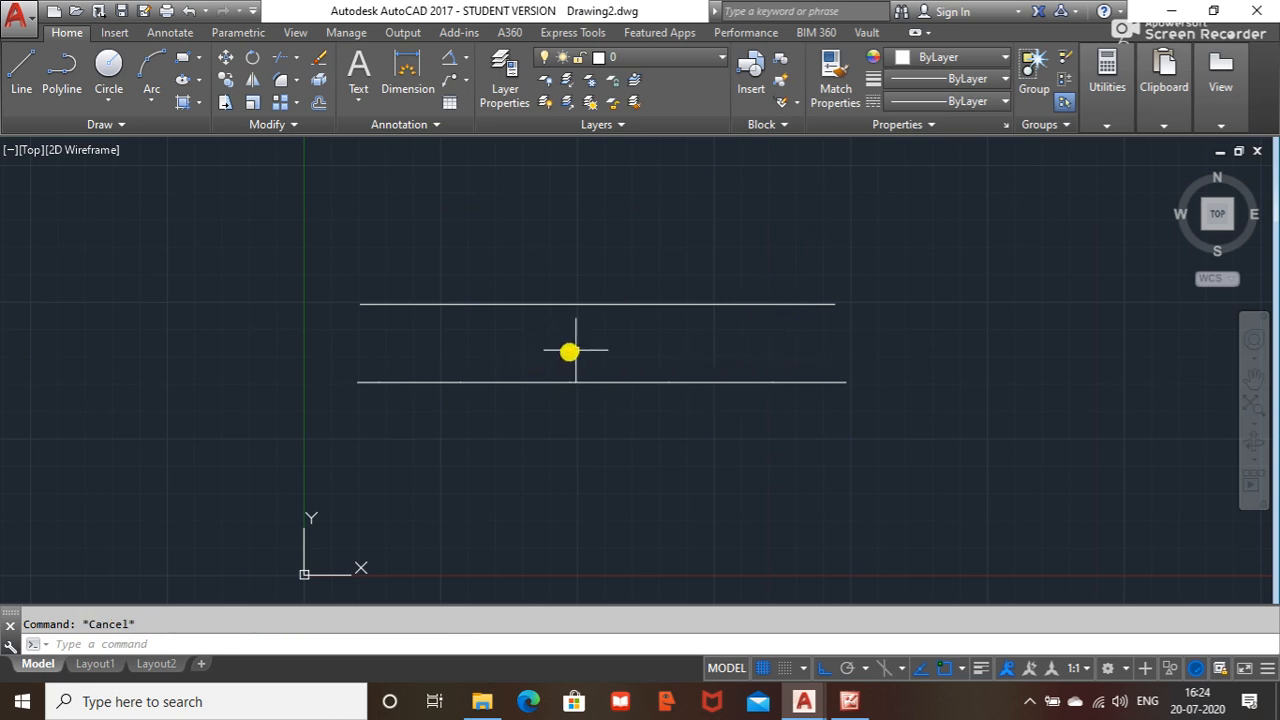
{"action": "left_click", "coordinate": [888, 239]}
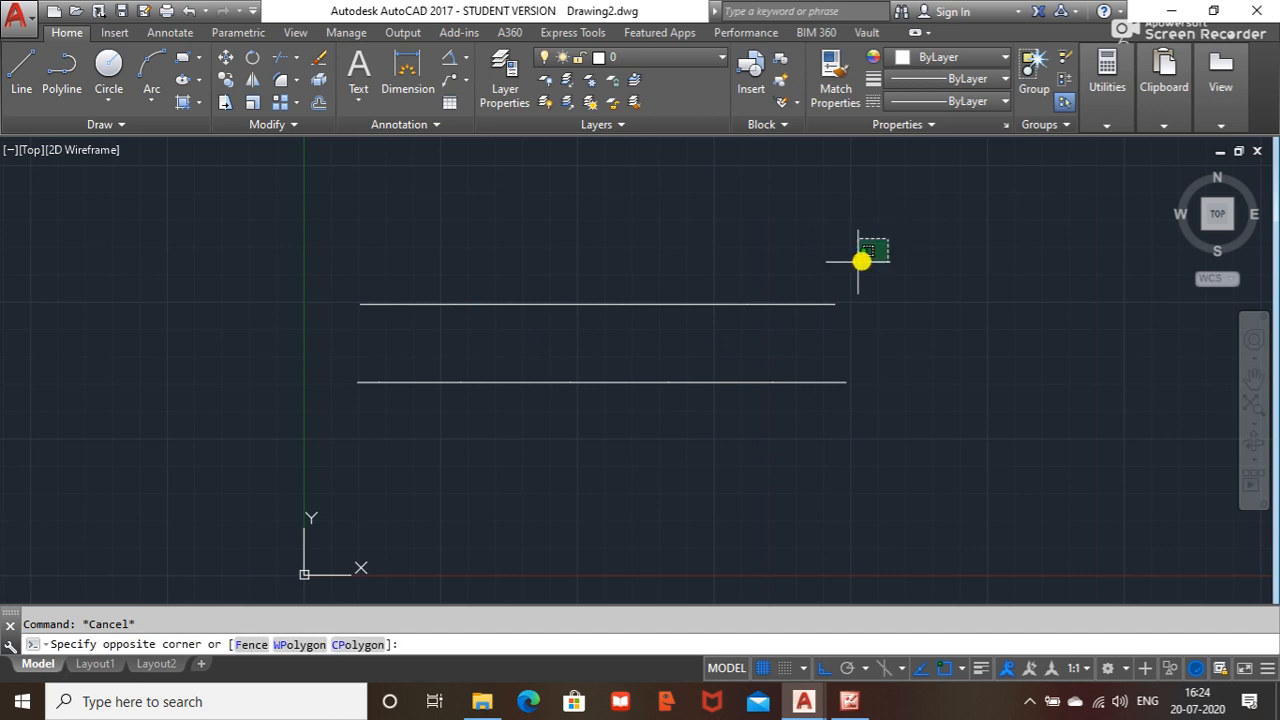
{"action": "left_click", "coordinate": [398, 406]}
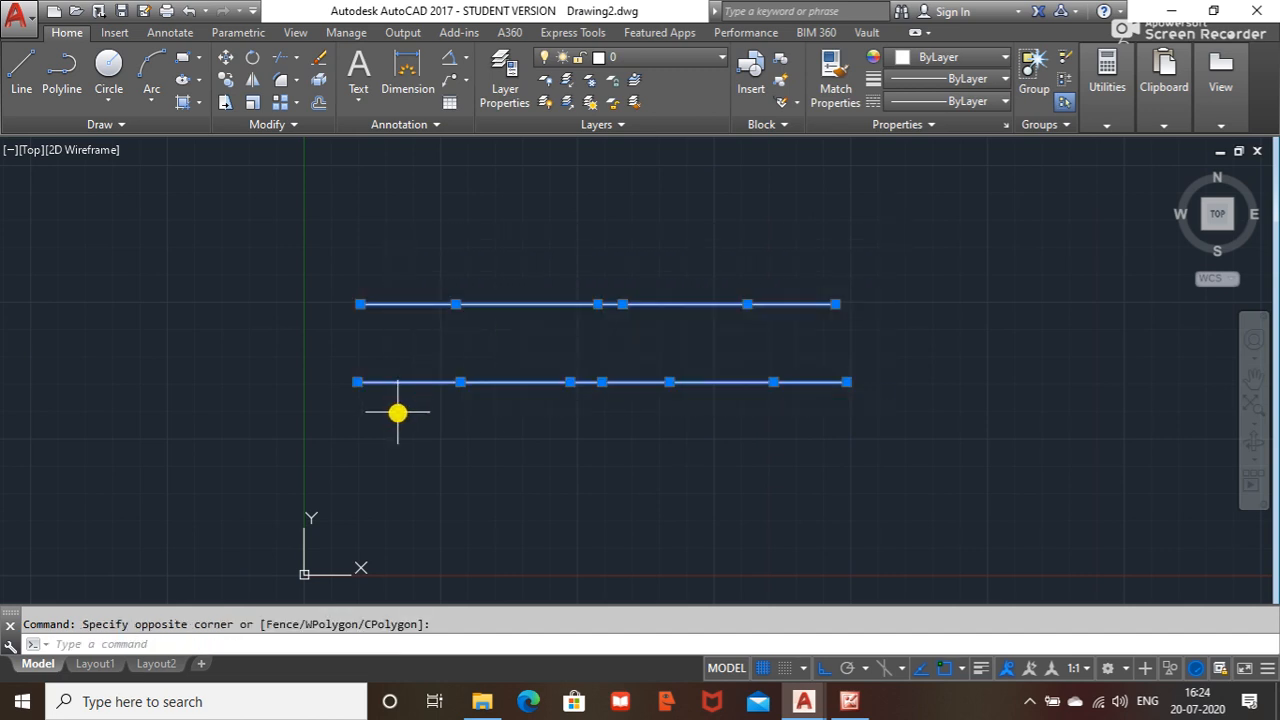
{"action": "key", "text": "Escape"}
- Erase all points on both lines using a window selection that does not fully enclose the lines
{"action": "left_click", "coordinate": [325, 206]}
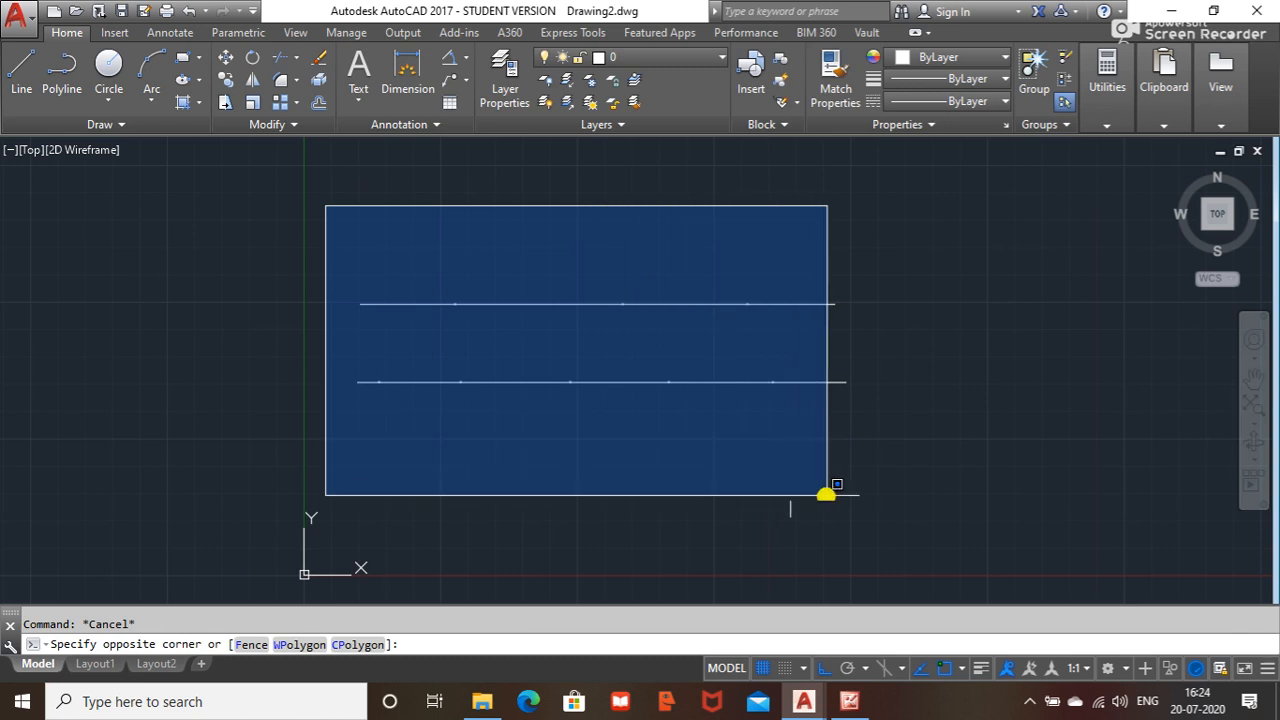
{"action": "left_click", "coordinate": [819, 494]}
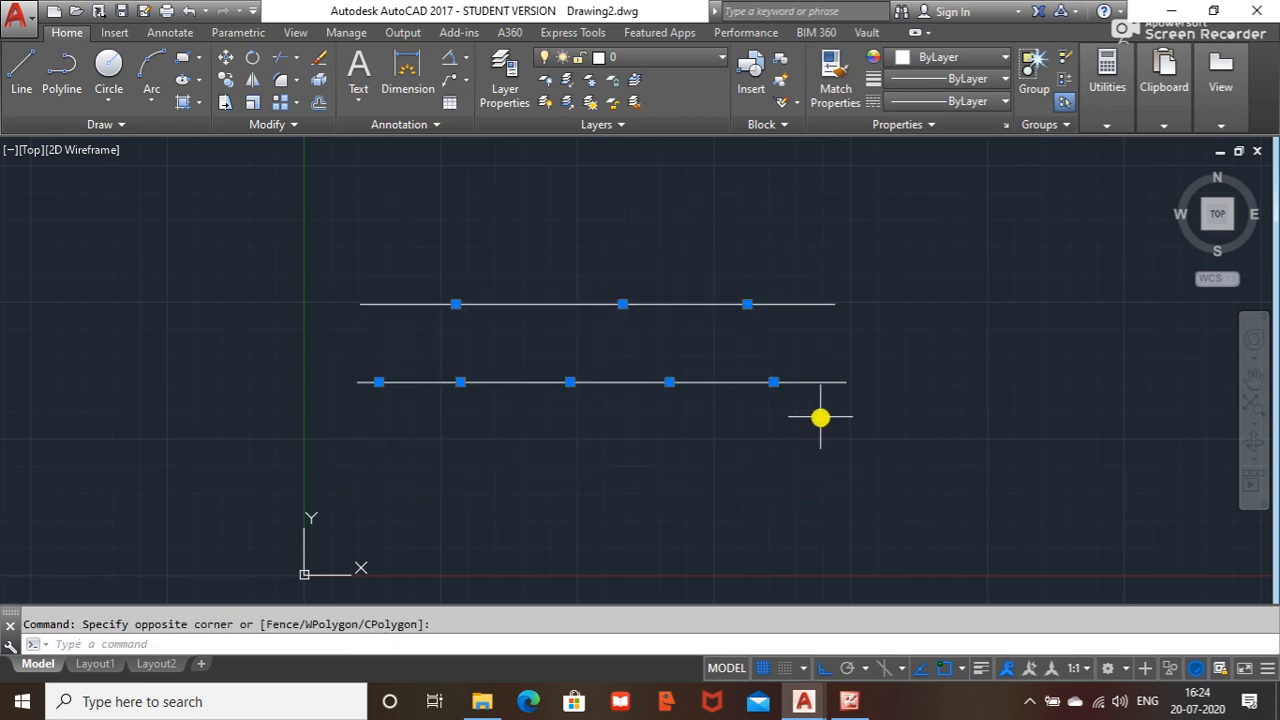
{"action": "key", "text": "Delete"}
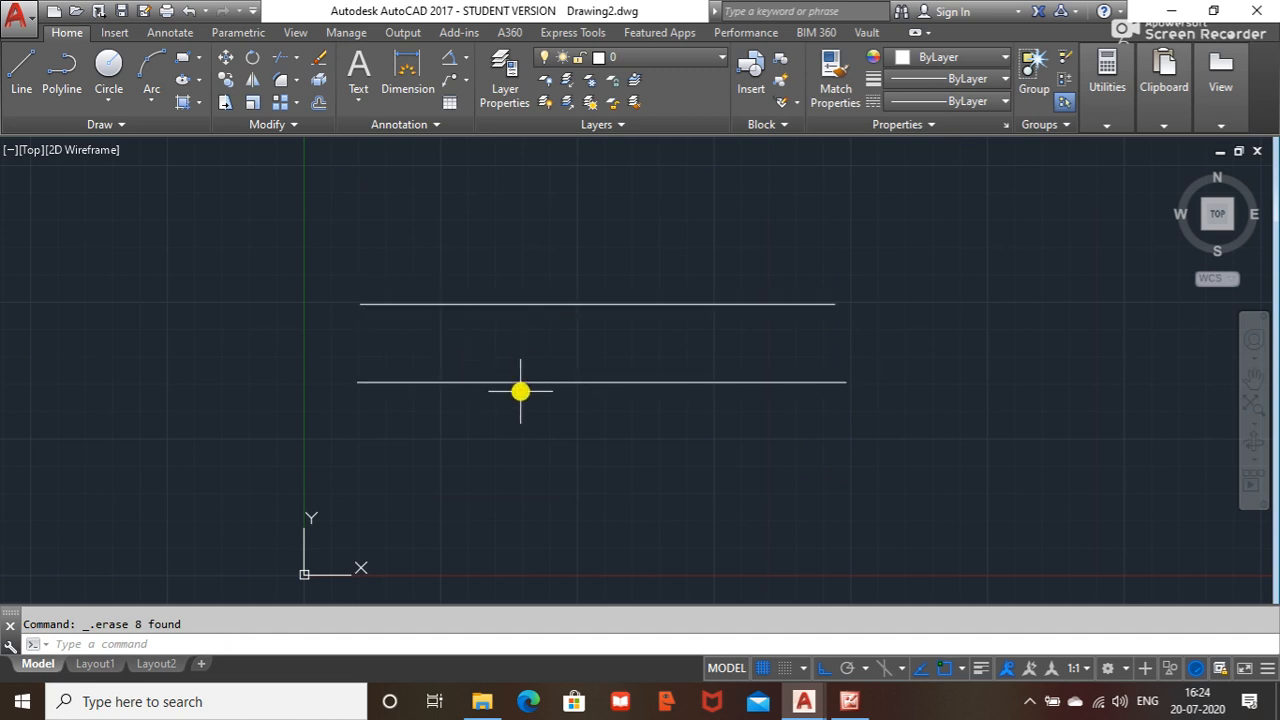
- Divide the upper line into 10 equal segments with the Divide command
{"action": "left_click", "coordinate": [126, 128]}
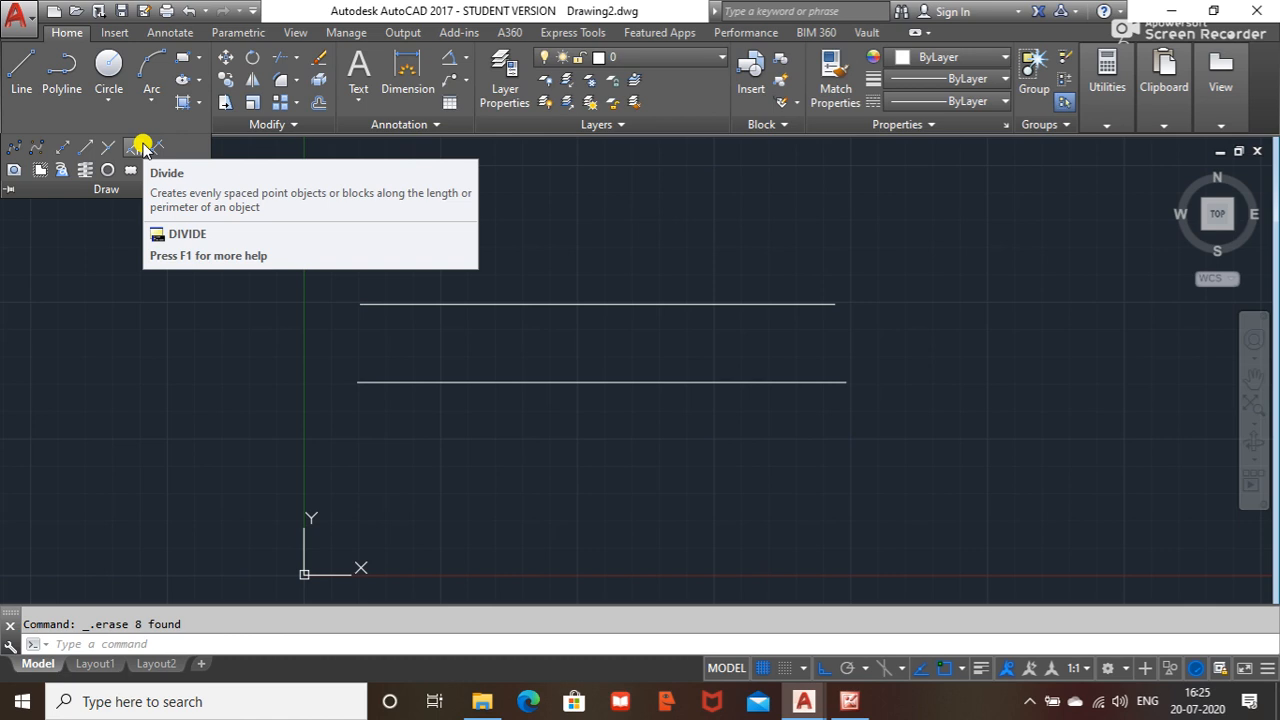
{"action": "left_click", "coordinate": [143, 147]}
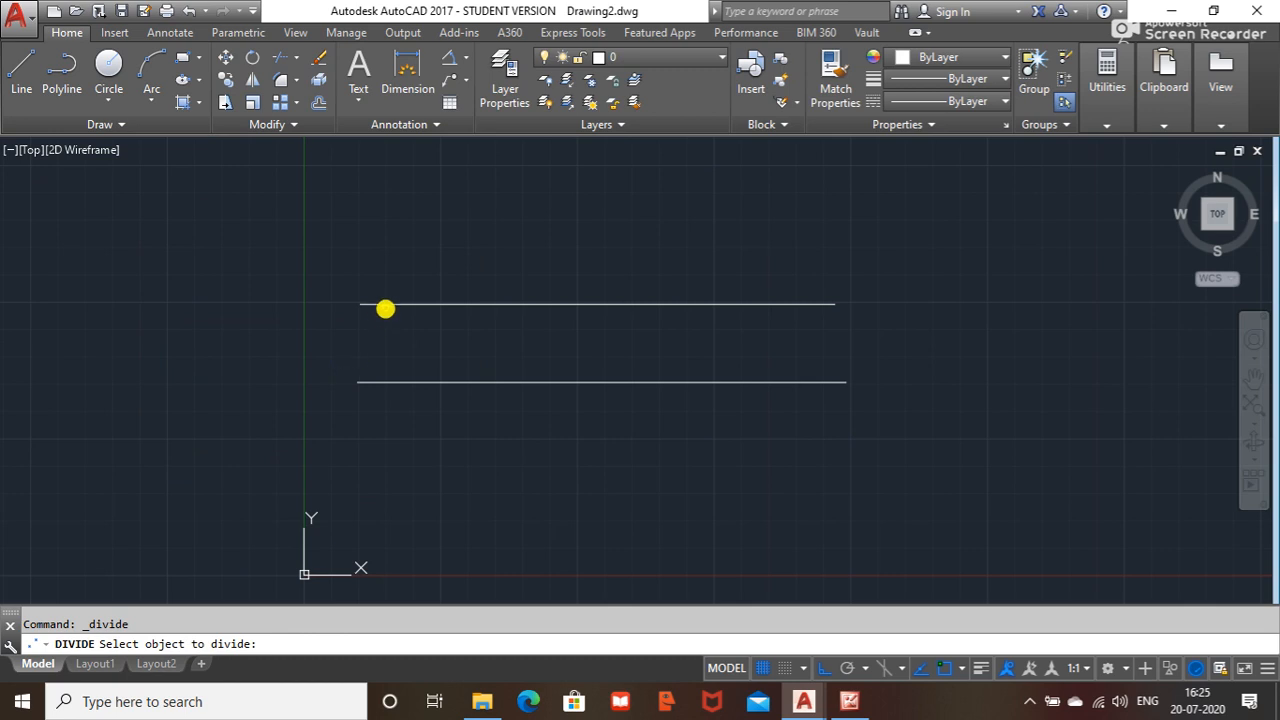
{"action": "left_click", "coordinate": [385, 306]}
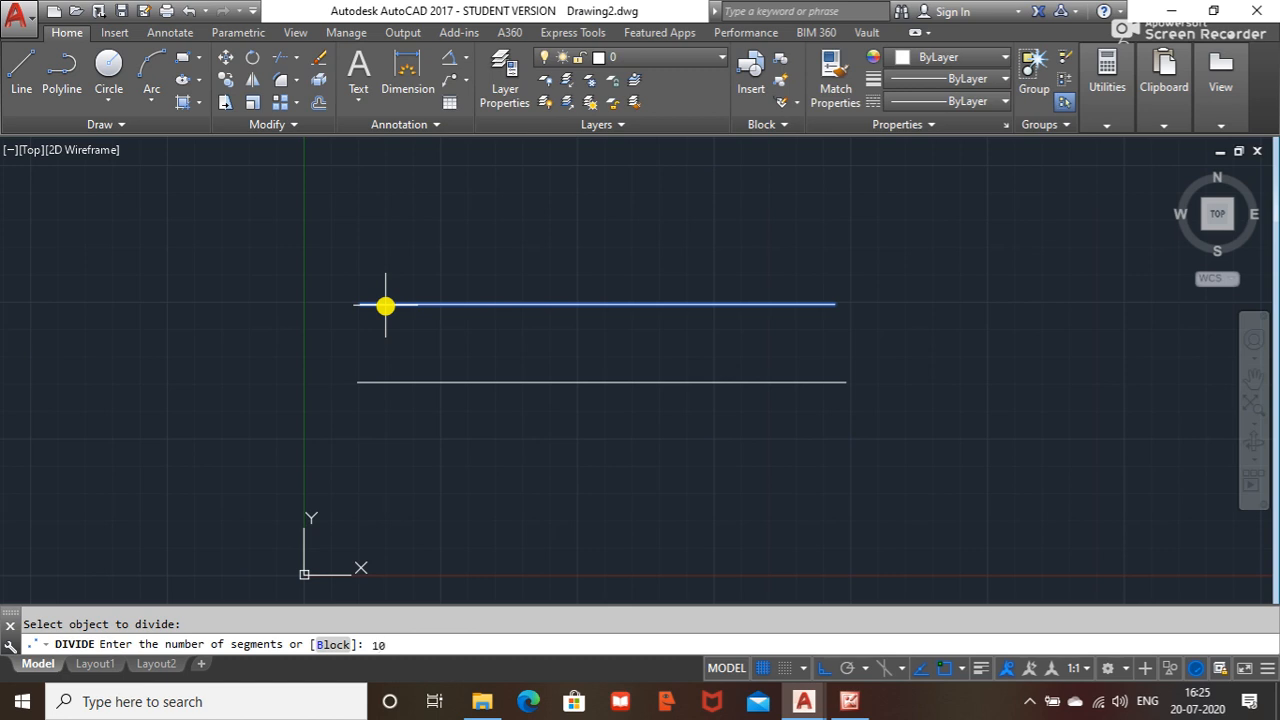
{"action": "key", "text": "Return"}
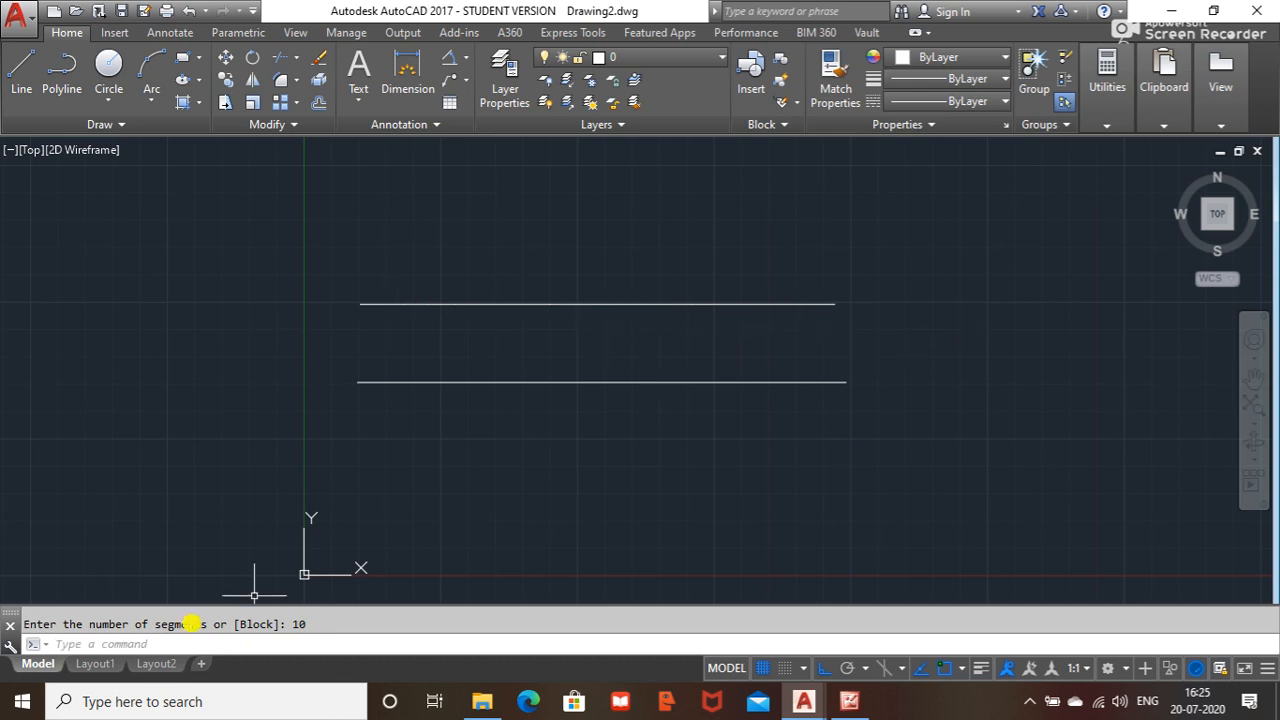
- Use PTYPE to change the point style to the circle crossed by a plus sign
{"action": "left_click", "coordinate": [77, 643]}
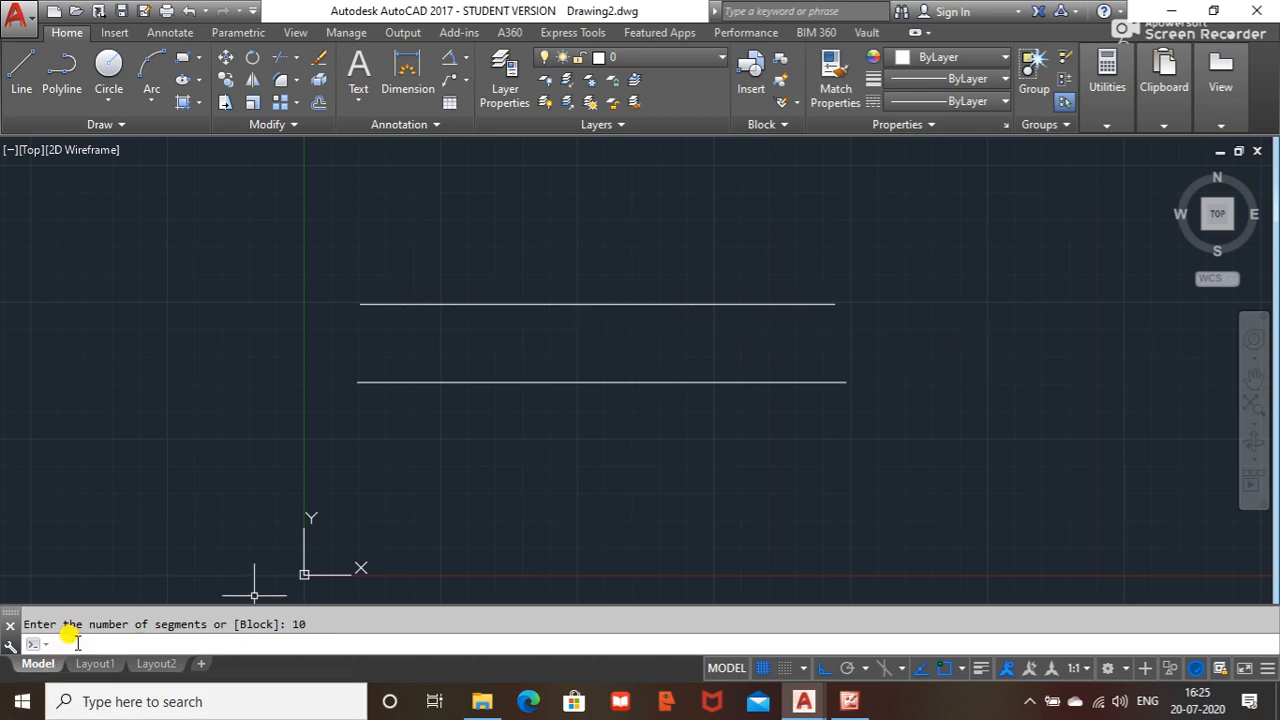
{"action": "type", "text": "pty"}
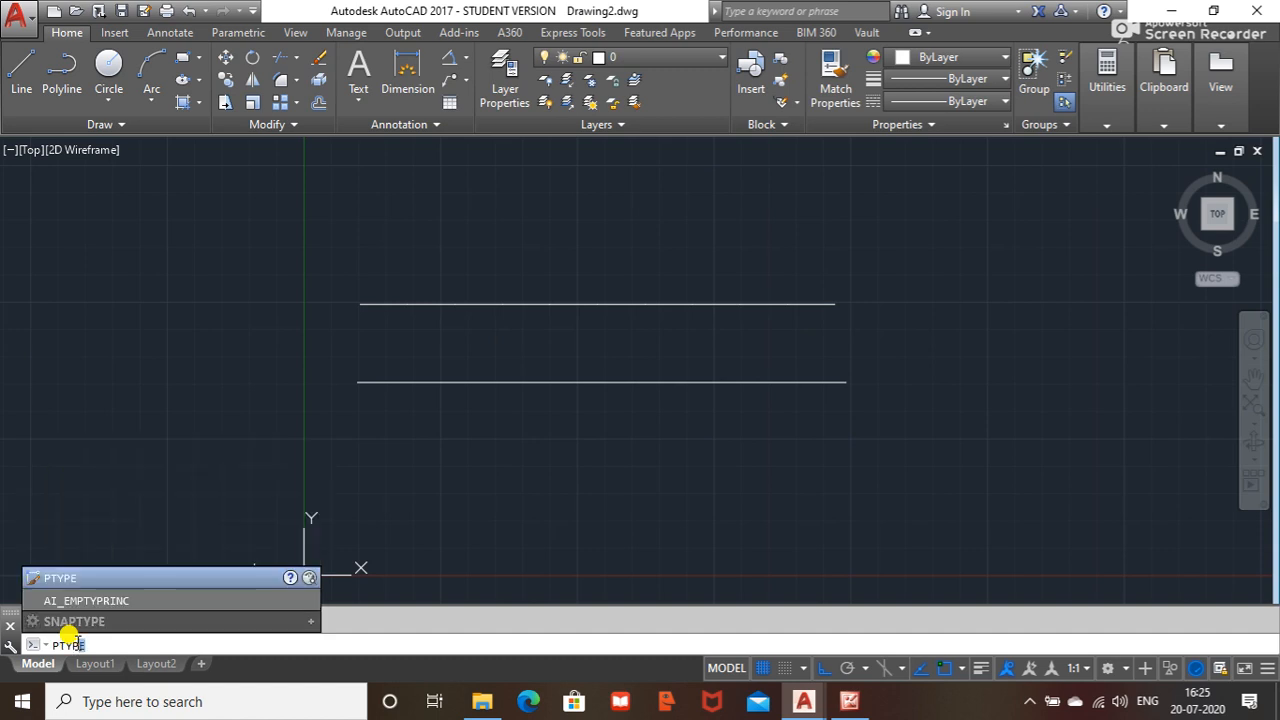
{"action": "type", "text": "pe"}
{"action": "key", "text": "Return"}
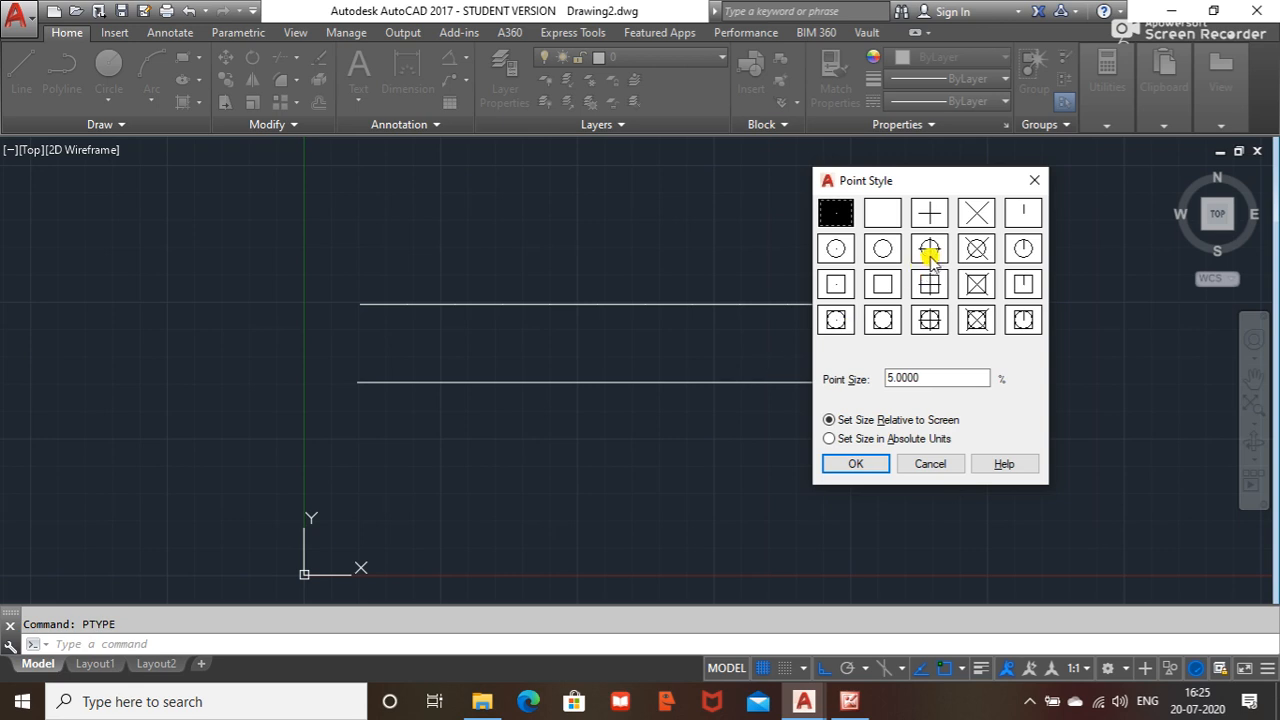
{"action": "left_click", "coordinate": [930, 252]}
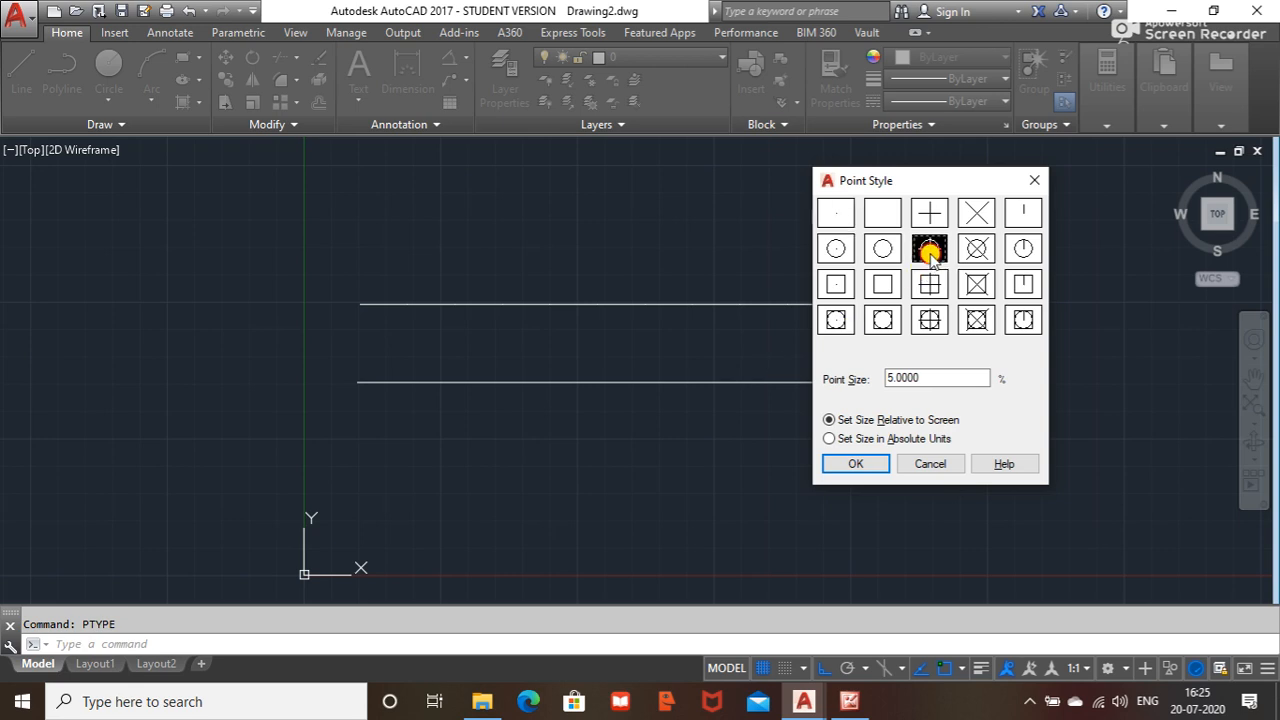
{"action": "left_click", "coordinate": [864, 463]}
{"action": "scroll", "coordinate": [672, 362], "scroll_direction": "up", "scroll_amount": 2}
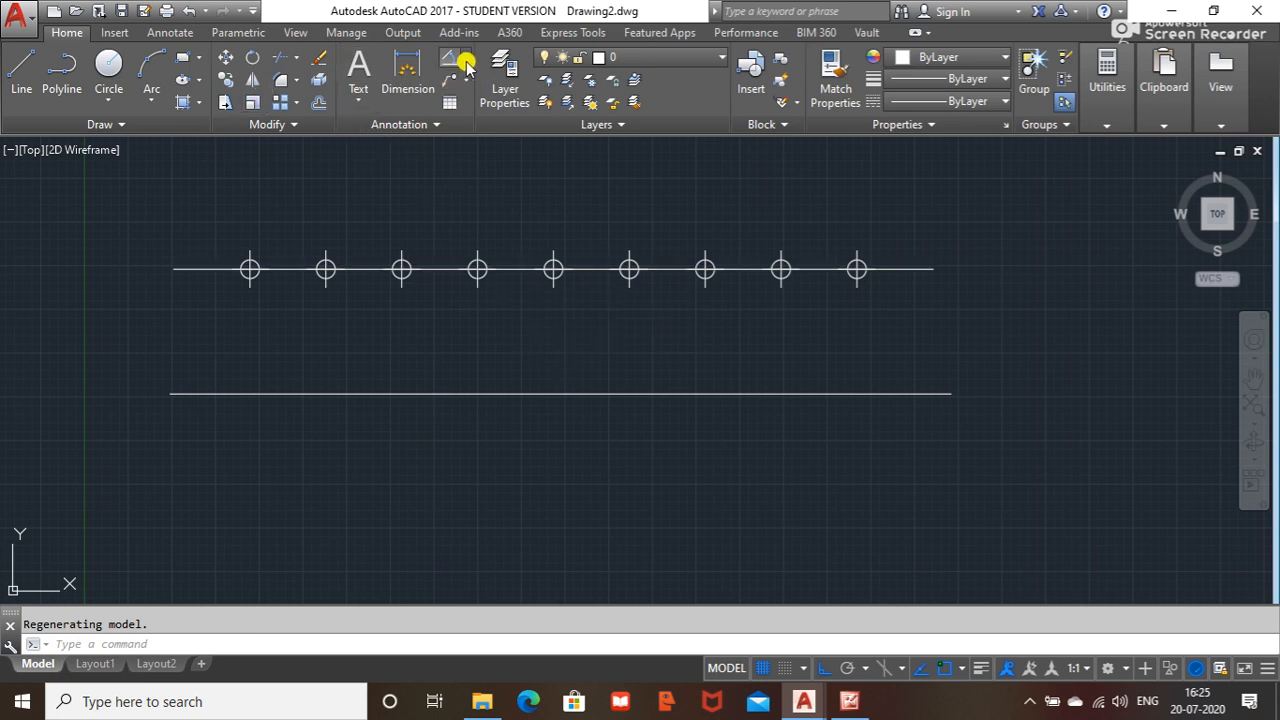
- Add a linear dimension above the upper line, from its left end to the first division point
{"action": "left_click", "coordinate": [466, 66]}
{"action": "left_click", "coordinate": [466, 86]}
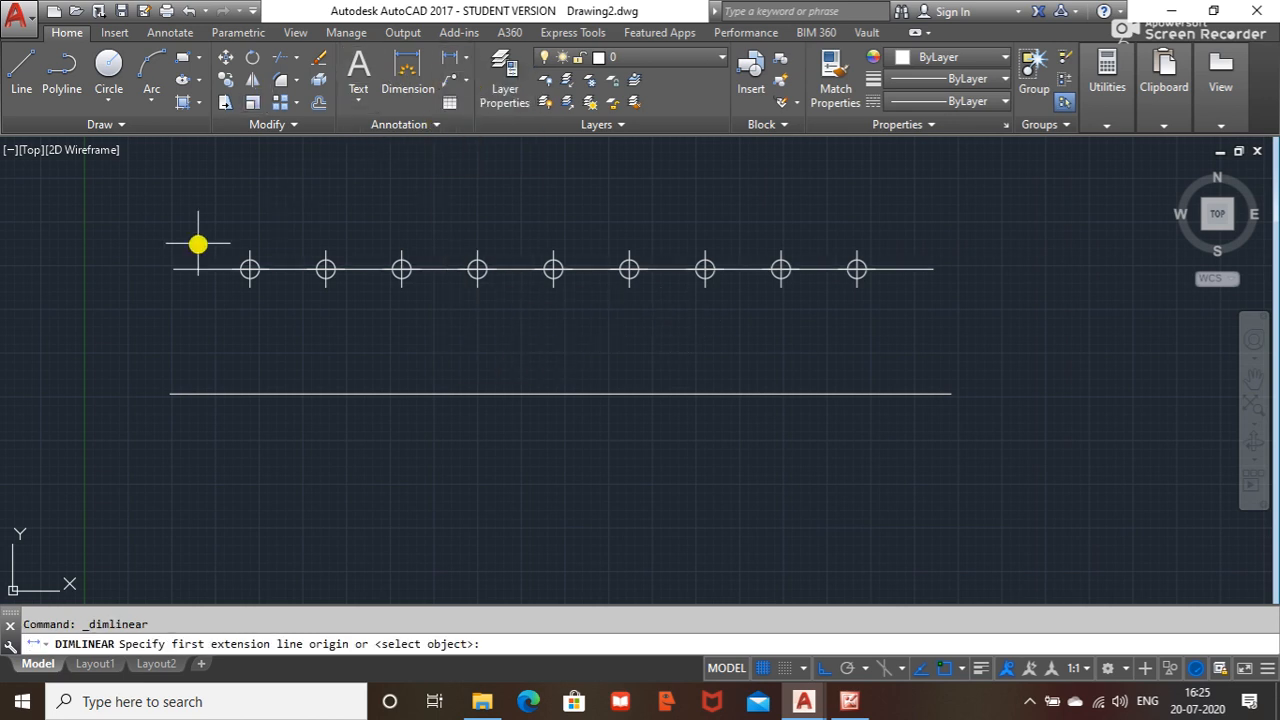
{"action": "left_click", "coordinate": [169, 267]}
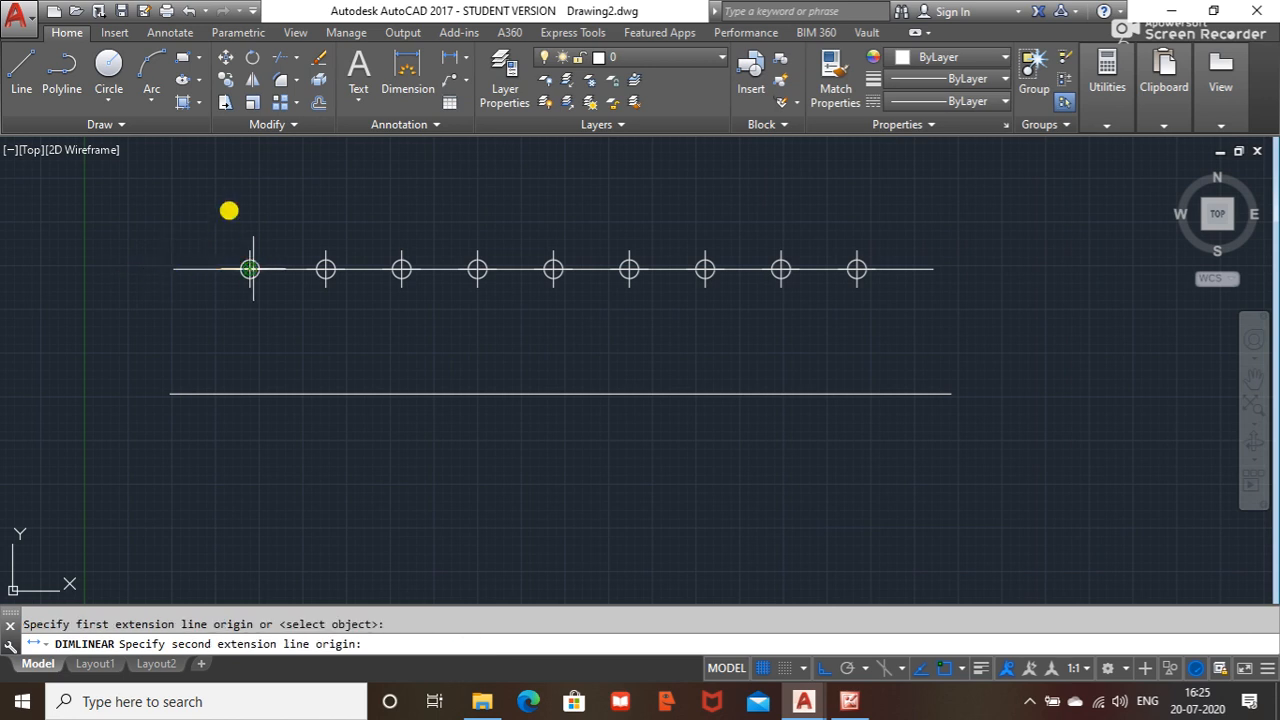
{"action": "left_click", "coordinate": [250, 268]}
{"action": "left_click", "coordinate": [222, 197]}
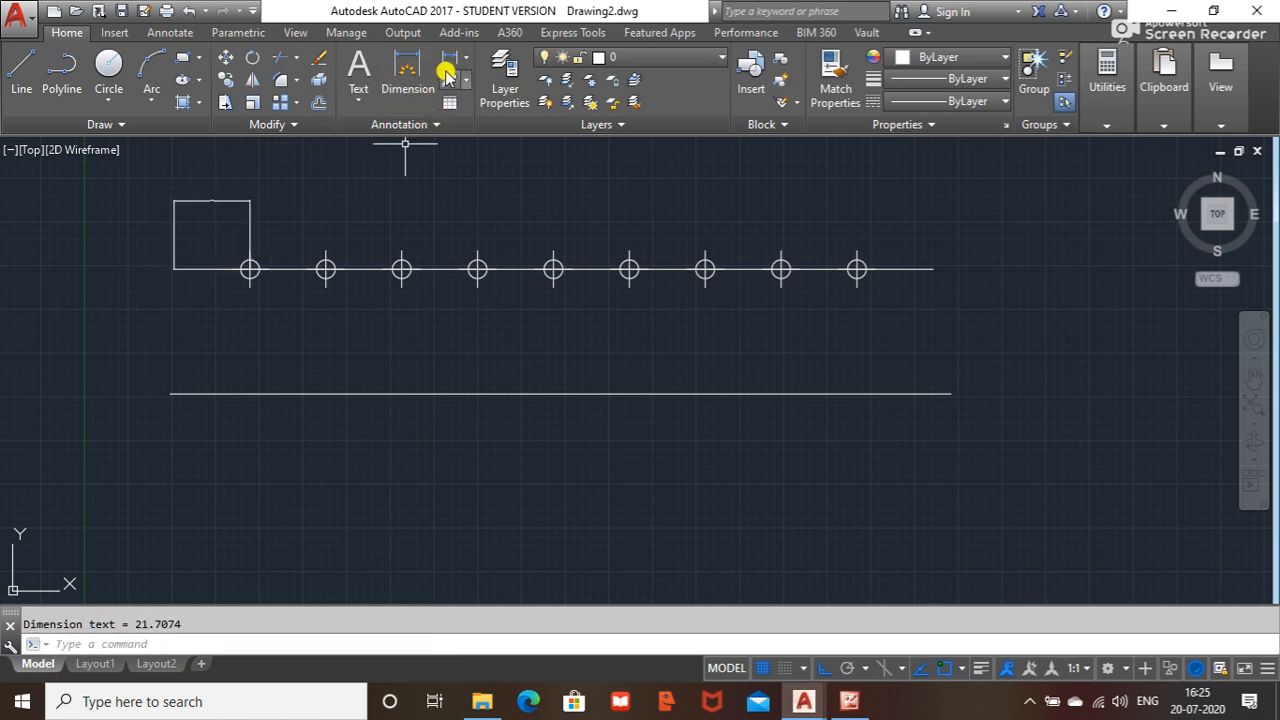
- Add a linear dimension above the upper line between the third and fourth division points
{"action": "left_click", "coordinate": [455, 57]}
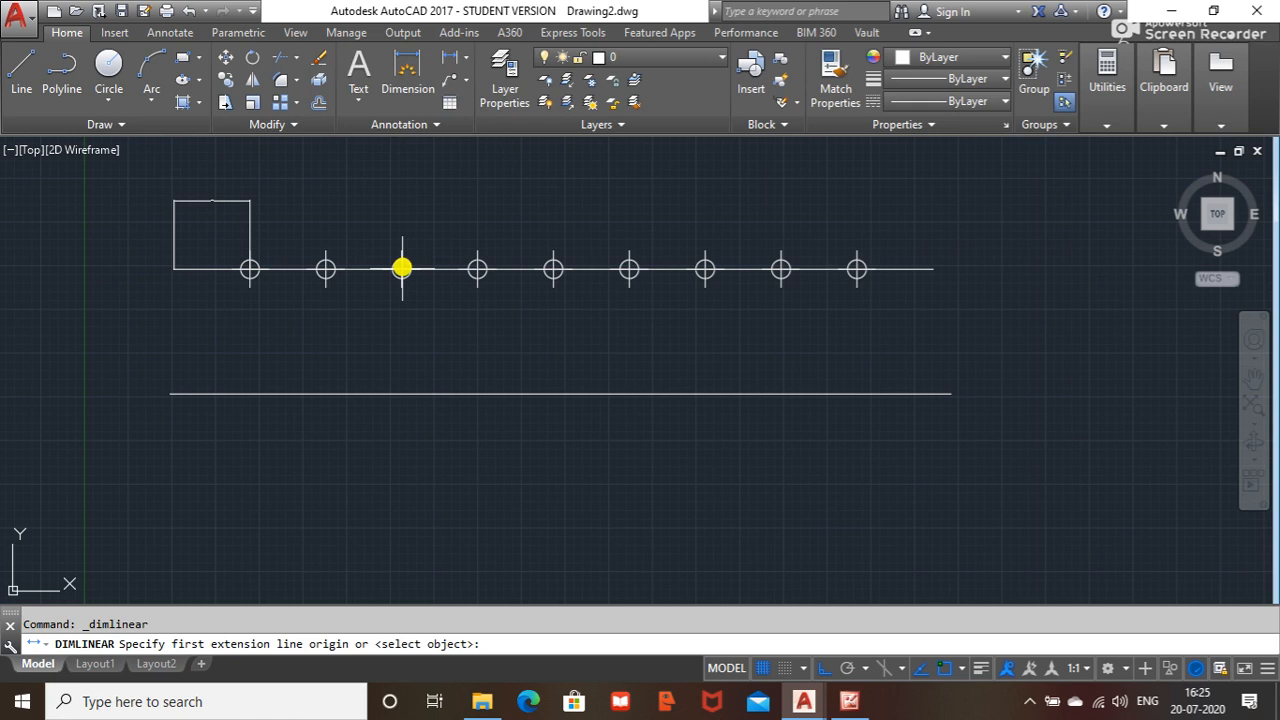
{"action": "left_click", "coordinate": [401, 268]}
{"action": "left_click", "coordinate": [477, 268]}
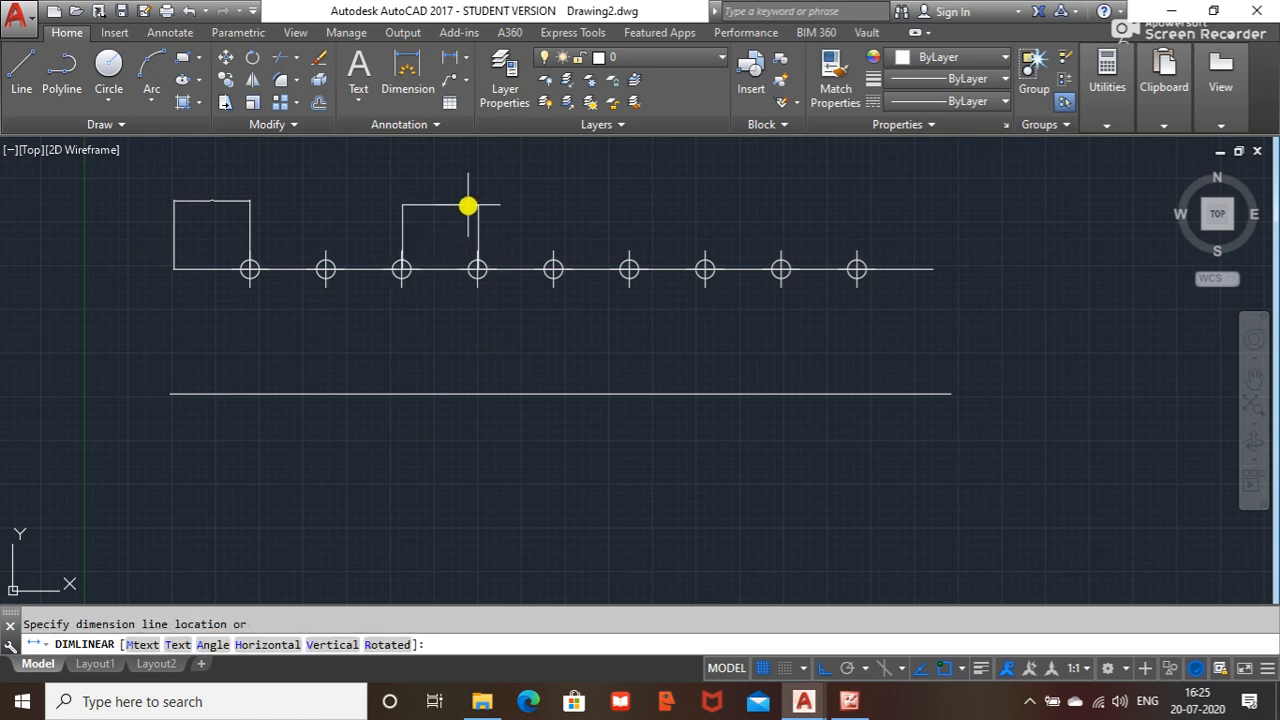
{"action": "left_click", "coordinate": [468, 195]}
- Add a linear dimension above the upper line, from the last division point to the line's right end
{"action": "left_click", "coordinate": [465, 57]}
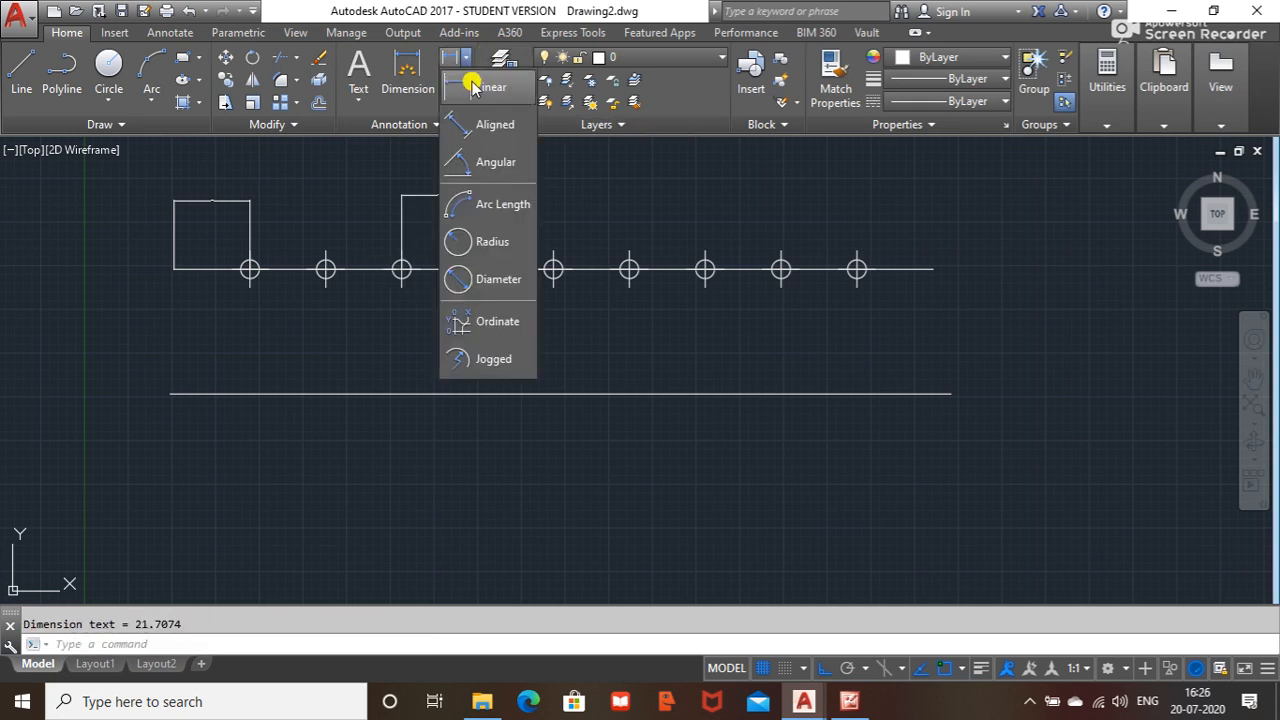
{"action": "left_click", "coordinate": [473, 87]}
{"action": "left_click", "coordinate": [858, 268]}
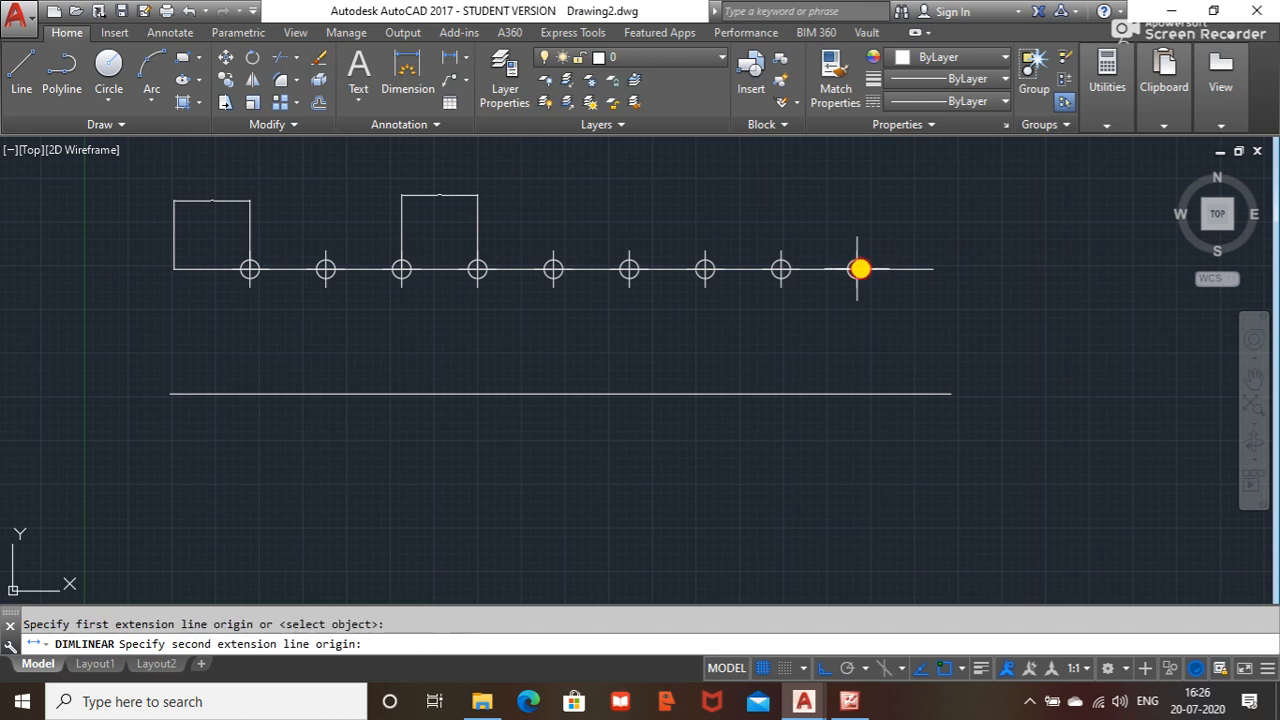
{"action": "left_click", "coordinate": [932, 268]}
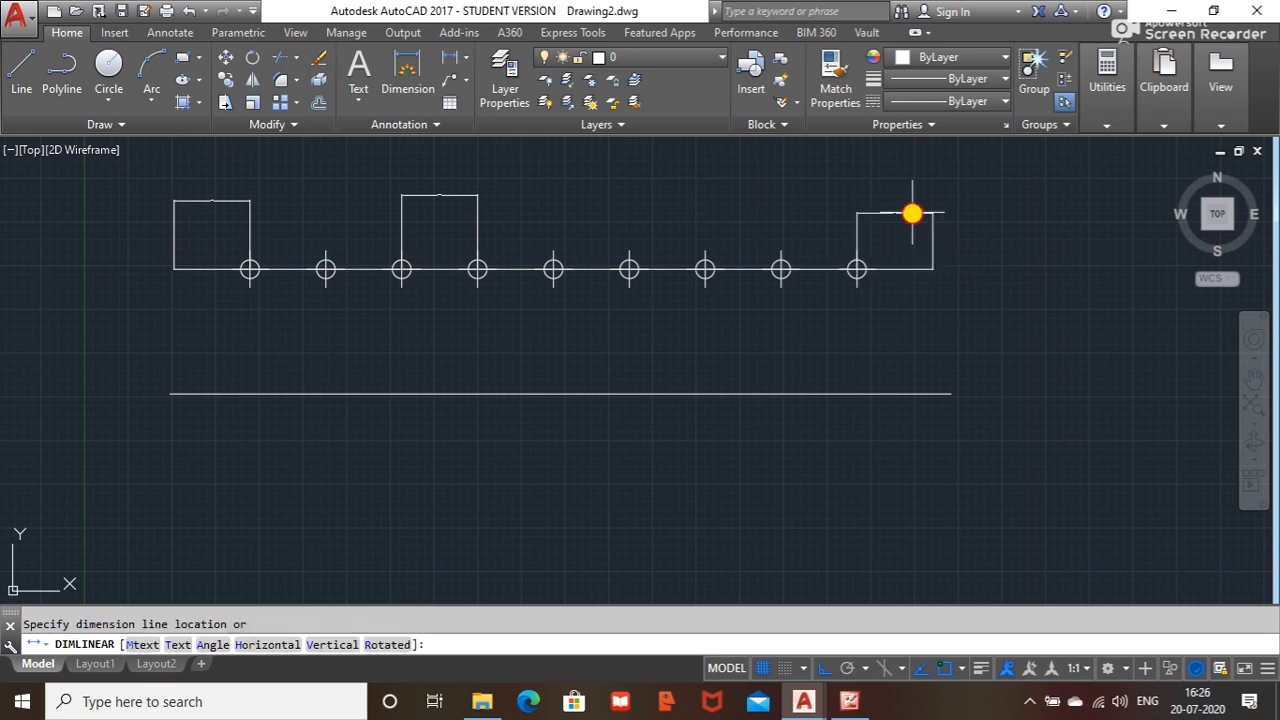
{"action": "left_click", "coordinate": [912, 212]}
- Add a linear dimension above the upper line between the sixth and seventh division points
{"action": "left_click", "coordinate": [450, 57]}
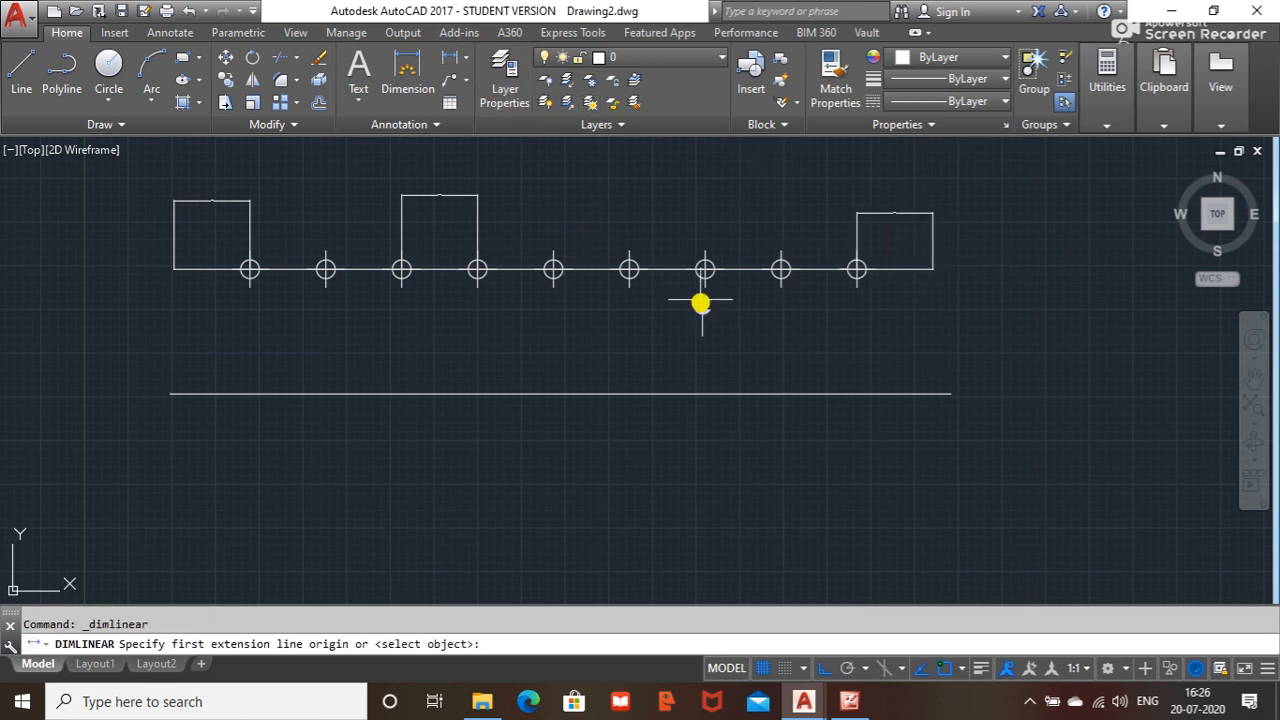
{"action": "left_click", "coordinate": [629, 269]}
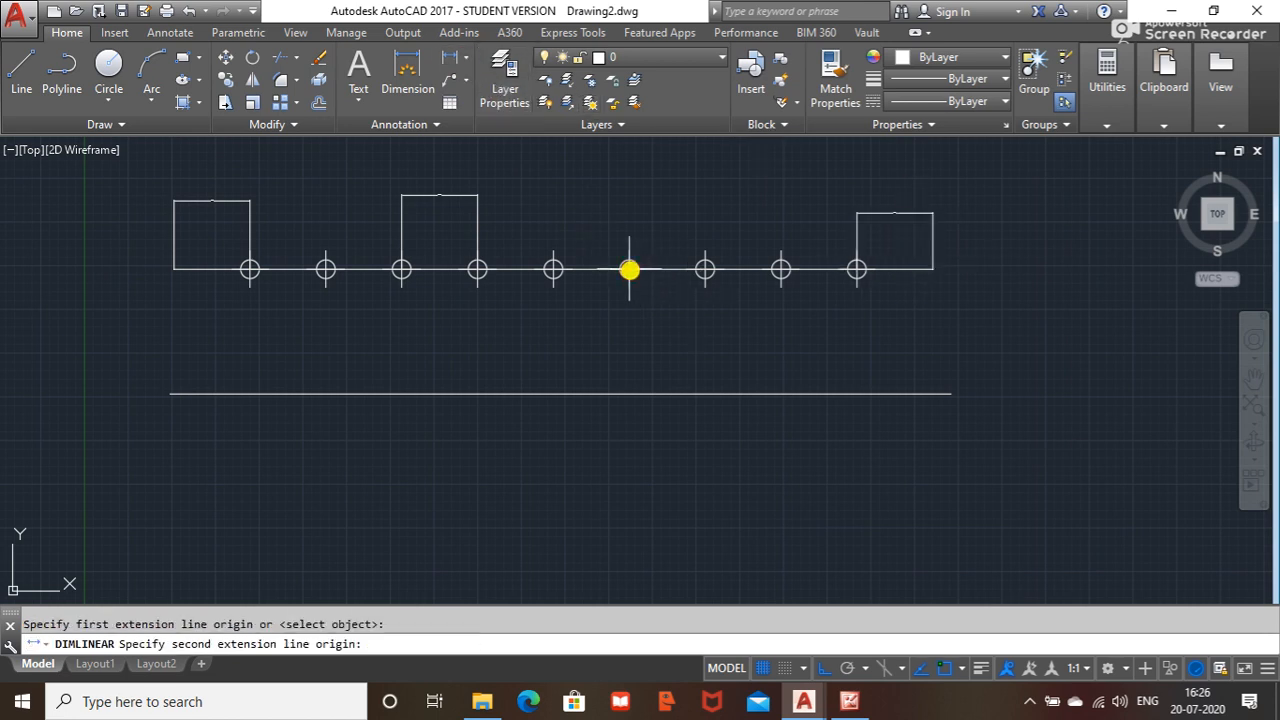
{"action": "left_click", "coordinate": [705, 269]}
{"action": "left_click", "coordinate": [680, 199]}
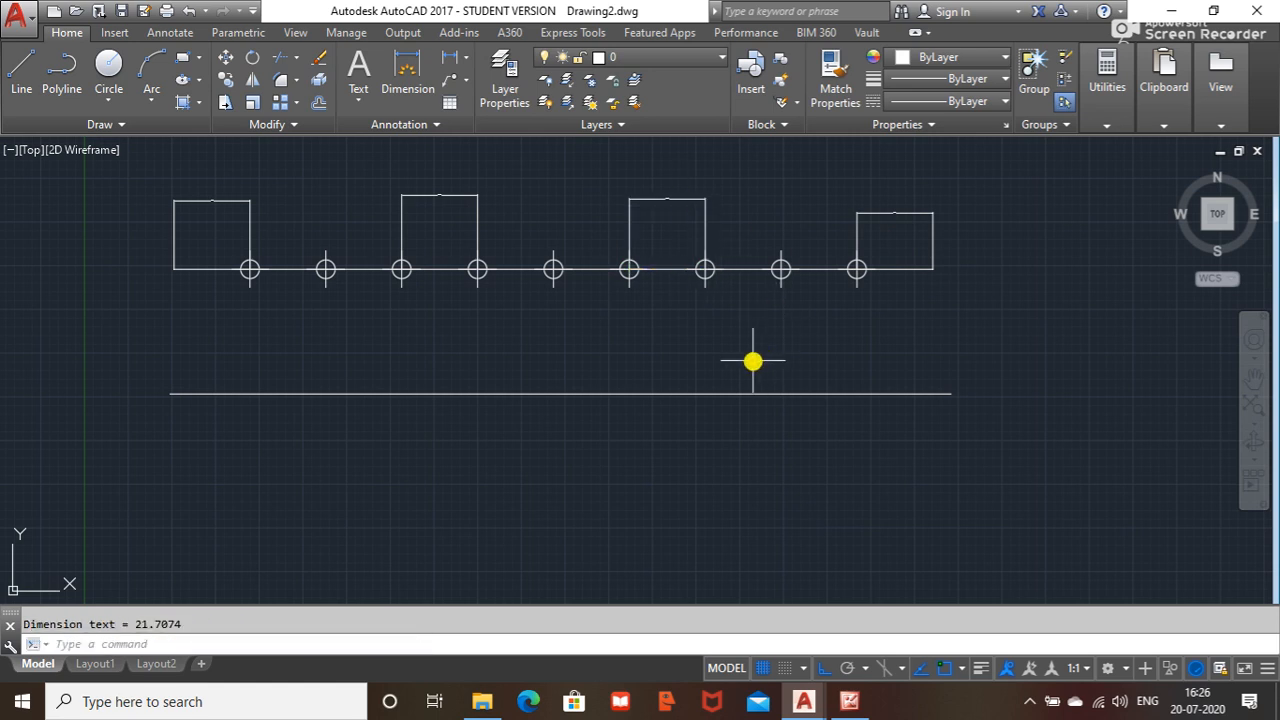
- Use DIMSTYLE to modify the Standard dimension style, setting its overall scale to 10
{"action": "key", "text": "Escape"}
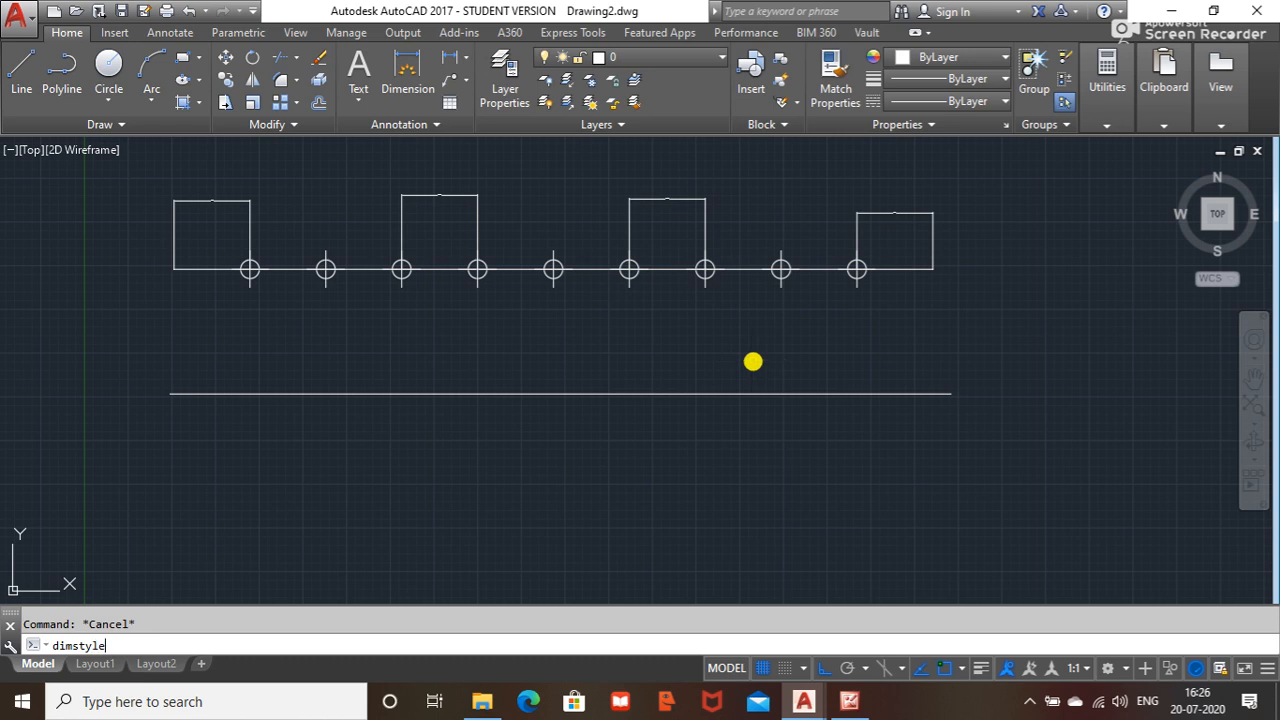
{"action": "key", "text": "Return"}
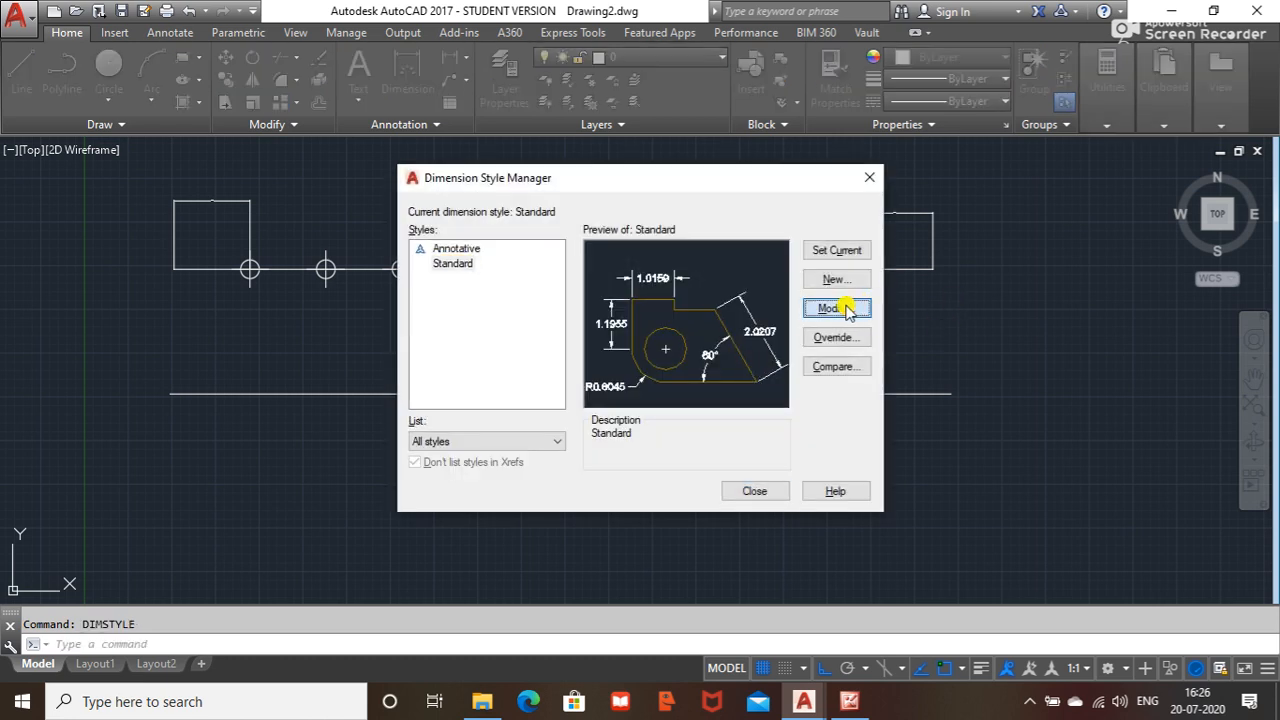
{"action": "left_click", "coordinate": [845, 310]}
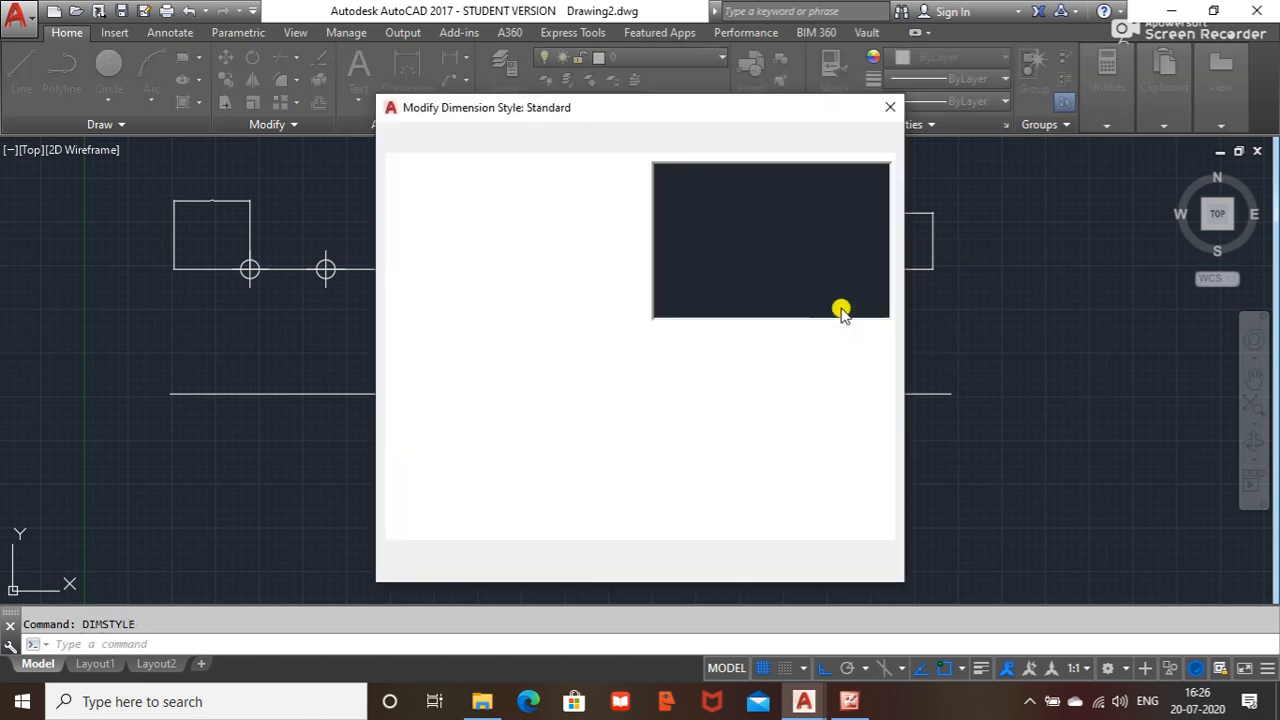
{"action": "left_click", "coordinate": [580, 145]}
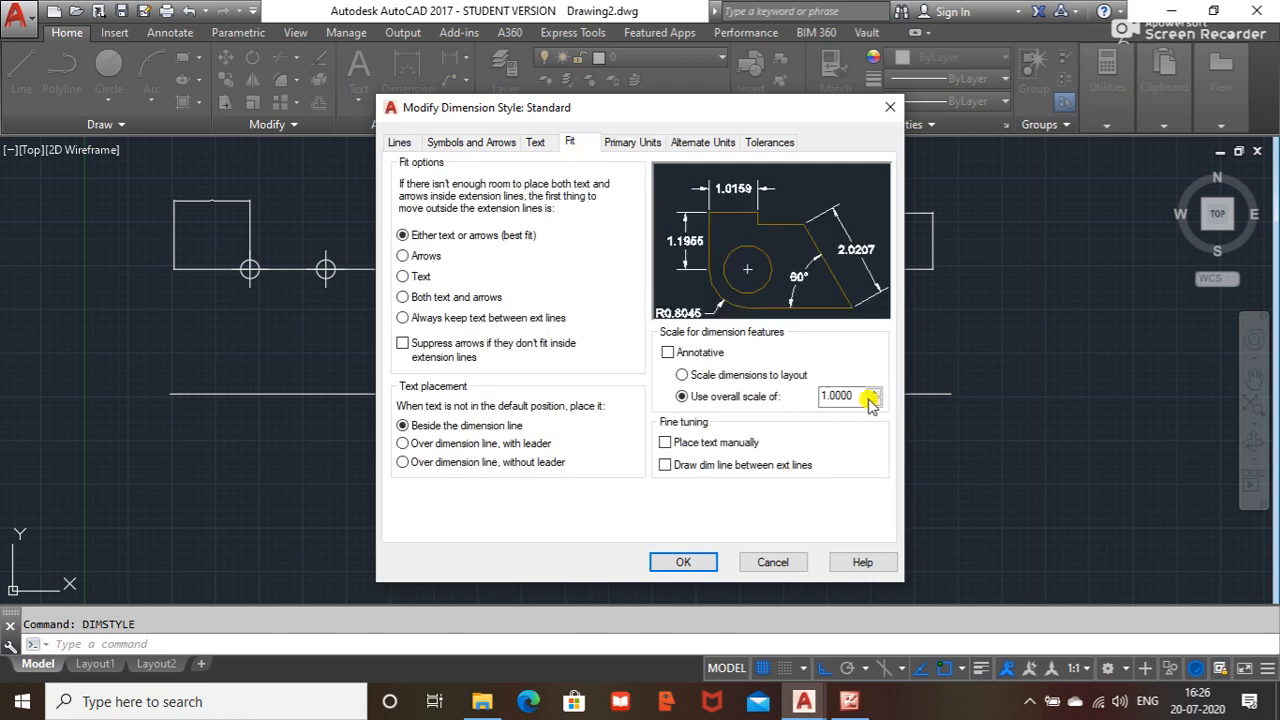
{"action": "double_click", "coordinate": [834, 396]}
{"action": "type", "text": "10"}
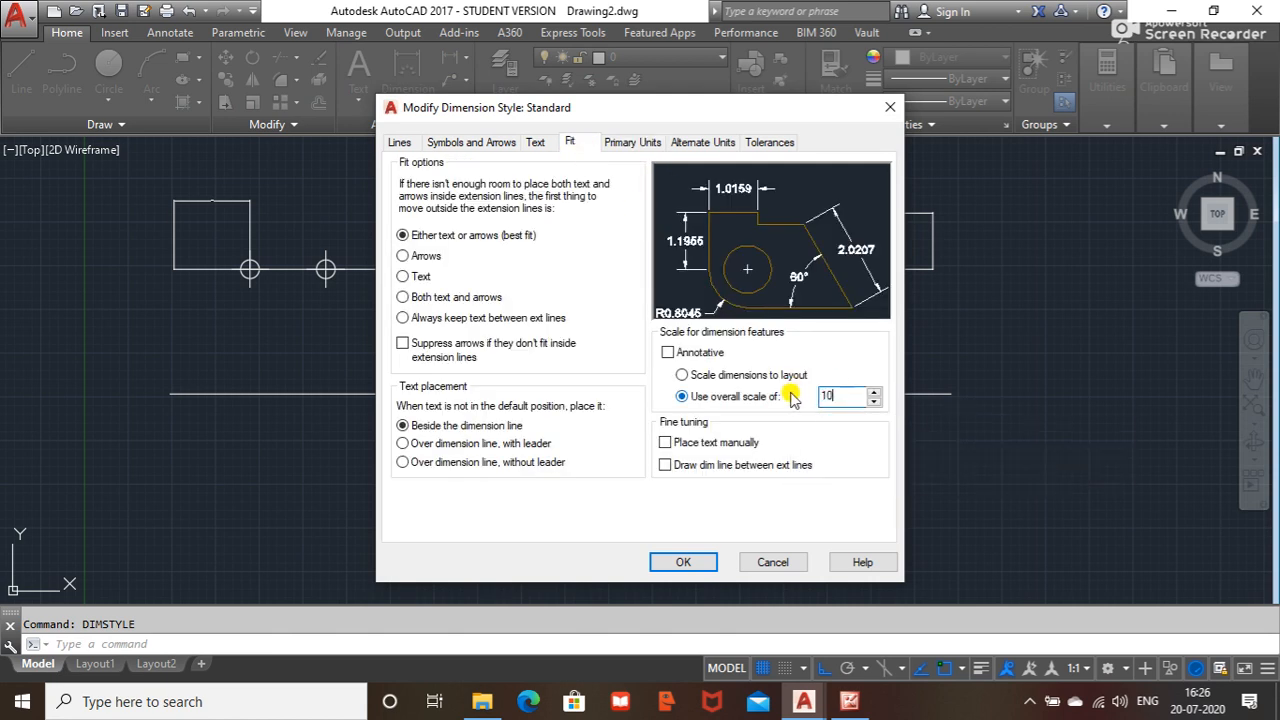
- Set the Standard style's linear dimension precision to 0.0 and make the style current
{"action": "left_click", "coordinate": [652, 148]}
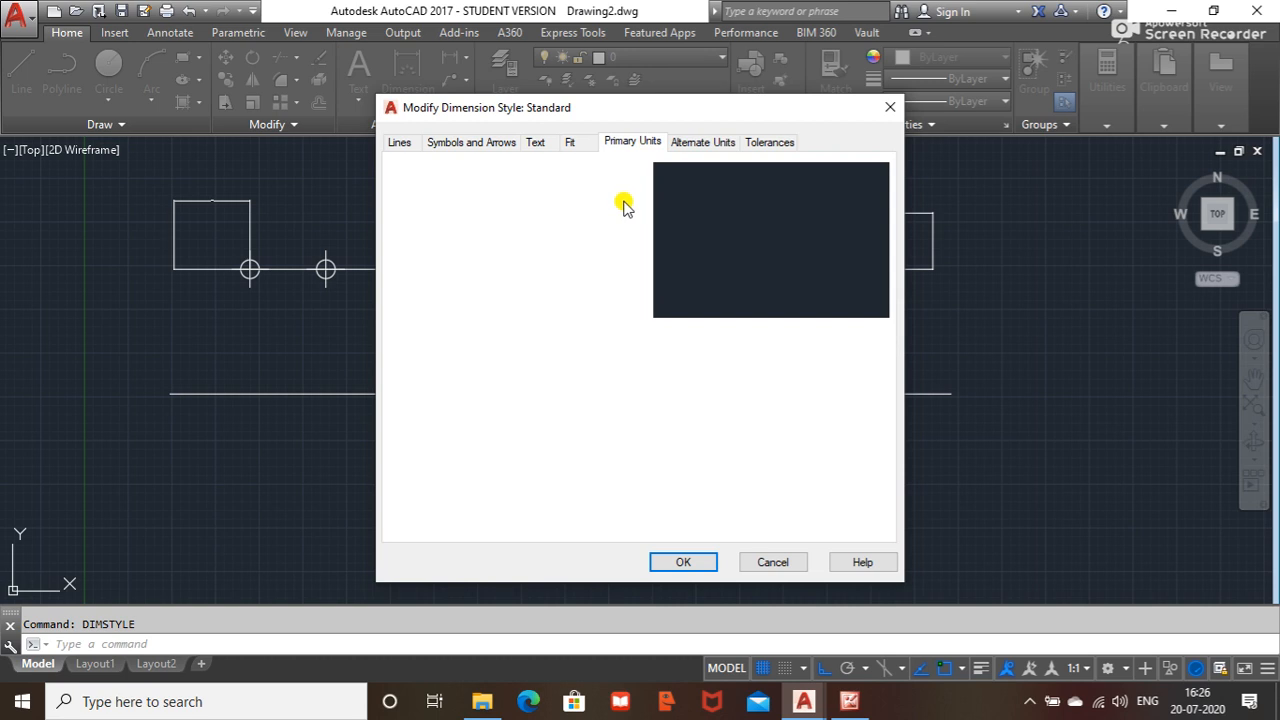
{"action": "left_click", "coordinate": [597, 210]}
{"action": "left_click", "coordinate": [569, 238]}
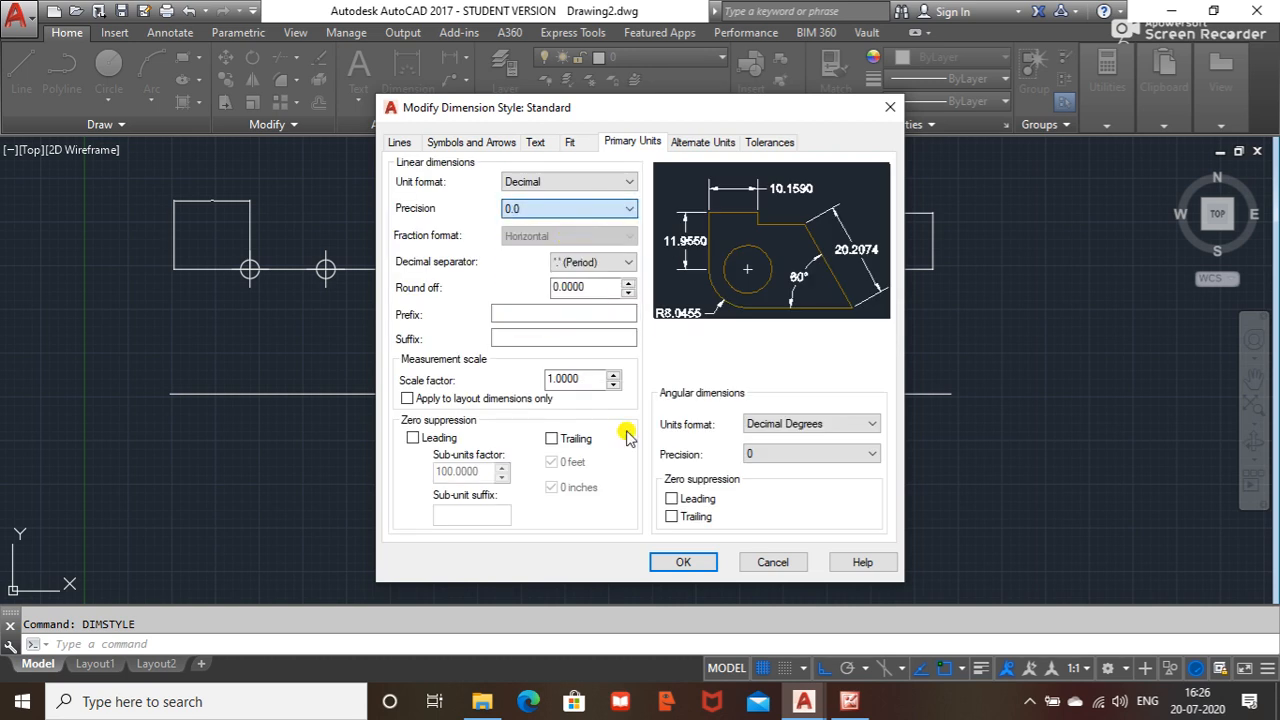
{"action": "left_click", "coordinate": [680, 562]}
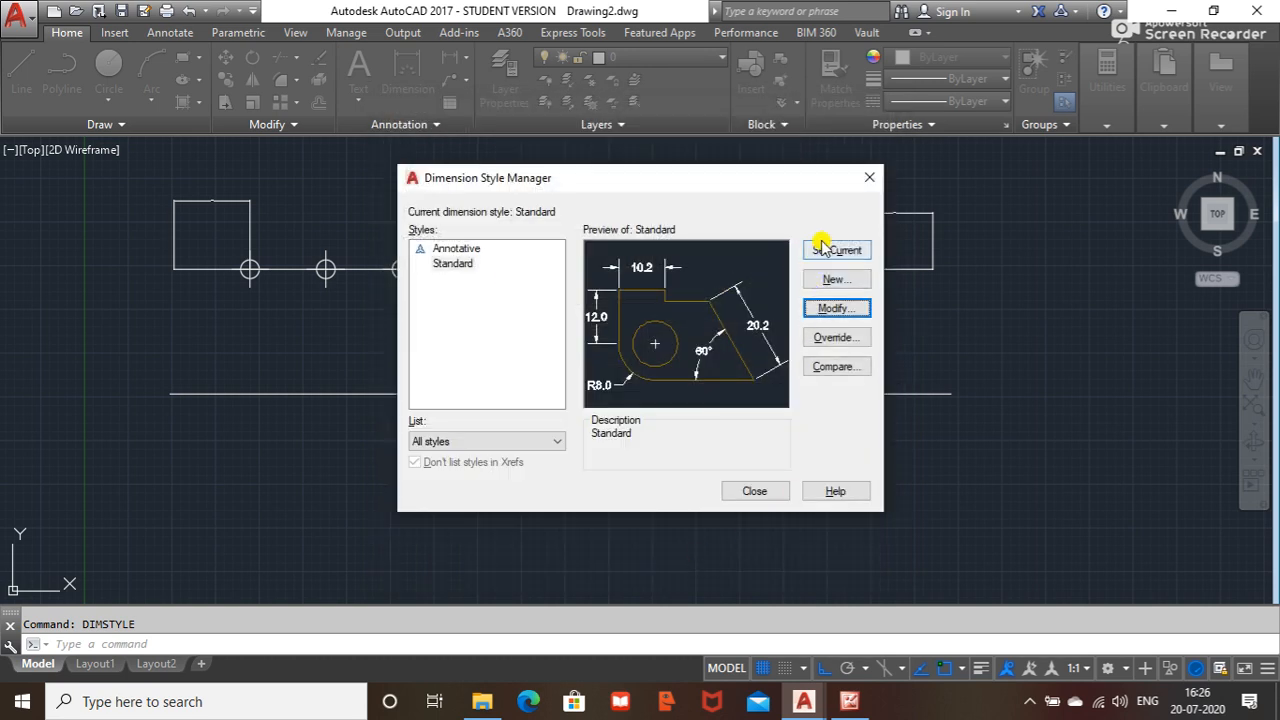
{"action": "left_click", "coordinate": [822, 250]}
{"action": "left_click", "coordinate": [755, 491]}
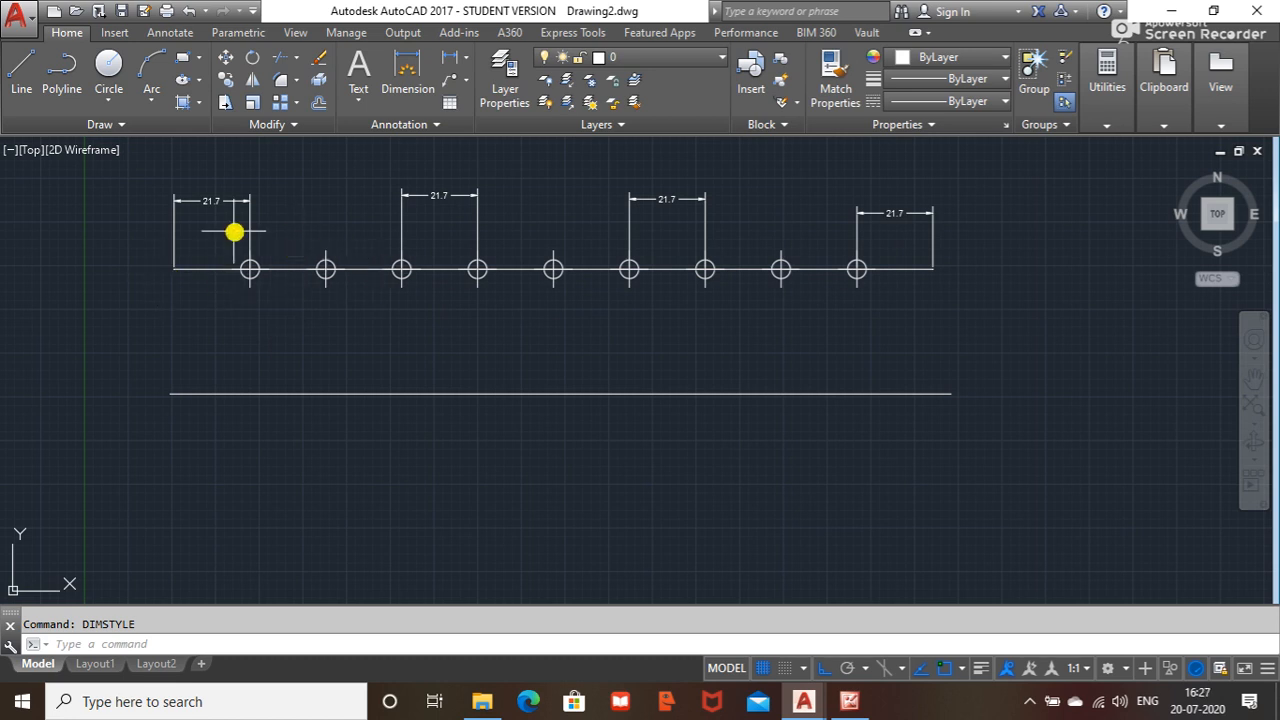
- Delete all four linear dimensions above the upper line
{"action": "left_click", "coordinate": [997, 180]}
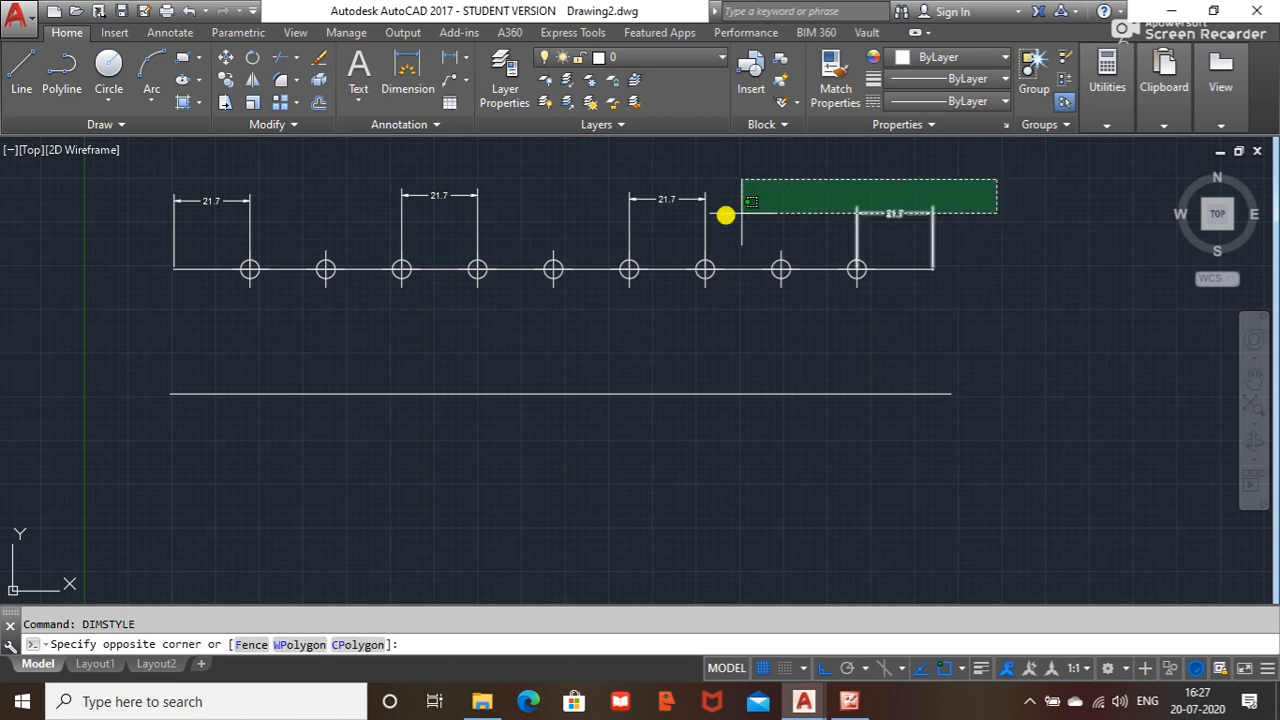
{"action": "left_click", "coordinate": [150, 214]}
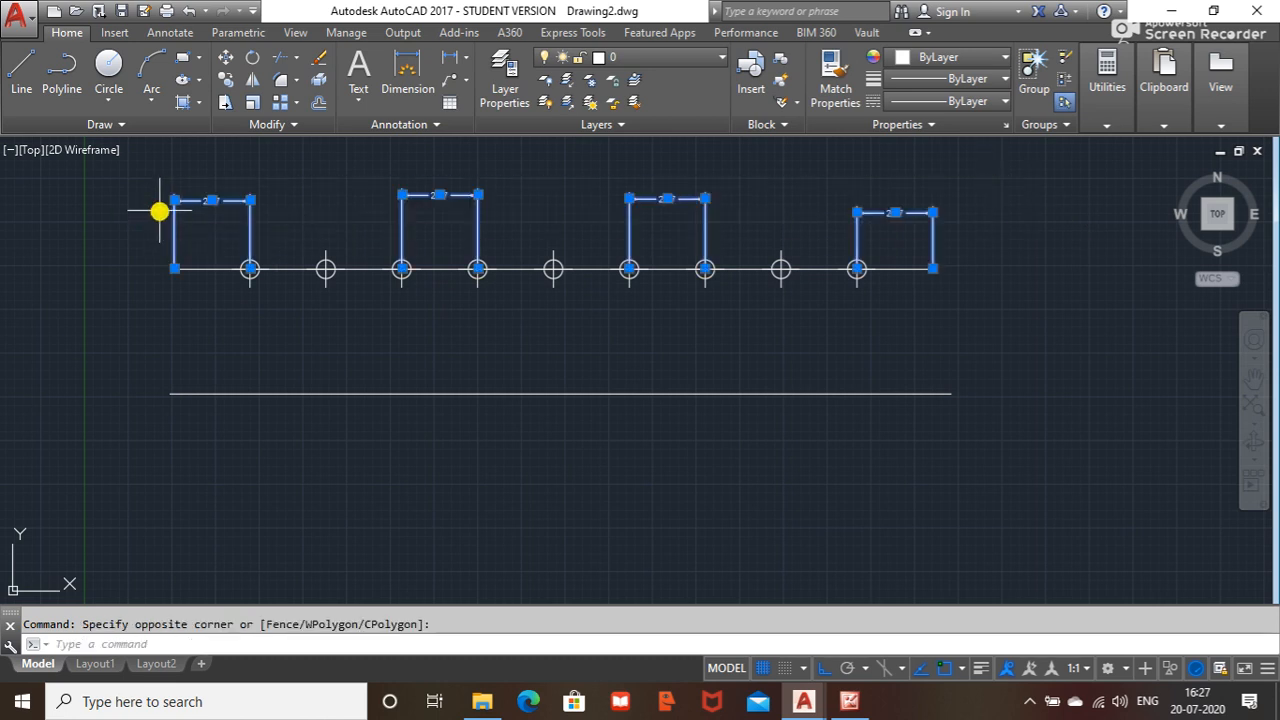
{"action": "key", "text": "Delete"}
- Undo the recent operations back through the Divide command, leaving only the two plain lines
{"action": "key", "text": "ctrl+z"}
{"action": "key", "text": "ctrl+z"}
{"action": "key", "text": "ctrl+z"}
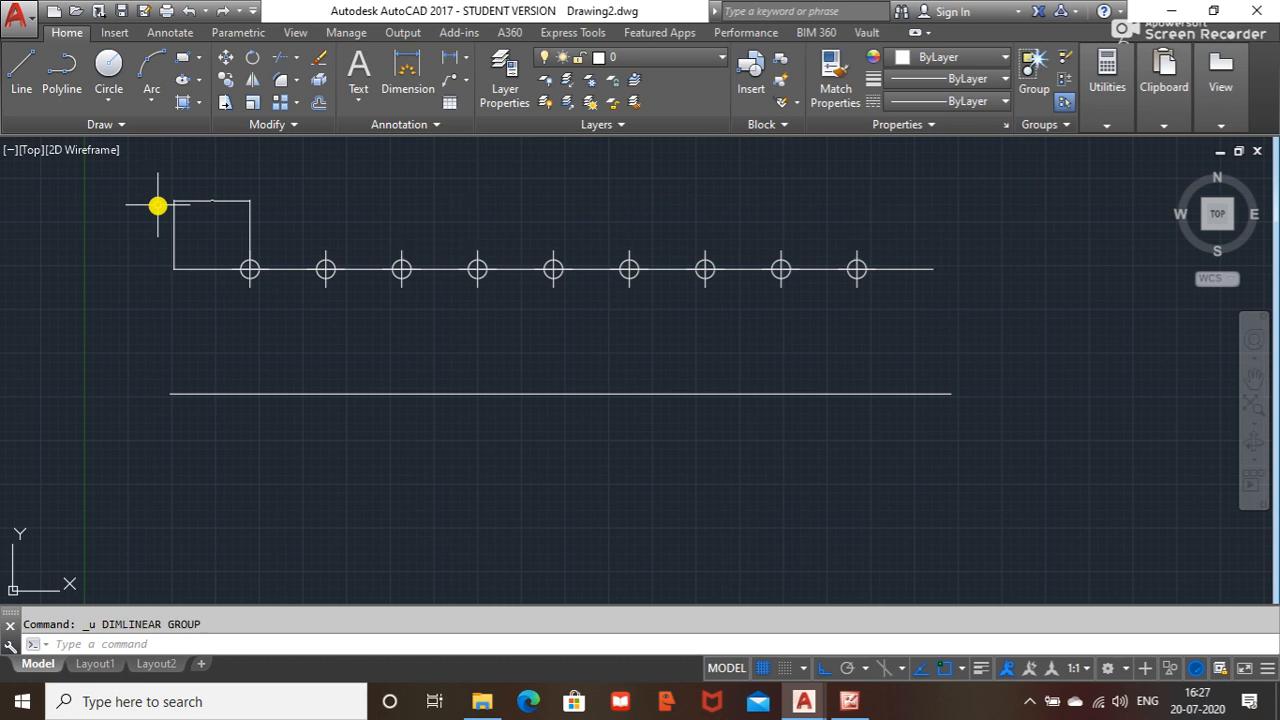
{"action": "key", "text": "ctrl+z"}
{"action": "key", "text": "ctrl+z"}
{"action": "key", "text": "ctrl+z"}
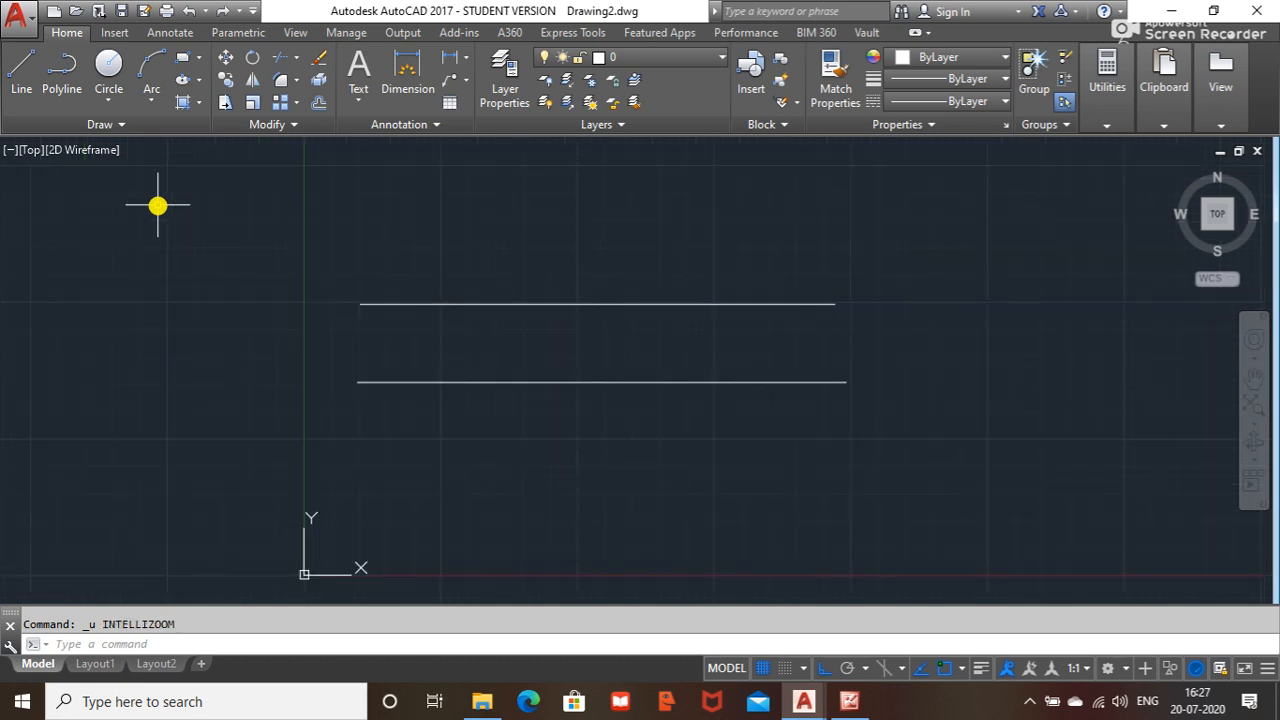
{"action": "key", "text": "ctrl+z"}
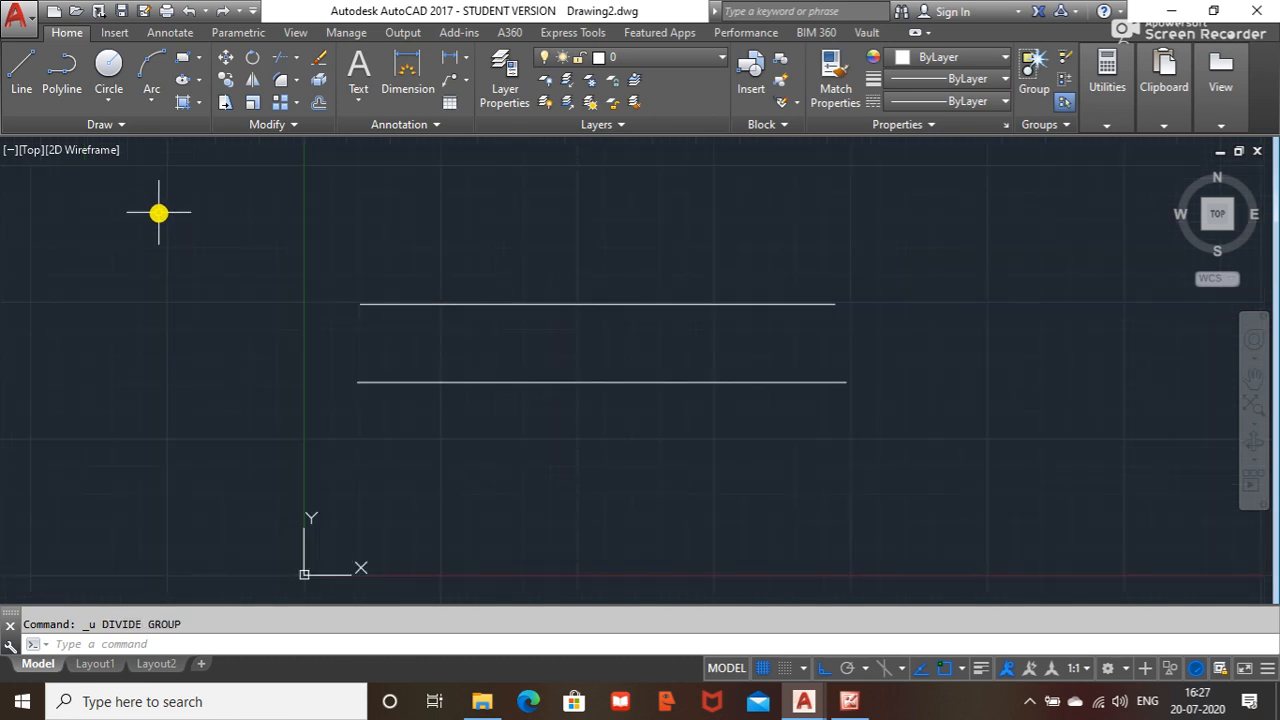
- Use the Measure command from the upper line's left end to place points at a segment length of 20
{"action": "left_click", "coordinate": [137, 124]}
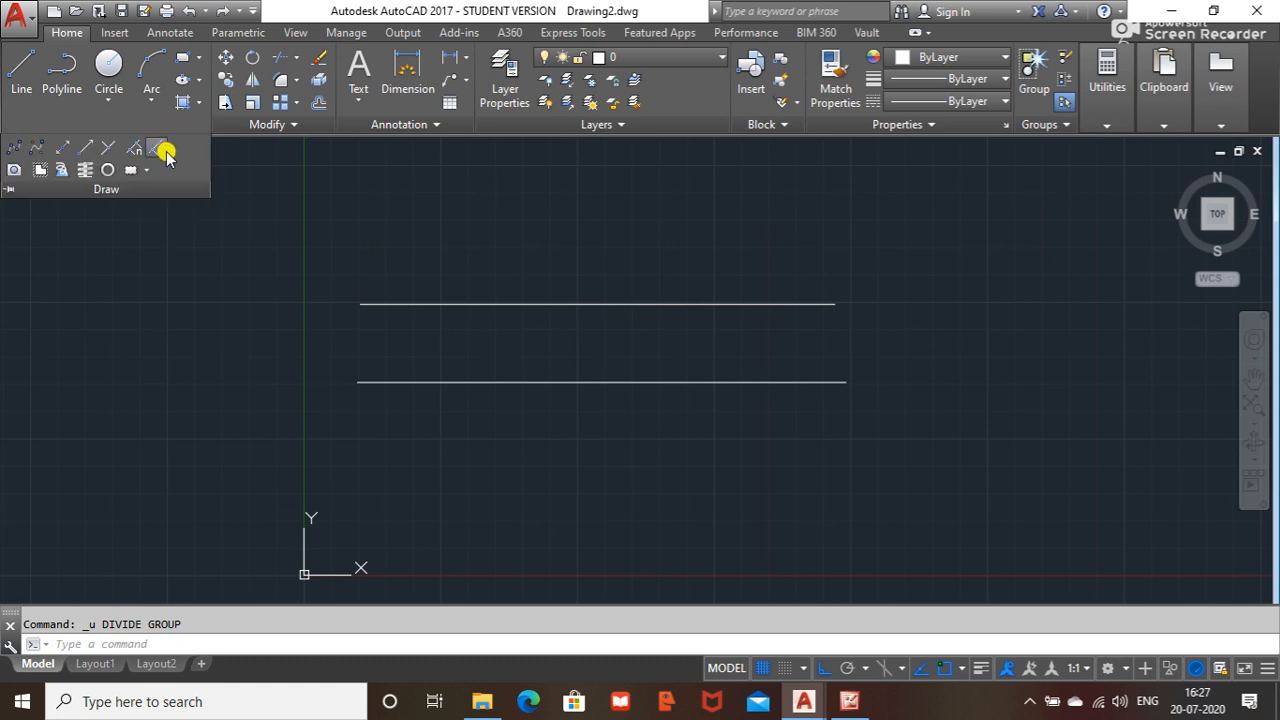
{"action": "left_click", "coordinate": [160, 150]}
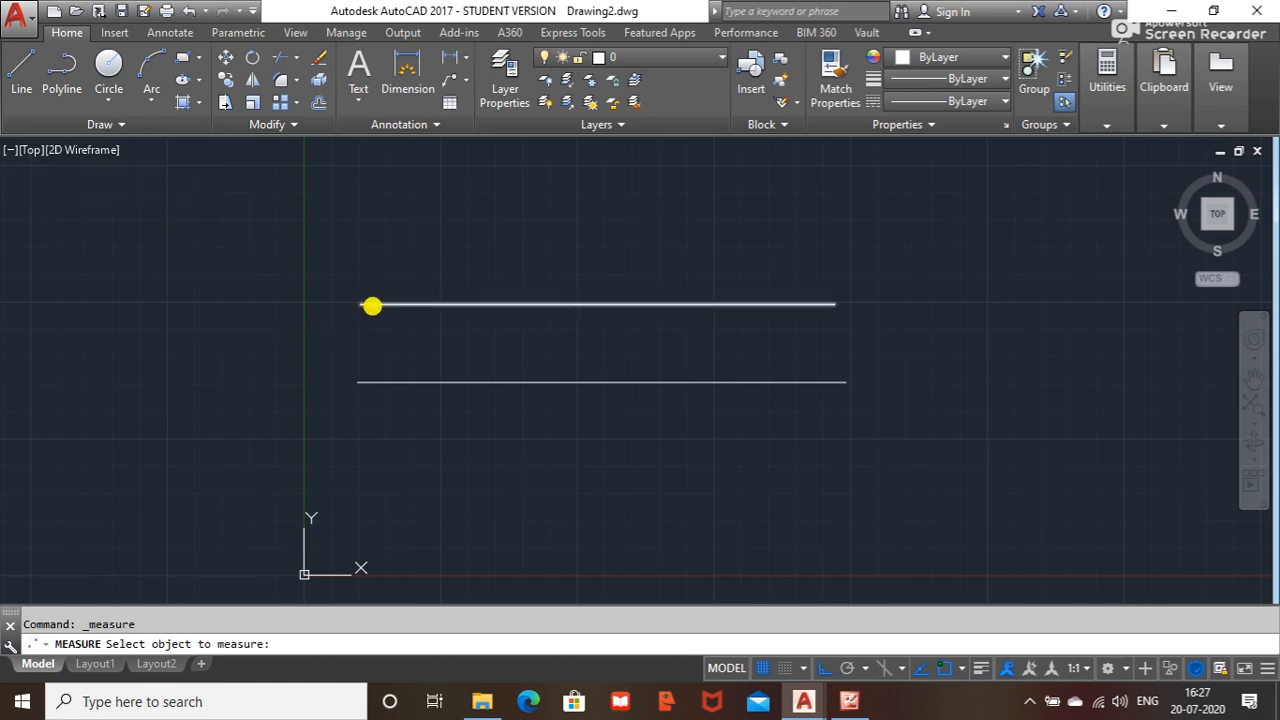
{"action": "left_click", "coordinate": [373, 304]}
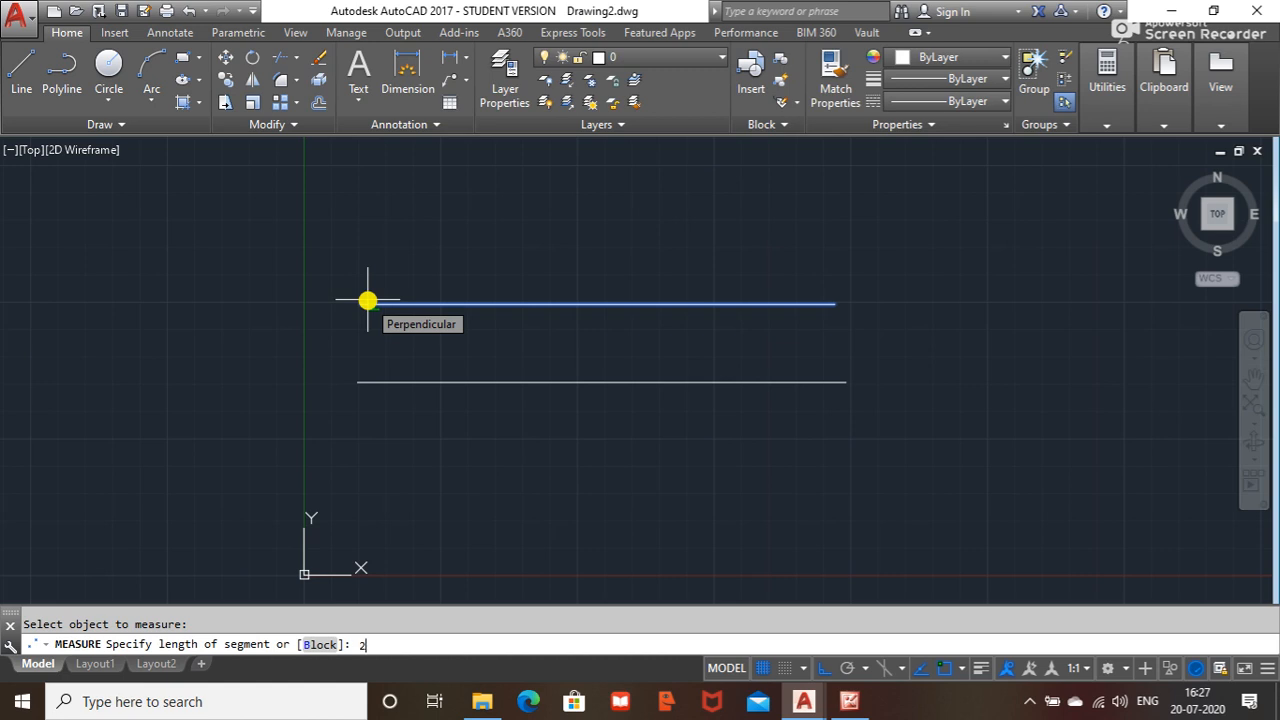
{"action": "key", "text": "Return"}
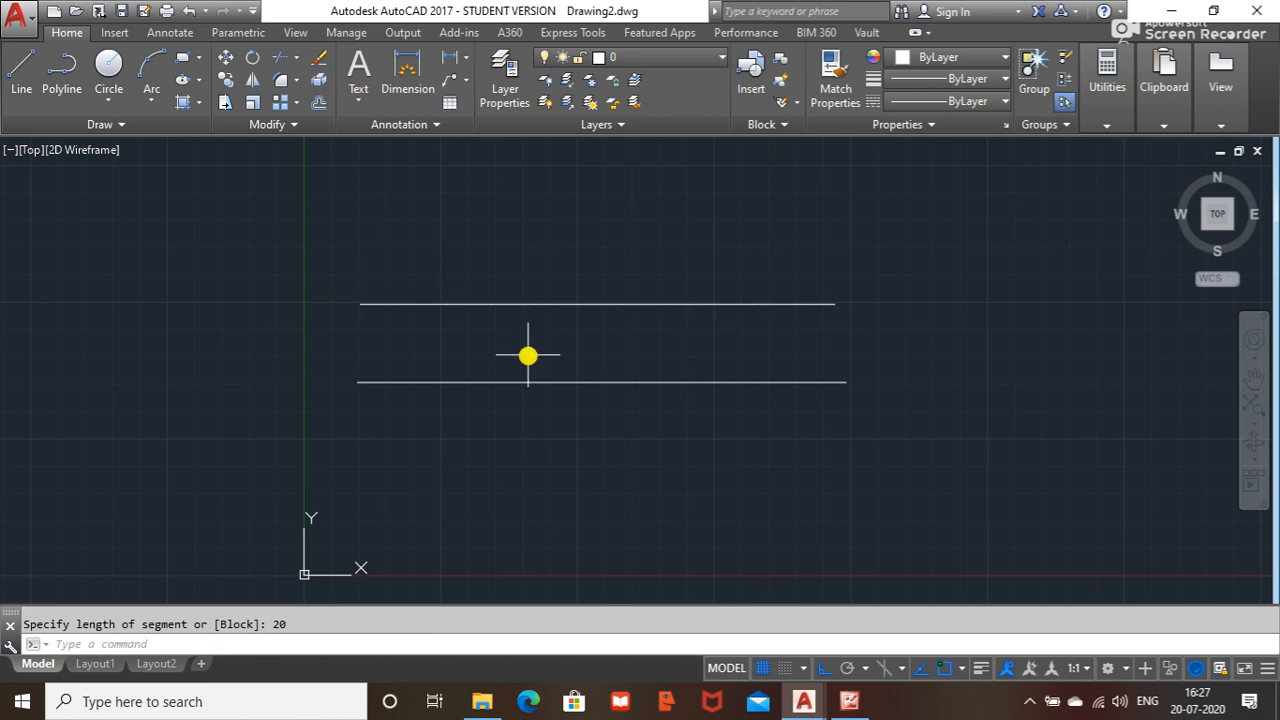
- Use PTYPE to change the point style to the square crossed by a plus sign
{"action": "type", "text": "pty1"}
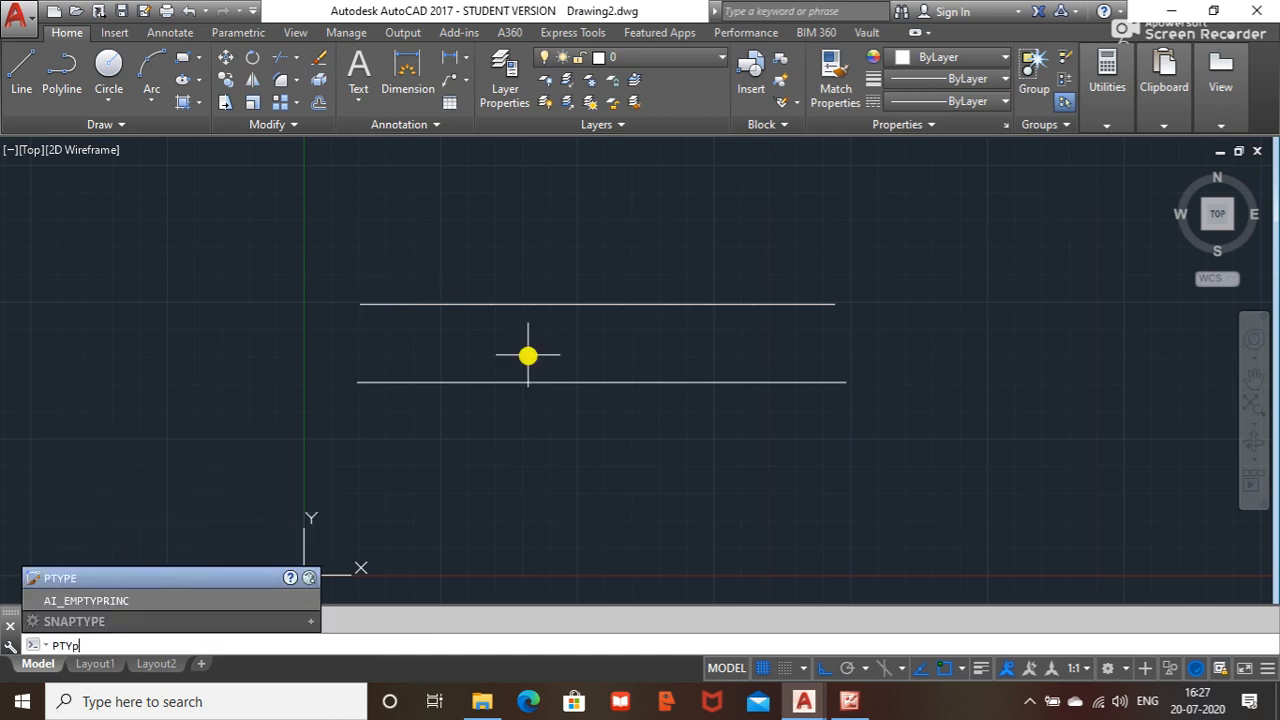
{"action": "key", "text": "Return"}
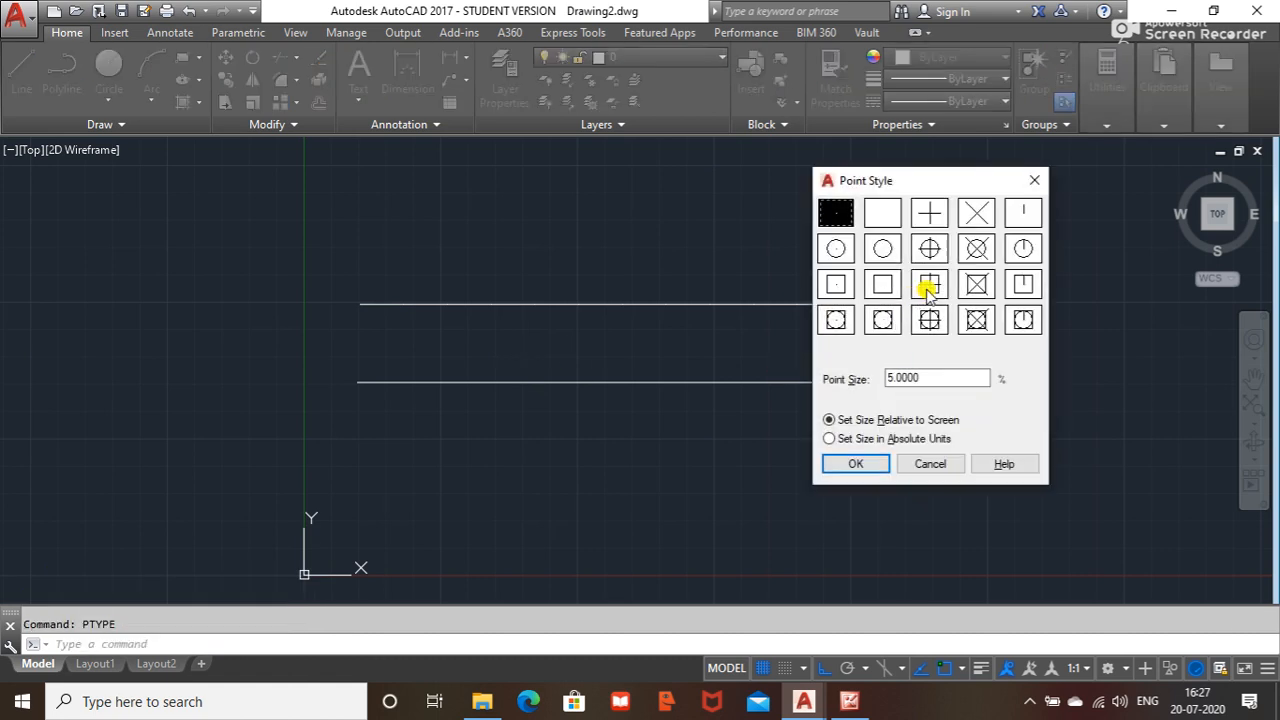
{"action": "left_click", "coordinate": [928, 288]}
{"action": "left_click", "coordinate": [869, 462]}
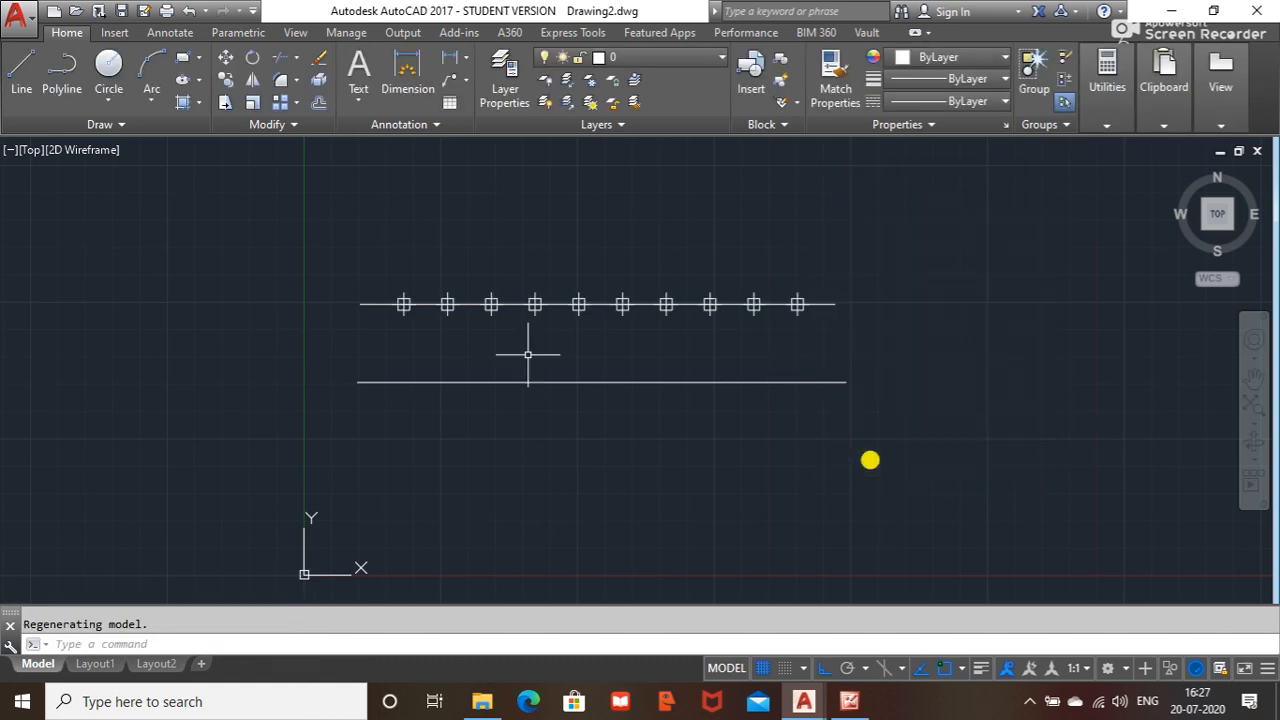
- Modify the Standard dimension style to use an overall scale of 10 for dimension features
{"action": "scroll", "coordinate": [537, 312], "scroll_direction": "up", "scroll_amount": 2}
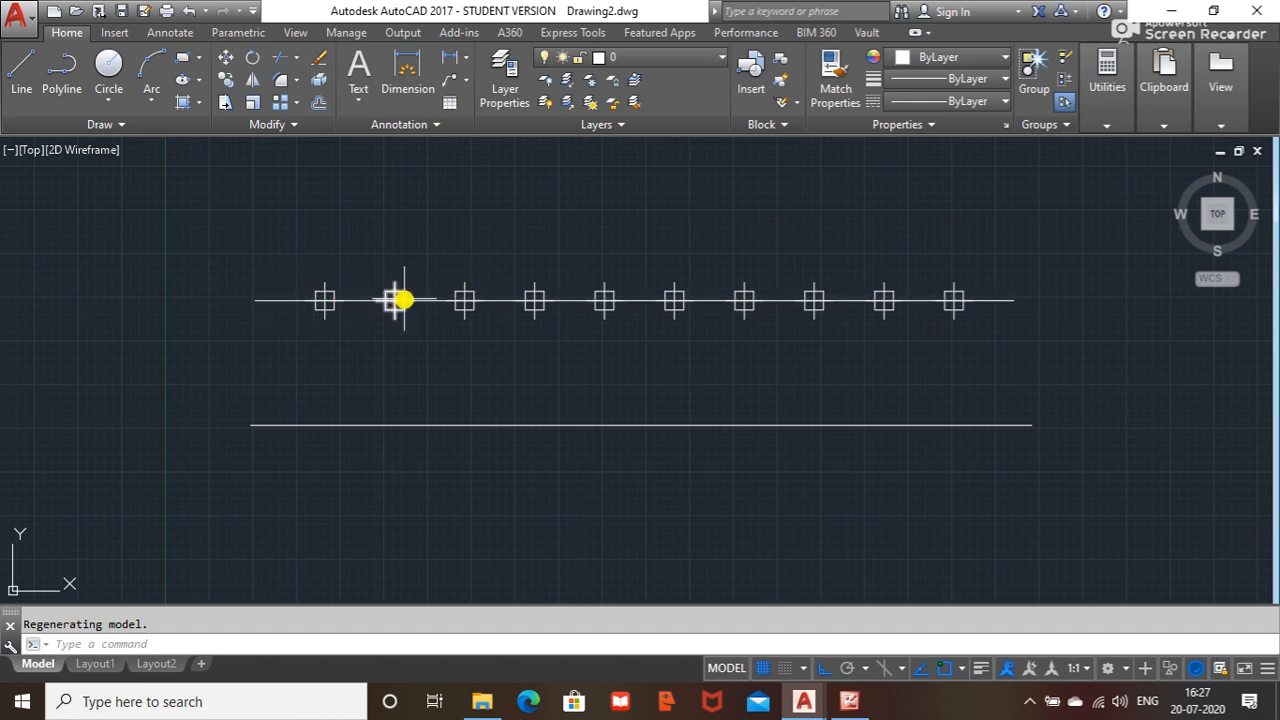
{"action": "scroll", "coordinate": [990, 300], "scroll_direction": "up", "scroll_amount": 2}
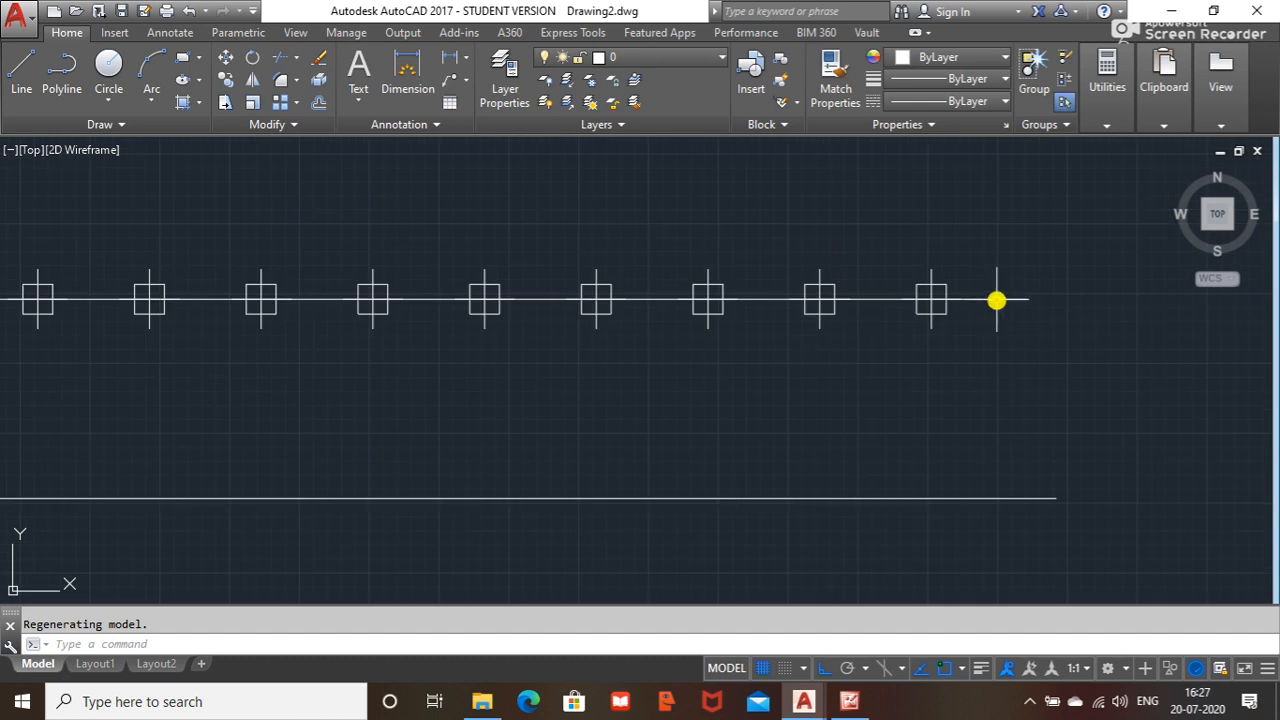
{"action": "scroll", "coordinate": [889, 300], "scroll_direction": "down", "scroll_amount": 2}
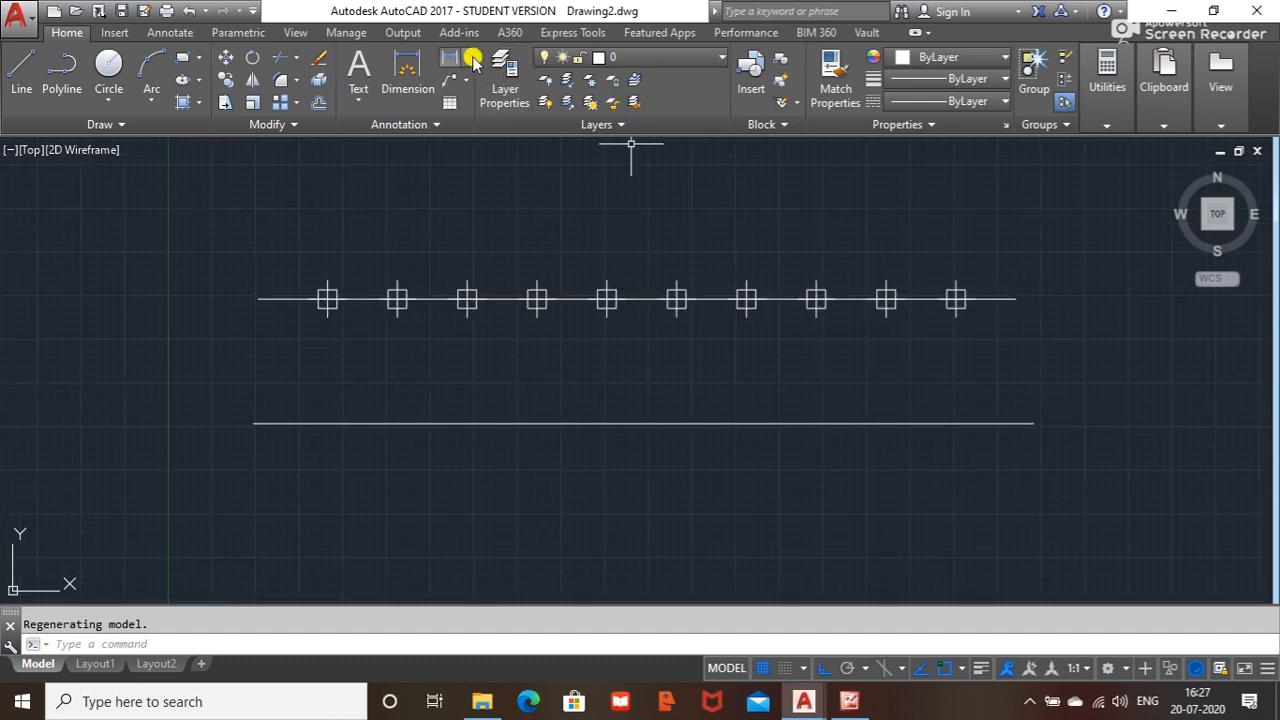
{"action": "left_click", "coordinate": [472, 58]}
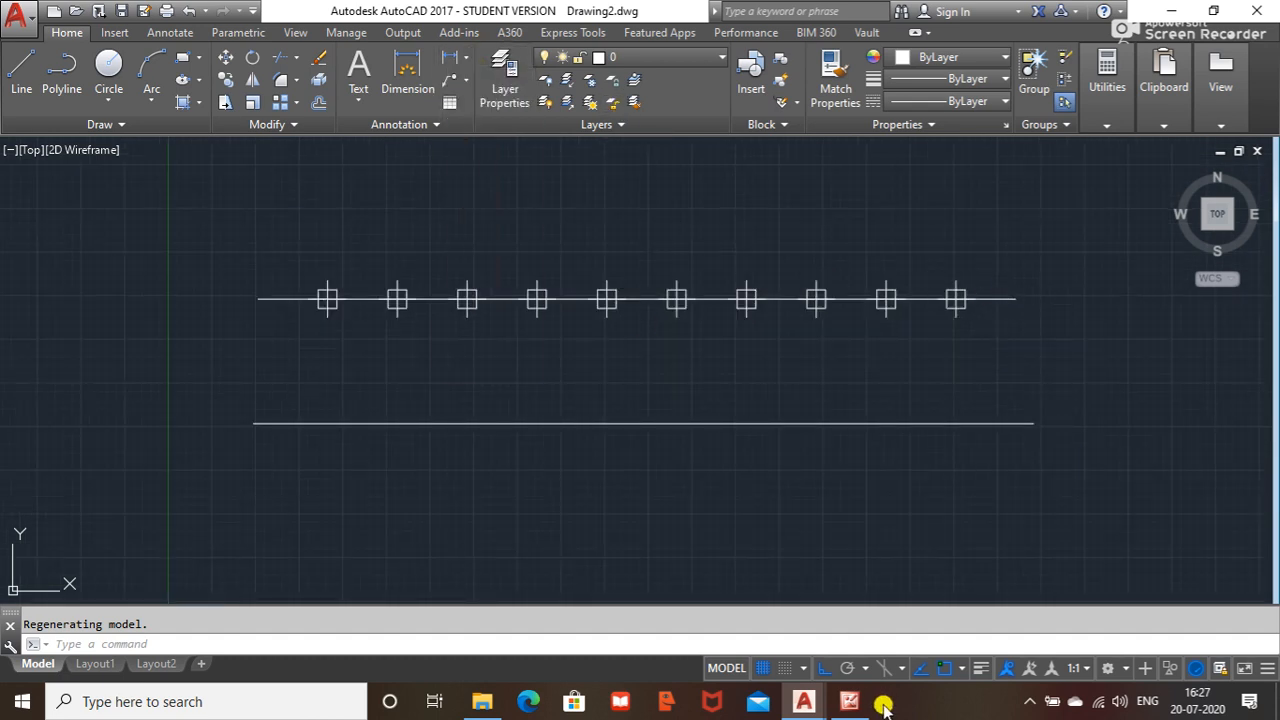
{"action": "type", "text": "distyle"}
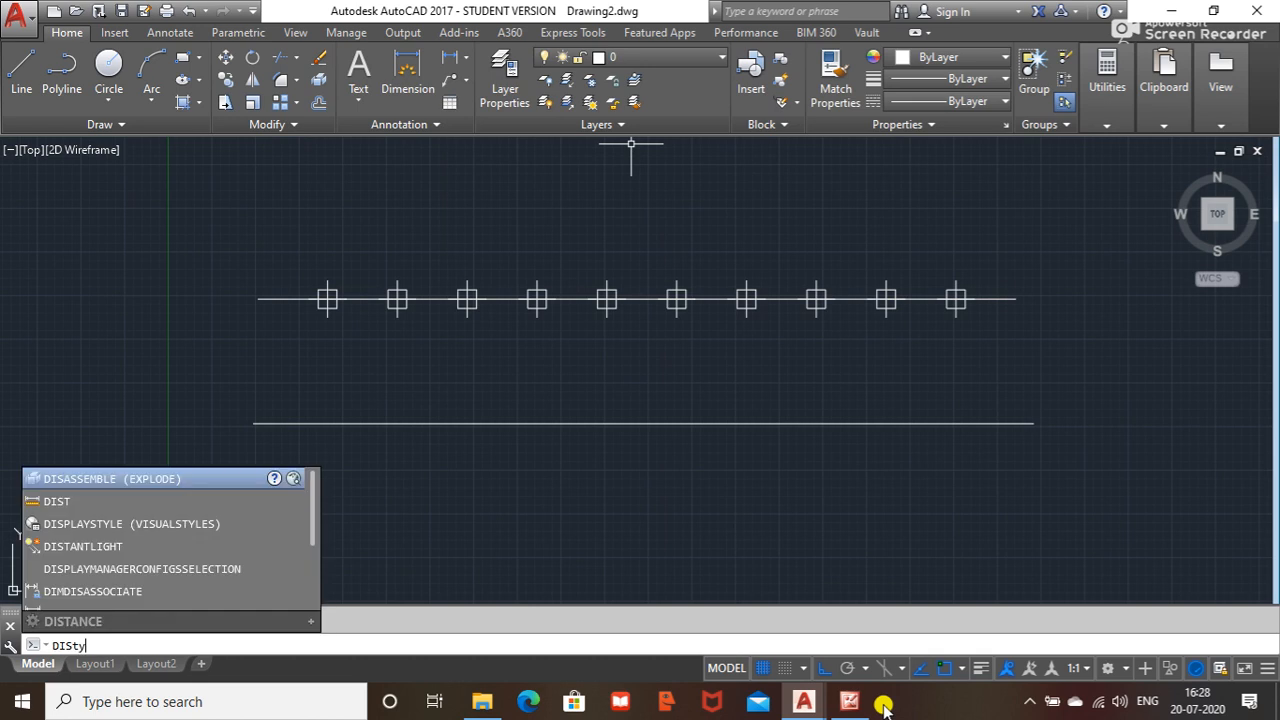
{"action": "key", "text": "Return"}
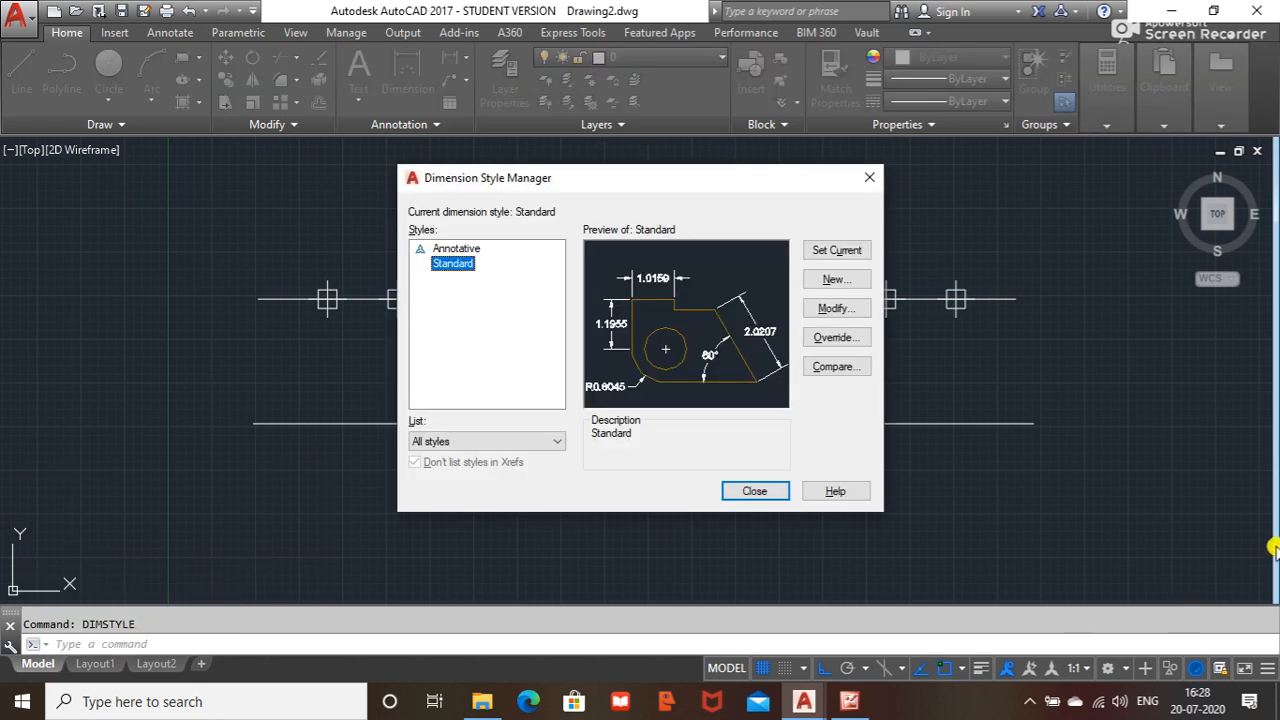
{"action": "left_click", "coordinate": [855, 312]}
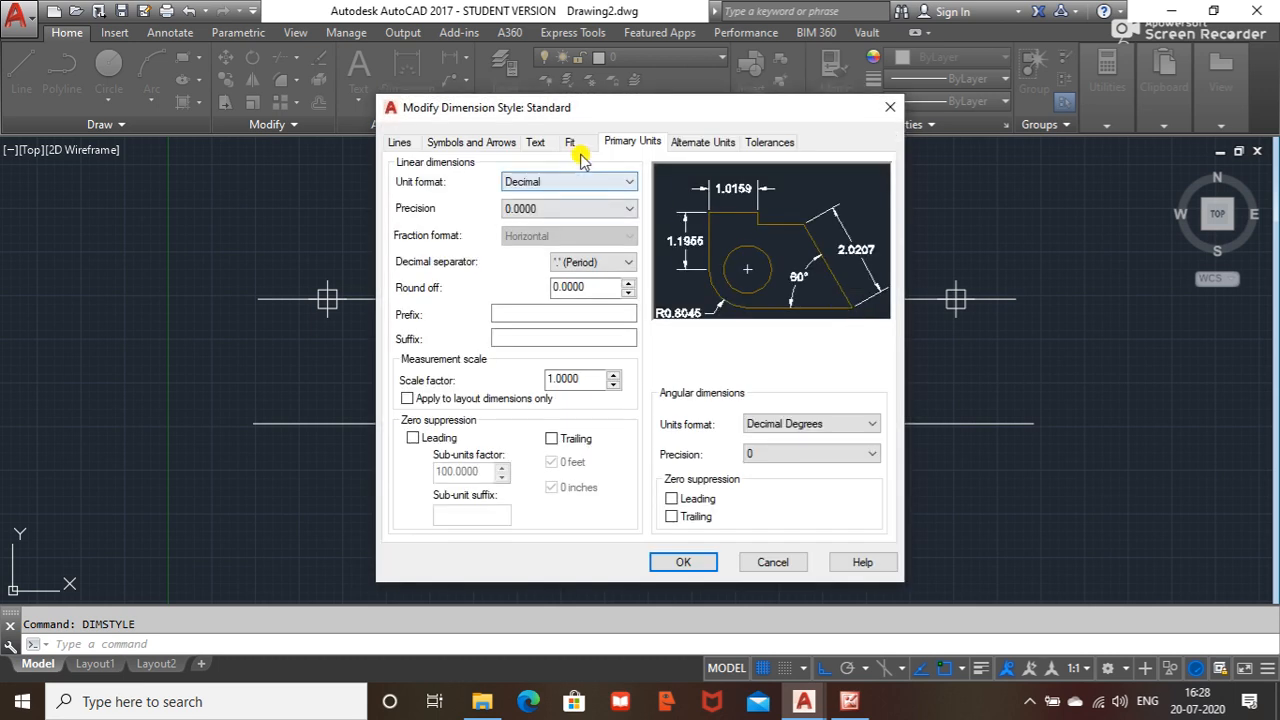
{"action": "left_click", "coordinate": [570, 142]}
{"action": "left_click_drag", "start_coordinate": [855, 395], "coordinate": [797, 393]}
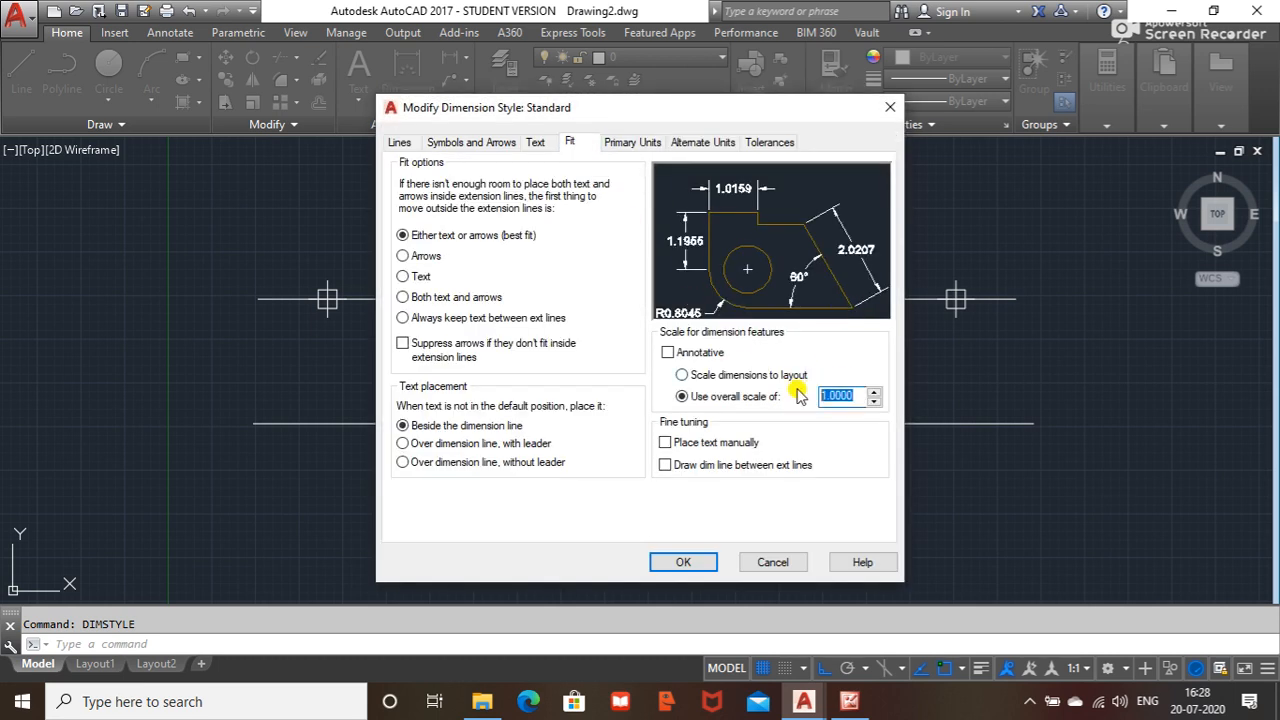
{"action": "type", "text": "10"}
- Set the Standard style's linear dimension precision to 0.0, make the style current and close the Dimension Style Manager
{"action": "left_click", "coordinate": [618, 142]}
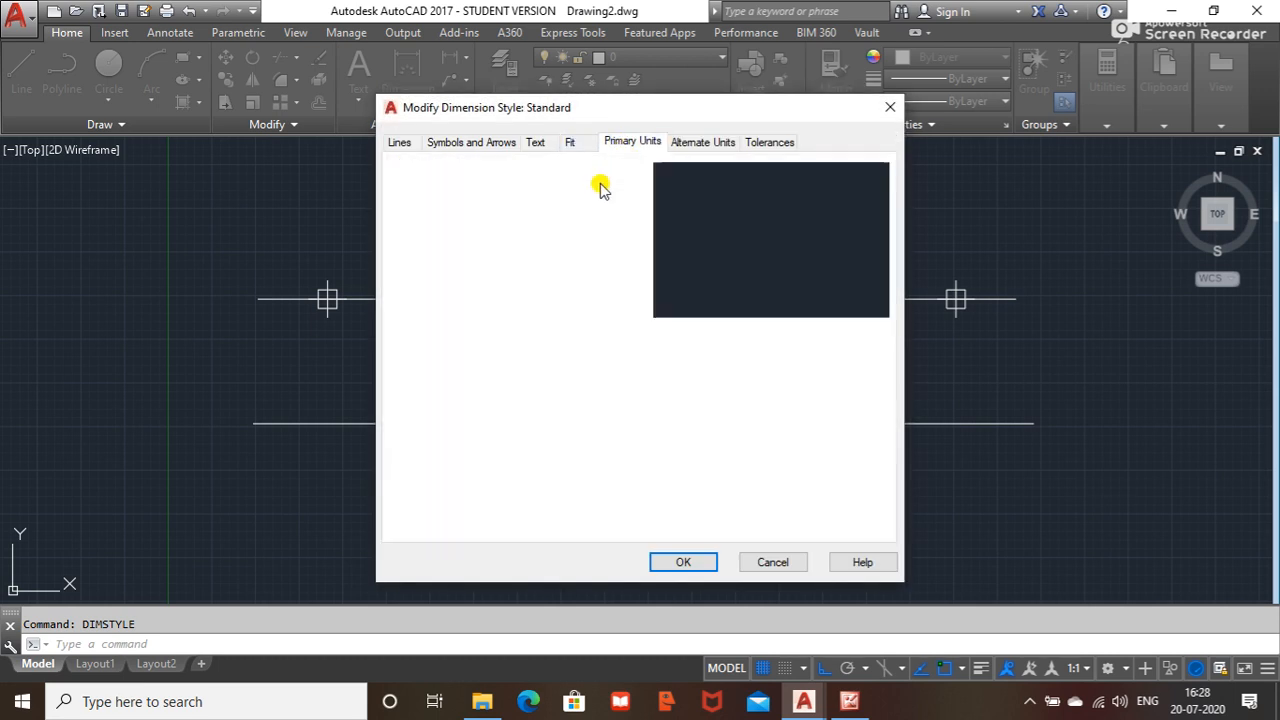
{"action": "left_click", "coordinate": [614, 209]}
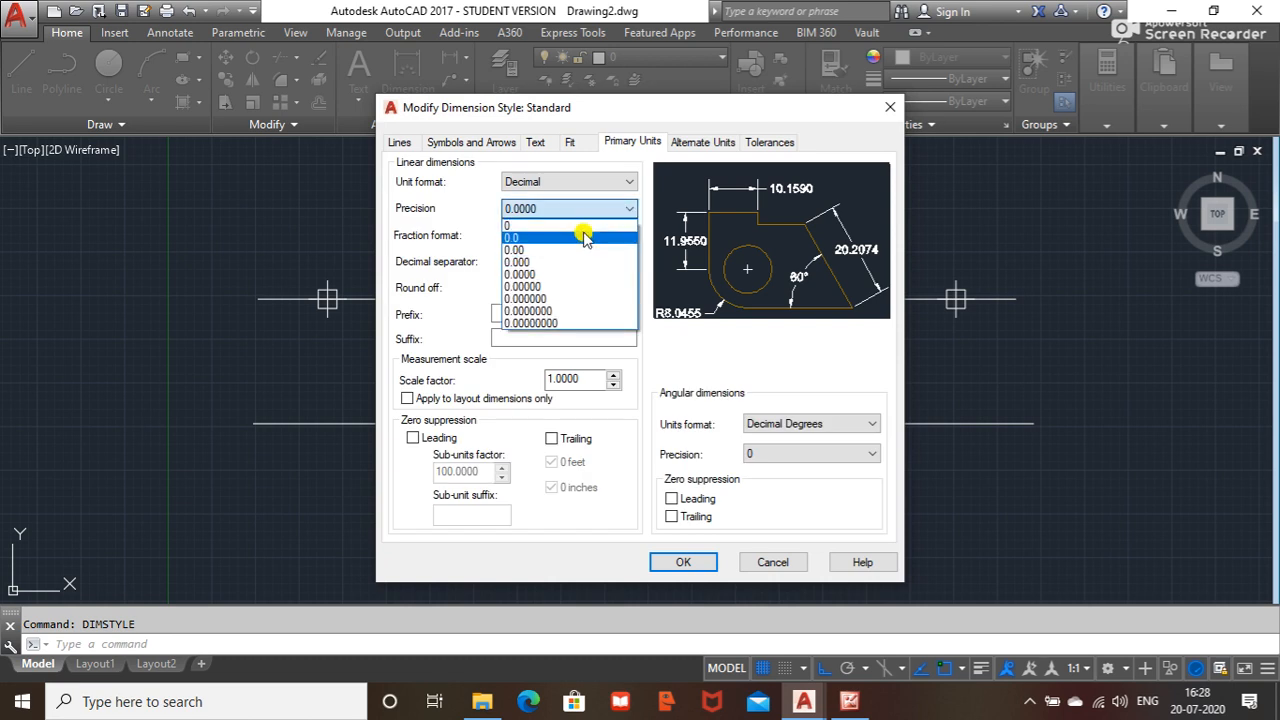
{"action": "left_click", "coordinate": [583, 243]}
{"action": "left_click", "coordinate": [680, 563]}
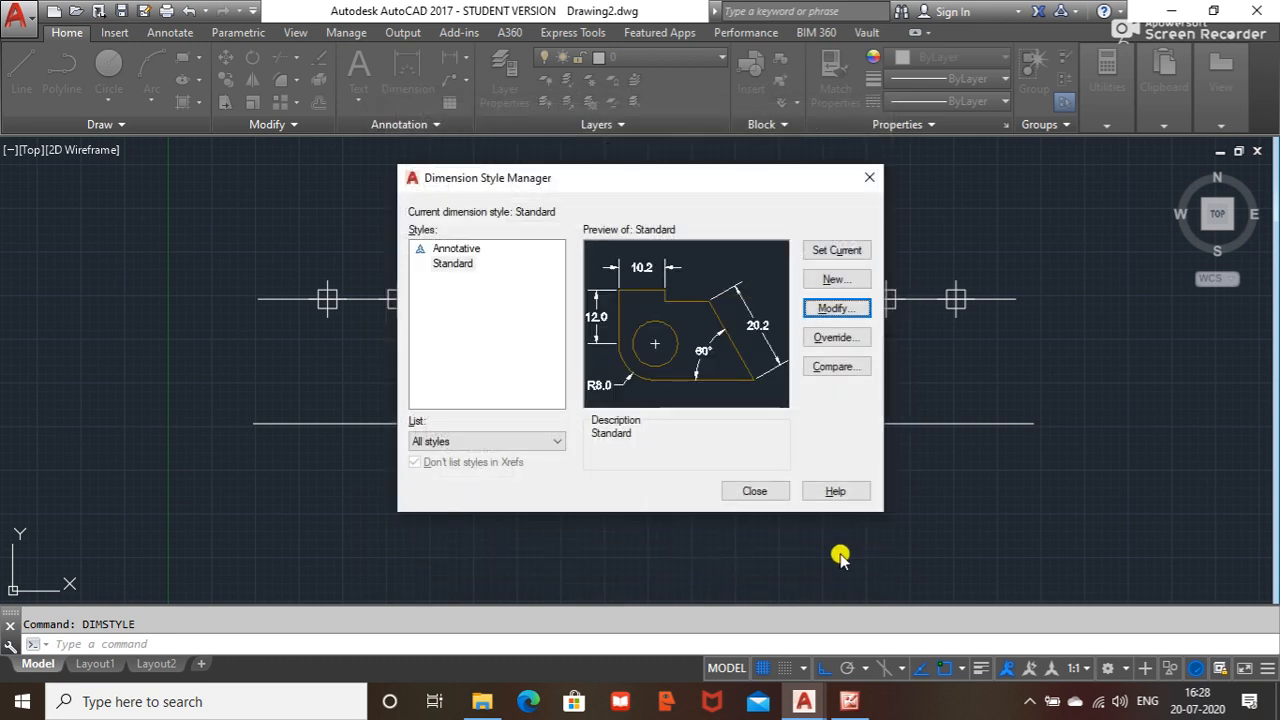
{"action": "left_click", "coordinate": [830, 252]}
{"action": "left_click", "coordinate": [754, 494]}
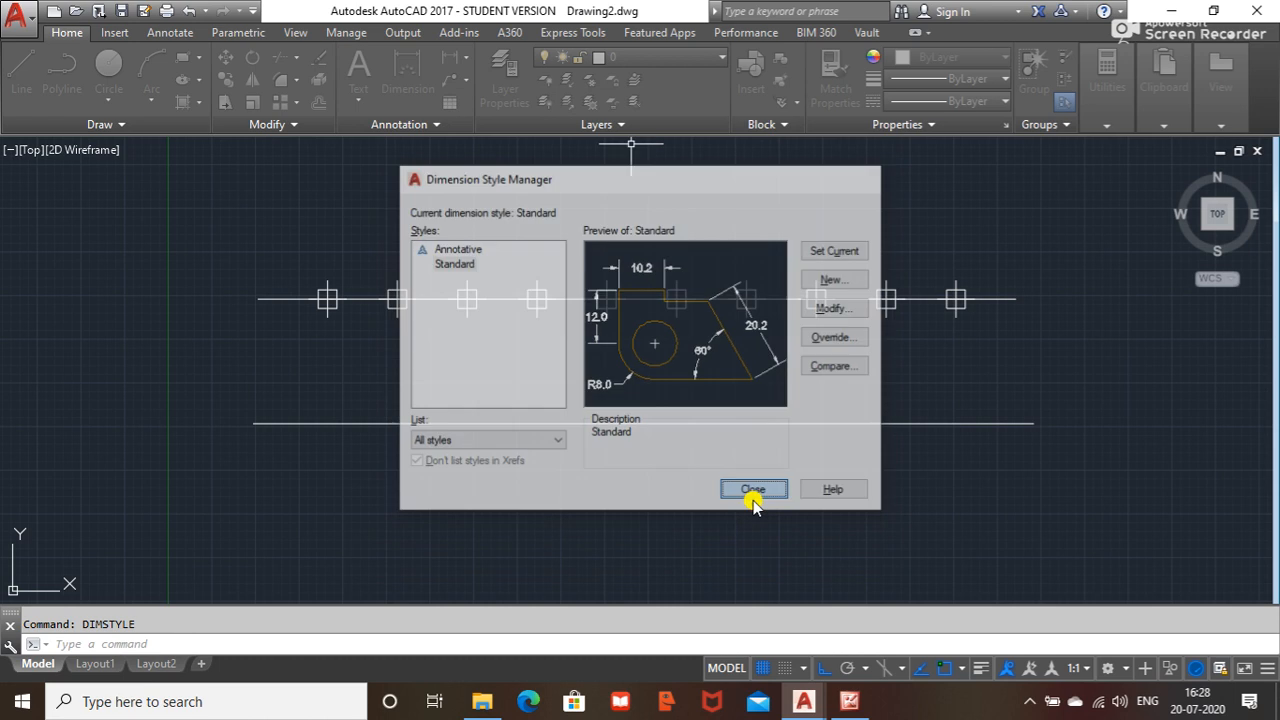
- Add a linear dimension above the upper line between its last point marker and its right end
{"action": "left_click", "coordinate": [471, 62]}
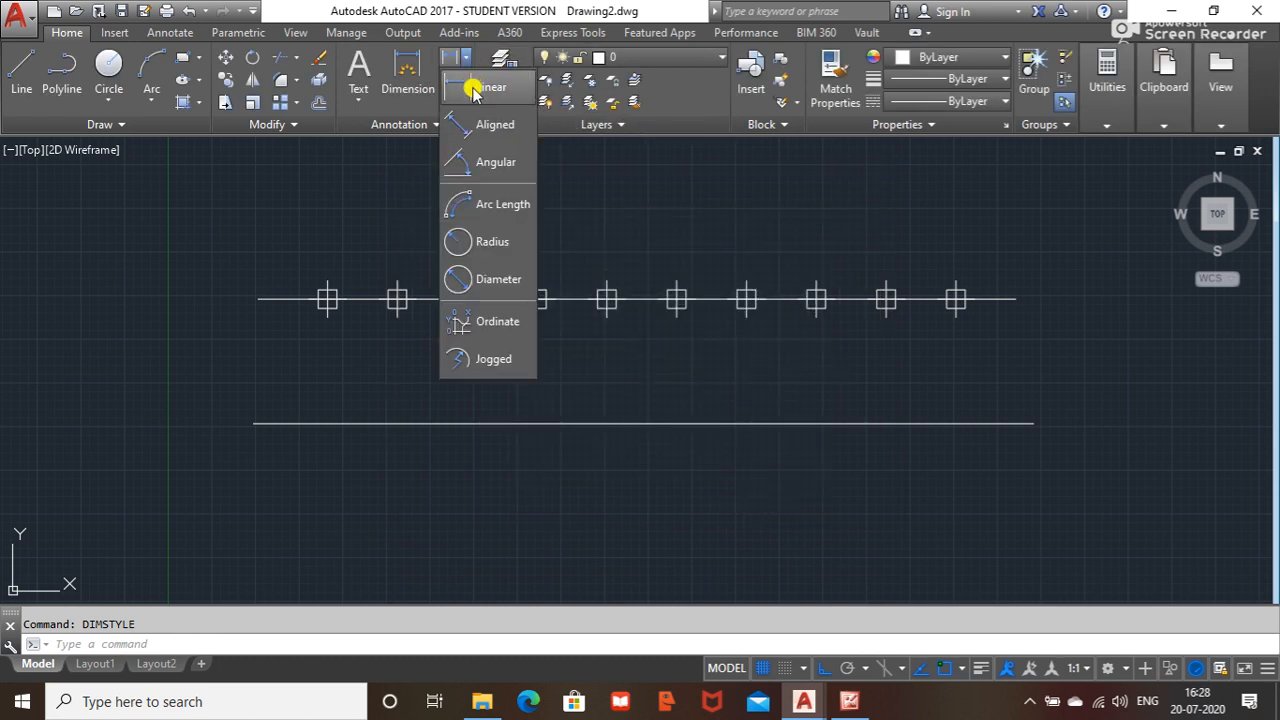
{"action": "left_click", "coordinate": [470, 88]}
{"action": "left_click", "coordinate": [957, 299]}
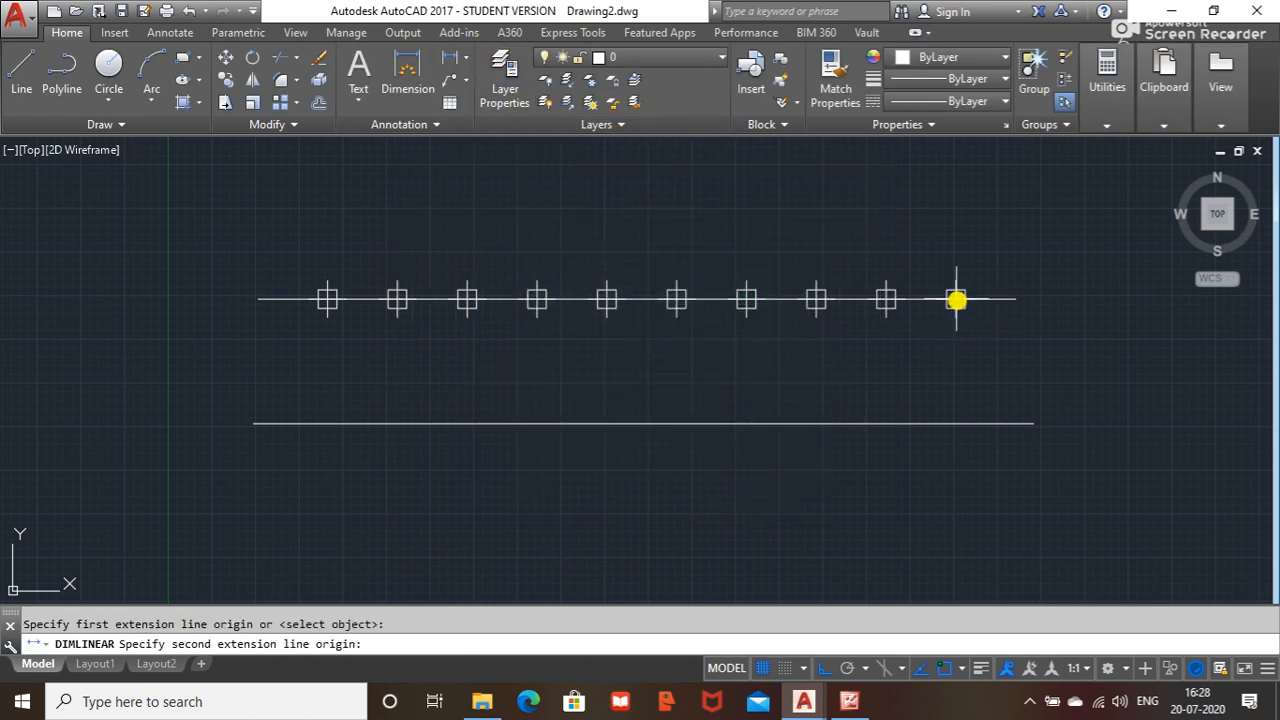
{"action": "left_click", "coordinate": [1016, 298]}
{"action": "left_click", "coordinate": [1008, 235]}
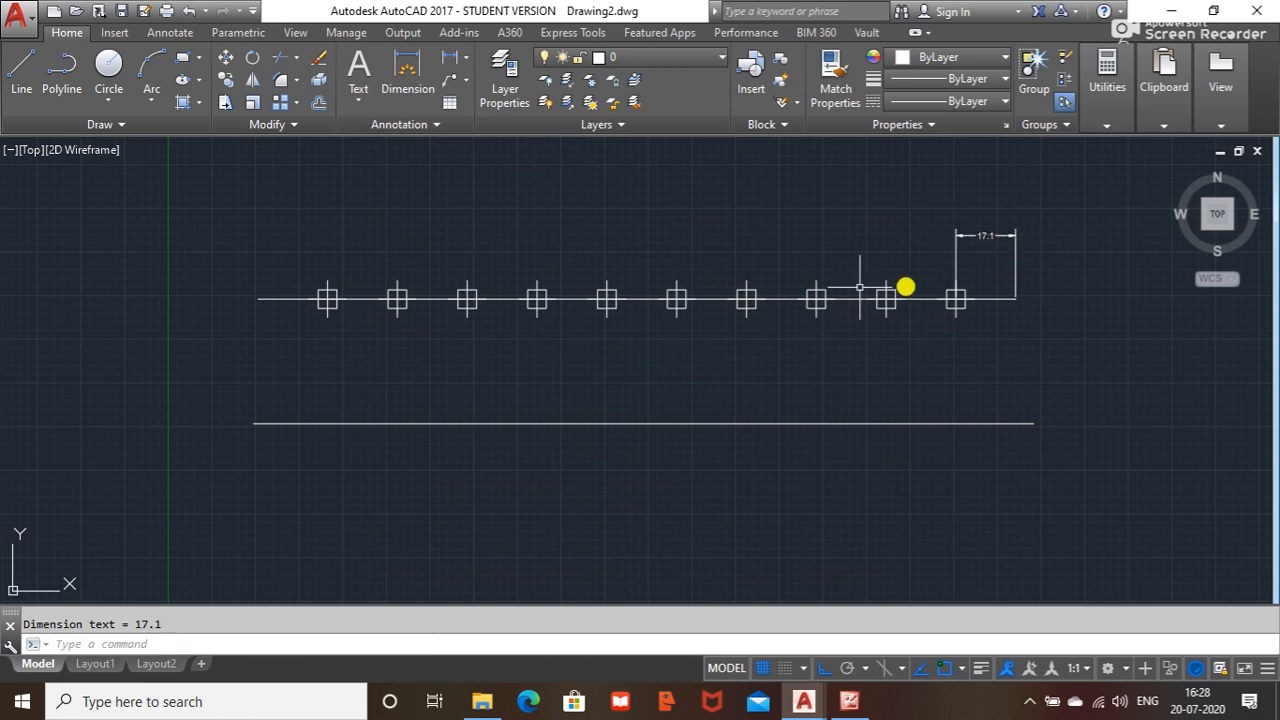
- Add a linear dimension above the upper line from its left end to the first point marker
{"action": "left_click", "coordinate": [469, 62]}
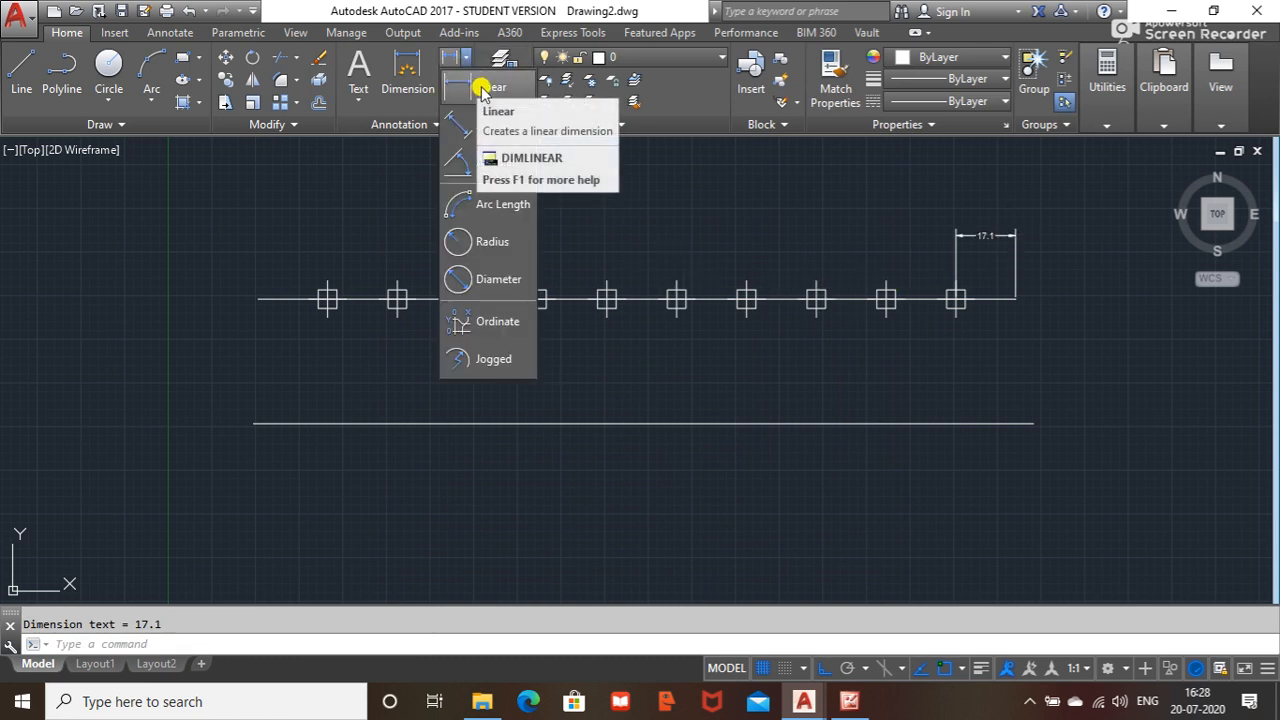
{"action": "left_click", "coordinate": [476, 87]}
{"action": "left_click", "coordinate": [260, 299]}
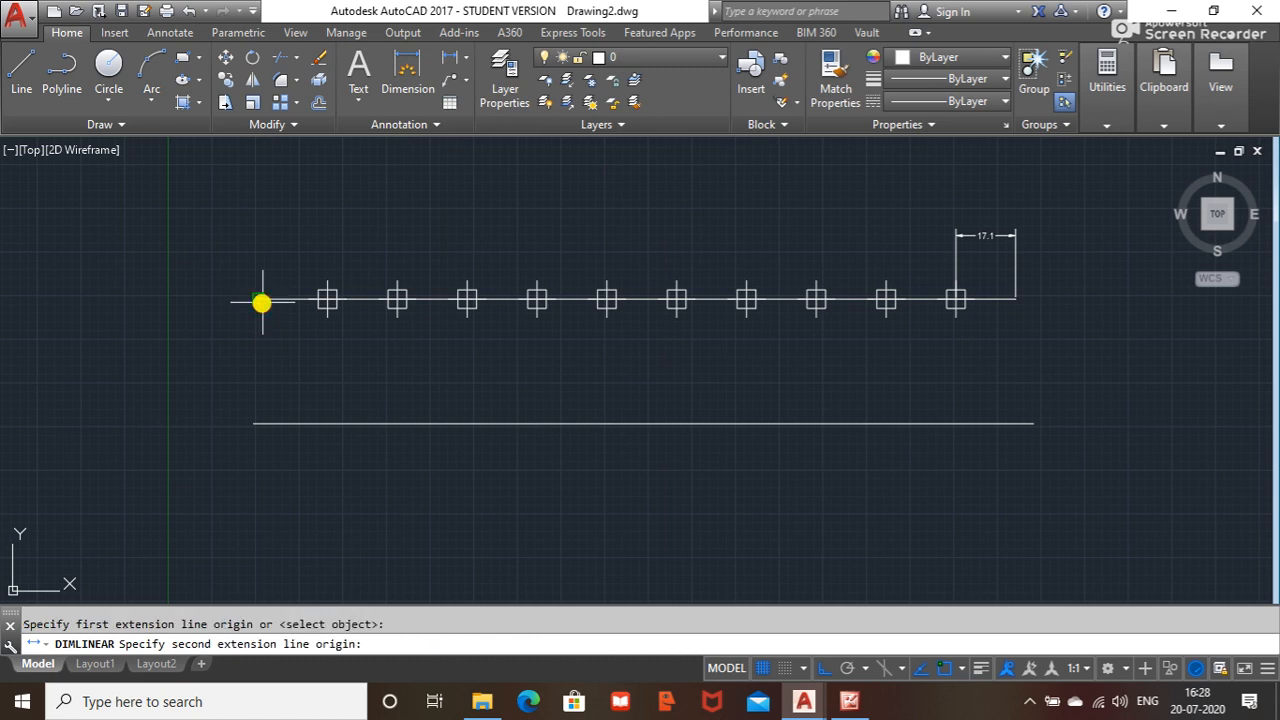
{"action": "left_click", "coordinate": [327, 300]}
{"action": "left_click", "coordinate": [325, 252]}
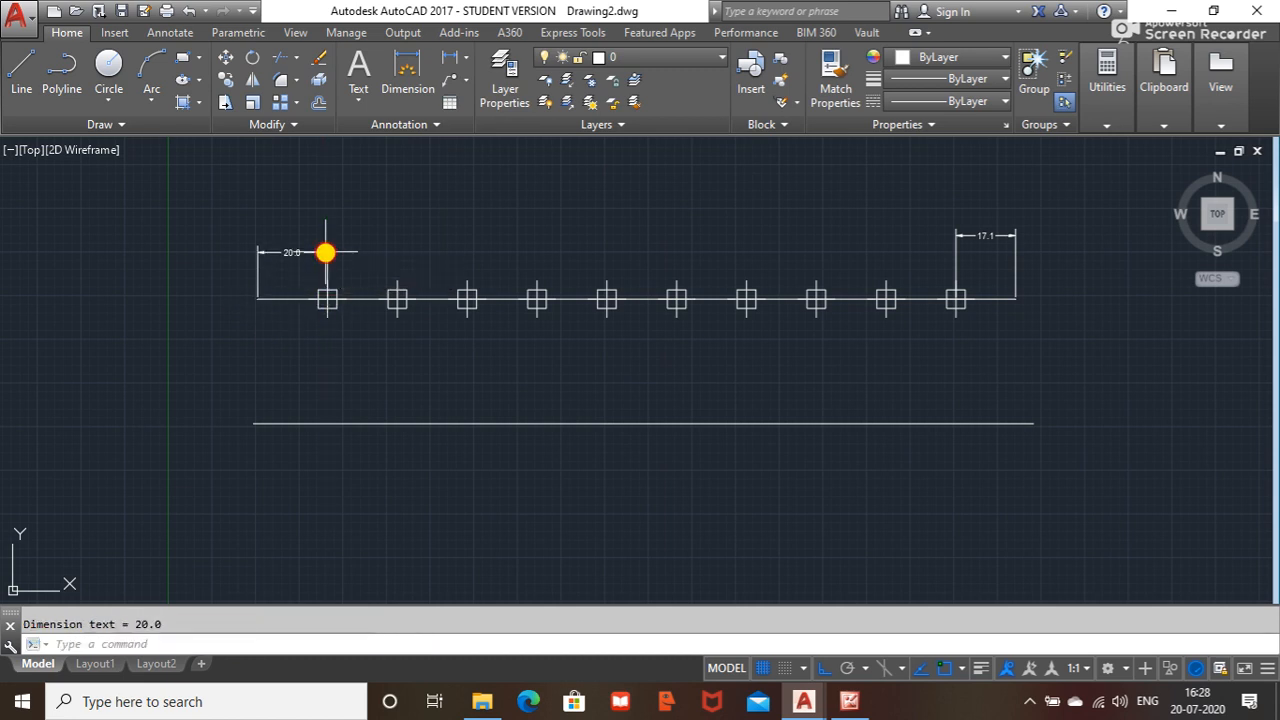
- Add a linear dimension between the third and fourth point markers on the upper line
{"action": "left_click", "coordinate": [450, 57]}
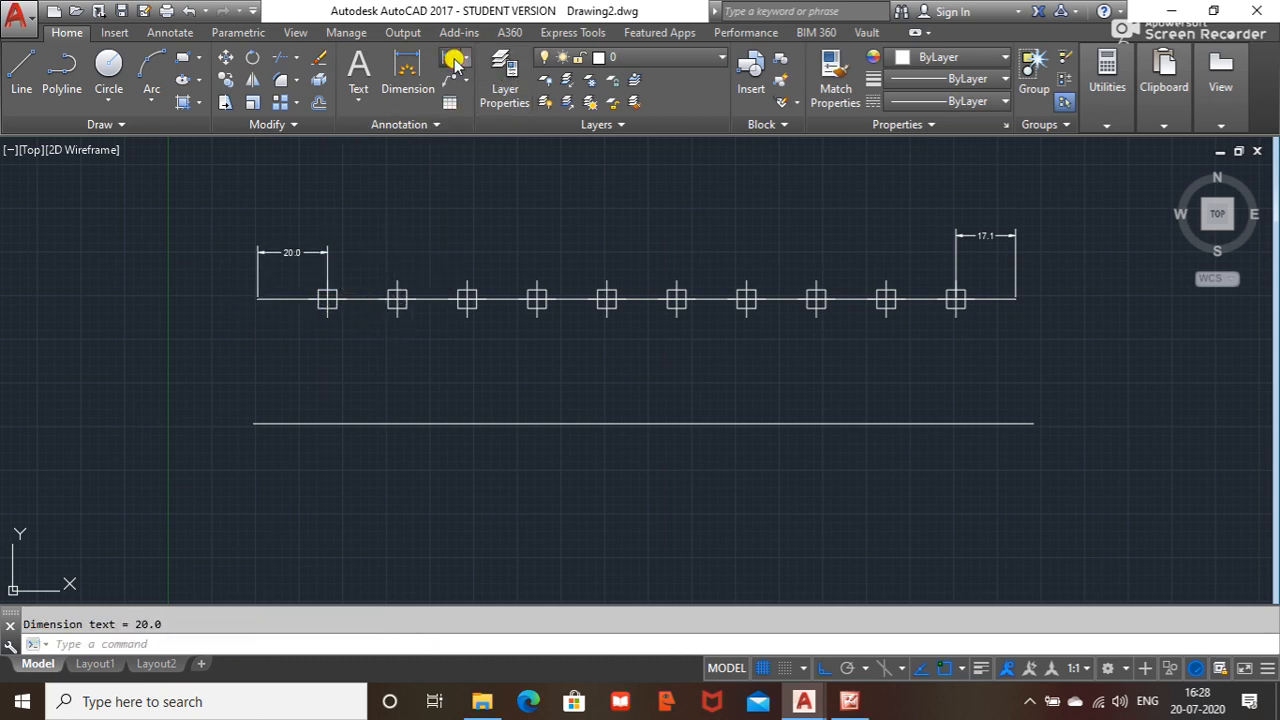
{"action": "left_click", "coordinate": [467, 299]}
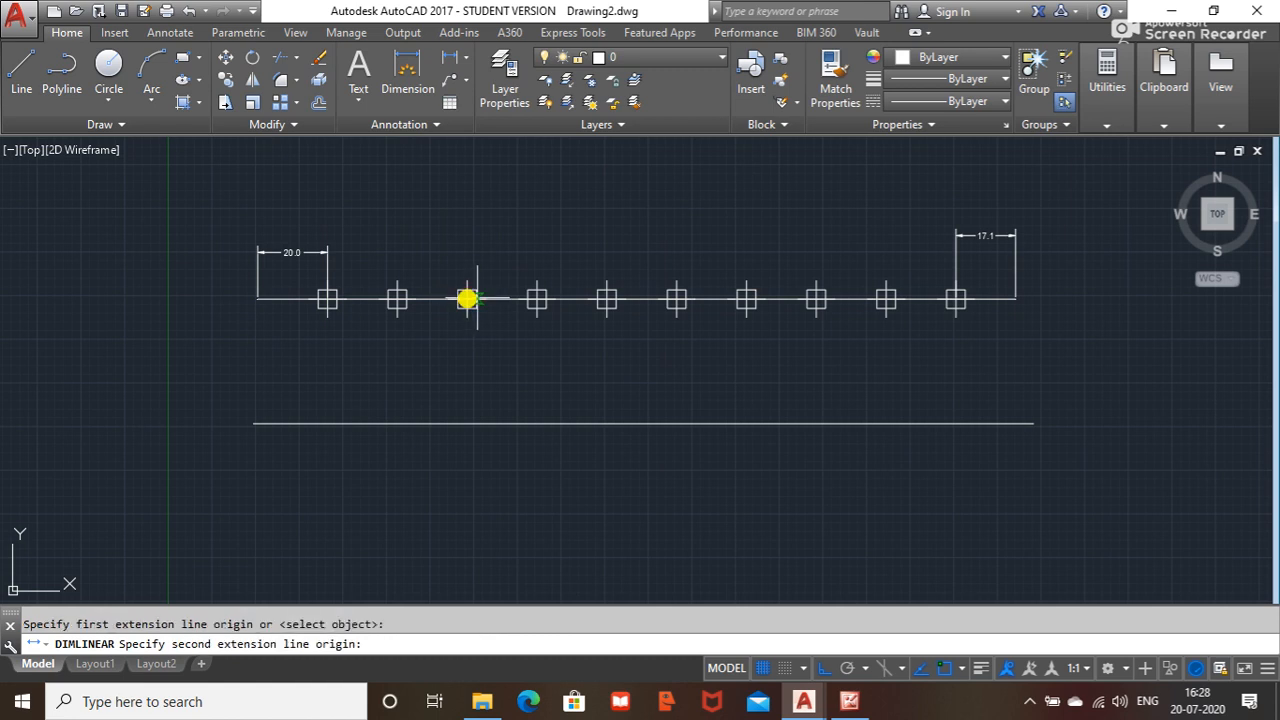
{"action": "left_click", "coordinate": [537, 299]}
{"action": "left_click", "coordinate": [515, 253]}
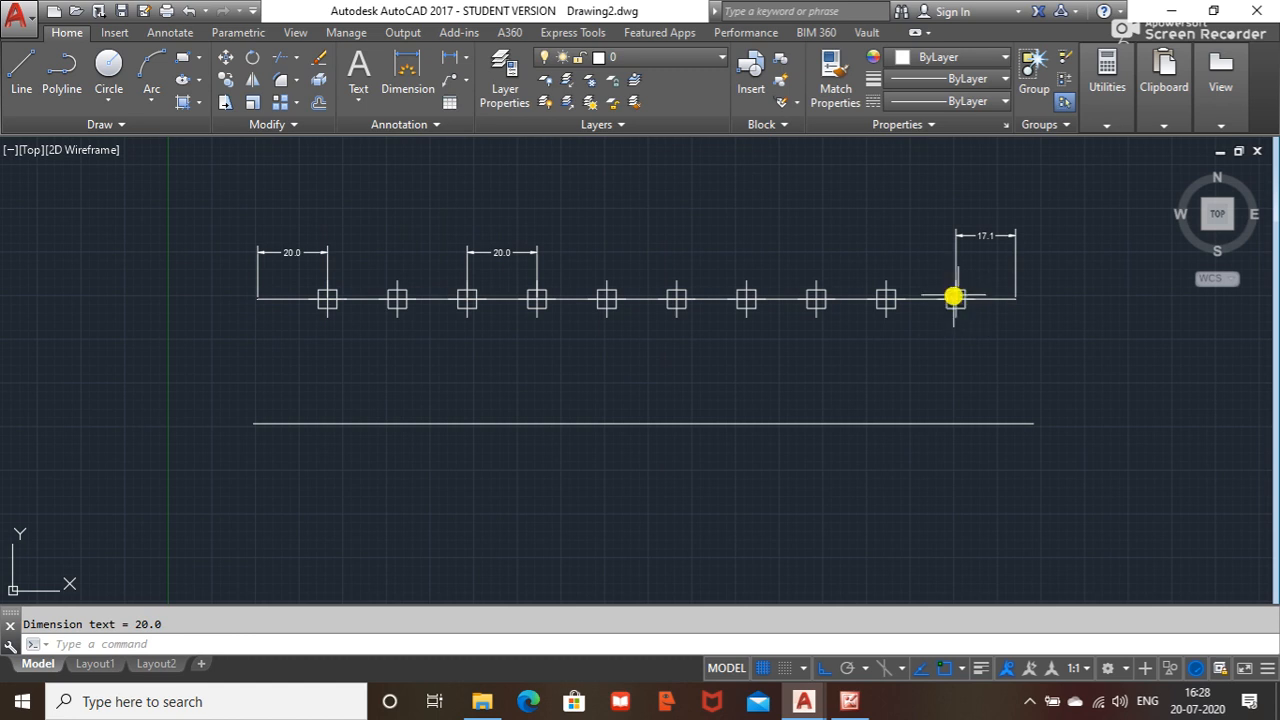
- Delete all dimensions and point markers on the upper line, and erase the lower line
{"action": "left_click", "coordinate": [1052, 220]}
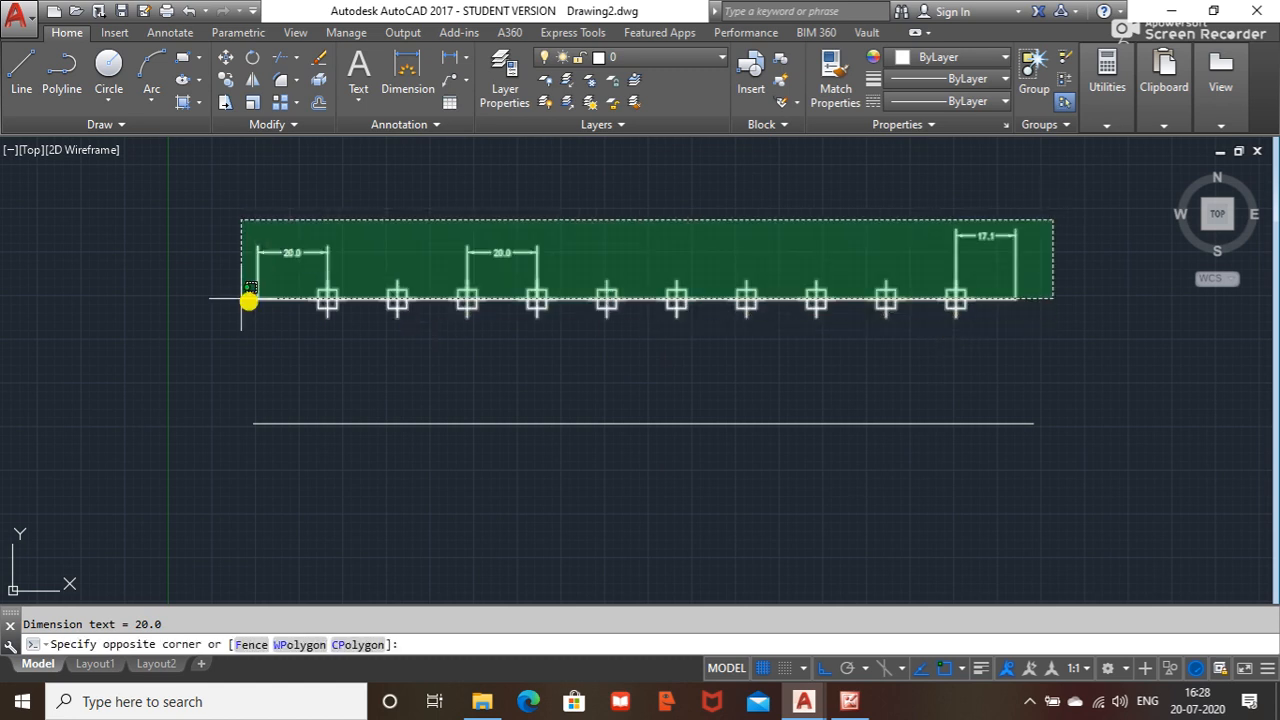
{"action": "left_click", "coordinate": [235, 295]}
{"action": "key", "text": "Delete"}
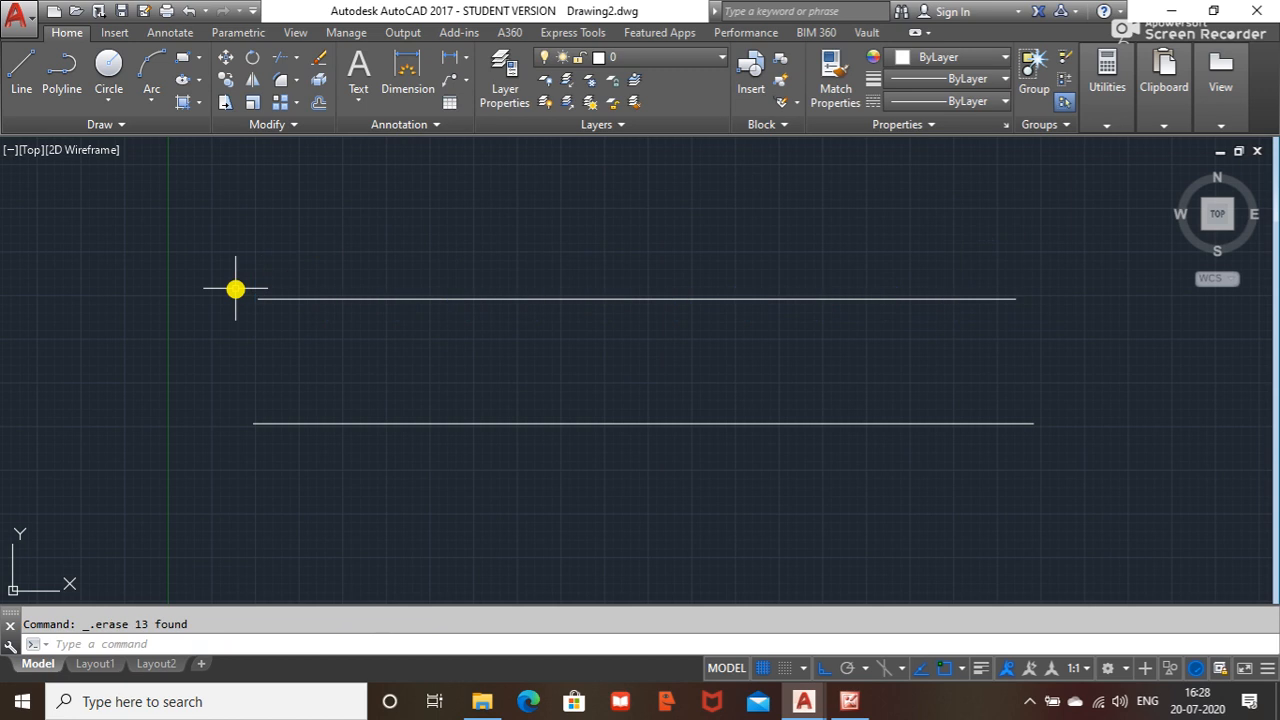
{"action": "left_click", "coordinate": [397, 419]}
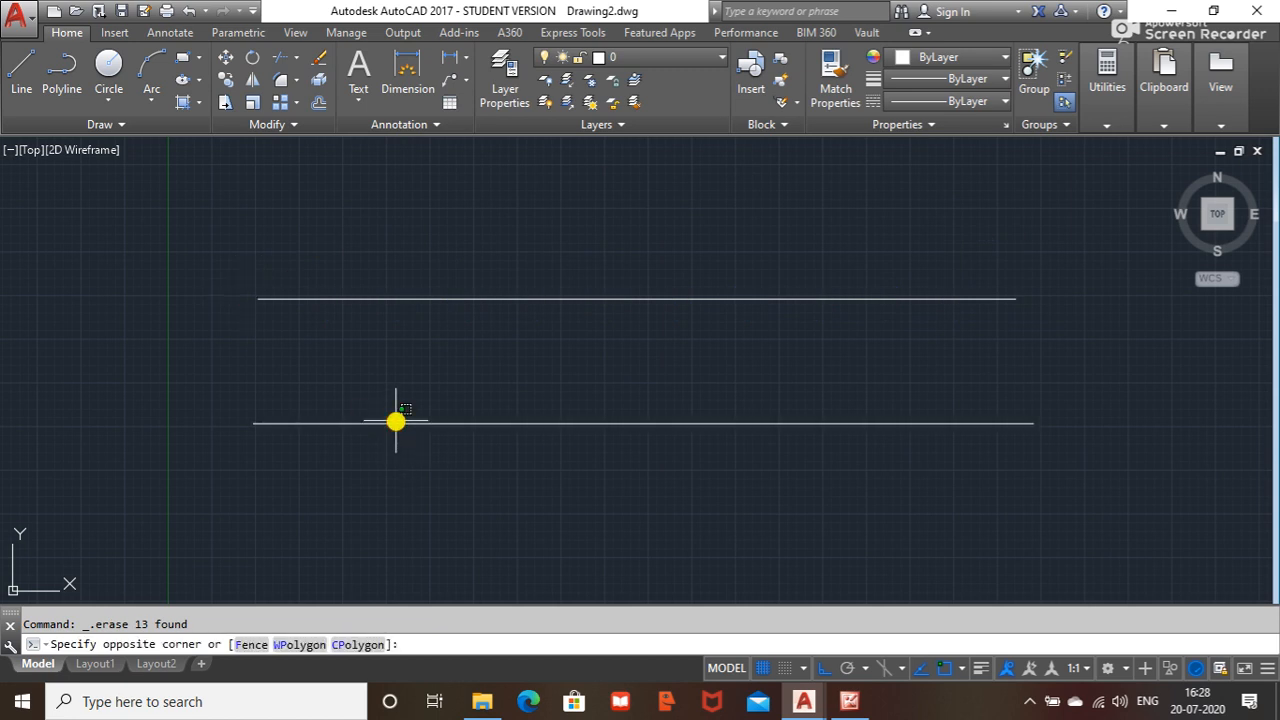
{"action": "left_click", "coordinate": [310, 425]}
{"action": "key", "text": "Delete"}
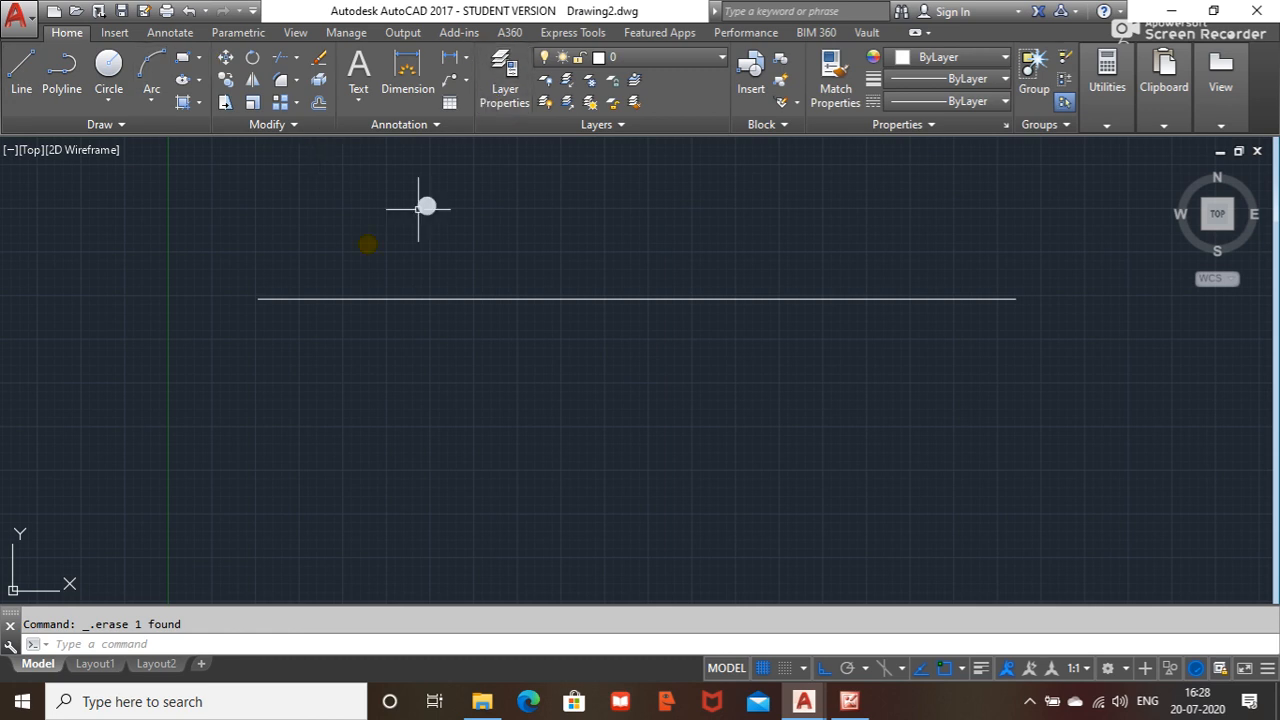
- Copy the remaining line straight down from its left endpoint to make a second, equally long parallel line
{"action": "left_click", "coordinate": [312, 297]}
{"action": "right_click", "coordinate": [344, 212]}
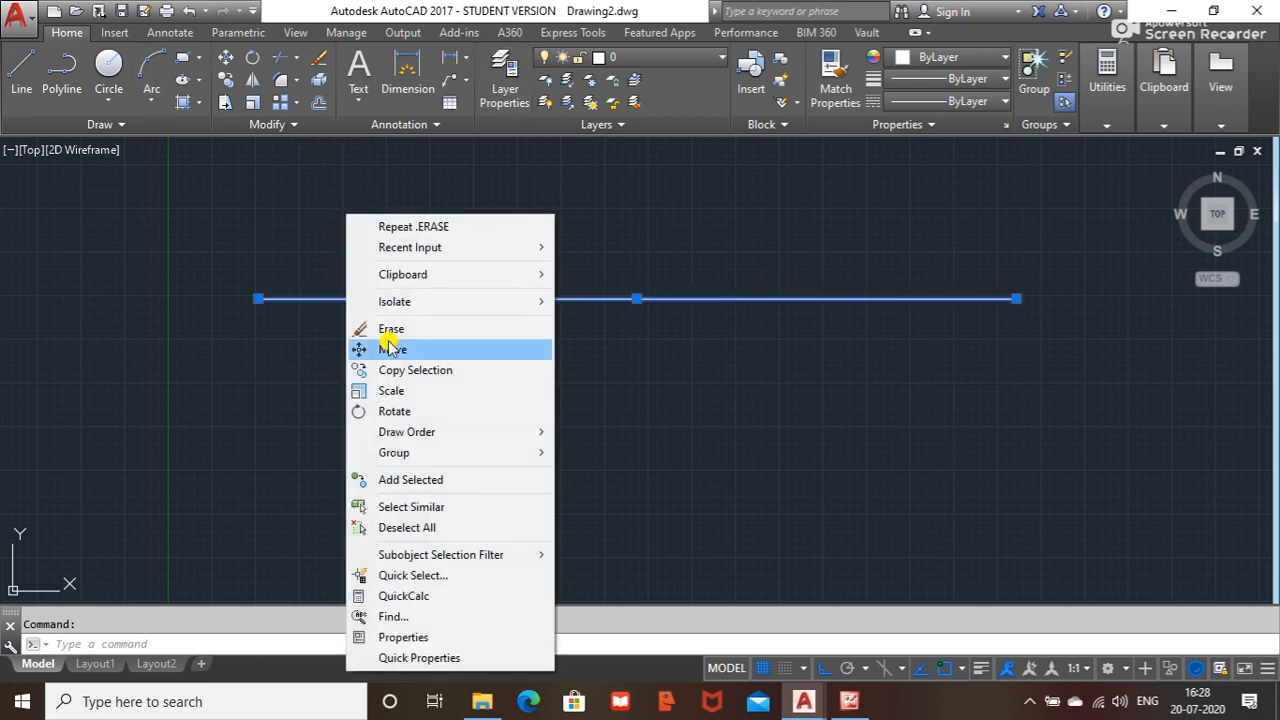
{"action": "left_click", "coordinate": [386, 372]}
{"action": "left_click", "coordinate": [259, 297]}
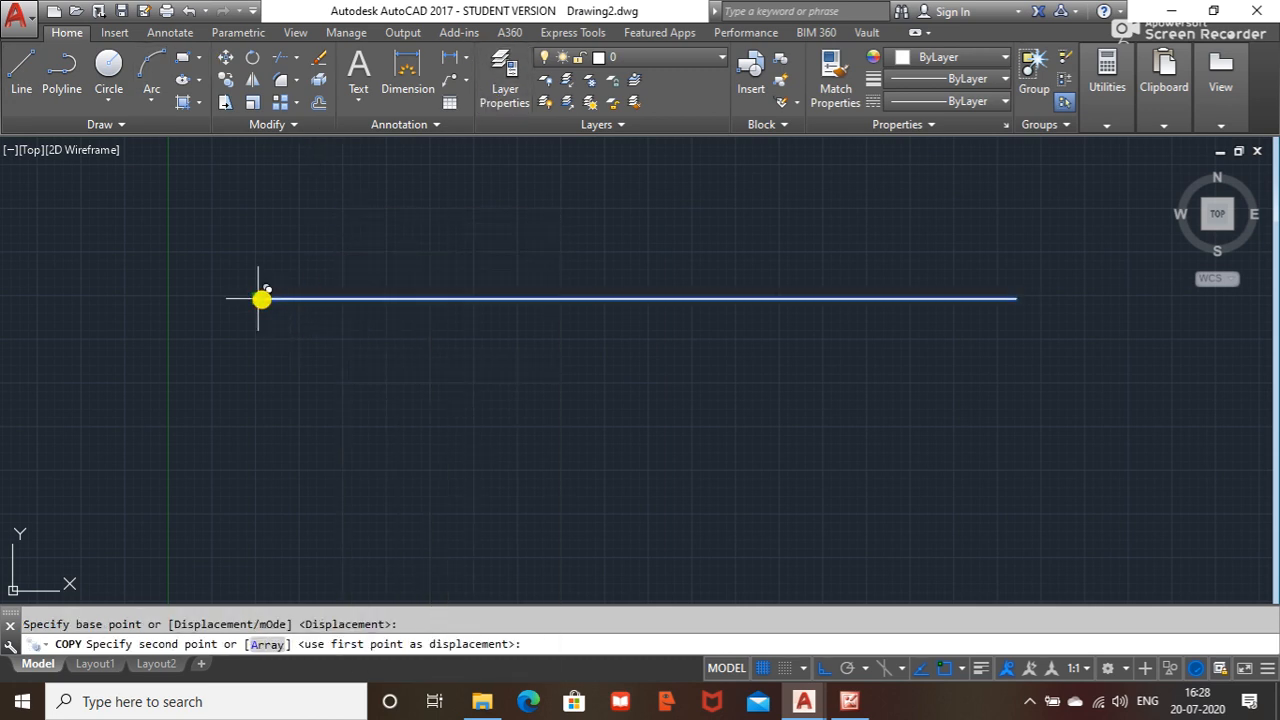
{"action": "left_click", "coordinate": [263, 419]}
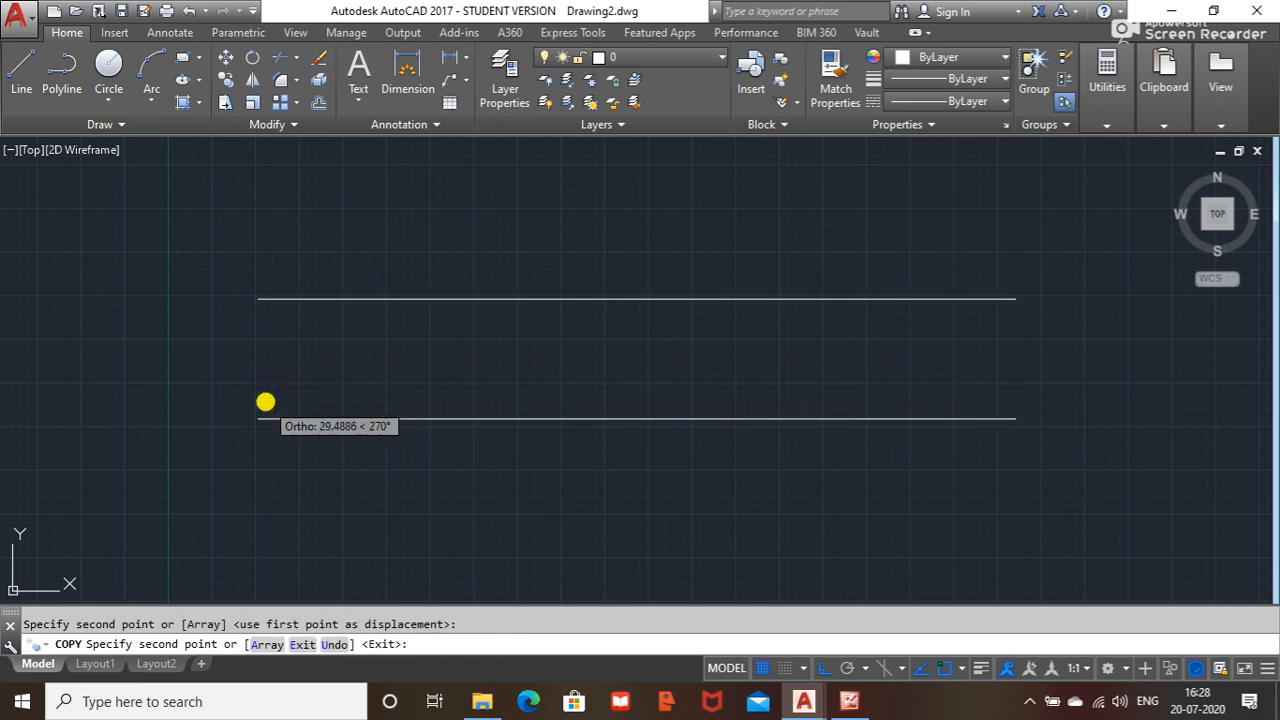
{"action": "key", "text": "Escape"}
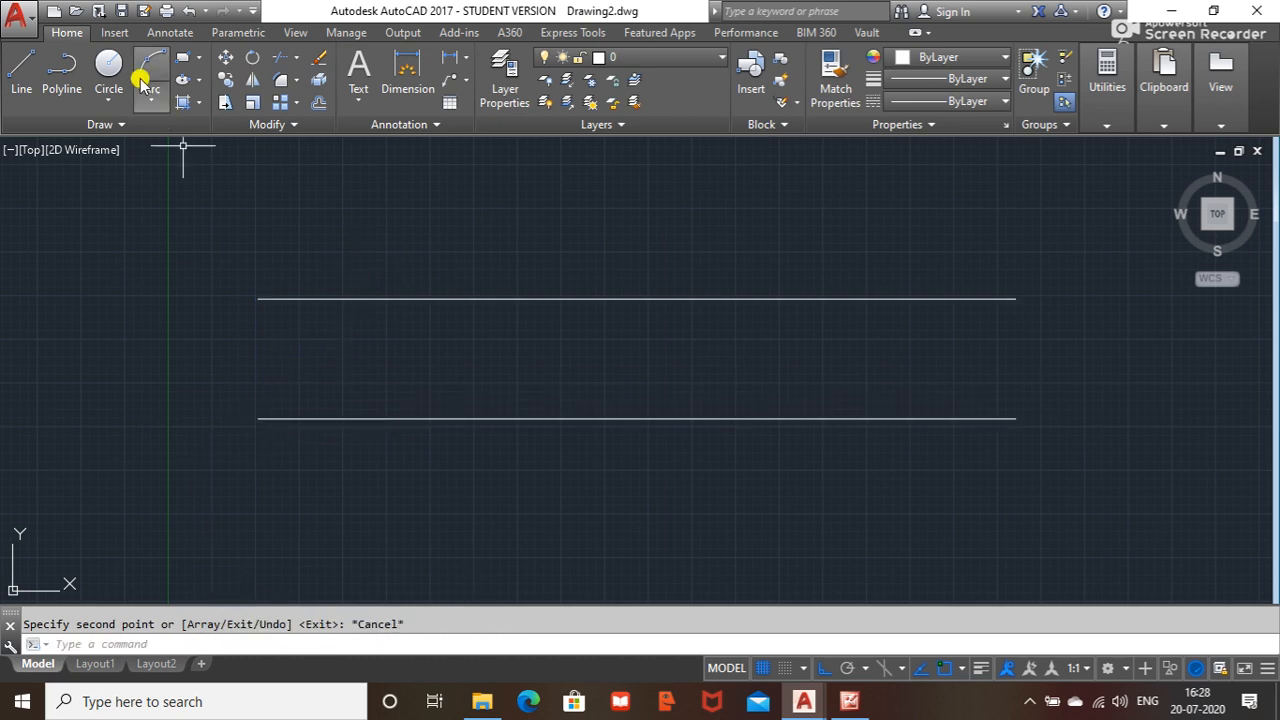
- Use Divide to split the upper line into 20 equal segments
{"action": "left_click", "coordinate": [134, 121]}
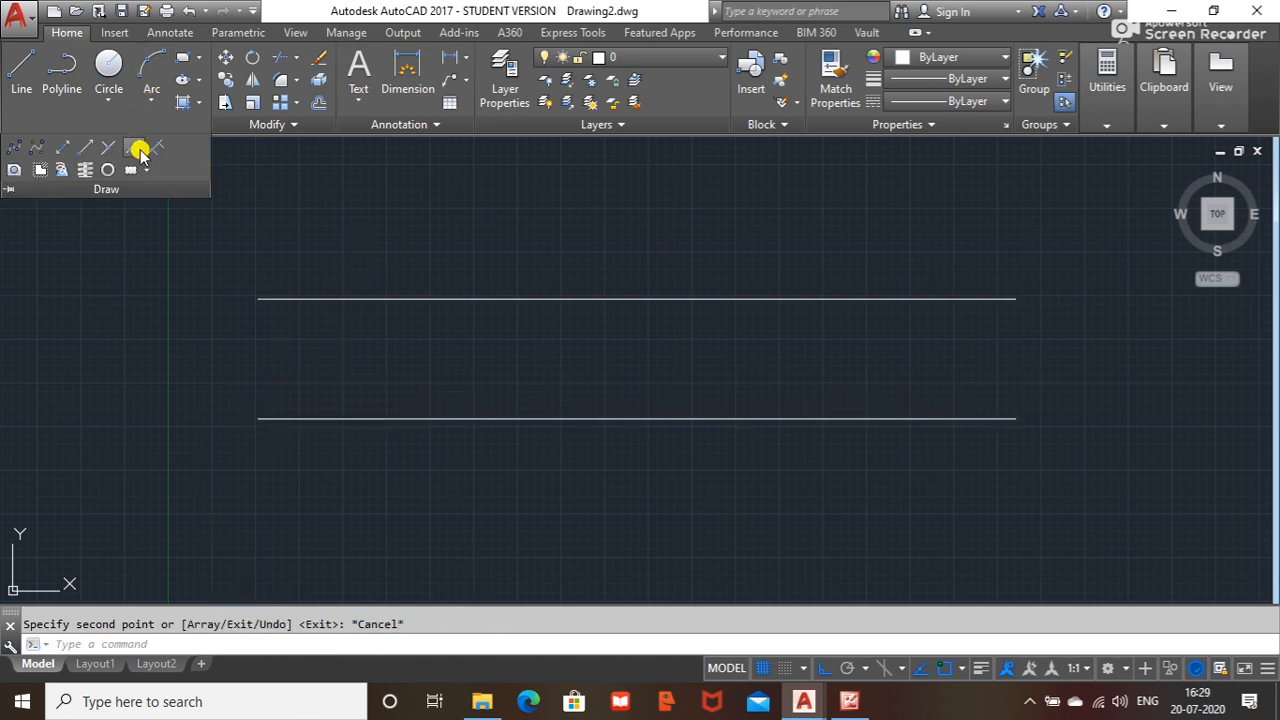
{"action": "left_click", "coordinate": [139, 150]}
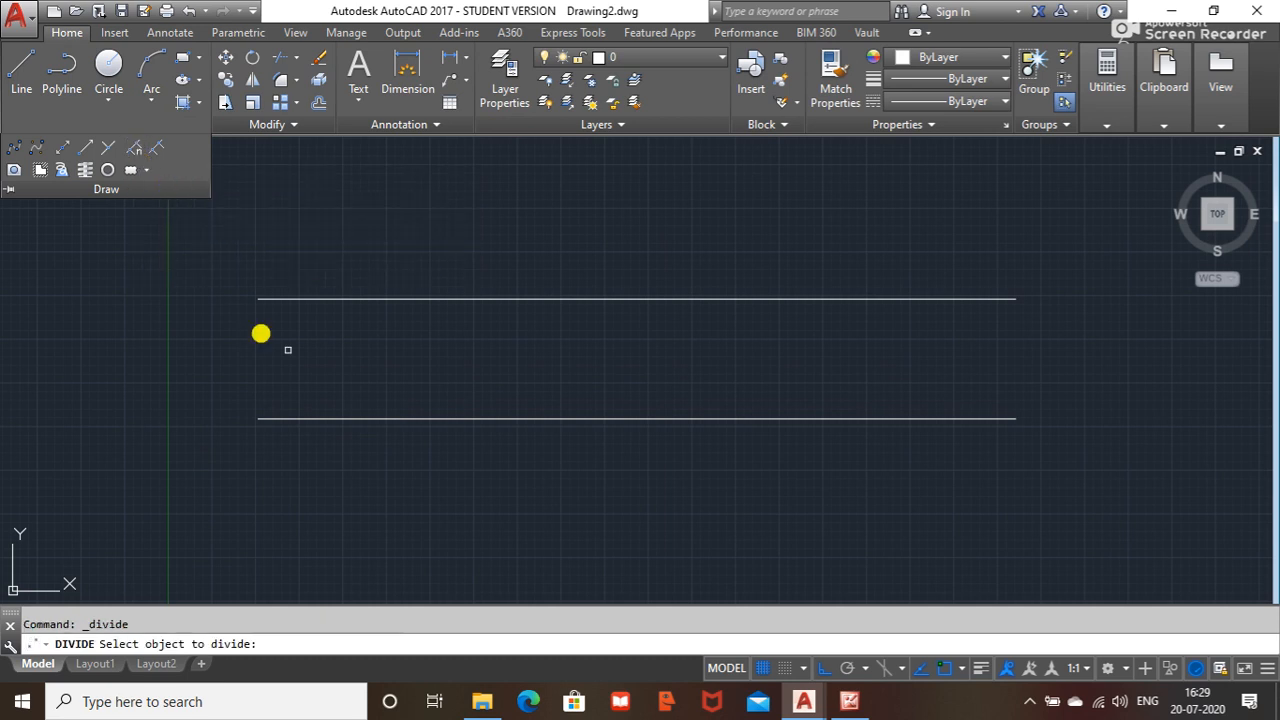
{"action": "left_click", "coordinate": [349, 299]}
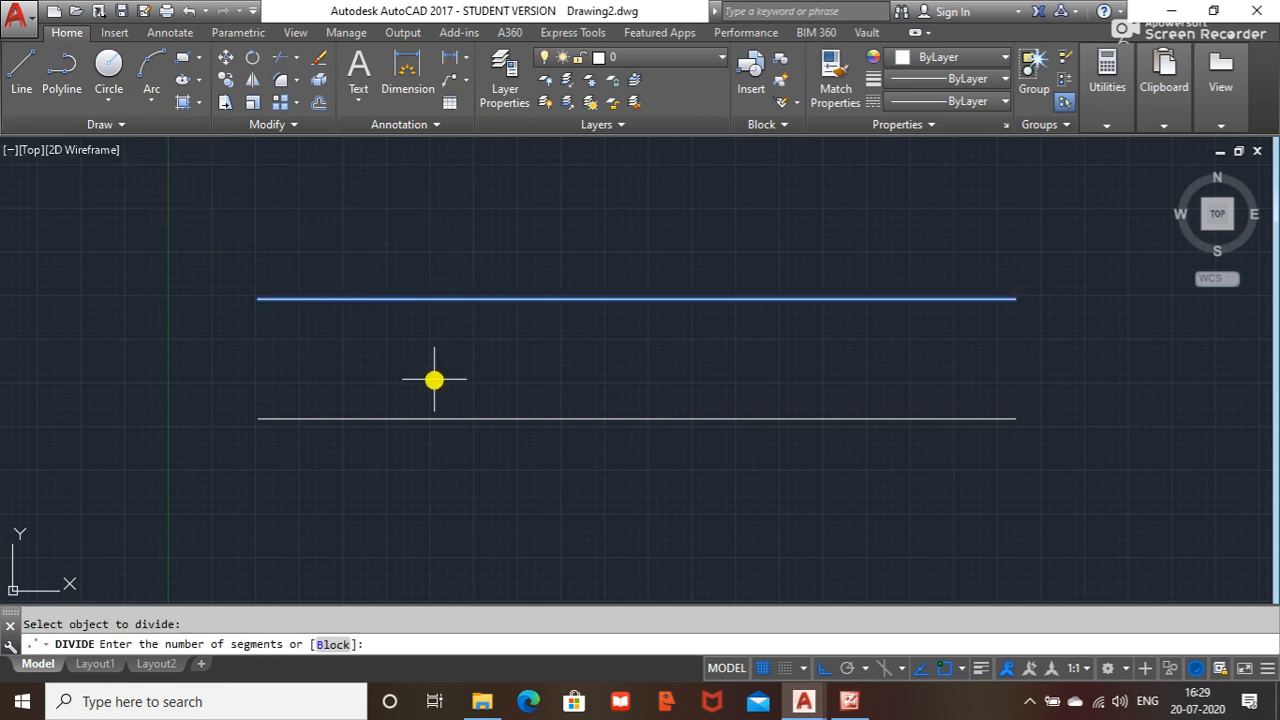
{"action": "type", "text": "20"}
{"action": "key", "text": "Return"}
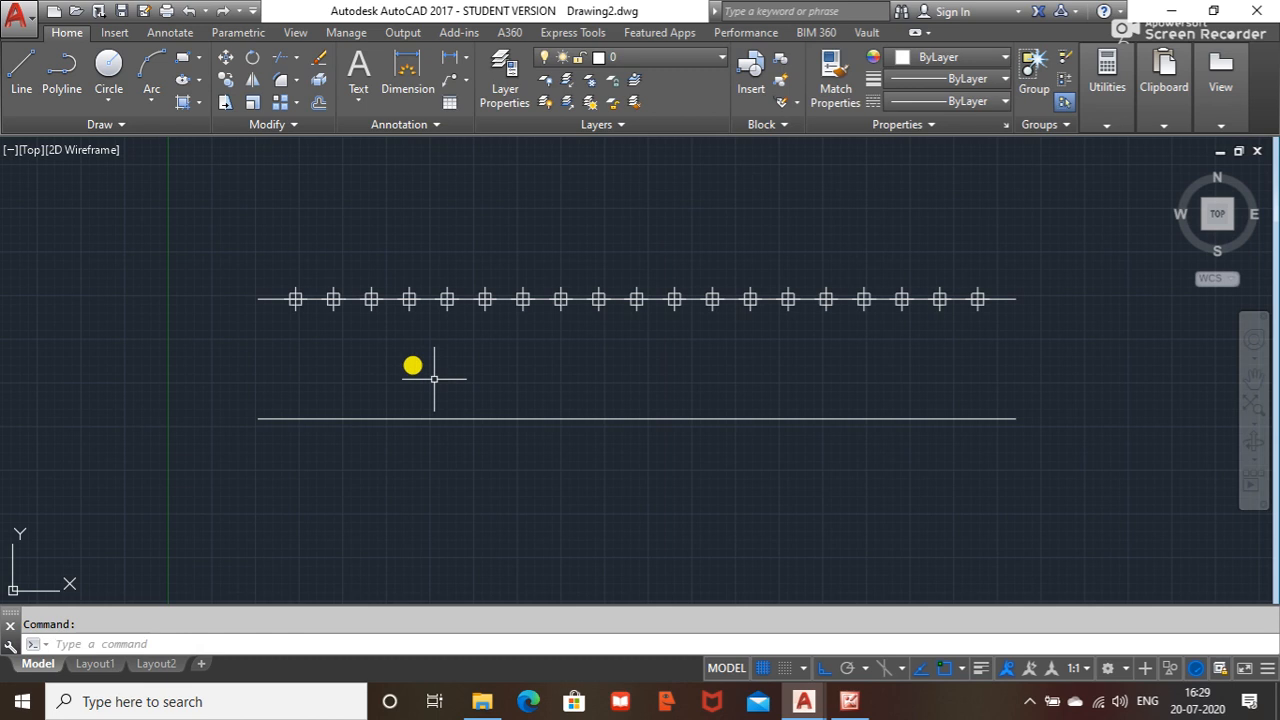
{"action": "key", "text": "Escape"}
- Use Measure on the lower line to place point markers at a segment length of 20
{"action": "left_click", "coordinate": [111, 124]}
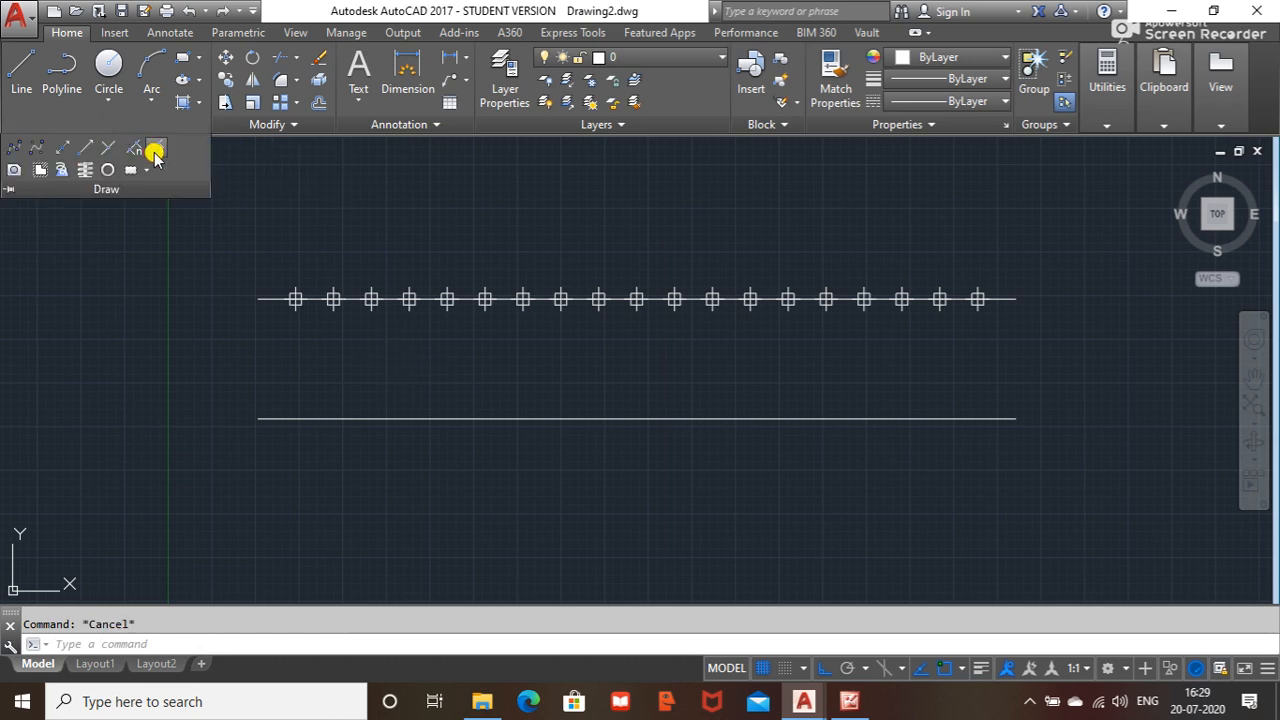
{"action": "left_click", "coordinate": [155, 152]}
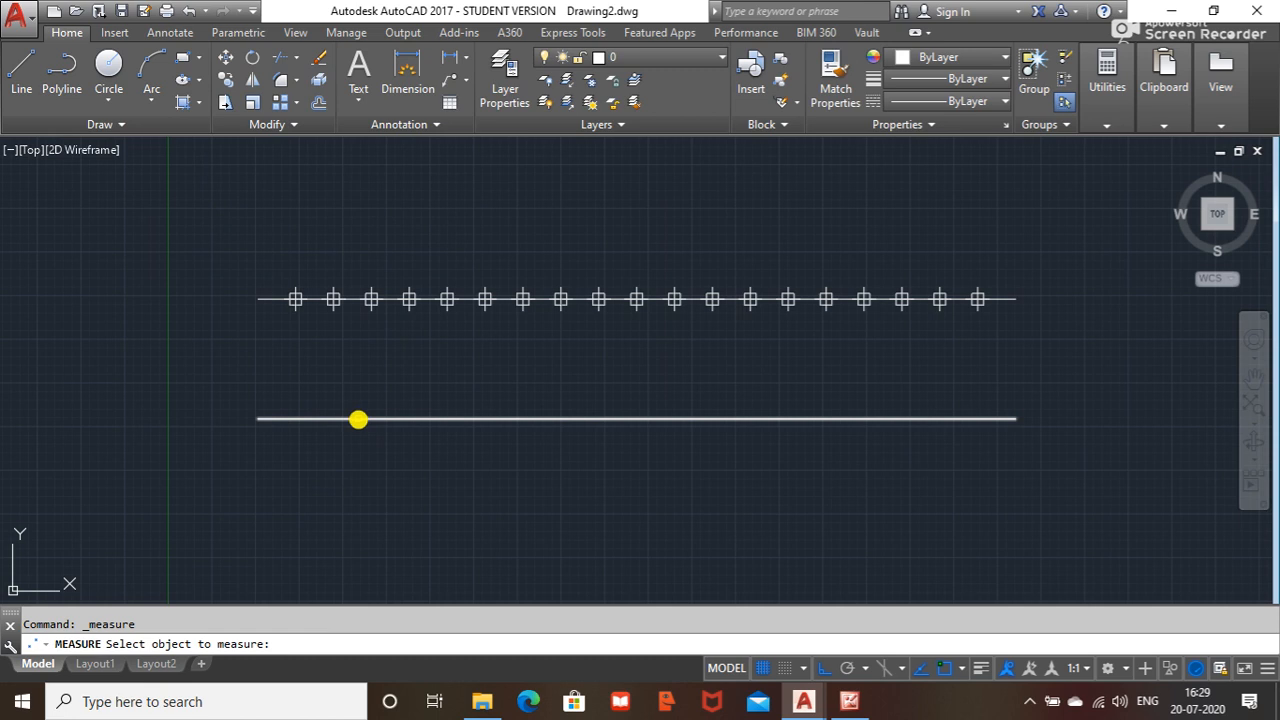
{"action": "left_click", "coordinate": [358, 419]}
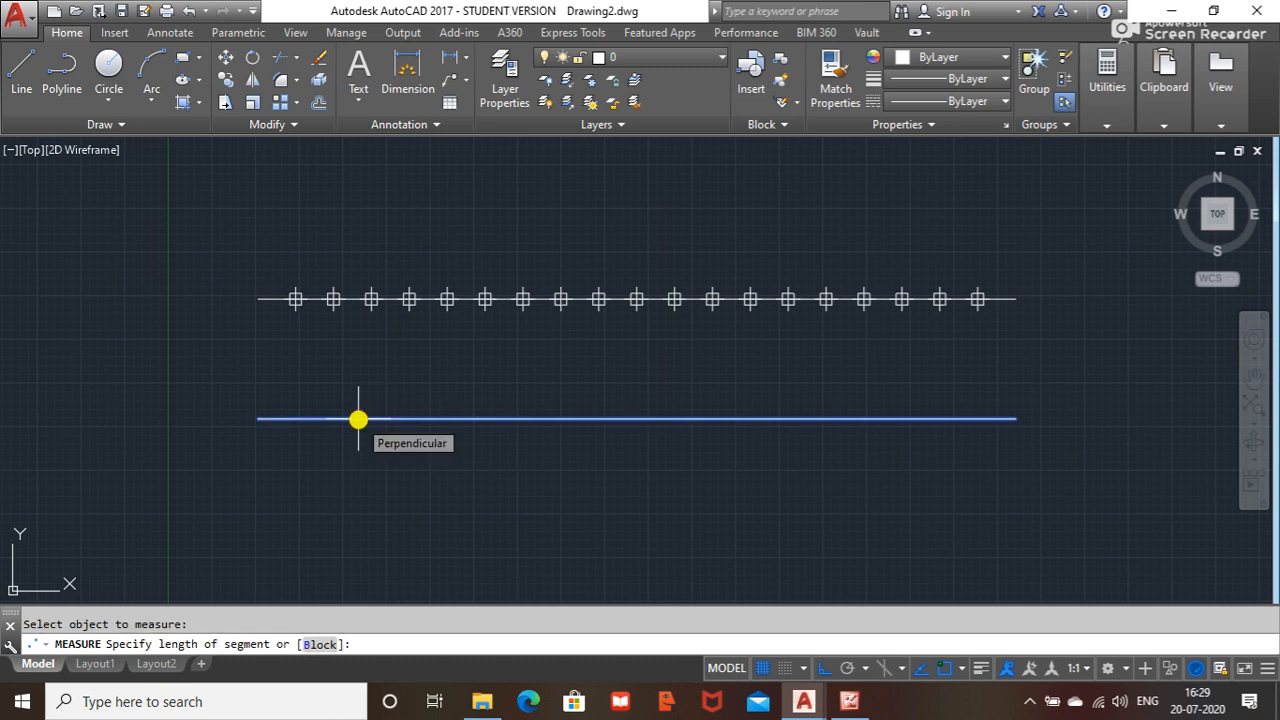
{"action": "key", "text": "Return"}
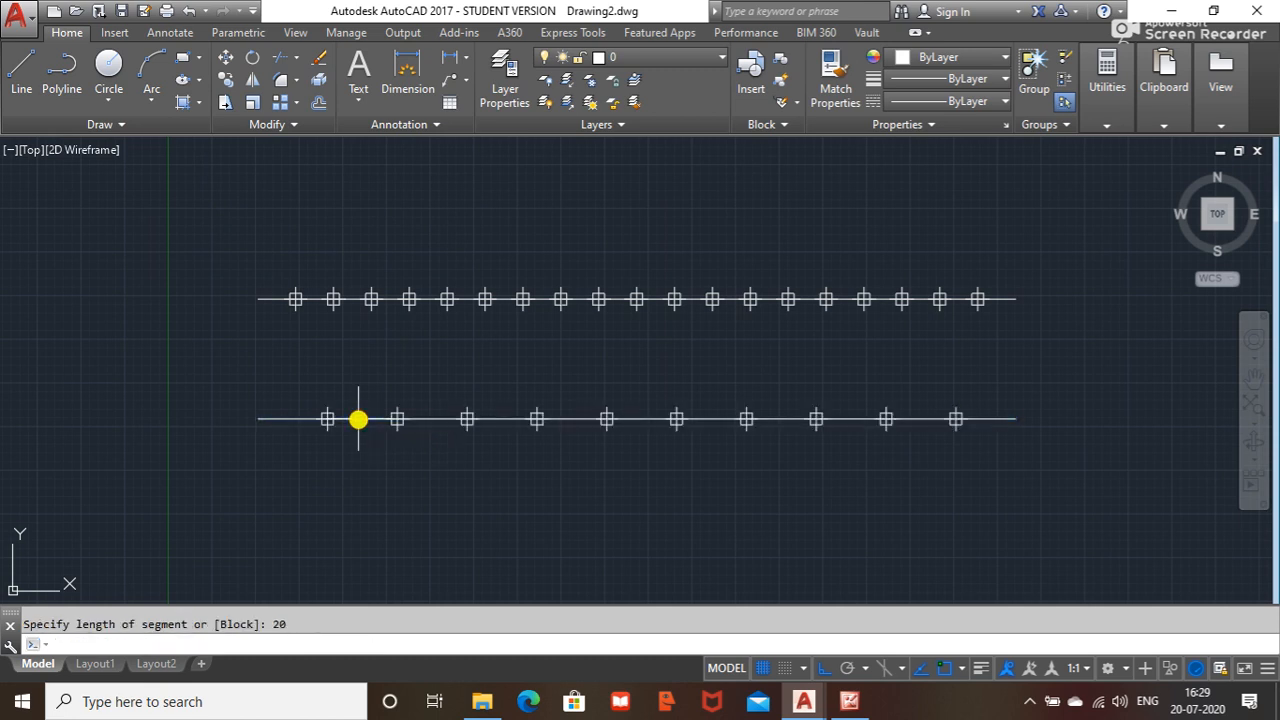
{"action": "key", "text": "Escape"}
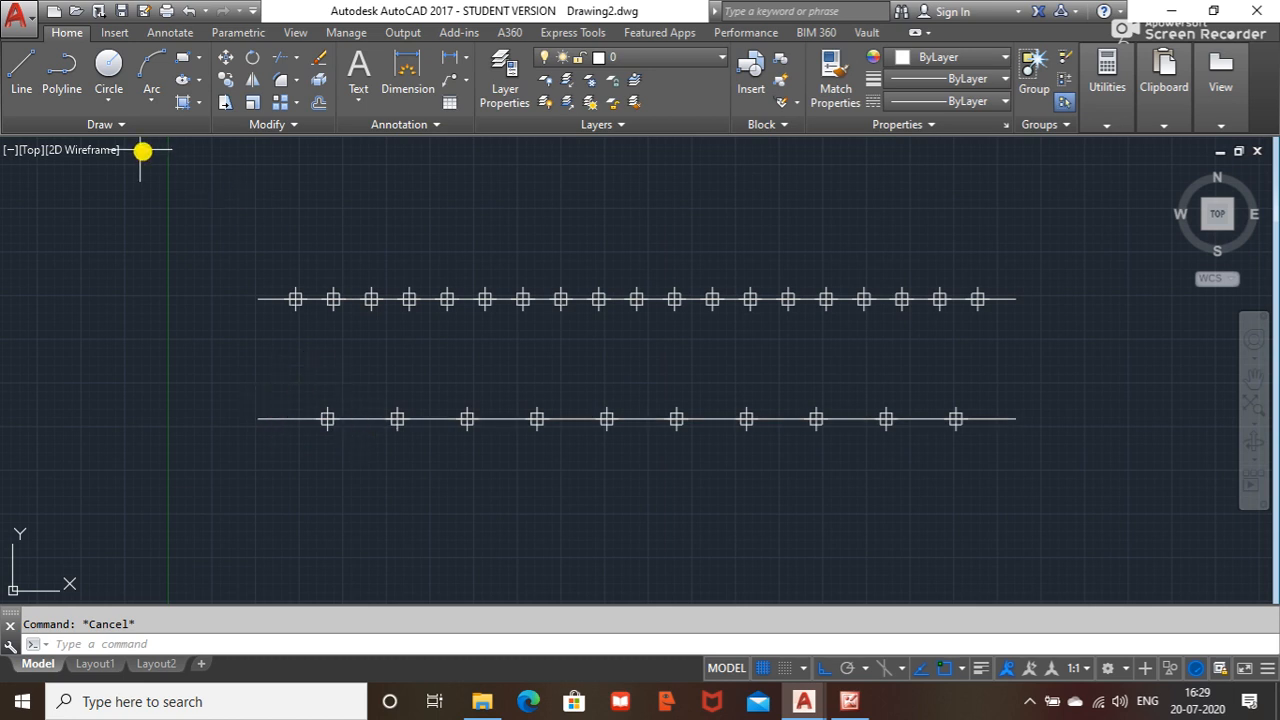
- Add a linear dimension above the upper line from its left endpoint to the first point marker
{"action": "left_click", "coordinate": [121, 124]}
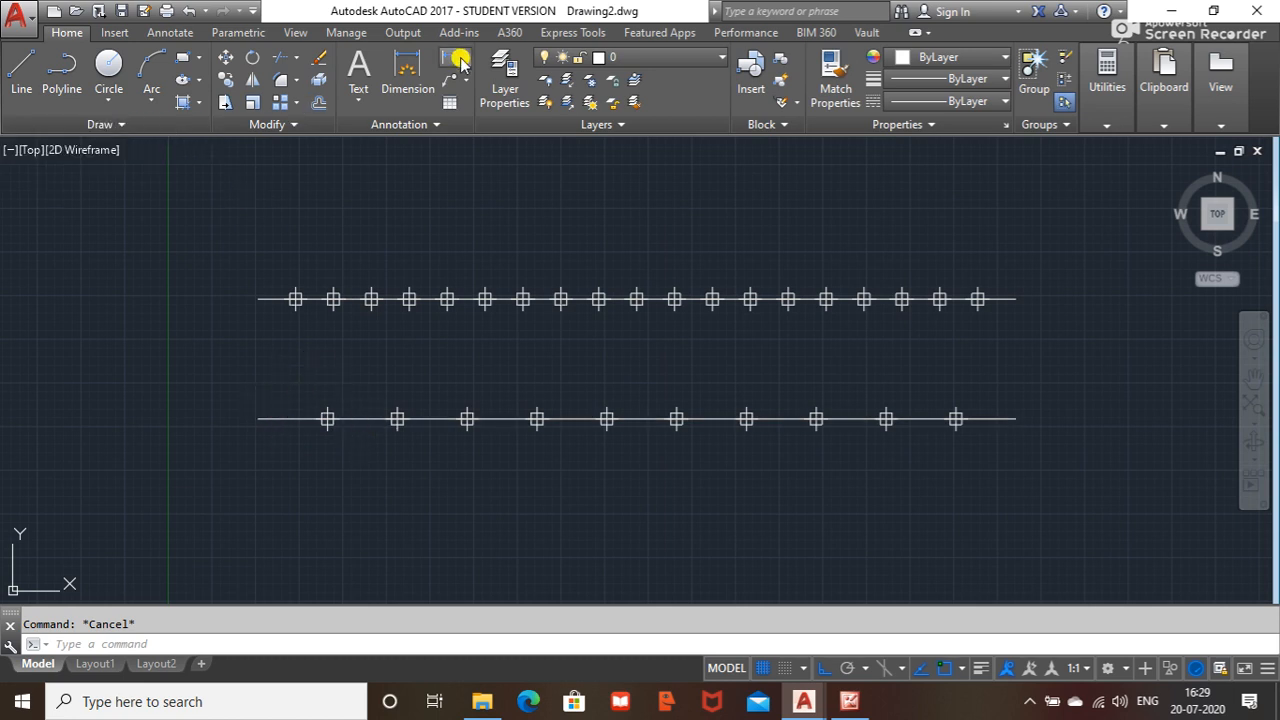
{"action": "left_click", "coordinate": [462, 62]}
{"action": "left_click", "coordinate": [486, 98]}
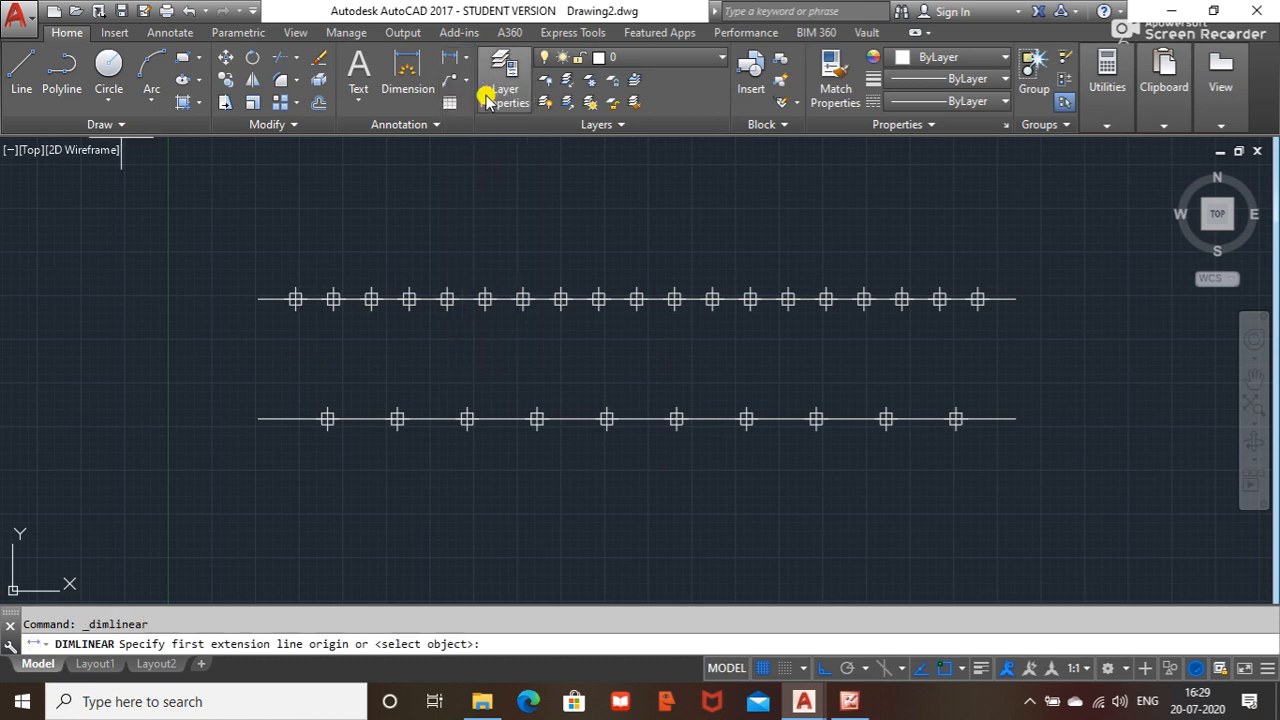
{"action": "left_click", "coordinate": [259, 299]}
{"action": "left_click", "coordinate": [295, 299]}
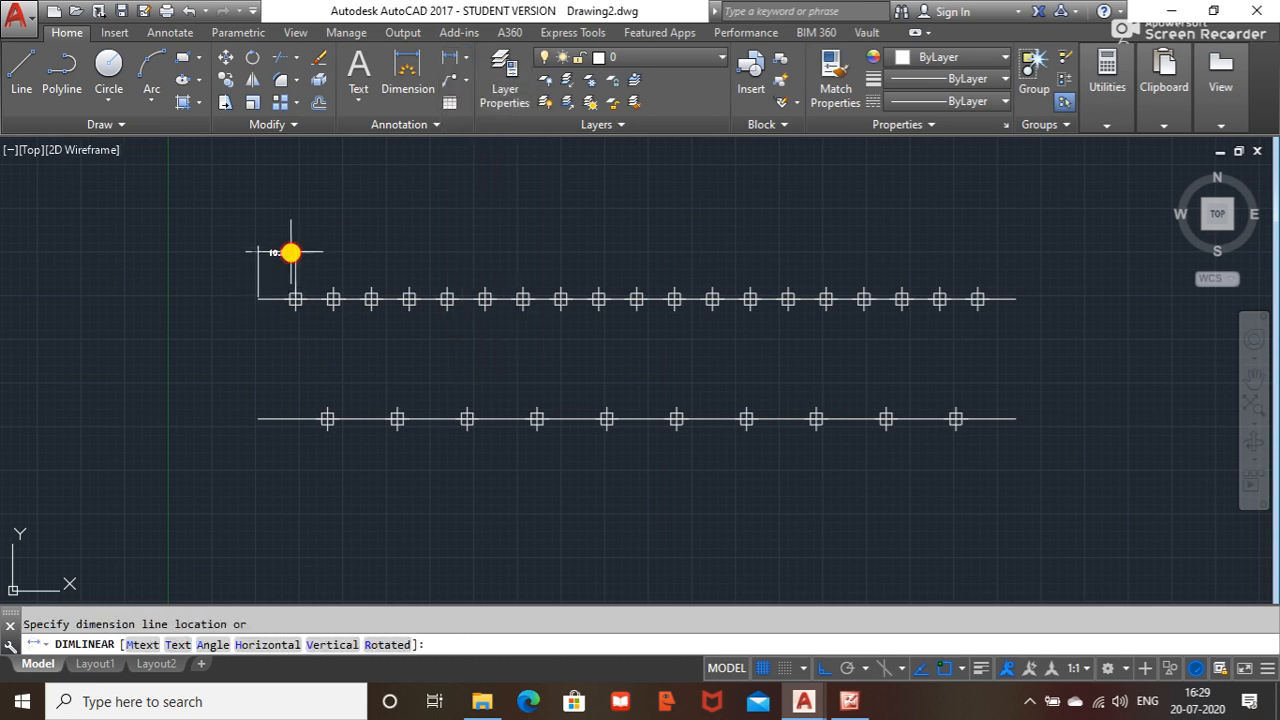
{"action": "left_click", "coordinate": [290, 252]}
- Add a linear dimension above the upper line from the last point marker to its right endpoint
{"action": "left_click", "coordinate": [453, 57]}
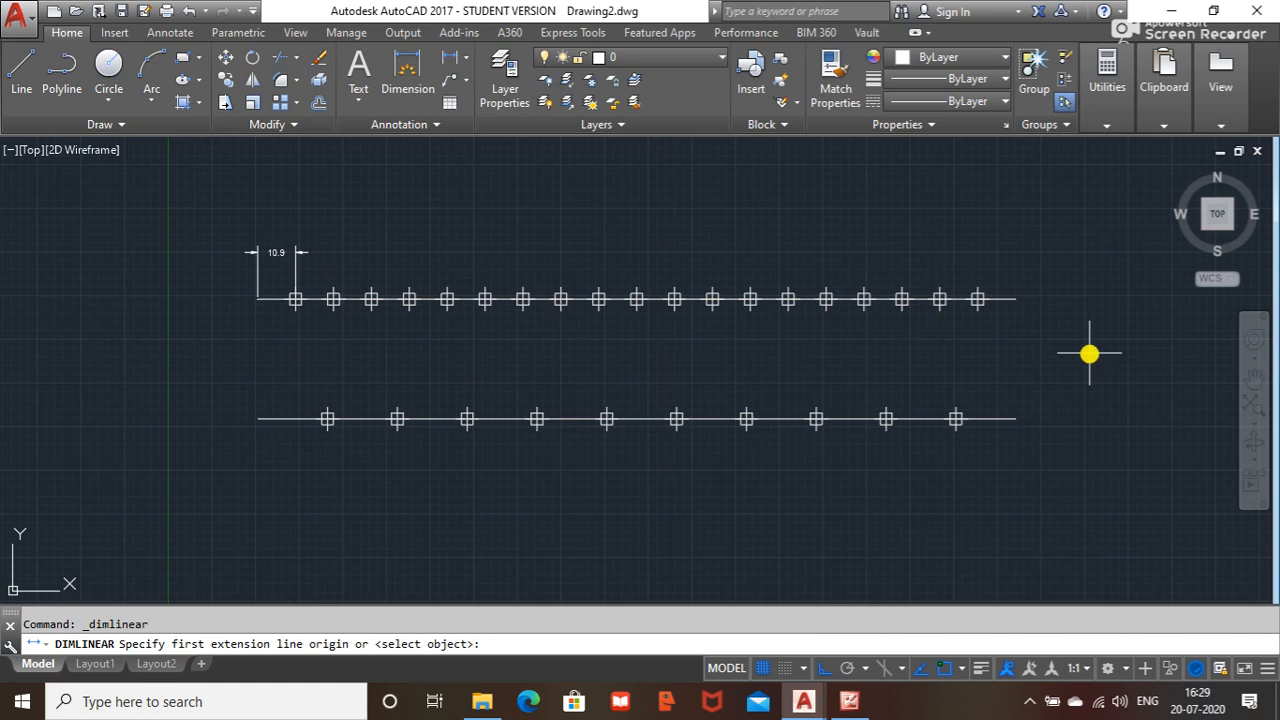
{"action": "left_click", "coordinate": [979, 299]}
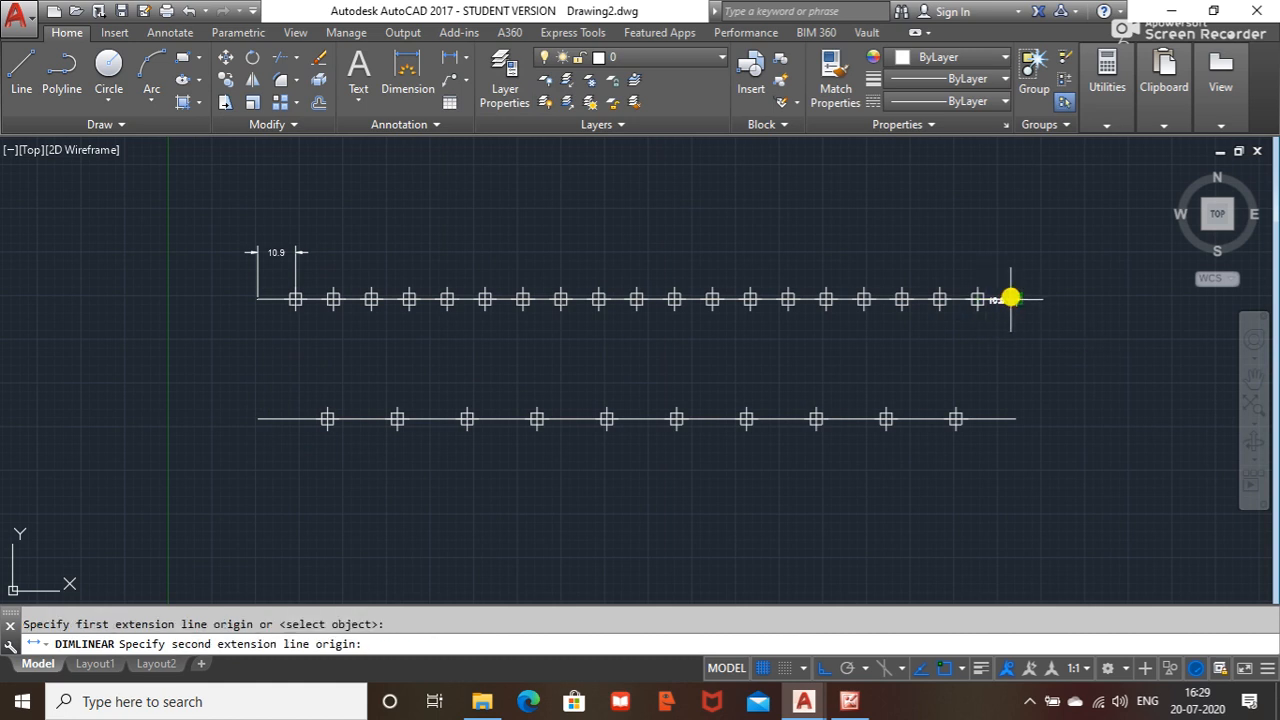
{"action": "left_click", "coordinate": [1011, 298]}
{"action": "left_click", "coordinate": [997, 260]}
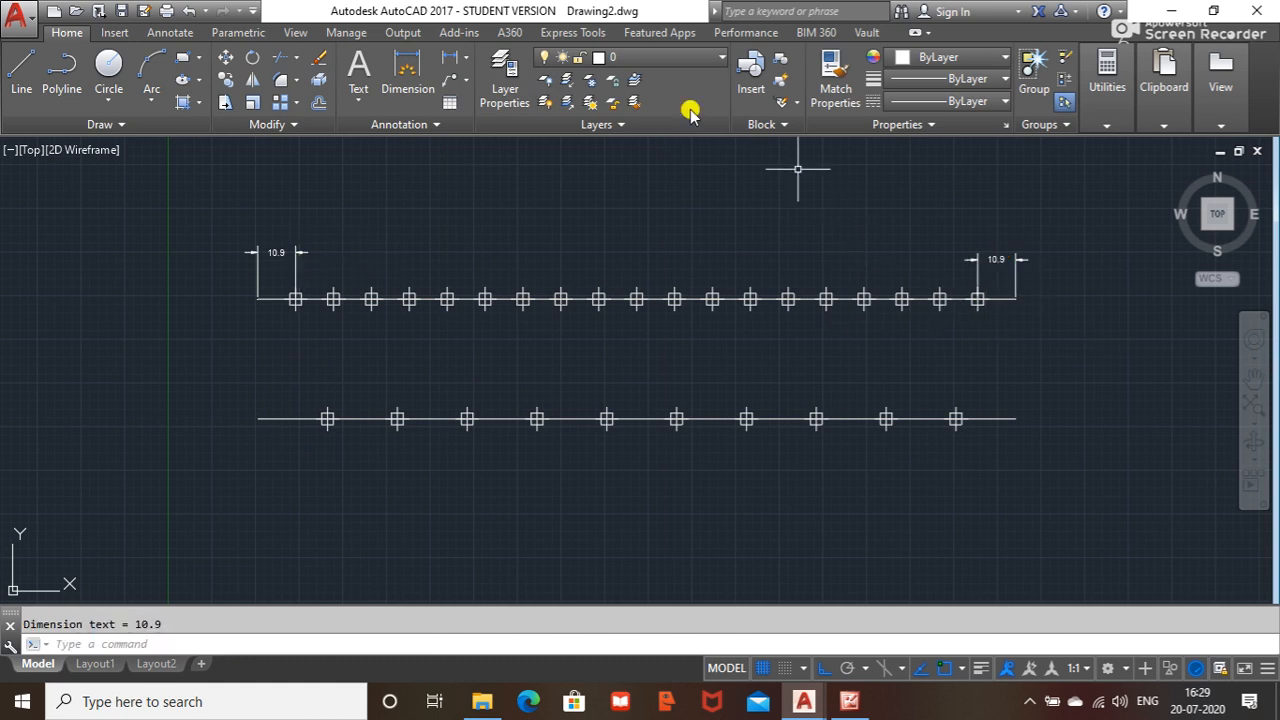
- Add a linear dimension above the lower line from its left endpoint to the first point marker
{"action": "left_click", "coordinate": [451, 60]}
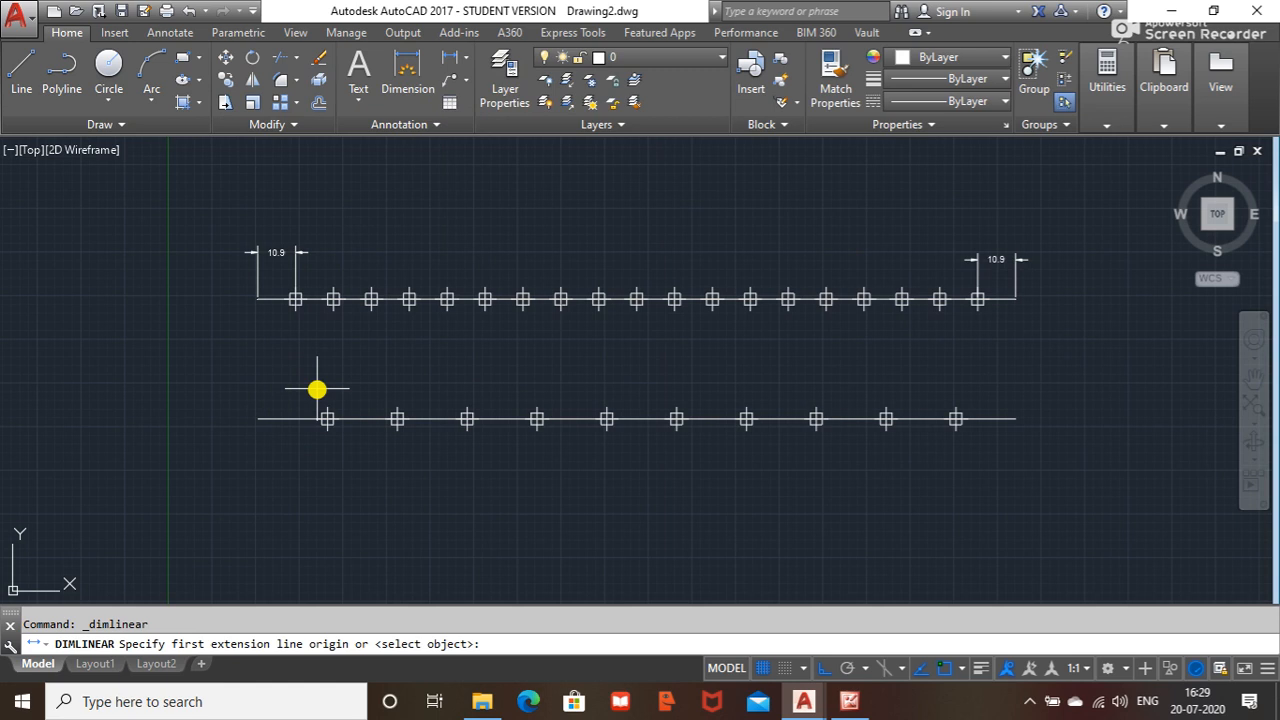
{"action": "left_click", "coordinate": [260, 418]}
{"action": "left_click", "coordinate": [328, 418]}
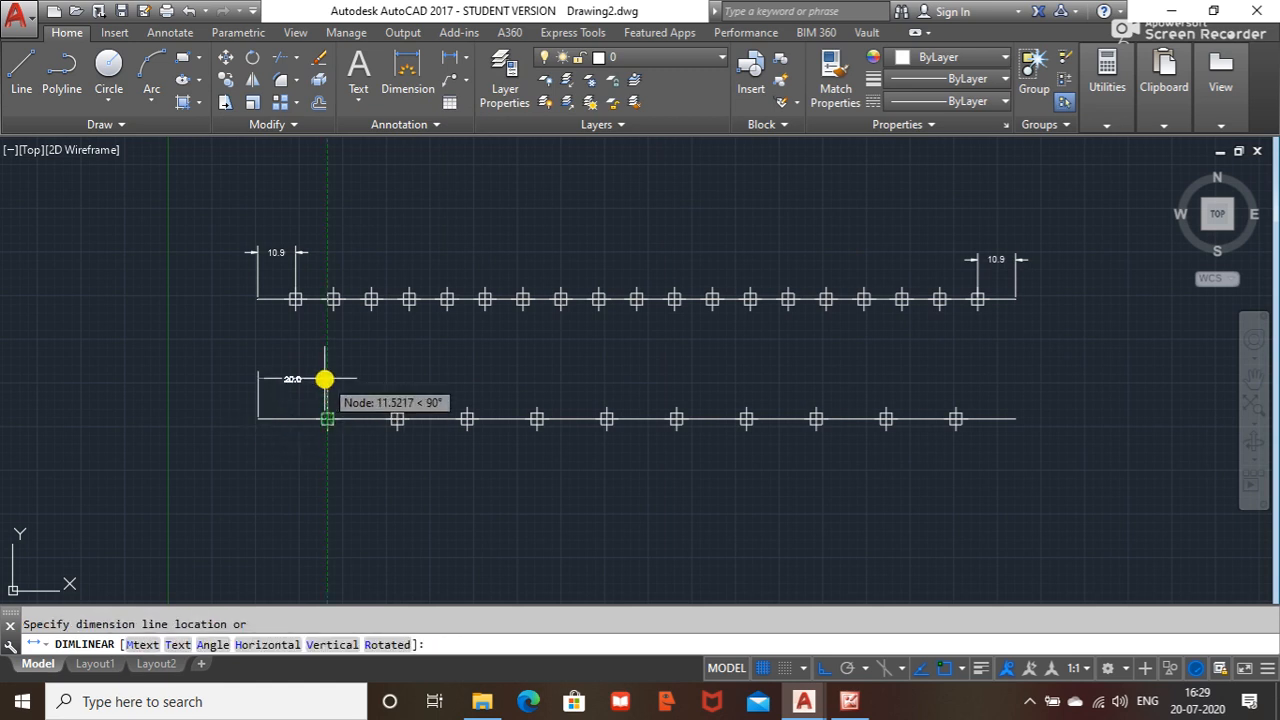
{"action": "left_click", "coordinate": [324, 379]}
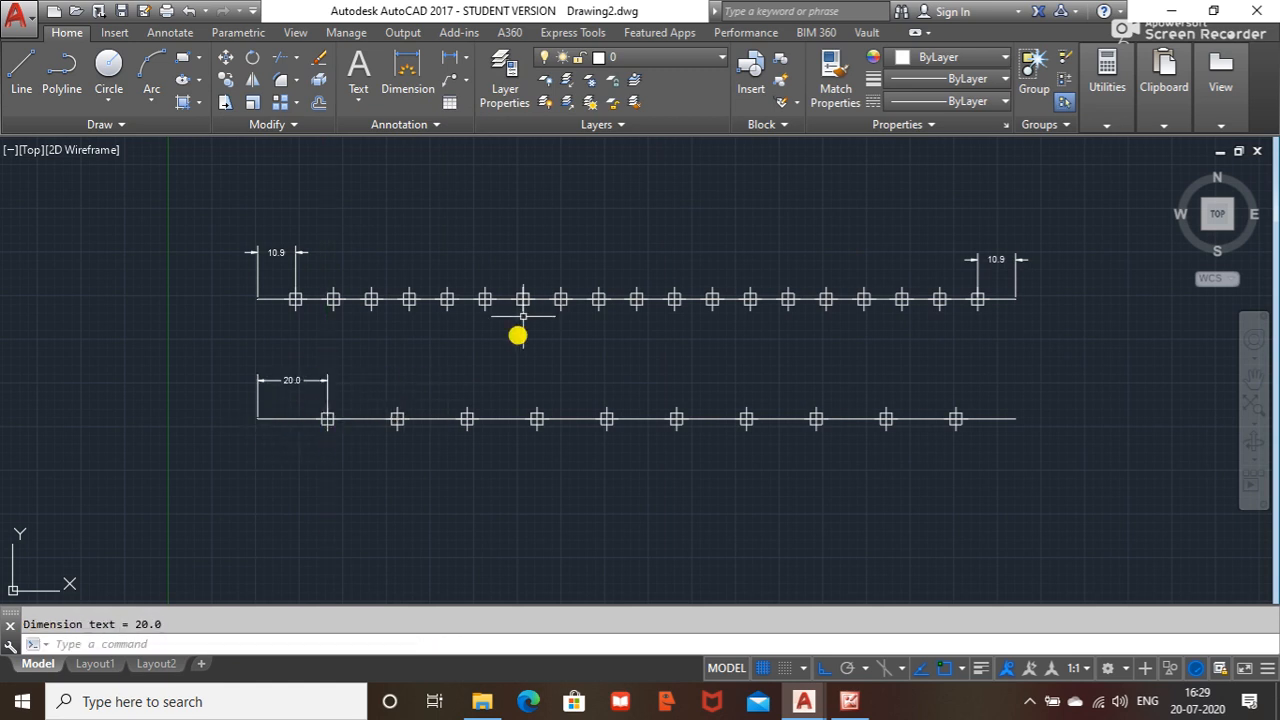
- Add a linear dimension above the lower line from the last point marker to its right endpoint
{"action": "left_click", "coordinate": [451, 60]}
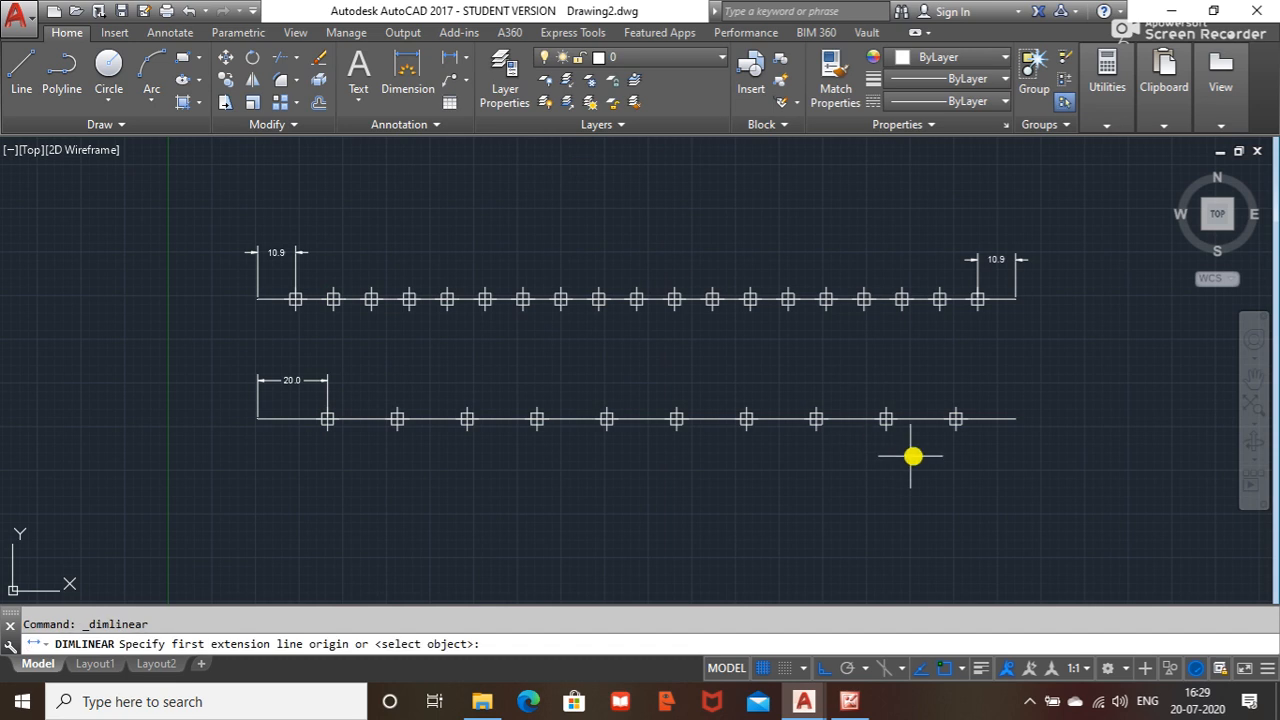
{"action": "left_click", "coordinate": [957, 420]}
{"action": "left_click", "coordinate": [1018, 420]}
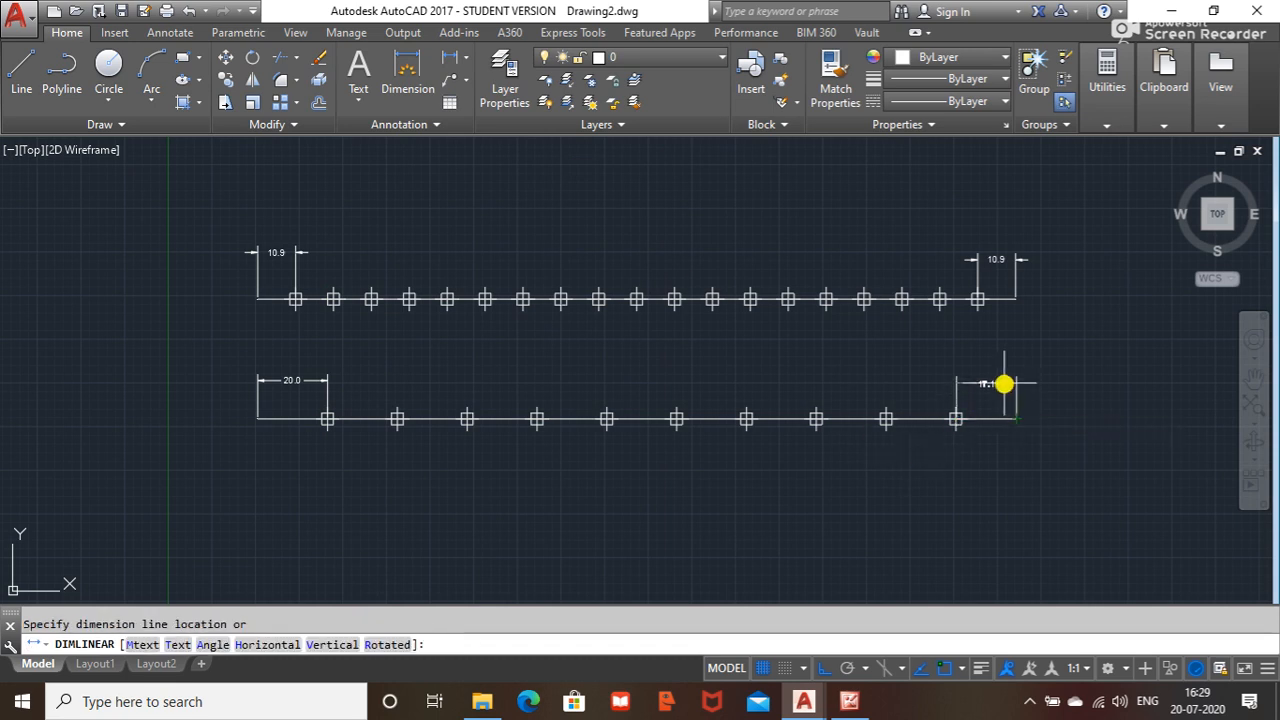
{"action": "left_click", "coordinate": [1004, 381]}
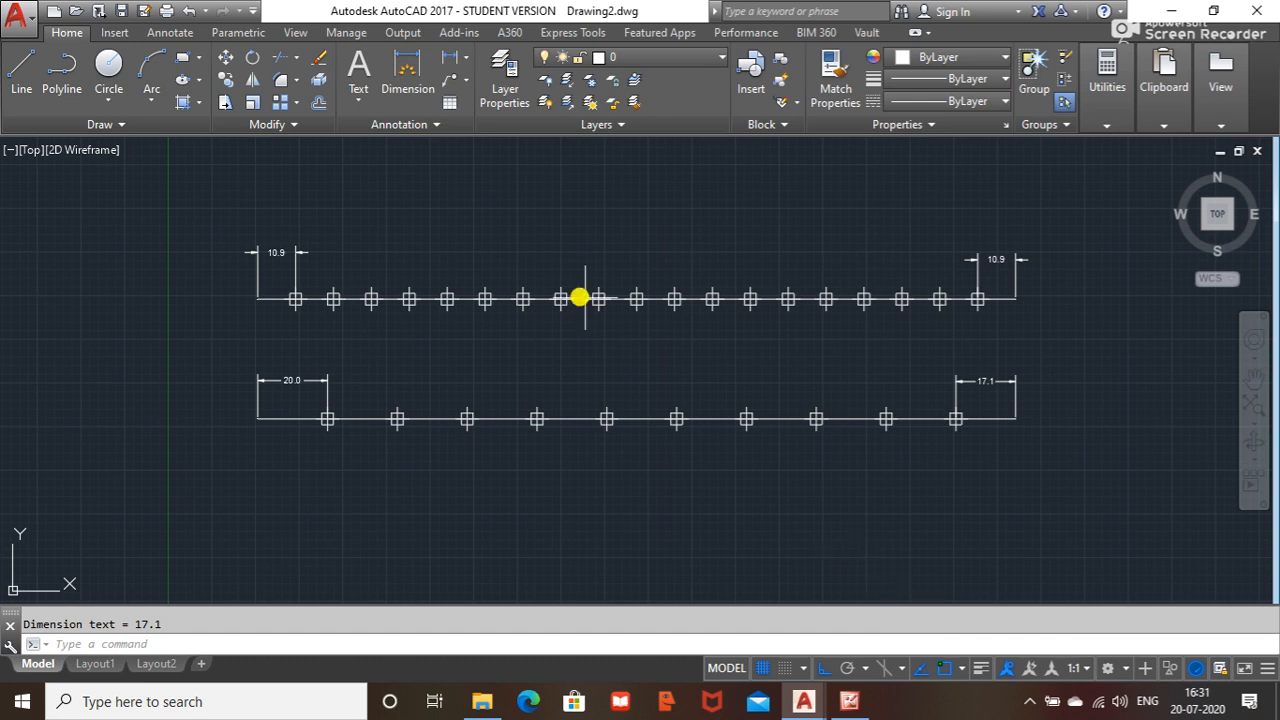
{"action": "left_click", "coordinate": [122, 125]}
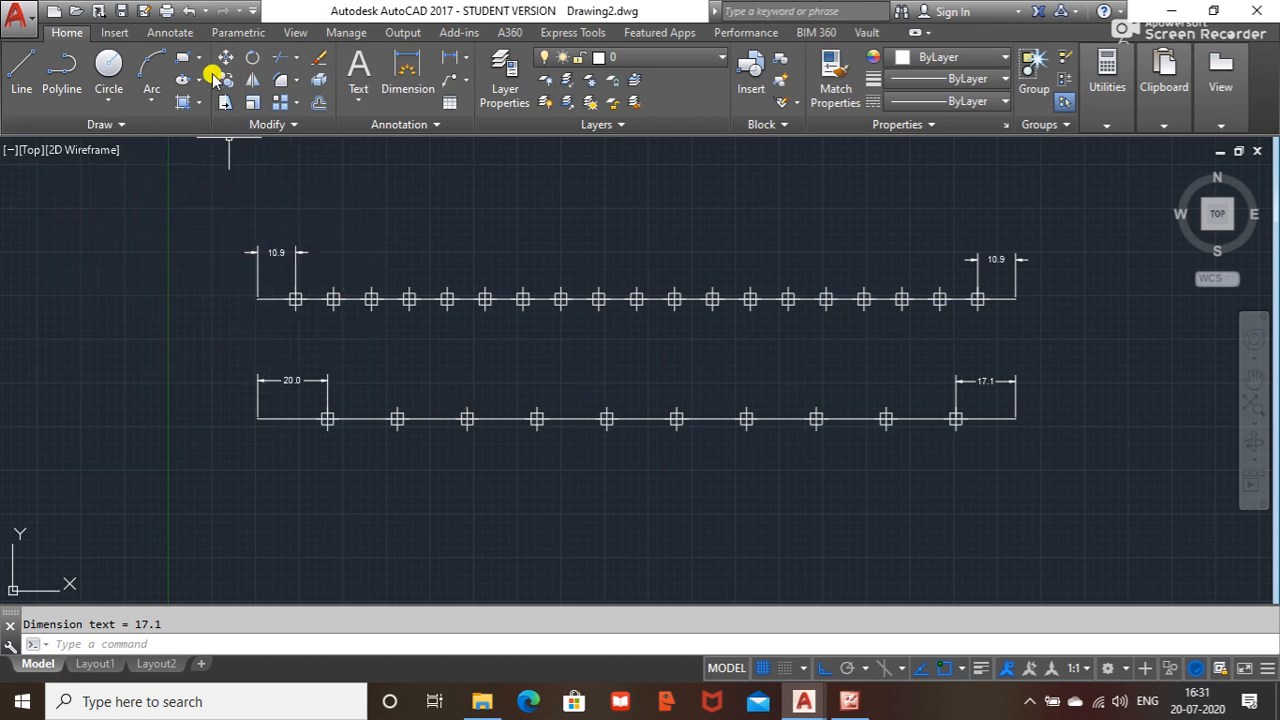
{"action": "left_click", "coordinate": [200, 59]}
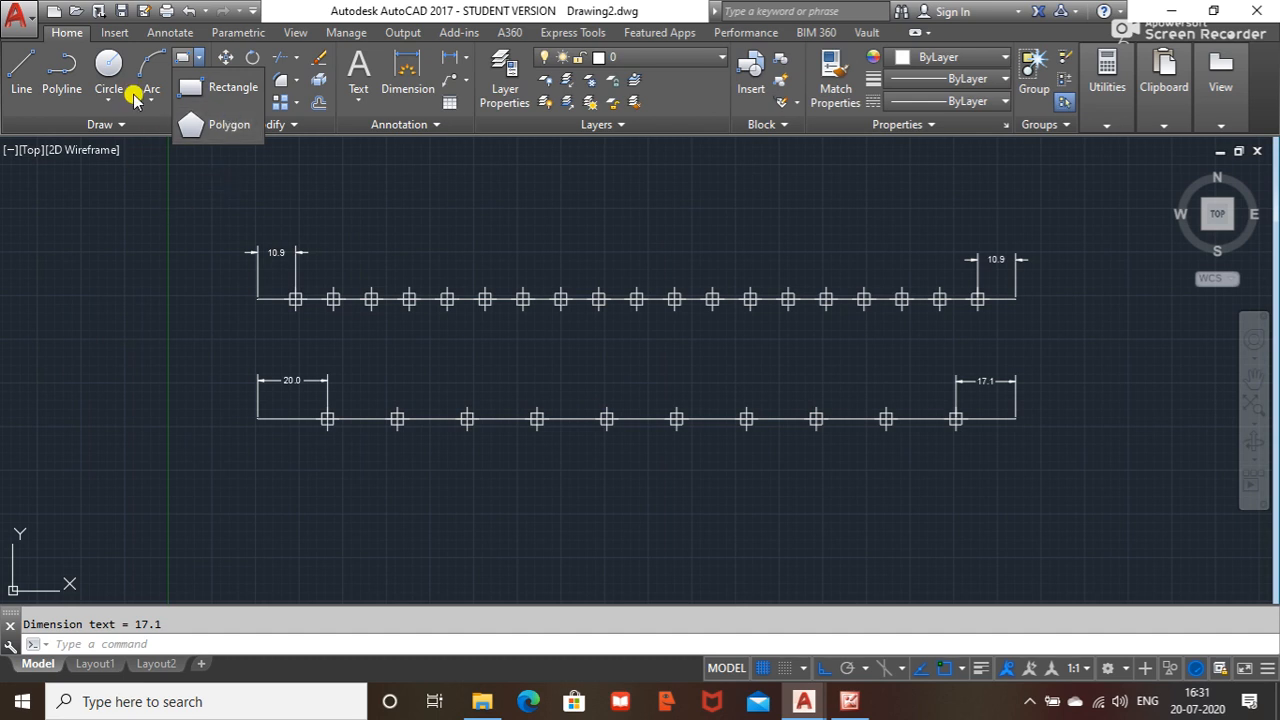
{"action": "left_click", "coordinate": [175, 197]}
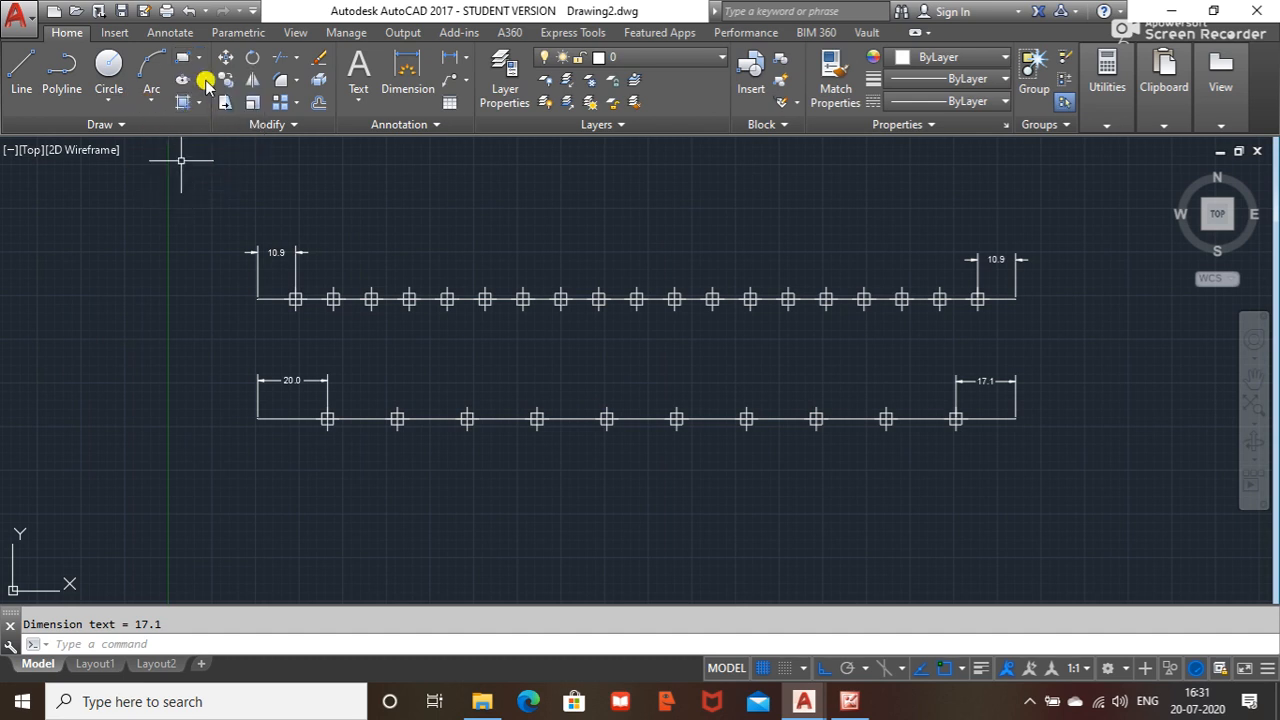
{"action": "left_click", "coordinate": [197, 81]}
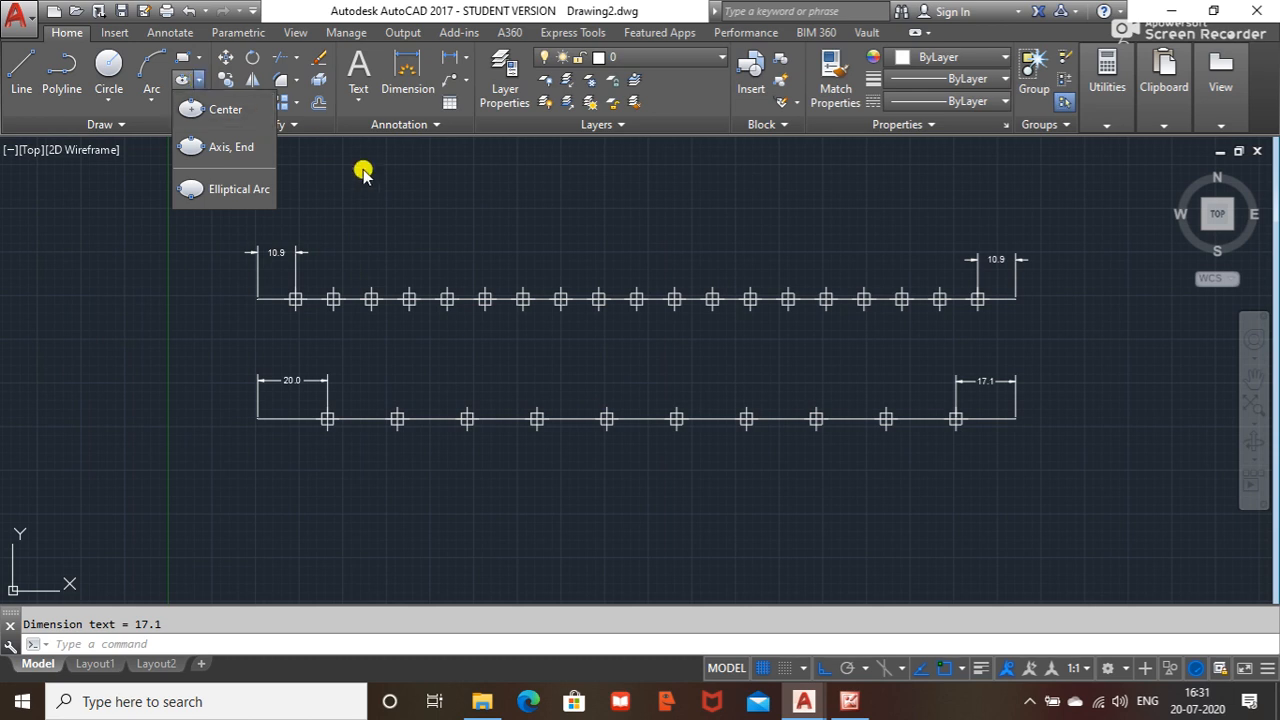
{"action": "left_click", "coordinate": [201, 105]}
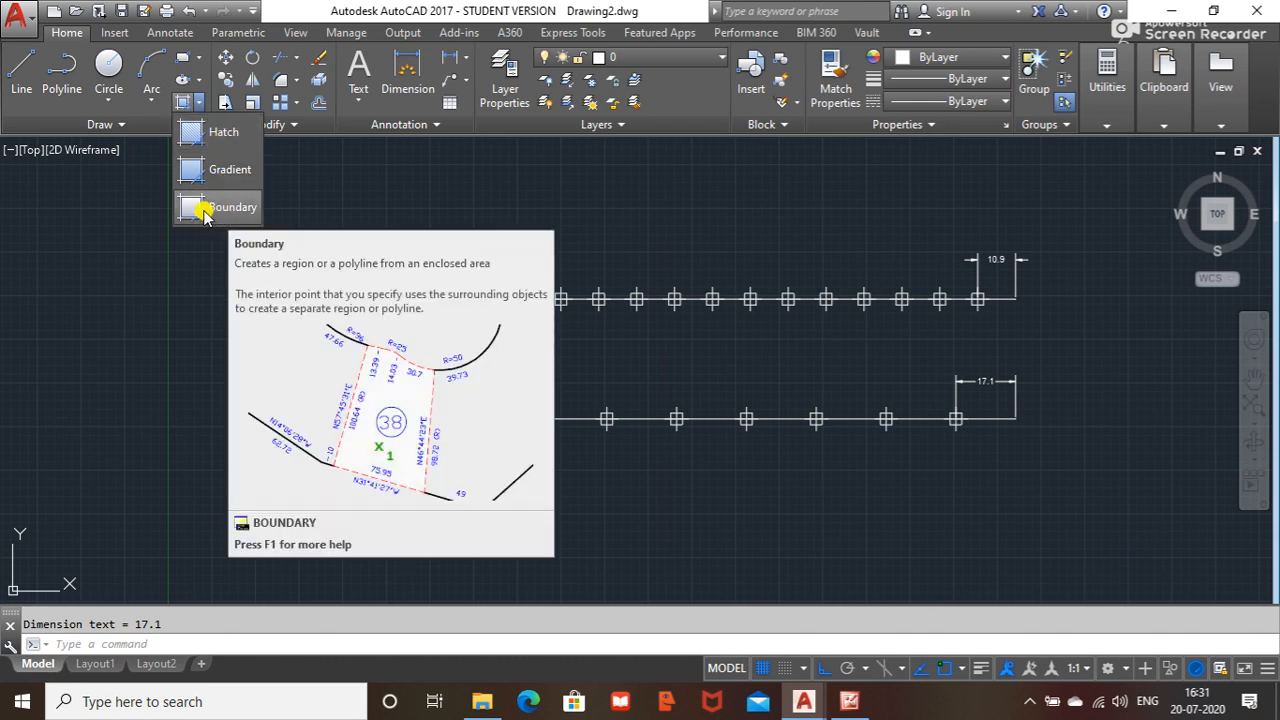
{"action": "left_click", "coordinate": [140, 104]}
{"action": "left_click", "coordinate": [124, 124]}
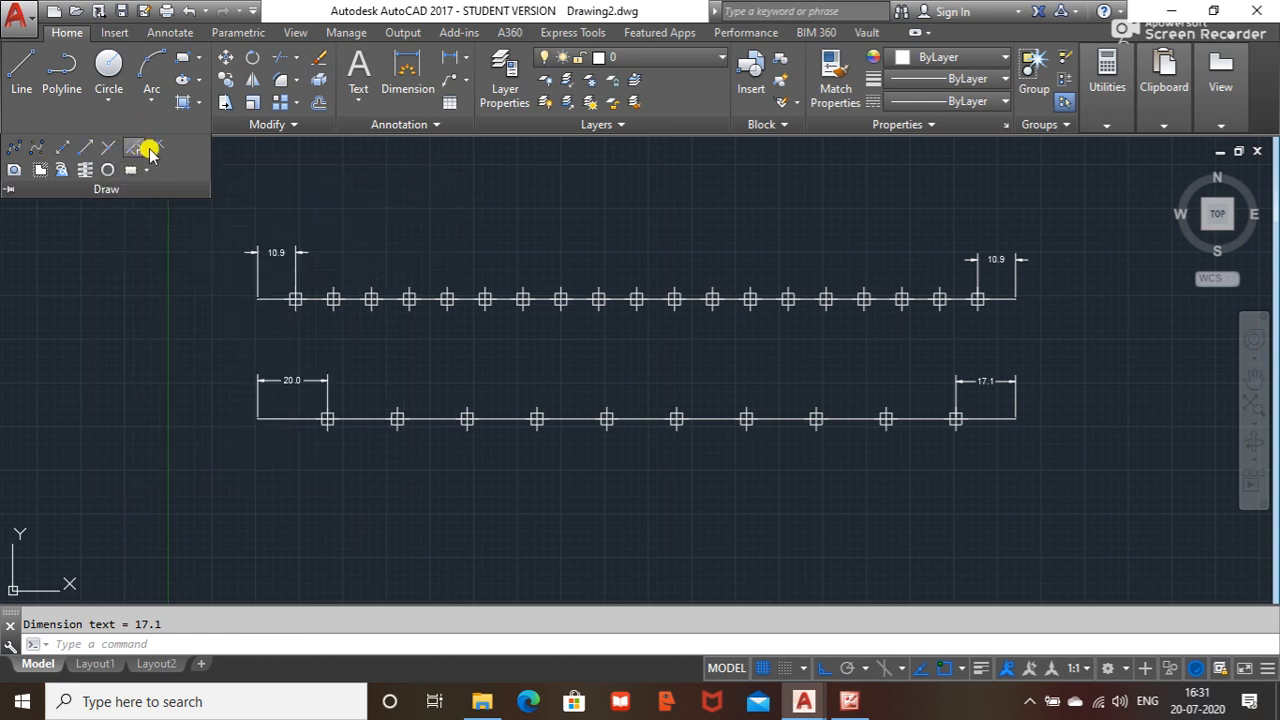
- Switch to Microsoft Office Picture Manager to show the closing thank-you picture
{"action": "left_click", "coordinate": [852, 703]}
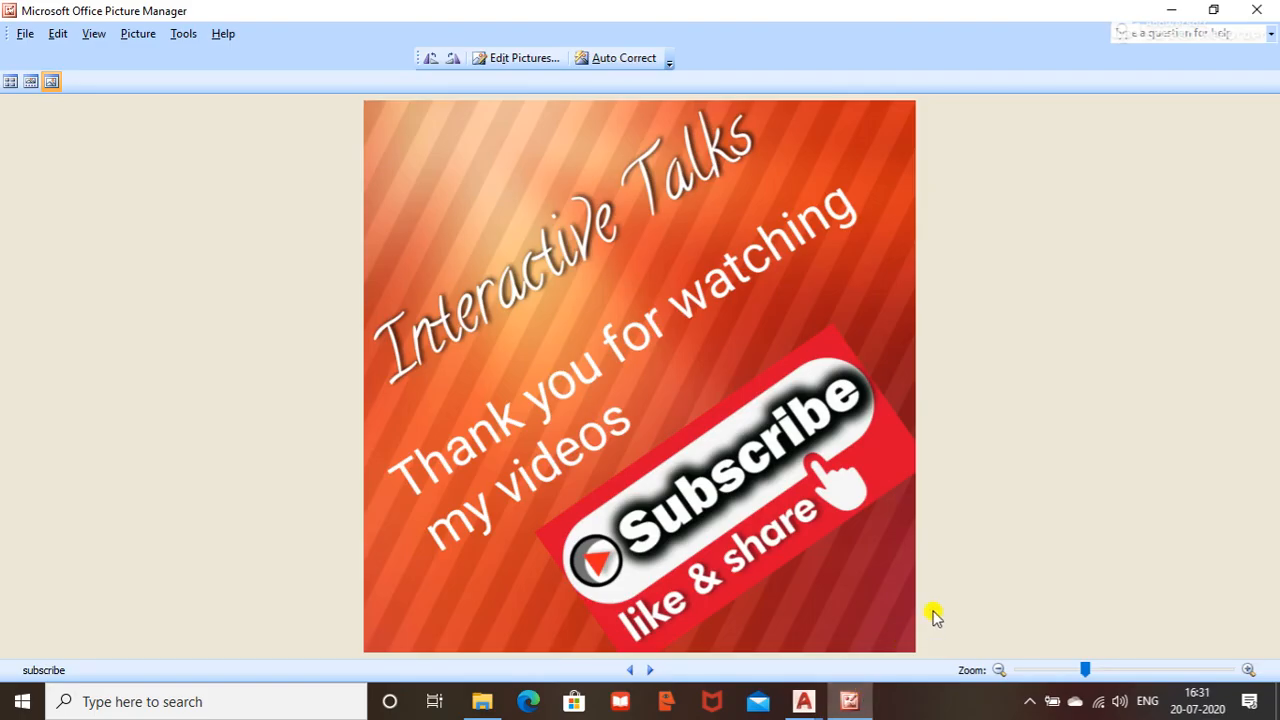